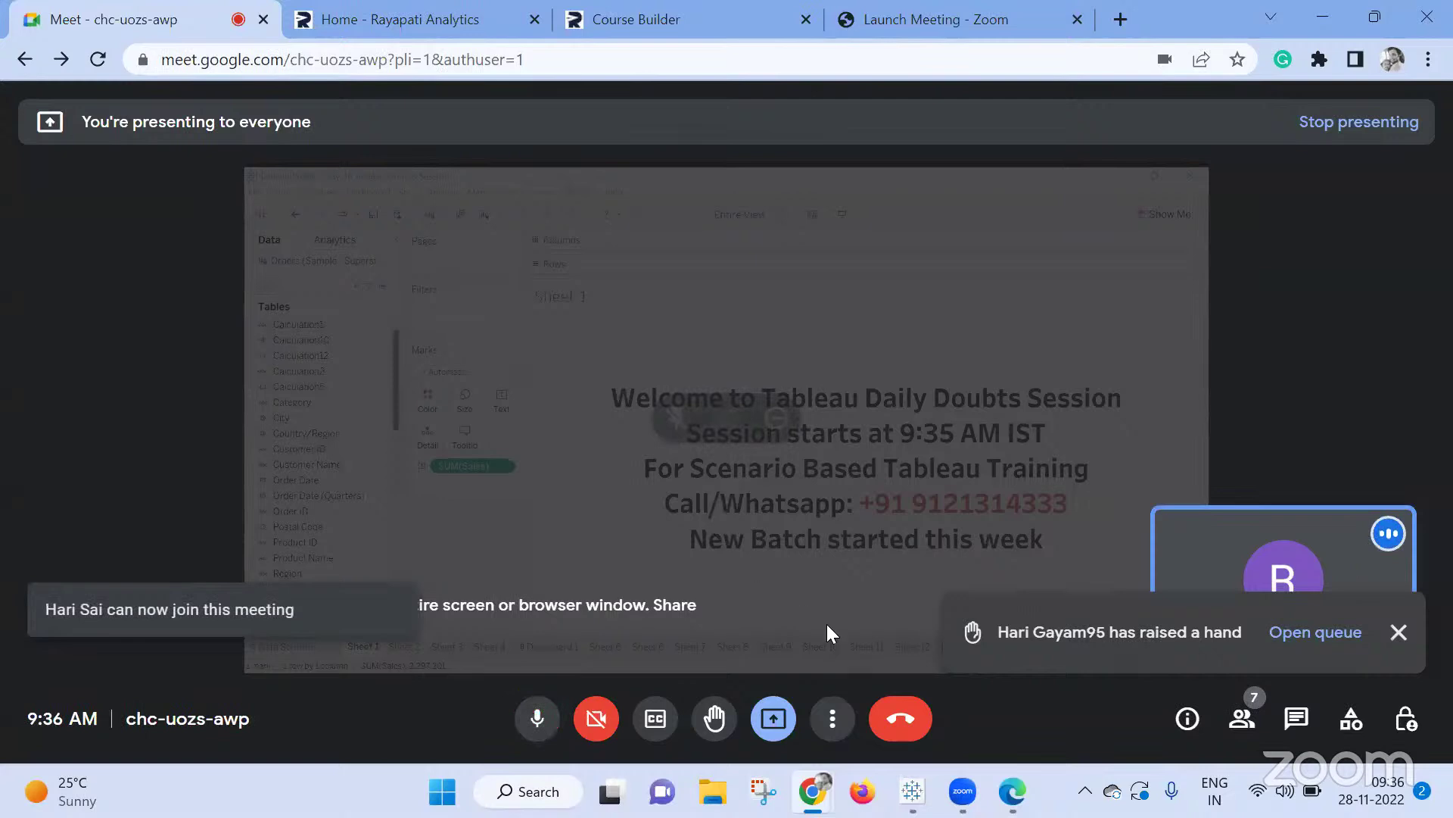
Bring up the Edge window with the YouTube live session video and close it
{"action": "mouse_move", "coordinate": [1013, 792]}
{"action": "left_click", "coordinate": [963, 791]}
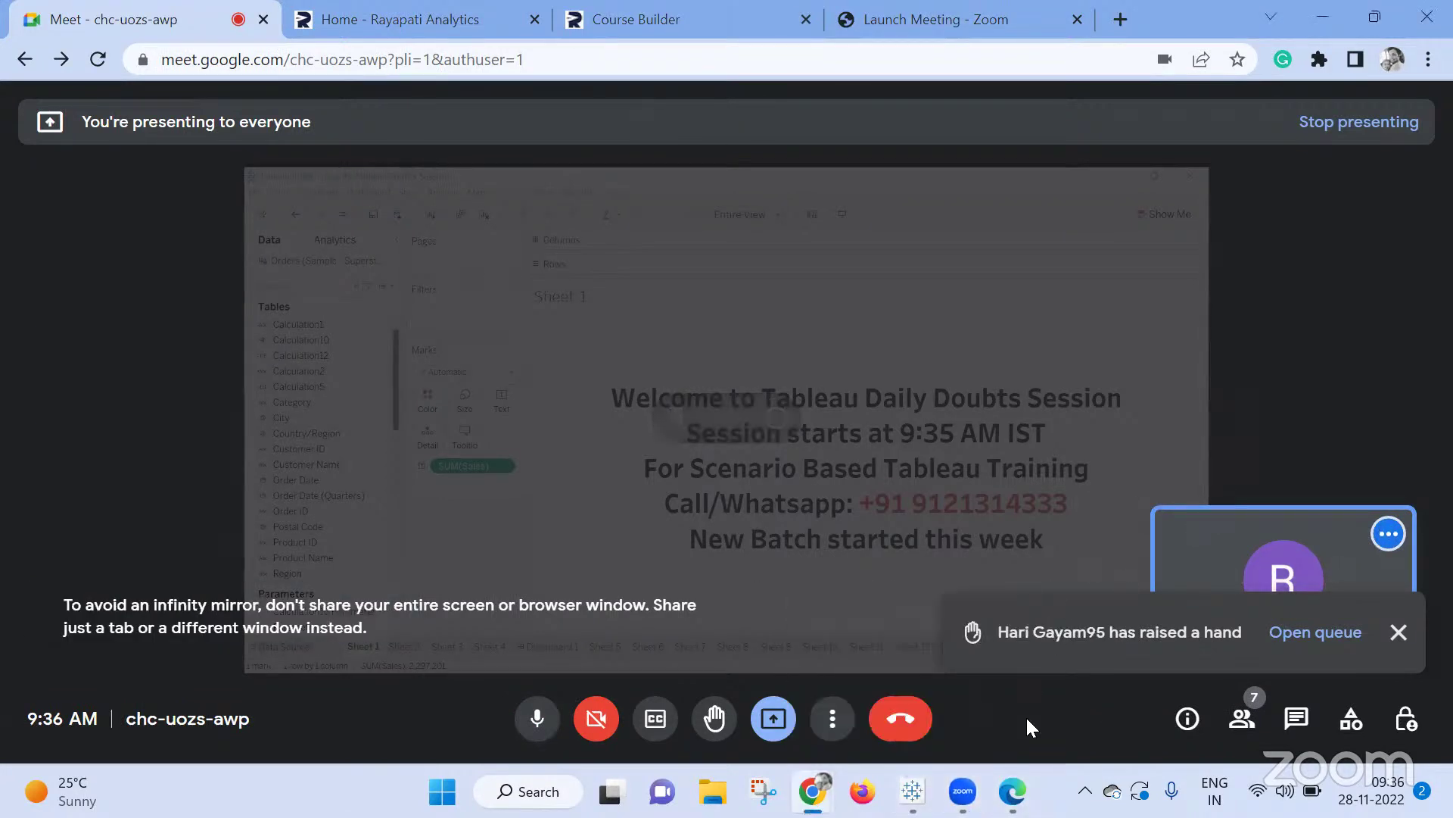
{"action": "left_click", "coordinate": [1005, 779]}
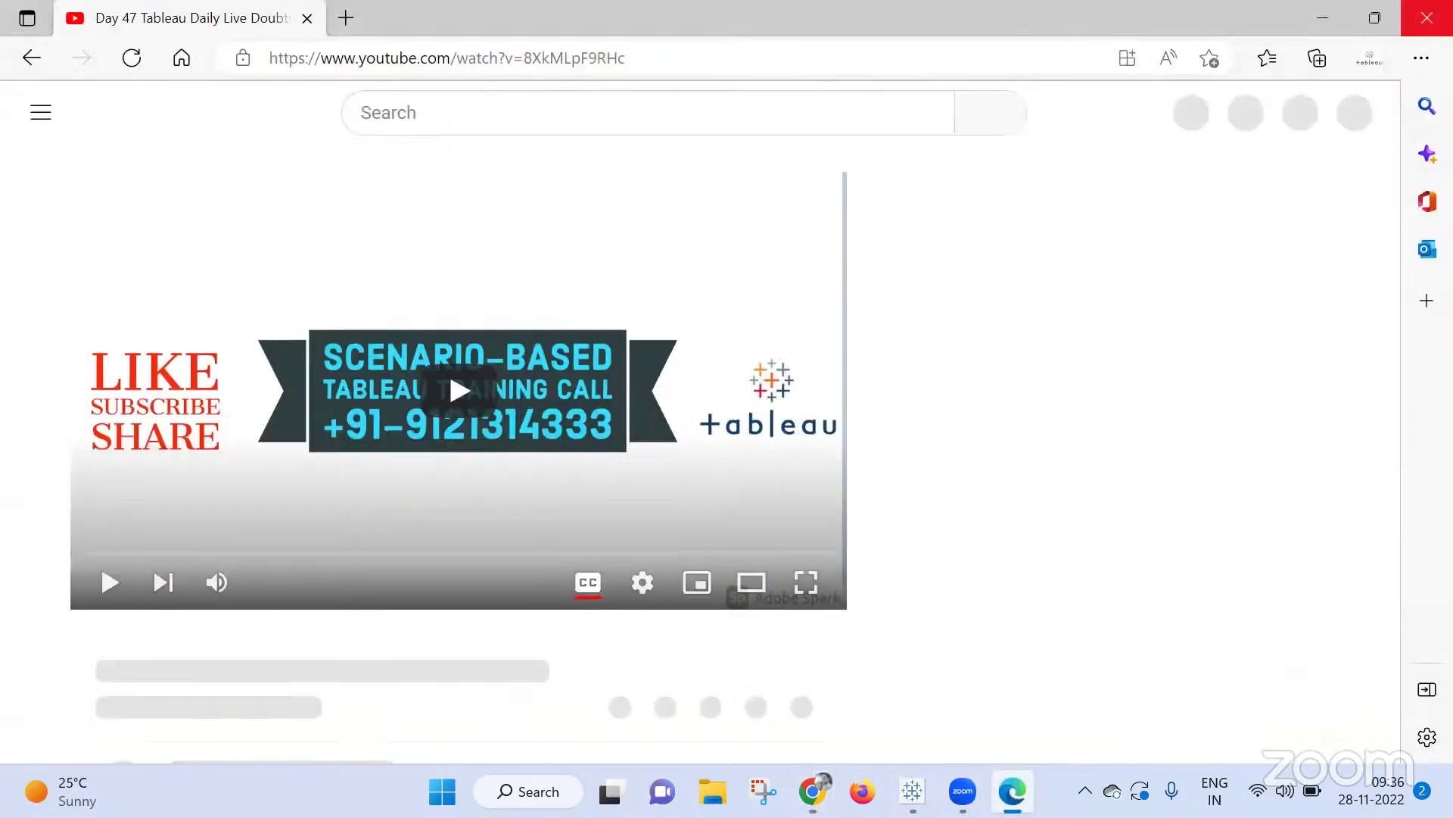
{"action": "left_click", "coordinate": [1428, 17]}
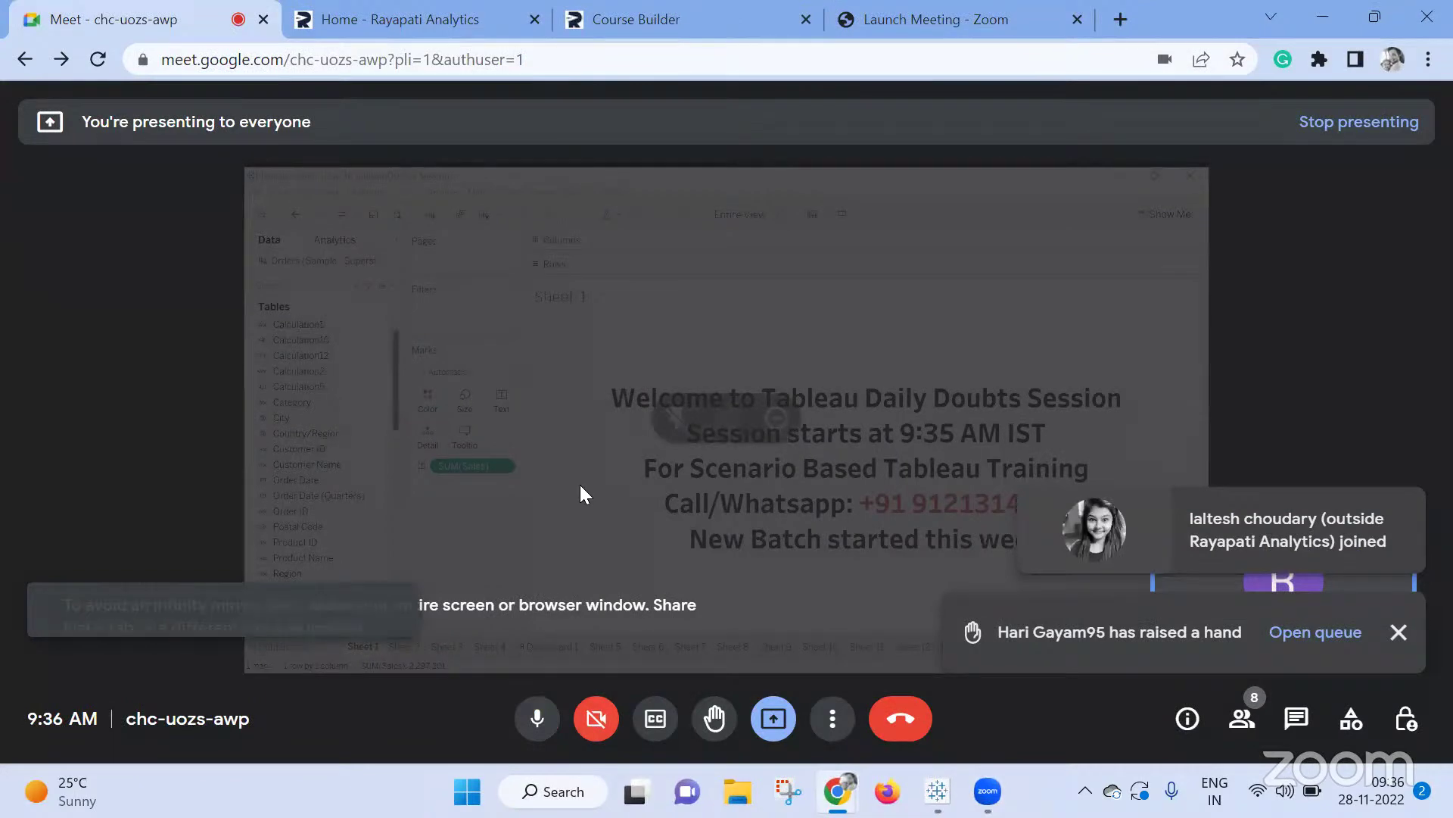
Stop the current Google Meet presentation and present the entire screen again
{"action": "left_click", "coordinate": [761, 726]}
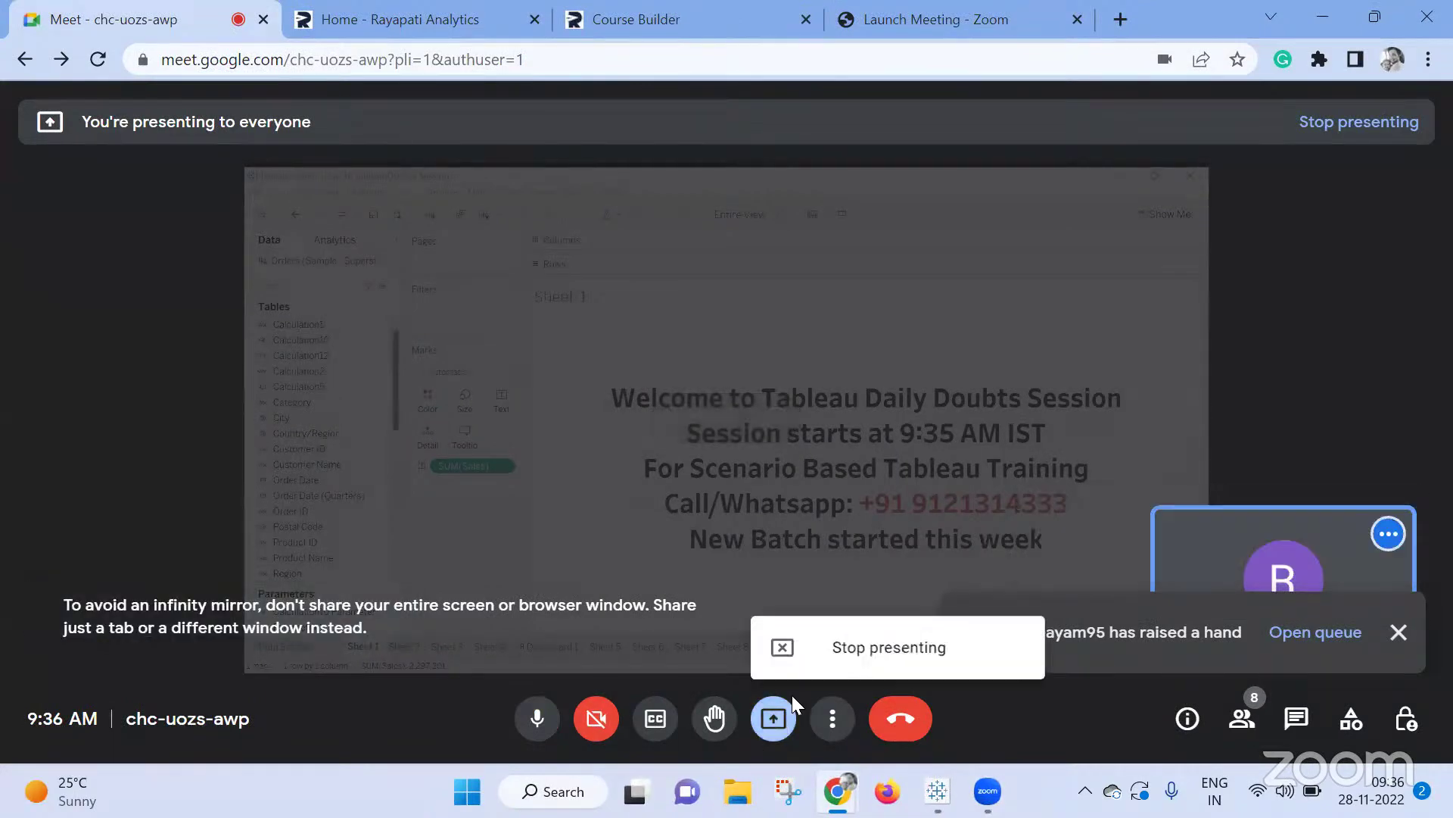
{"action": "left_click", "coordinate": [816, 663]}
{"action": "left_click", "coordinate": [781, 725]}
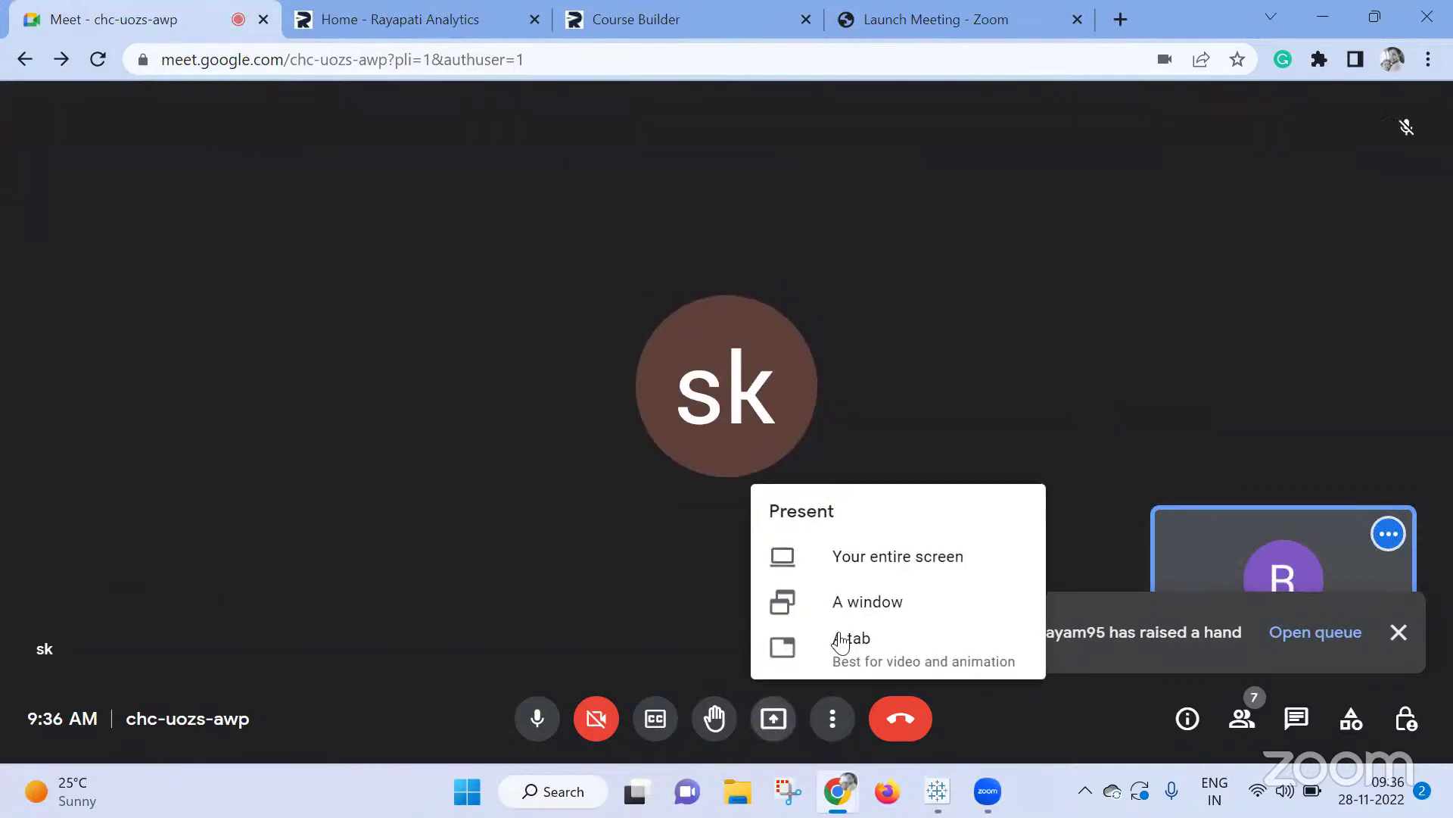
{"action": "left_click", "coordinate": [863, 553]}
{"action": "left_click", "coordinate": [624, 342]}
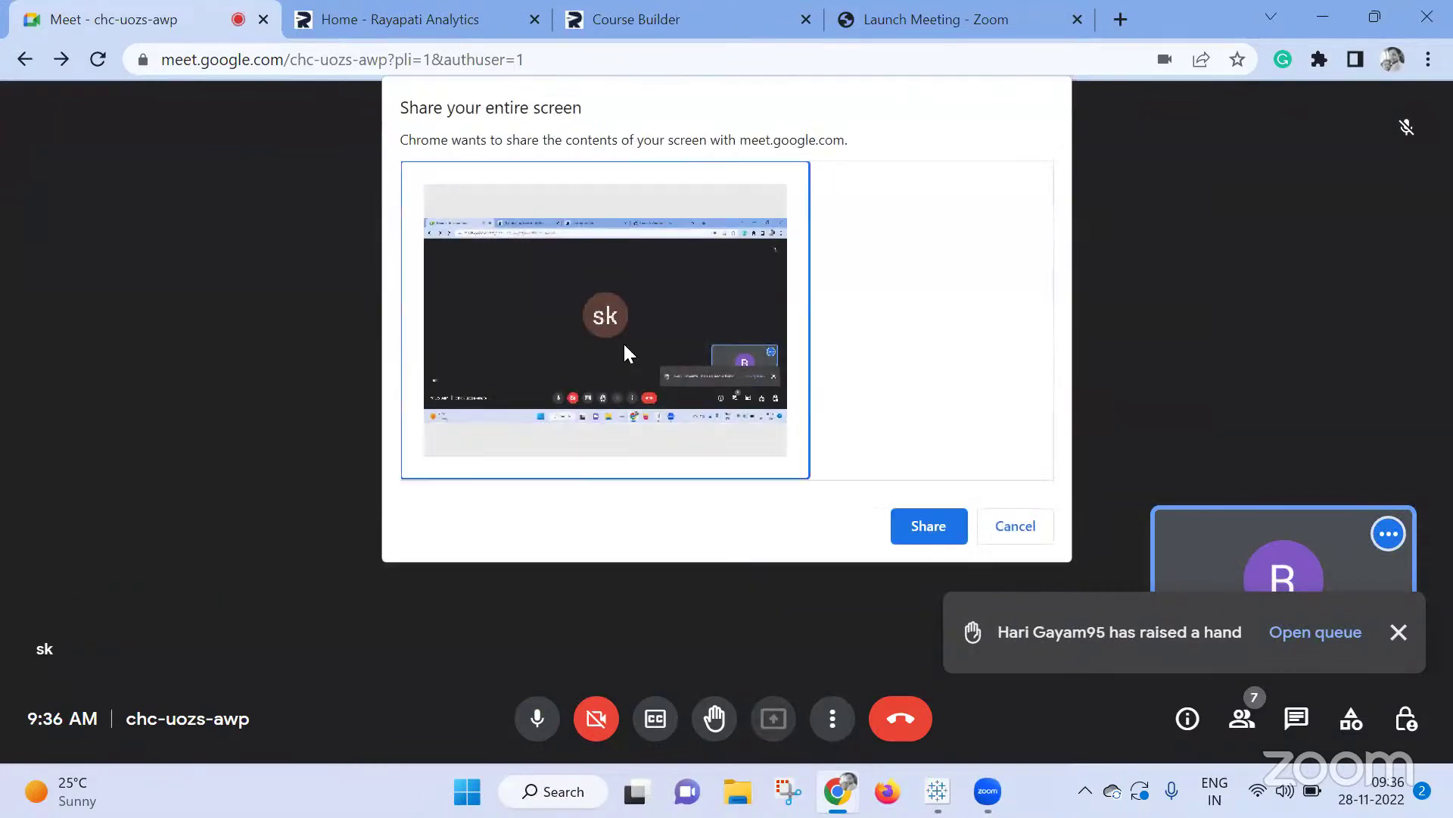
{"action": "left_click", "coordinate": [917, 520]}
Switch to Tableau Public and delete all sheets from Sheet 2 through Sheet 13, keeping Sheet 1
{"action": "left_click", "coordinate": [887, 791]}
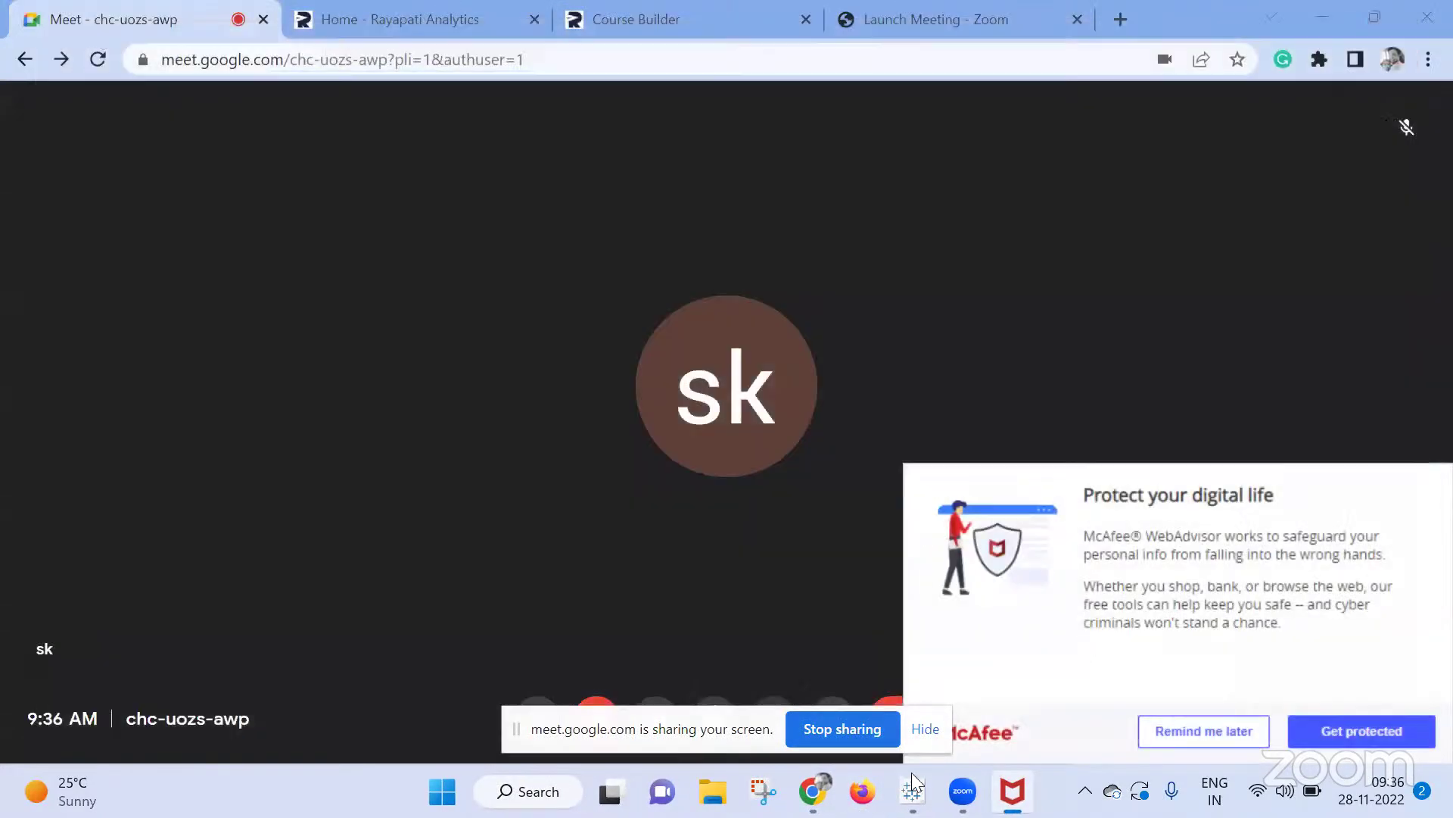
{"action": "left_click", "coordinate": [911, 786]}
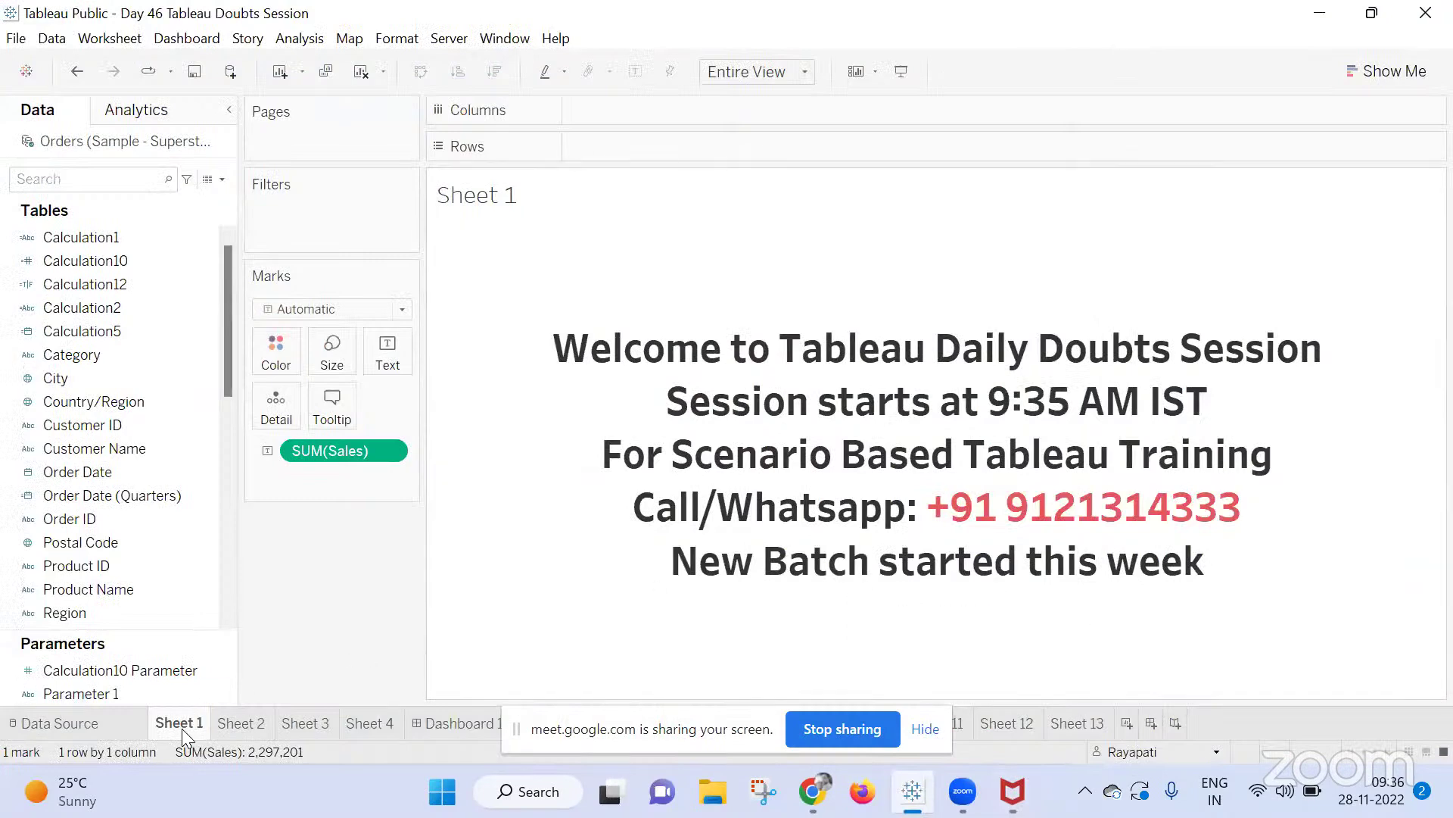
{"action": "left_click", "coordinate": [222, 725]}
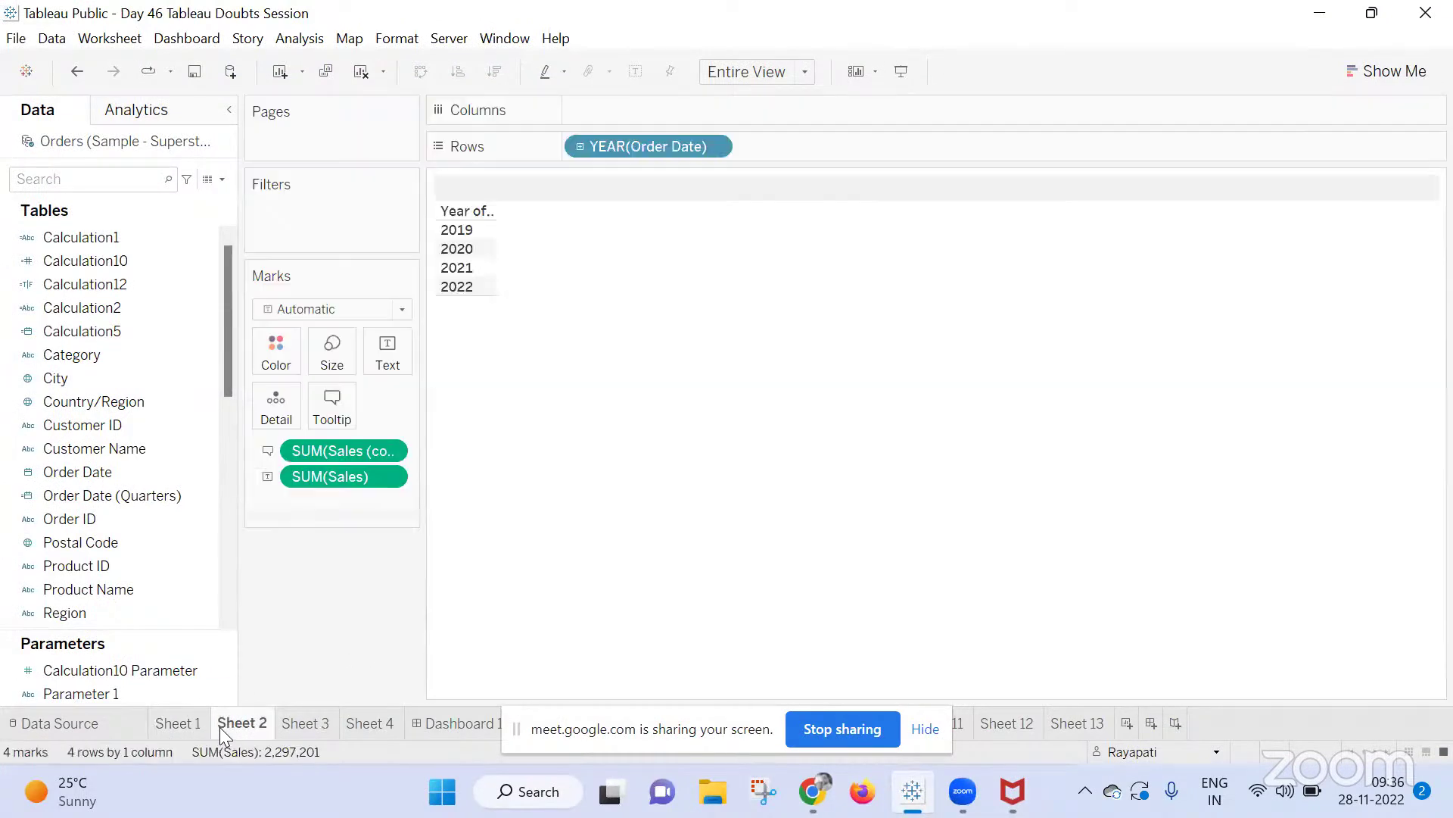
{"action": "right_click", "coordinate": [1067, 720]}
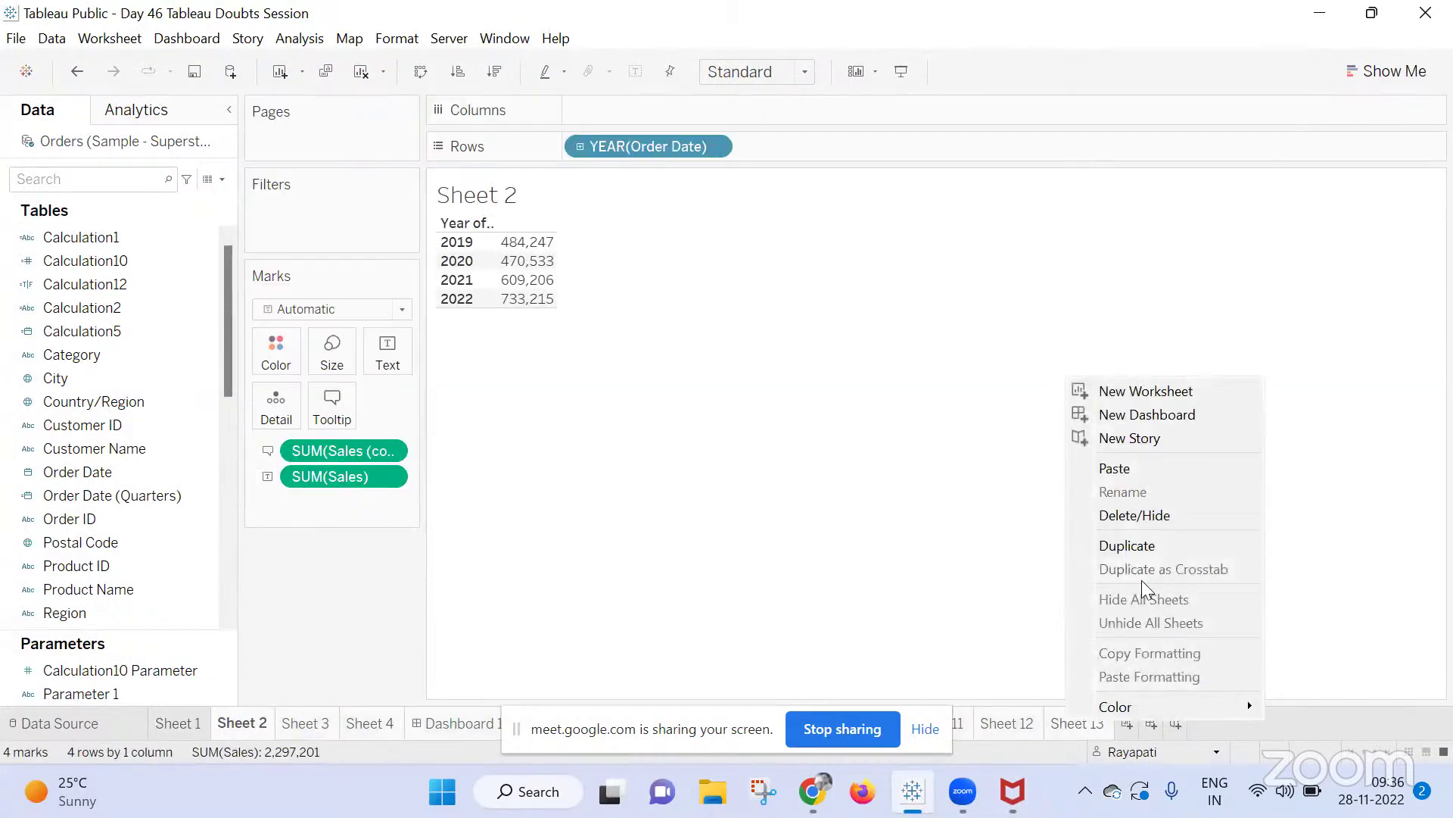
{"action": "left_click", "coordinate": [1153, 516]}
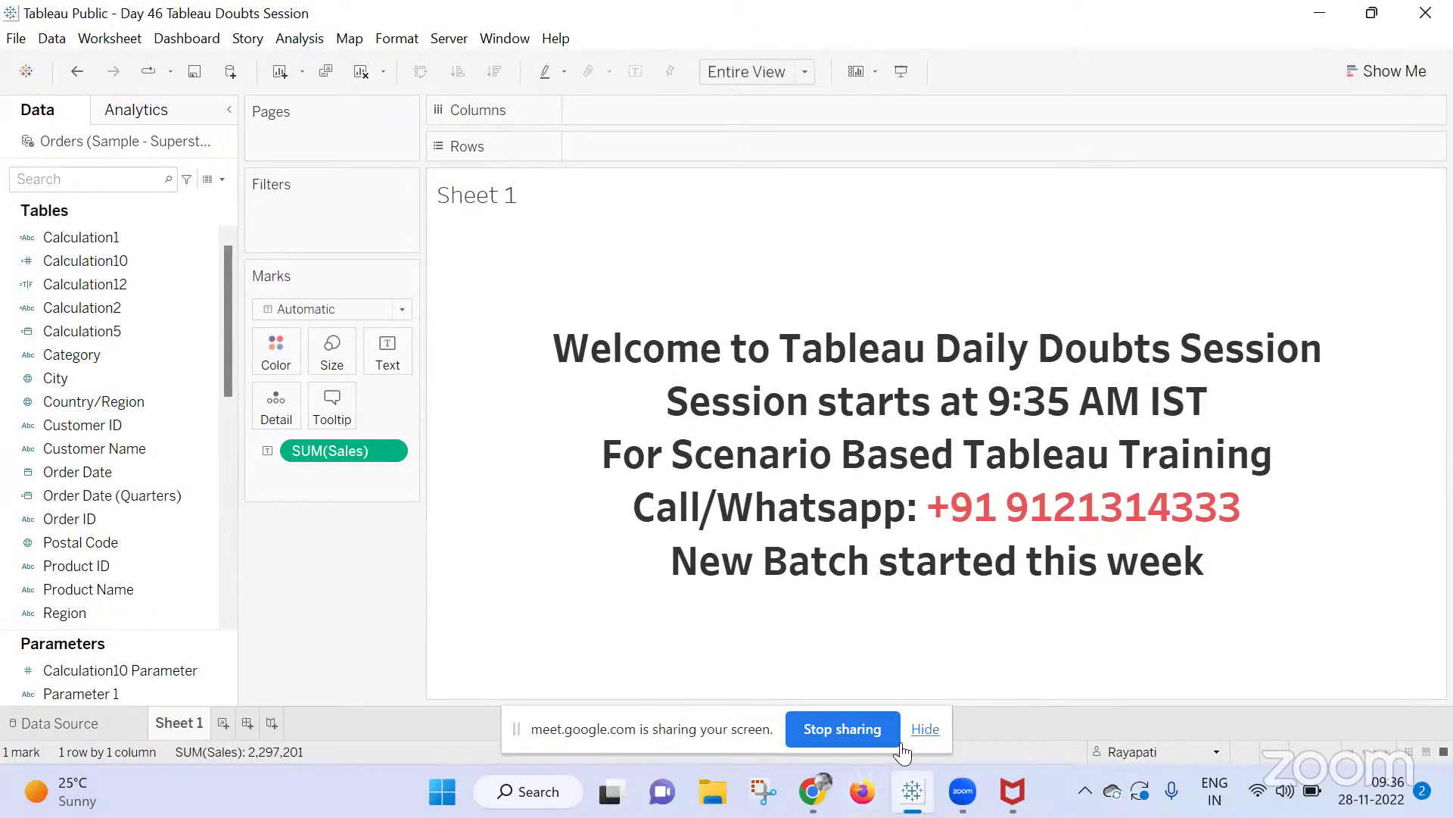
Launch Telegram and open Dummy_Data.xlsx from the Tableau Rayapati group chat in Excel
{"action": "key", "text": "super"}
{"action": "type", "text": "te"}
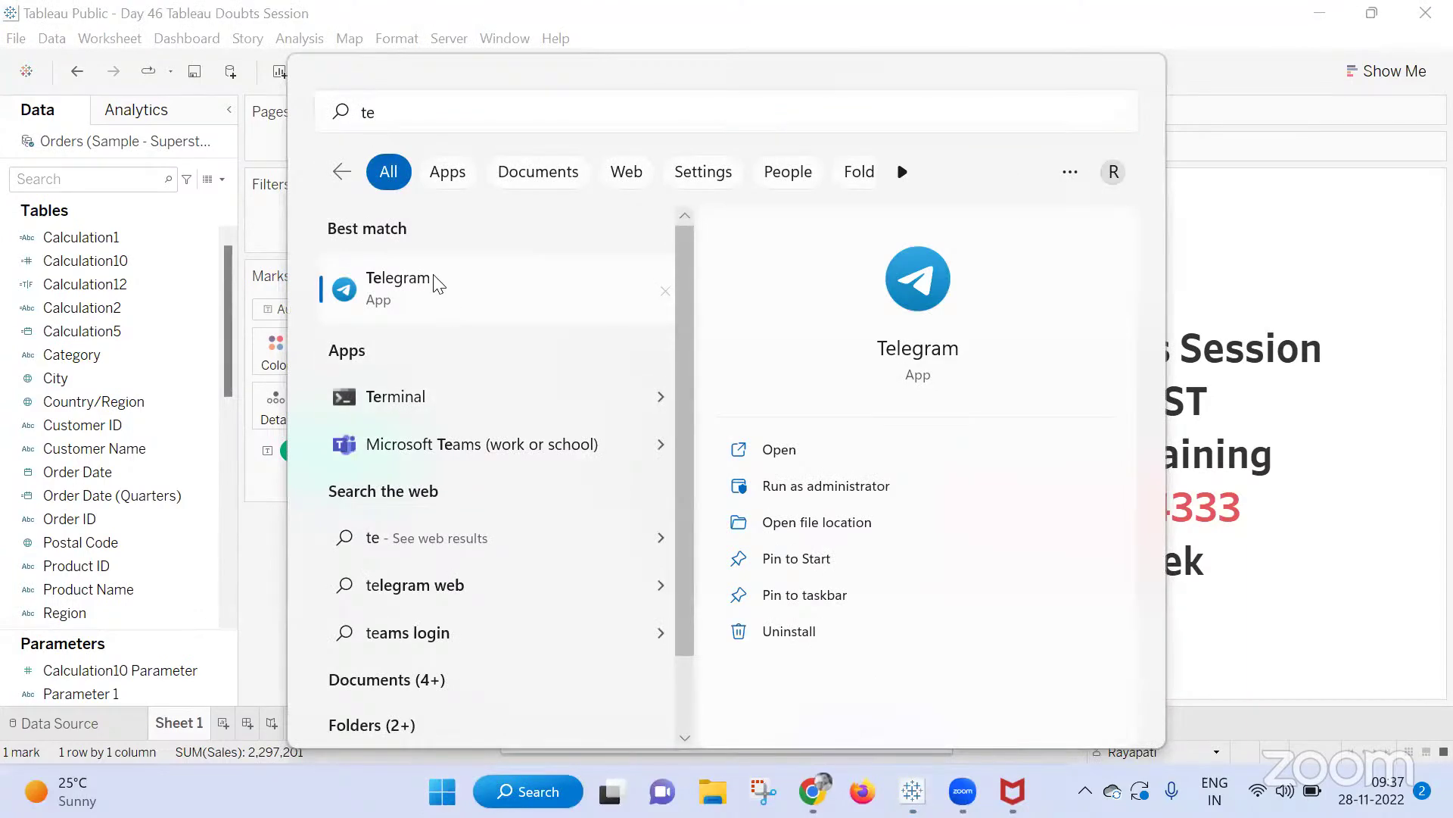
{"action": "left_click", "coordinate": [433, 300]}
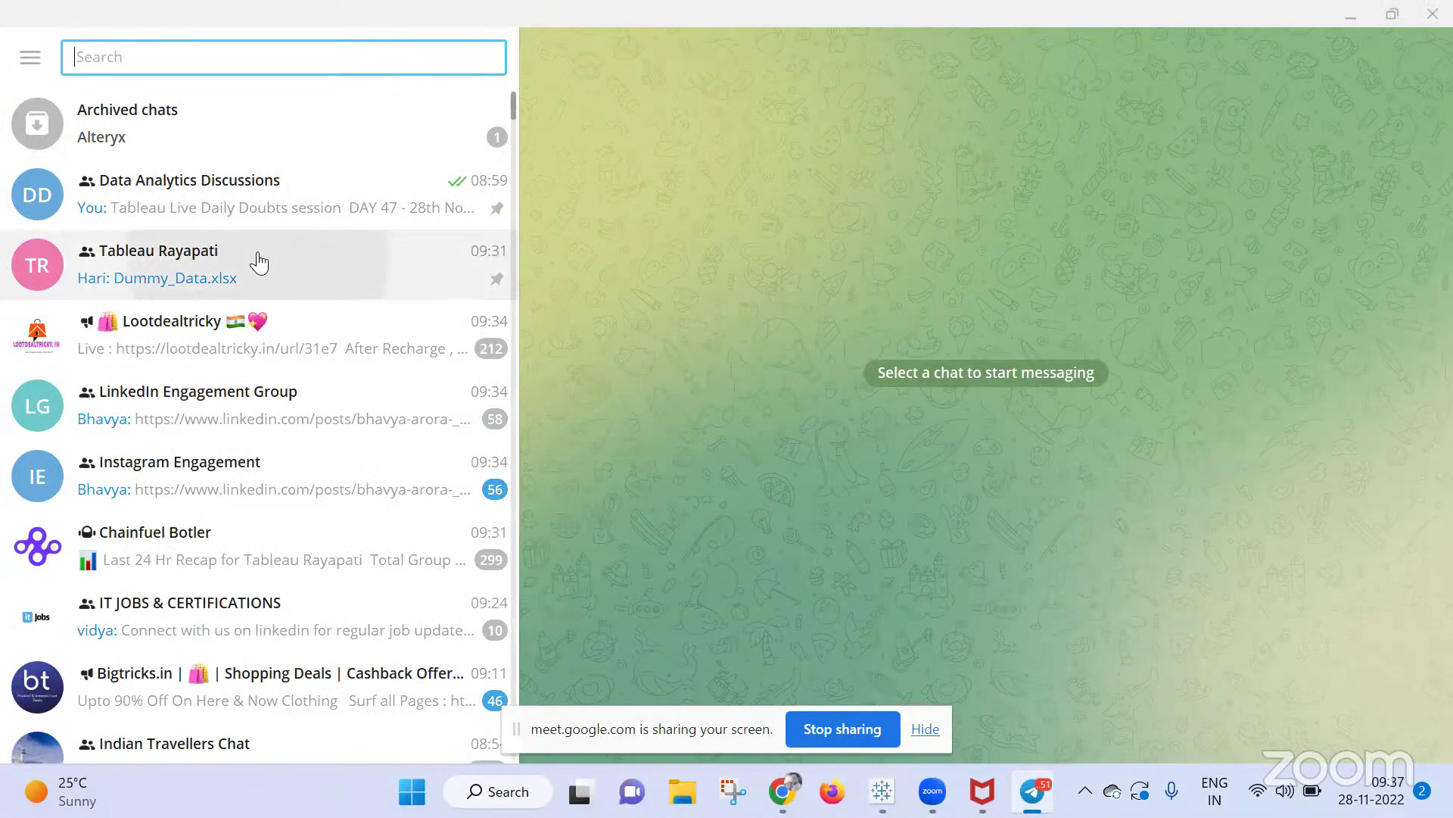
{"action": "left_click", "coordinate": [253, 259]}
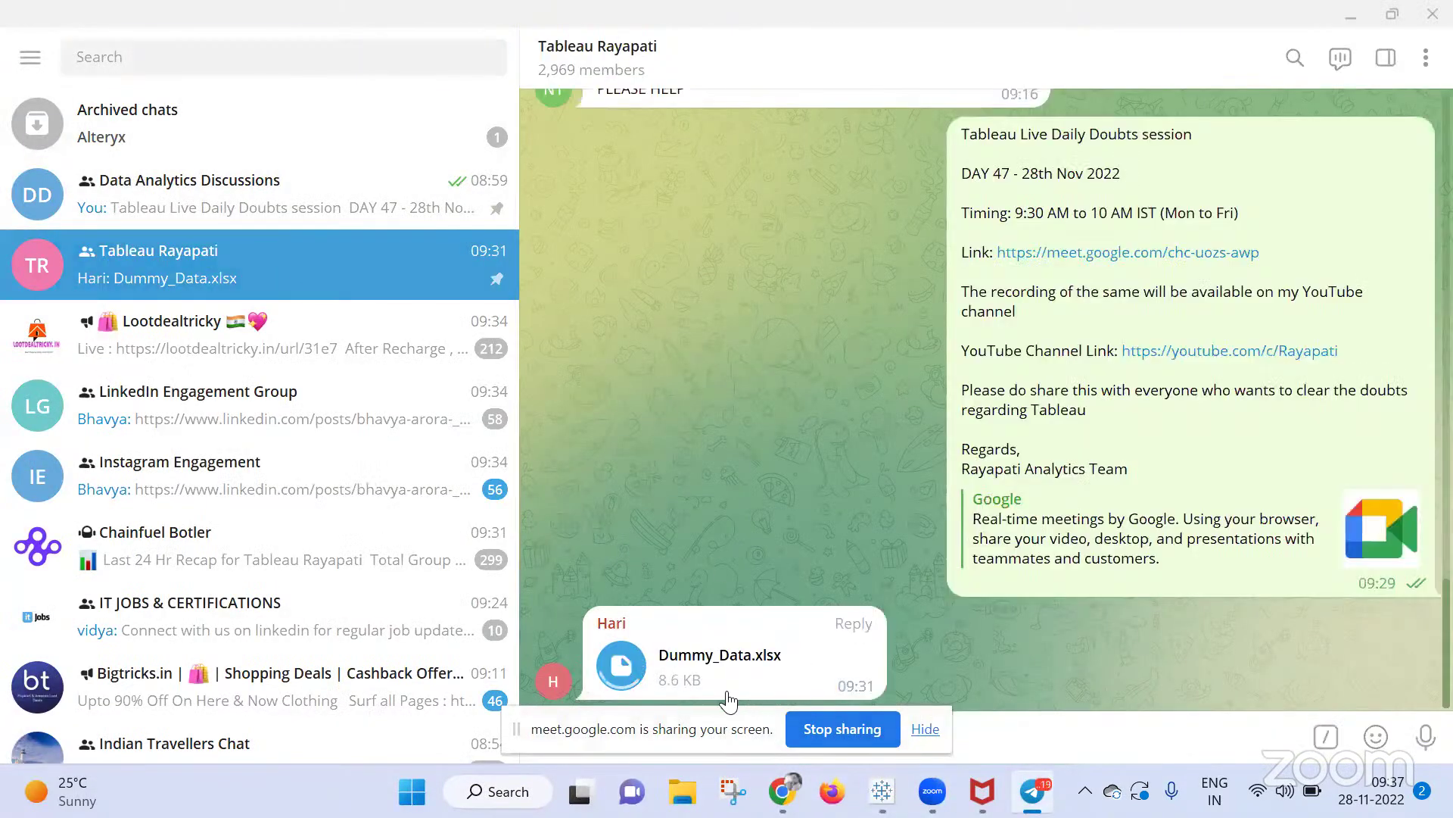
{"action": "left_click", "coordinate": [670, 677]}
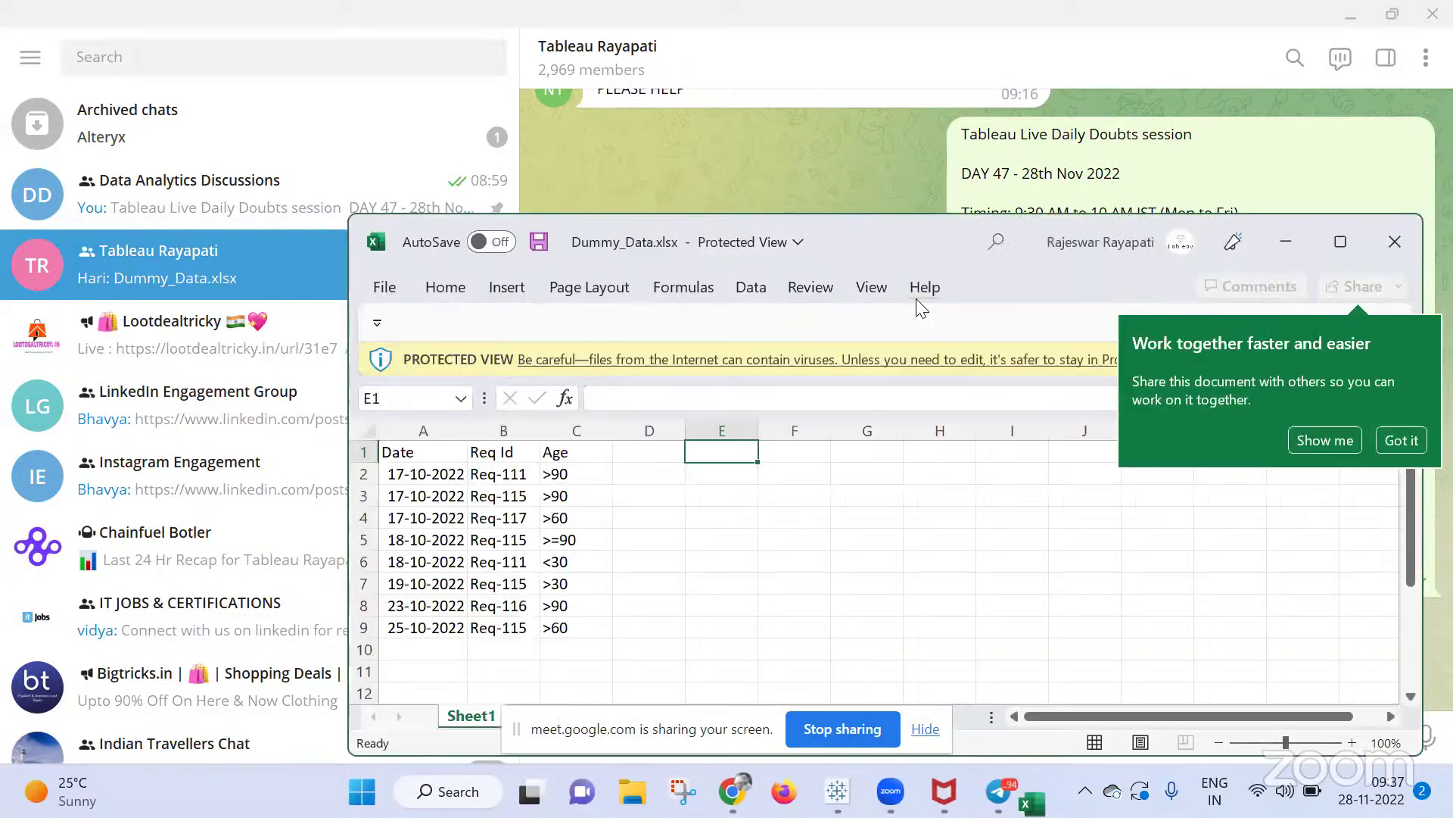
Maximize the workbook and copy the Date, Req Id and Age data in A1:C9
{"action": "left_click_drag", "start_coordinate": [402, 453], "coordinate": [424, 685]}
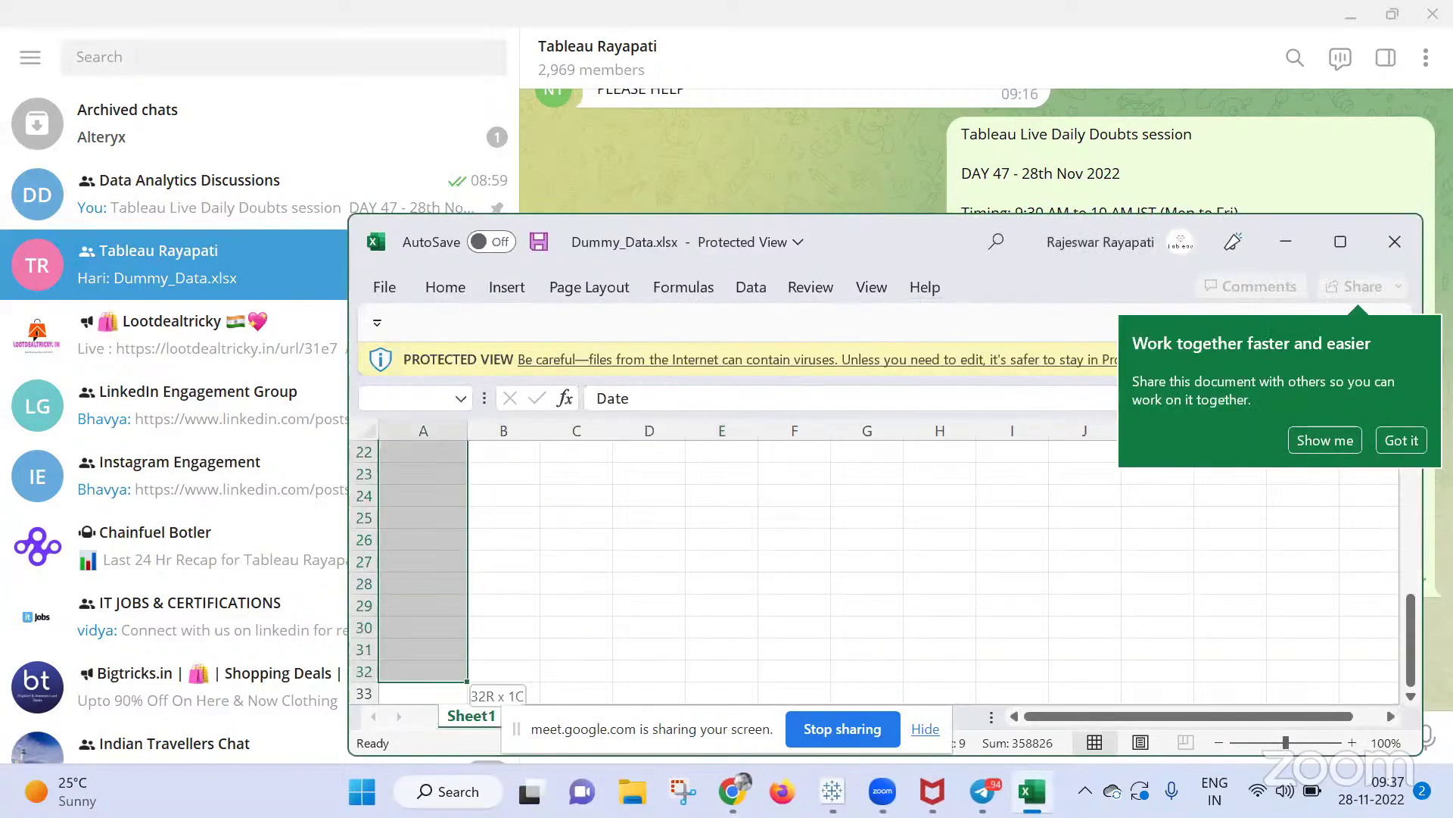
{"action": "left_click_drag", "start_coordinate": [1410, 617], "coordinate": [1410, 454]}
{"action": "left_click", "coordinate": [1340, 240]}
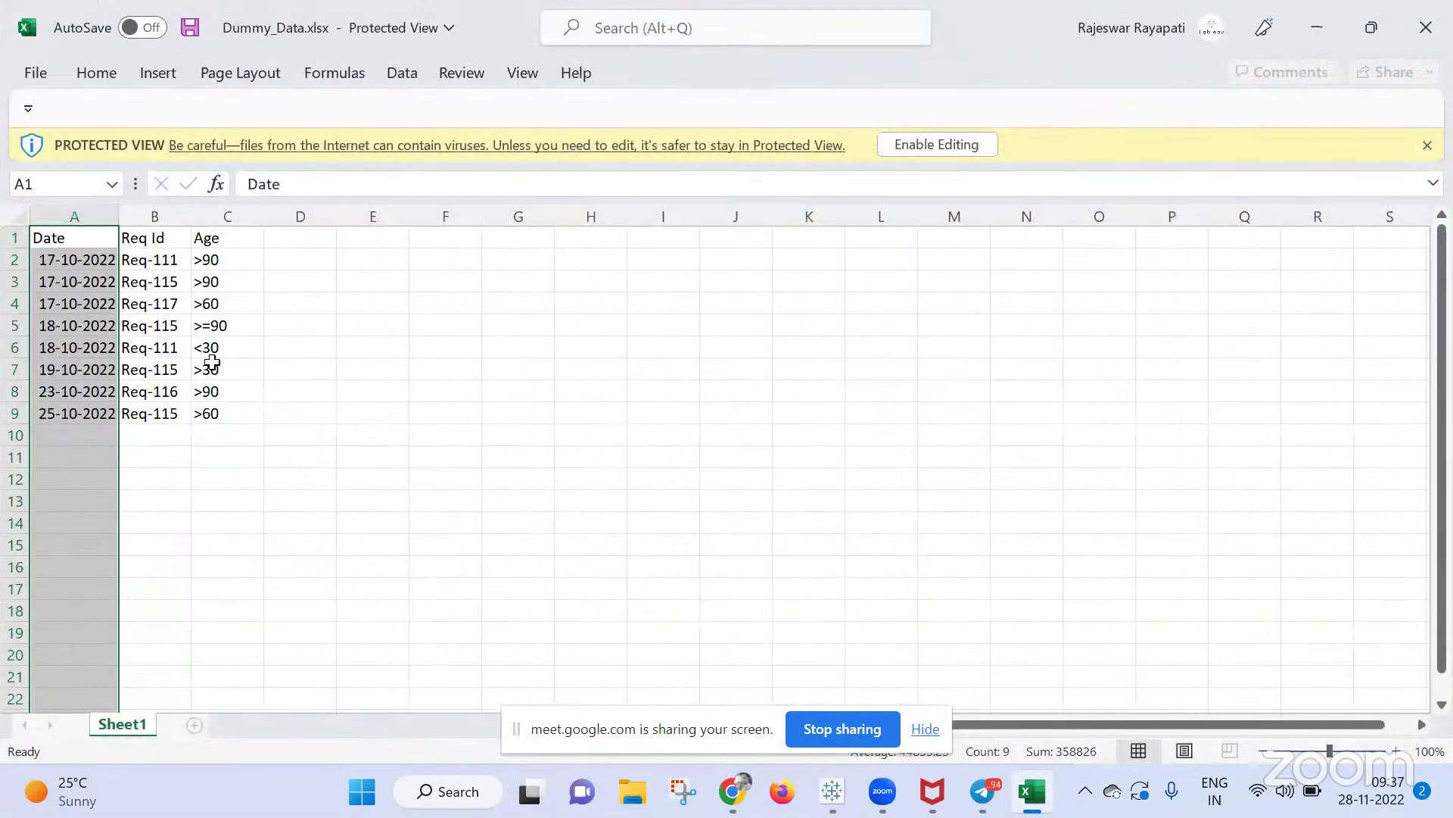
{"action": "left_click_drag", "start_coordinate": [48, 237], "coordinate": [238, 405]}
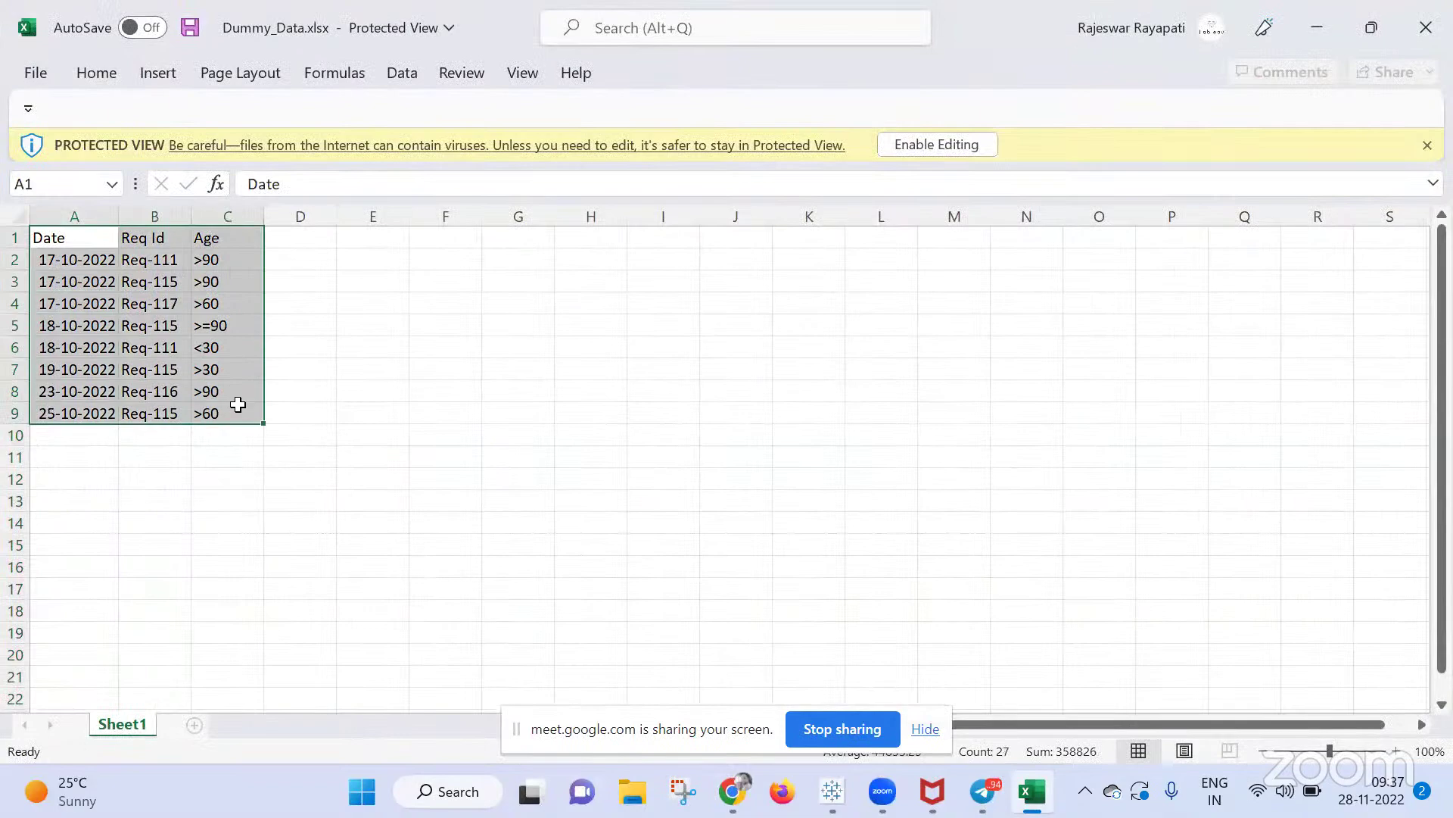
{"action": "key", "text": "ctrl+c"}
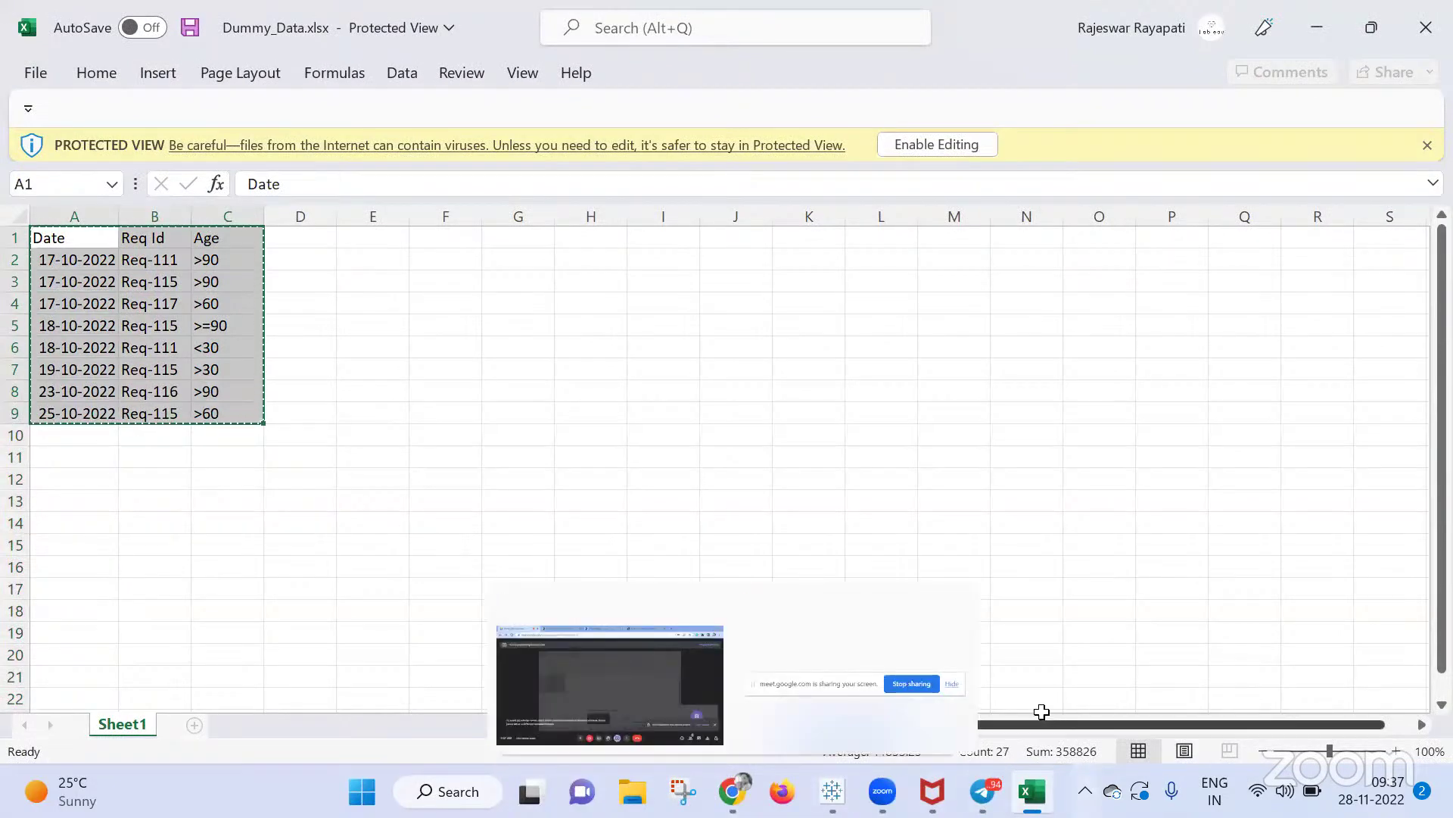
Switch to Tableau, add a new worksheet and paste the copied data as a new data source
{"action": "left_click", "coordinate": [832, 791]}
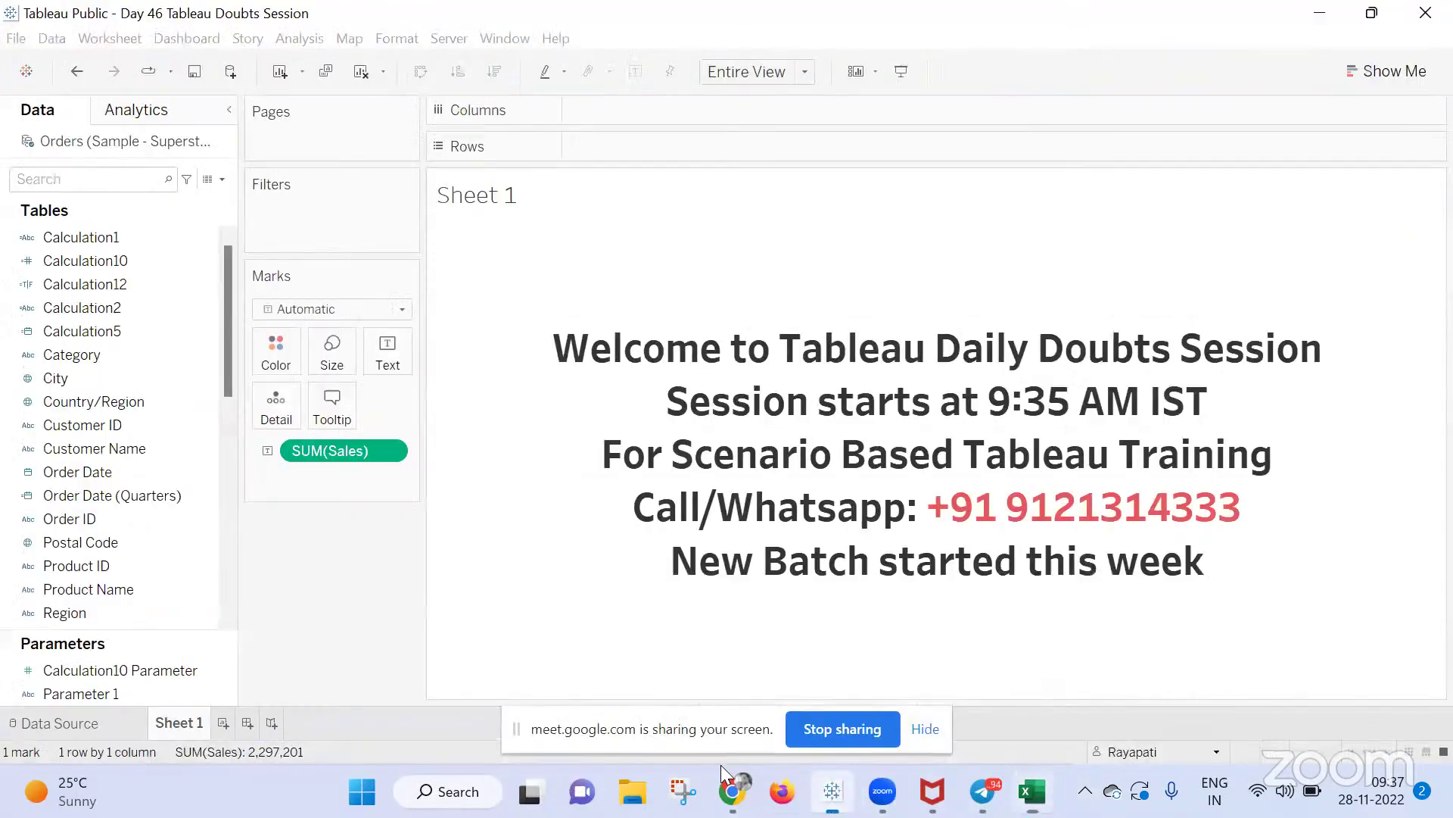
{"action": "left_click", "coordinate": [223, 724]}
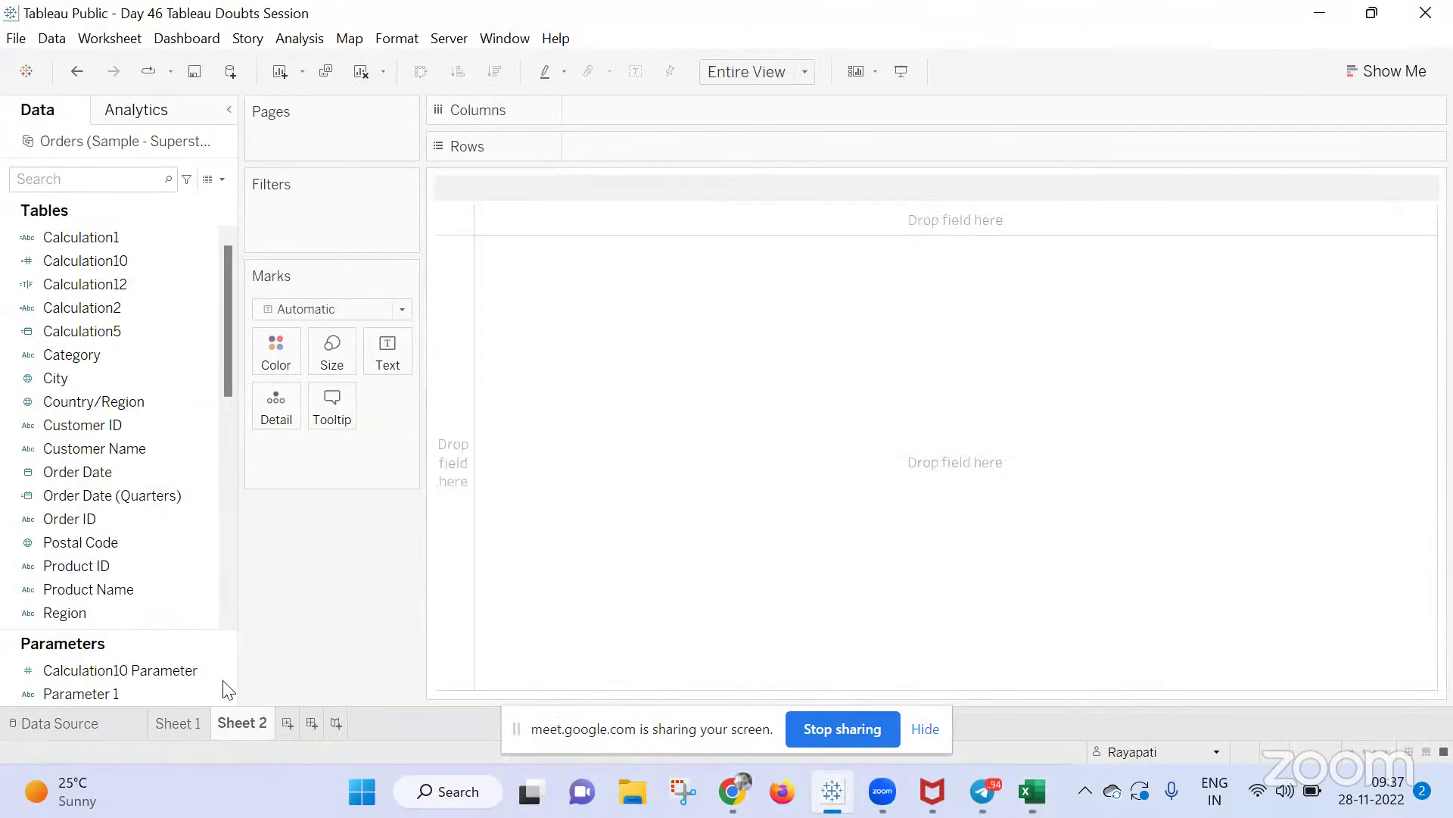
{"action": "left_click", "coordinate": [50, 39]}
{"action": "left_click", "coordinate": [96, 94]}
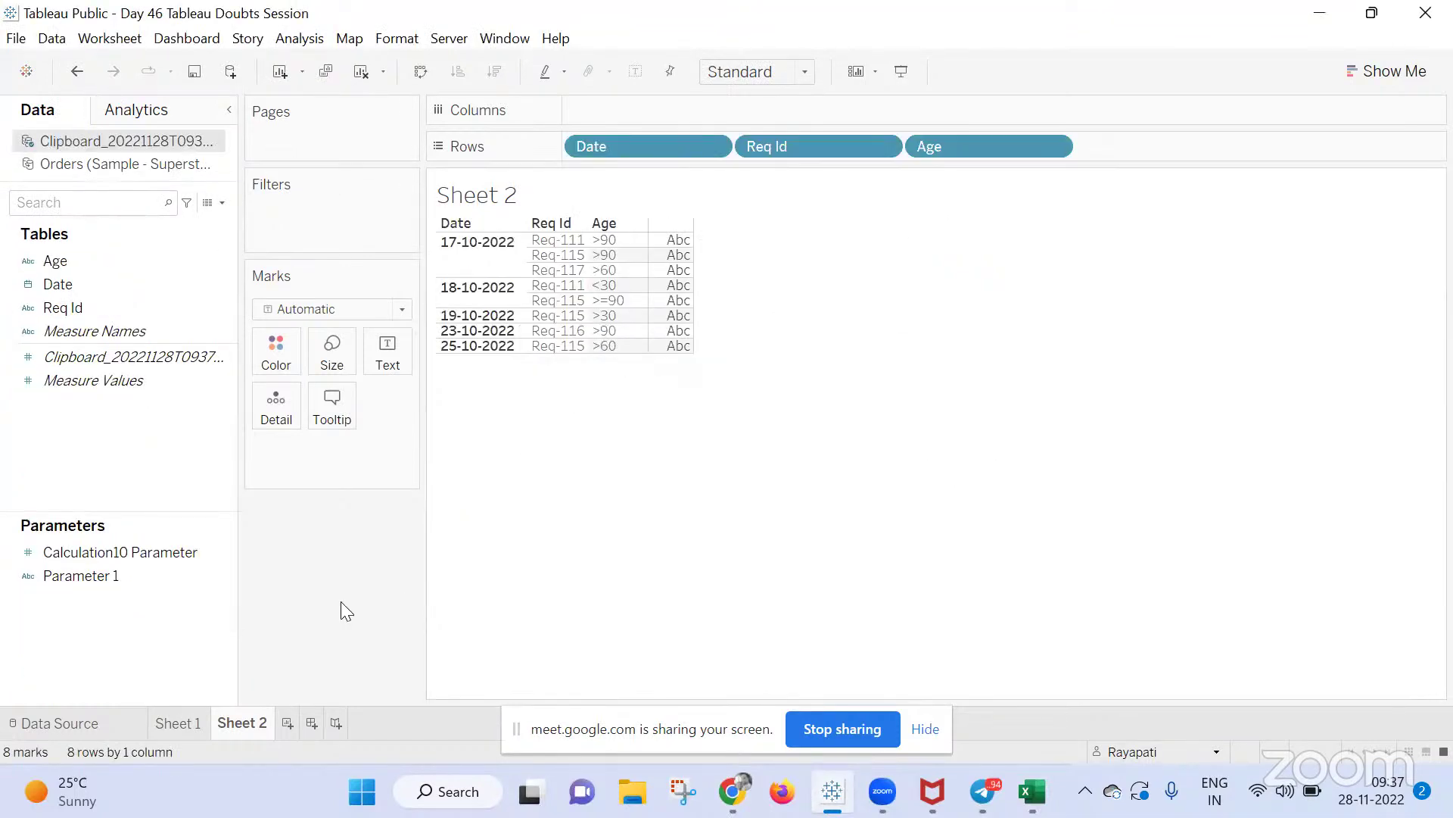
In the pasted data source, join Sheet1 to a second copy of itself on Req Id using an inner join
{"action": "left_click", "coordinate": [64, 726]}
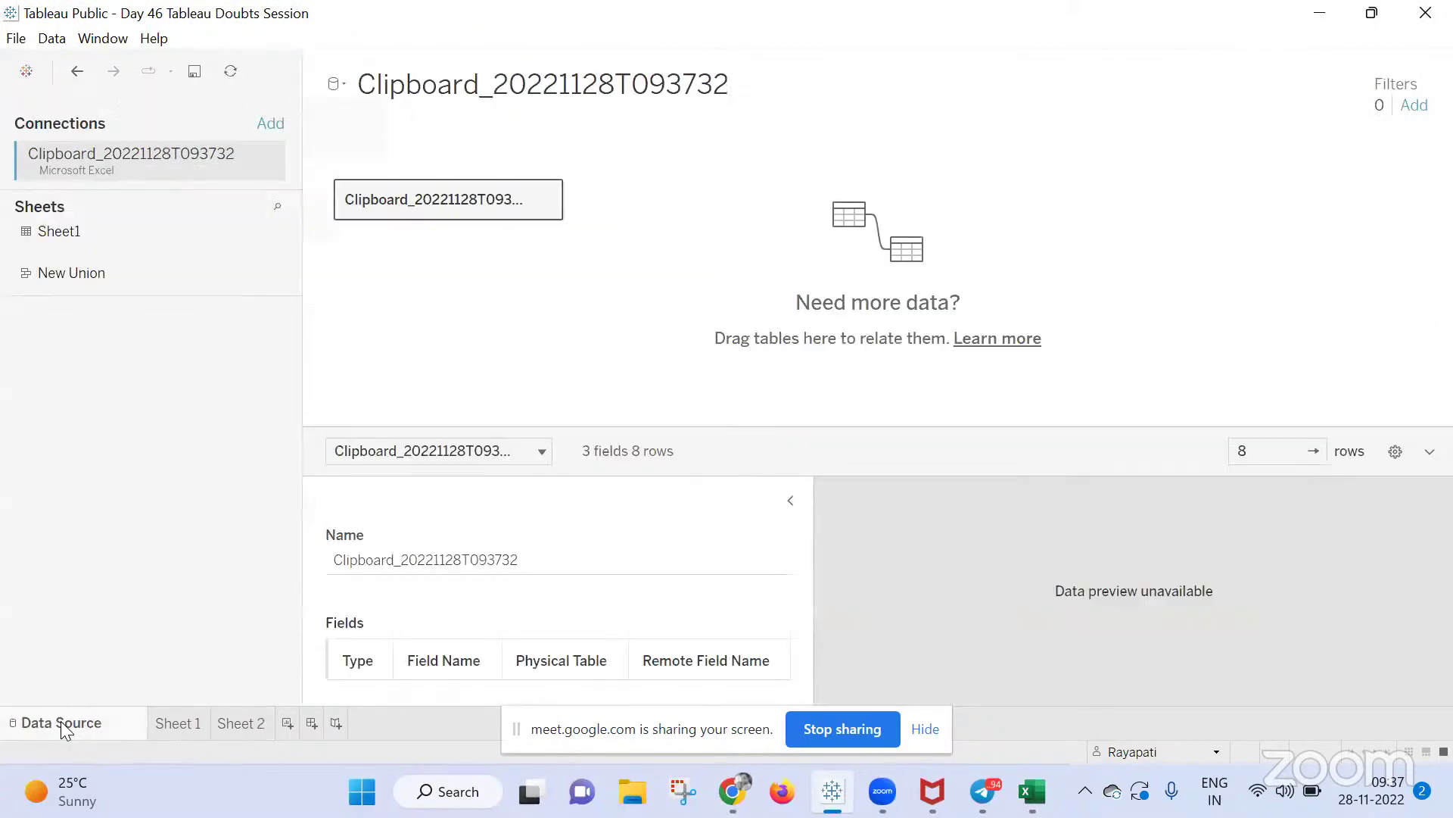
{"action": "double_click", "coordinate": [408, 201]}
{"action": "left_click_drag", "start_coordinate": [94, 236], "coordinate": [913, 213]}
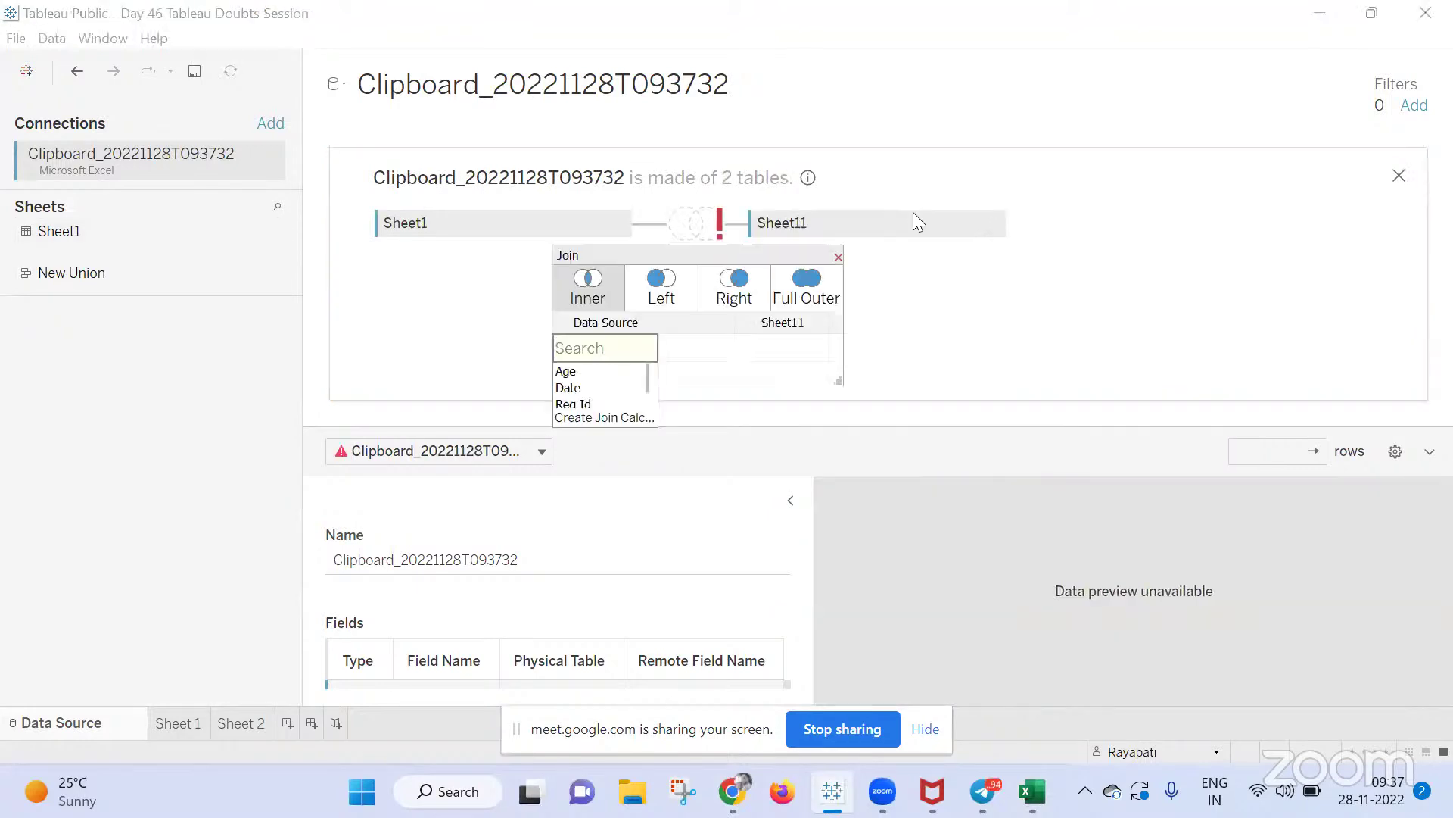
{"action": "left_click", "coordinate": [588, 404]}
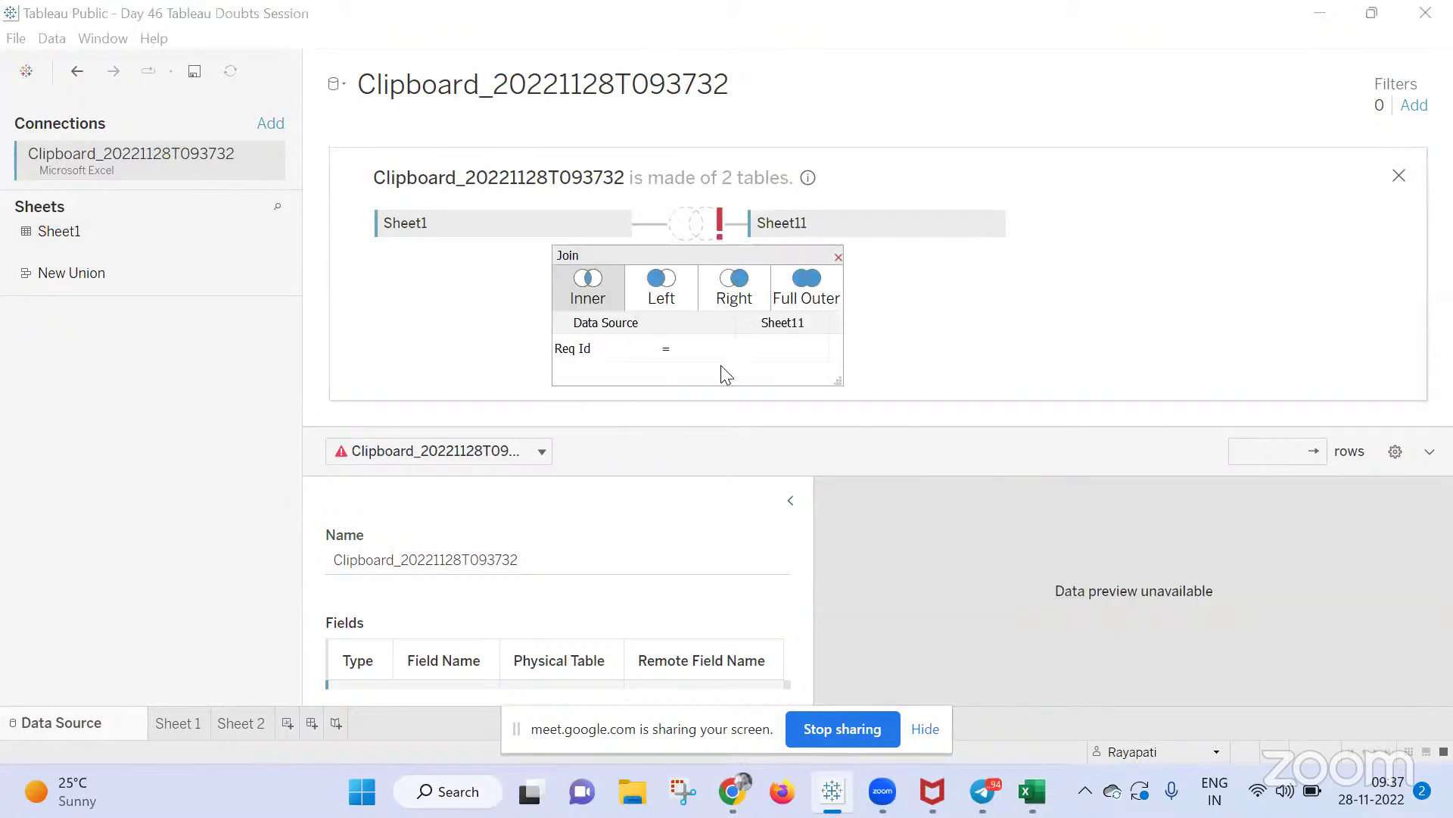
{"action": "left_click", "coordinate": [753, 349]}
{"action": "left_click", "coordinate": [771, 388]}
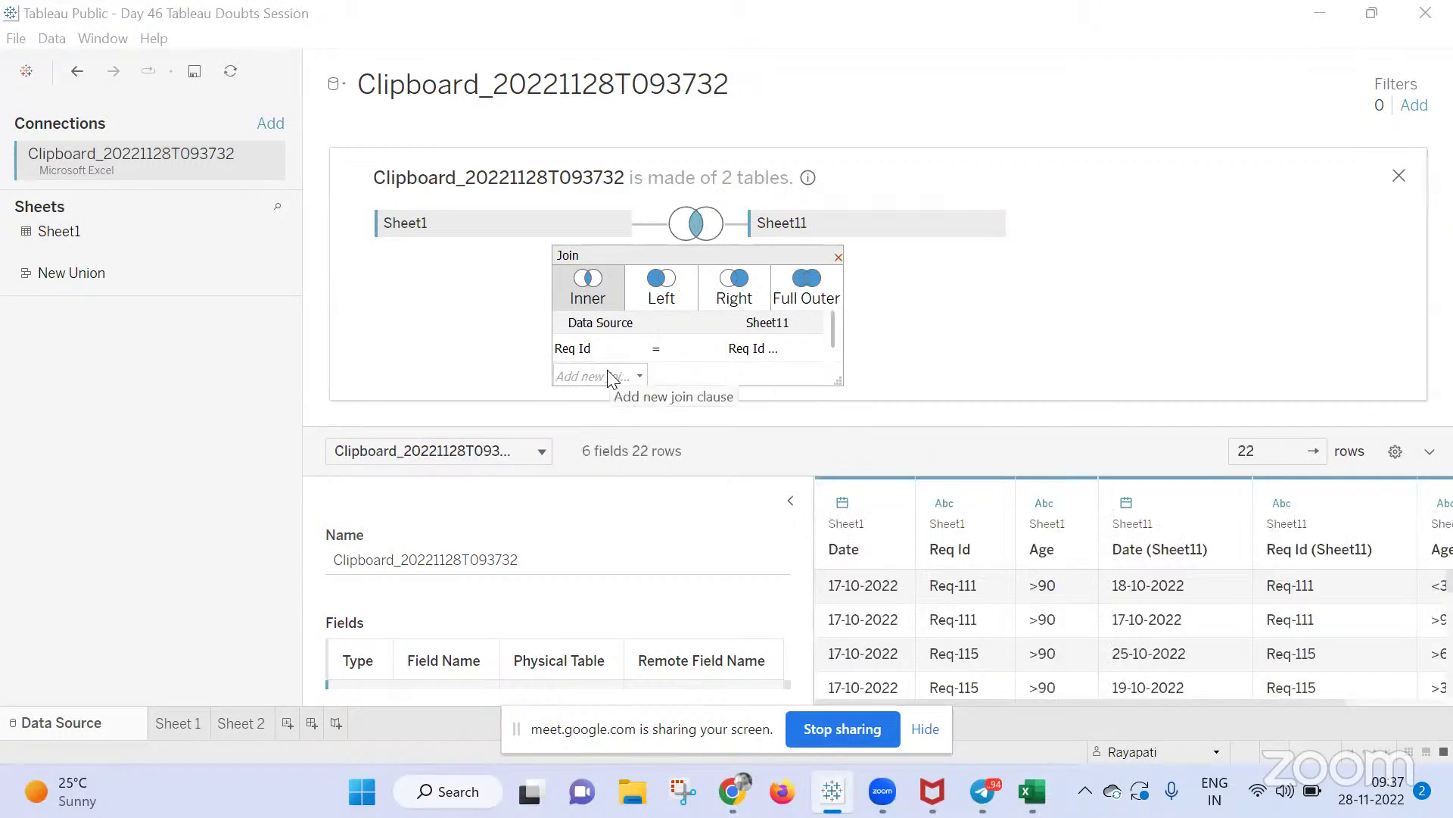
{"action": "left_click", "coordinate": [614, 378]}
{"action": "left_click", "coordinate": [569, 399]}
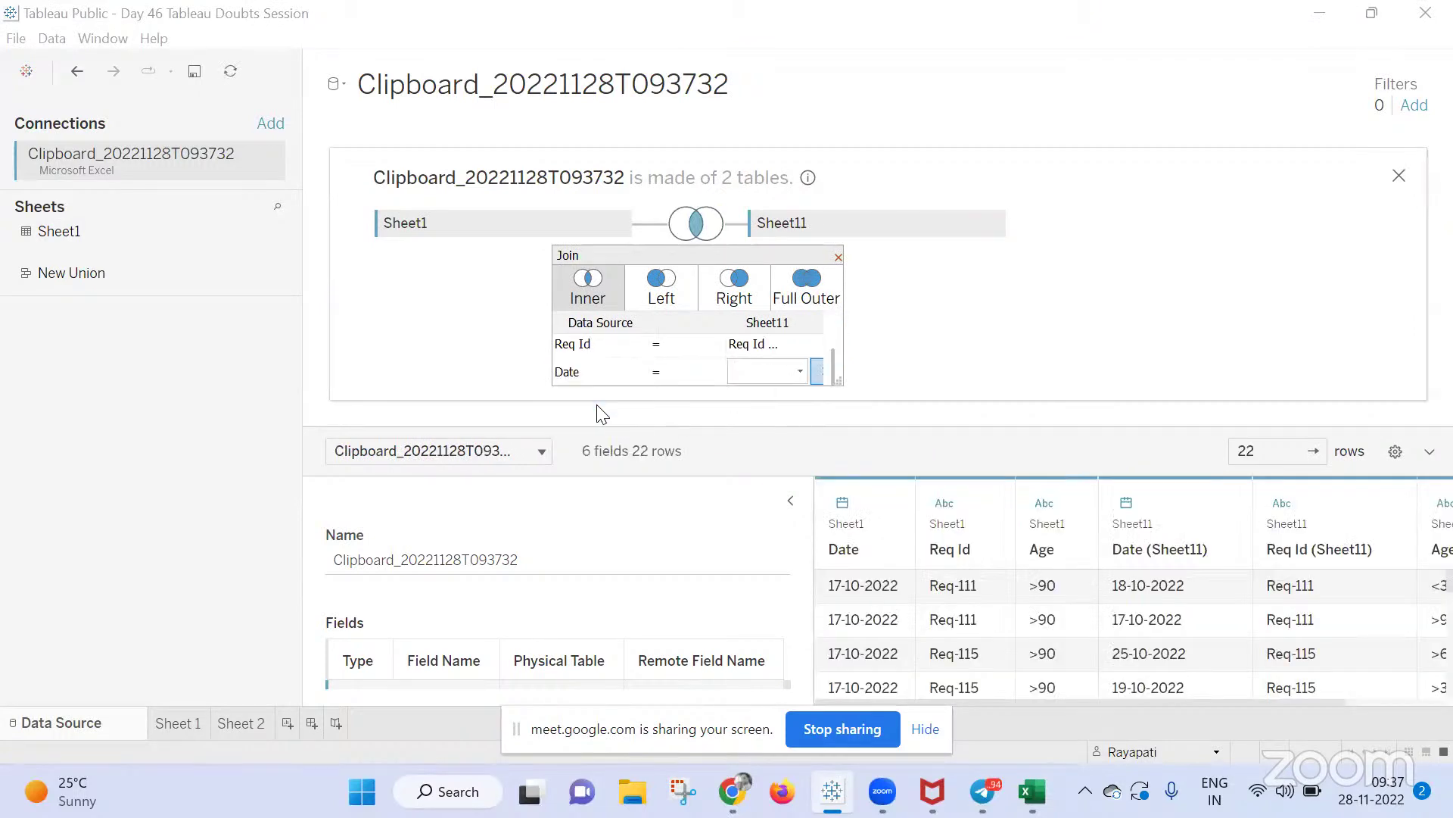
{"action": "left_click", "coordinate": [818, 368]}
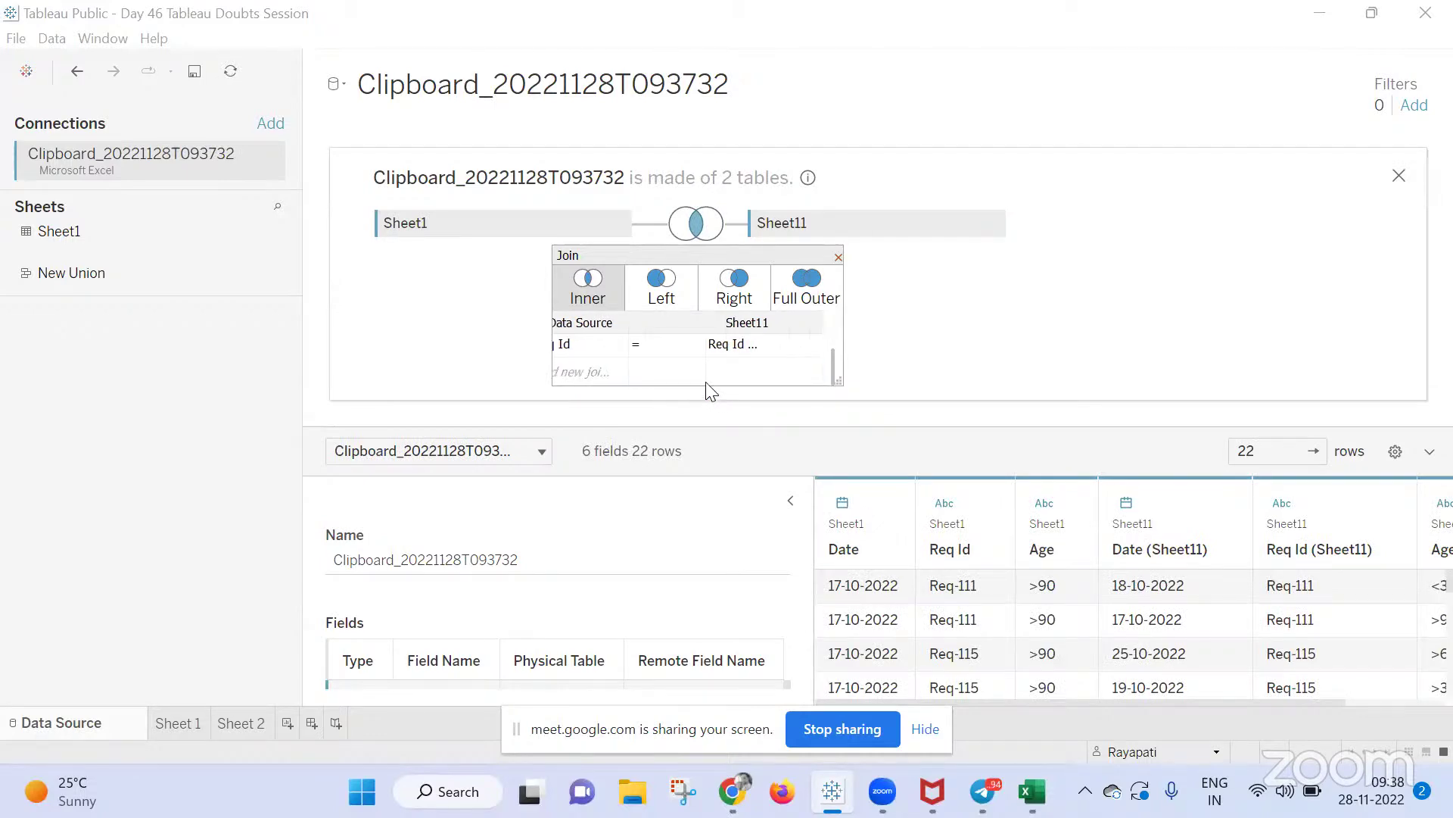
Add a second join clause on Date and start a join calculation for its Sheet11 side
{"action": "left_click", "coordinate": [598, 372]}
{"action": "left_click", "coordinate": [569, 396]}
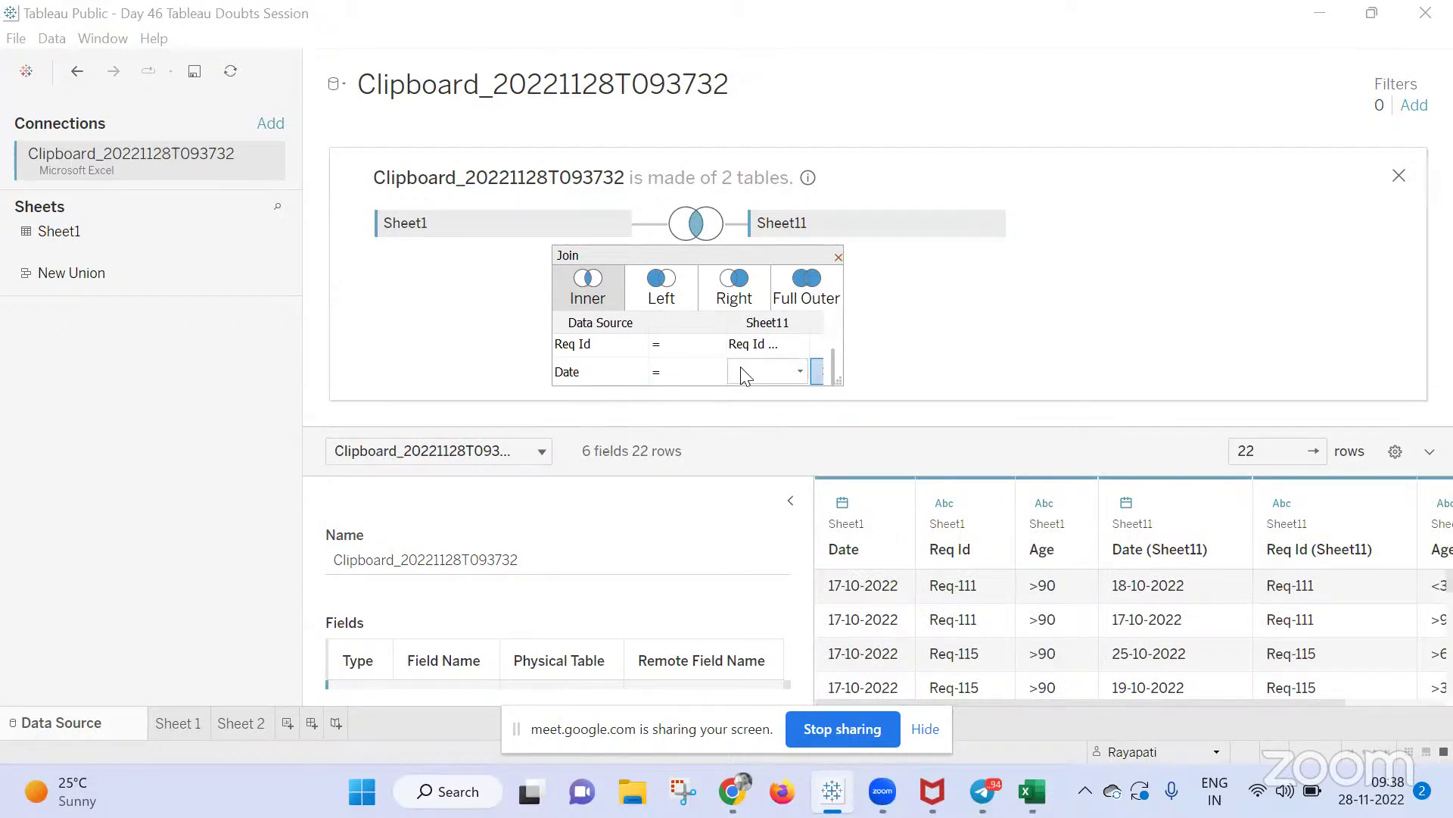
{"action": "left_click", "coordinate": [800, 370]}
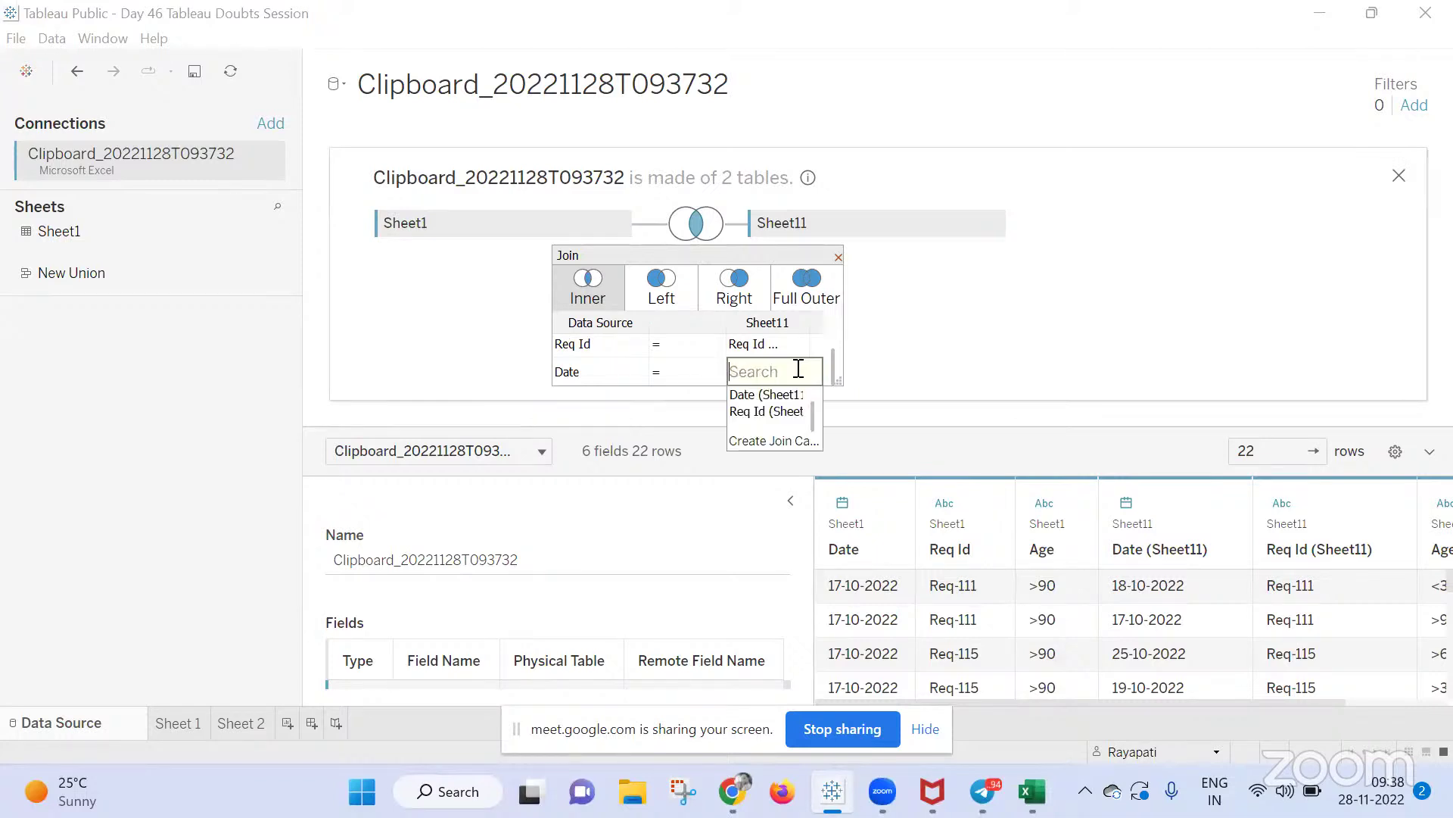
{"action": "left_click", "coordinate": [778, 440]}
Define the join calculation as [Date (Sheet11)]+1 and change the join type to Left
{"action": "type", "text": "Datw"}
{"action": "key", "text": "BackSpace"}
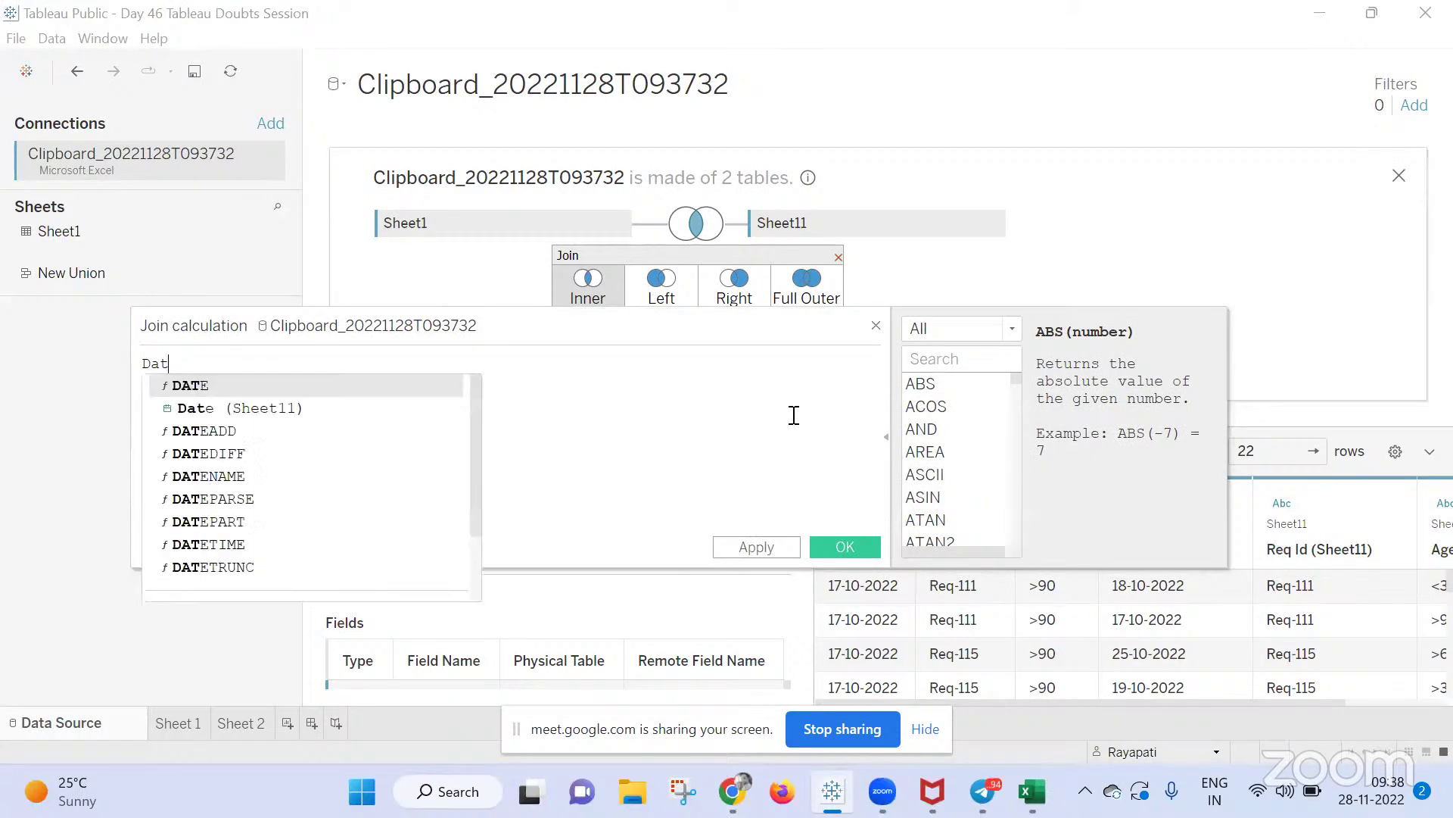
{"action": "key", "text": "Return"}
{"action": "key", "text": "BackSpace"}
{"action": "key", "text": "BackSpace"}
{"action": "key", "text": "BackSpace"}
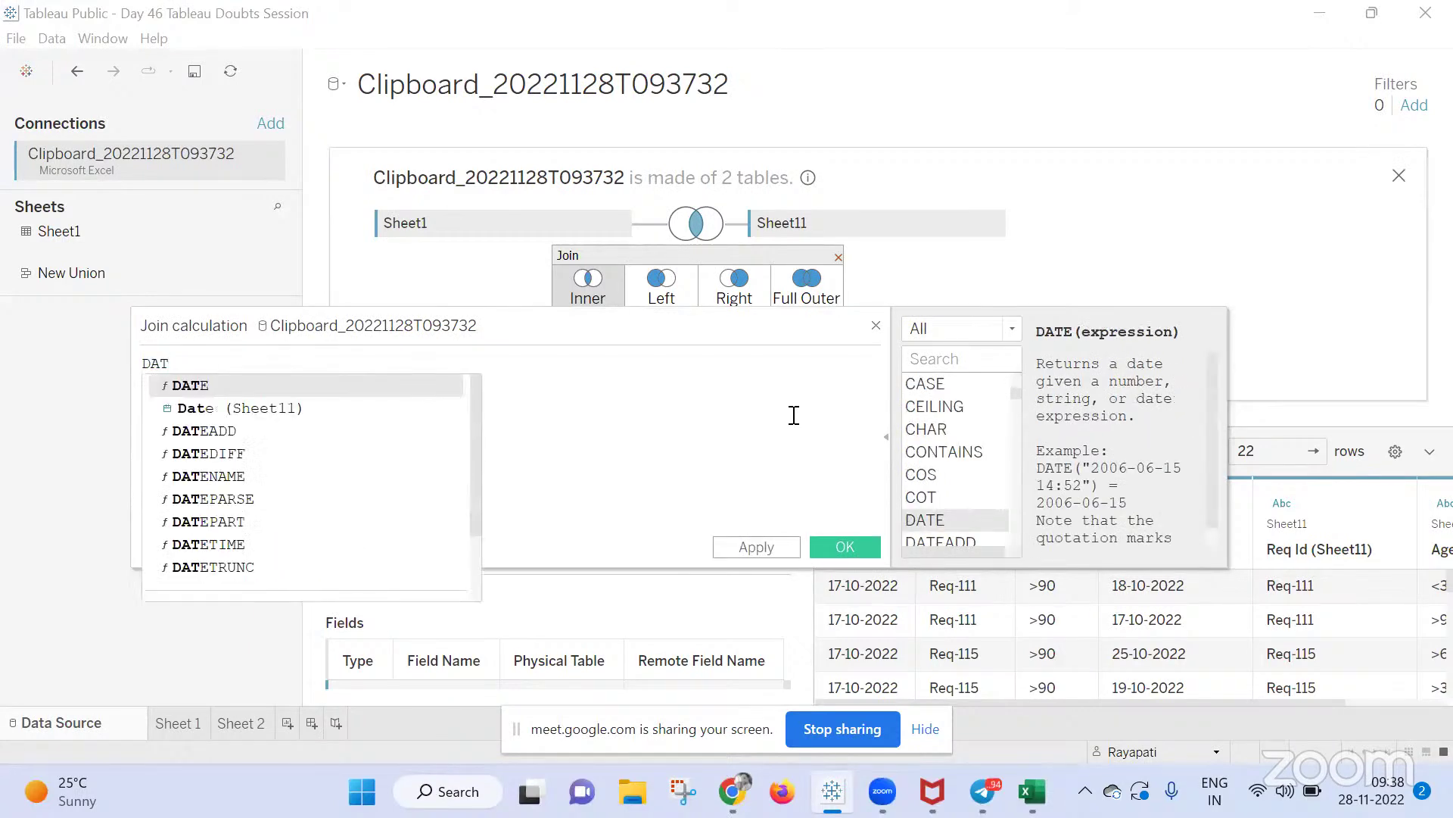
{"action": "left_click", "coordinate": [290, 401]}
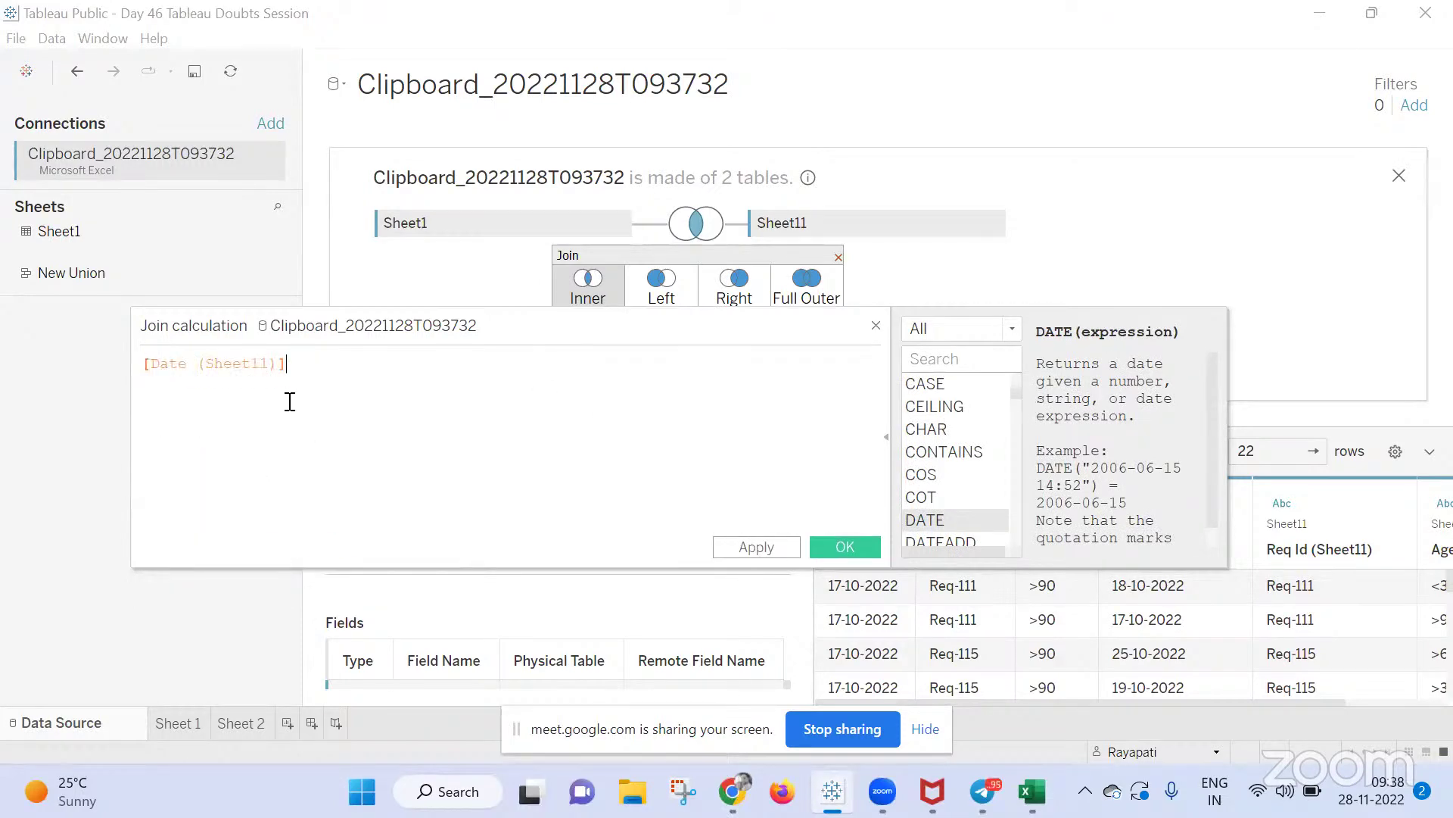
{"action": "type", "text": "+1"}
{"action": "left_click", "coordinate": [827, 549]}
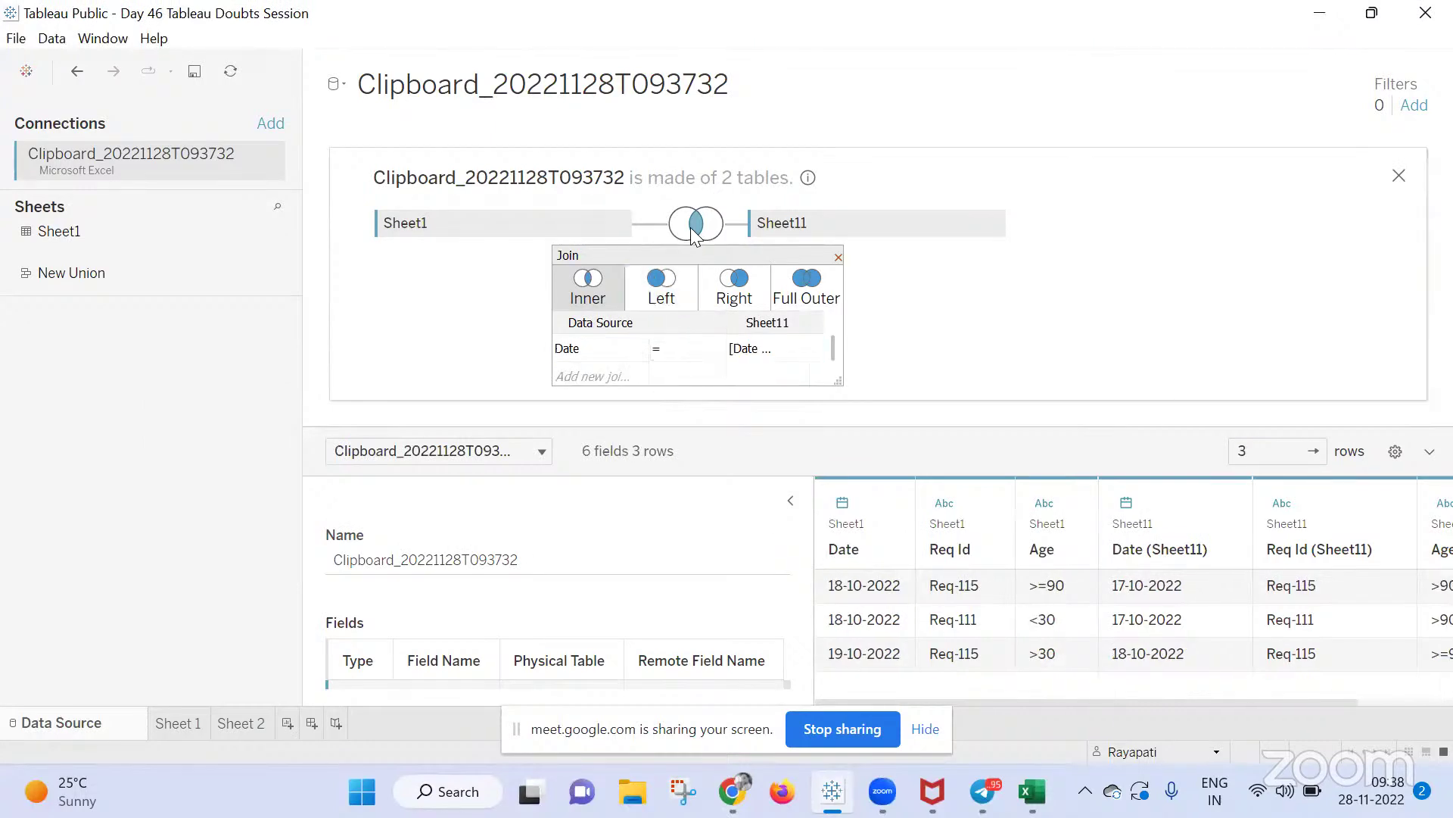
{"action": "left_click", "coordinate": [666, 288]}
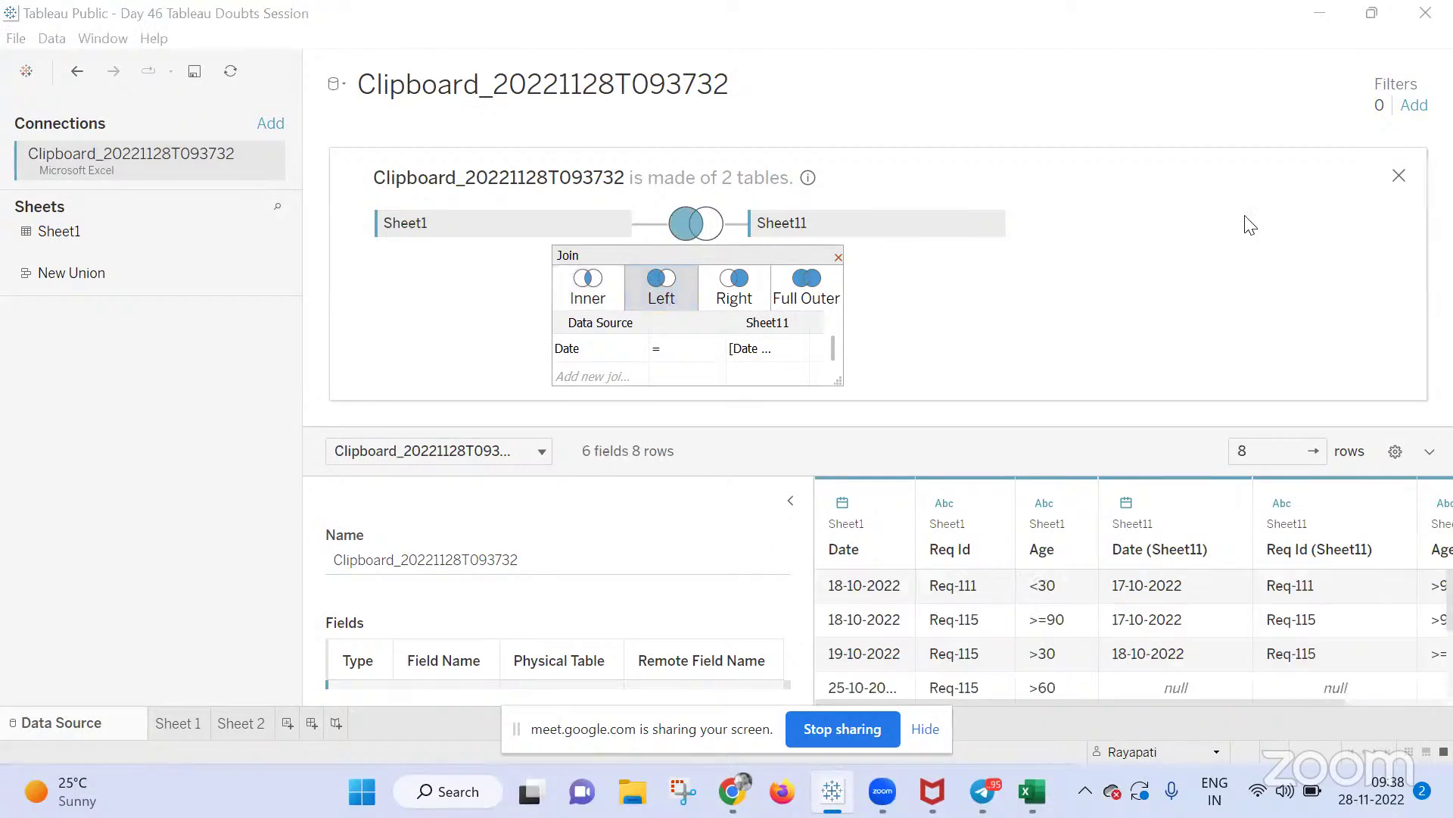
Open the join calculation on the Sheet11 side of the Date clause, review its formula and close it without changes
{"action": "left_click", "coordinate": [769, 349]}
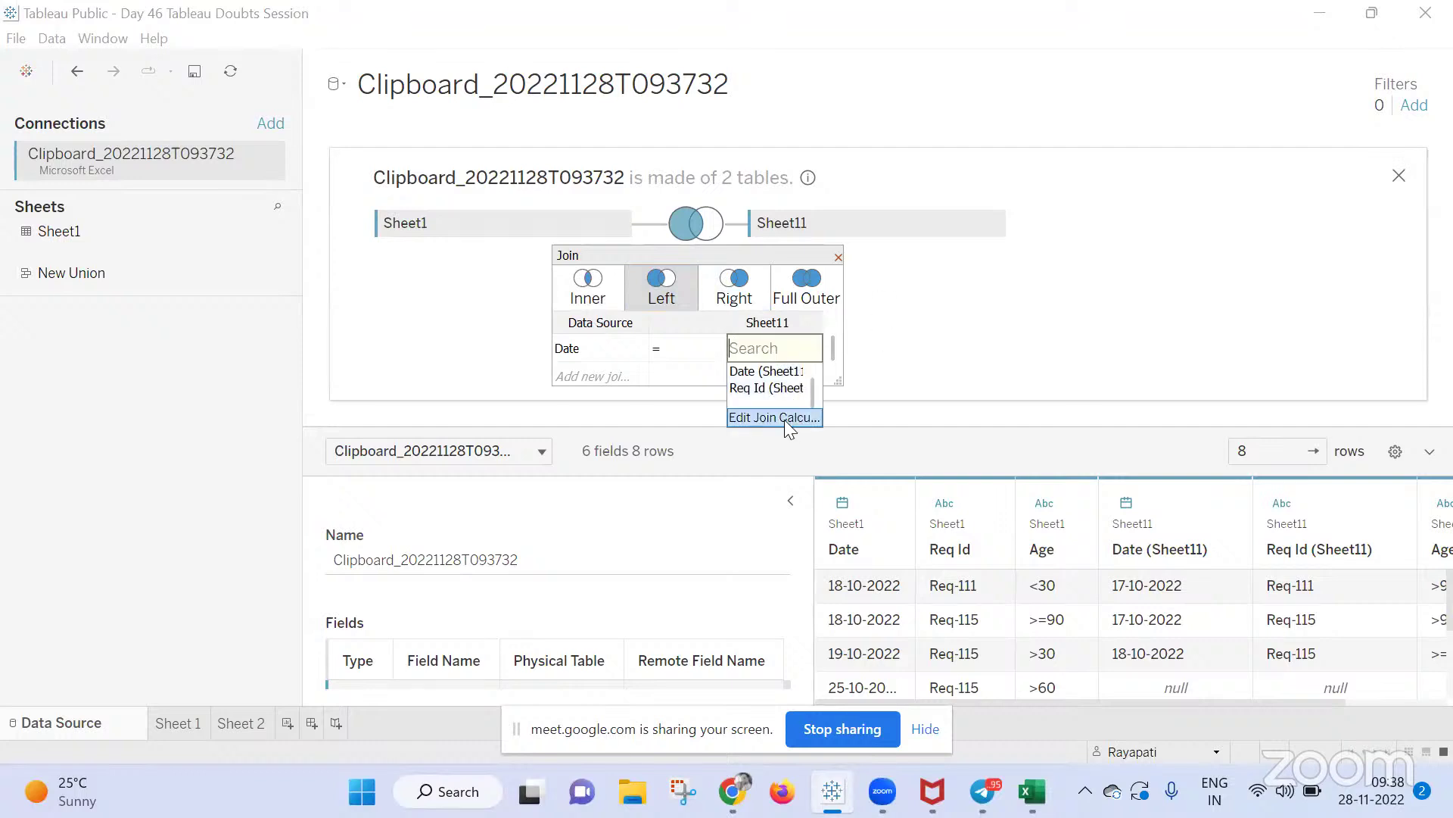
{"action": "left_click", "coordinate": [784, 419]}
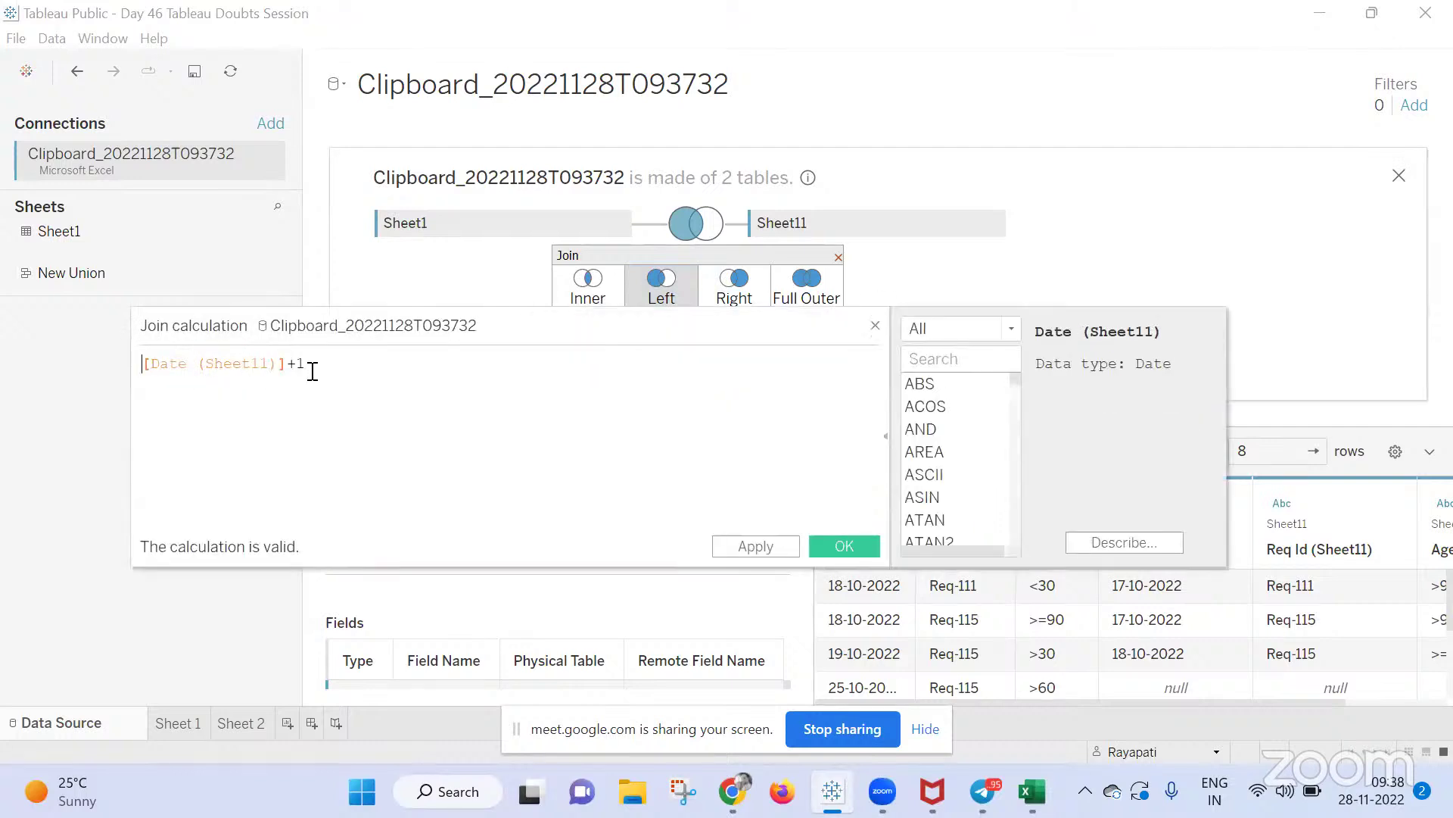
{"action": "left_click", "coordinate": [875, 326]}
Enlarge the joined data preview, hiding the table details and closing the join settings
{"action": "left_click", "coordinate": [794, 501]}
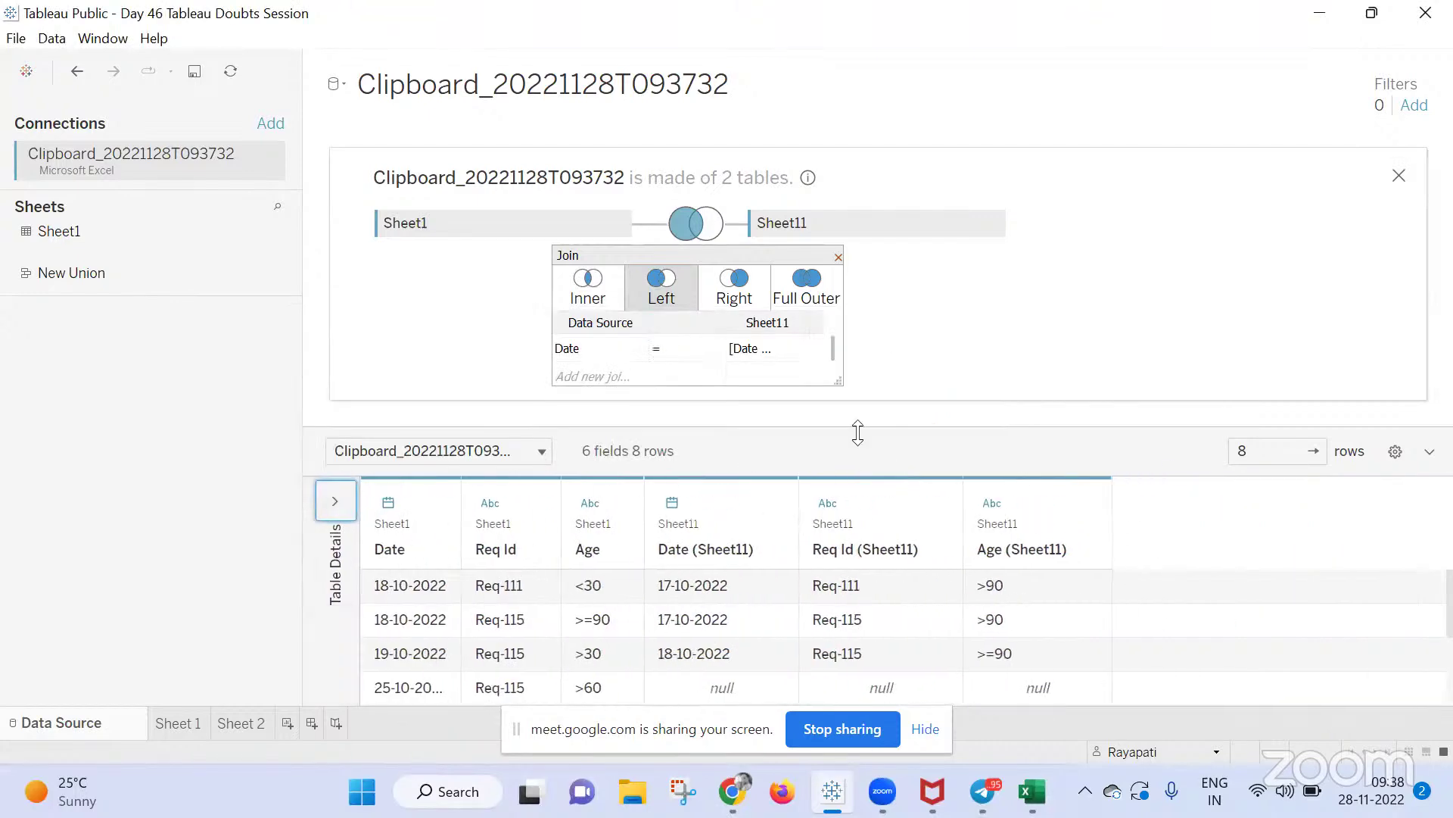
{"action": "left_click_drag", "start_coordinate": [856, 424], "coordinate": [859, 228]}
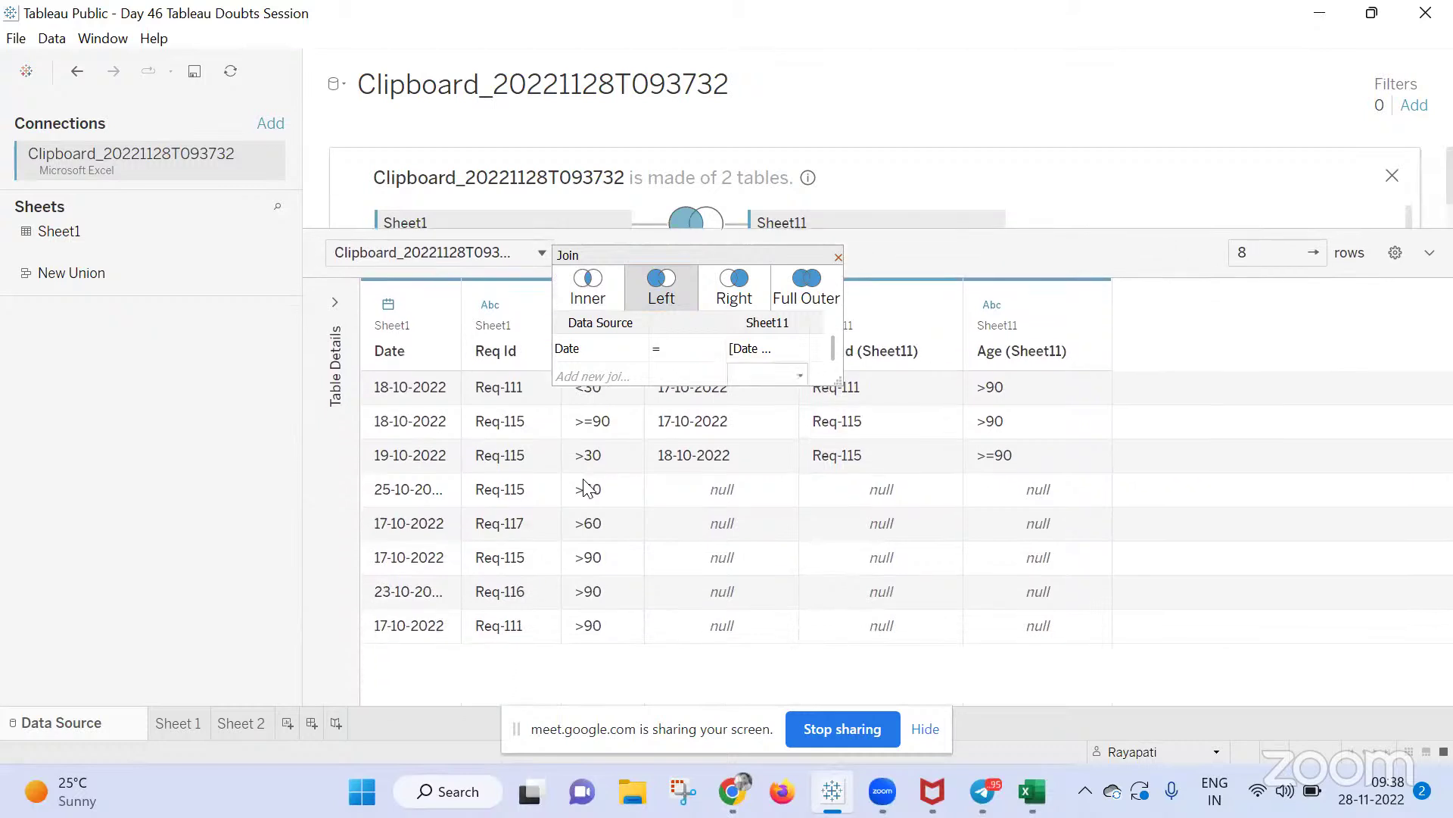
{"action": "left_click", "coordinate": [838, 257]}
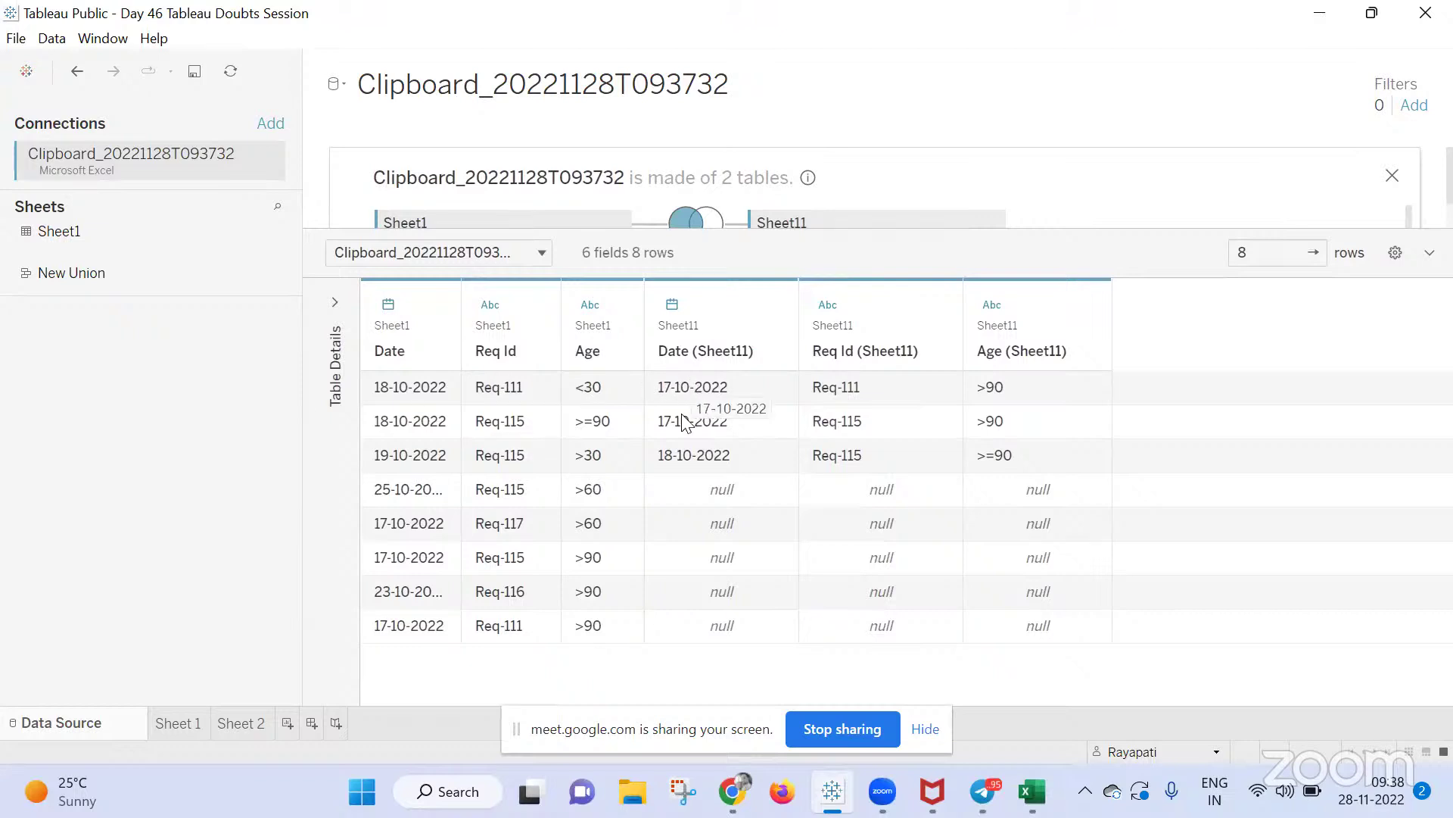
Compare the Req-111 and Req-115 rows for 17-10-2022 and 18-10-2022 in Dummy_Data.xlsx in Excel with the joined rows in Tableau
{"action": "key", "text": "alt+Tab"}
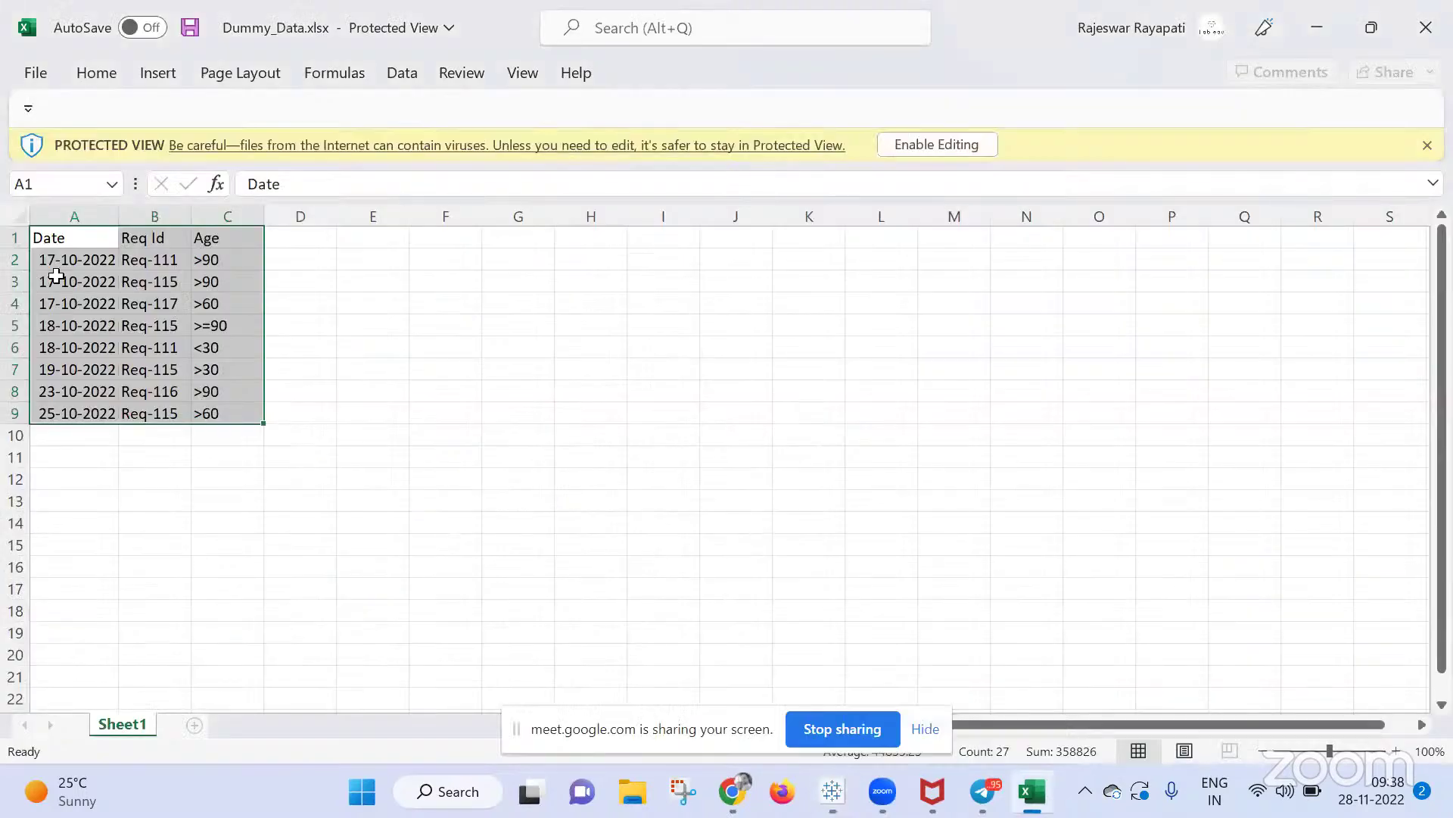
{"action": "left_click", "coordinate": [47, 281]}
{"action": "left_click", "coordinate": [74, 327]}
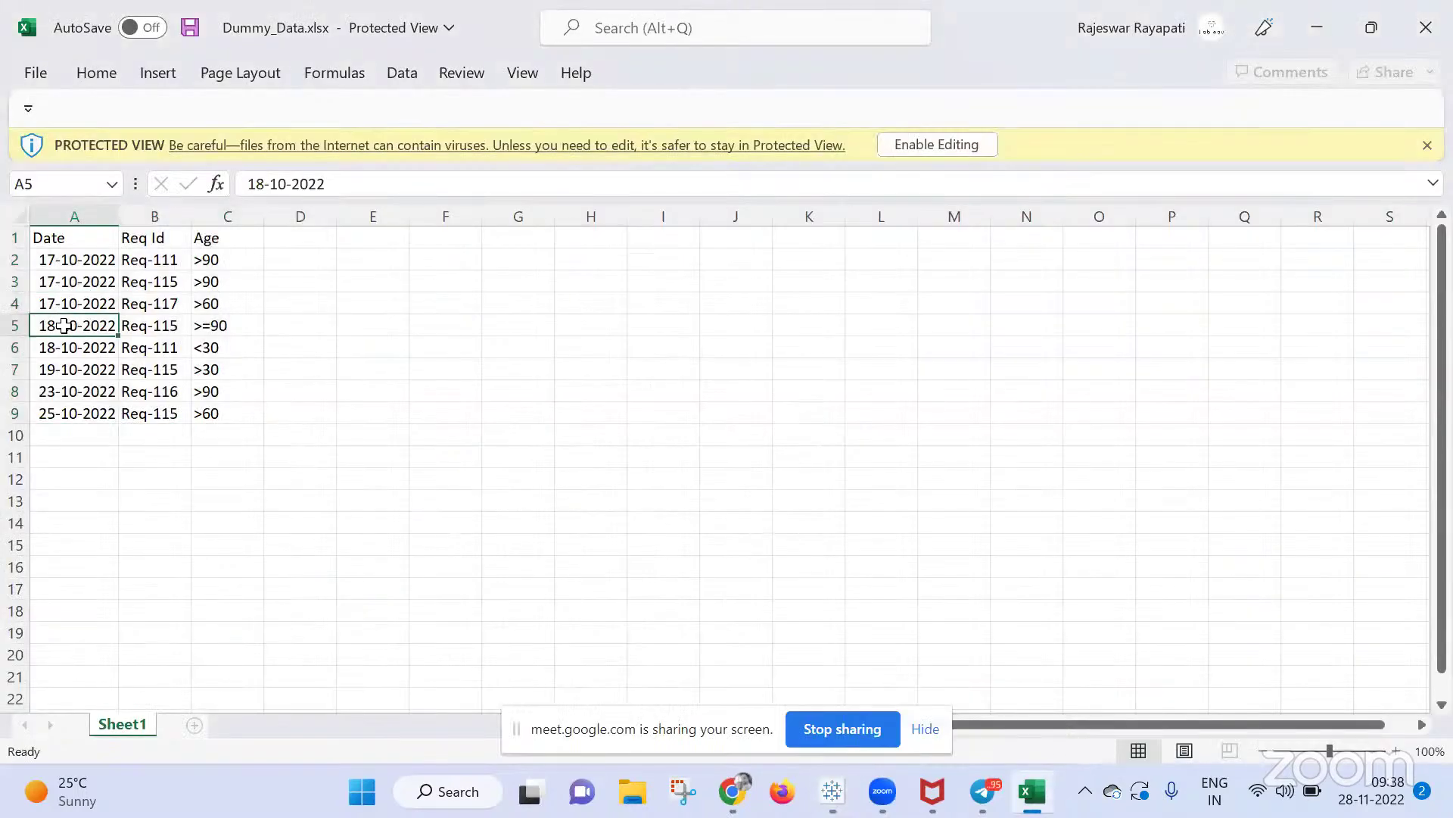
{"action": "left_click", "coordinate": [155, 346]}
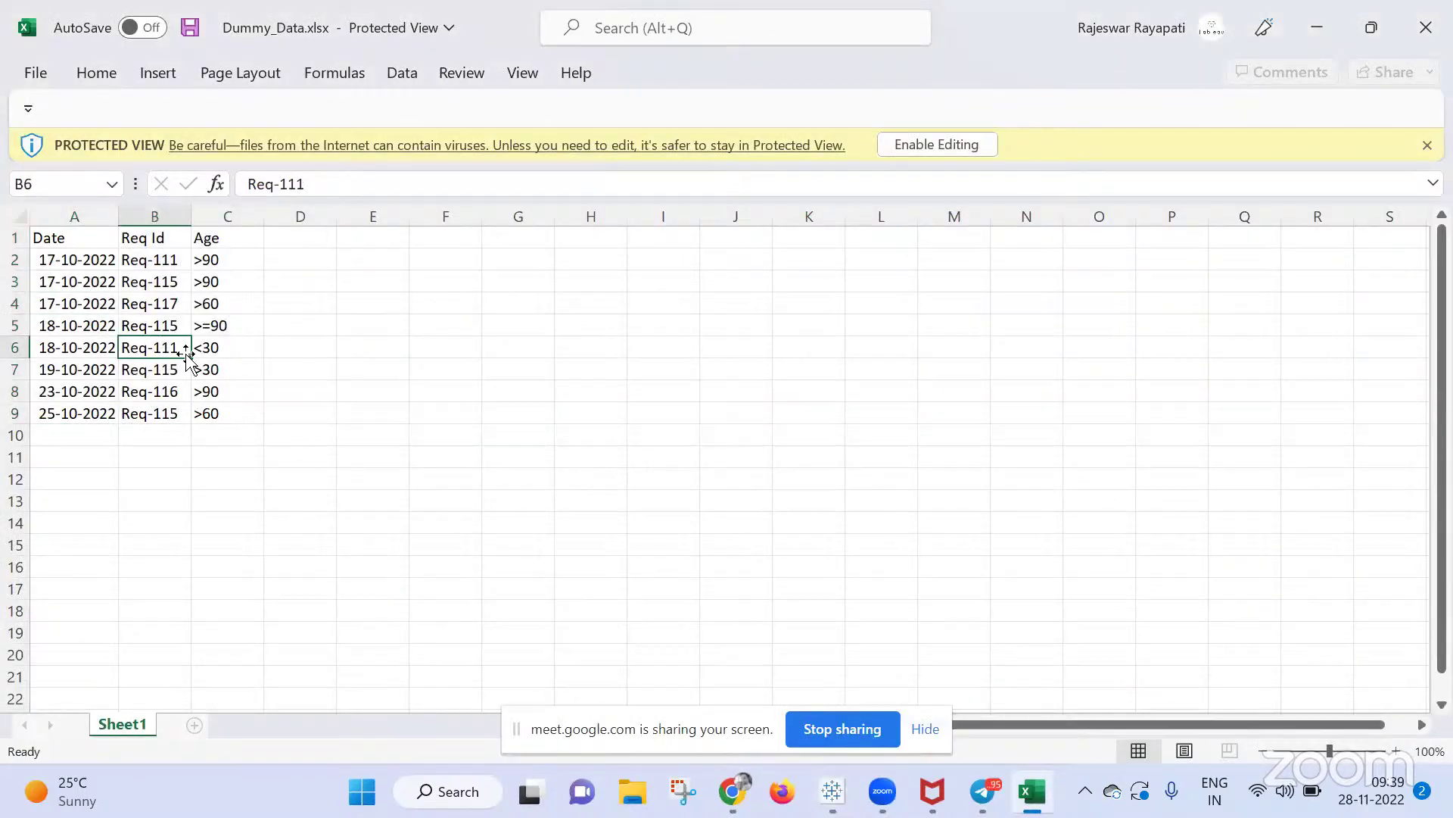
{"action": "left_click", "coordinate": [178, 262]}
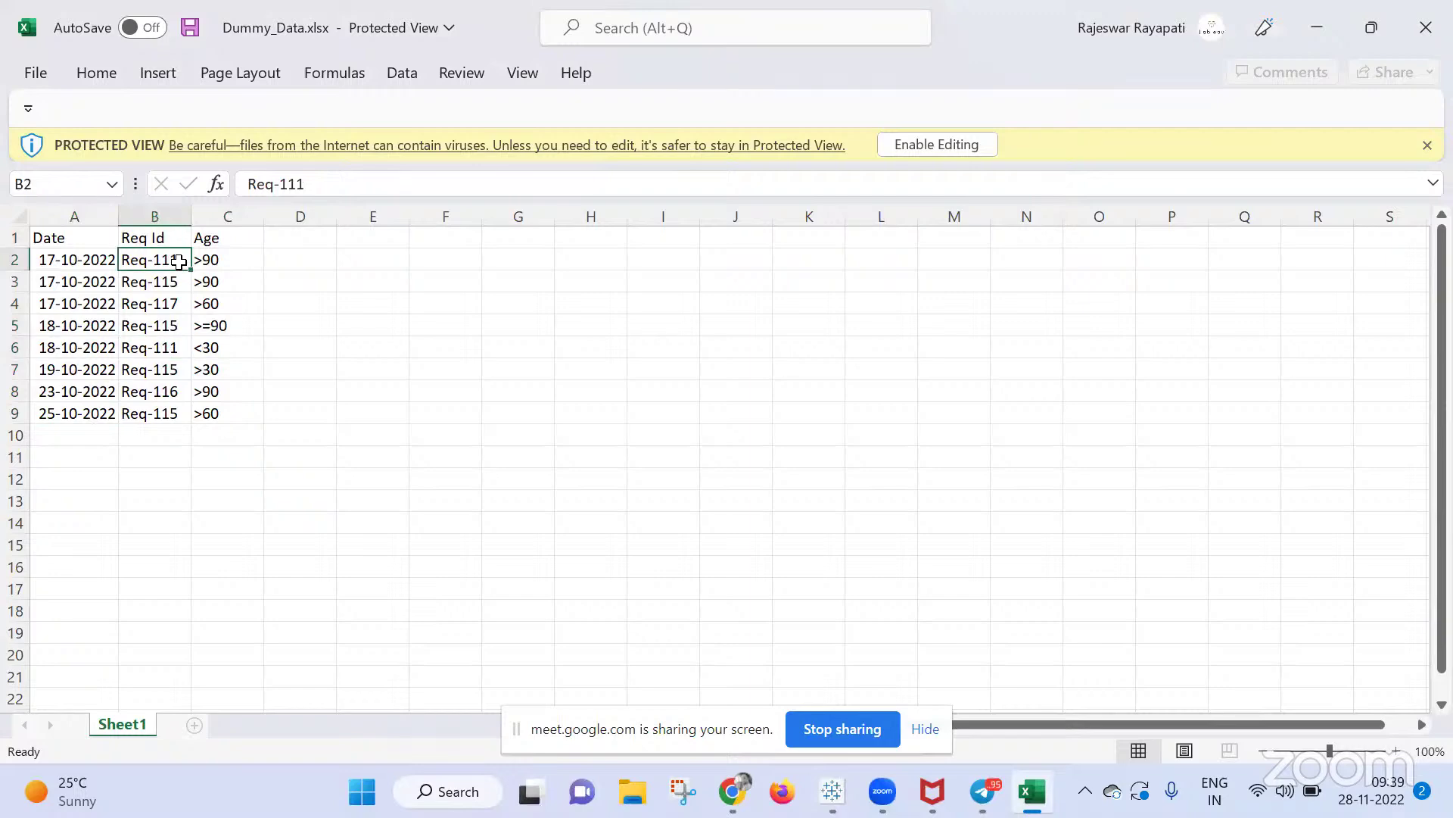
{"action": "key", "text": "alt+Tab"}
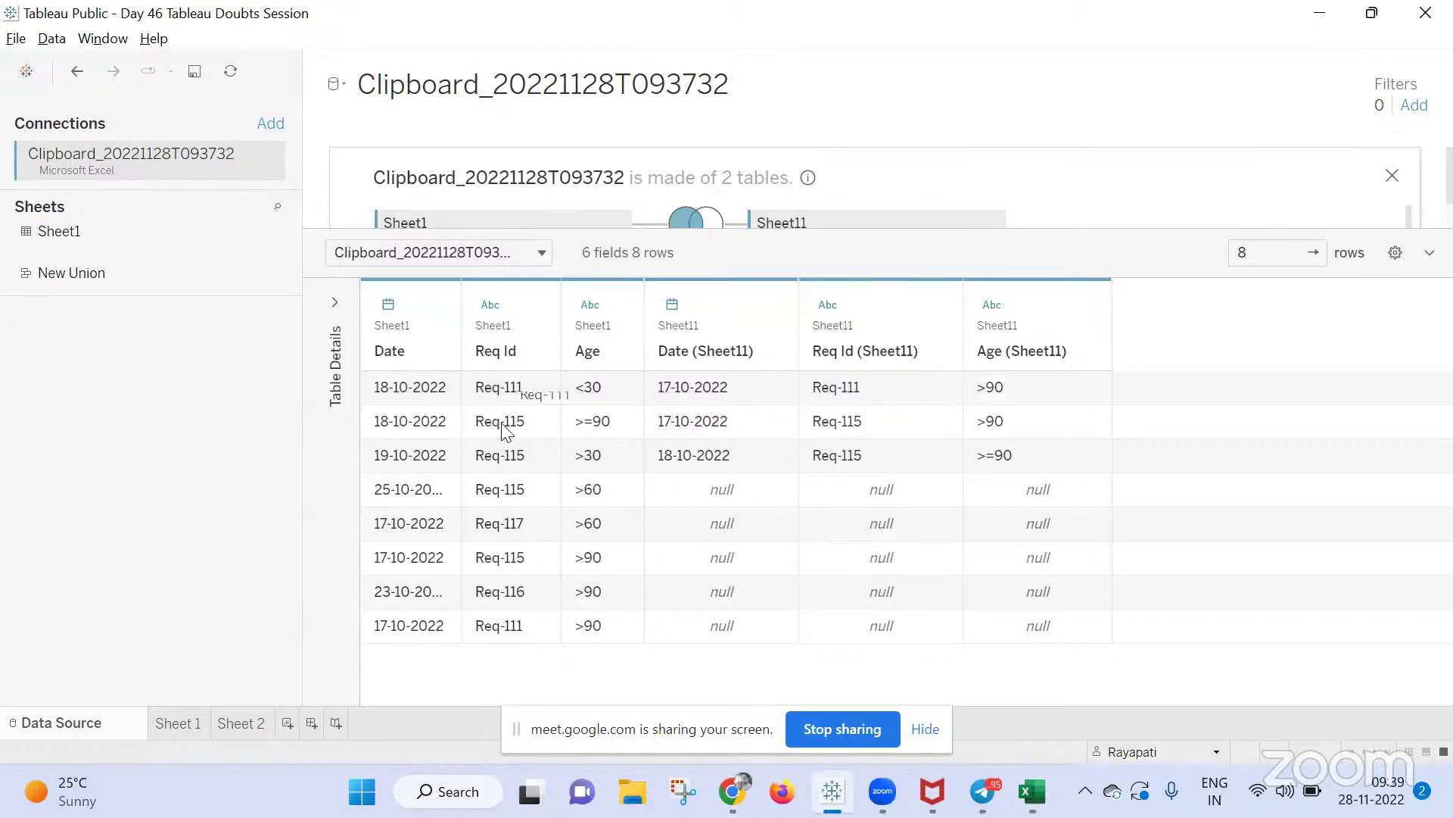
{"action": "key", "text": "alt+Tab"}
{"action": "left_click", "coordinate": [171, 324]}
{"action": "left_click", "coordinate": [169, 284]}
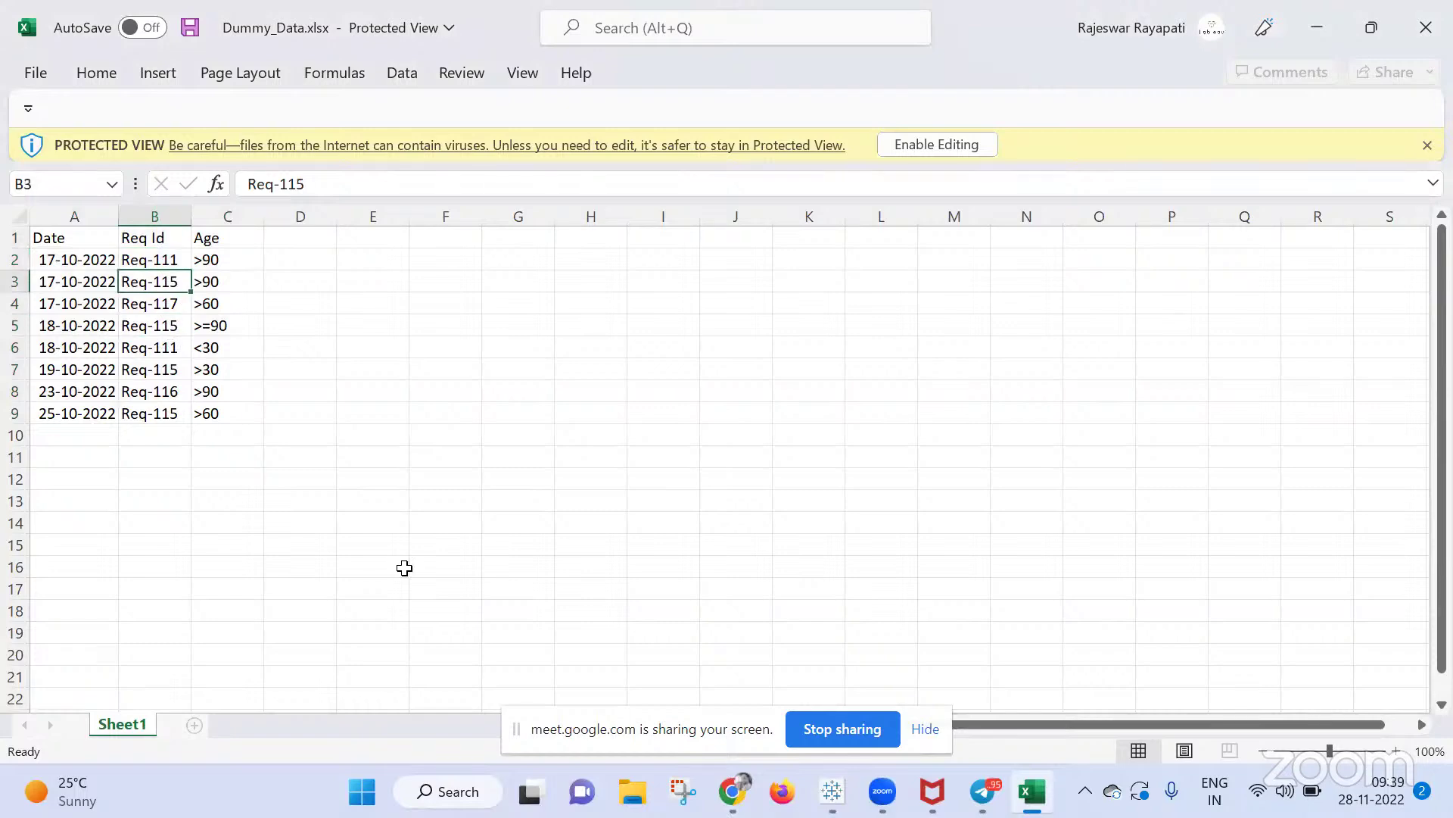
{"action": "key", "text": "alt+Tab"}
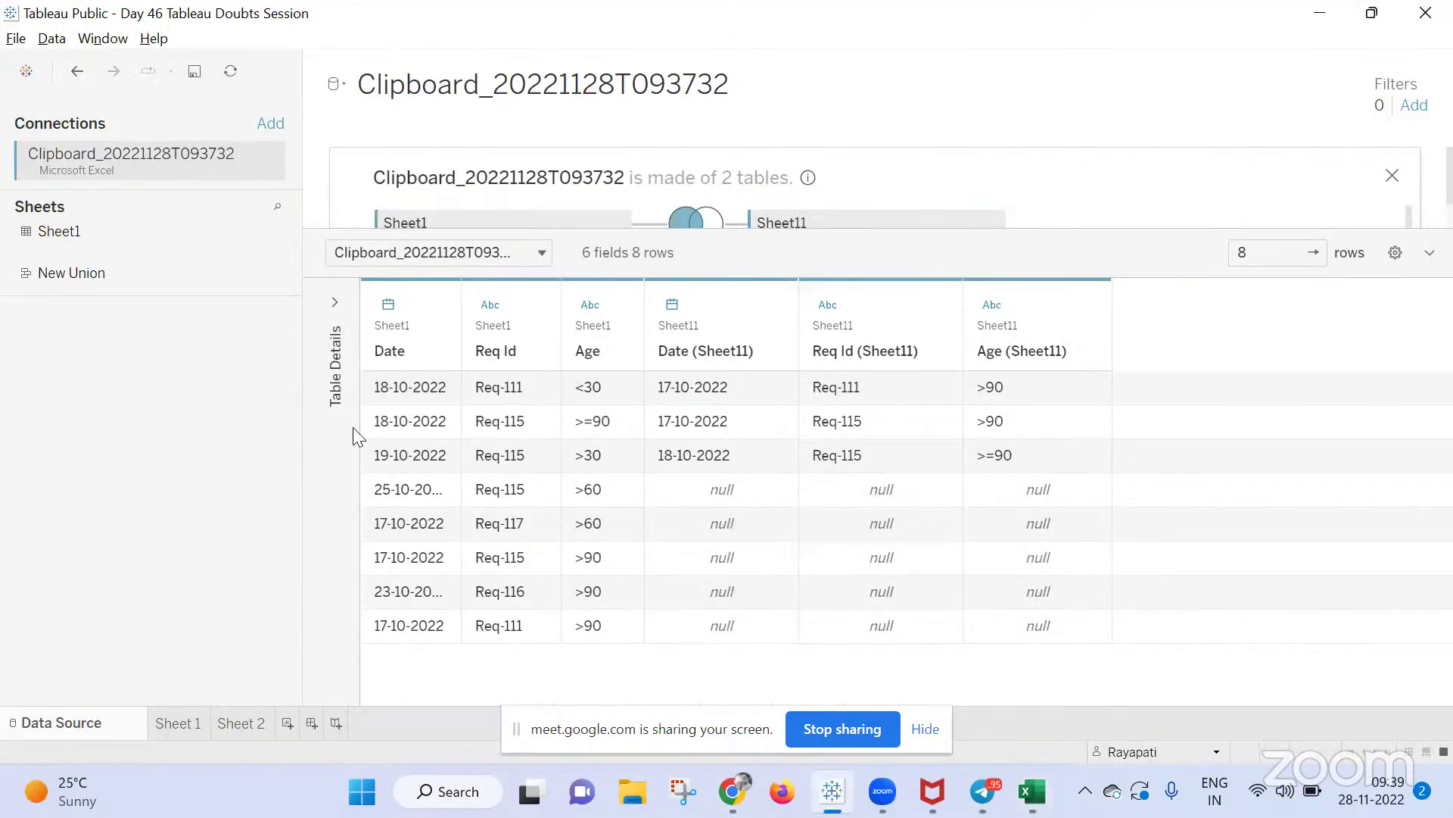
Check the 25-10-2022 row of Req-115 in the Excel workbook against the Req-115 rows of the joined data in Tableau
{"action": "key", "text": "alt+Tab"}
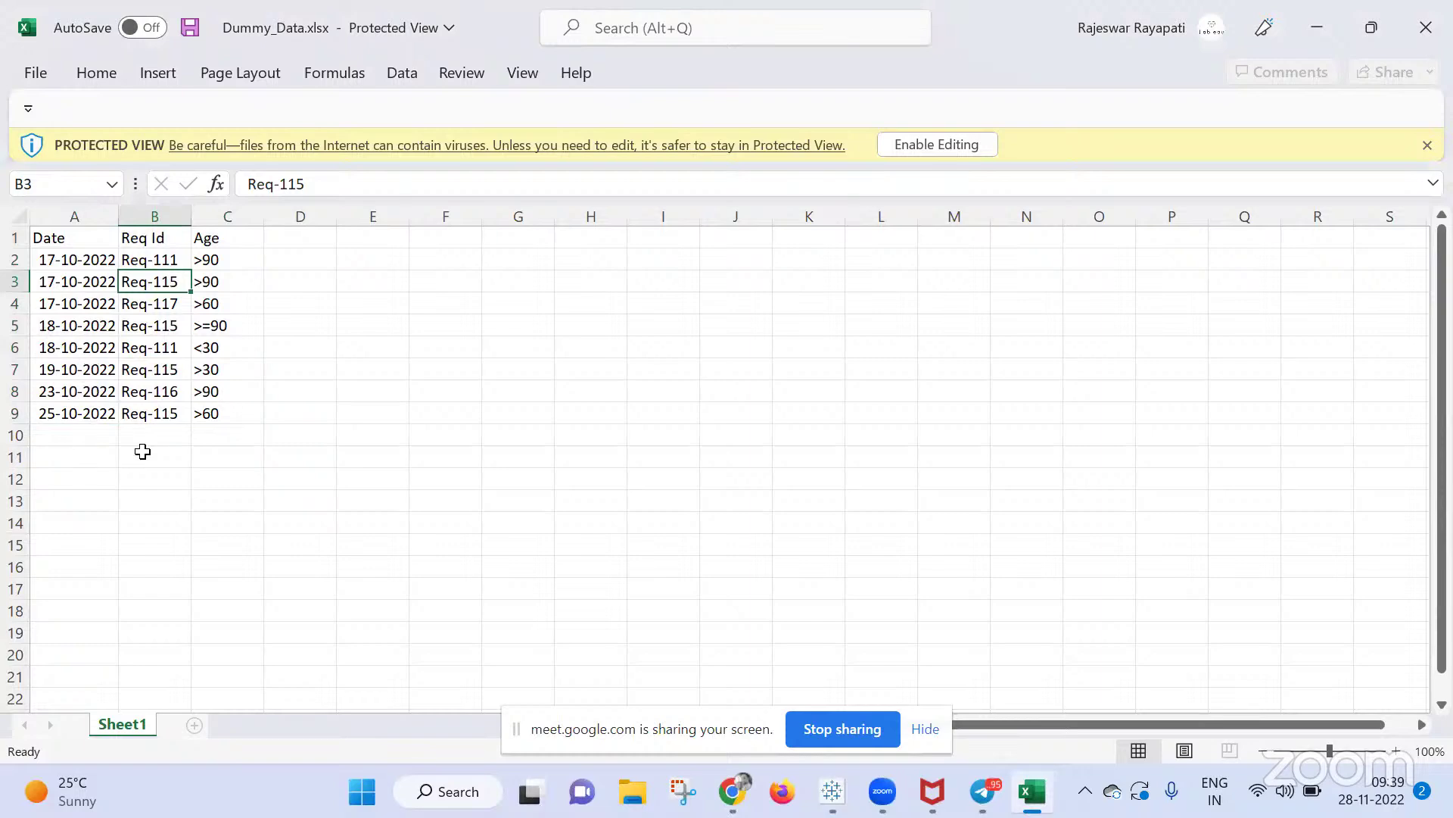
{"action": "left_click", "coordinate": [161, 415]}
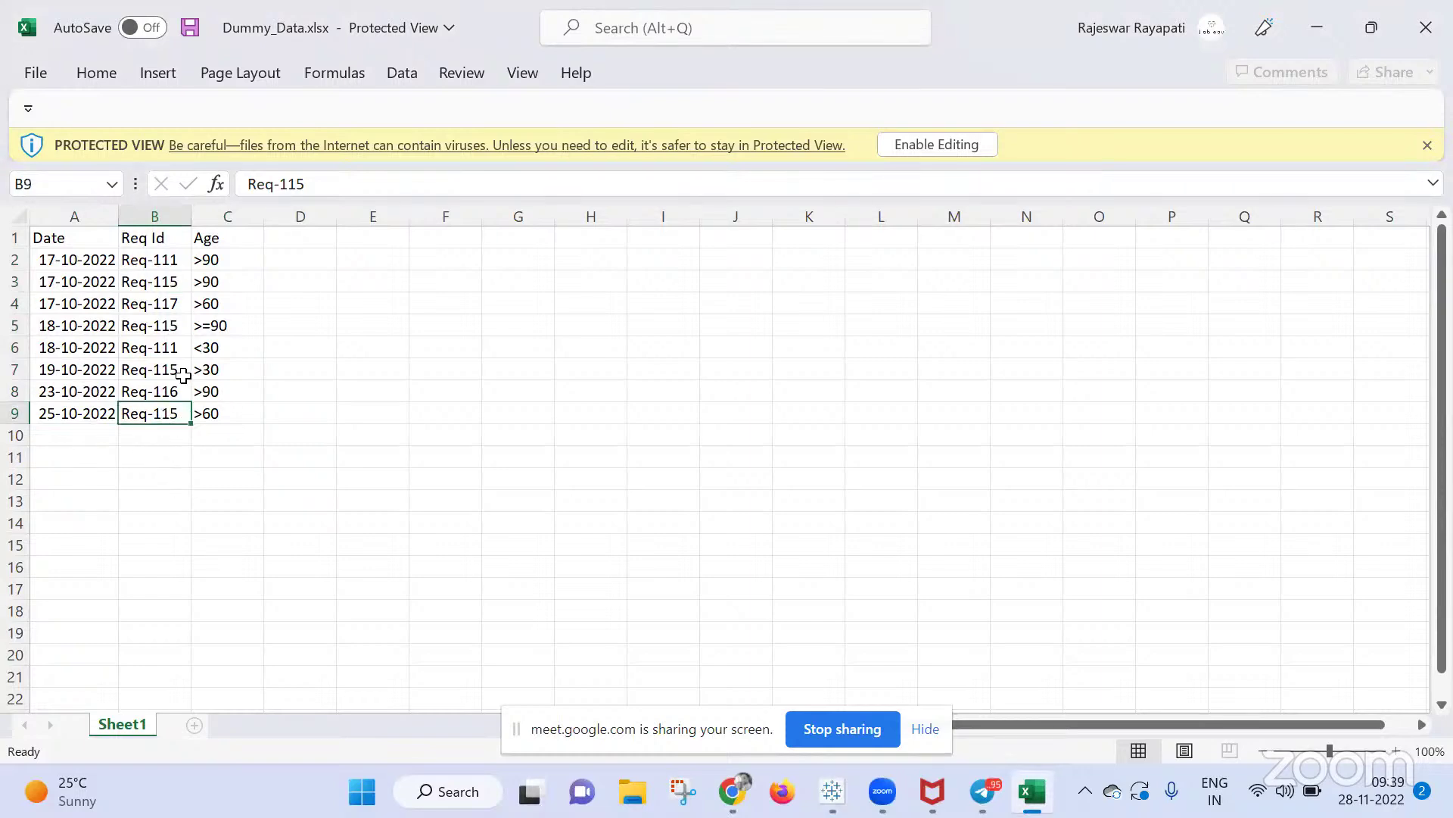
{"action": "key", "text": "alt+Tab"}
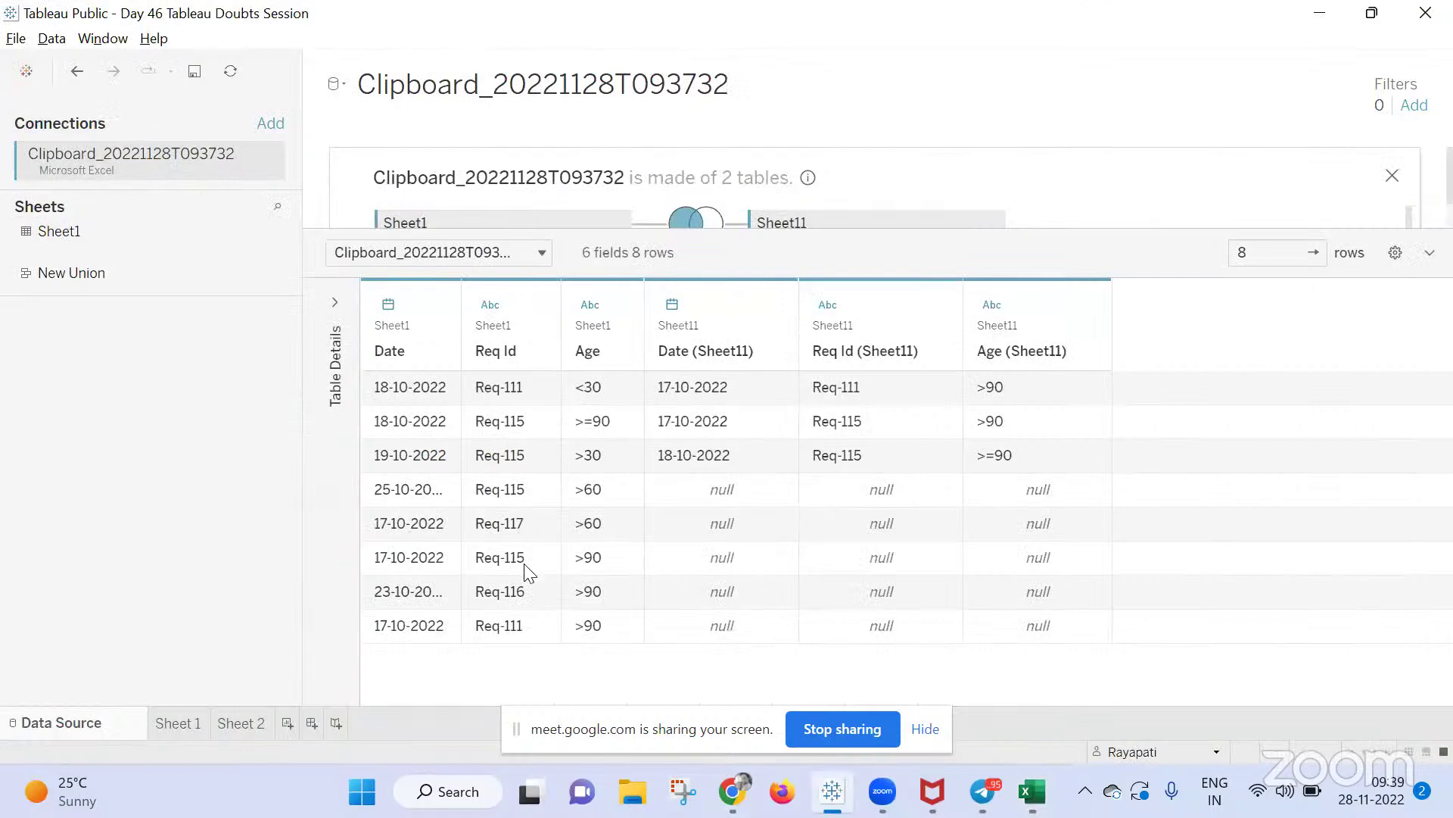
{"action": "key", "text": "alt+Tab"}
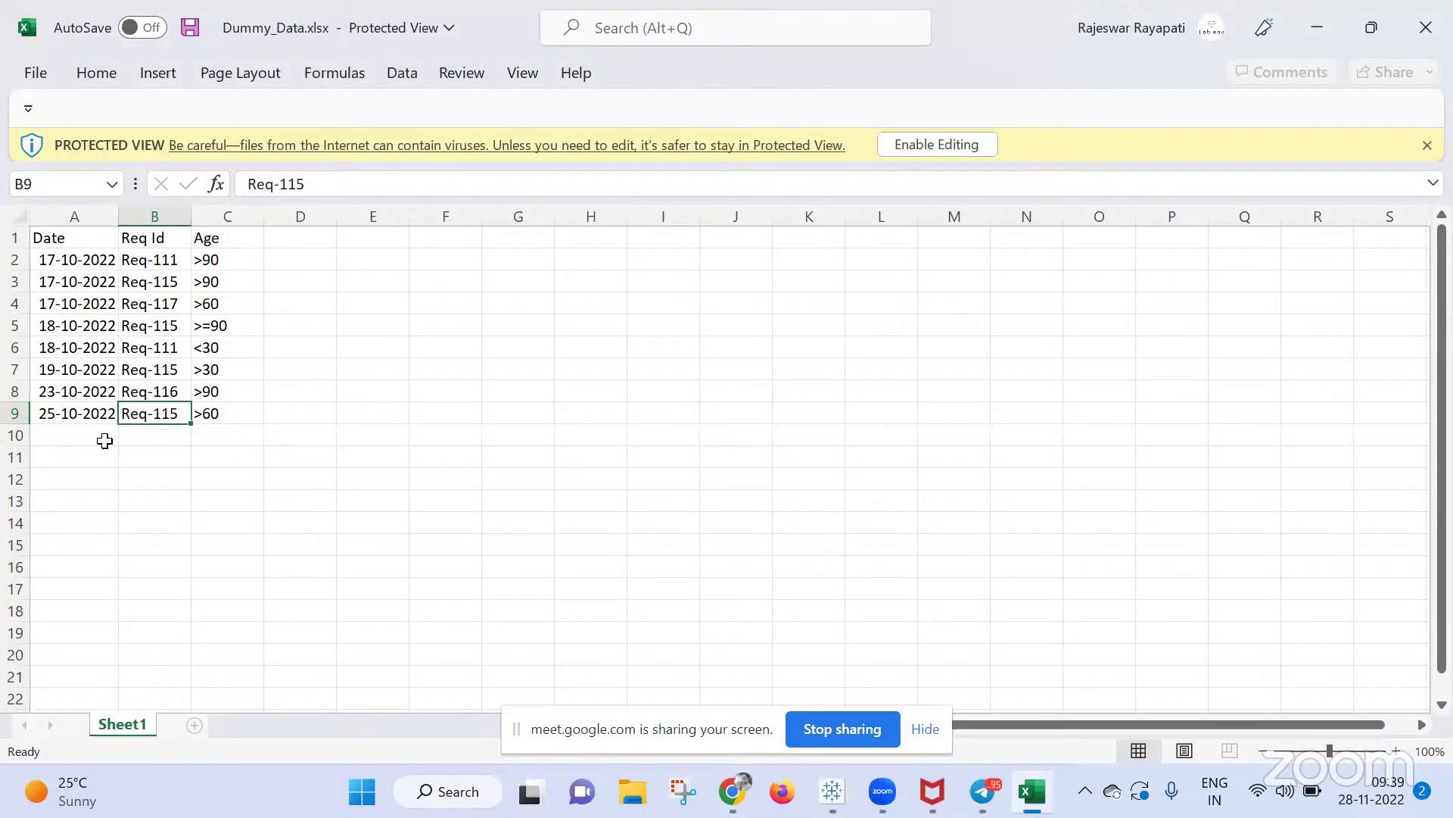
{"action": "key", "text": "alt+Tab"}
{"action": "left_click", "coordinate": [517, 567]}
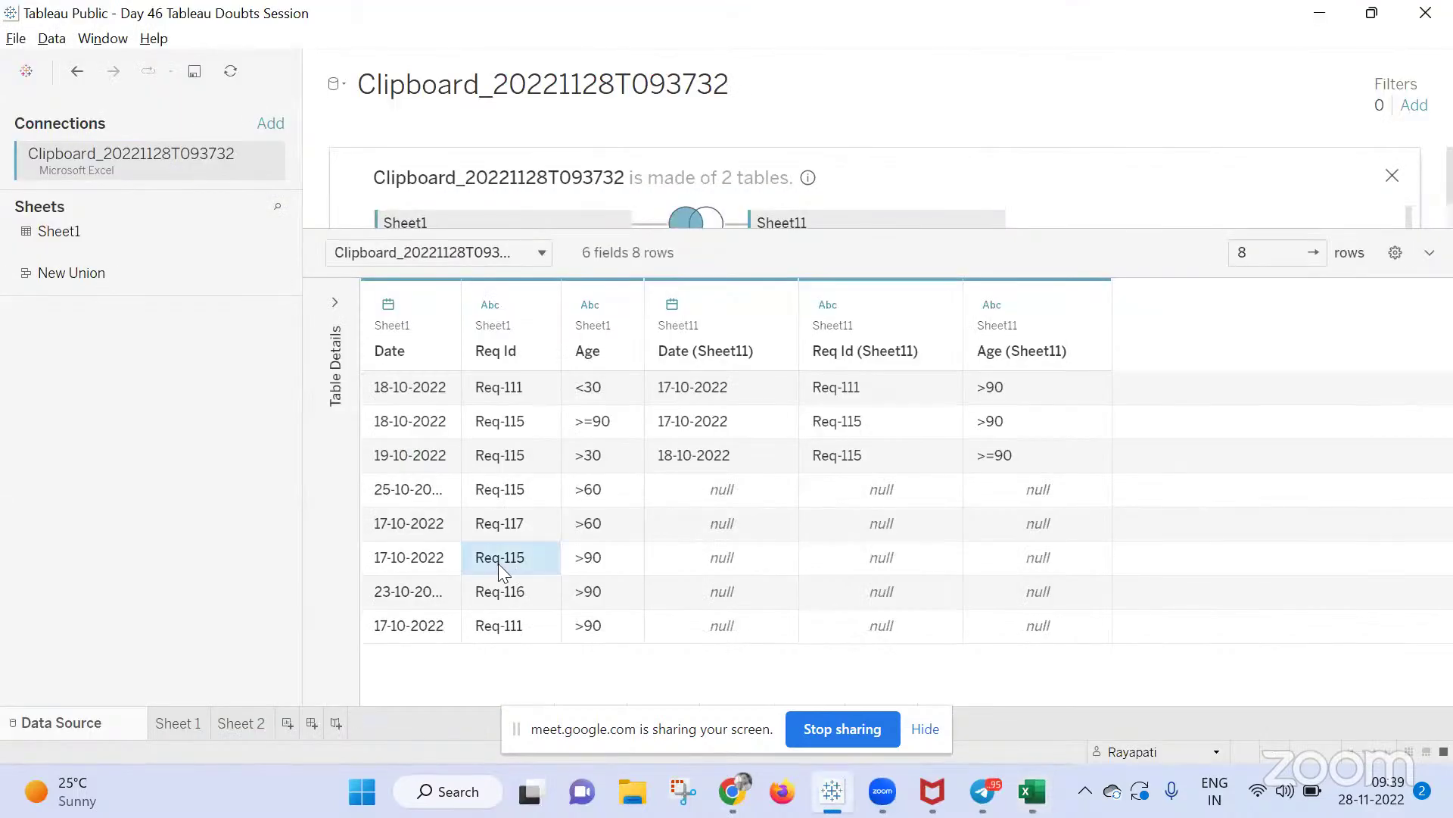
{"action": "key", "text": "alt+Tab"}
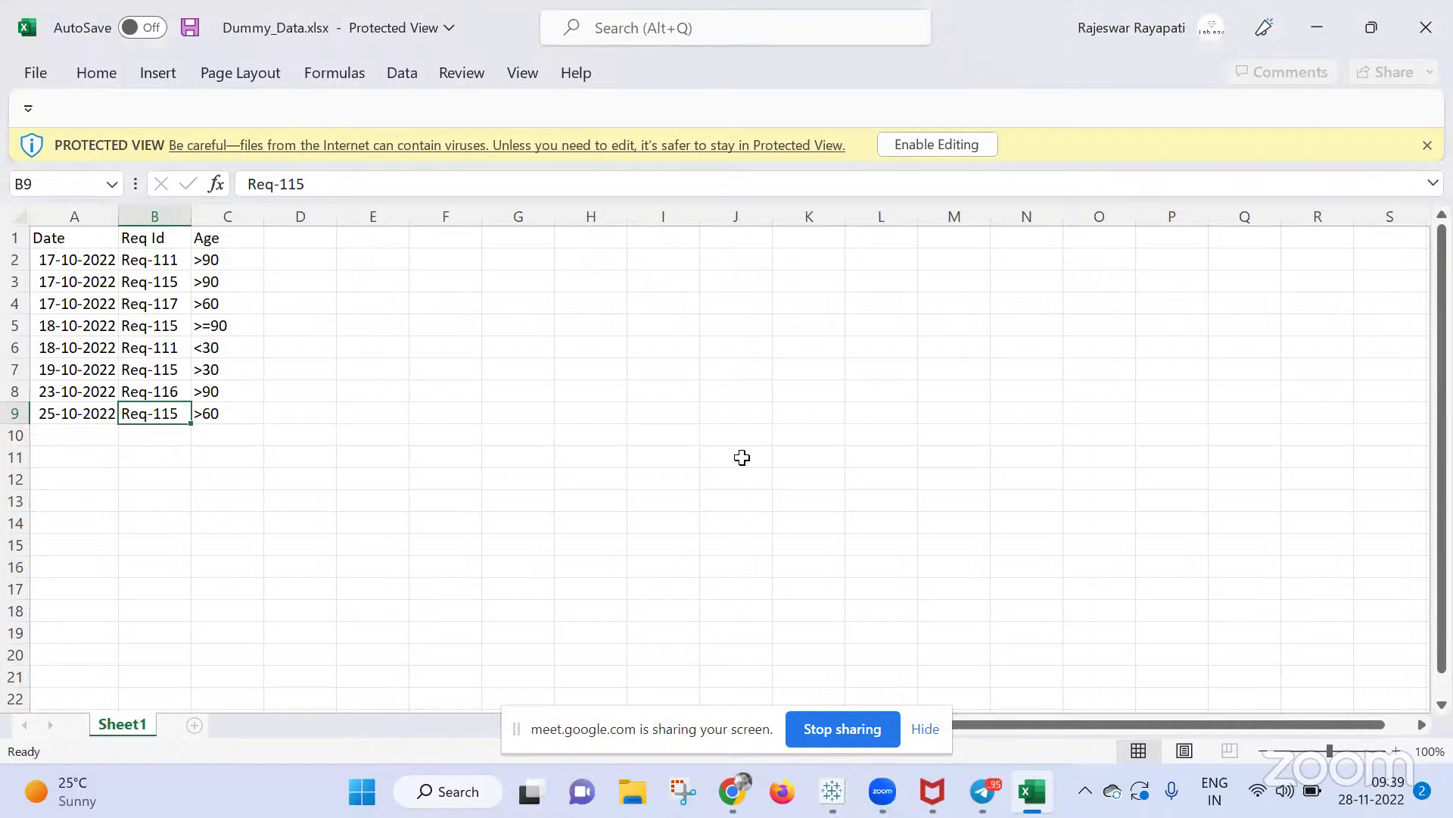
{"action": "key", "text": "alt+Tab"}
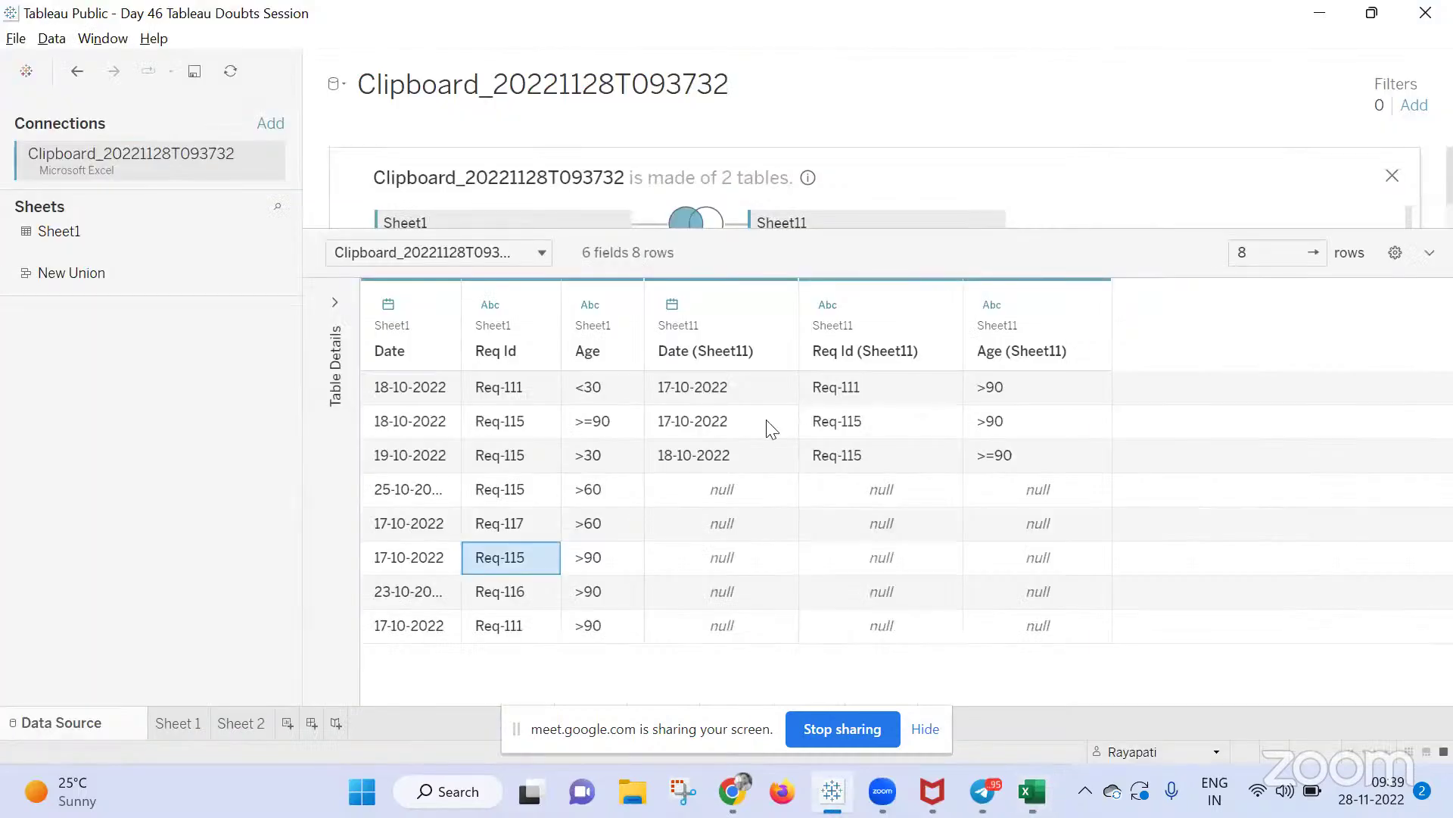
{"action": "left_click", "coordinate": [856, 523]}
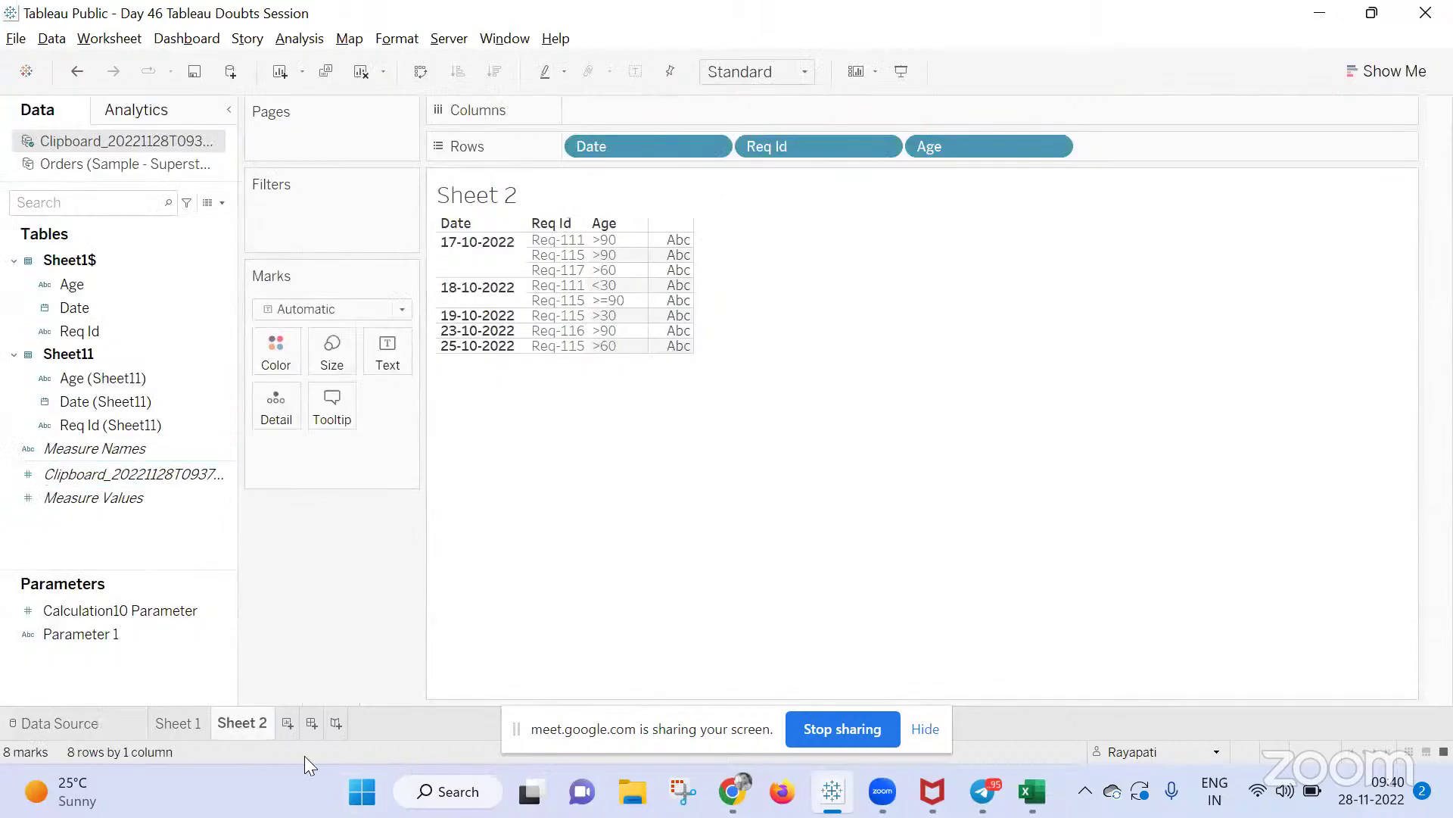
Add a new worksheet and list Req Id and Date on Rows, with Date as a discrete exact date
{"action": "left_click", "coordinate": [287, 723]}
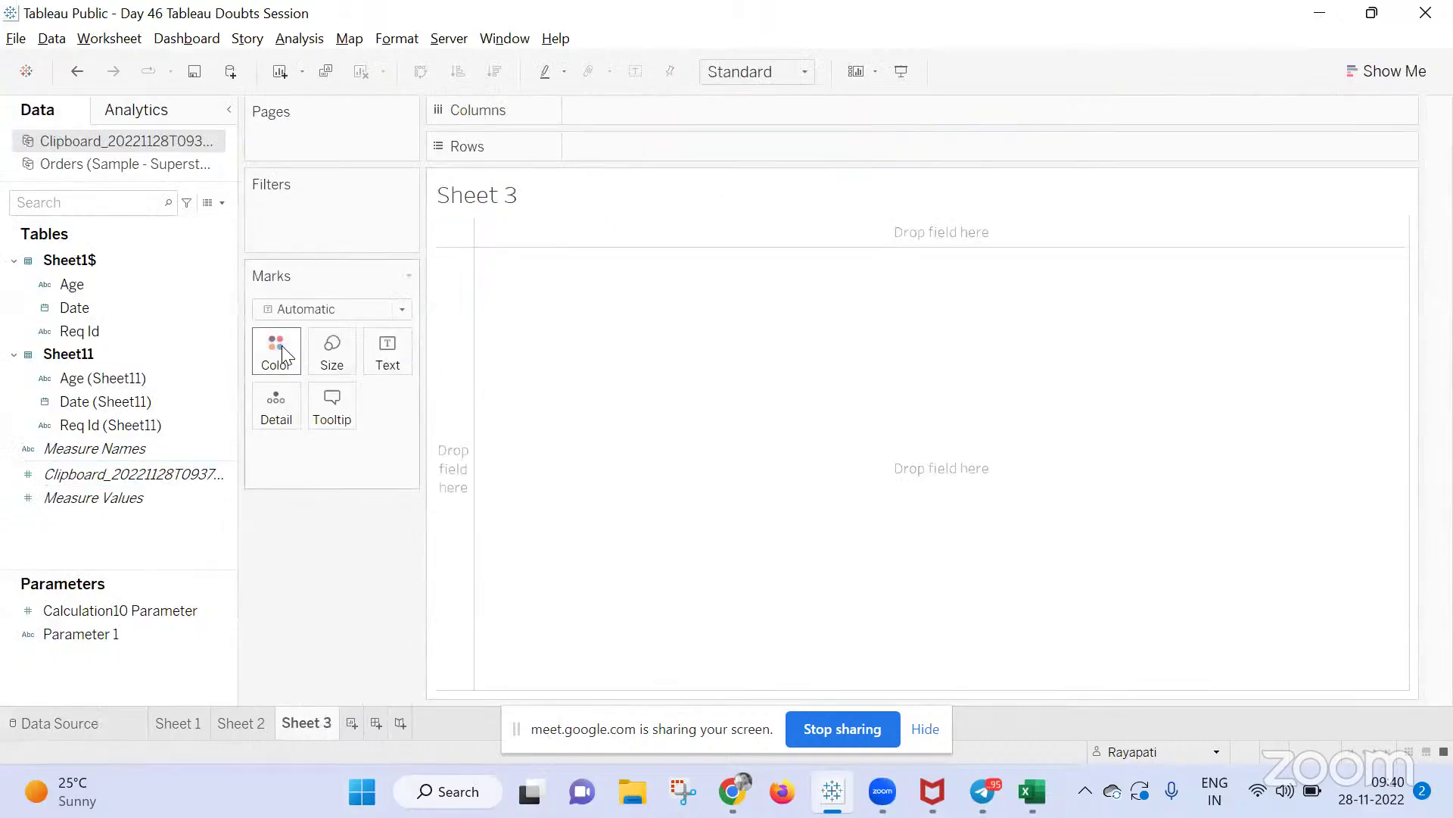
{"action": "left_click", "coordinate": [81, 333]}
{"action": "left_click_drag", "start_coordinate": [81, 332], "coordinate": [595, 149]}
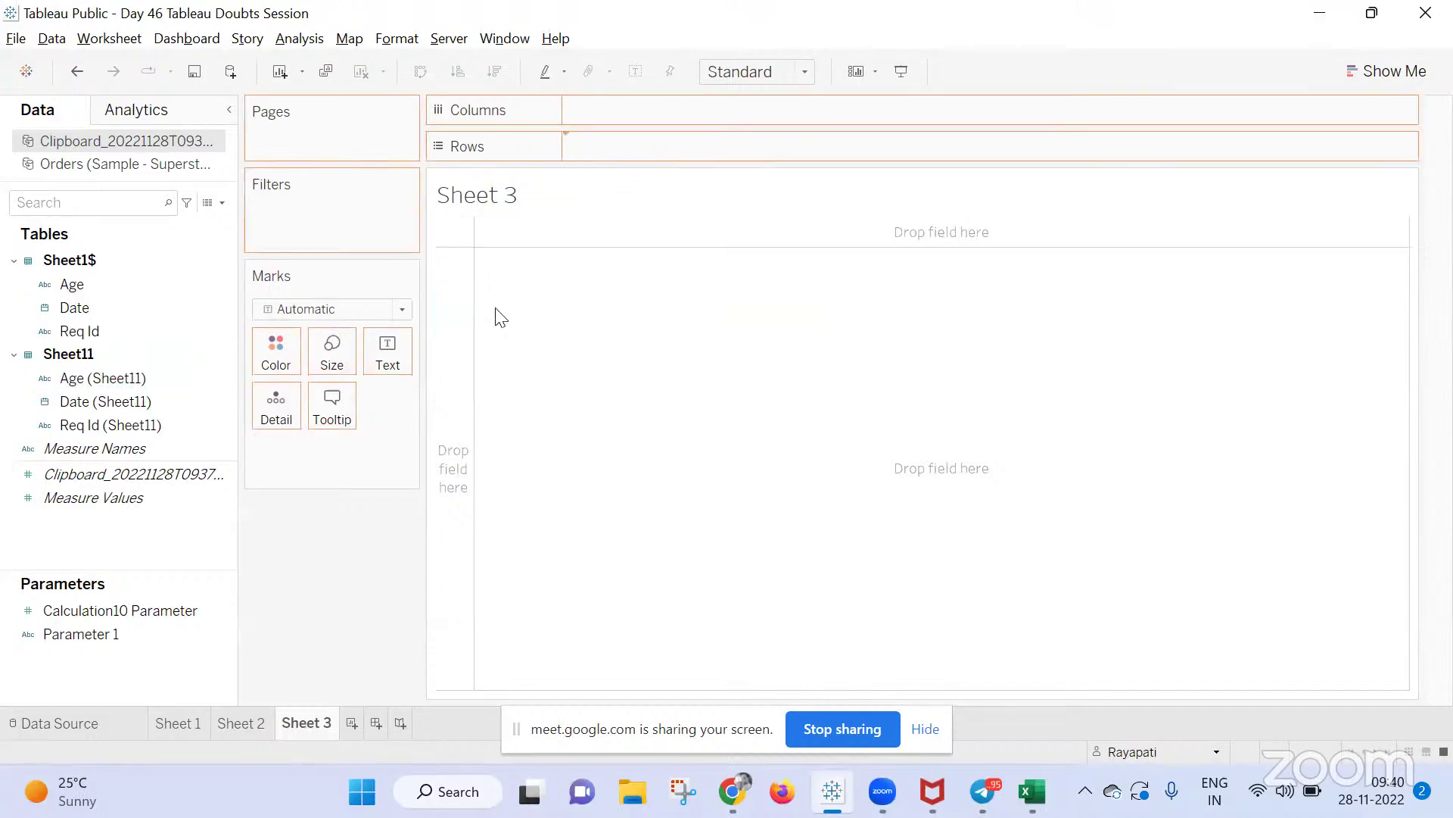
{"action": "left_click_drag", "start_coordinate": [133, 311], "coordinate": [642, 112]}
{"action": "right_click", "coordinate": [642, 112]}
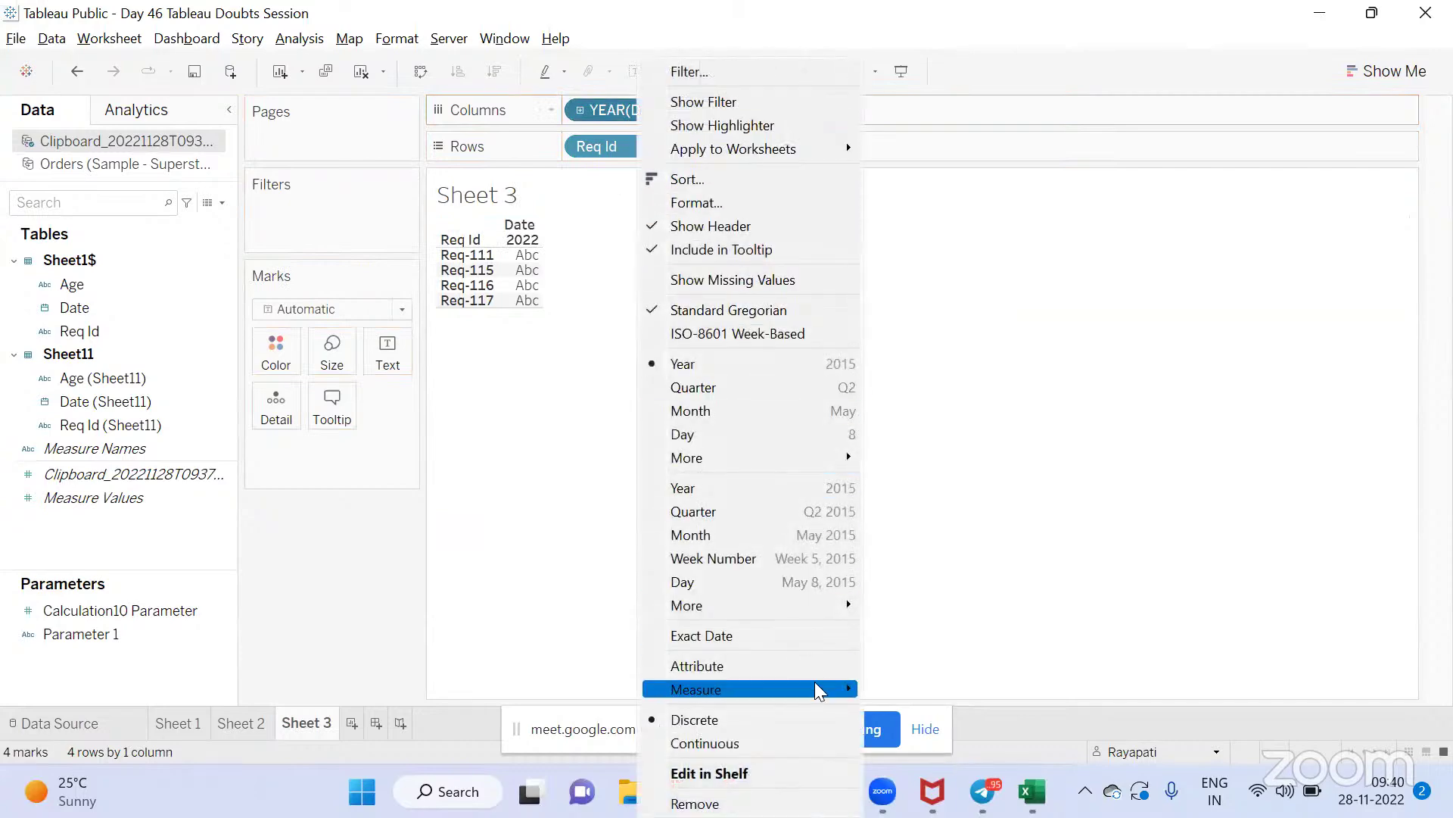
{"action": "left_click", "coordinate": [810, 639]}
{"action": "right_click", "coordinate": [601, 114]}
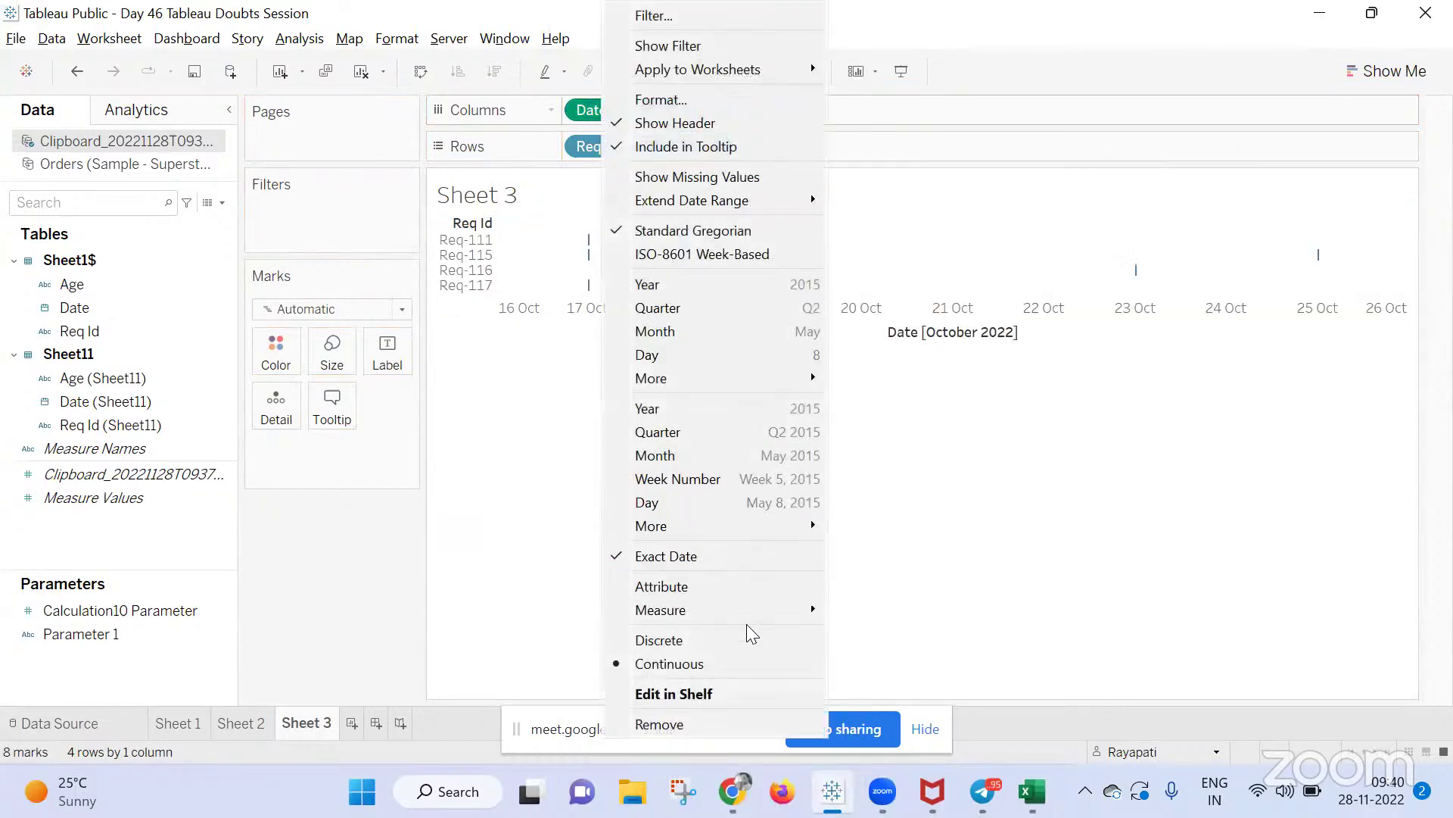
{"action": "left_click", "coordinate": [767, 640]}
{"action": "left_click_drag", "start_coordinate": [598, 112], "coordinate": [832, 151]}
Add Date (Sheet11) as a discrete exact date and place it after Date on Rows
{"action": "left_click_drag", "start_coordinate": [106, 401], "coordinate": [633, 112]}
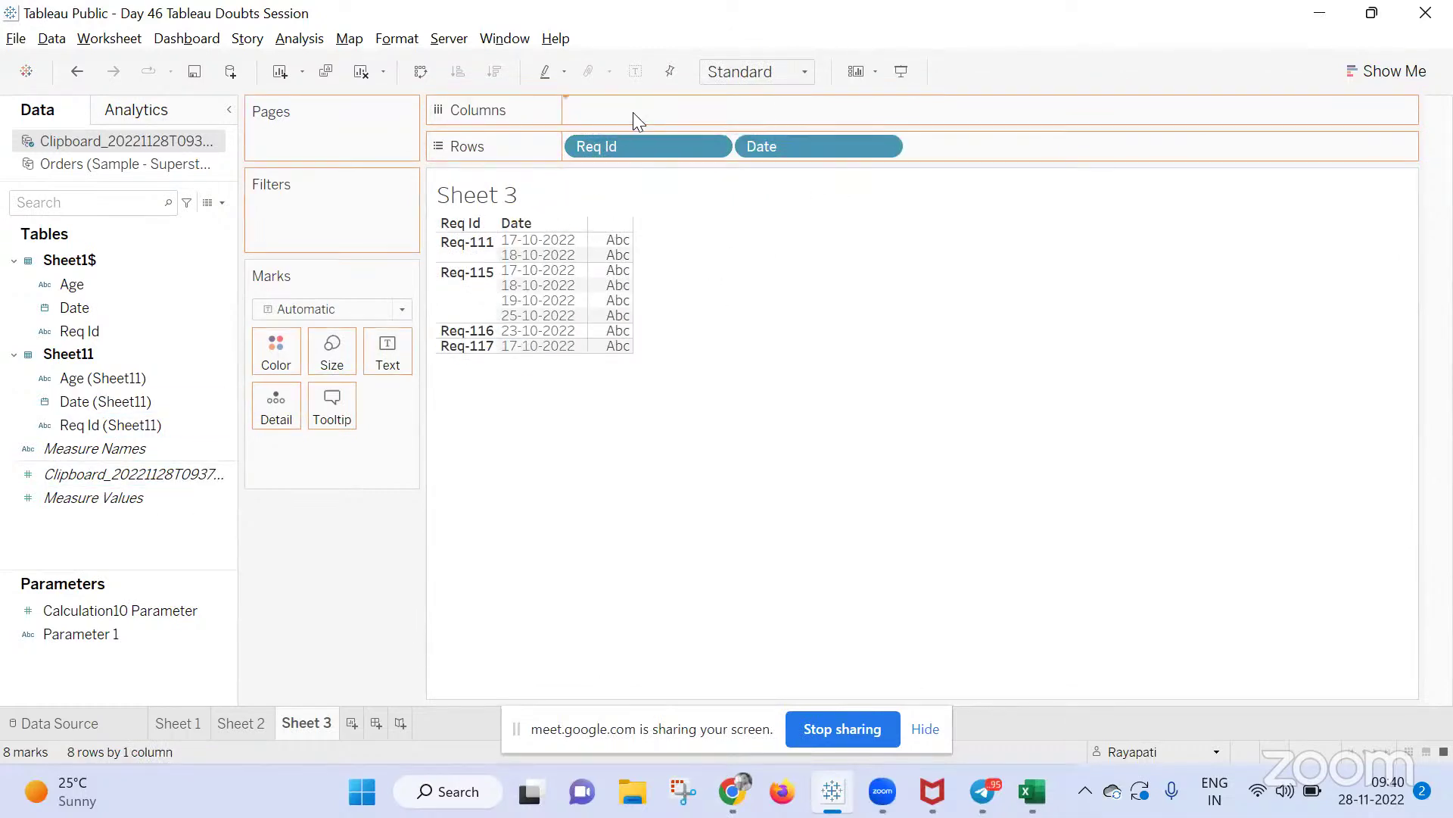
{"action": "right_click", "coordinate": [633, 112]}
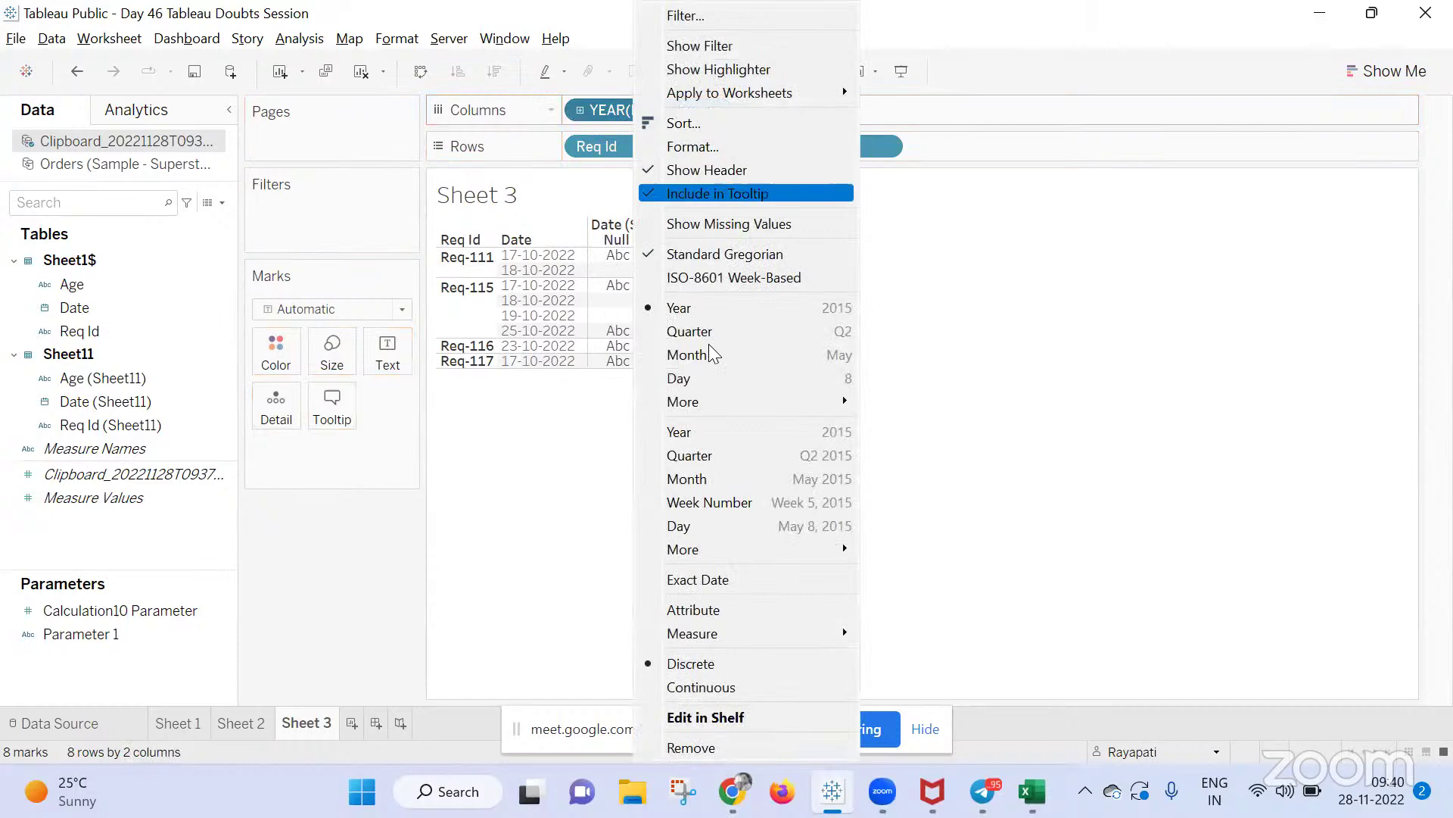
{"action": "left_click", "coordinate": [740, 575]}
{"action": "right_click", "coordinate": [642, 113]}
{"action": "left_click", "coordinate": [804, 641]}
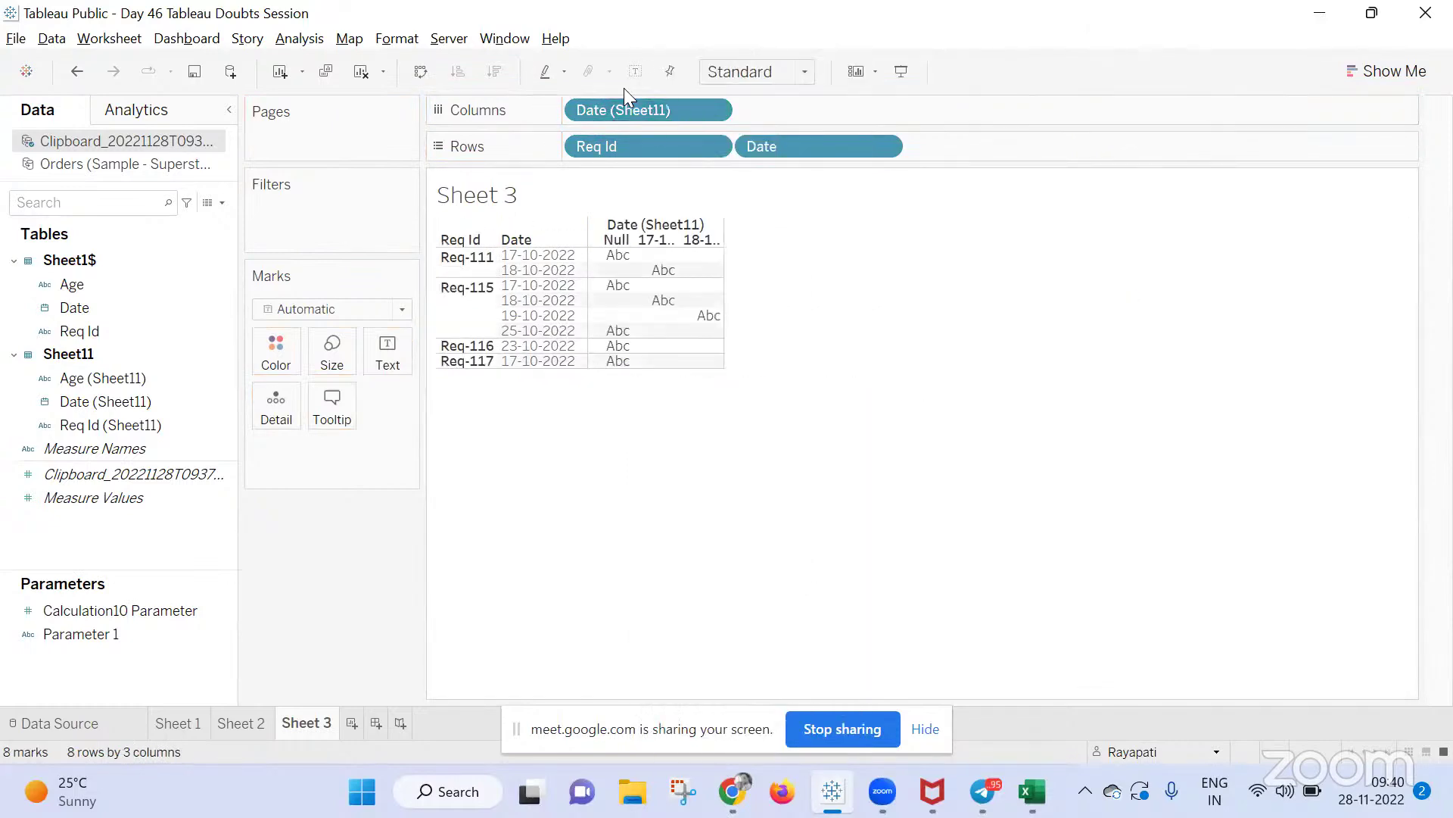
{"action": "left_click_drag", "start_coordinate": [615, 108], "coordinate": [950, 148]}
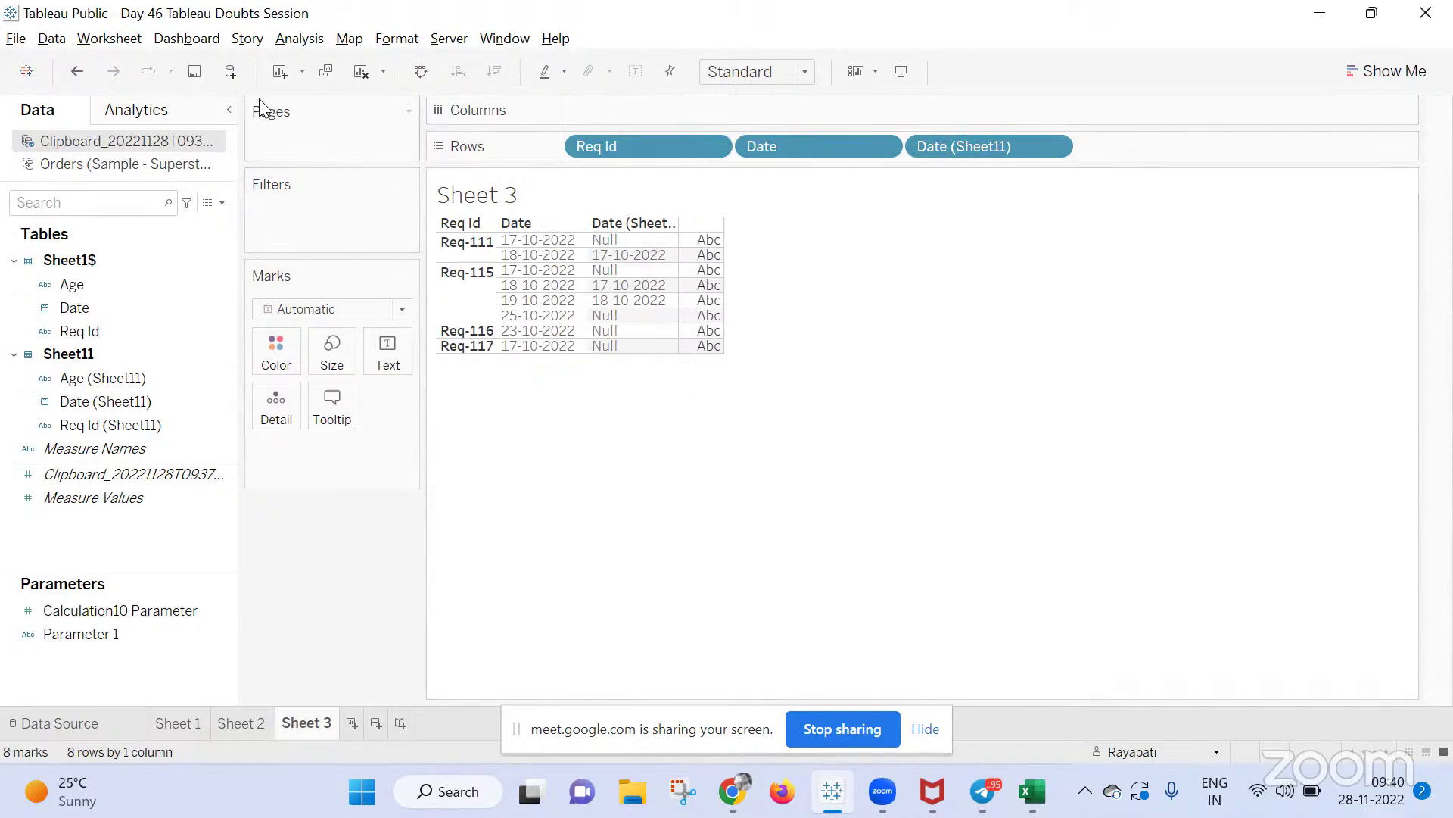
Create a calculated field and begin its formula with If ISNULL([Date (Sheet11)]) Then
{"action": "left_click", "coordinate": [301, 40]}
{"action": "left_click", "coordinate": [429, 464]}
{"action": "left_click", "coordinate": [816, 475]}
{"action": "type", "text": "If isn"}
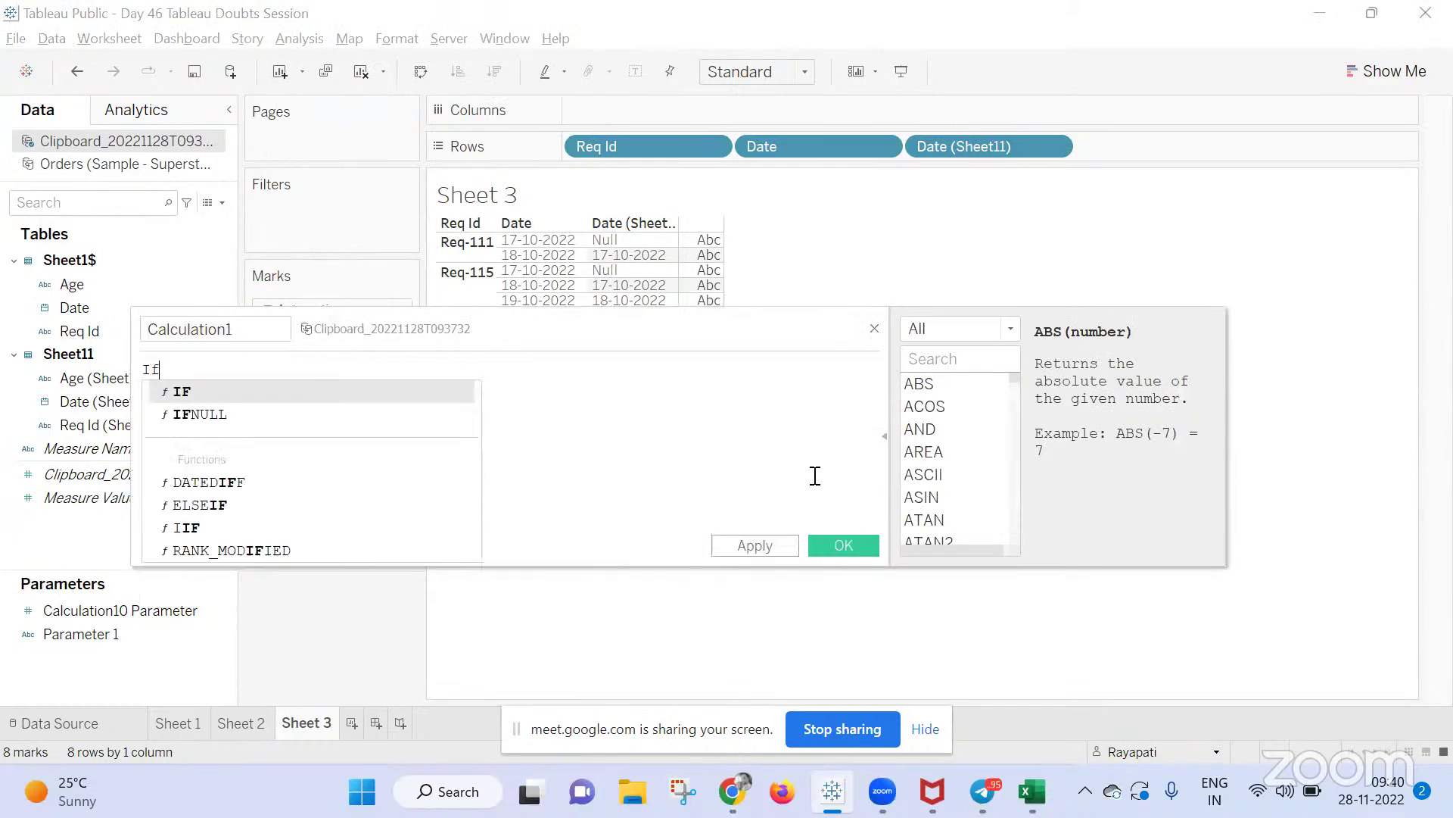
{"action": "key", "text": "Return"}
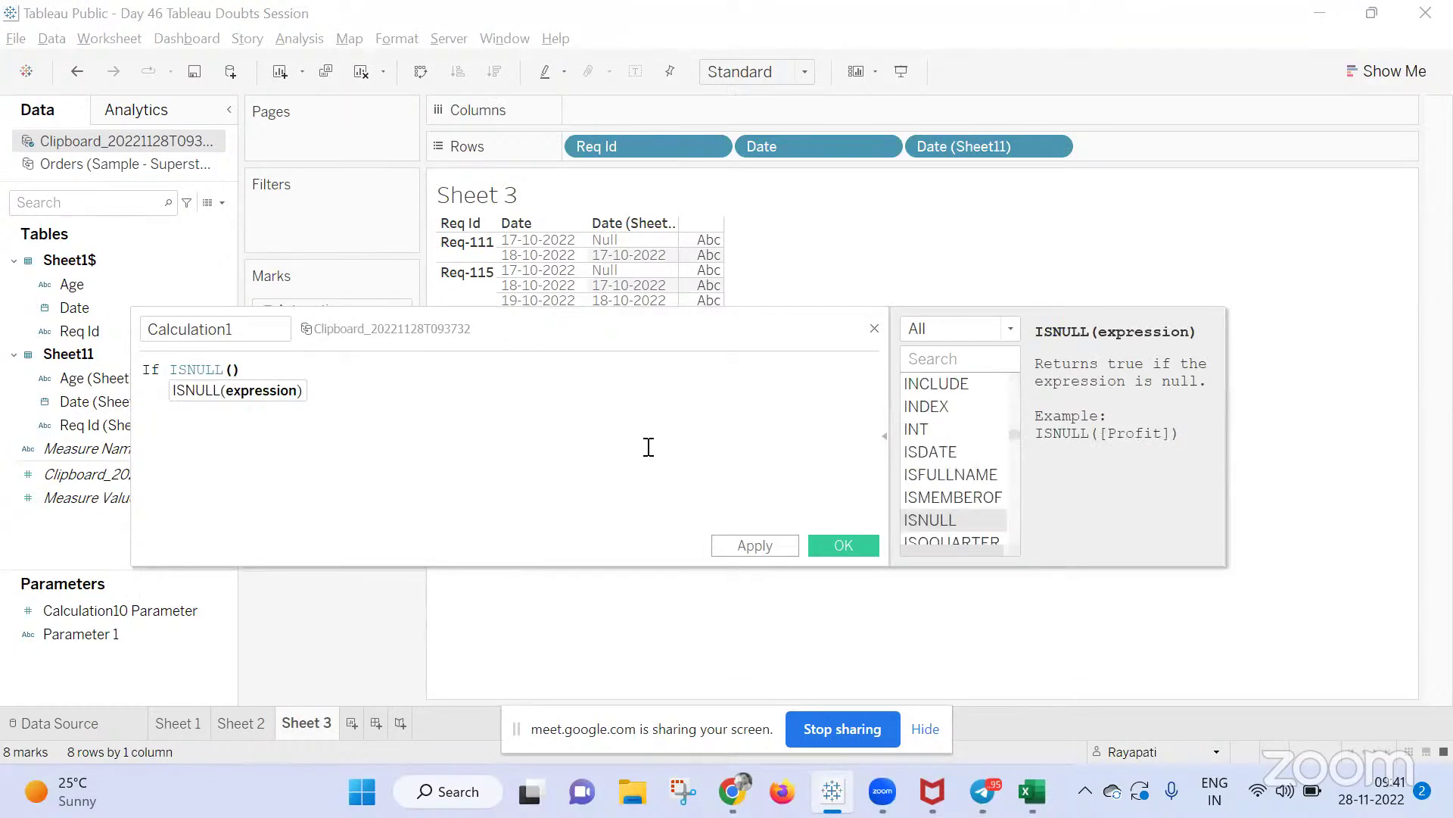
{"action": "type", "text": "da"}
{"action": "key", "text": "Down"}
{"action": "key", "text": "Down"}
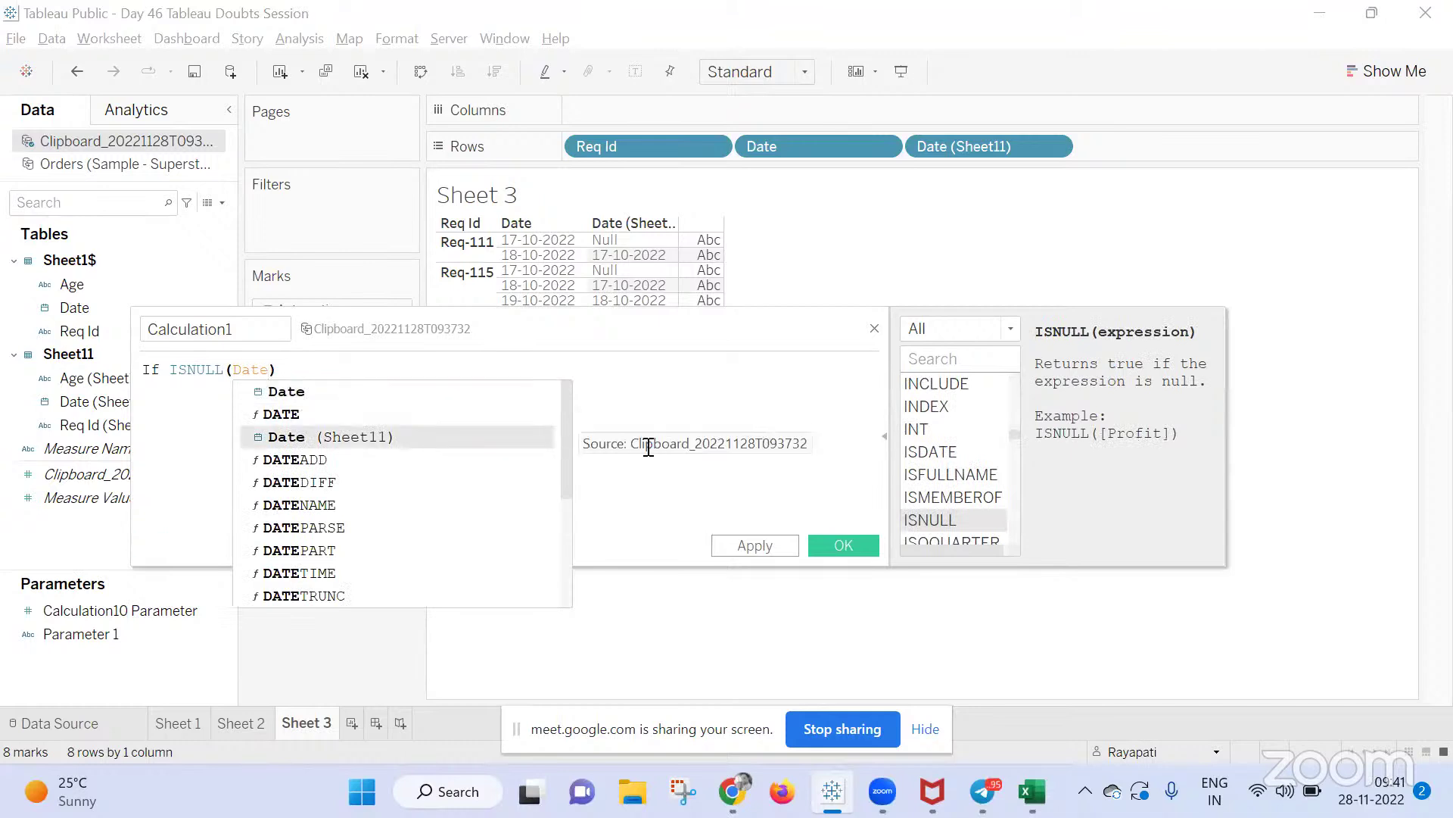
{"action": "key", "text": "Return"}
{"action": "type", "text": "Then"}
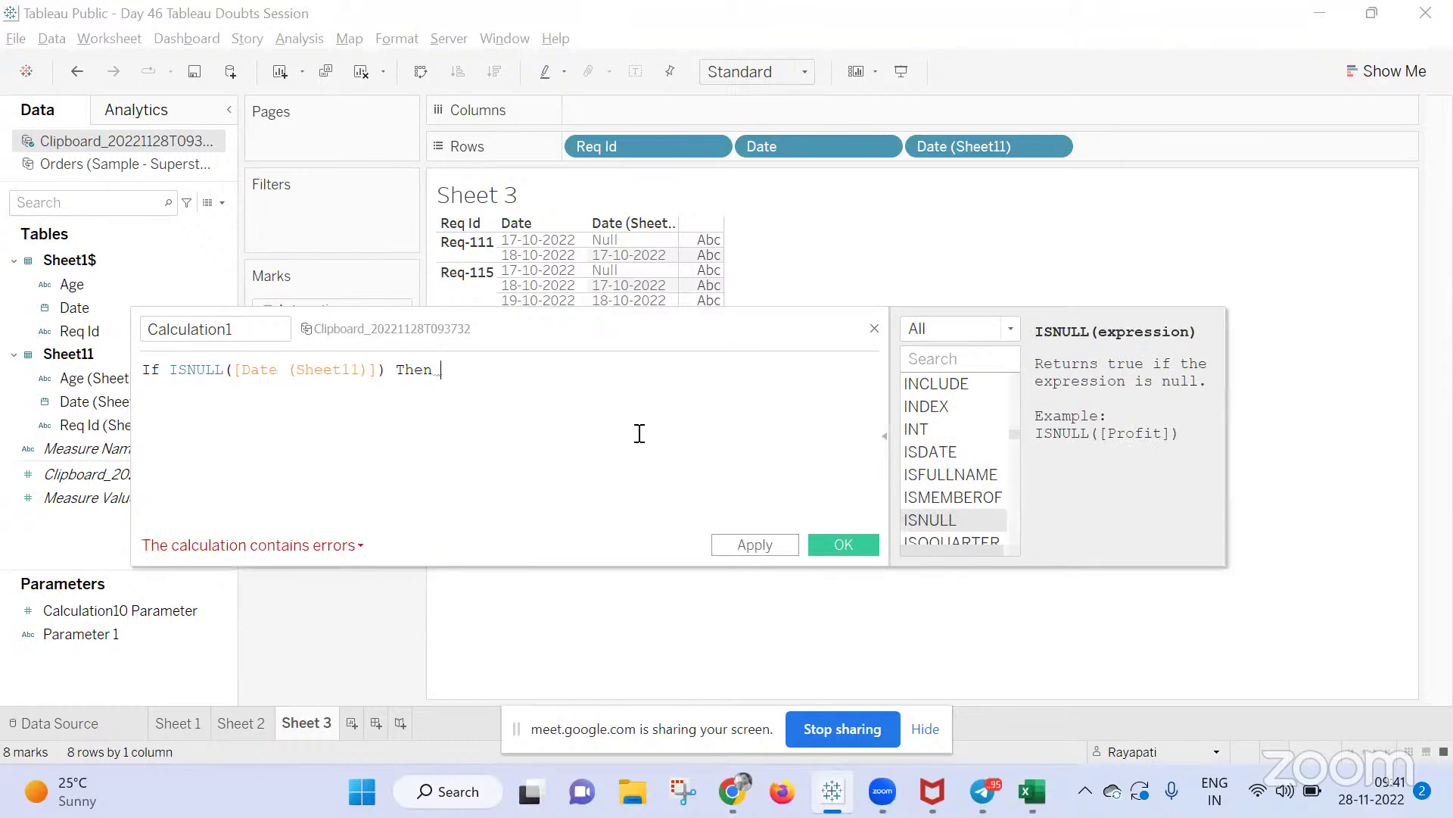
Complete the formula's Then branch with [Age (Sheet11)] and close the statement with End
{"action": "left_click_drag", "start_coordinate": [747, 311], "coordinate": [948, 286]}
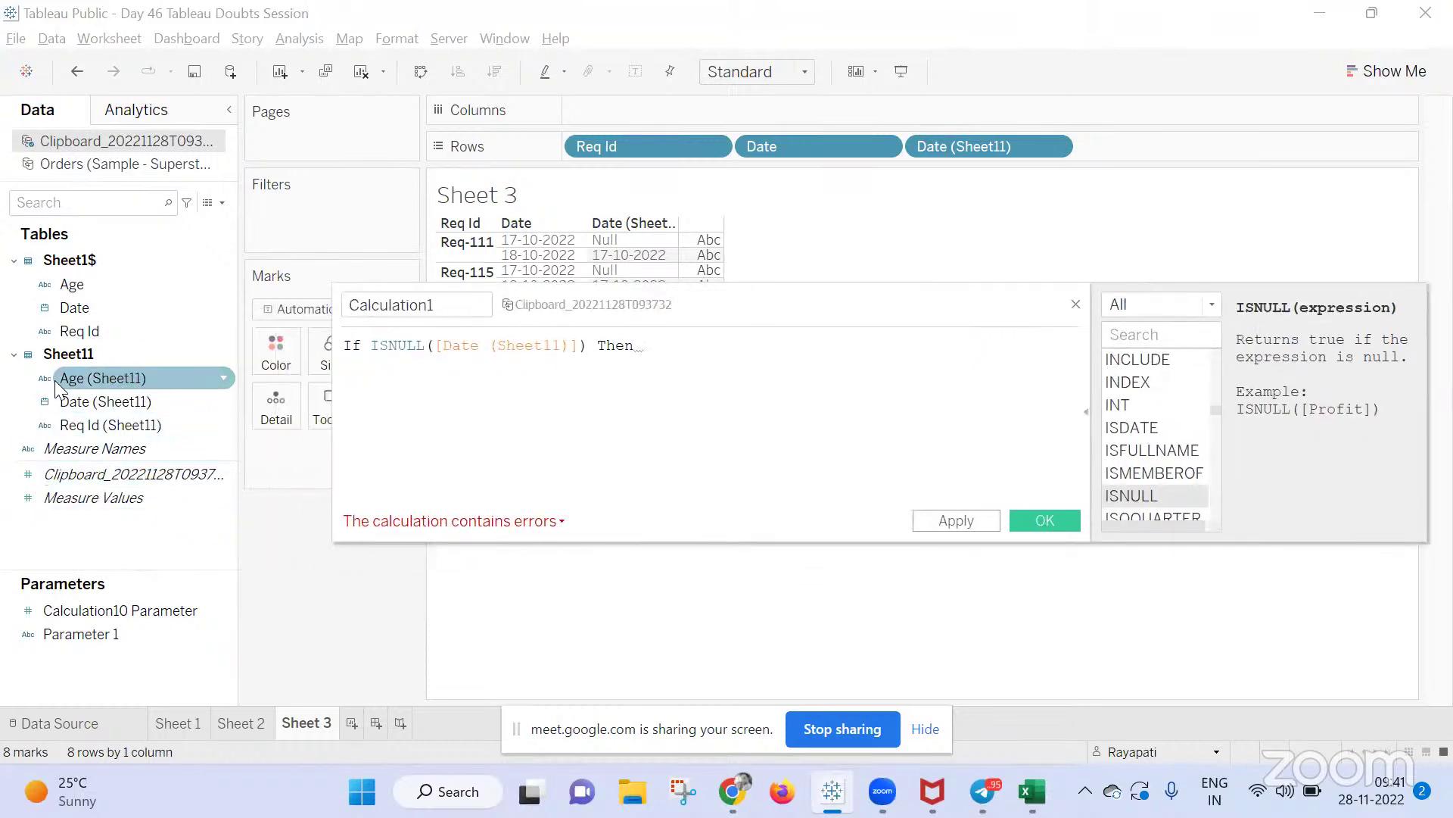
{"action": "type", "text": "Age"}
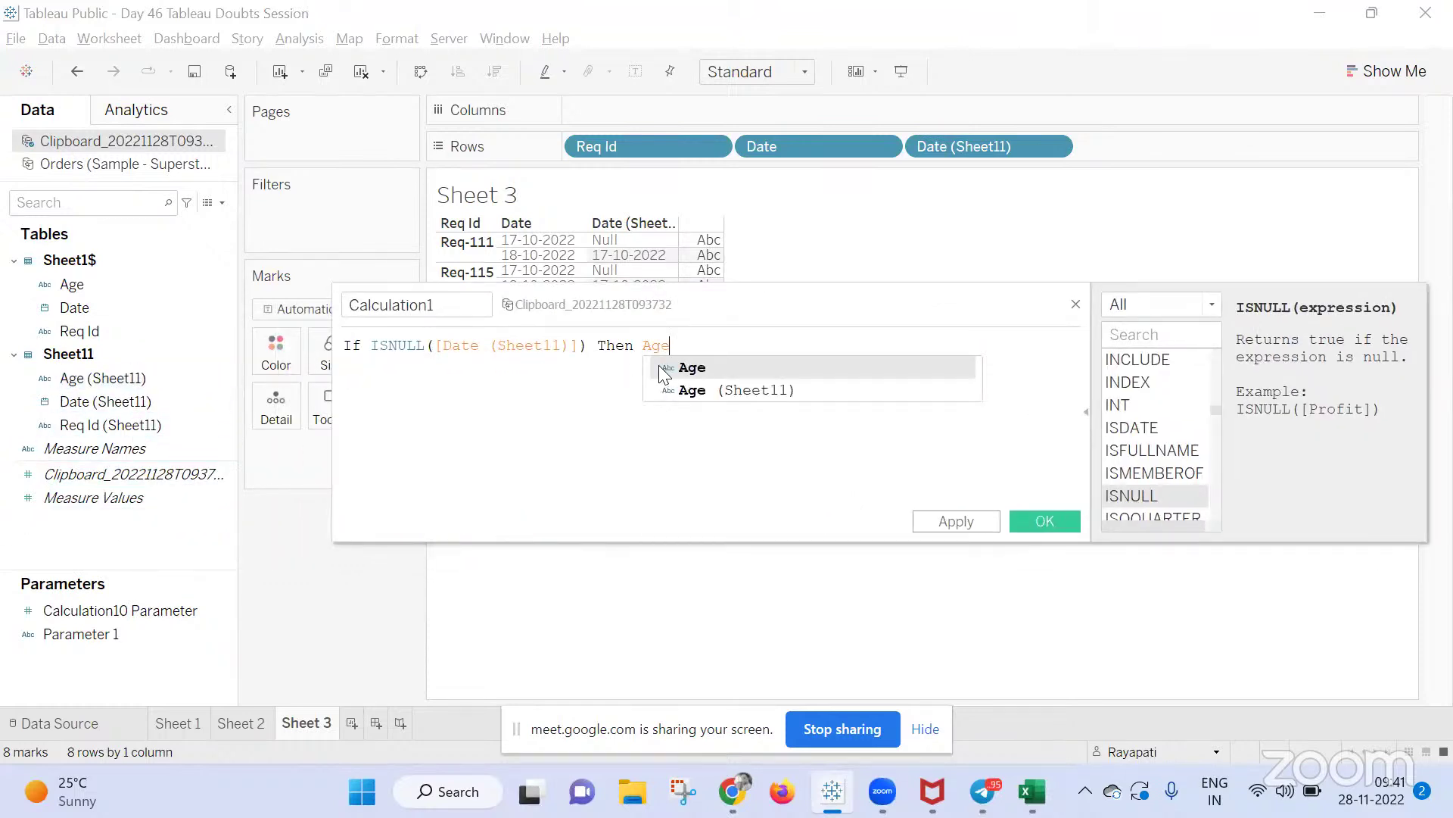
{"action": "left_click", "coordinate": [709, 389]}
{"action": "type", "text": "End"}
{"action": "left_click", "coordinate": [688, 402]}
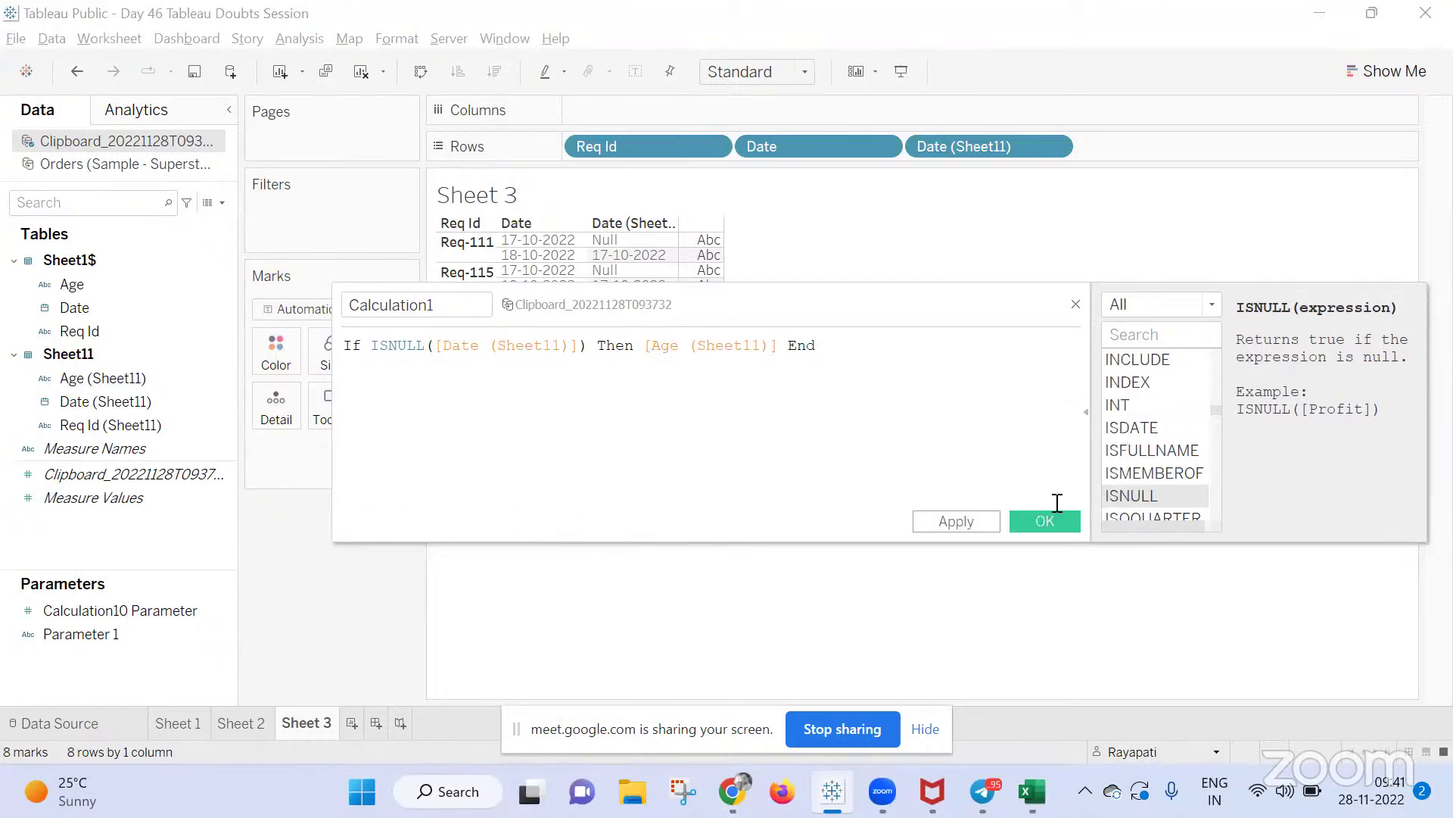
Add an ELSE branch returning [Age] before End, and place the saved calculated field after Date (Sheet11) on Rows
{"action": "left_click", "coordinate": [788, 347]}
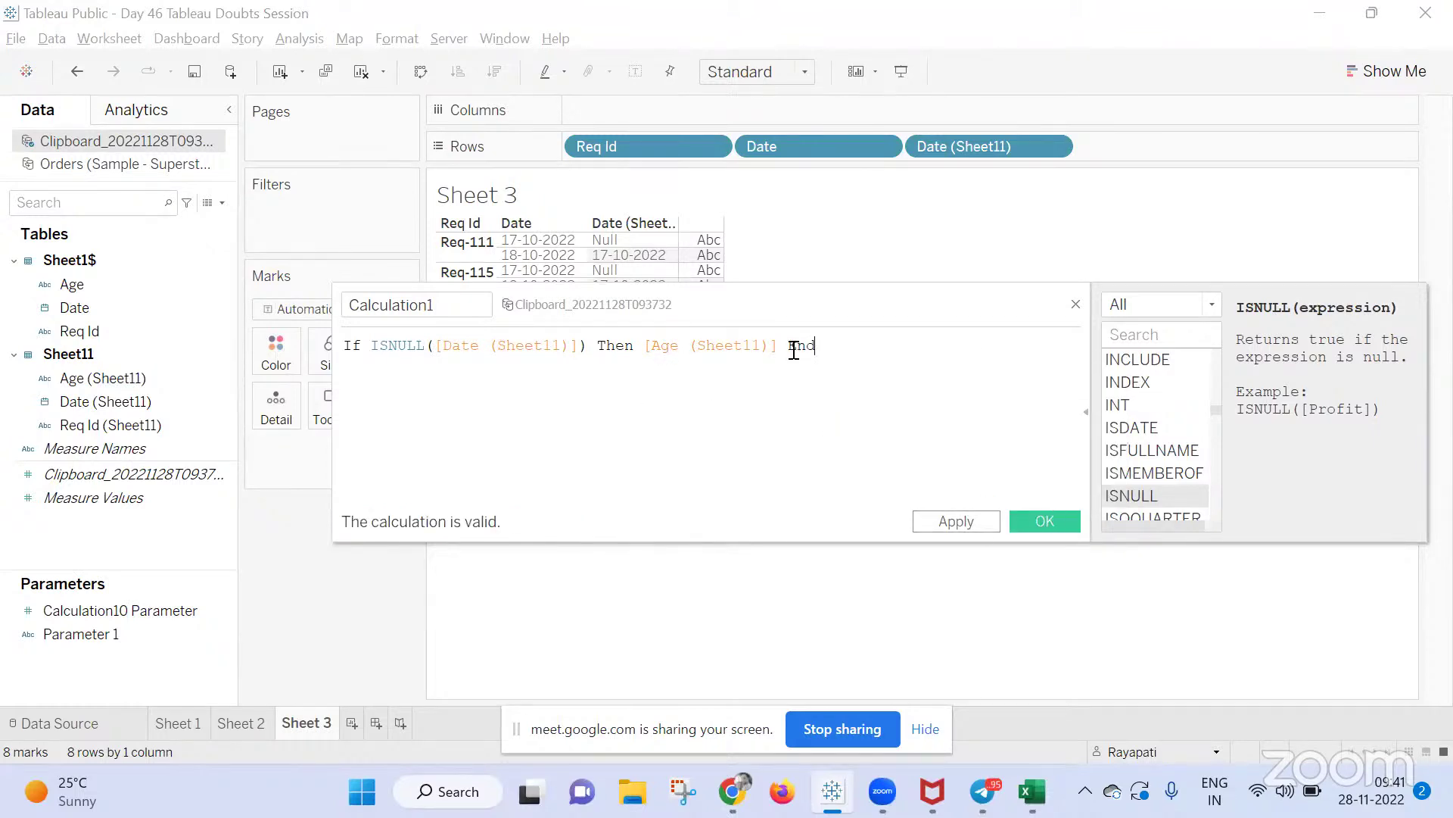
{"action": "key", "text": "Return"}
{"action": "key", "text": "Return"}
{"action": "key", "text": "Up"}
{"action": "type", "text": "ELSE"}
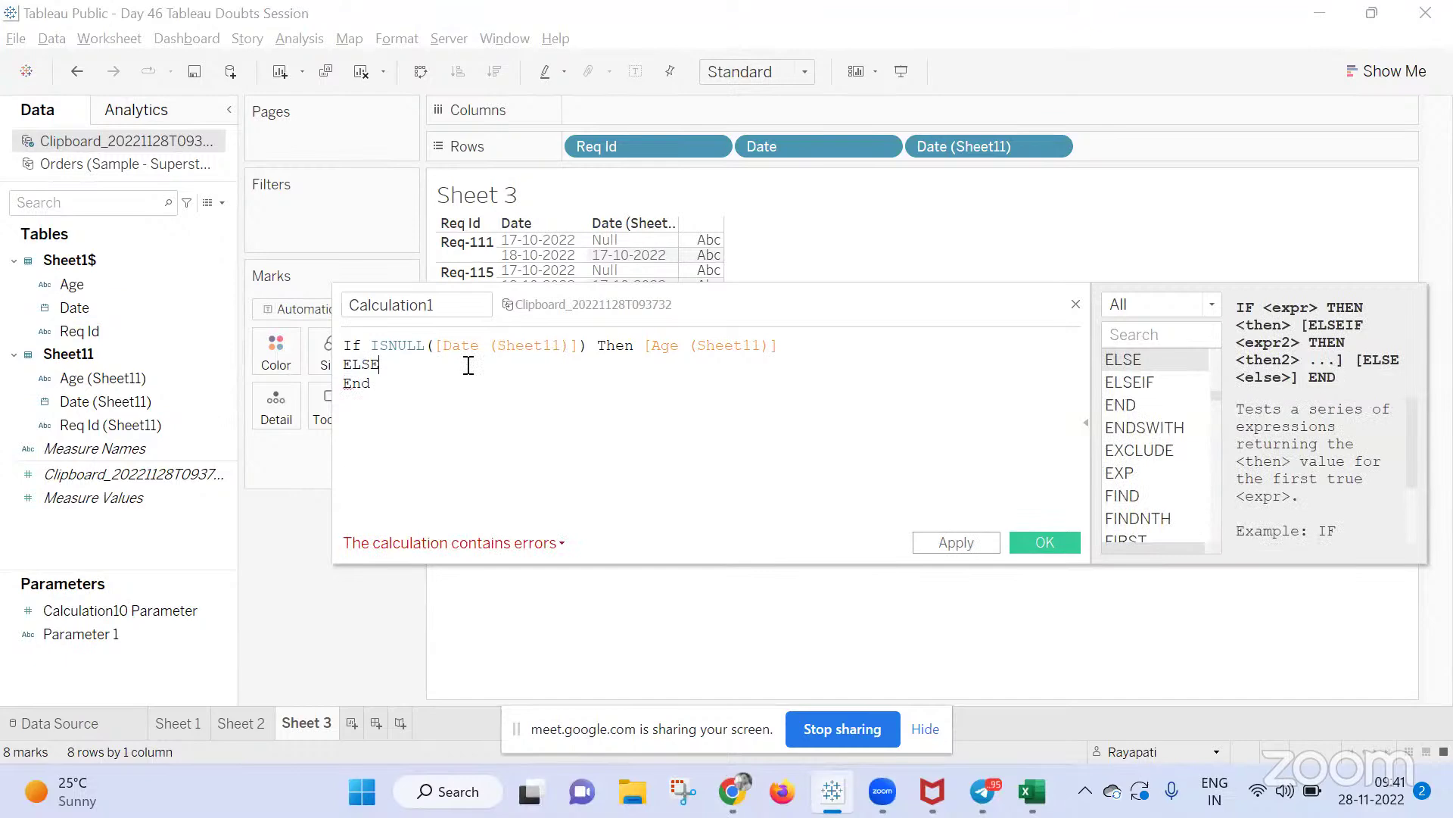
{"action": "type", "text": " [A"}
{"action": "type", "text": "ge"}
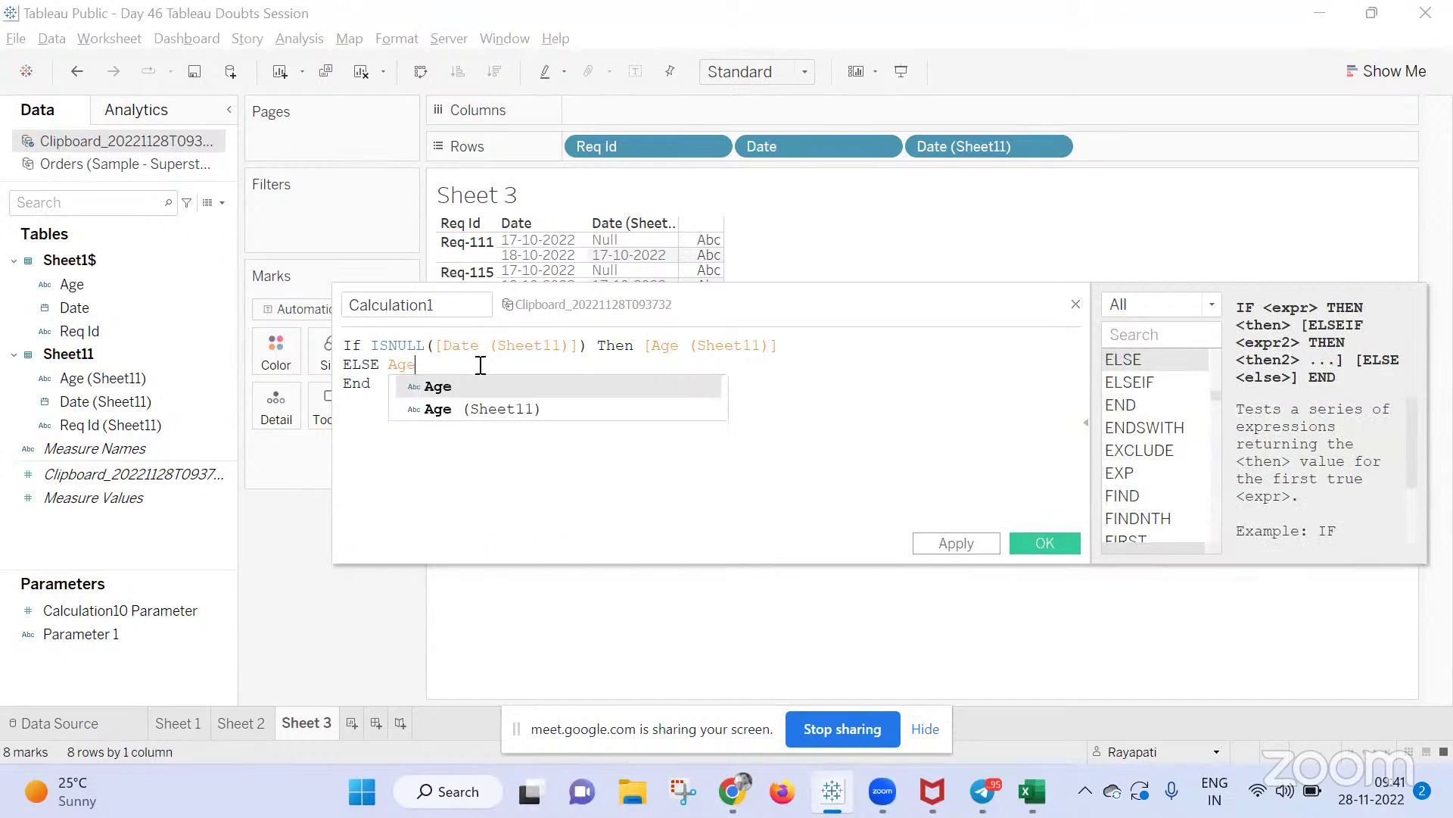
{"action": "left_click", "coordinate": [517, 378]}
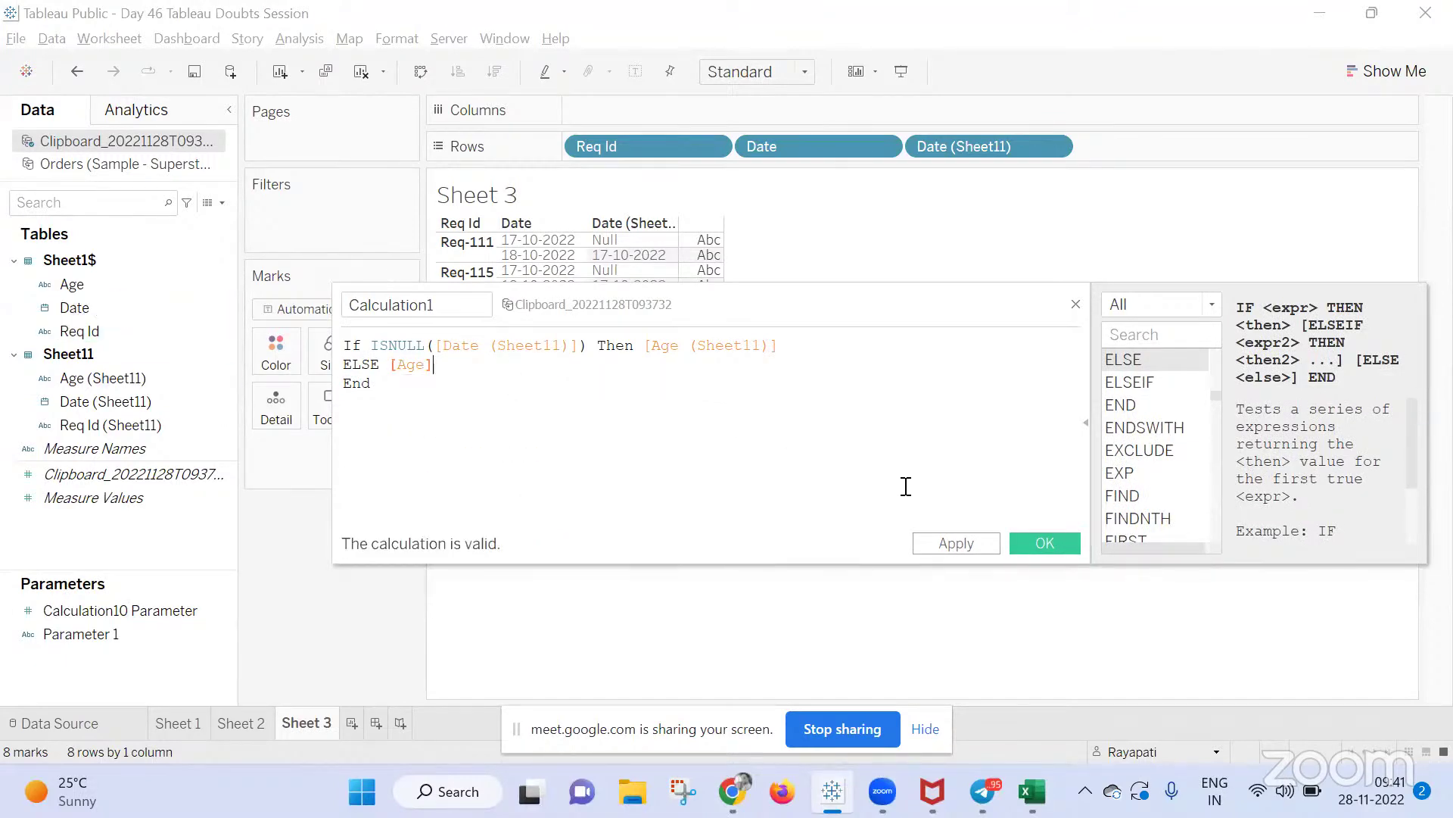
{"action": "left_click", "coordinate": [1031, 542]}
{"action": "left_click_drag", "start_coordinate": [85, 447], "coordinate": [1268, 147]}
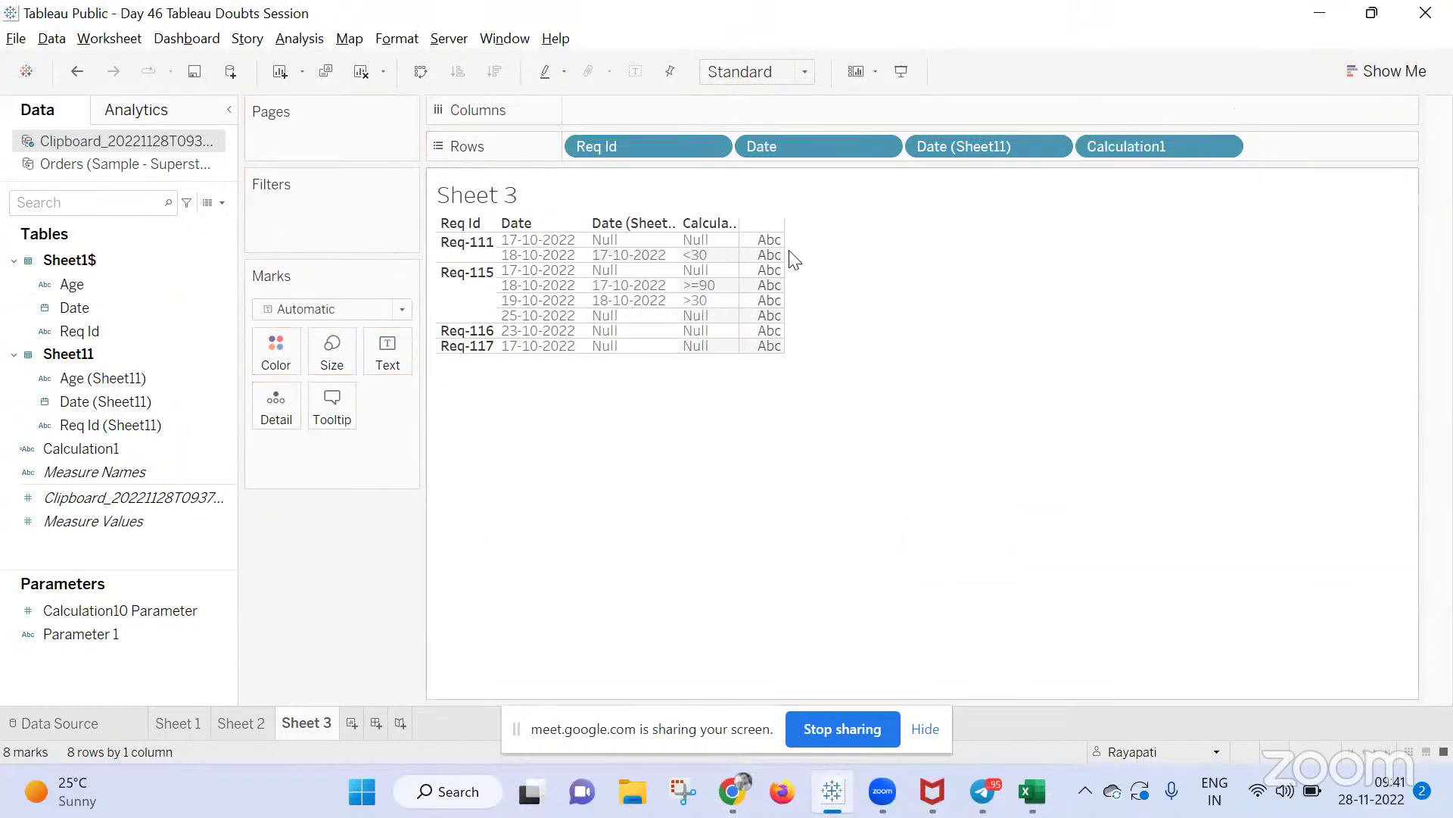
Open Calculation1 for editing clear of the table, and add Age and Age (Sheet11) after it on Rows
{"action": "right_click", "coordinate": [1139, 150]}
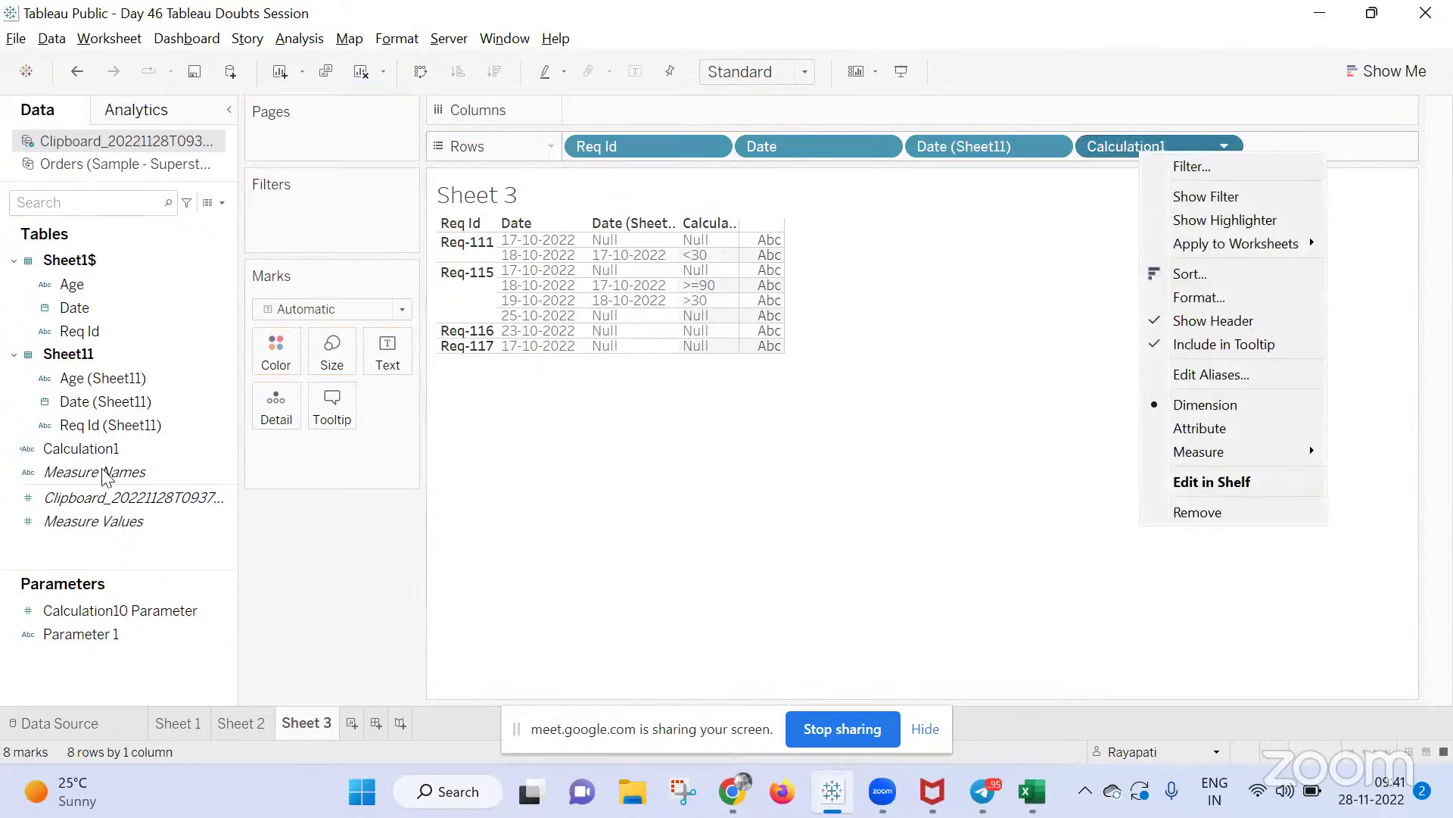
{"action": "key", "text": "Escape"}
{"action": "right_click", "coordinate": [107, 448]}
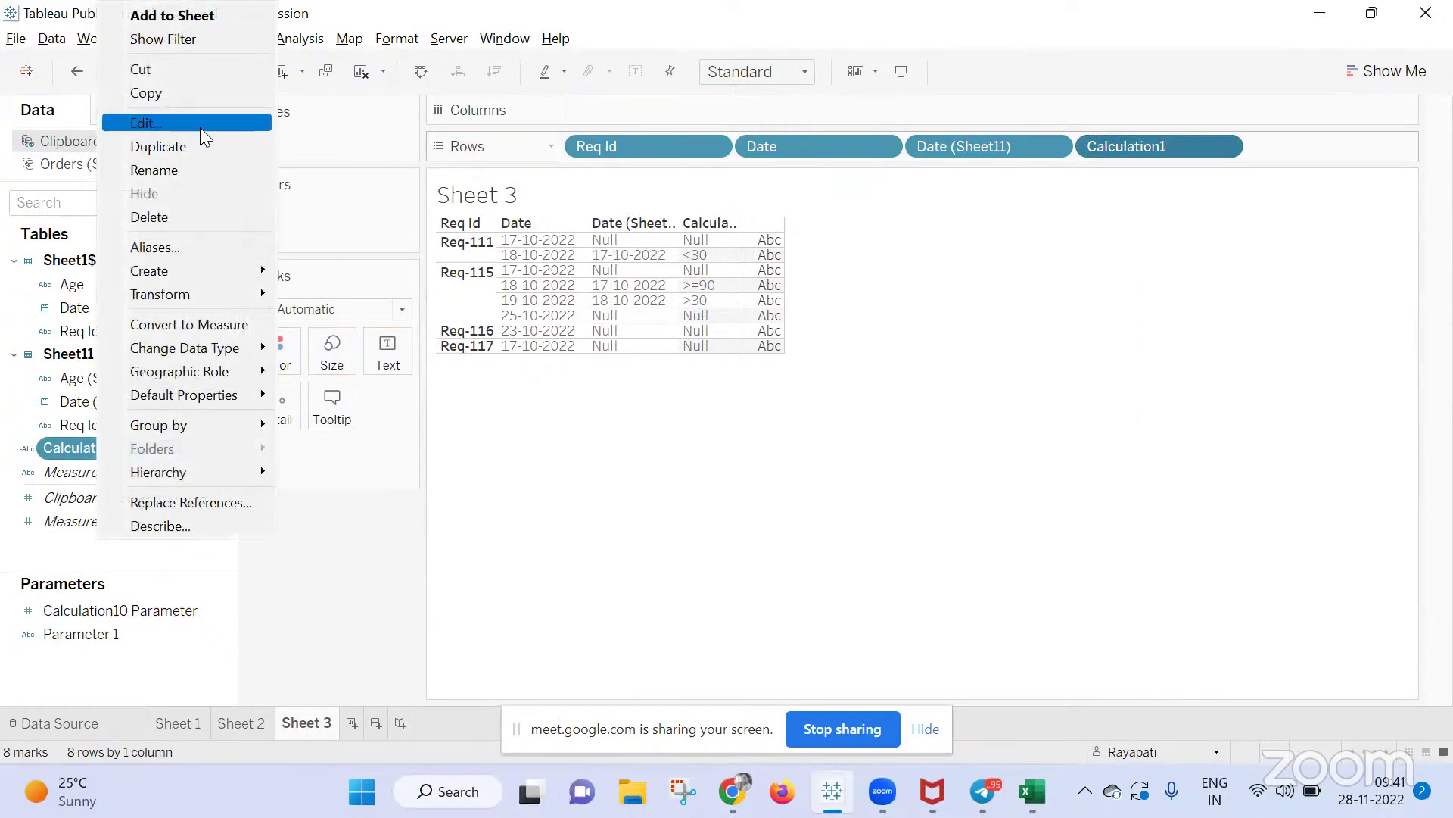
{"action": "left_click", "coordinate": [199, 127]}
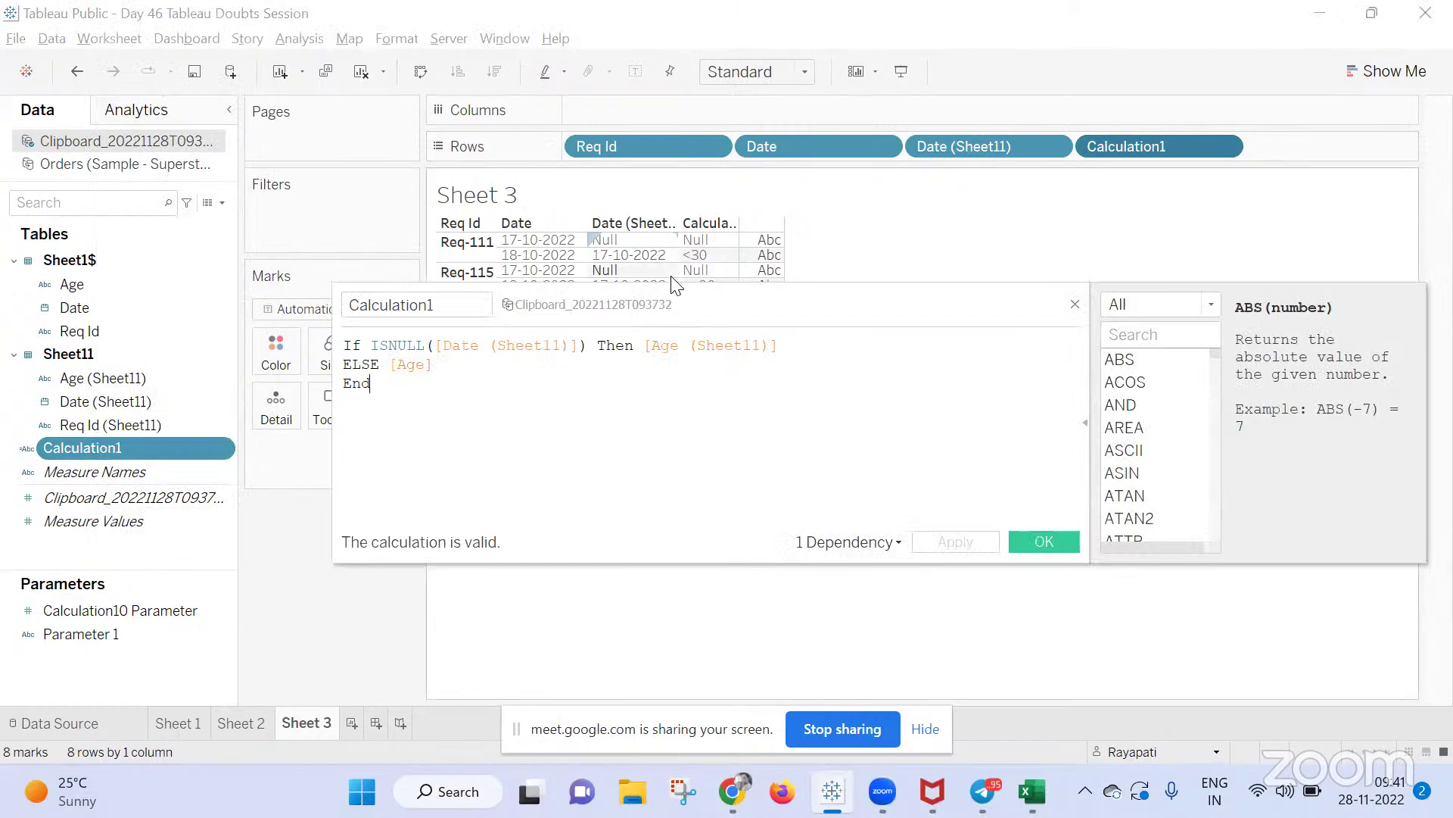
{"action": "left_click_drag", "start_coordinate": [667, 296], "coordinate": [630, 419]}
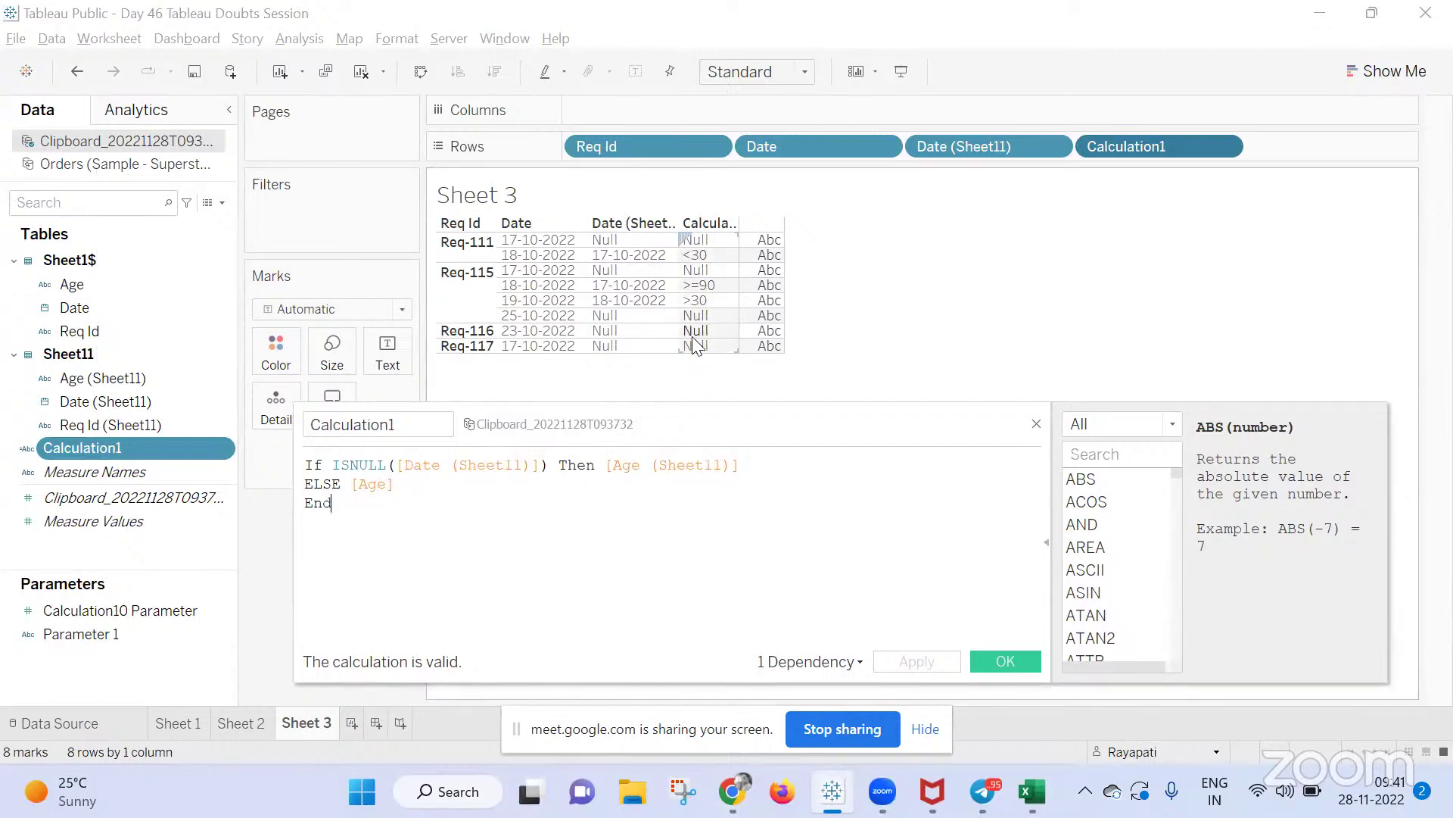
{"action": "left_click_drag", "start_coordinate": [526, 422], "coordinate": [508, 483]}
{"action": "left_click_drag", "start_coordinate": [127, 288], "coordinate": [1380, 156]}
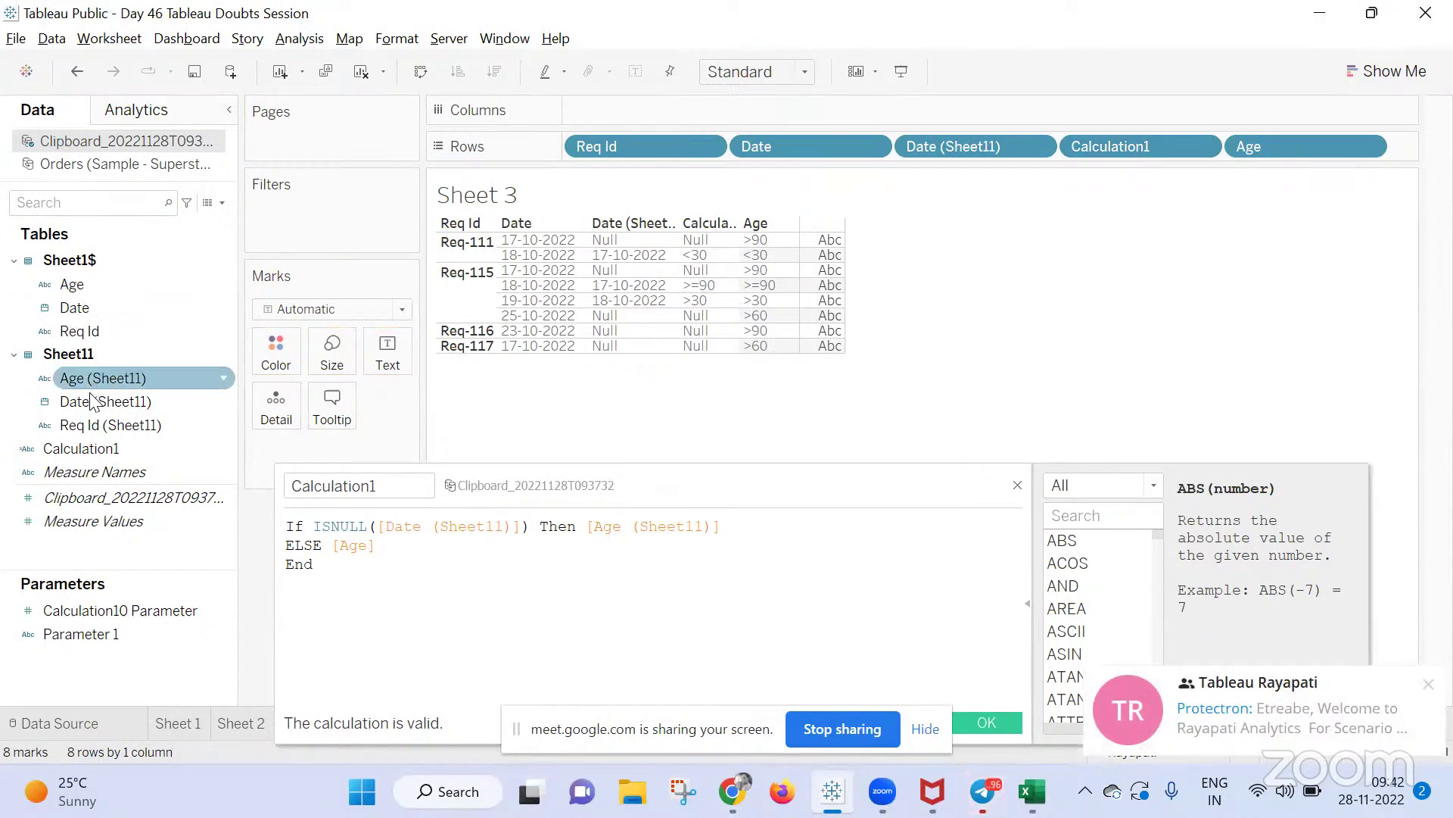
{"action": "left_click_drag", "start_coordinate": [91, 378], "coordinate": [1386, 155]}
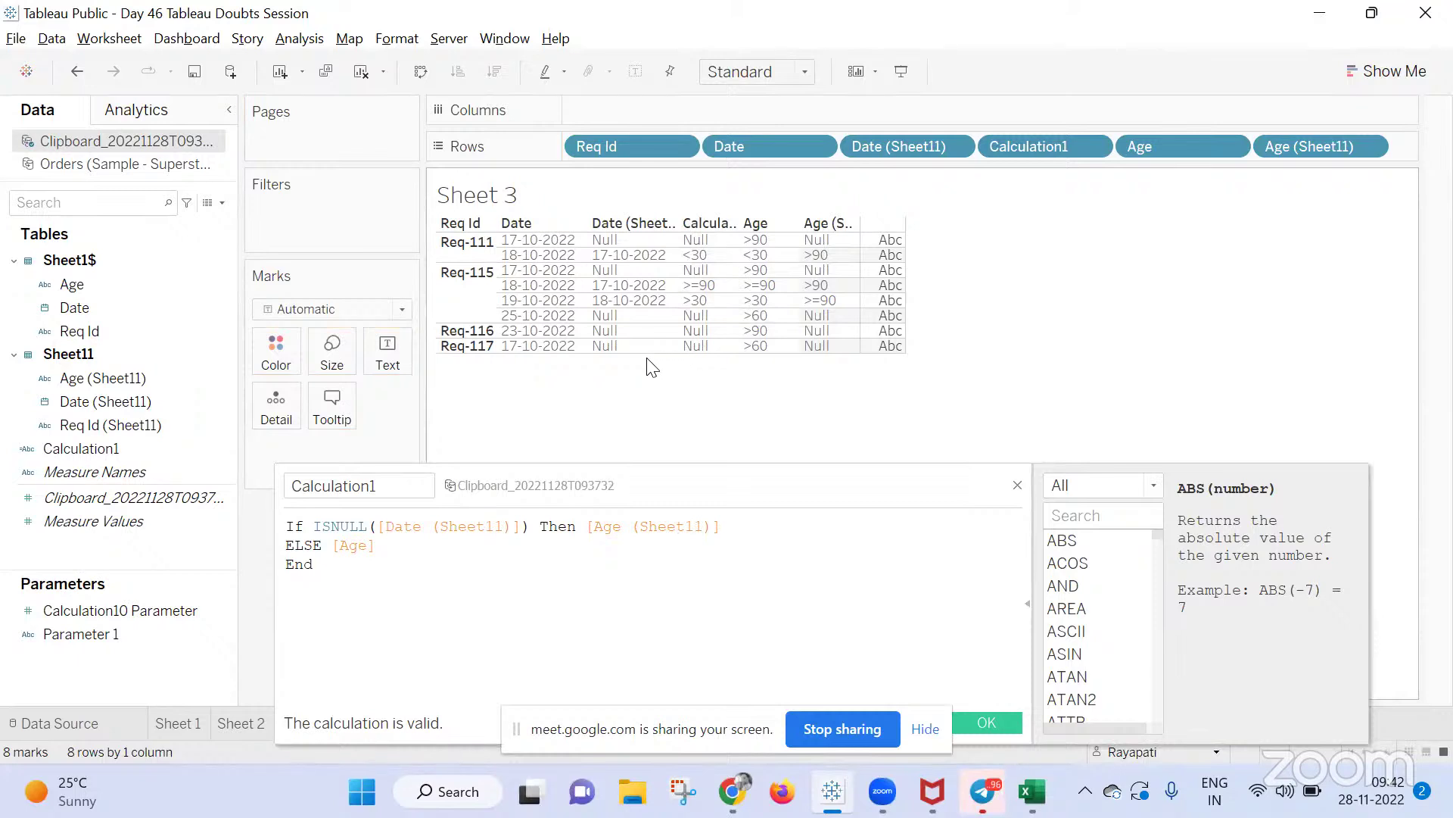
Replace the Calculation1 formula with If ISNULL([Age (Sheet11)]) Then [Age]
{"action": "key", "text": "ctrl+a"}
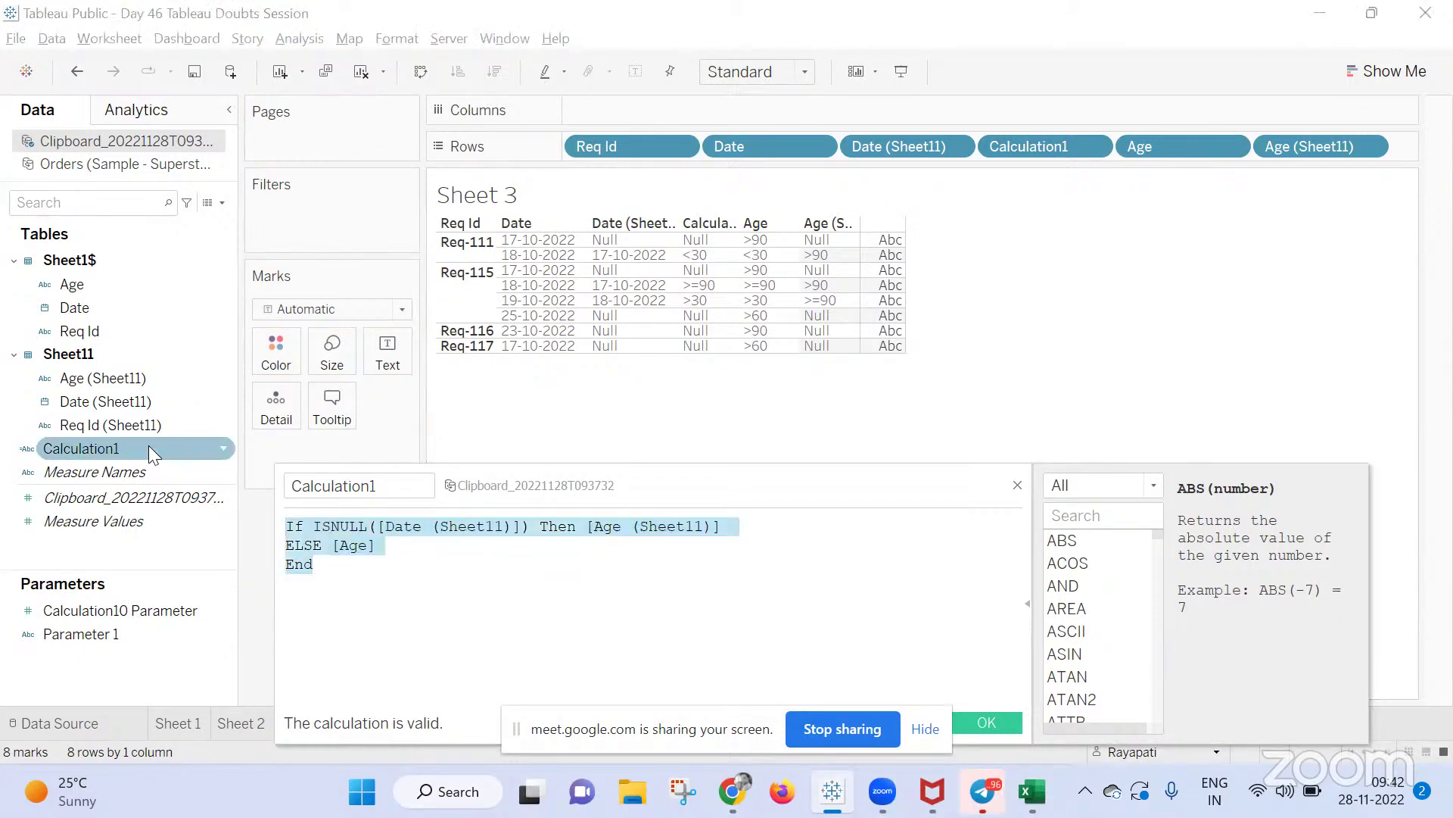
{"action": "key", "text": "Delete"}
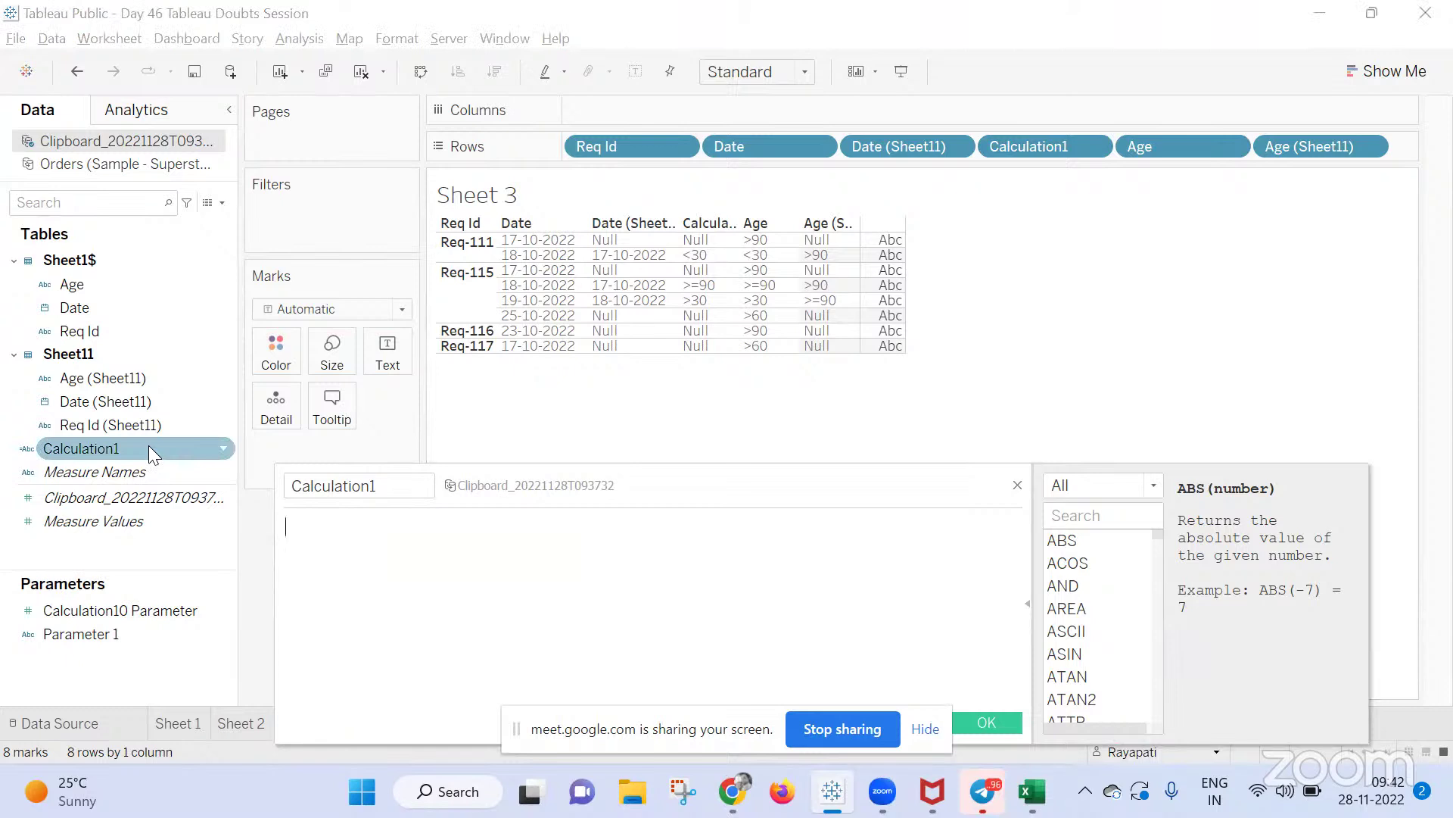
{"action": "type", "text": "If Isn"}
{"action": "key", "text": "Return"}
{"action": "type", "text": "Age"}
{"action": "key", "text": "Down"}
{"action": "key", "text": "Return"}
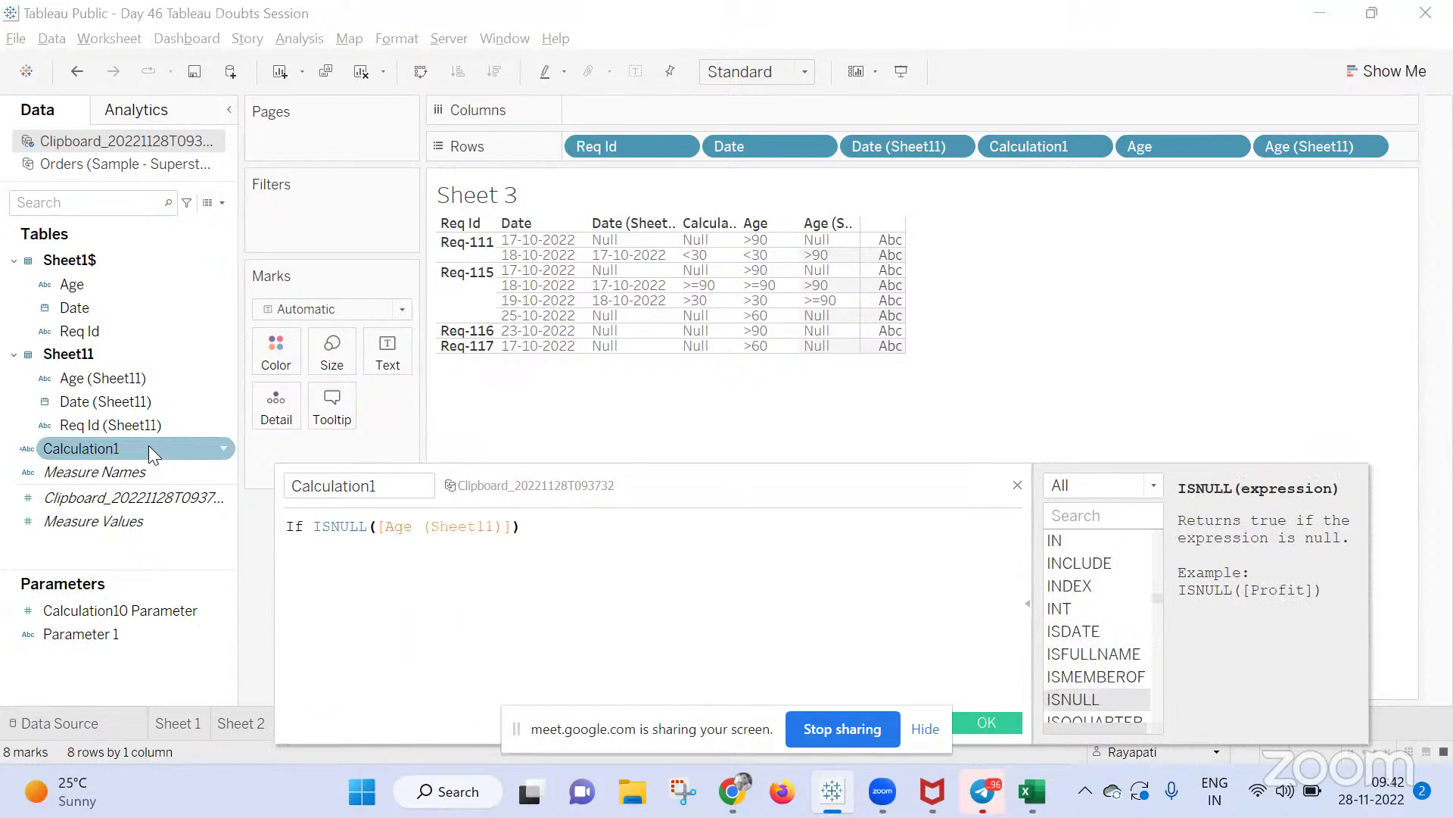
{"action": "type", "text": "Then ["}
{"action": "type", "text": "Age"}
{"action": "key", "text": "Return"}
Finish the formula with Else [Age (Sheet11)] End on a second line and save the calculated field
{"action": "type", "text": "Else"}
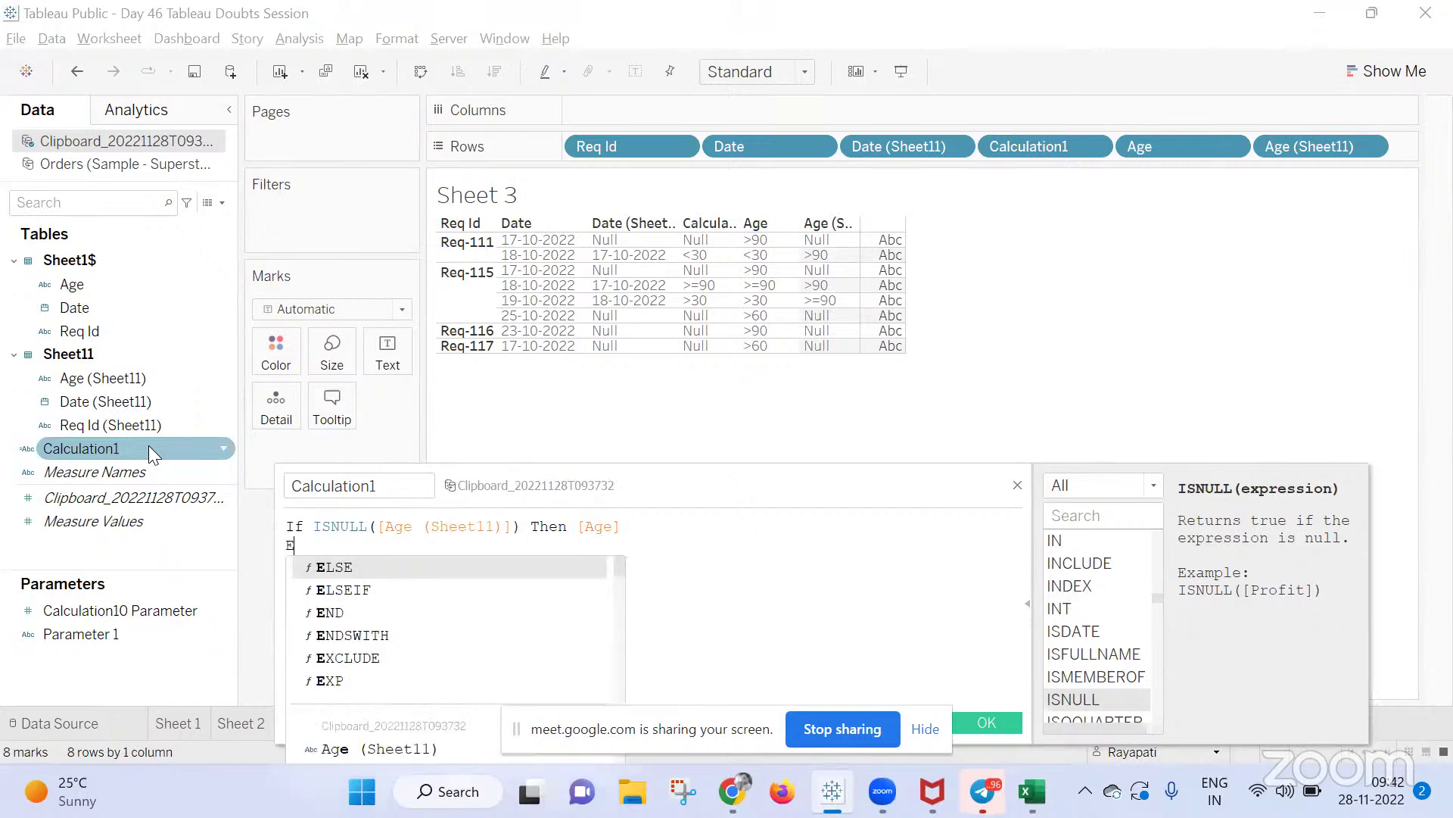
{"action": "key", "text": "BackSpace"}
{"action": "key", "text": "BackSpace"}
{"action": "key", "text": "BackSpace"}
{"action": "type", "text": "lse Age"}
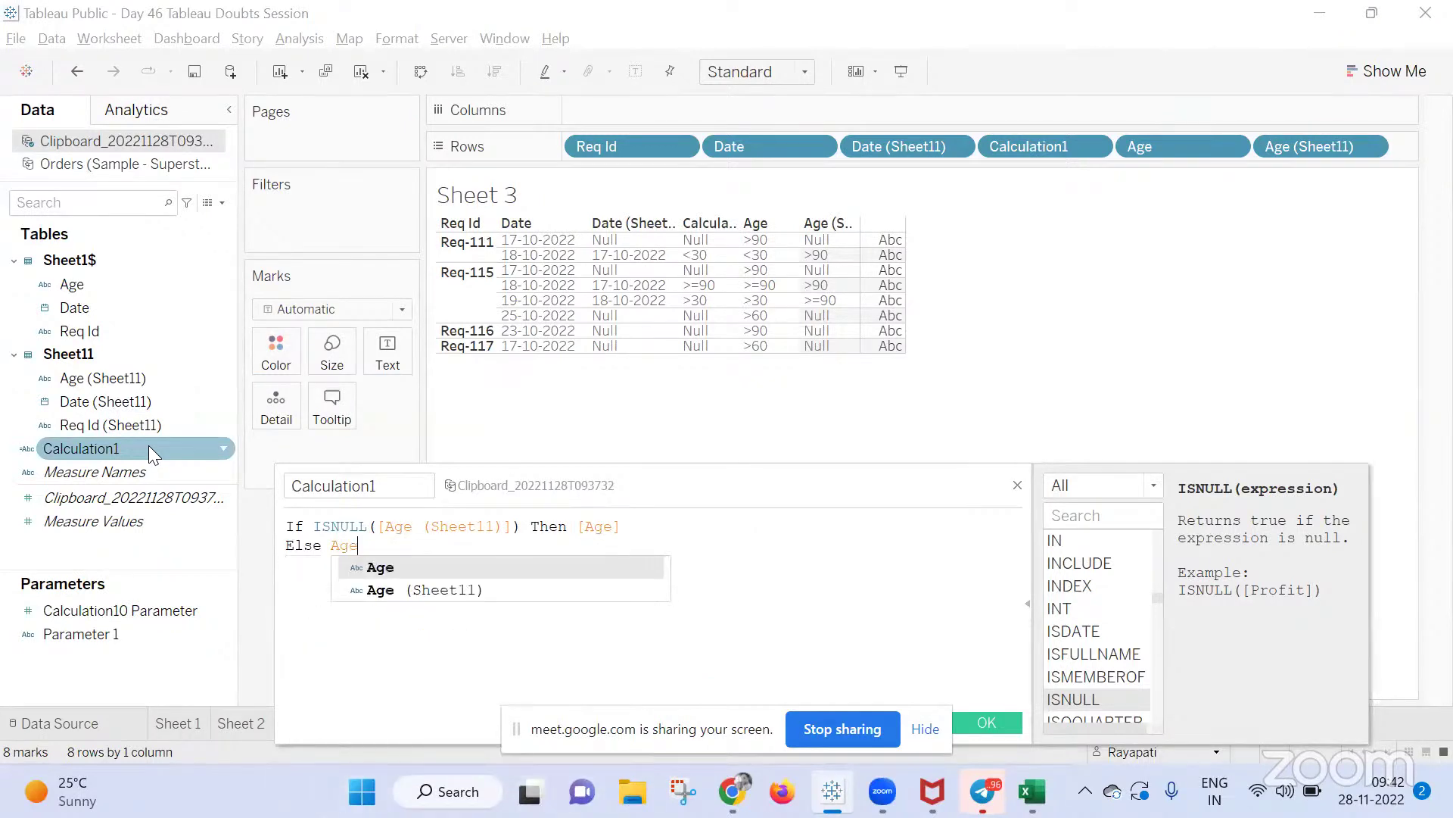
{"action": "key", "text": "Down"}
{"action": "key", "text": "Return"}
{"action": "type", "text": "End"}
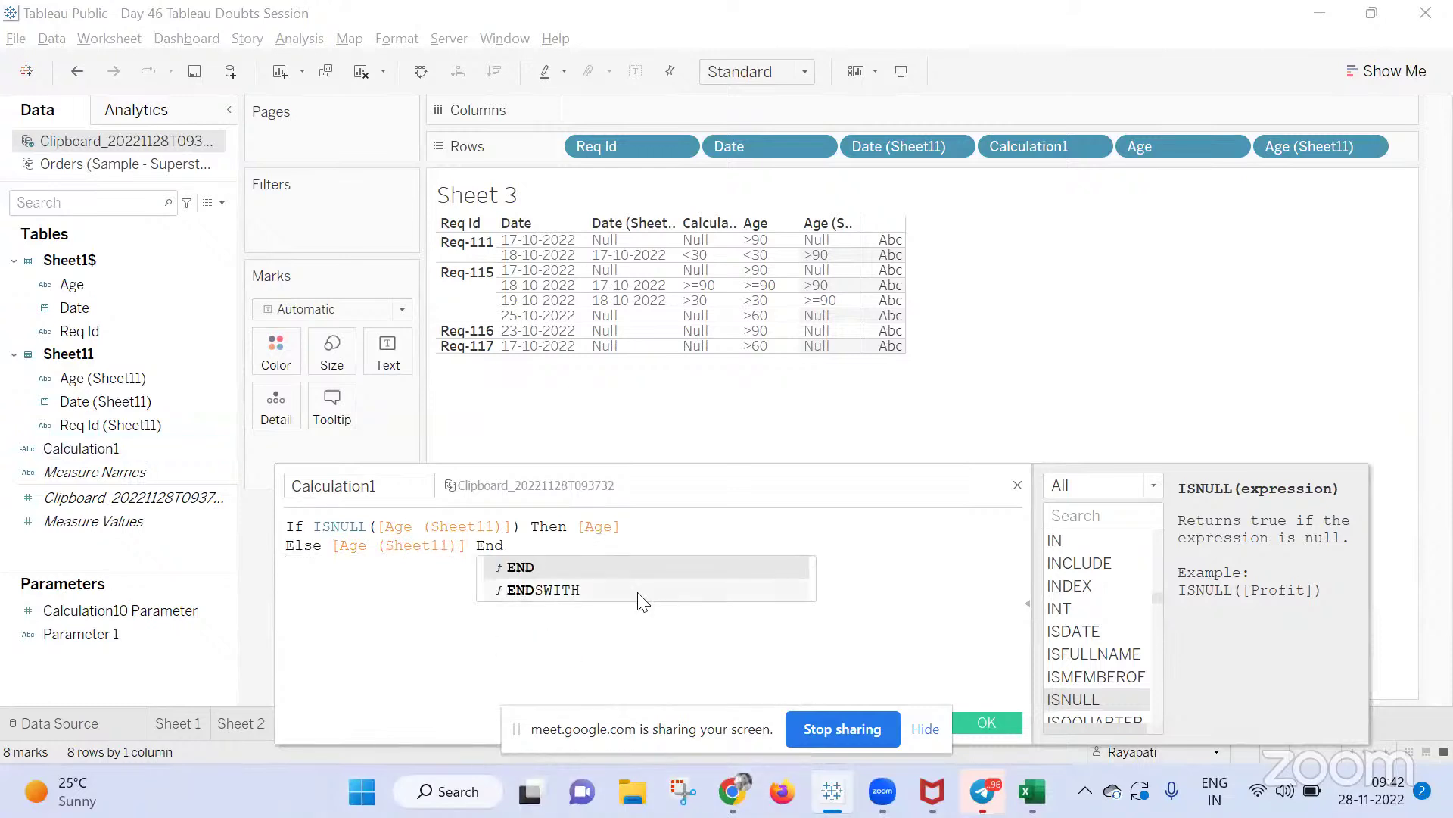
{"action": "left_click", "coordinate": [987, 721]}
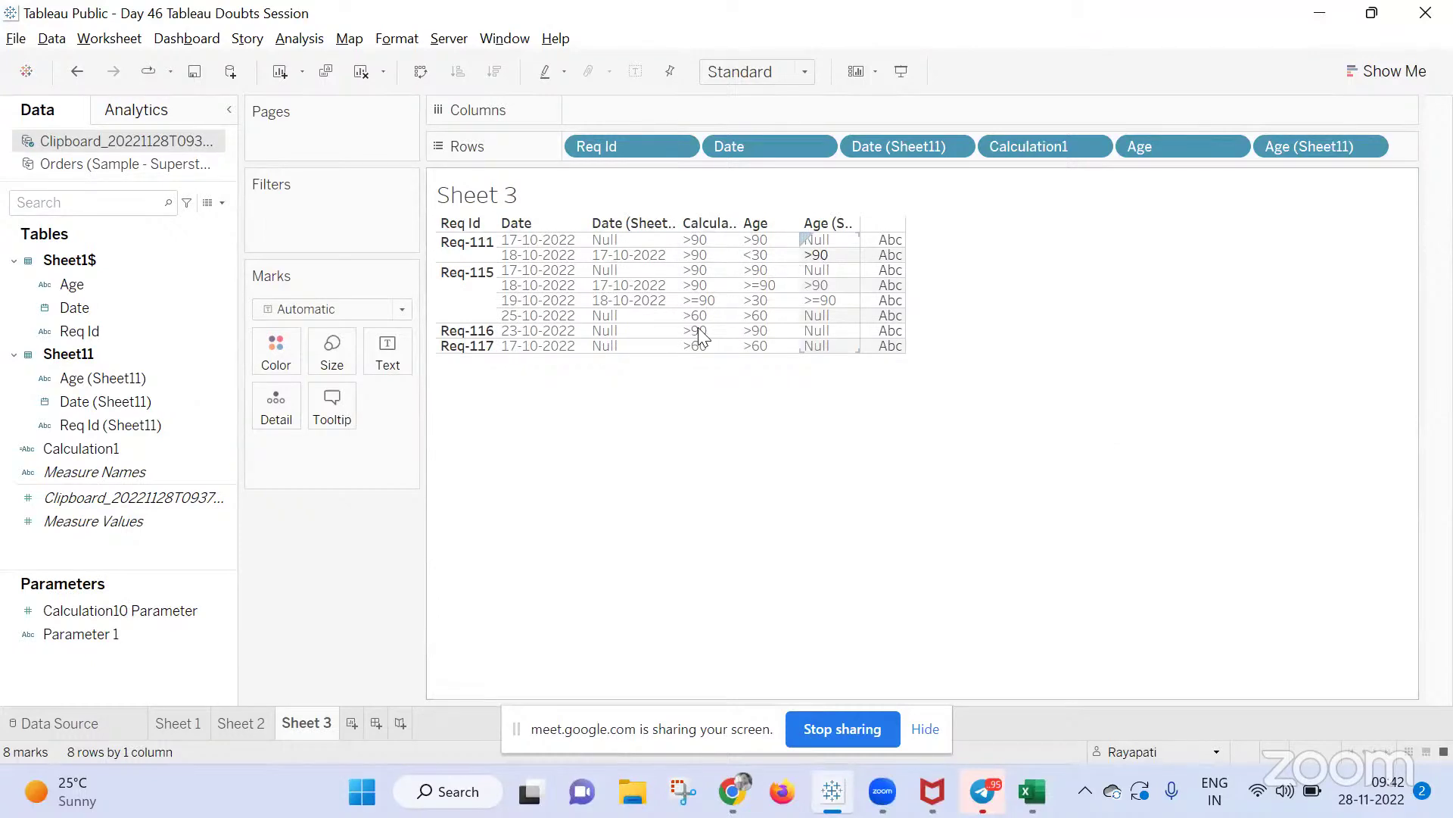
{"action": "left_click", "coordinate": [148, 405]}
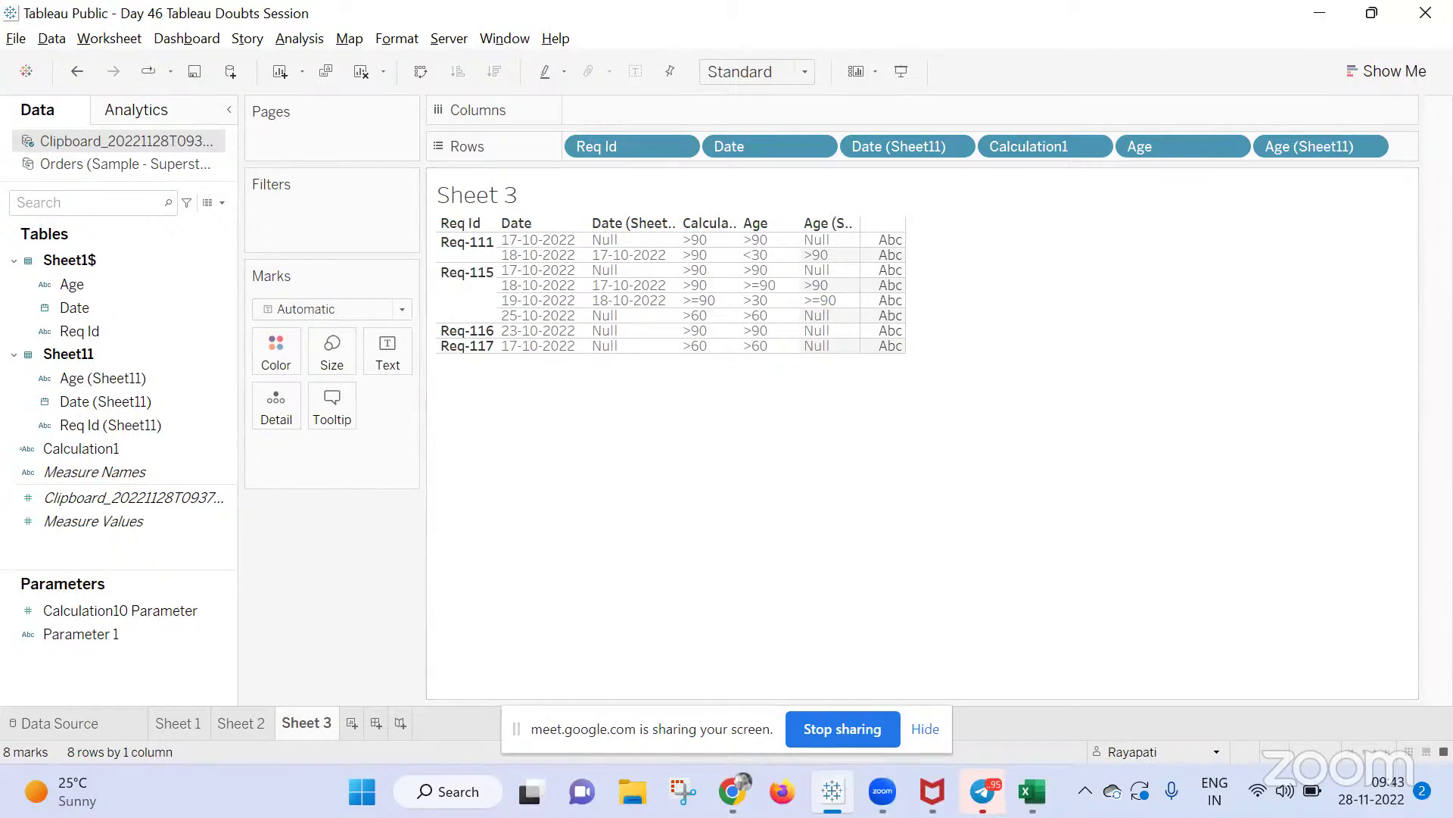
{"action": "mouse_move", "coordinate": [833, 791]}
{"action": "mouse_move", "coordinate": [731, 791]}
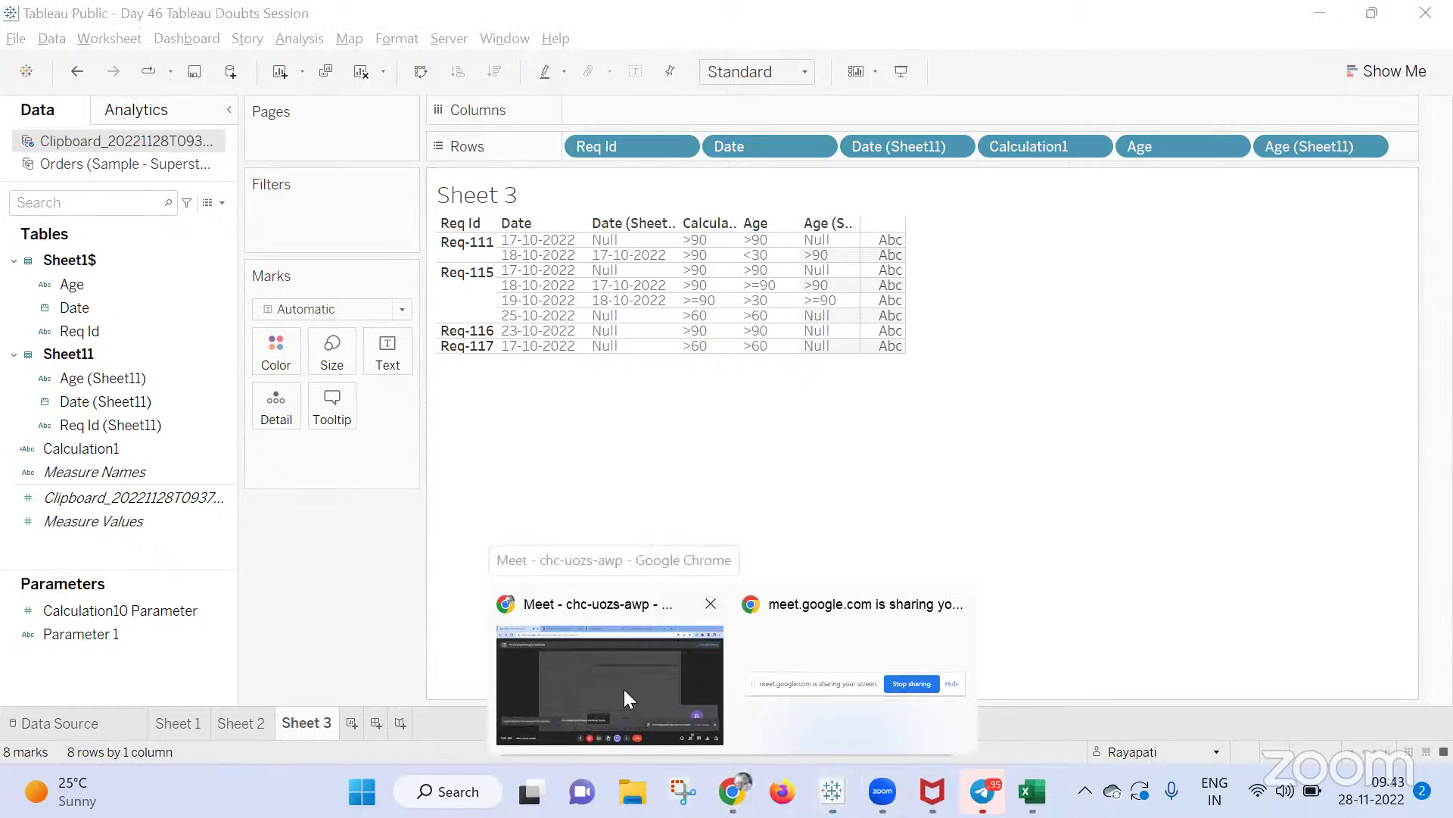
{"action": "left_click", "coordinate": [1123, 498]}
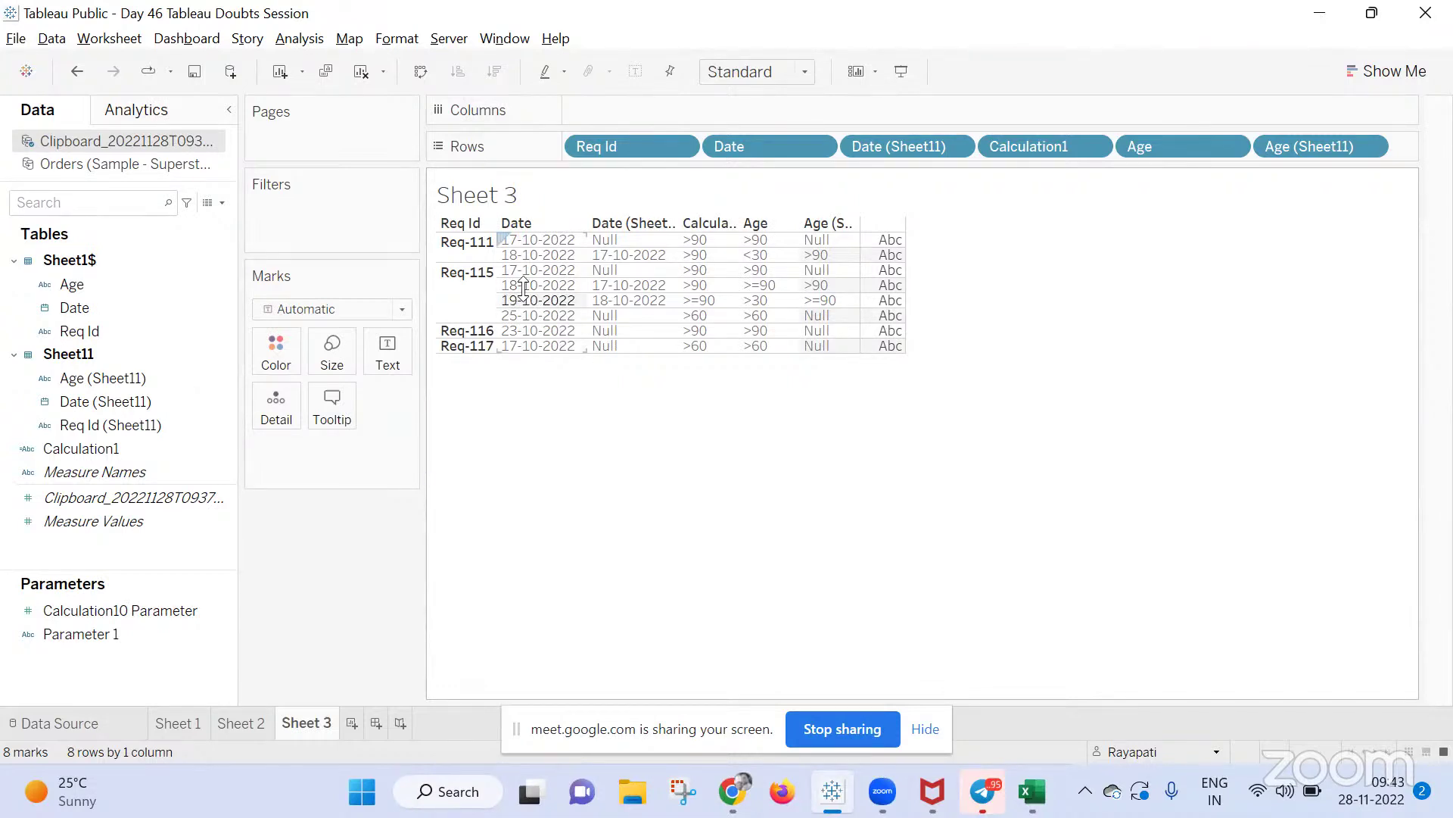
Highlight the Date (Sheet11) entries of Req-115 for 19-10-2022, 18-10-2022 and 17-10-2022 one by one, and clear the selection
{"action": "left_click", "coordinate": [635, 303]}
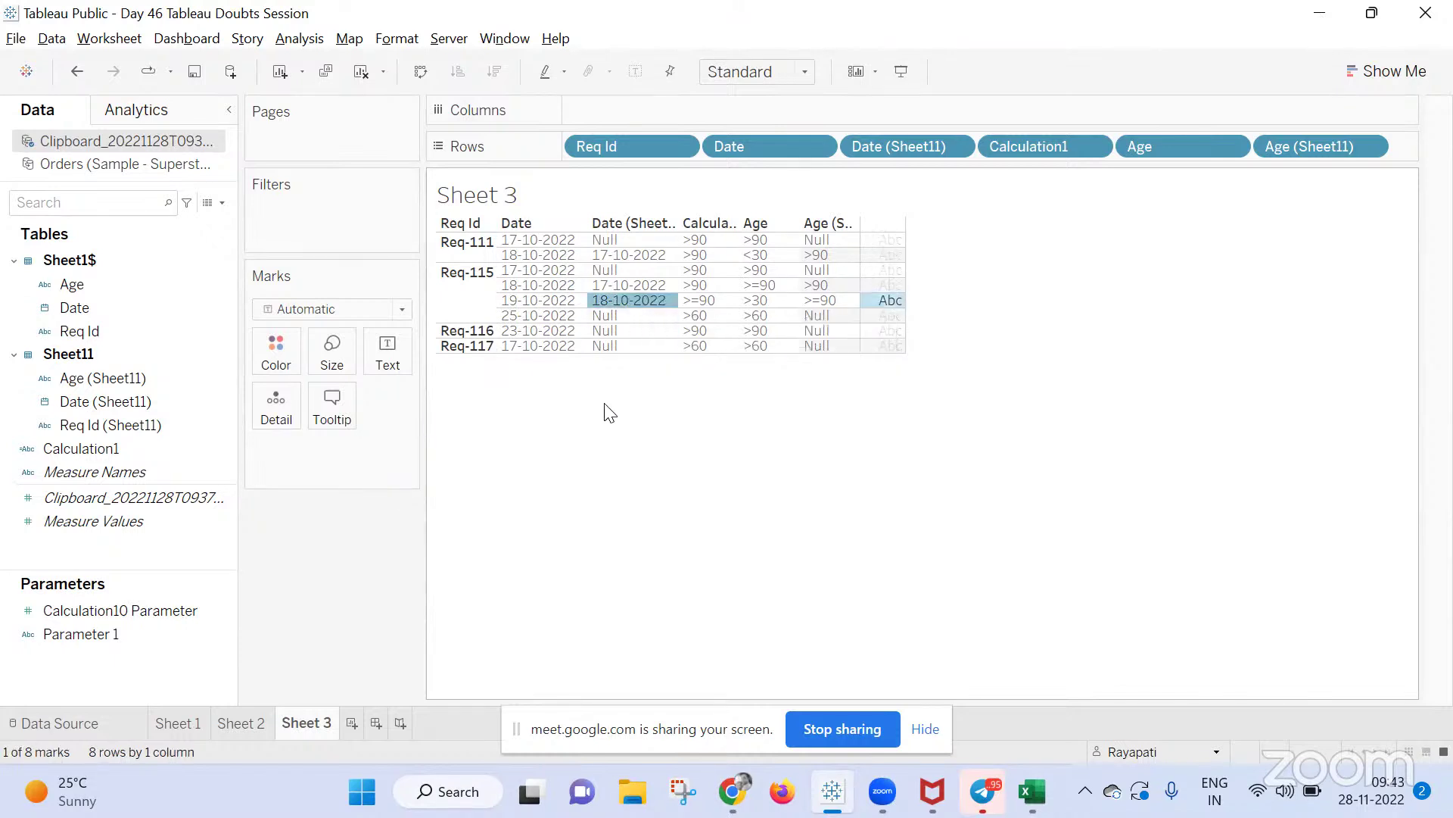
{"action": "left_click", "coordinate": [625, 286]}
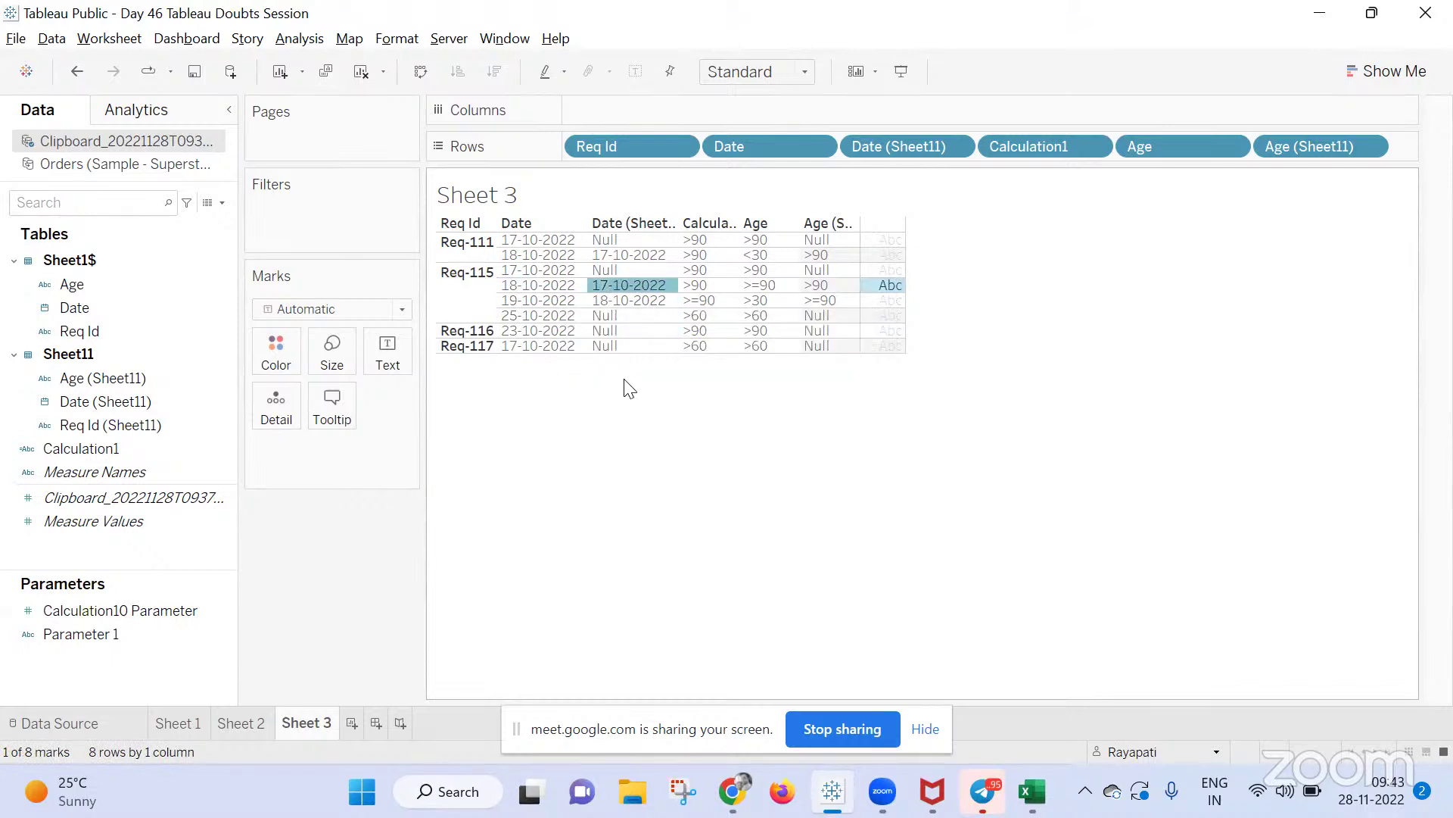
{"action": "left_click", "coordinate": [629, 271]}
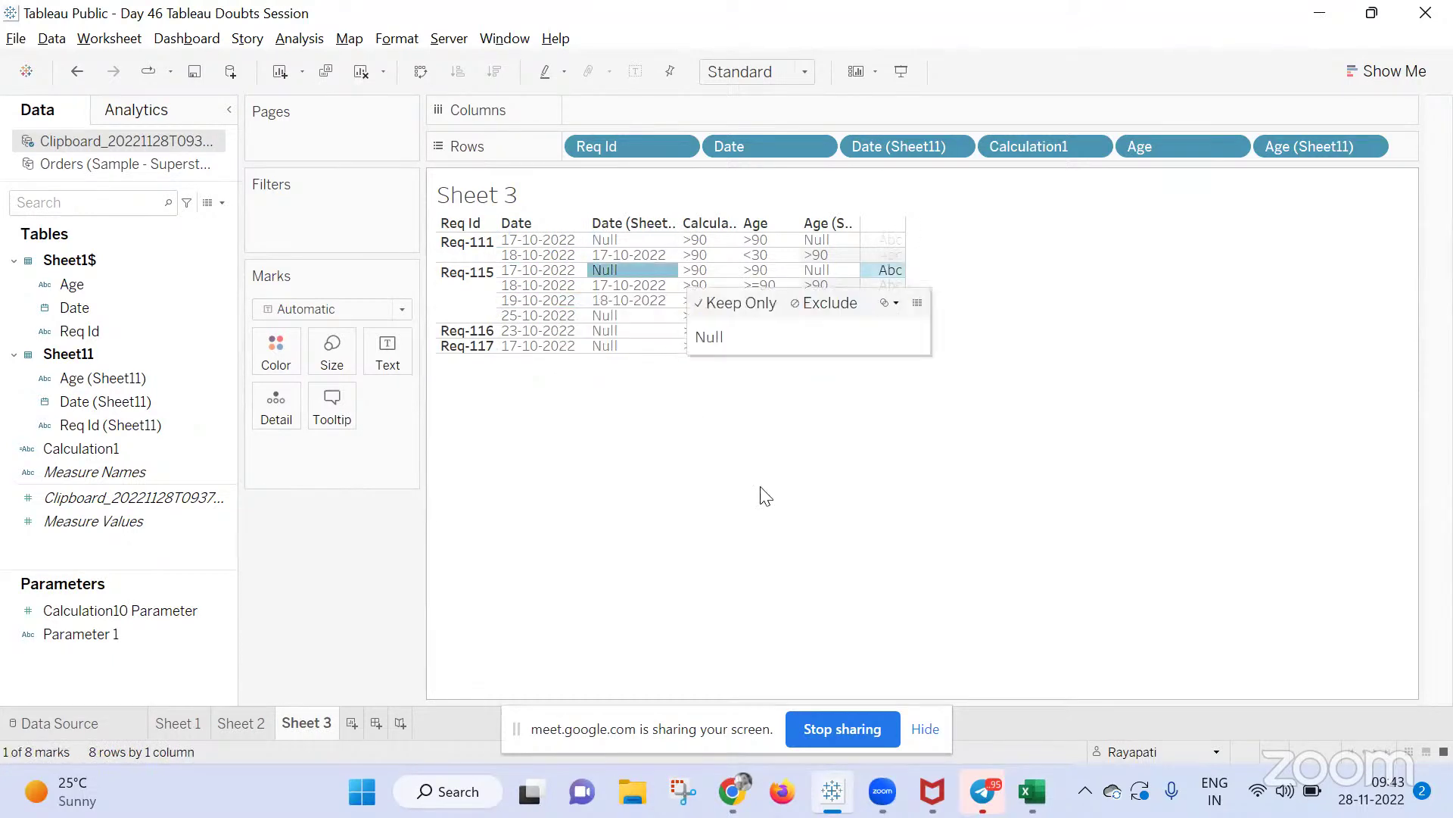
{"action": "left_click", "coordinate": [733, 509]}
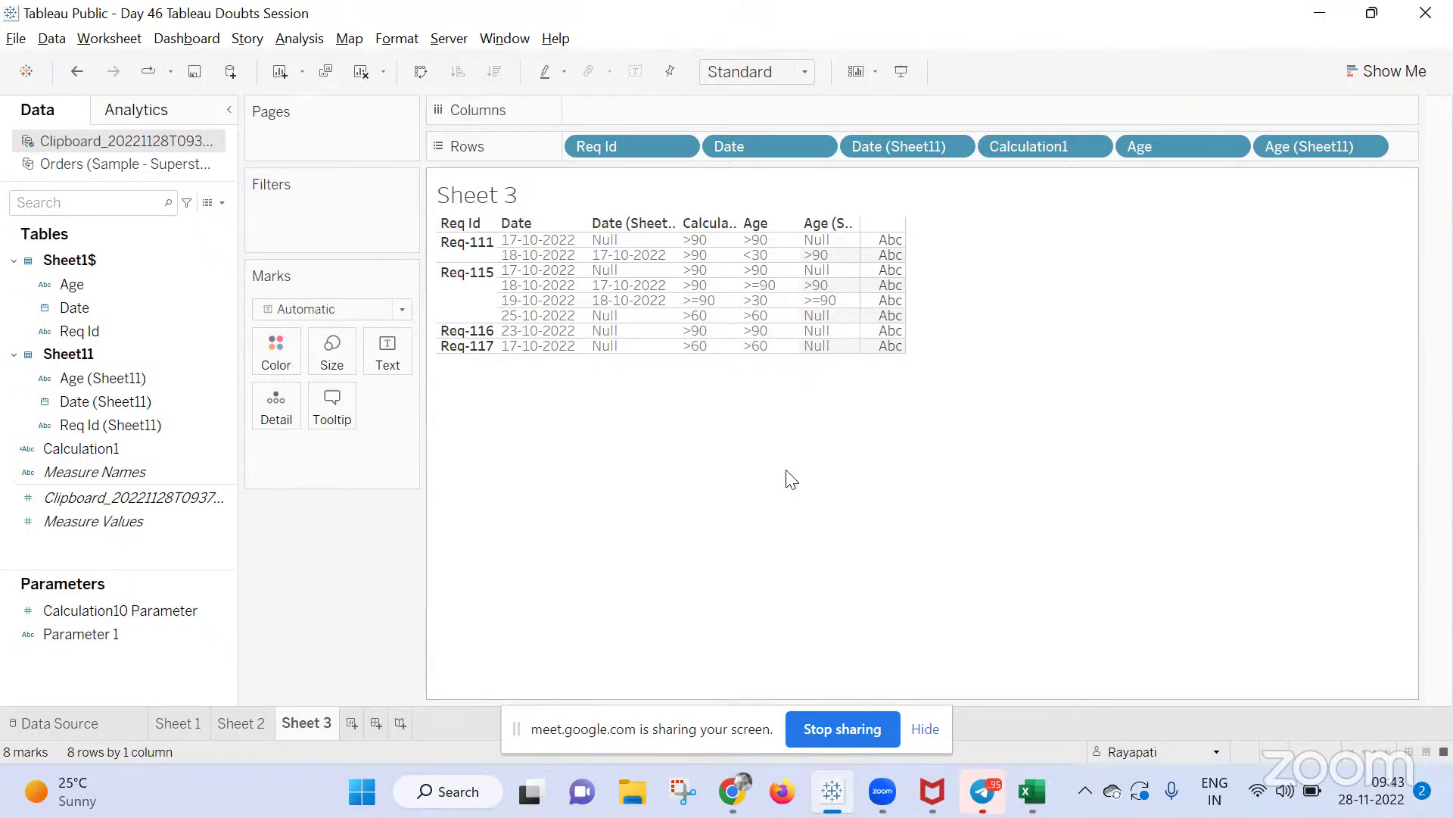
{"action": "left_click", "coordinate": [1031, 147]}
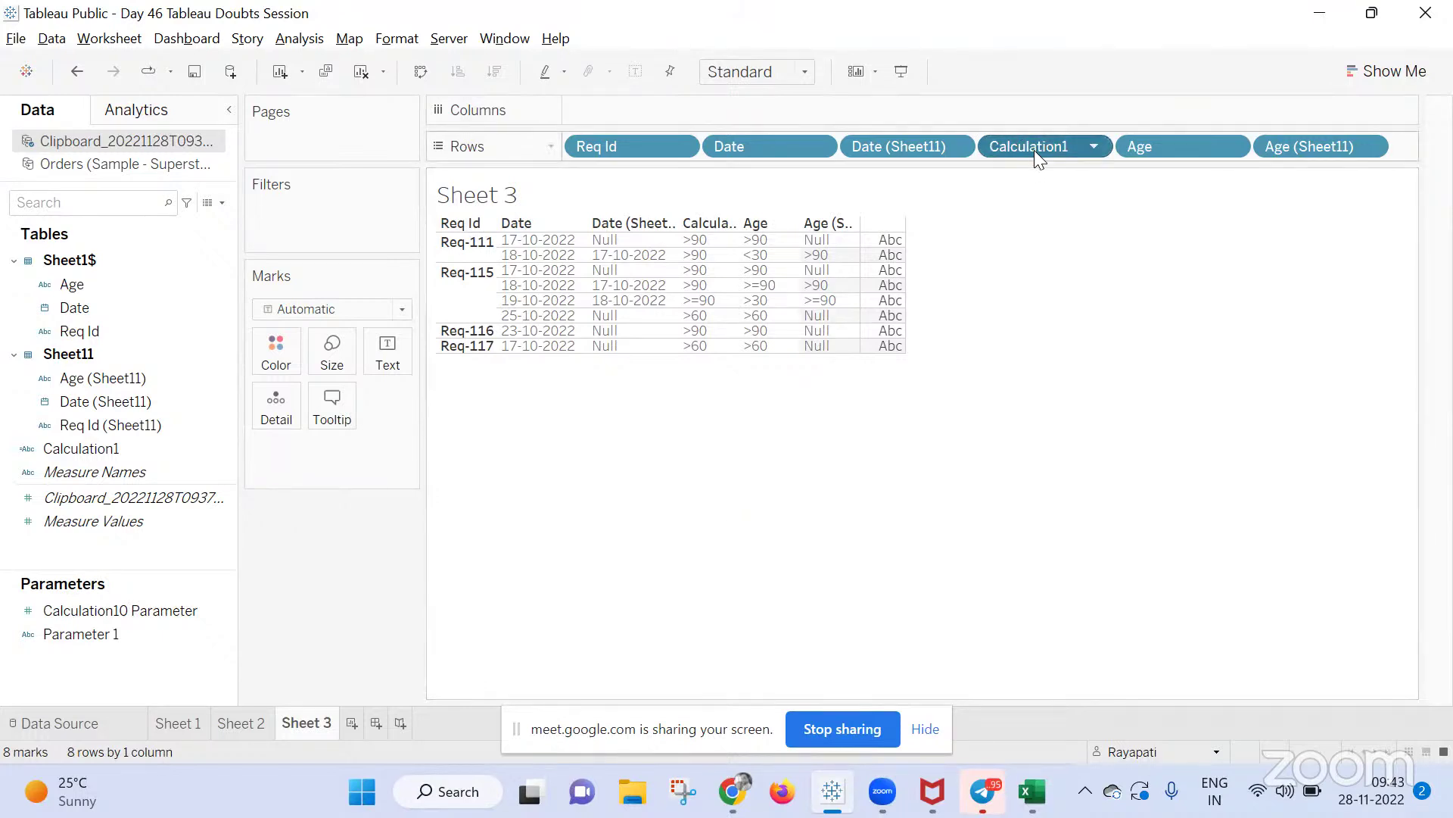
{"action": "left_click", "coordinate": [1045, 318]}
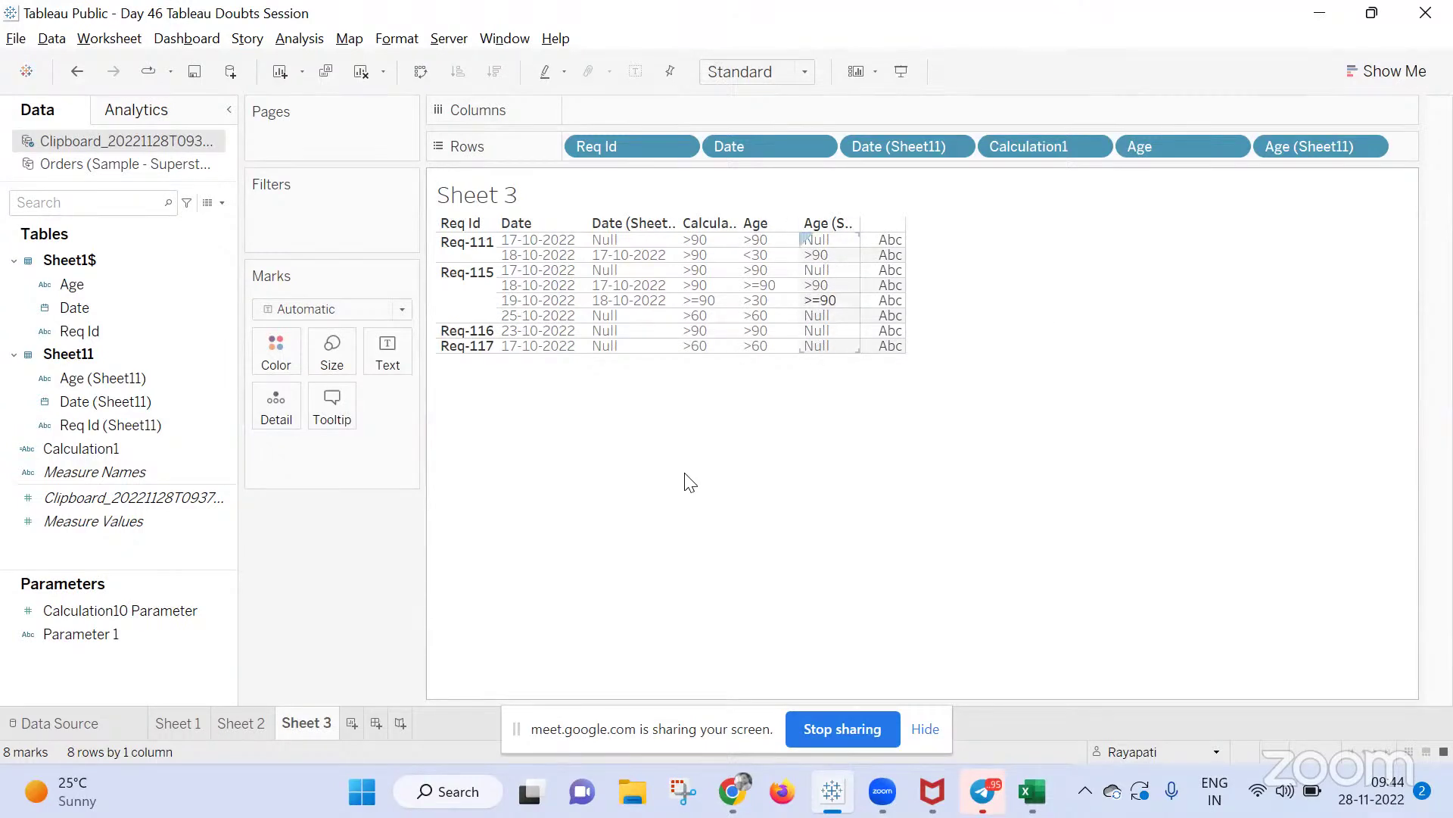
{"action": "left_click", "coordinate": [294, 44]}
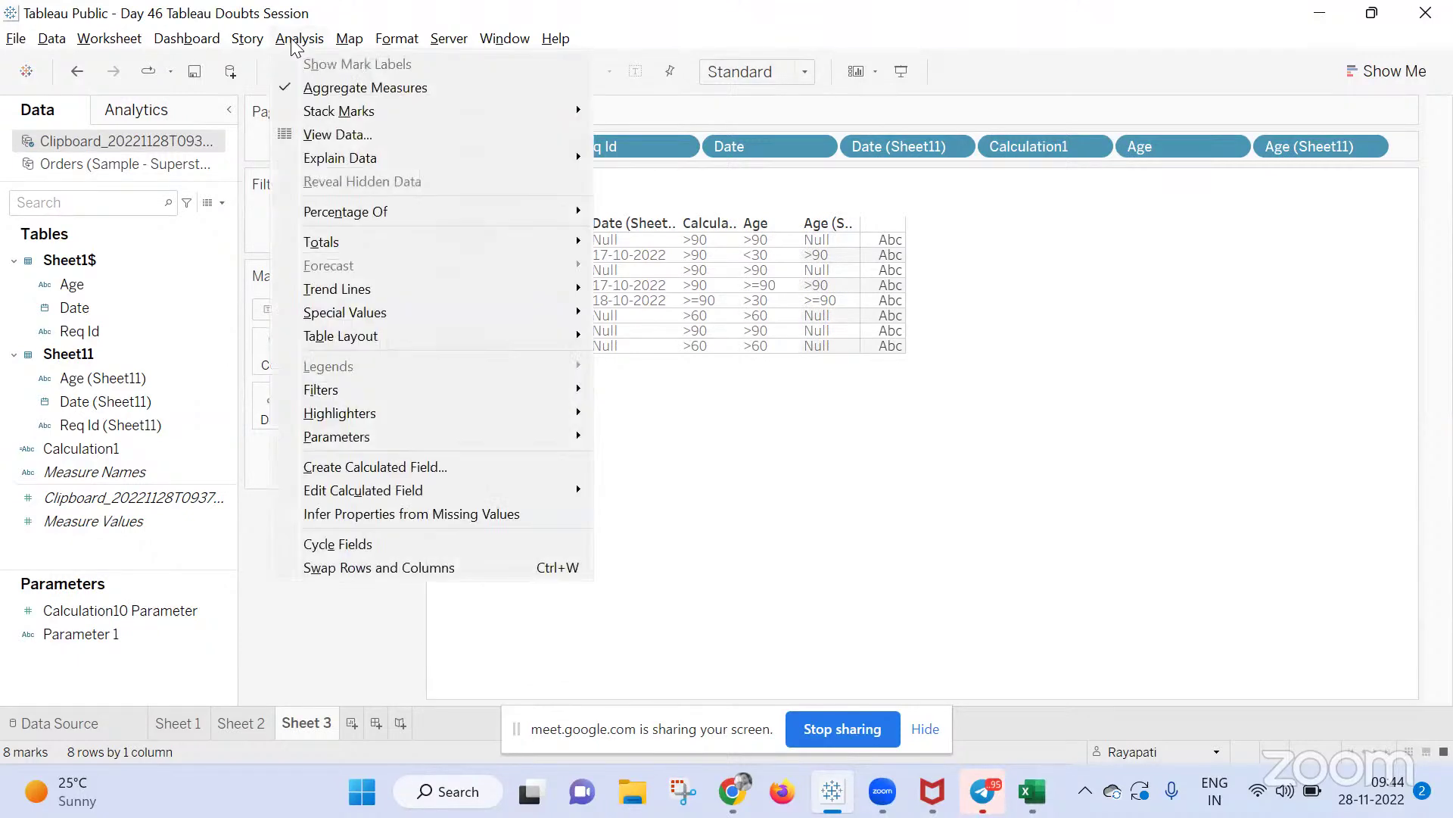
{"action": "left_click", "coordinate": [889, 454]}
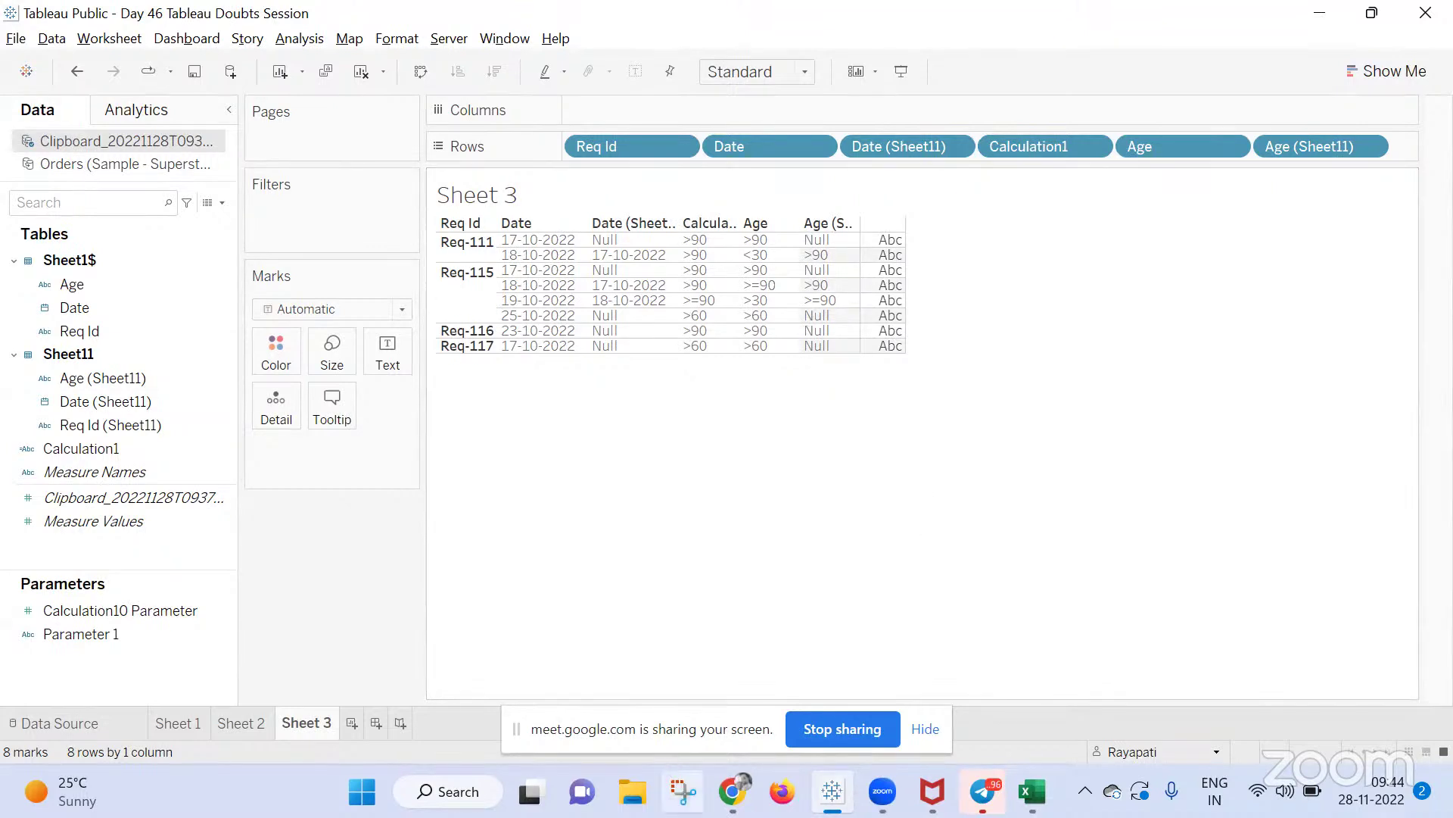
Check the Google Meet call in Chrome, and hide the screen-sharing notice after returning to Tableau
{"action": "mouse_move", "coordinate": [731, 791]}
{"action": "left_click", "coordinate": [654, 674]}
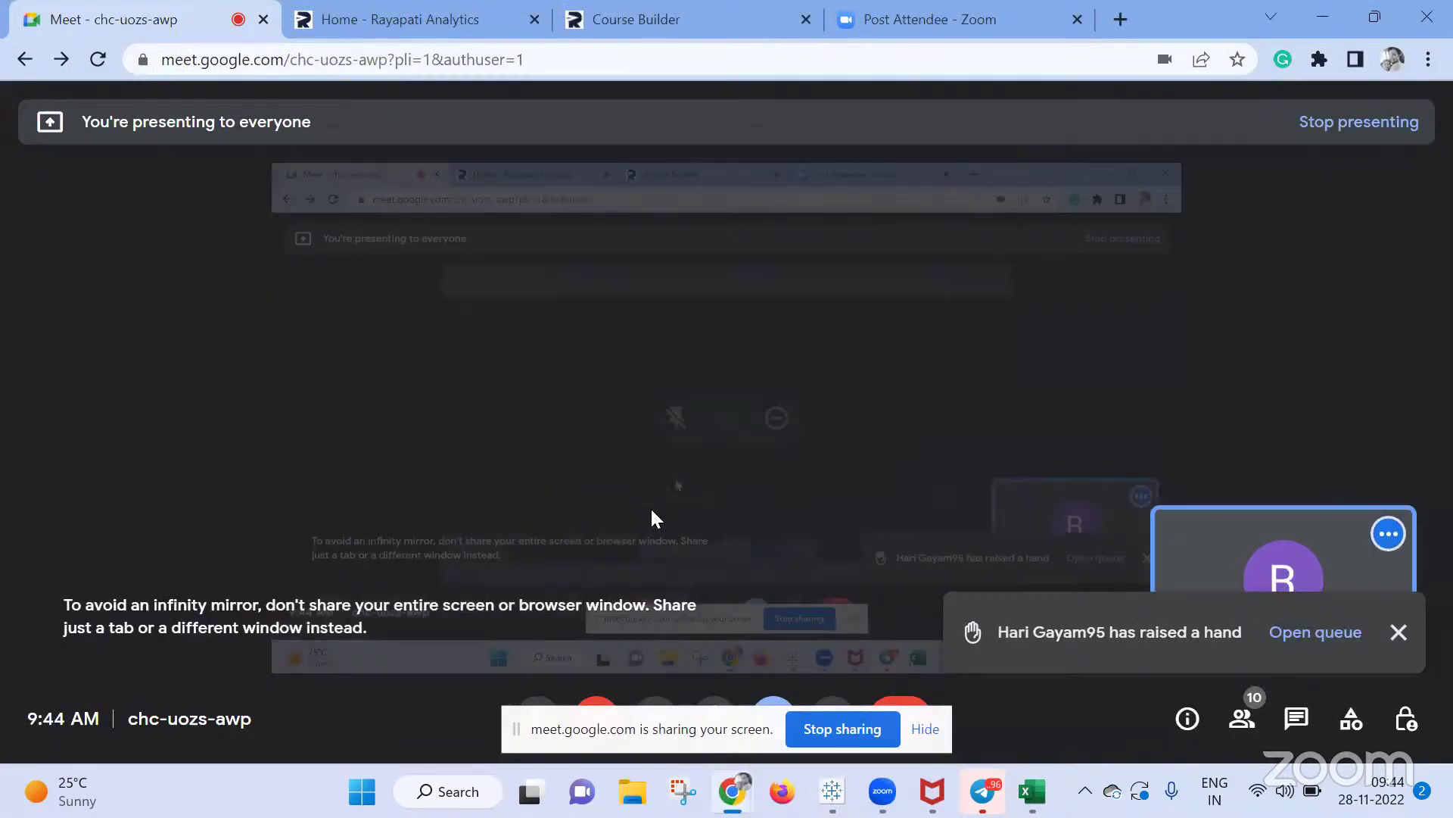
{"action": "left_click", "coordinate": [832, 790]}
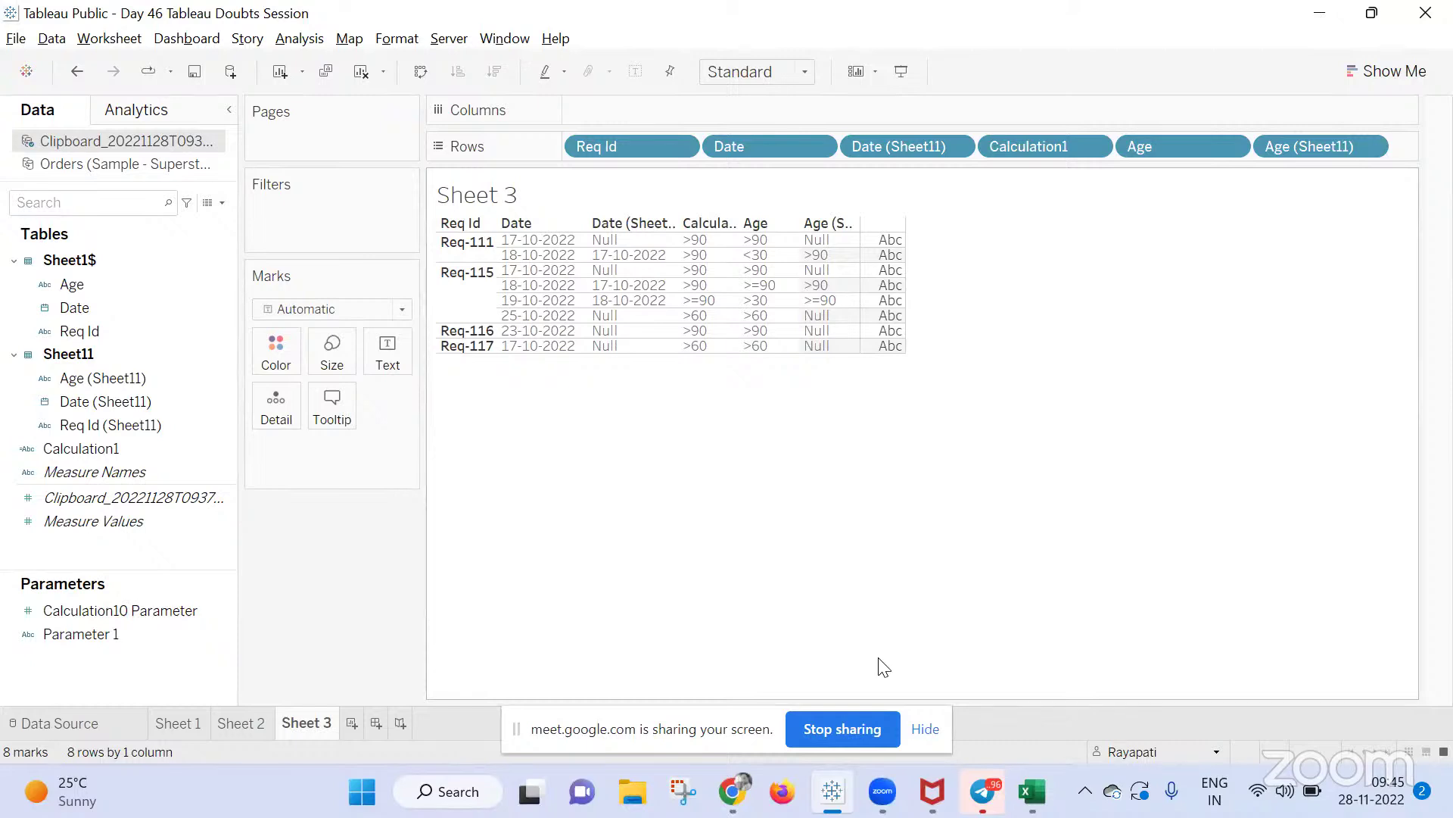
{"action": "left_click", "coordinate": [925, 729]}
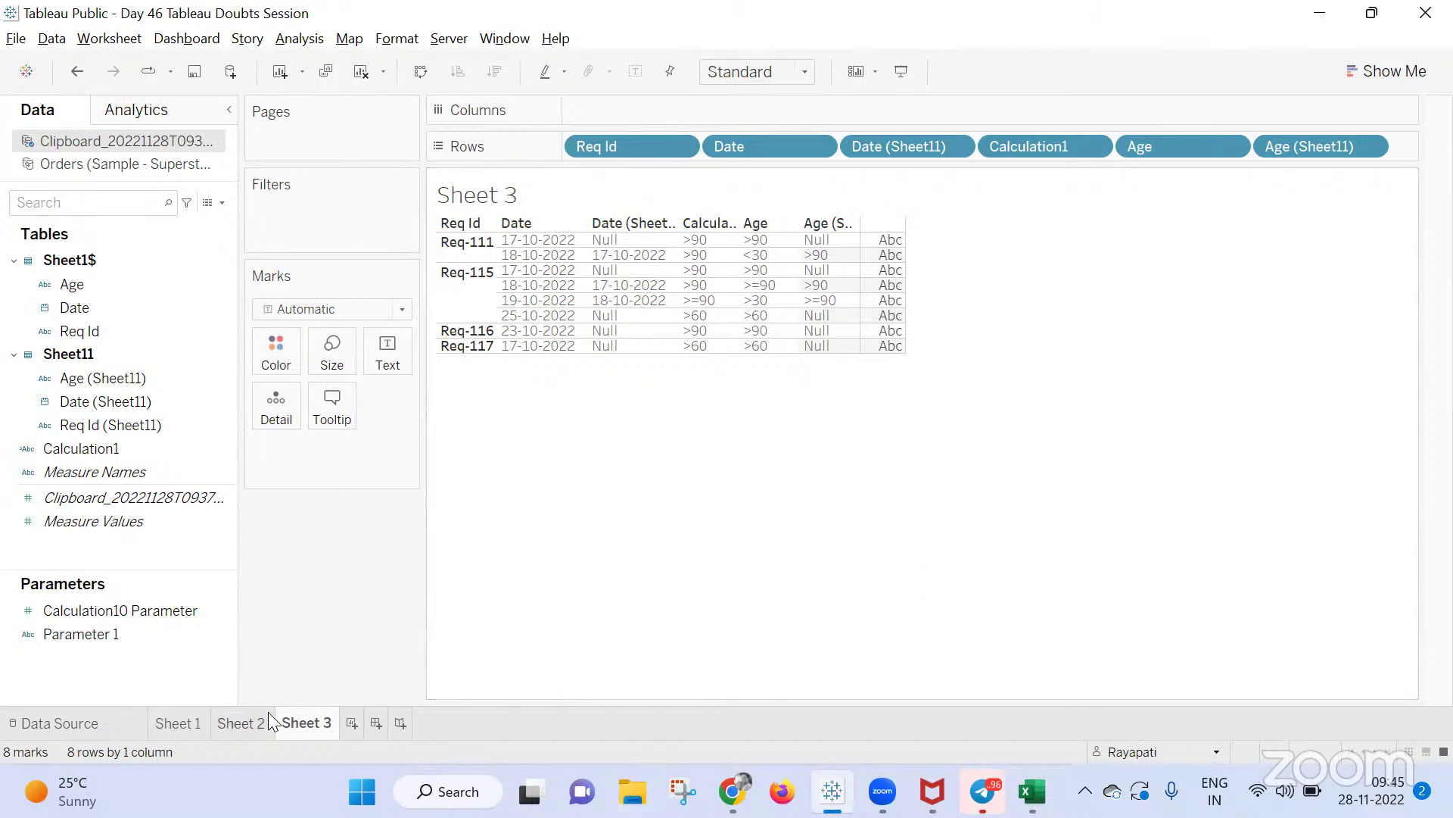
Add a new worksheet and switch it to the Orders (Sample - Superstore) data source
{"action": "left_click", "coordinate": [352, 722]}
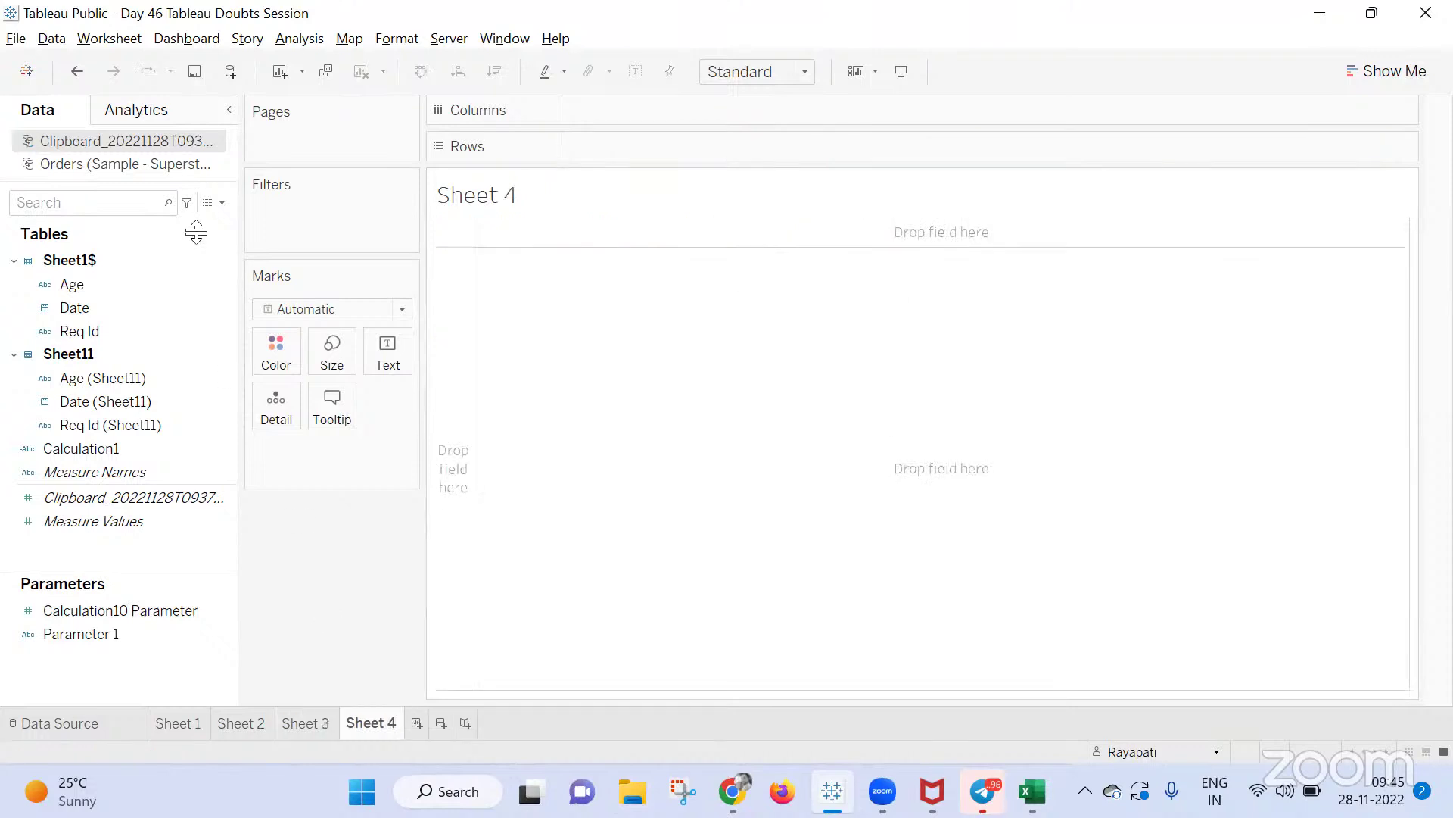
{"action": "left_click", "coordinate": [91, 164]}
Build a bar chart of SUM(Sales) in Columns by Segment in Rows, with the bars coloured by Segment
{"action": "scroll", "coordinate": [78, 515], "scroll_direction": "down", "scroll_amount": 2}
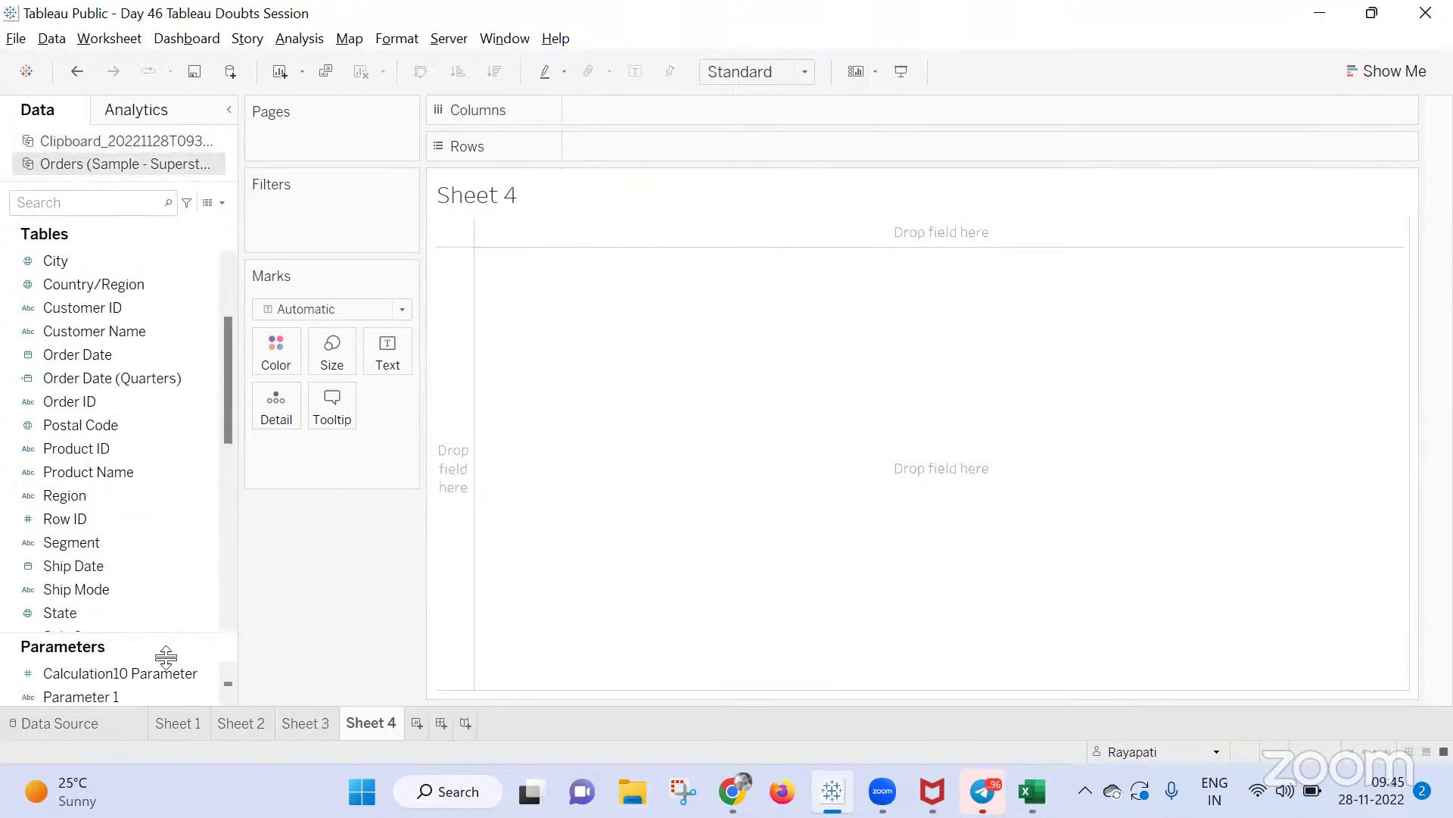
{"action": "left_click_drag", "start_coordinate": [75, 542], "coordinate": [715, 137]}
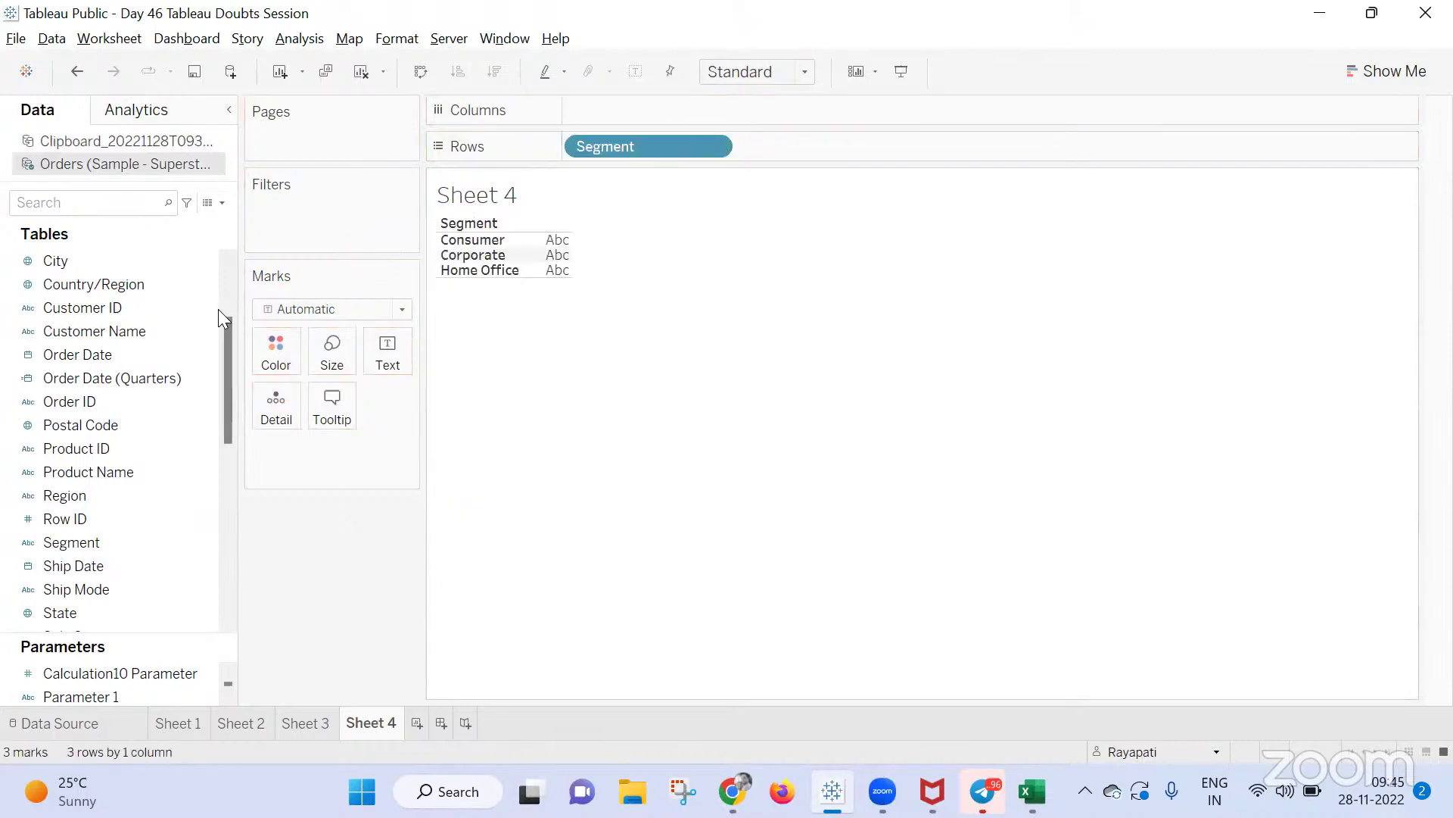
{"action": "left_click_drag", "start_coordinate": [50, 542], "coordinate": [280, 355]}
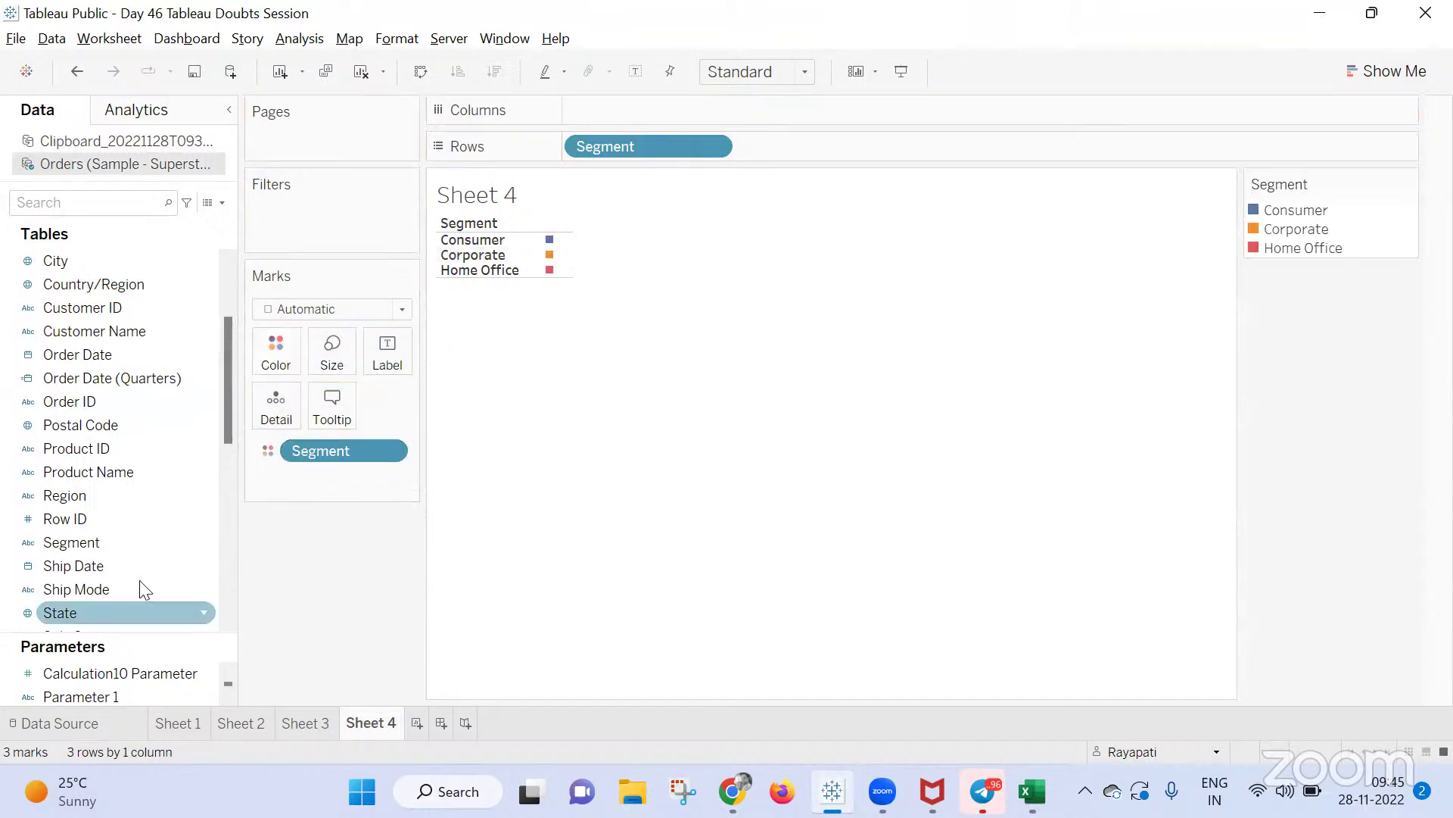
{"action": "scroll", "coordinate": [78, 598], "scroll_direction": "down", "scroll_amount": 3}
{"action": "scroll", "coordinate": [76, 583], "scroll_direction": "down", "scroll_amount": 2}
{"action": "mouse_move", "coordinate": [90, 613]}
{"action": "left_mouse_down"}
{"action": "mouse_move", "coordinate": [646, 87]}
{"action": "mouse_move", "coordinate": [712, 110]}
{"action": "mouse_move", "coordinate": [678, 115]}
{"action": "left_mouse_up"}
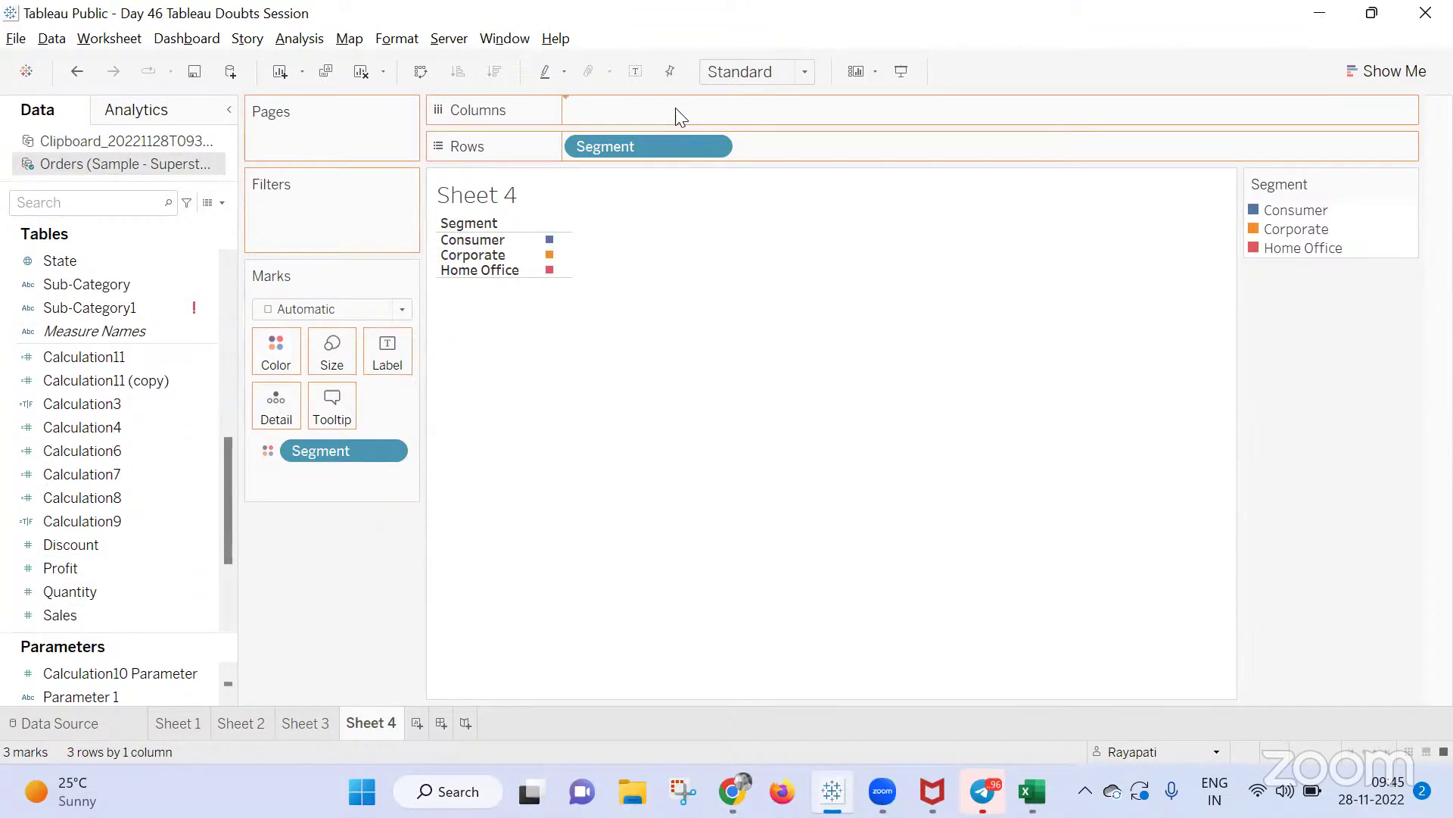
Show the Segment filter and remove Segment from Rows so the Sales bar is stacked
{"action": "right_click", "coordinate": [587, 142]}
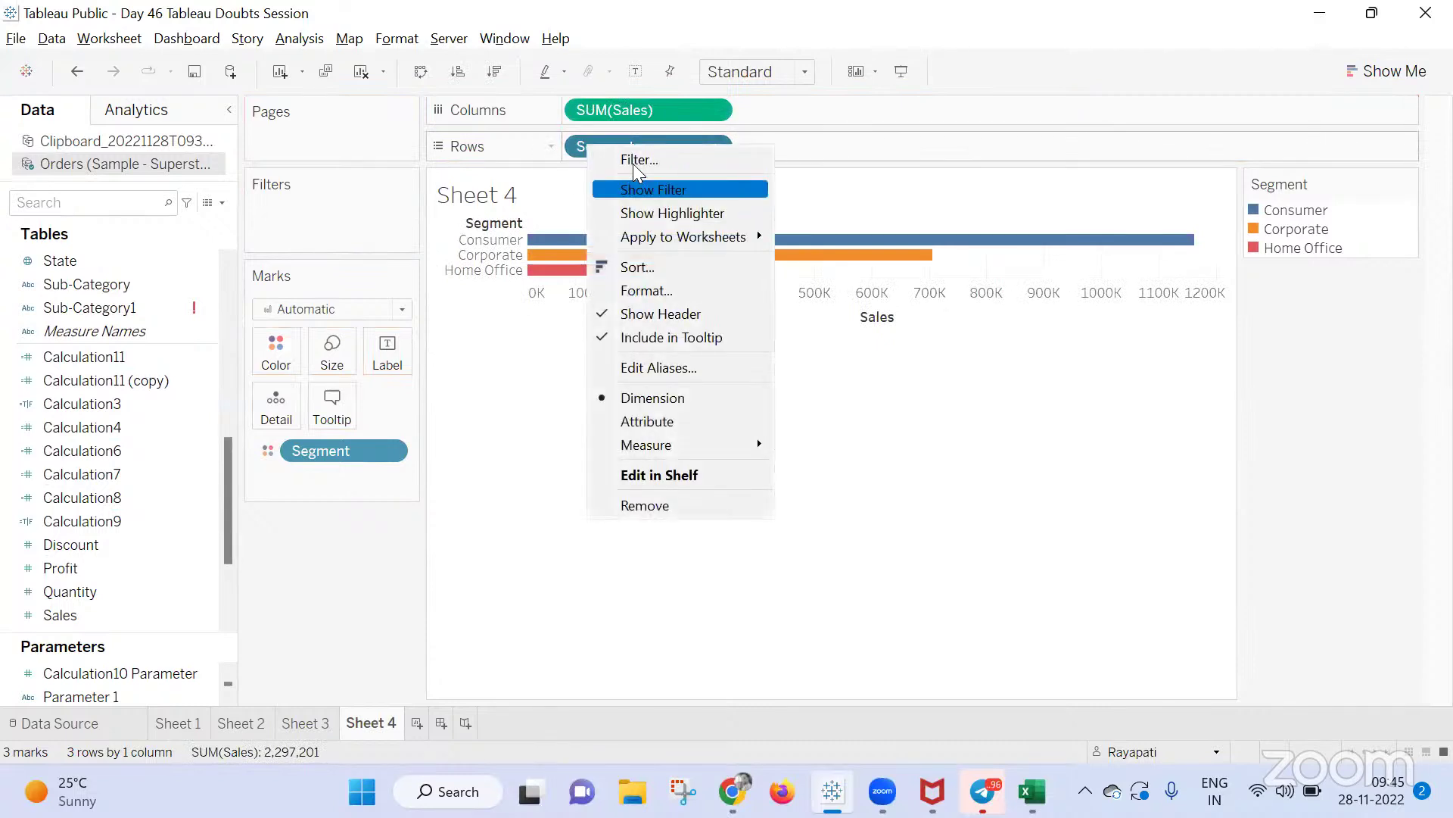
{"action": "left_click", "coordinate": [636, 188]}
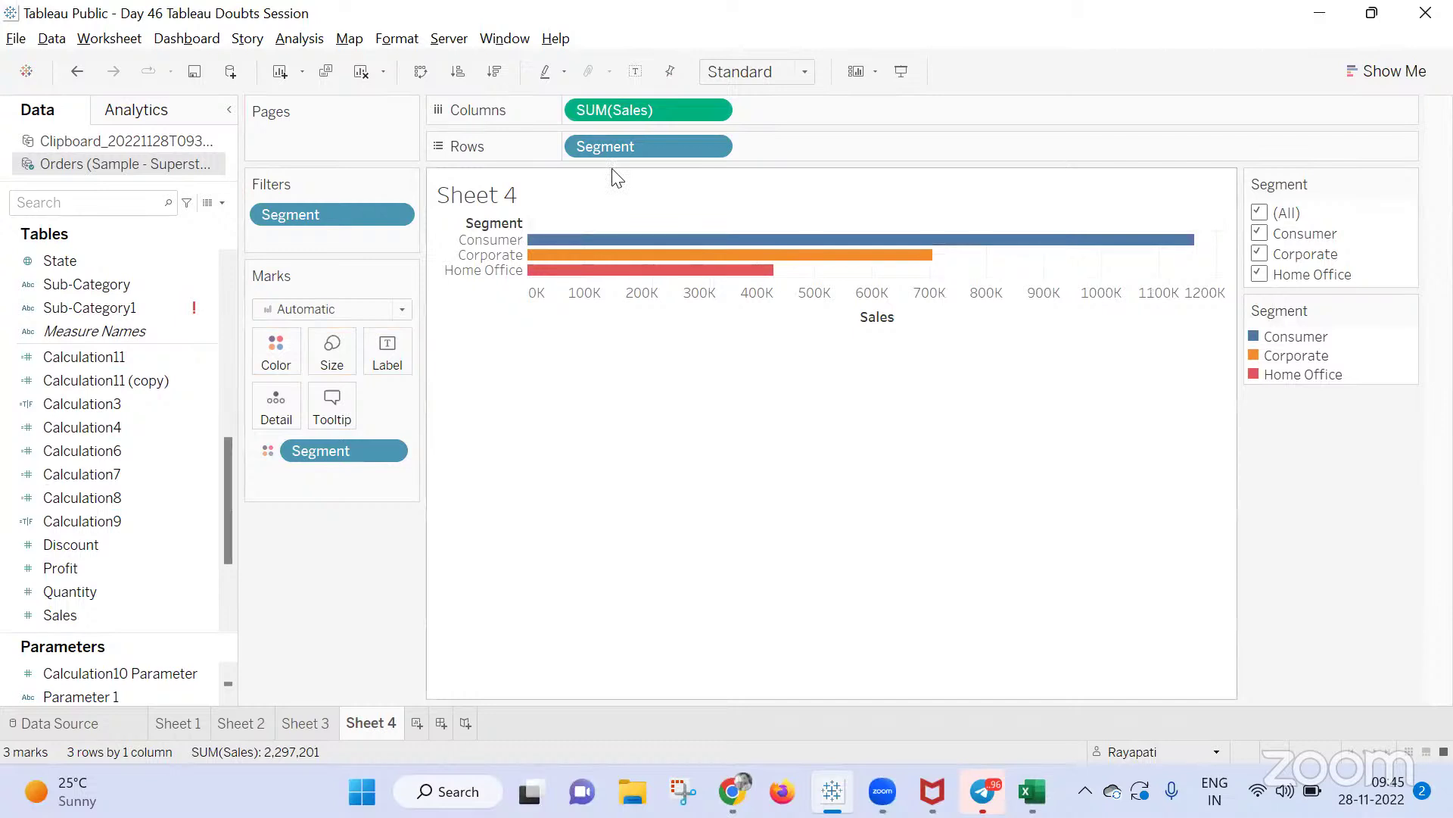
{"action": "left_click_drag", "start_coordinate": [612, 147], "coordinate": [647, 141]}
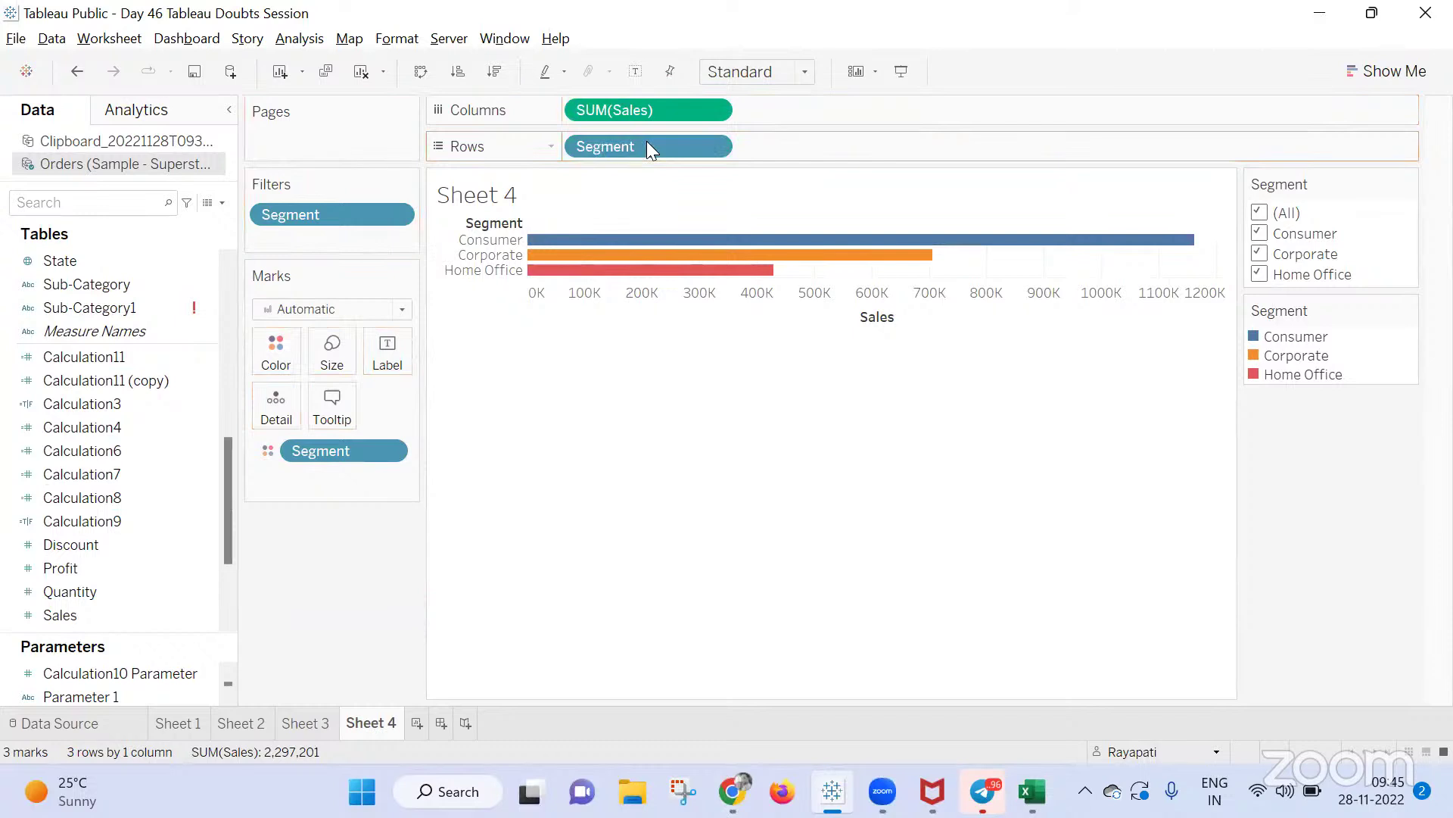
{"action": "left_click_drag", "start_coordinate": [620, 139], "coordinate": [330, 529]}
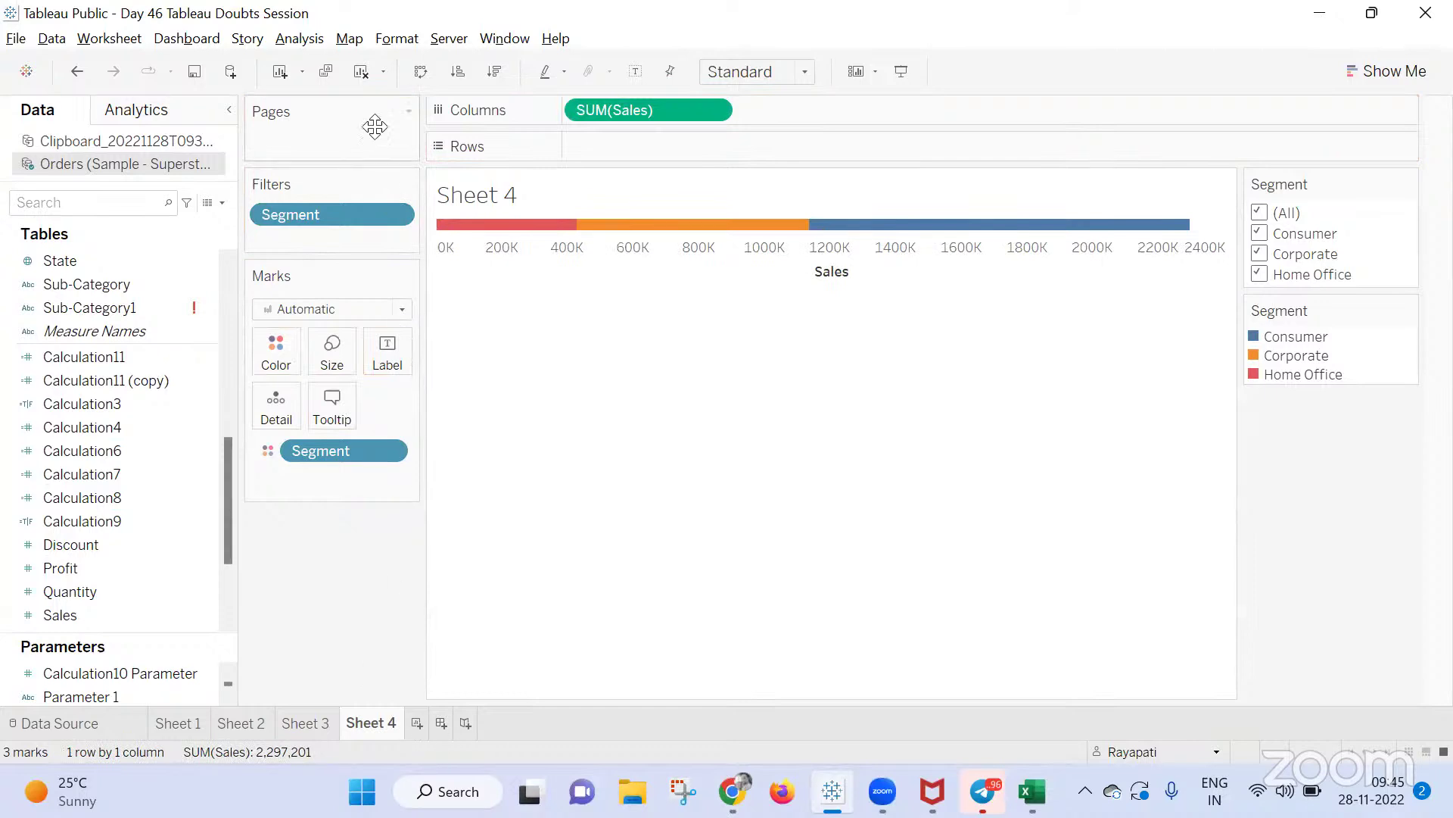
Clear the worksheet and chart SUM(Sales) by Sub-Category in Rows, with the bars coloured by Sub-Category
{"action": "left_click", "coordinate": [361, 71]}
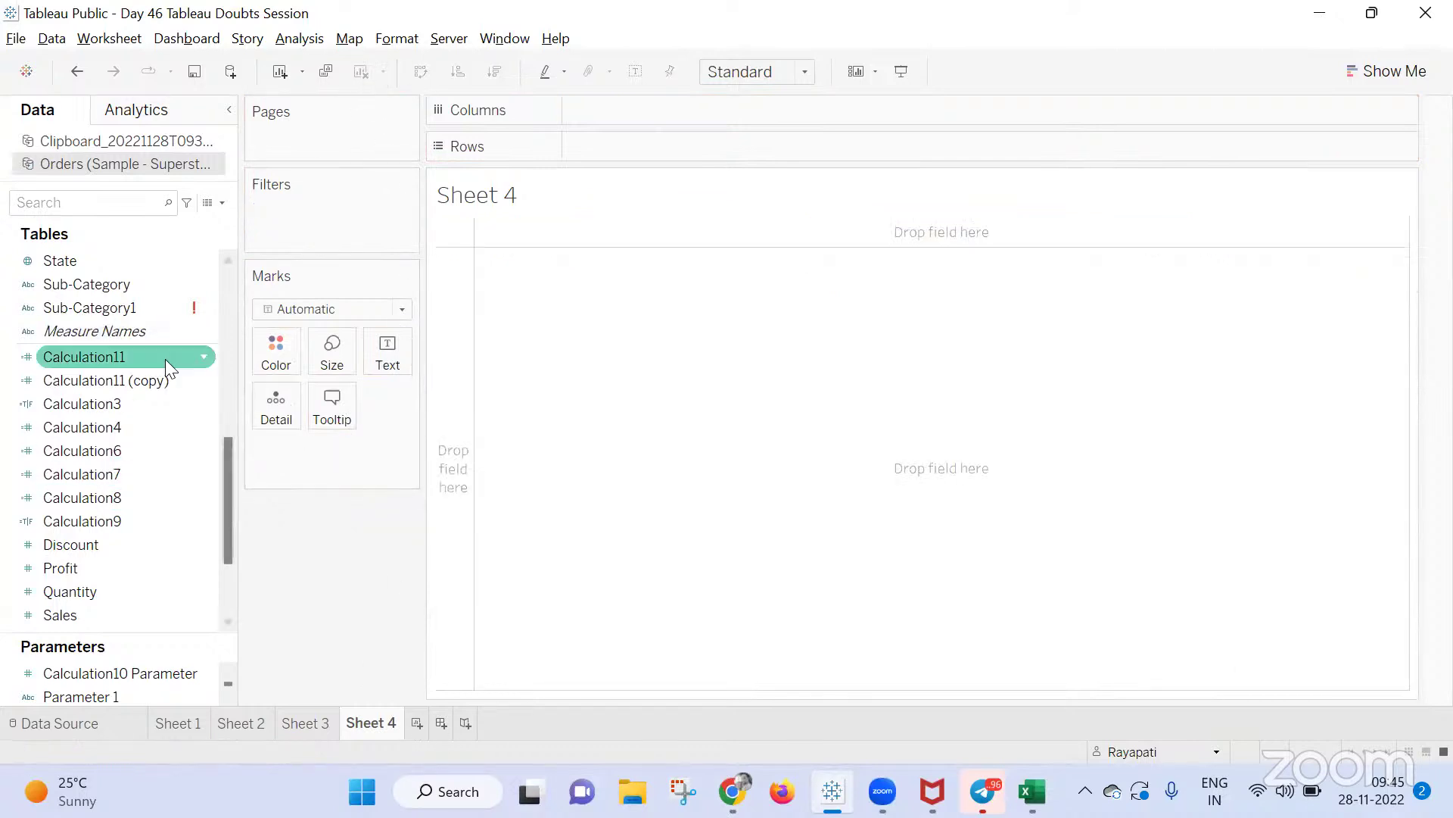
{"action": "scroll", "coordinate": [201, 379], "scroll_direction": "up", "scroll_amount": 2}
{"action": "left_click_drag", "start_coordinate": [88, 426], "coordinate": [665, 149]}
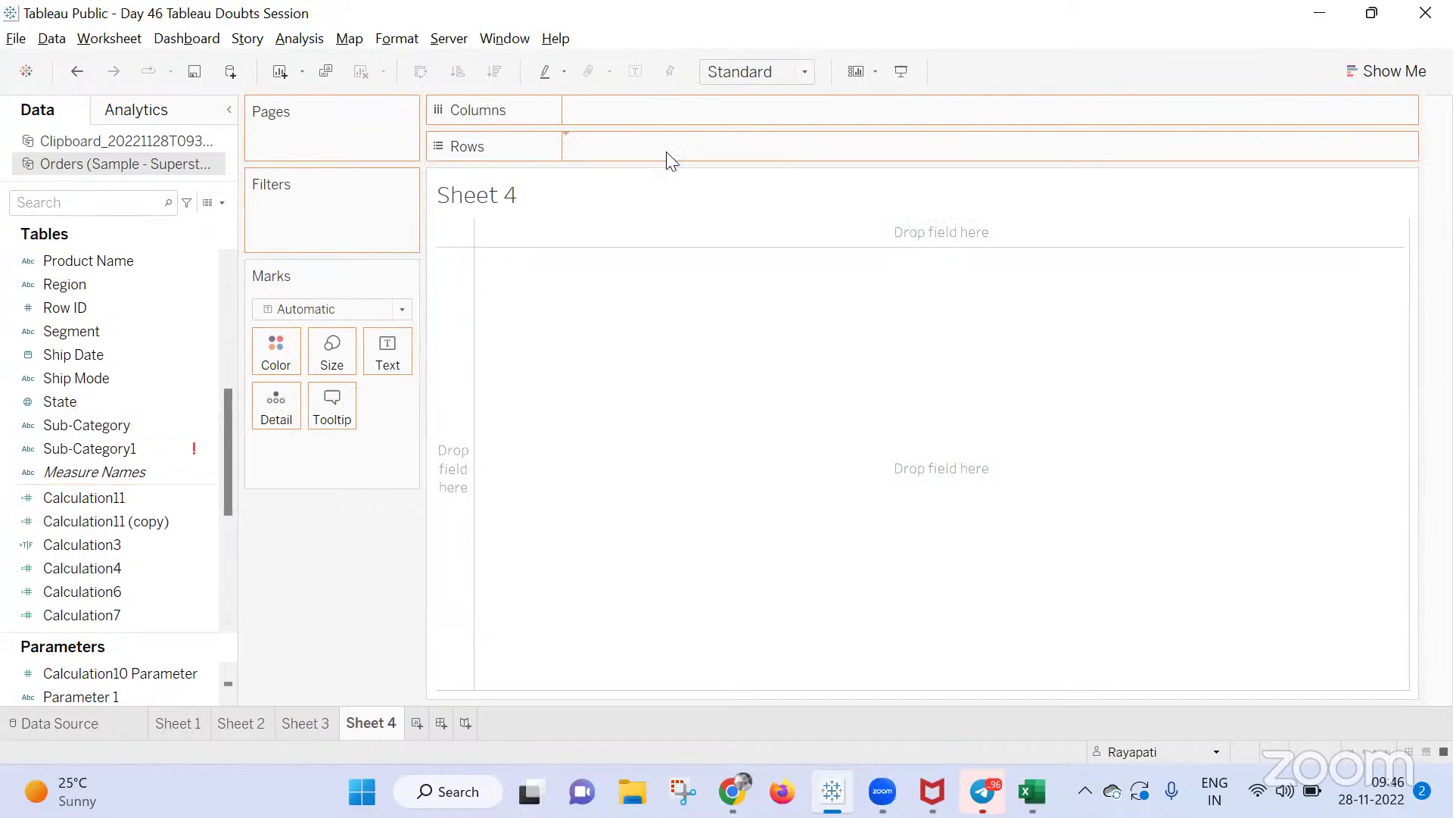
{"action": "scroll", "coordinate": [97, 386], "scroll_direction": "down", "scroll_amount": 4}
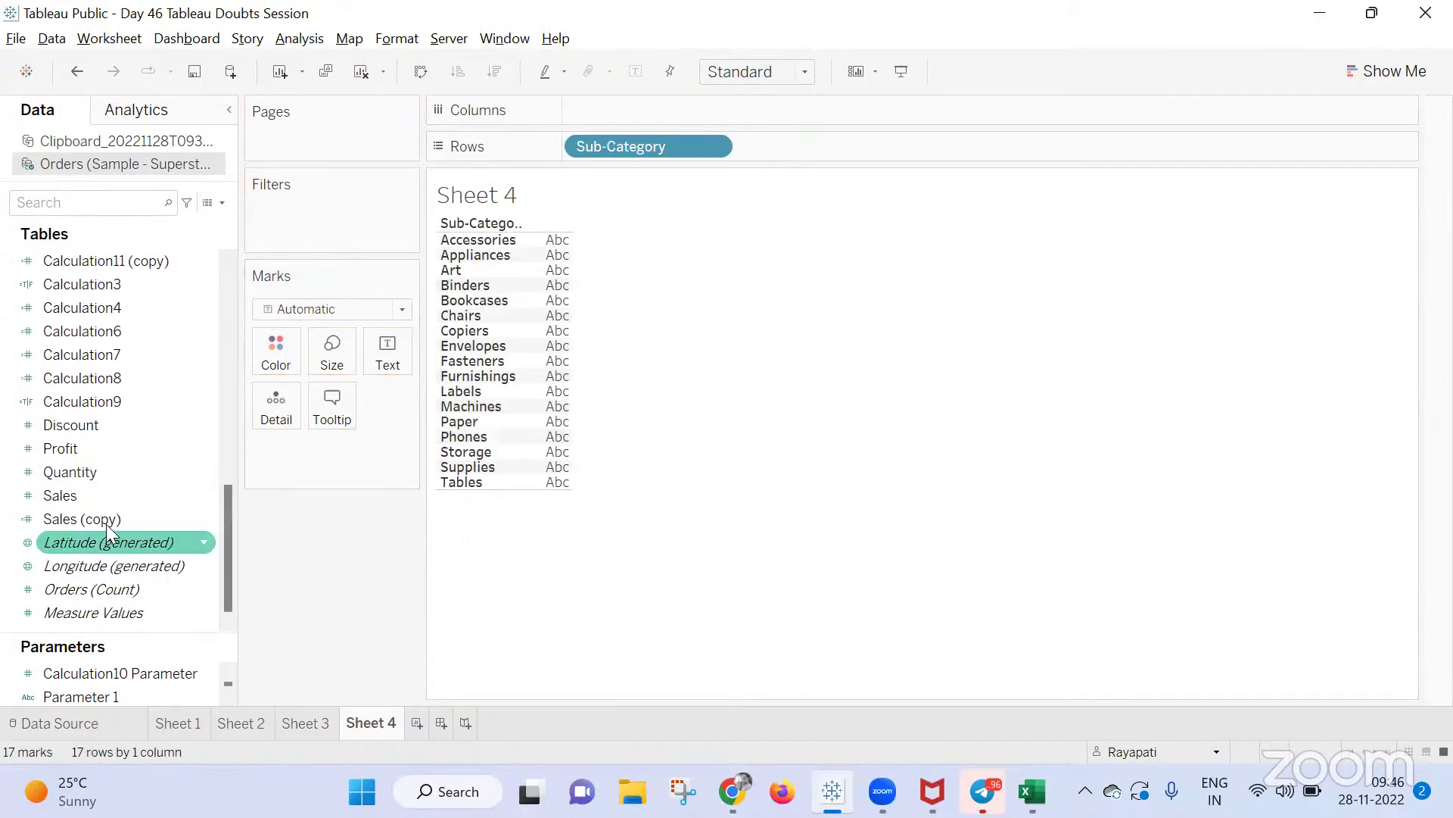
{"action": "left_click_drag", "start_coordinate": [113, 493], "coordinate": [673, 106]}
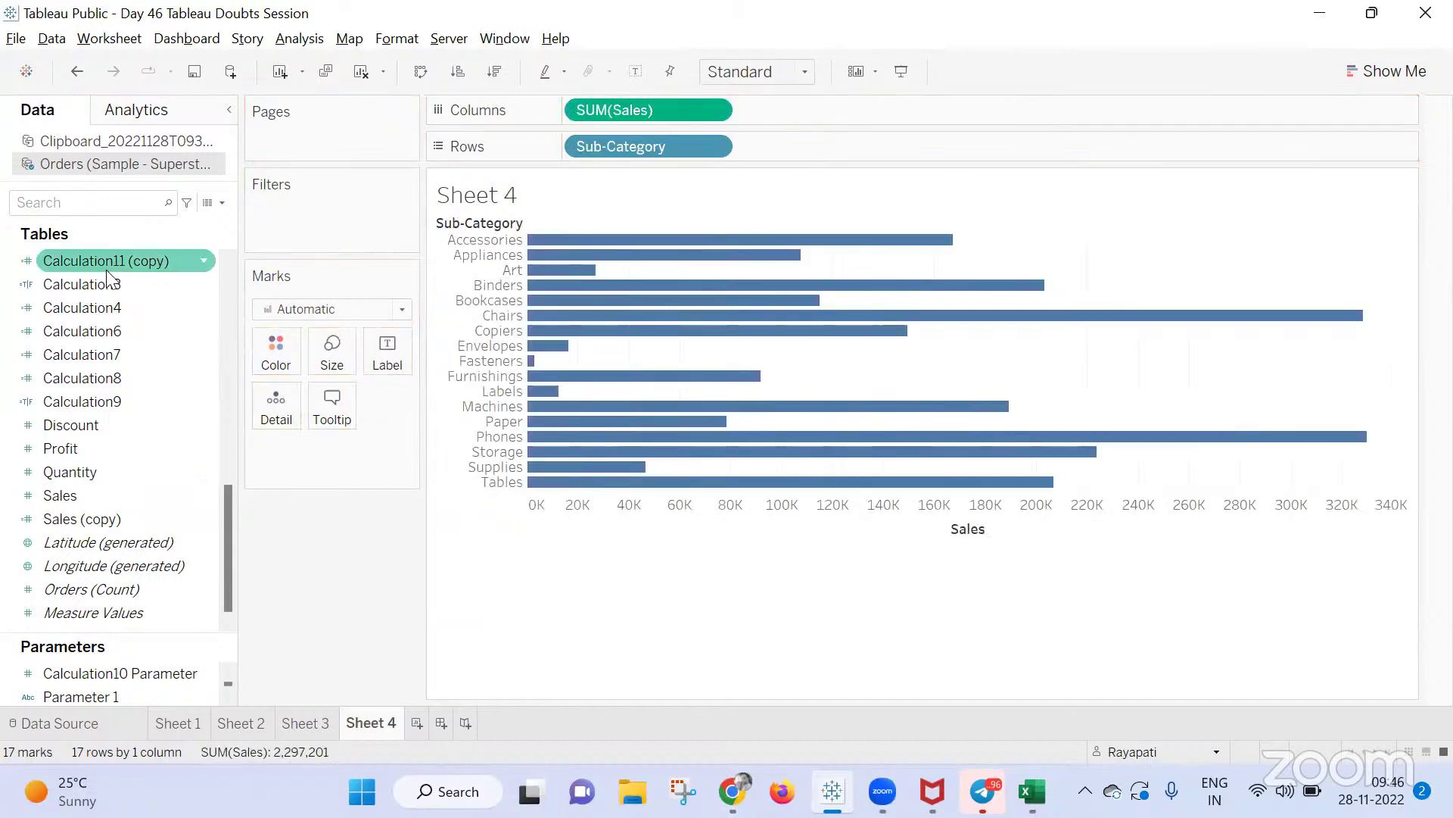
{"action": "scroll", "coordinate": [110, 363], "scroll_direction": "up", "scroll_amount": 4}
{"action": "left_click_drag", "start_coordinate": [164, 470], "coordinate": [292, 361]}
Add State as a filter with all values selected and show its filter control beside the chart
{"action": "scroll", "coordinate": [173, 469], "scroll_direction": "up", "scroll_amount": 5}
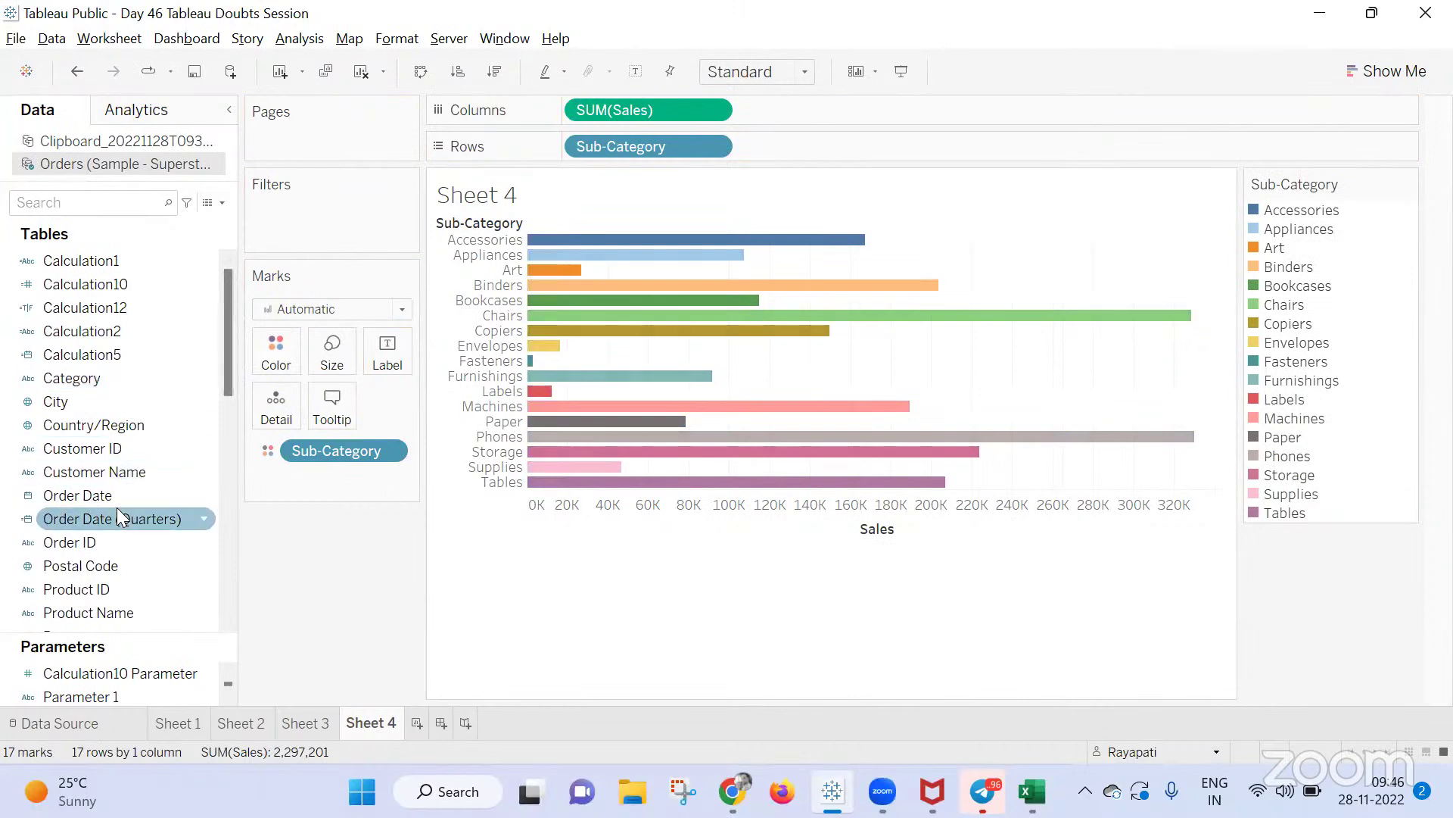
{"action": "scroll", "coordinate": [118, 542], "scroll_direction": "down", "scroll_amount": 1}
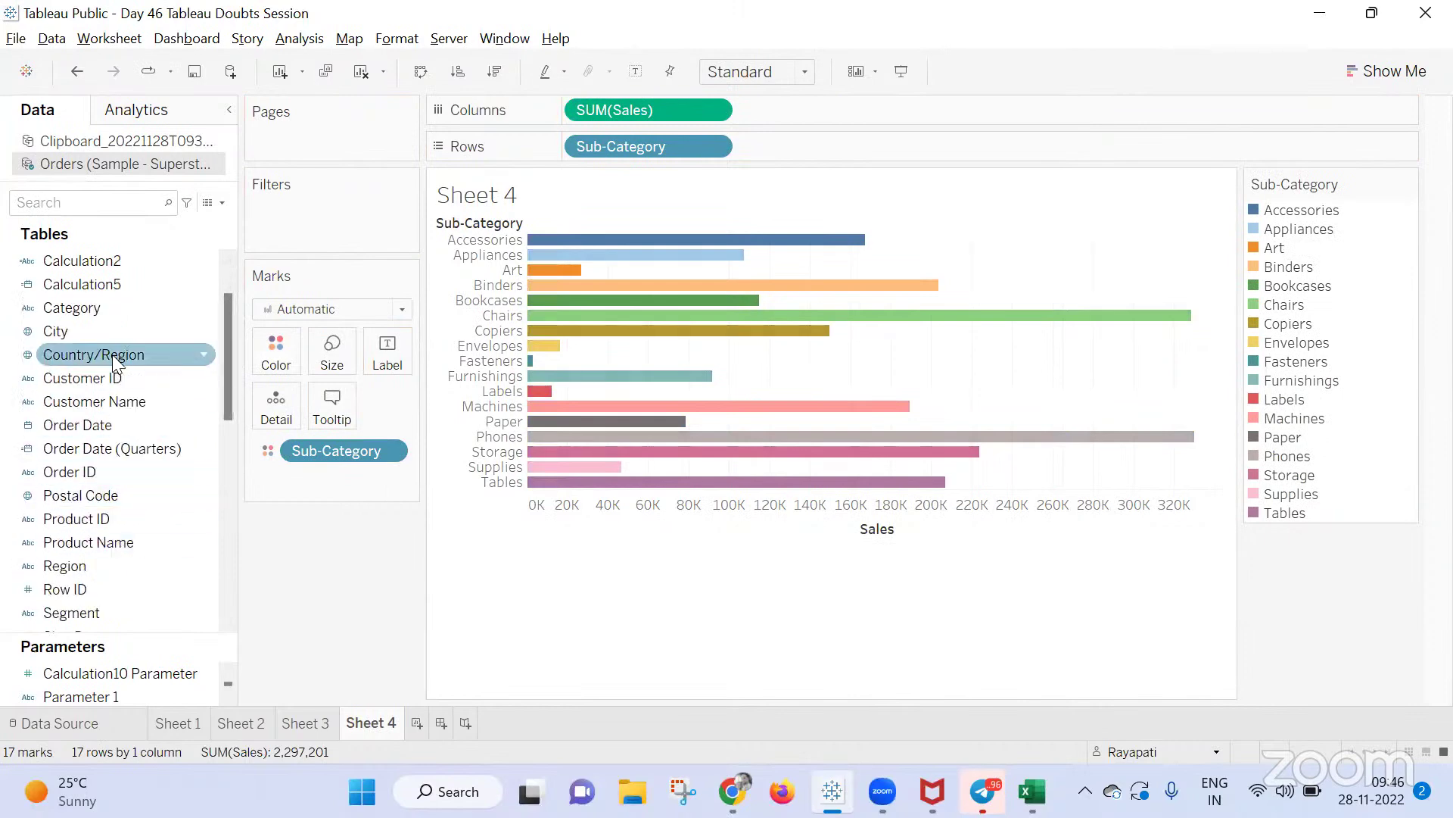
{"action": "scroll", "coordinate": [83, 560], "scroll_direction": "down", "scroll_amount": 1}
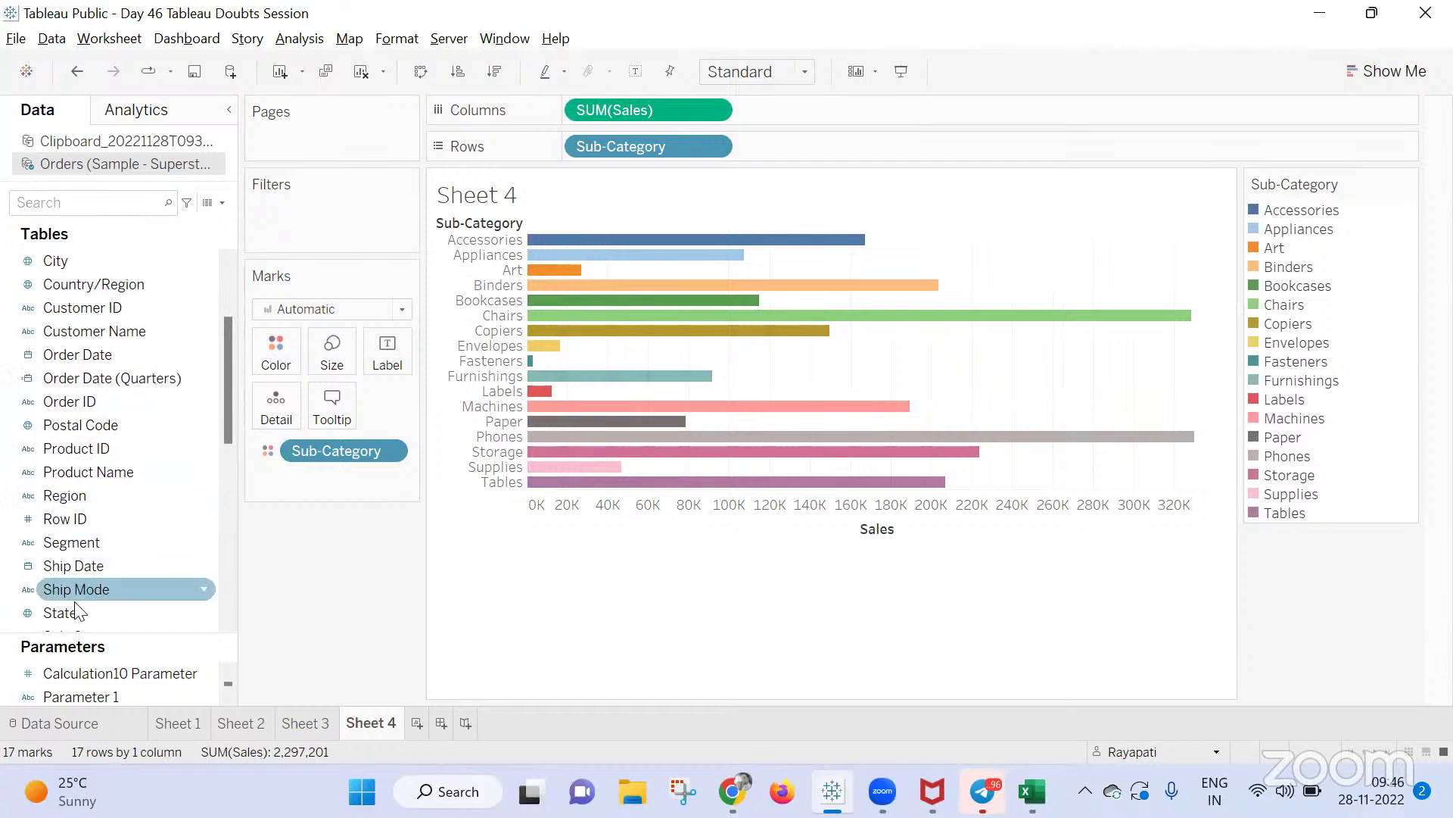
{"action": "left_click_drag", "start_coordinate": [76, 612], "coordinate": [371, 221]}
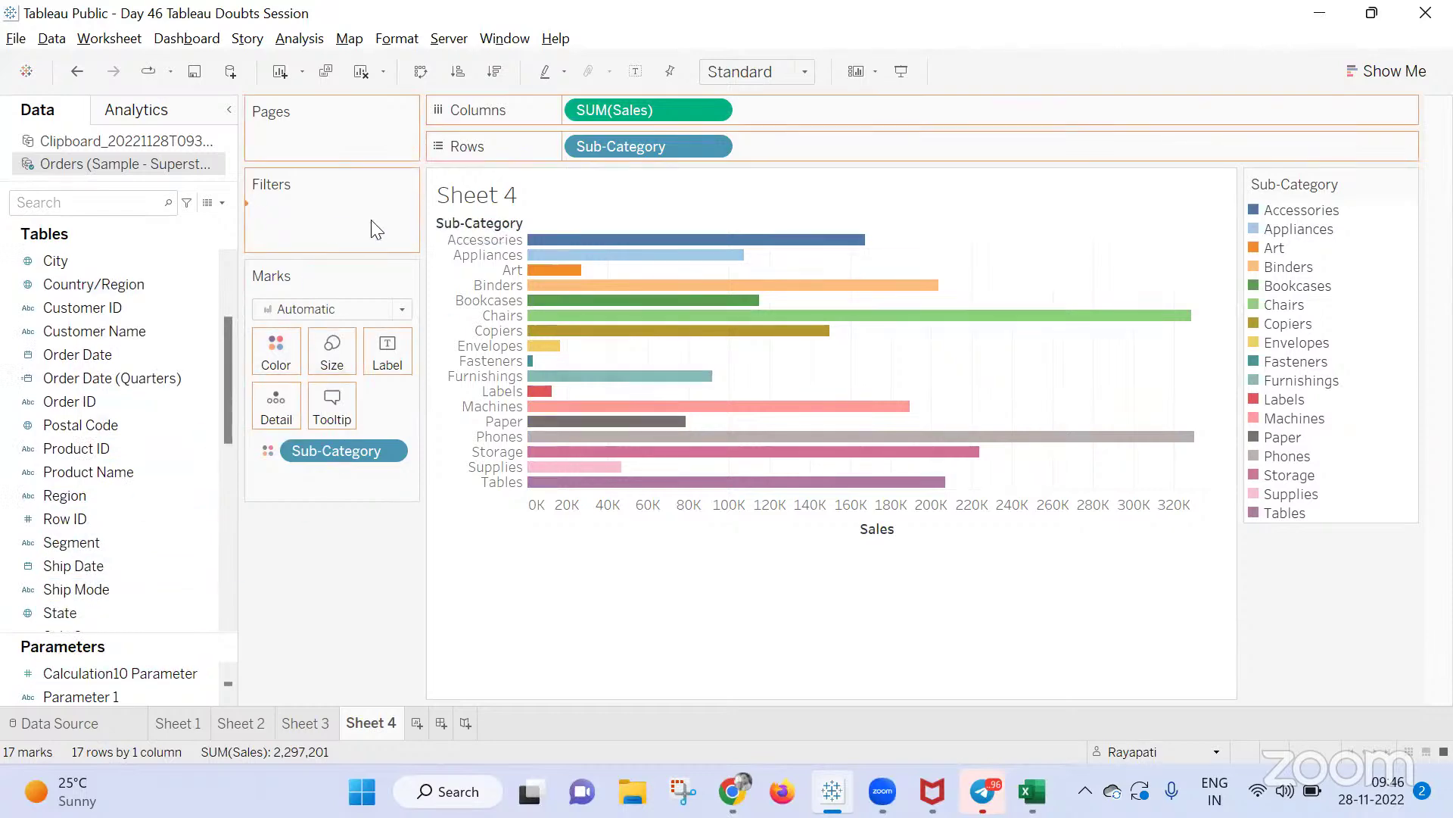
{"action": "left_click", "coordinate": [597, 480]}
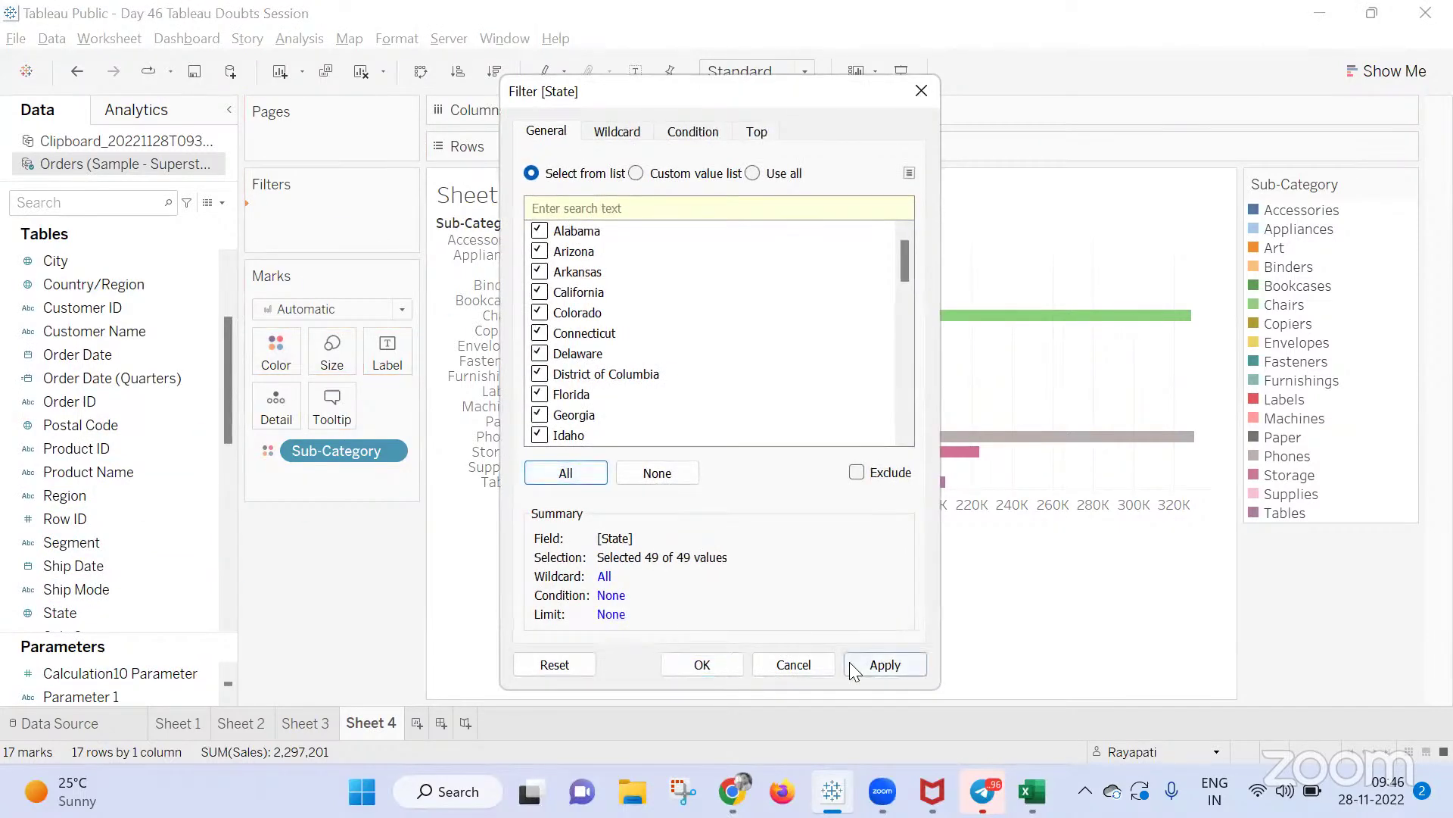
{"action": "left_click", "coordinate": [883, 664]}
{"action": "left_click", "coordinate": [712, 664]}
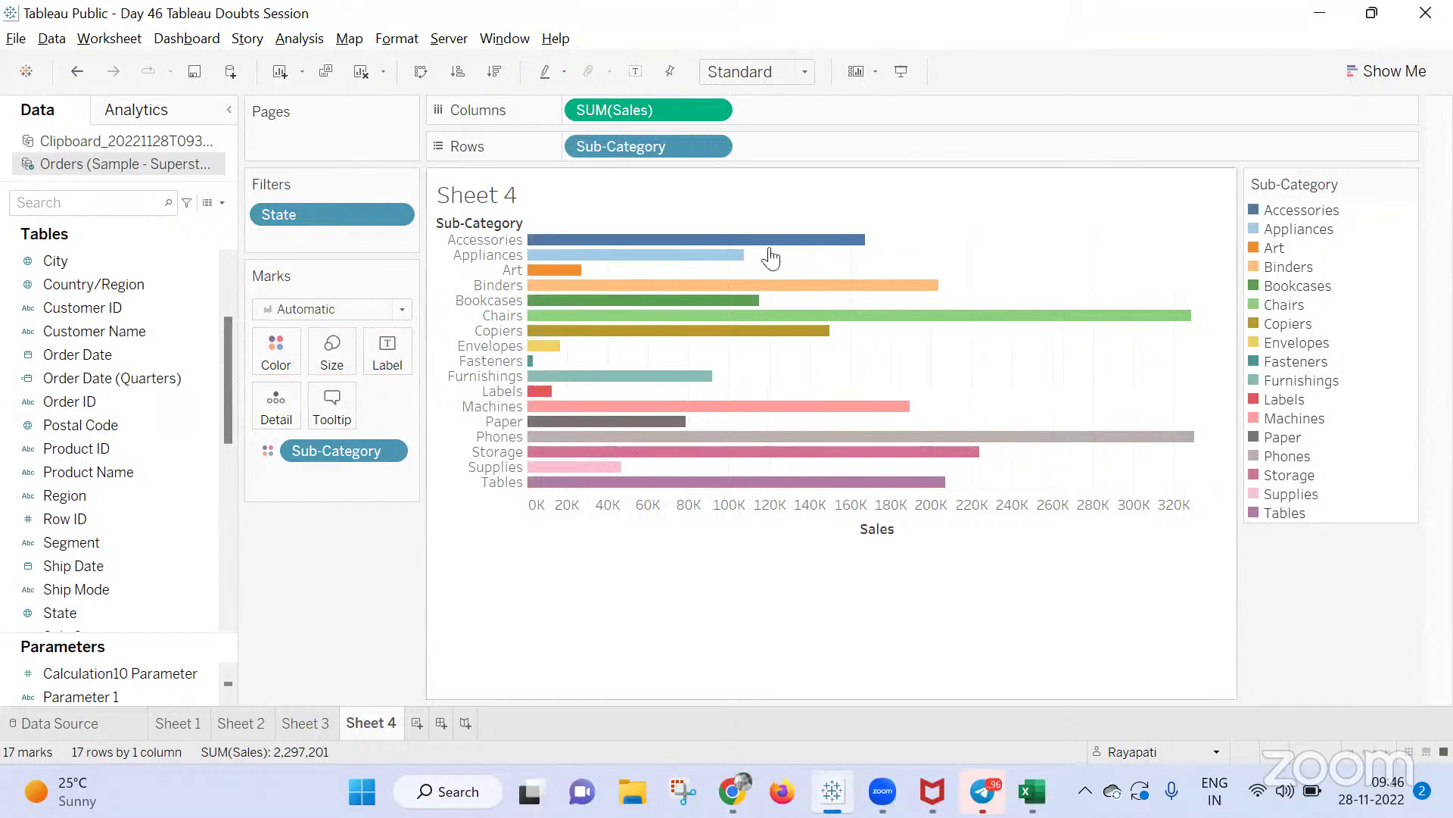
{"action": "right_click", "coordinate": [302, 218]}
{"action": "left_click", "coordinate": [352, 261]}
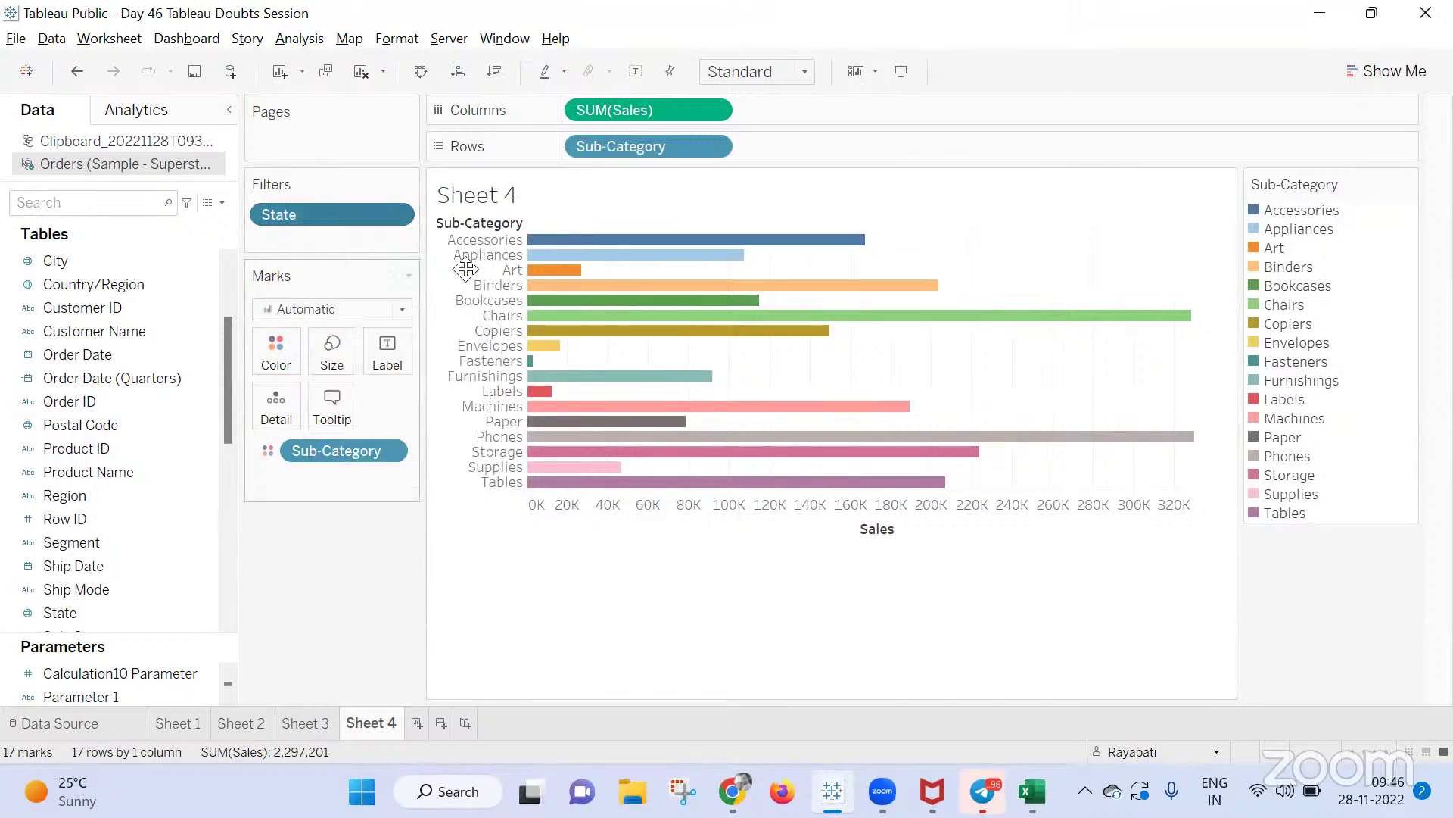
Deselect all states in the State filter and keep only Alabama
{"action": "left_click", "coordinate": [1260, 215]}
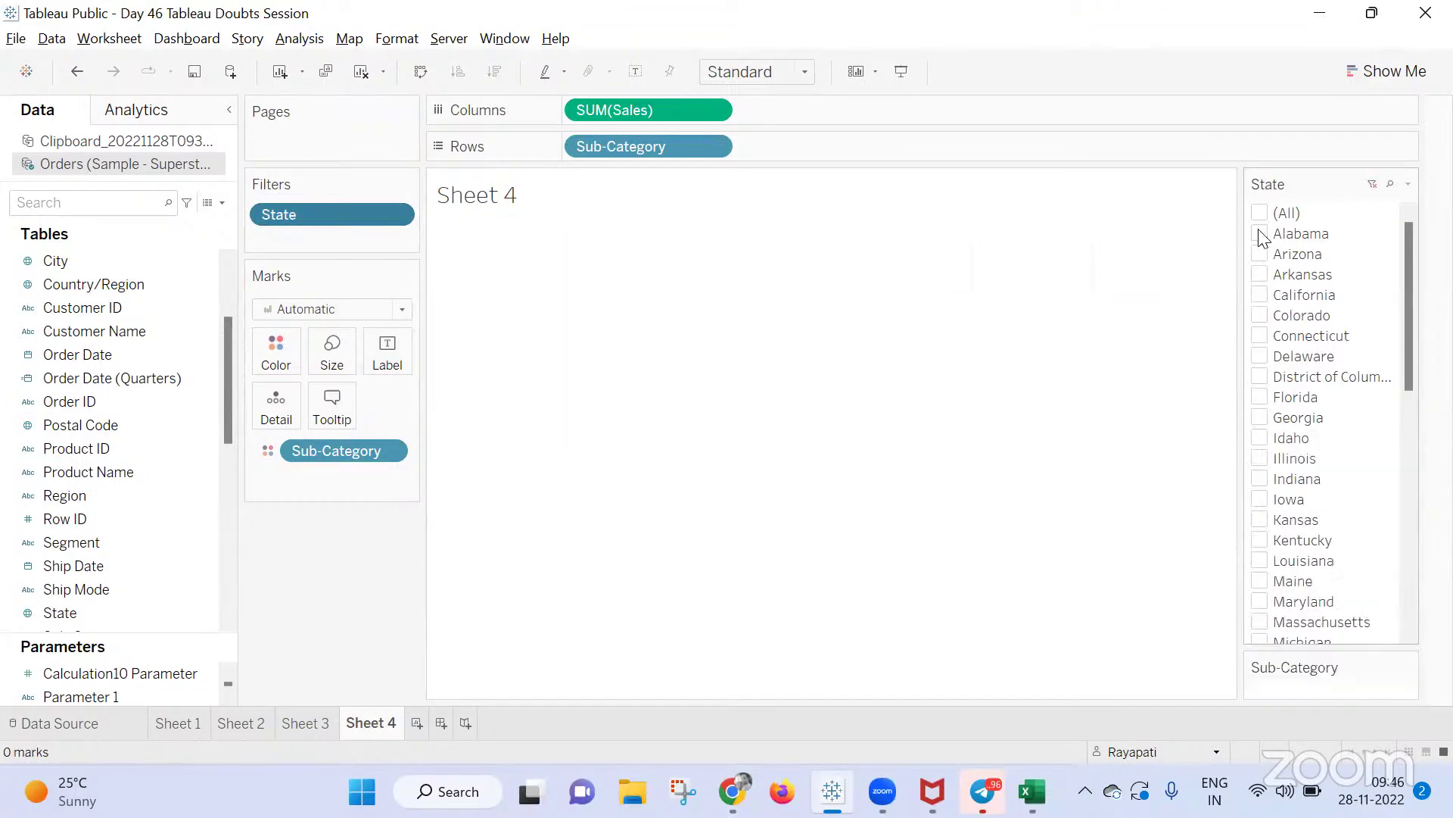
{"action": "left_click", "coordinate": [1260, 233]}
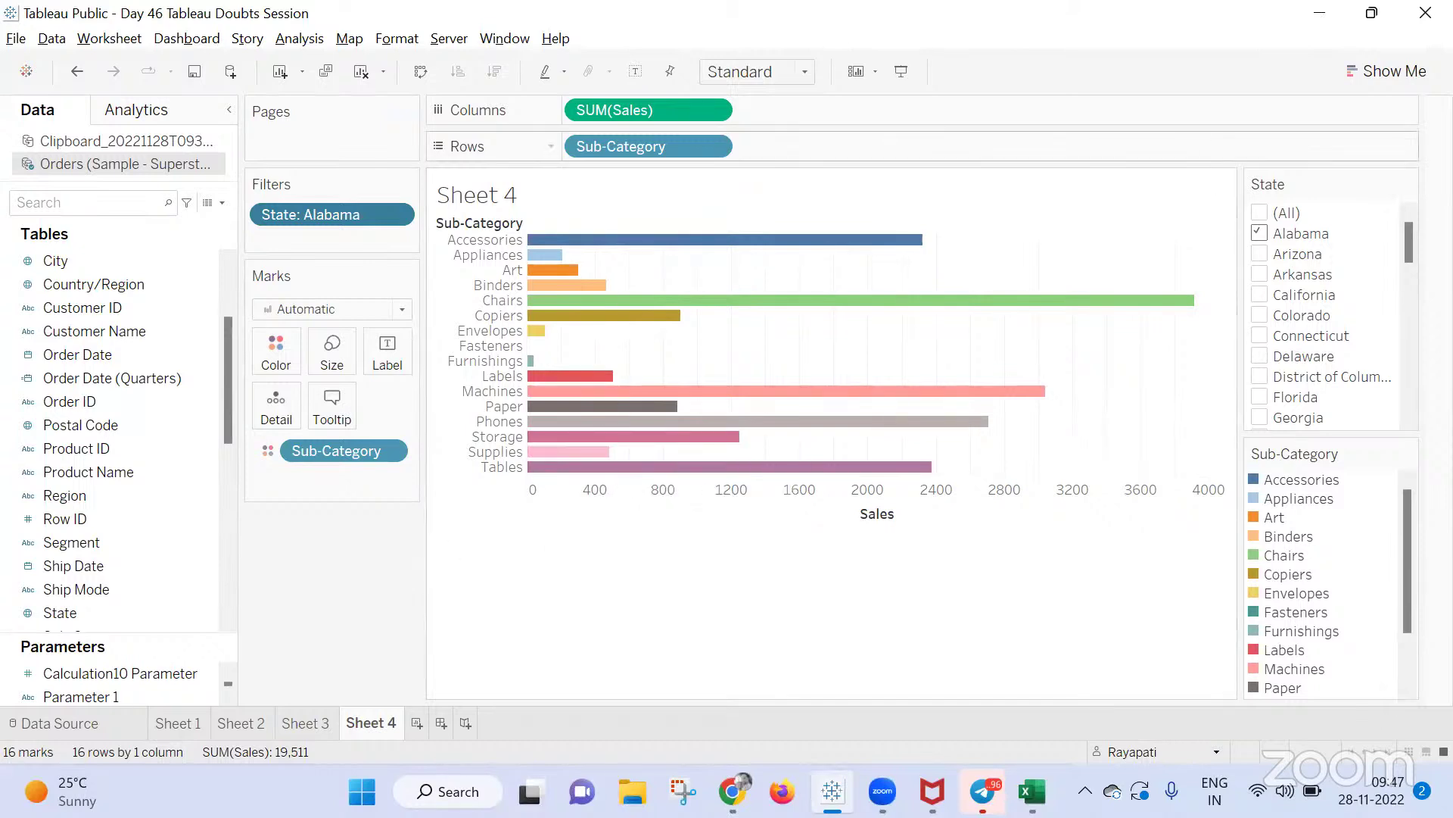
{"action": "left_click", "coordinate": [1380, 176]}
Replace Sub-Category with Customer Name in Rows, adding all members, and colour the bars by Customer Name
{"action": "left_click_drag", "start_coordinate": [627, 143], "coordinate": [333, 586]}
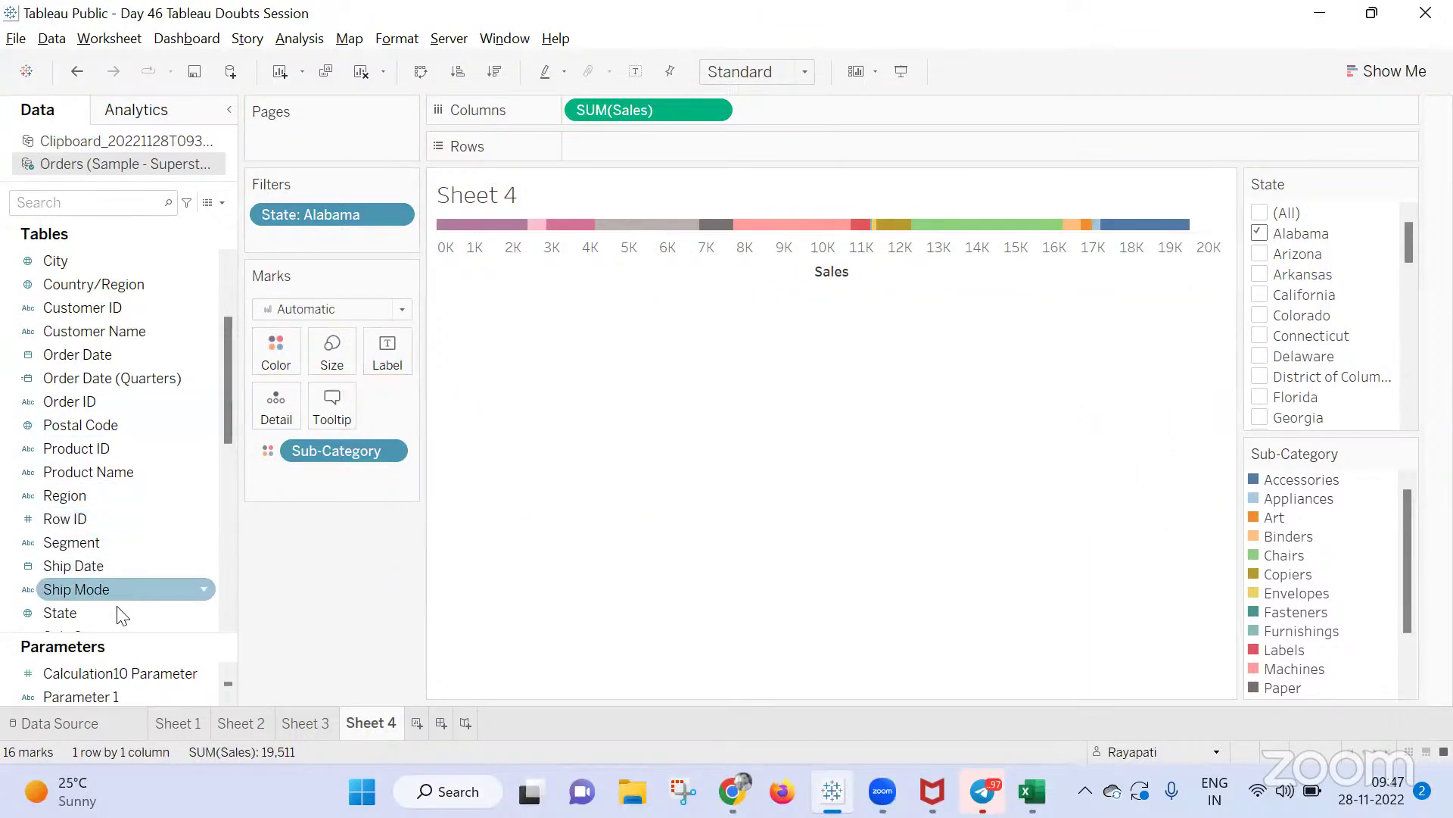
{"action": "scroll", "coordinate": [118, 561], "scroll_direction": "up", "scroll_amount": 2}
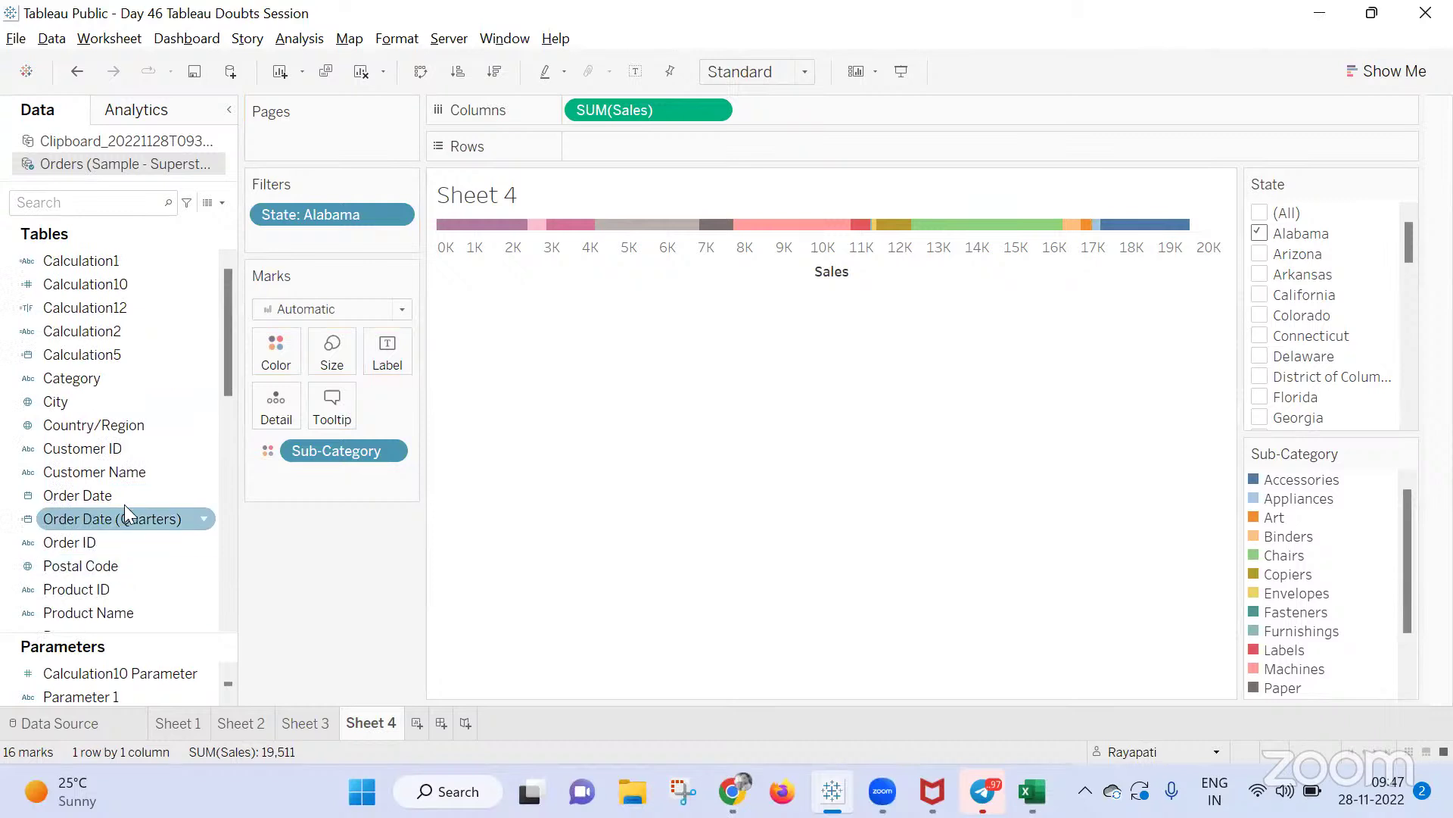
{"action": "left_click_drag", "start_coordinate": [122, 468], "coordinate": [648, 144]}
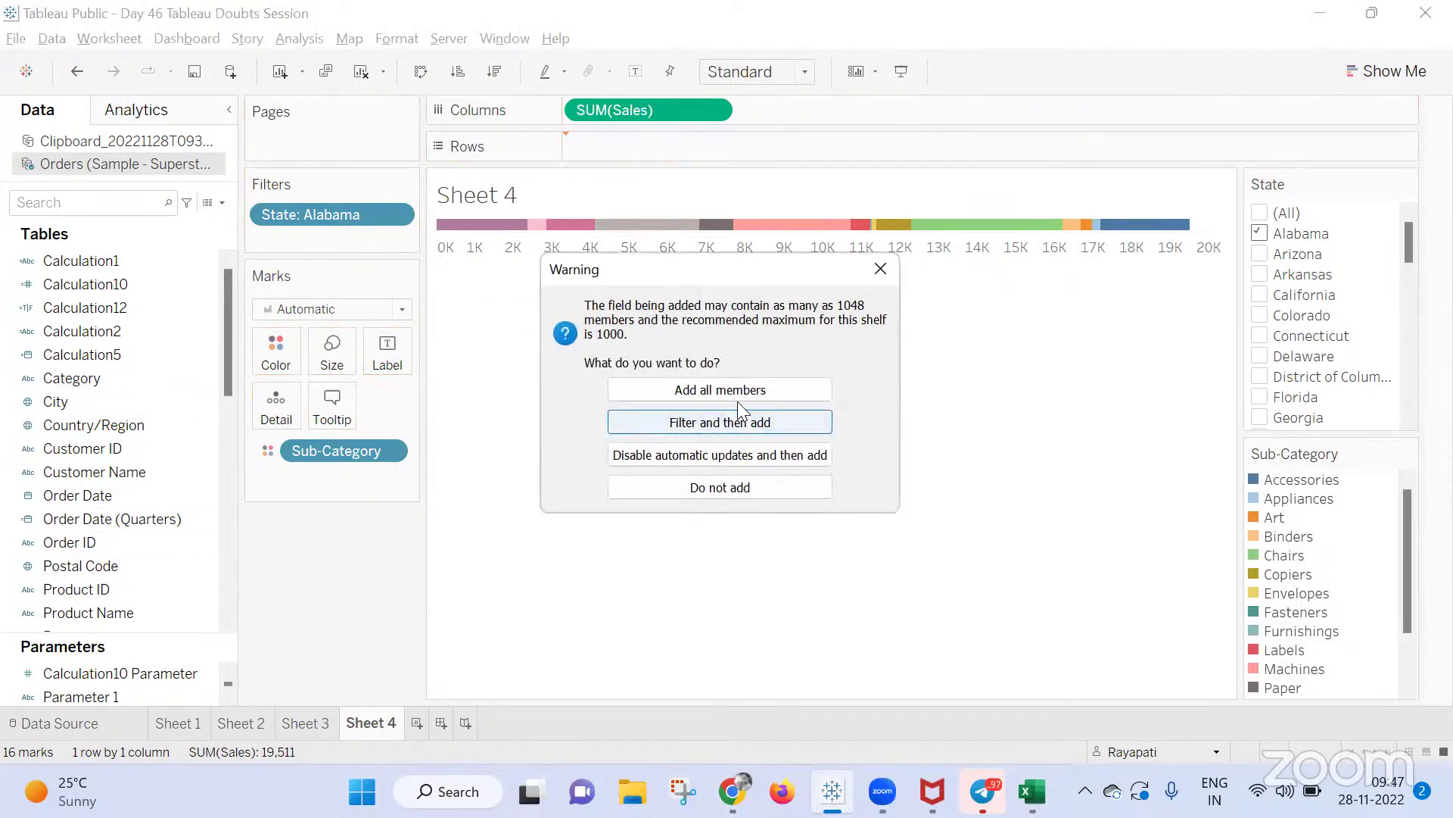
{"action": "key", "text": "Return"}
{"action": "left_click_drag", "start_coordinate": [80, 471], "coordinate": [334, 453]}
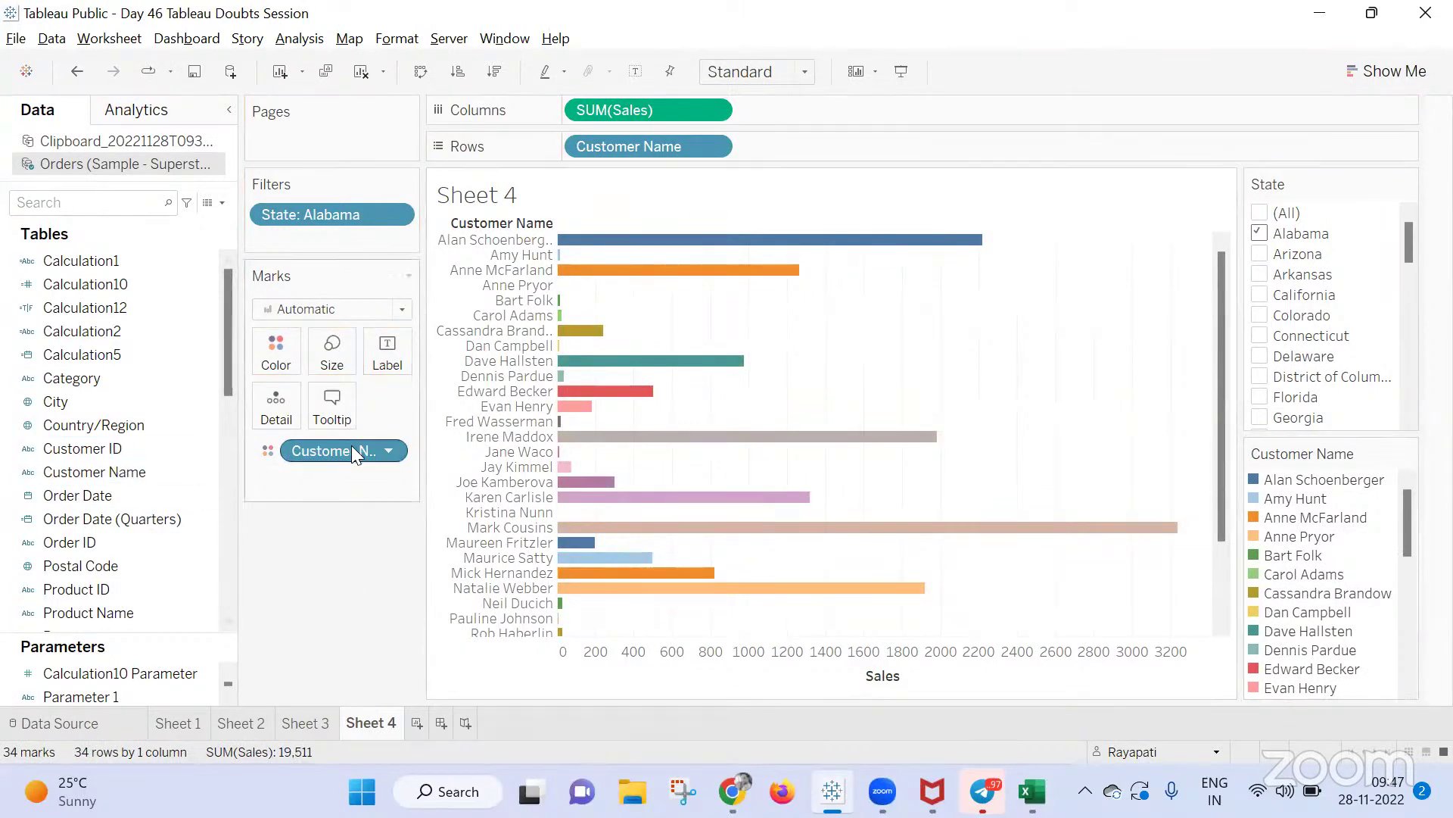
Select all states in the State filter, and toggle Alabama to leave it excluded
{"action": "left_click", "coordinate": [1260, 214]}
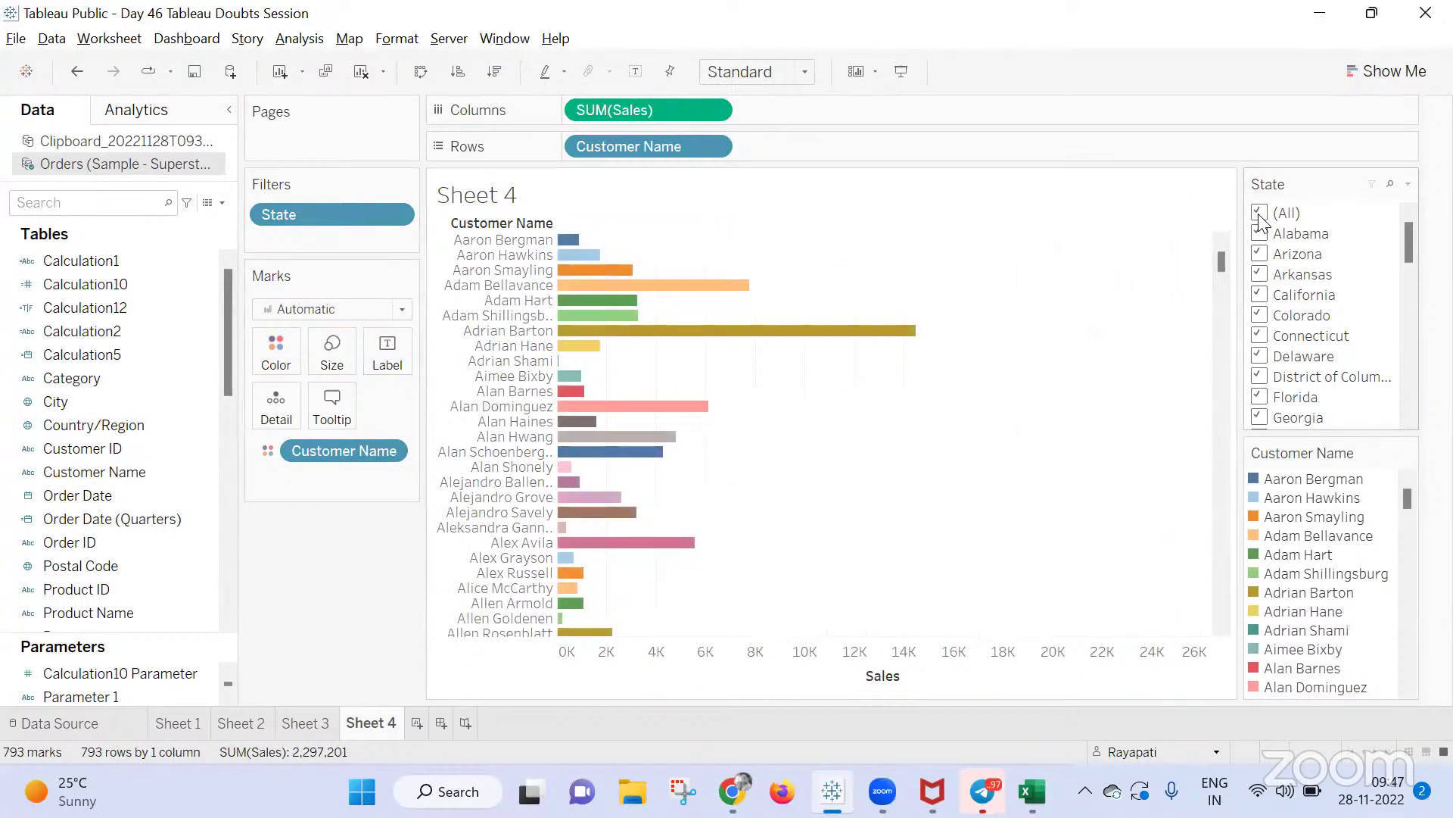
{"action": "left_click", "coordinate": [1260, 234]}
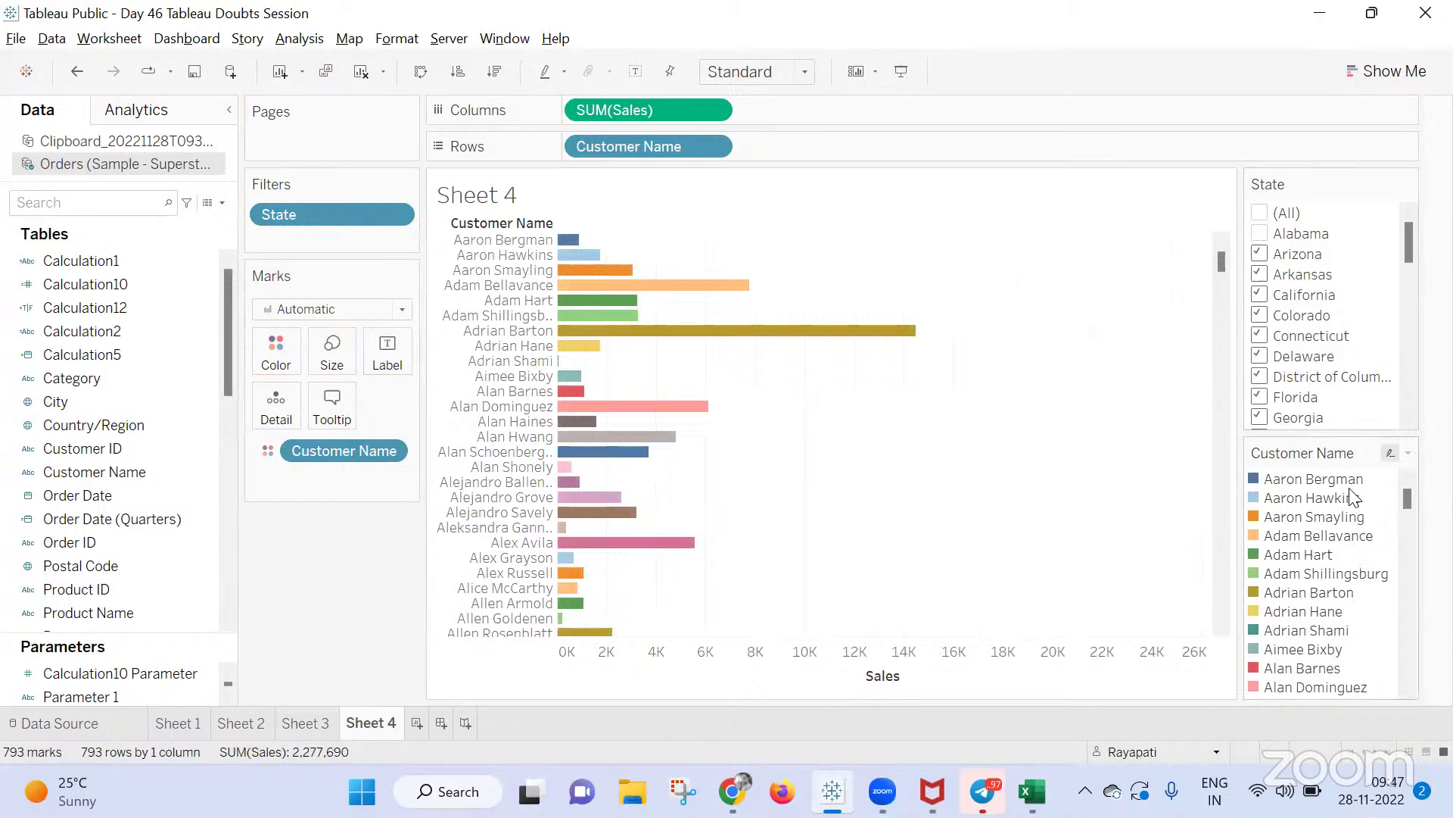
{"action": "left_click", "coordinate": [1259, 234]}
{"action": "left_click", "coordinate": [1260, 234]}
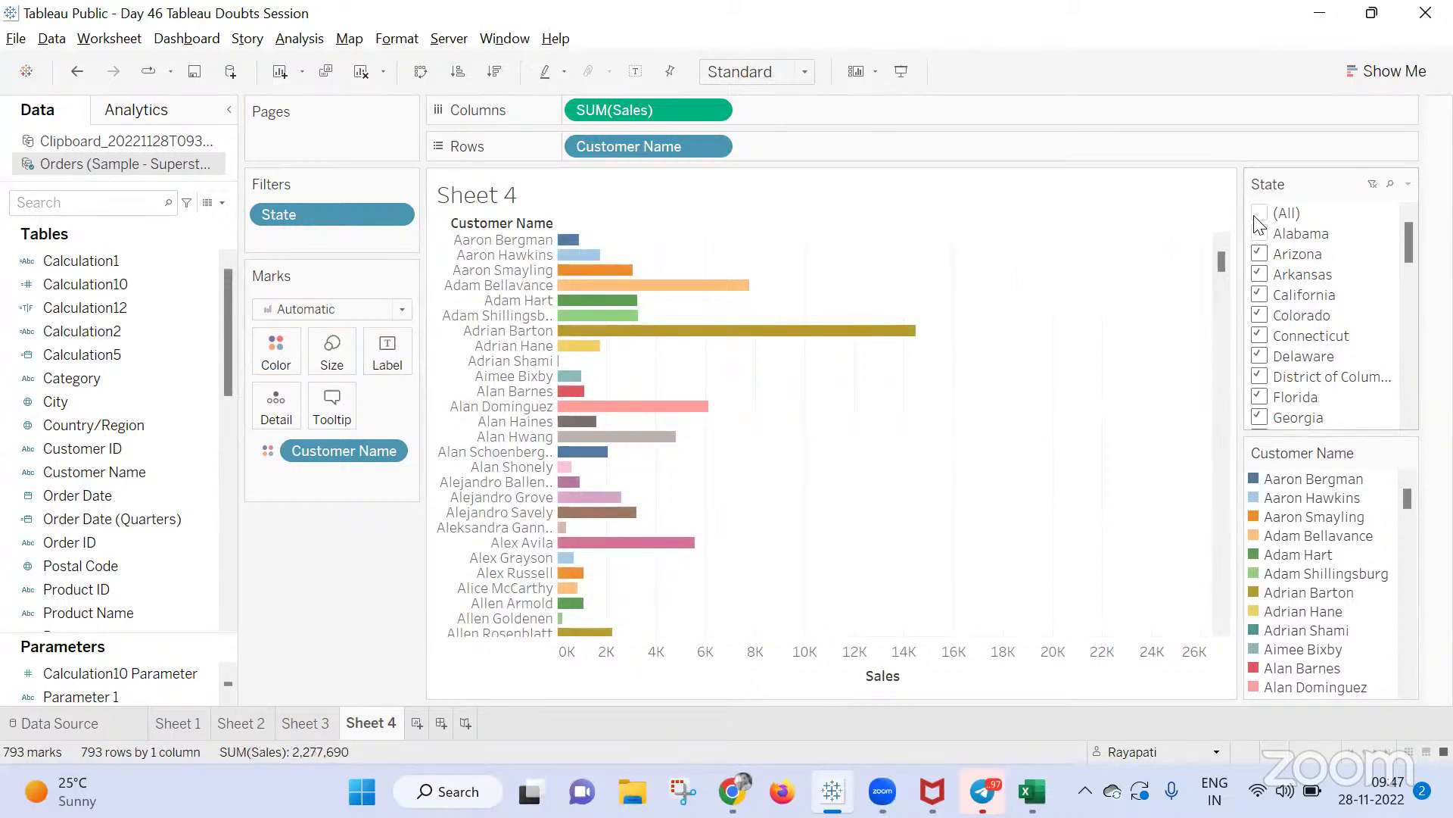
Clear every state in the State filter, try Alabama alone, and keep only Arizona selected
{"action": "left_click", "coordinate": [1259, 221]}
{"action": "left_click", "coordinate": [1259, 220]}
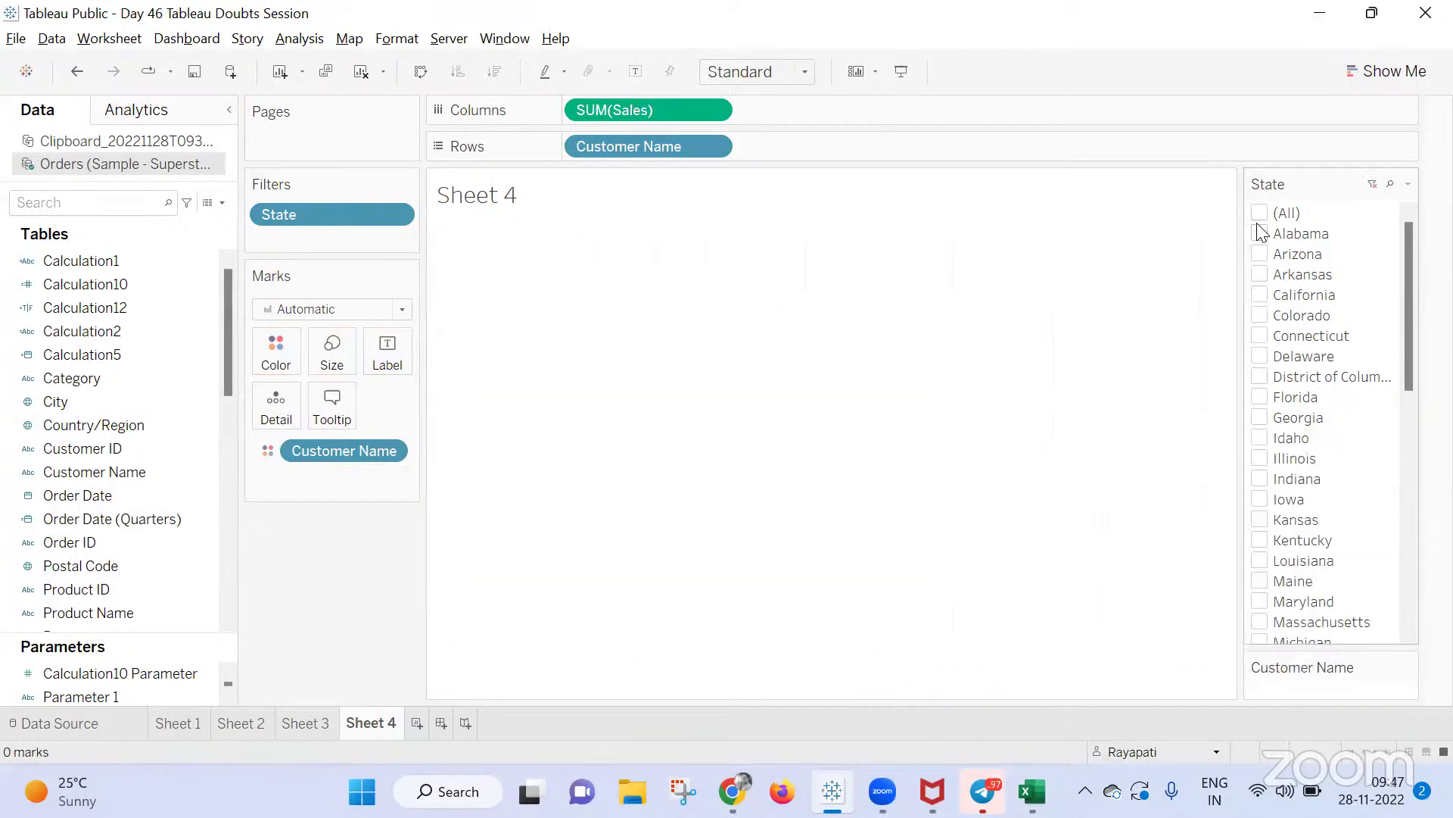
{"action": "left_click", "coordinate": [1260, 233]}
{"action": "left_click", "coordinate": [1260, 233]}
{"action": "left_click", "coordinate": [1260, 254]}
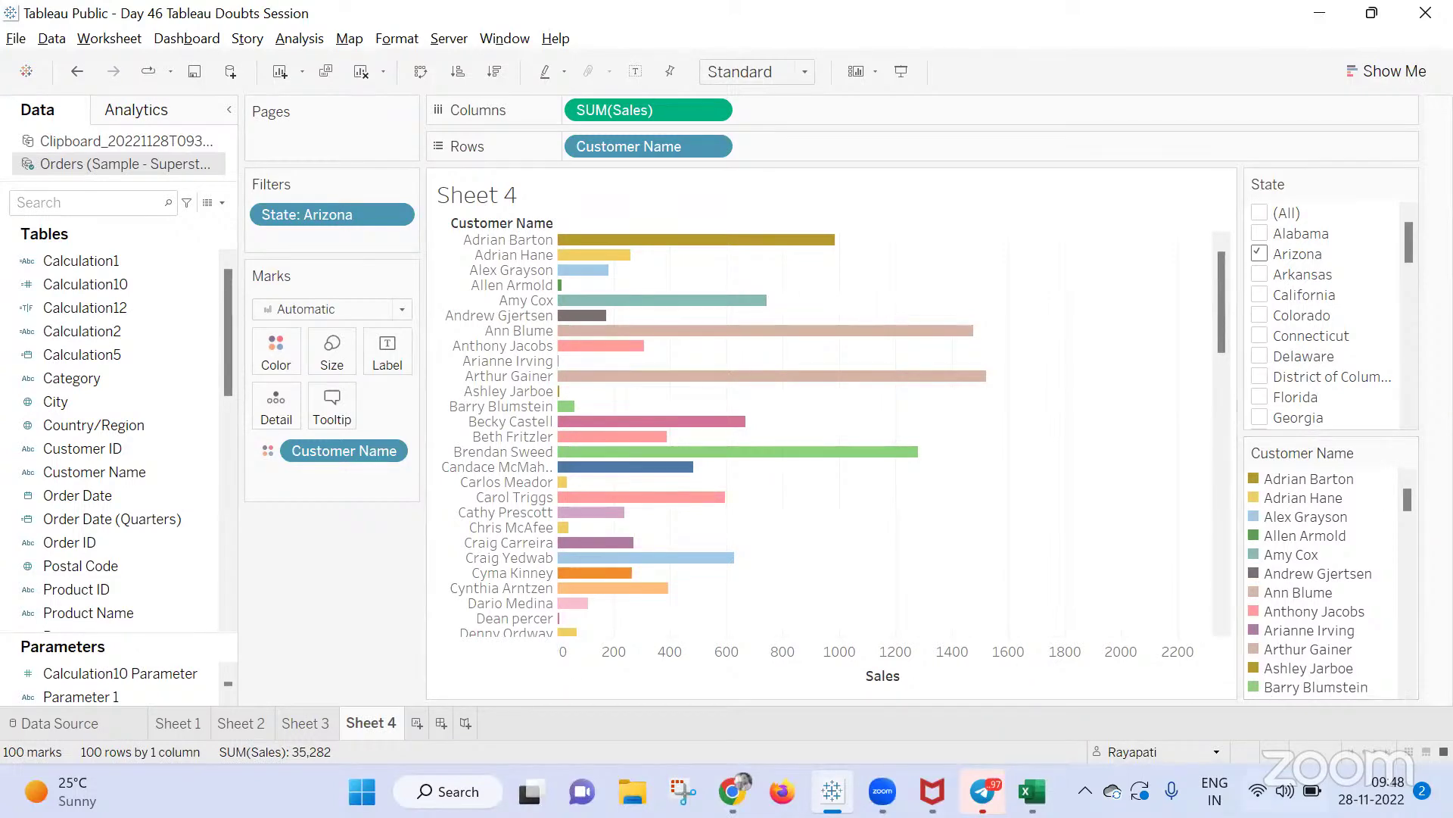
Switch to the Google Meet call in Chrome to check it, and return to the Tableau worksheet
{"action": "mouse_move", "coordinate": [731, 791]}
{"action": "left_click", "coordinate": [663, 678]}
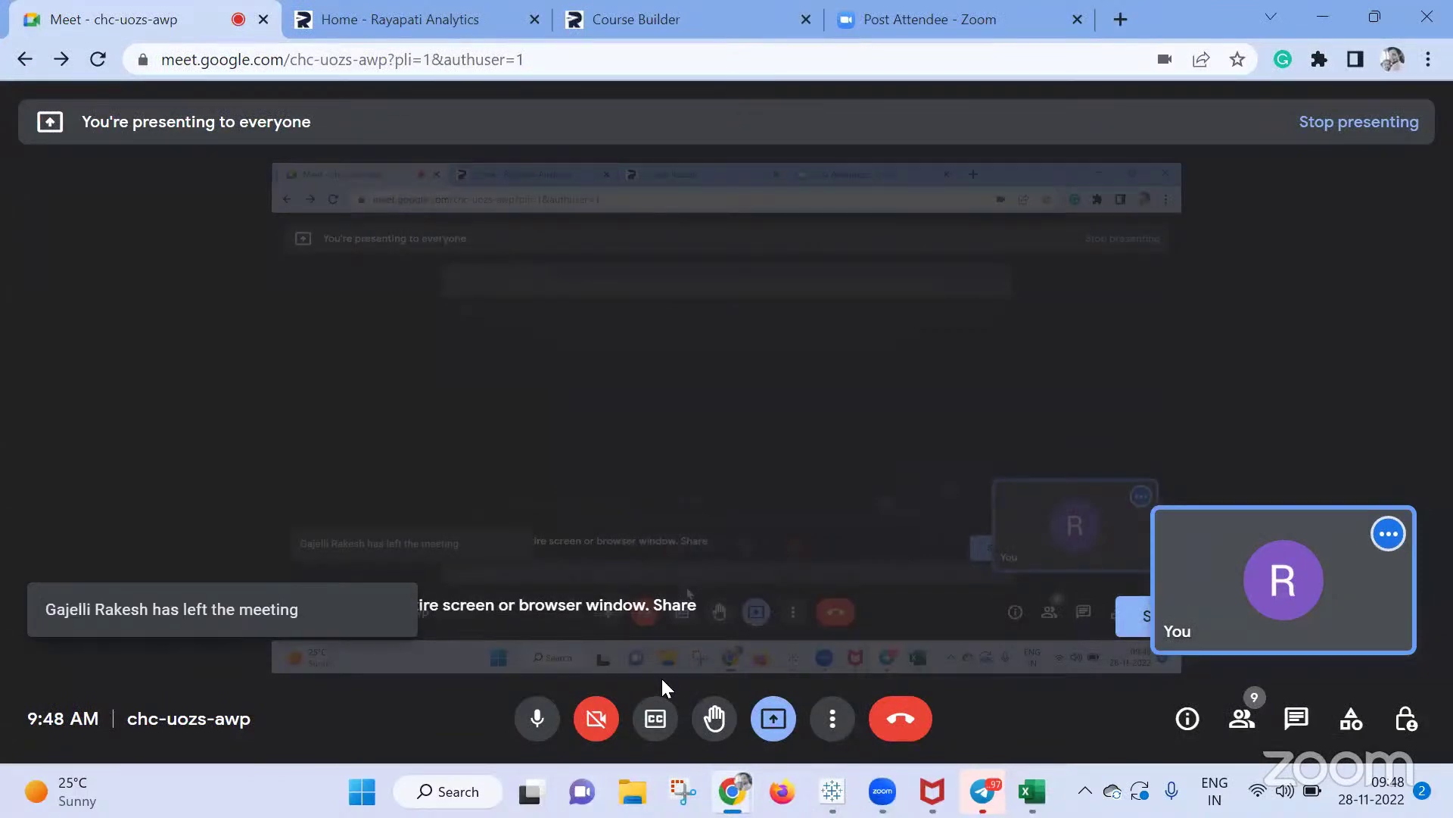
{"action": "mouse_move", "coordinate": [832, 791]}
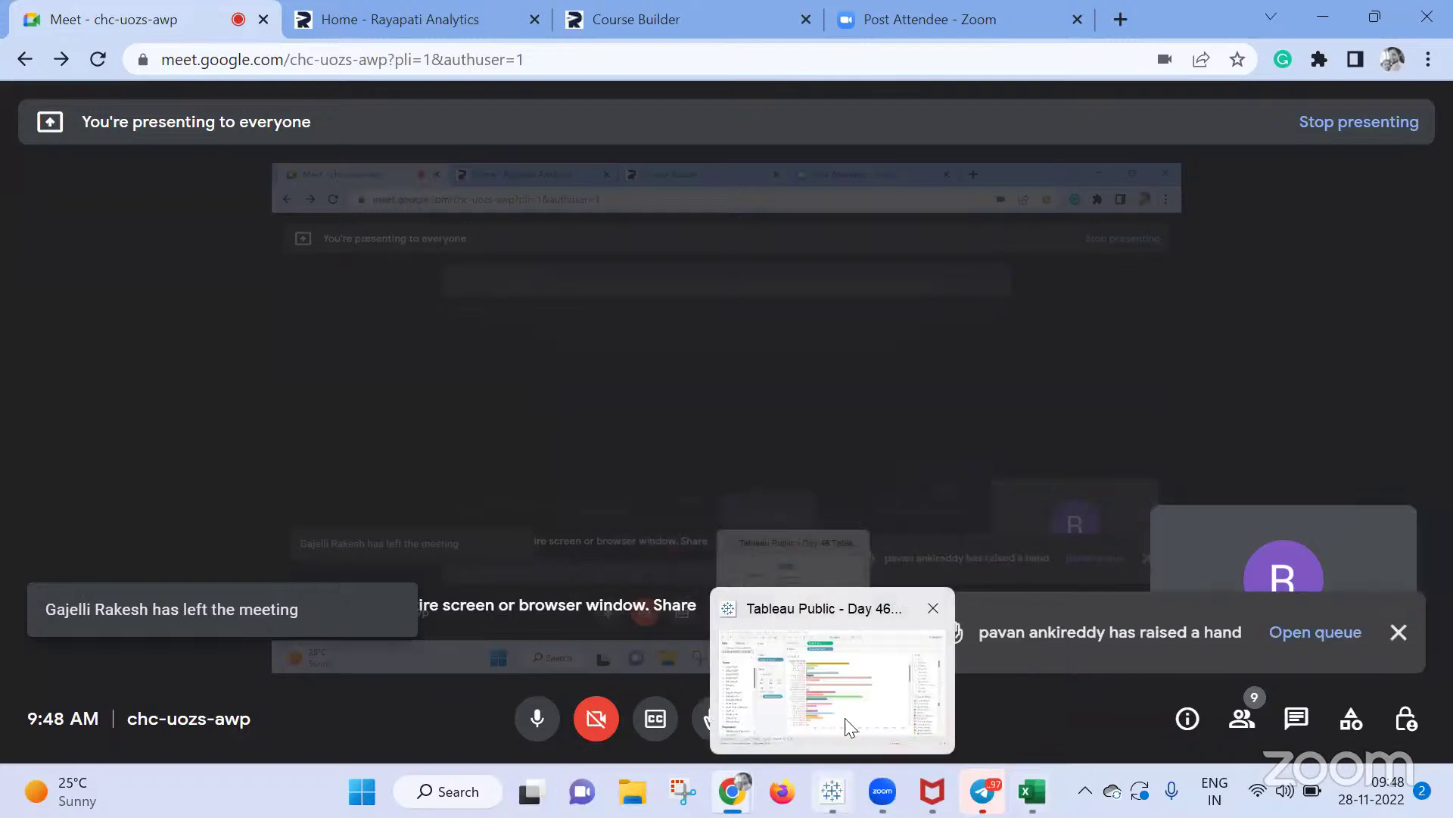
{"action": "left_click", "coordinate": [845, 719]}
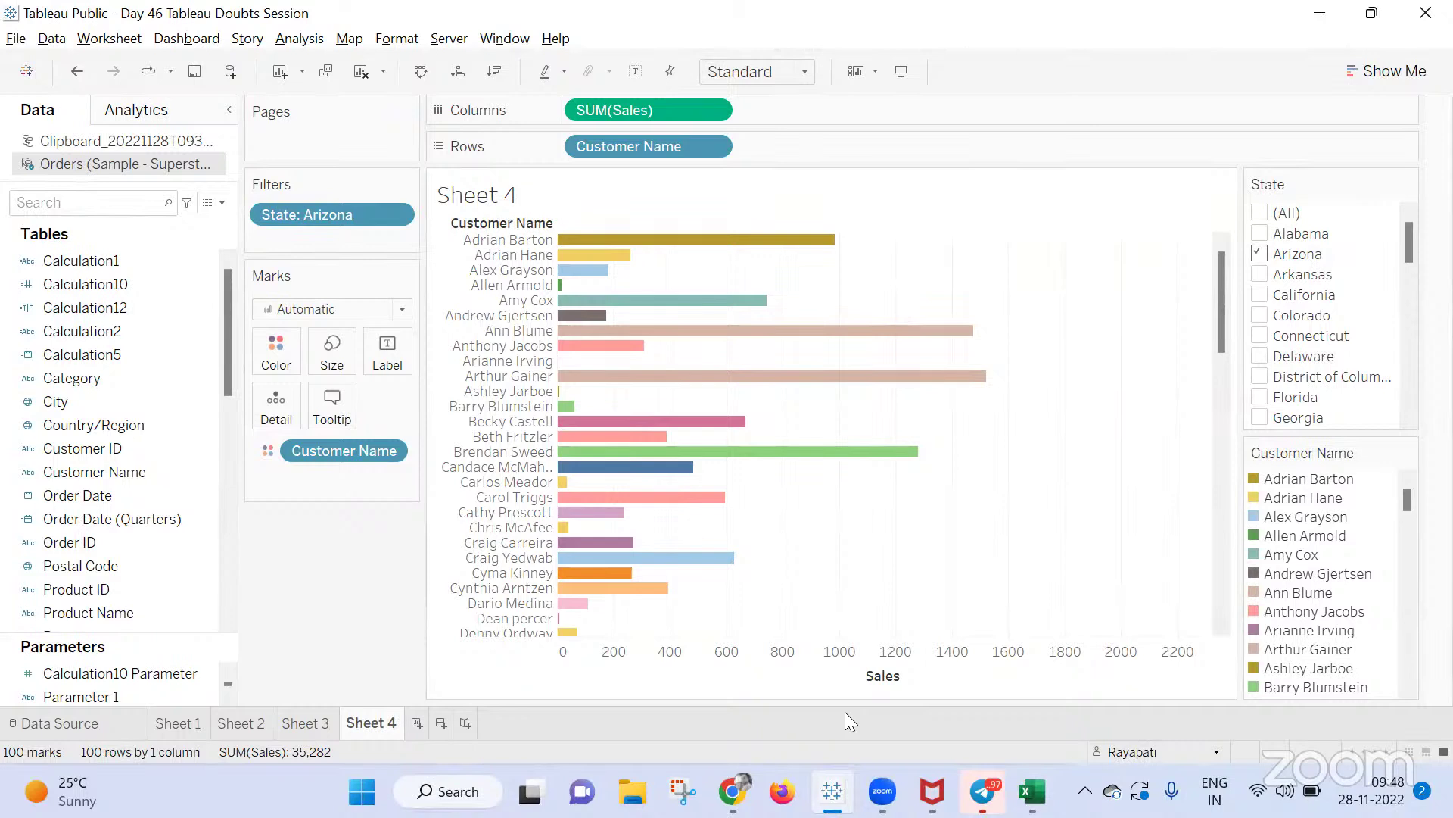
Add another blank worksheet after Sheet 4
{"action": "left_click", "coordinate": [414, 723]}
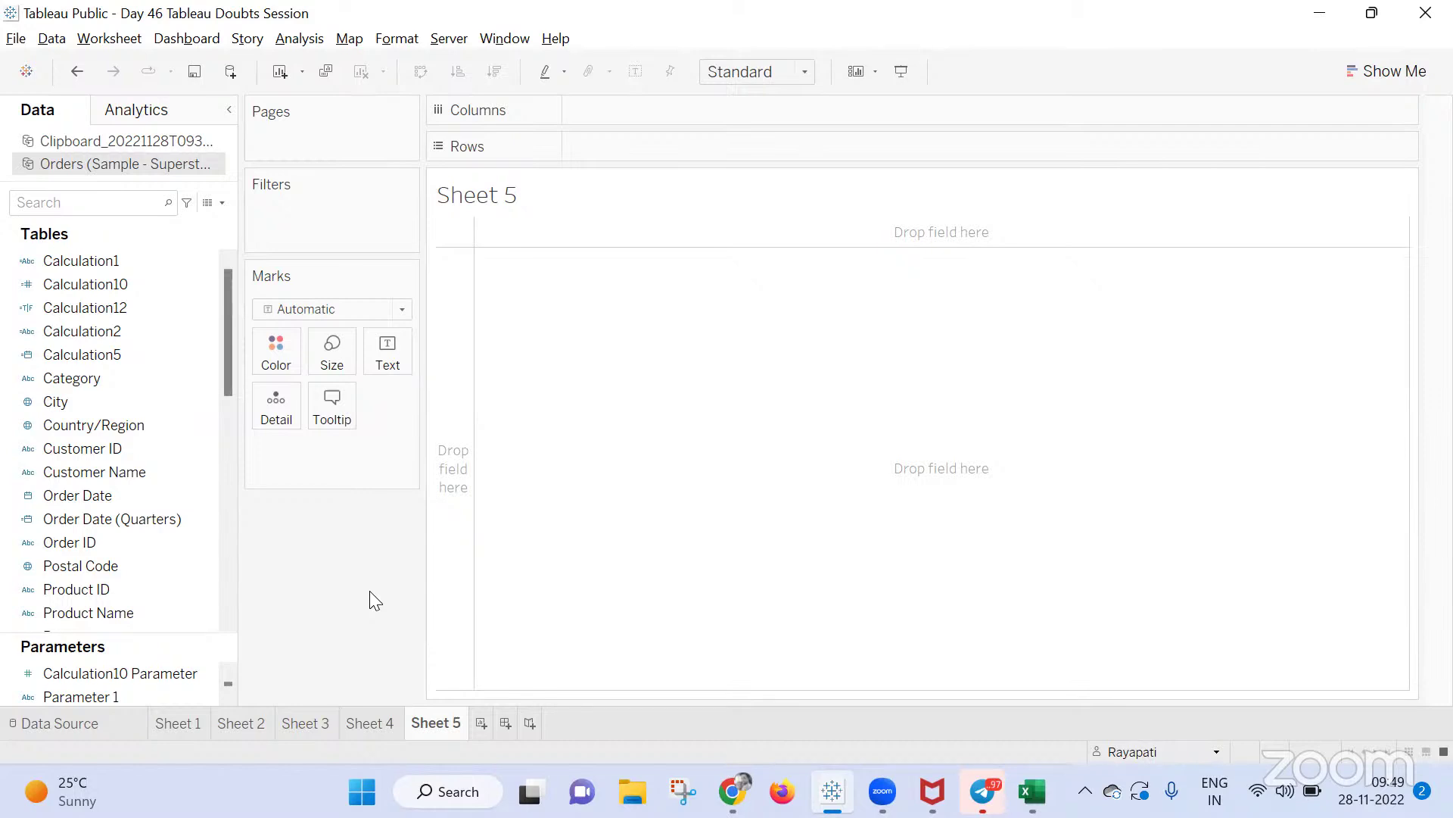
{"action": "left_click", "coordinate": [50, 547]}
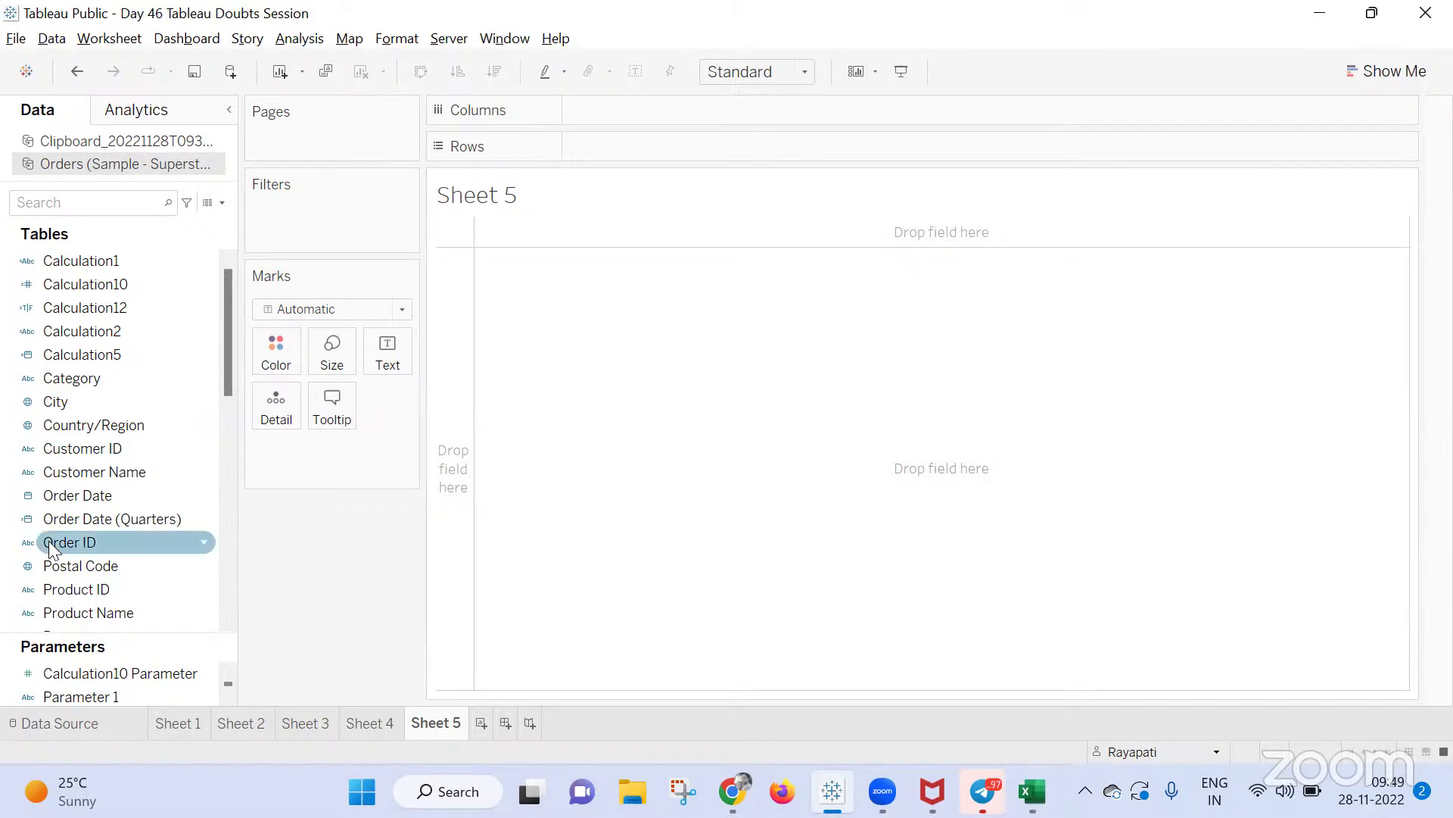
{"action": "left_click_drag", "start_coordinate": [121, 495], "coordinate": [645, 158]}
{"action": "left_click_drag", "start_coordinate": [653, 166], "coordinate": [650, 158]}
{"action": "right_click", "coordinate": [650, 148]}
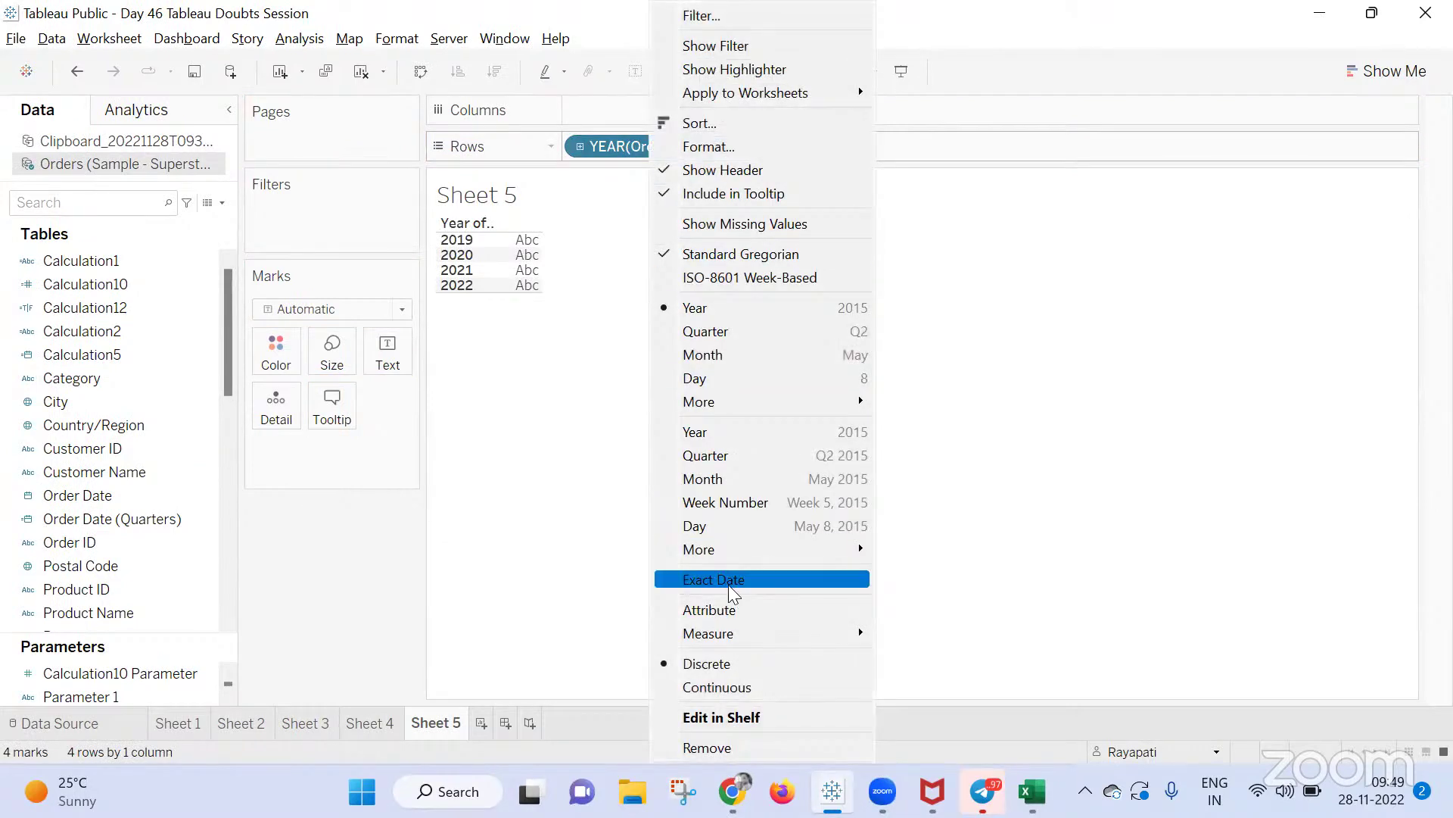
{"action": "left_click", "coordinate": [528, 530]}
{"action": "left_click_drag", "start_coordinate": [647, 146], "coordinate": [358, 562]}
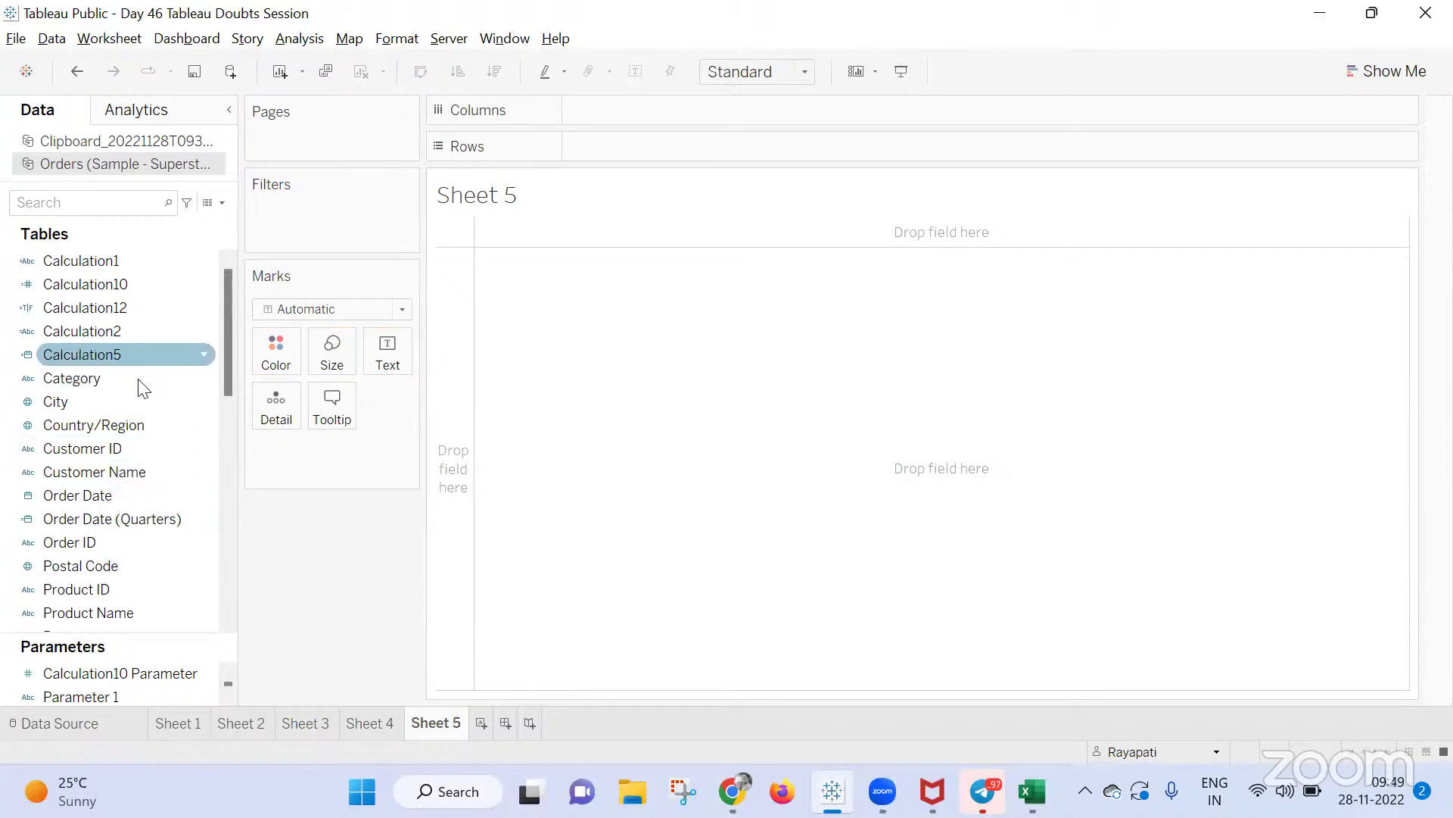
Show Customer ID as text on Sheet 5, aggregated as Count (Distinct)
{"action": "left_click_drag", "start_coordinate": [113, 450], "coordinate": [392, 355]}
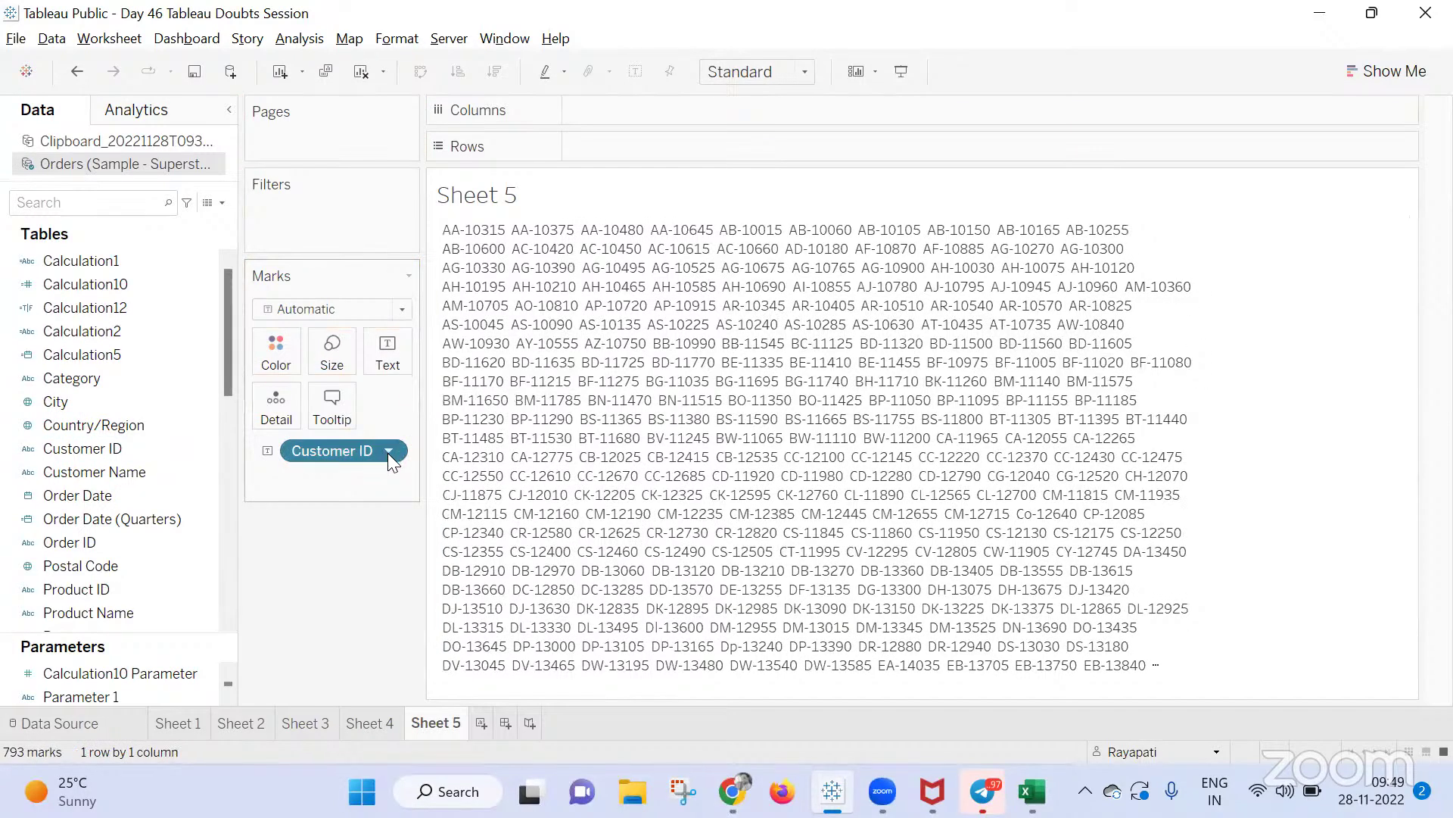
{"action": "right_click", "coordinate": [387, 451]}
{"action": "mouse_move", "coordinate": [451, 734]}
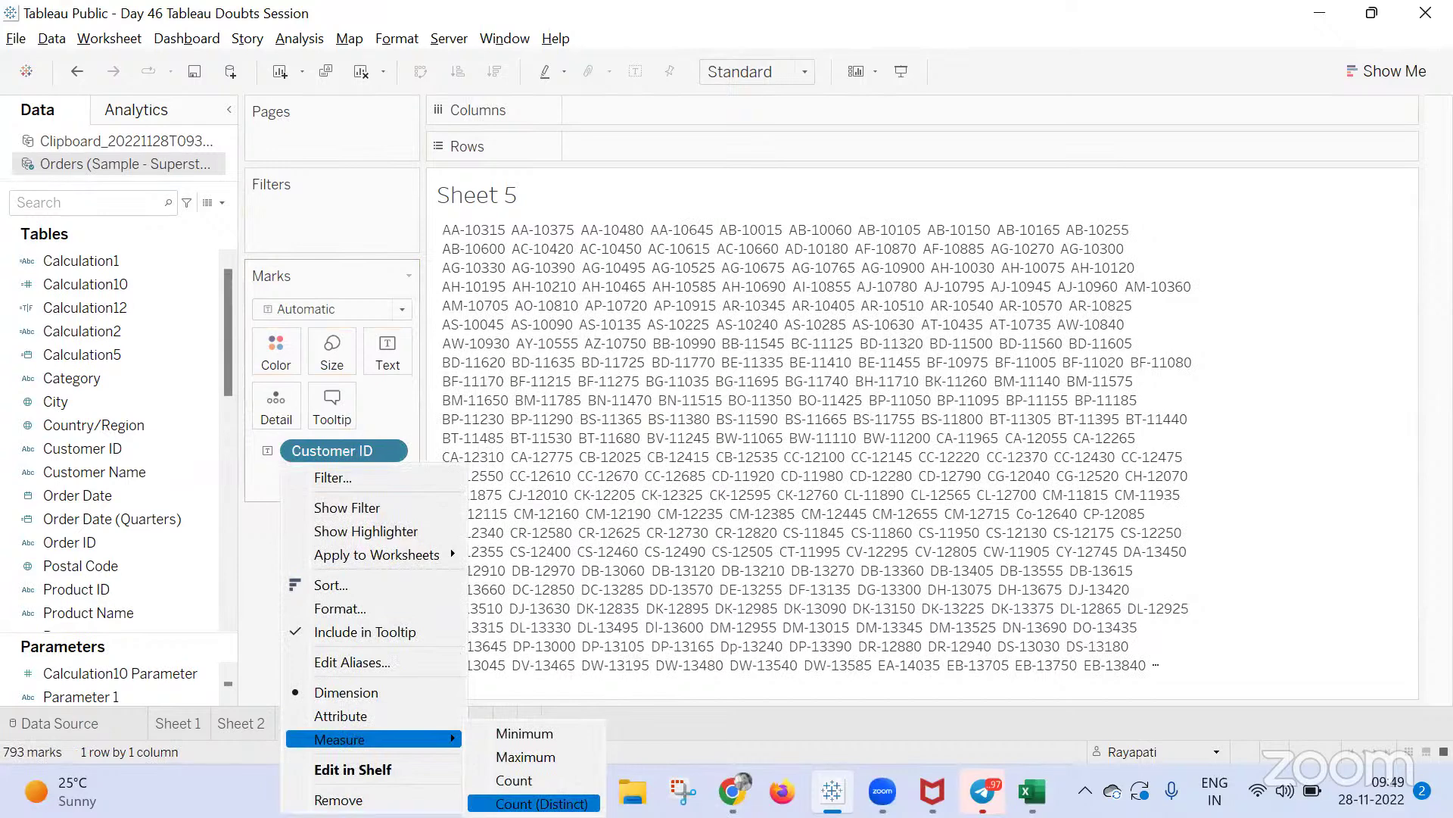
{"action": "left_click", "coordinate": [542, 803]}
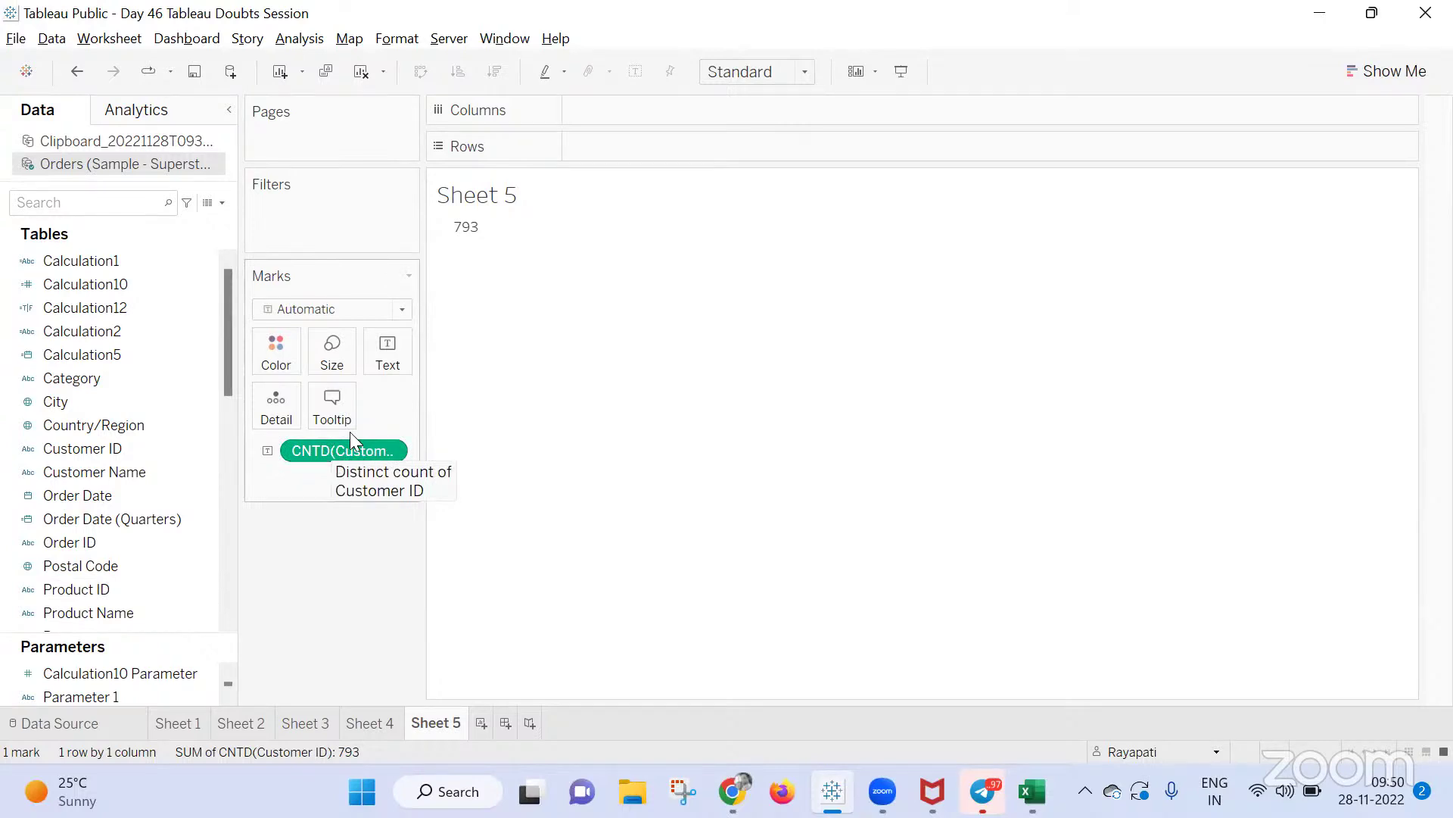
{"action": "left_click_drag", "start_coordinate": [87, 489], "coordinate": [304, 212]}
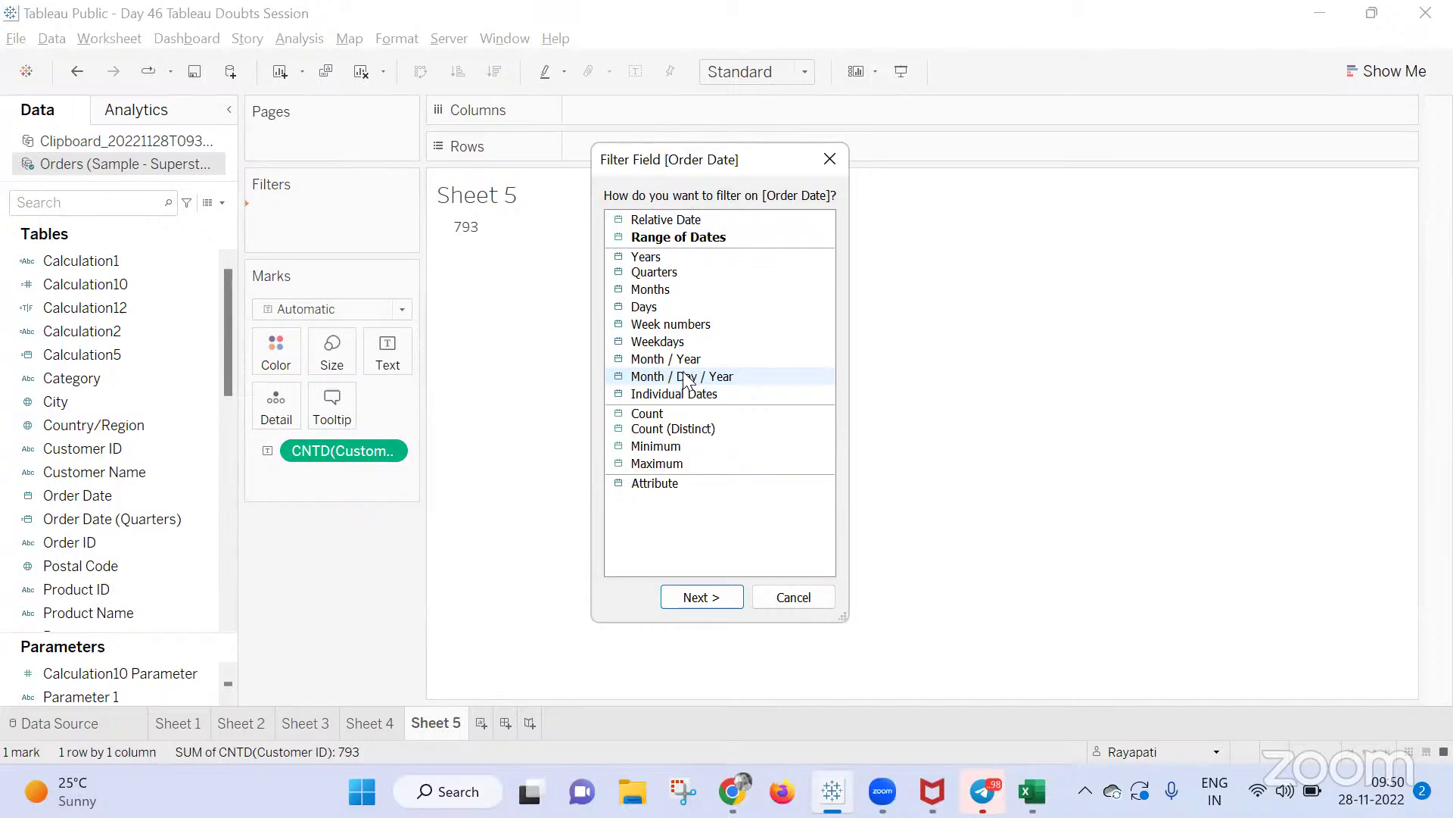
{"action": "left_click", "coordinate": [365, 495]}
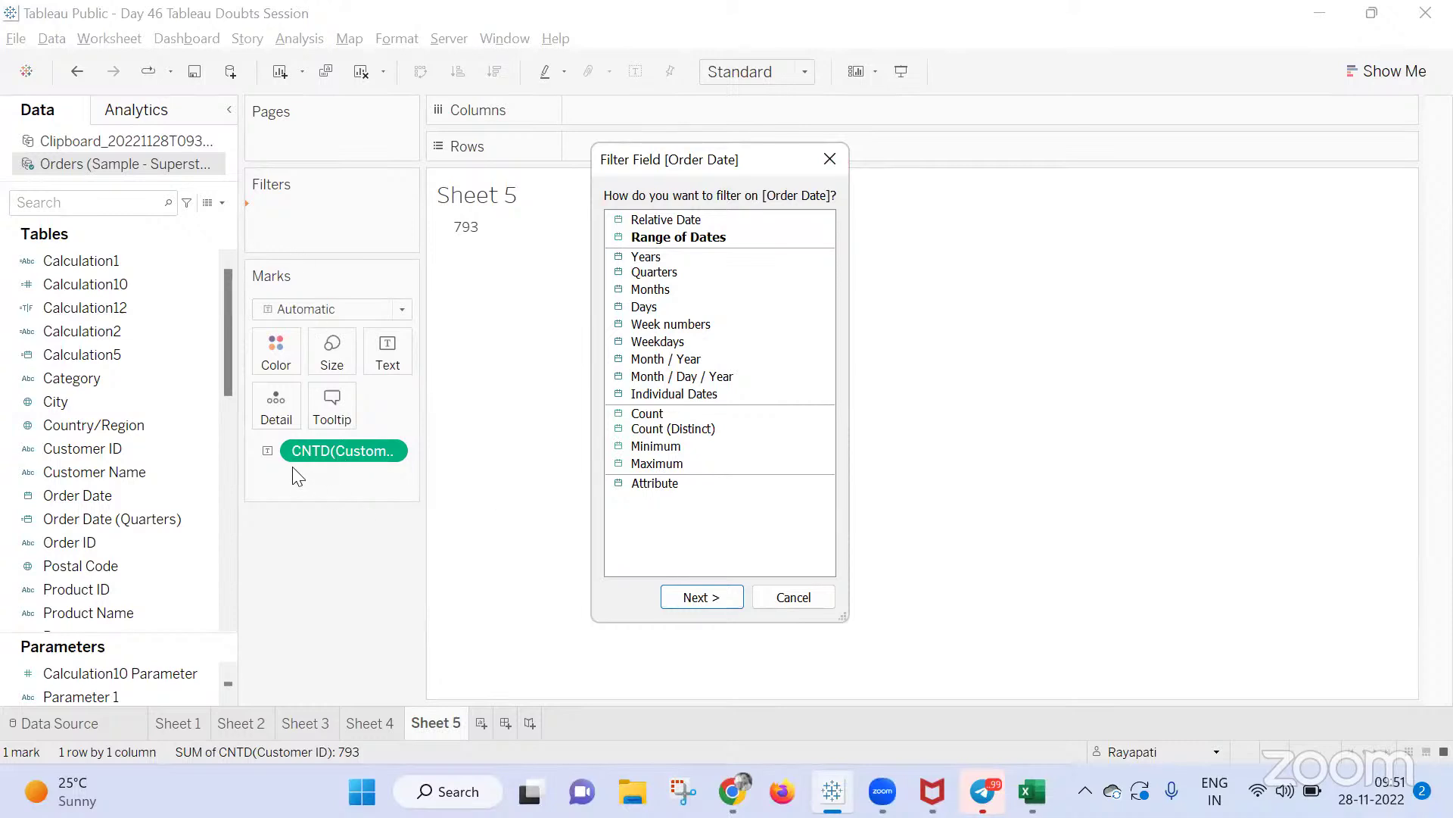
{"action": "left_click", "coordinate": [830, 159]}
Widen the Filters and Marks area, and filter Order Date by Month / Day / Year to 10 January 2019
{"action": "left_click_drag", "start_coordinate": [420, 300], "coordinate": [564, 299]}
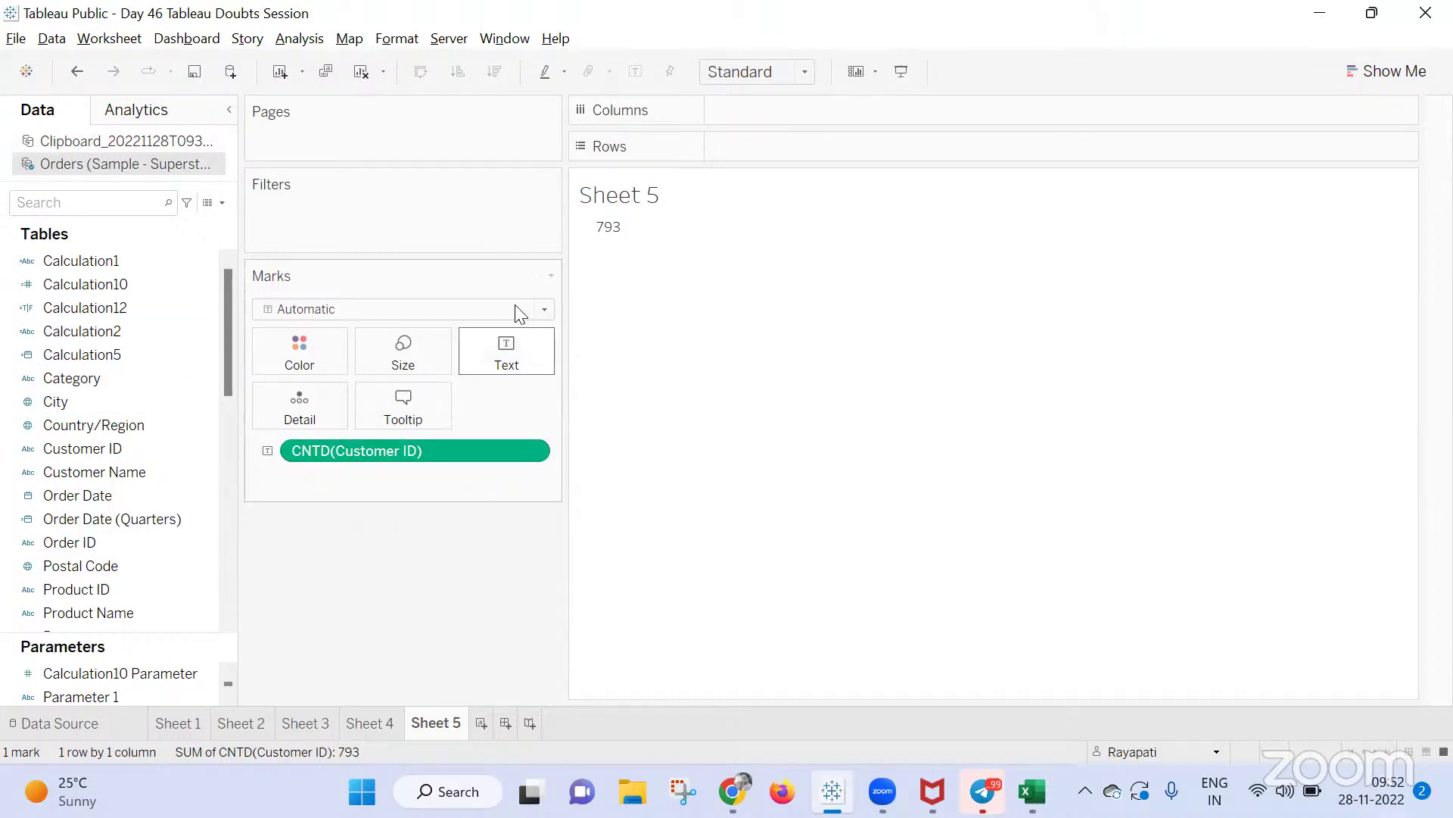
{"action": "left_click_drag", "start_coordinate": [90, 495], "coordinate": [423, 243]}
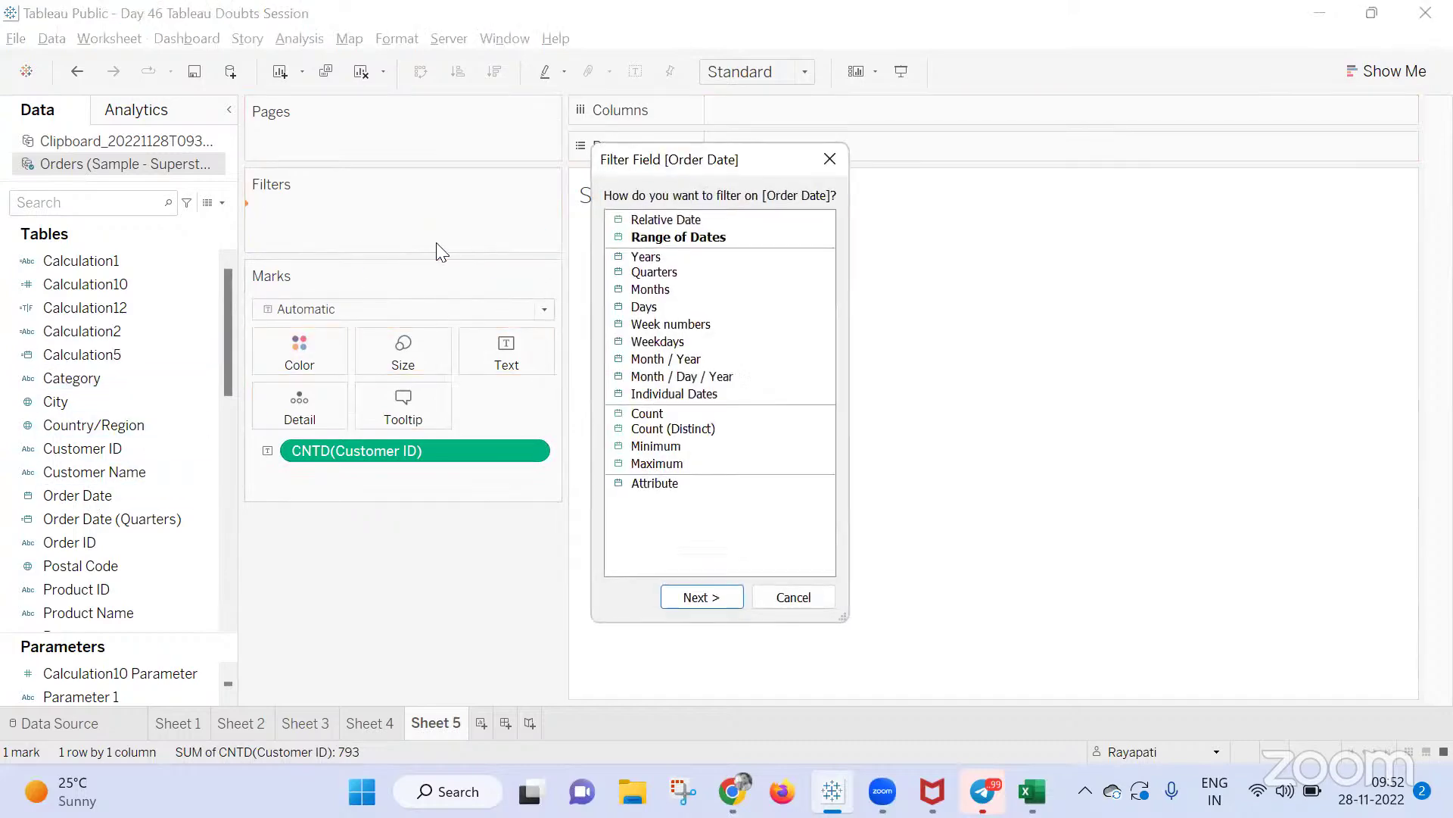
{"action": "double_click", "coordinate": [723, 377]}
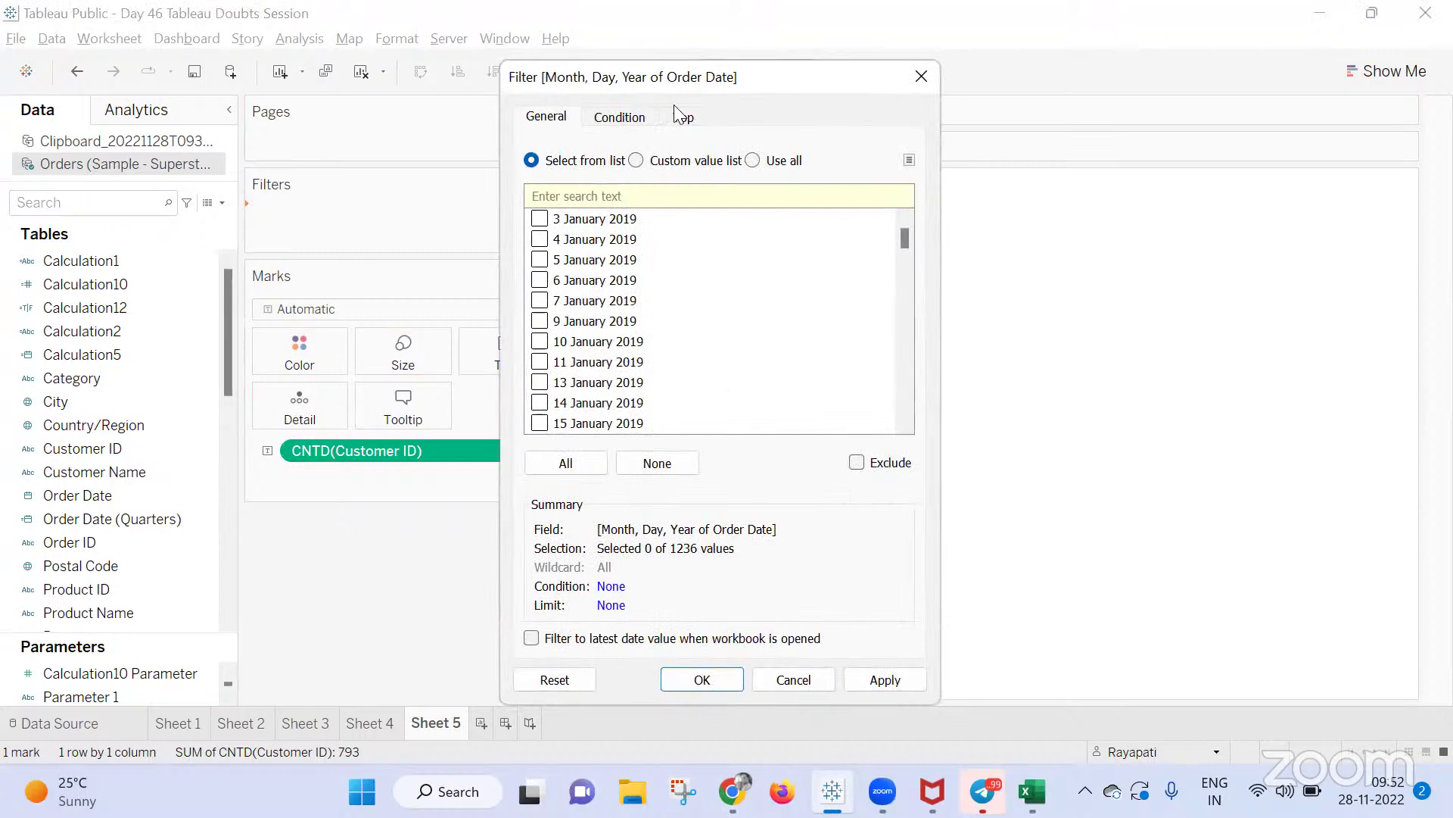
{"action": "left_click_drag", "start_coordinate": [702, 76], "coordinate": [1048, 37]}
{"action": "left_click", "coordinate": [884, 304]}
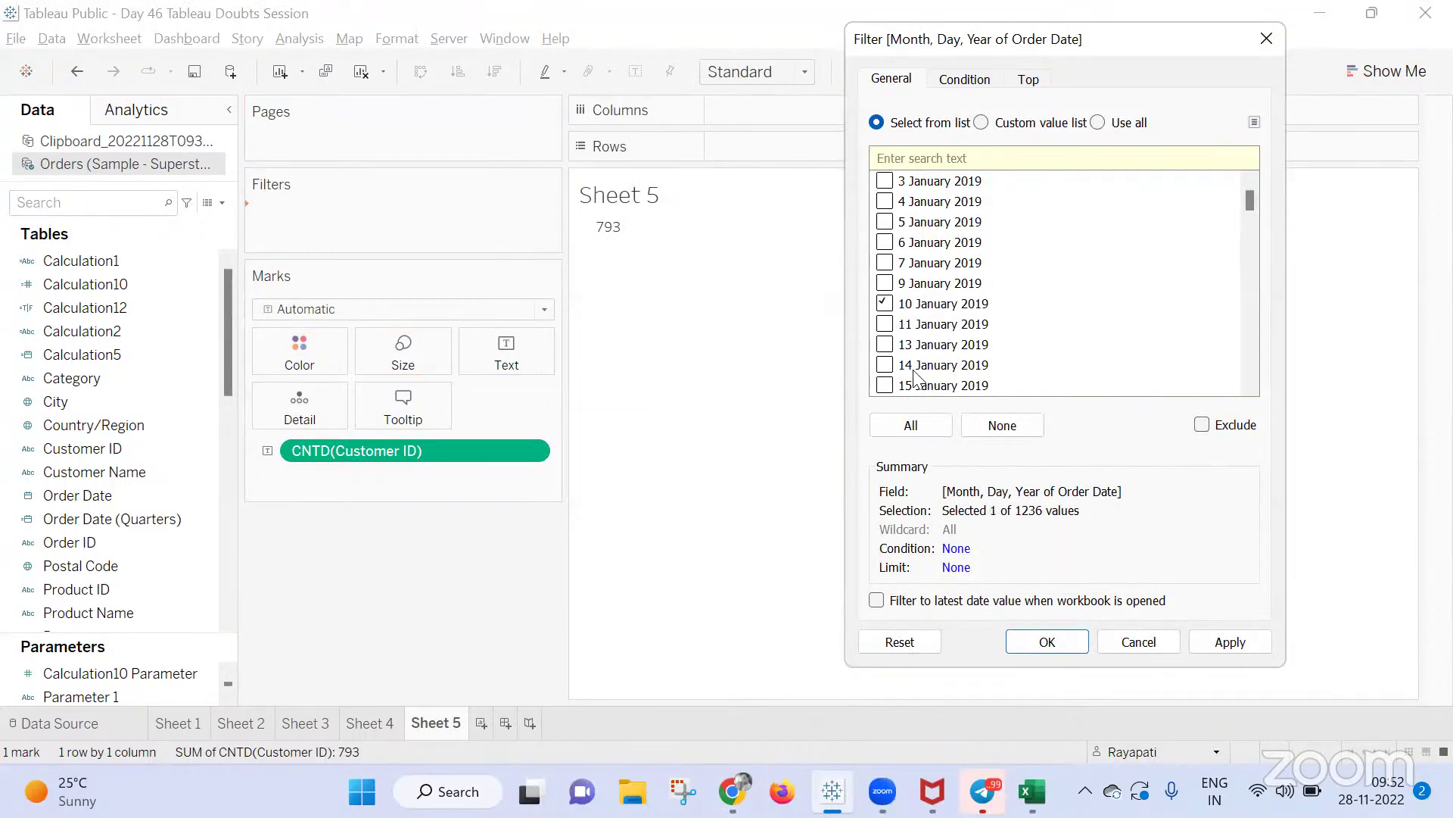
{"action": "left_click", "coordinate": [1231, 642]}
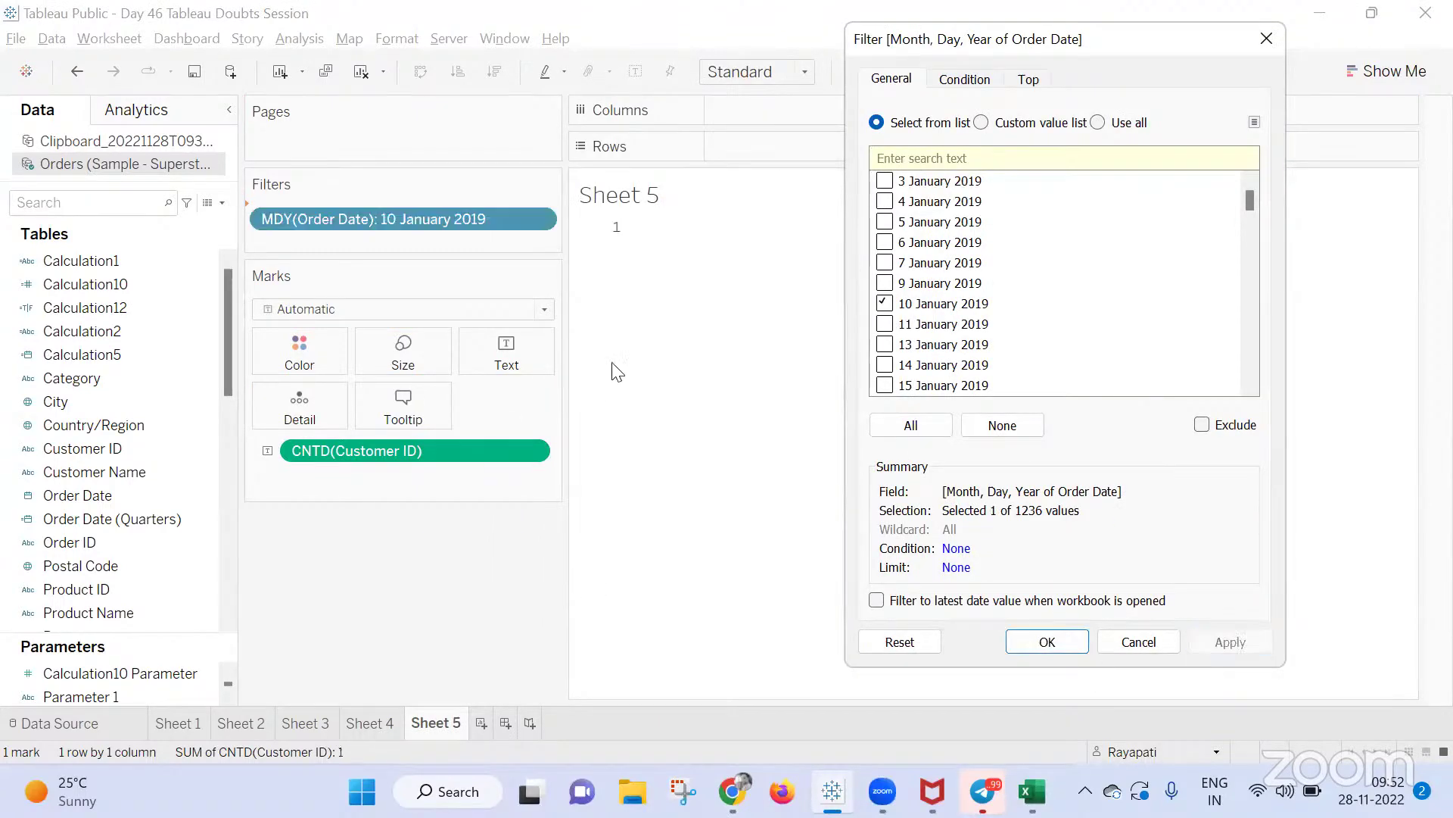
Close the date filter settings and remove the 10 January 2019 Order Date filter from the sheet
{"action": "left_click", "coordinate": [884, 304]}
{"action": "left_click", "coordinate": [1266, 37]}
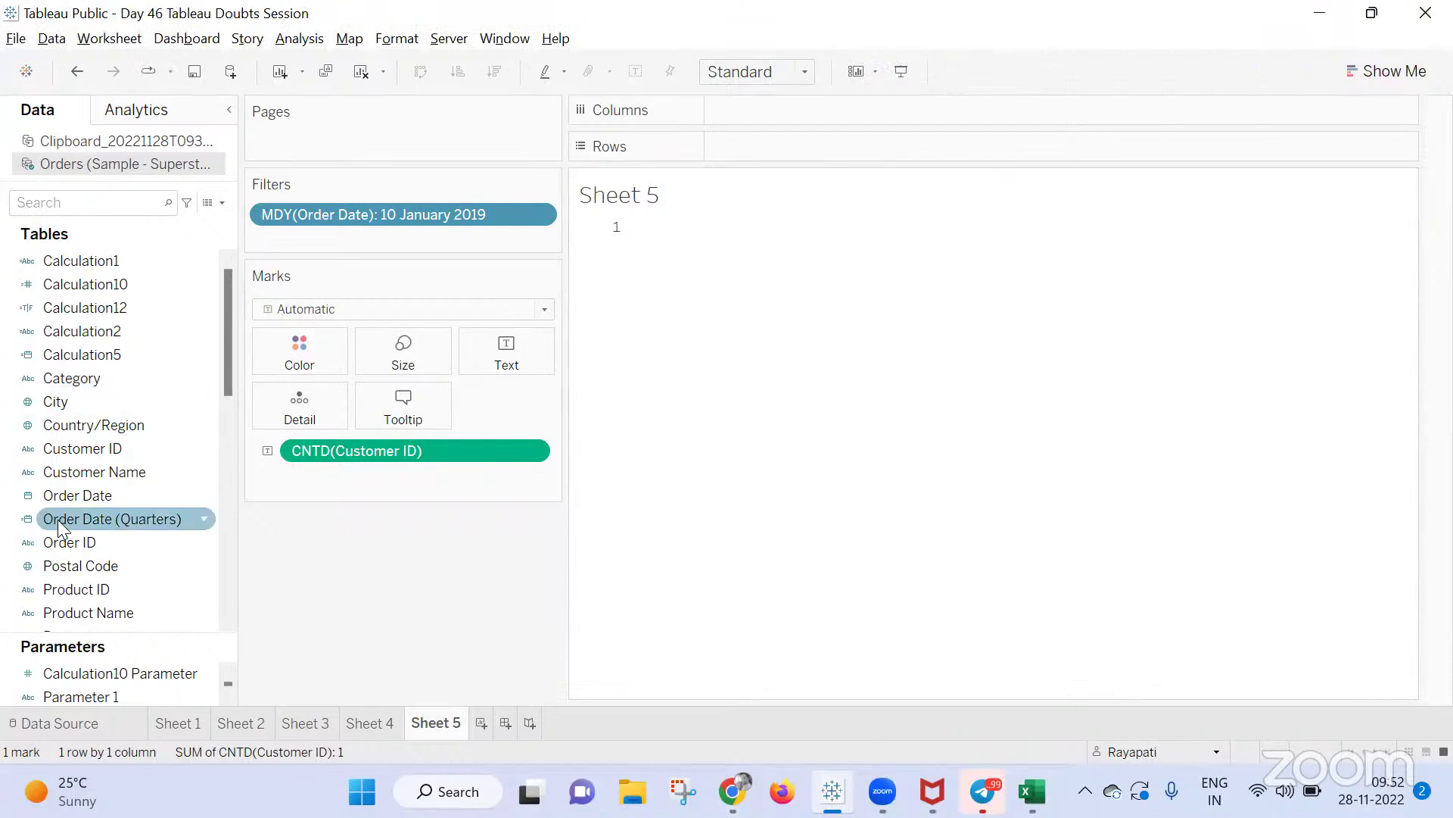
{"action": "left_click_drag", "start_coordinate": [91, 495], "coordinate": [275, 650]}
{"action": "left_click_drag", "start_coordinate": [338, 214], "coordinate": [458, 638]}
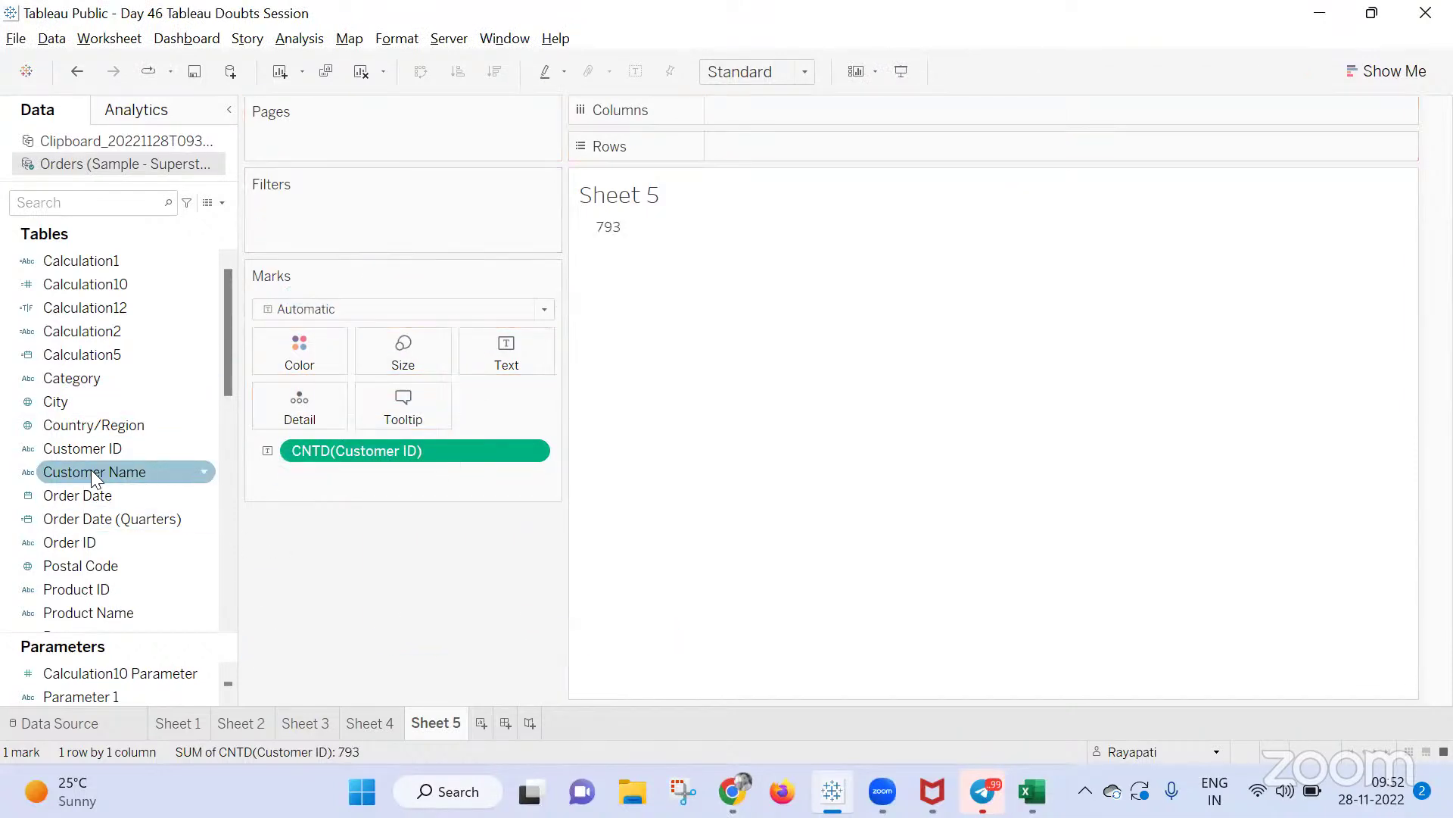
Filter the customer count by Order Date using relative dates set to the last 3 months
{"action": "left_click_drag", "start_coordinate": [90, 495], "coordinate": [404, 206]}
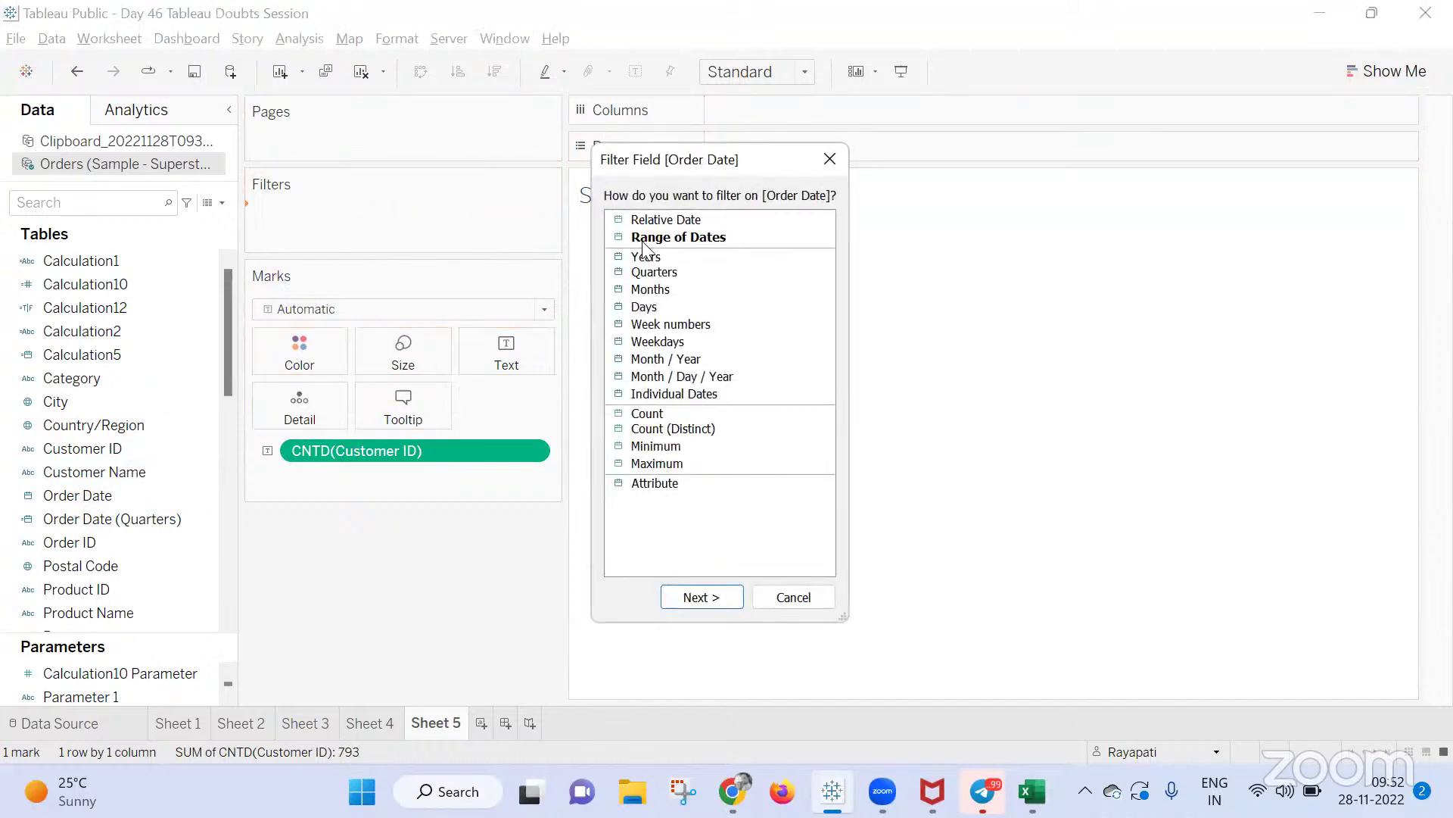
{"action": "key", "text": "Escape"}
{"action": "left_click", "coordinate": [609, 288]}
{"action": "left_click", "coordinate": [427, 265]}
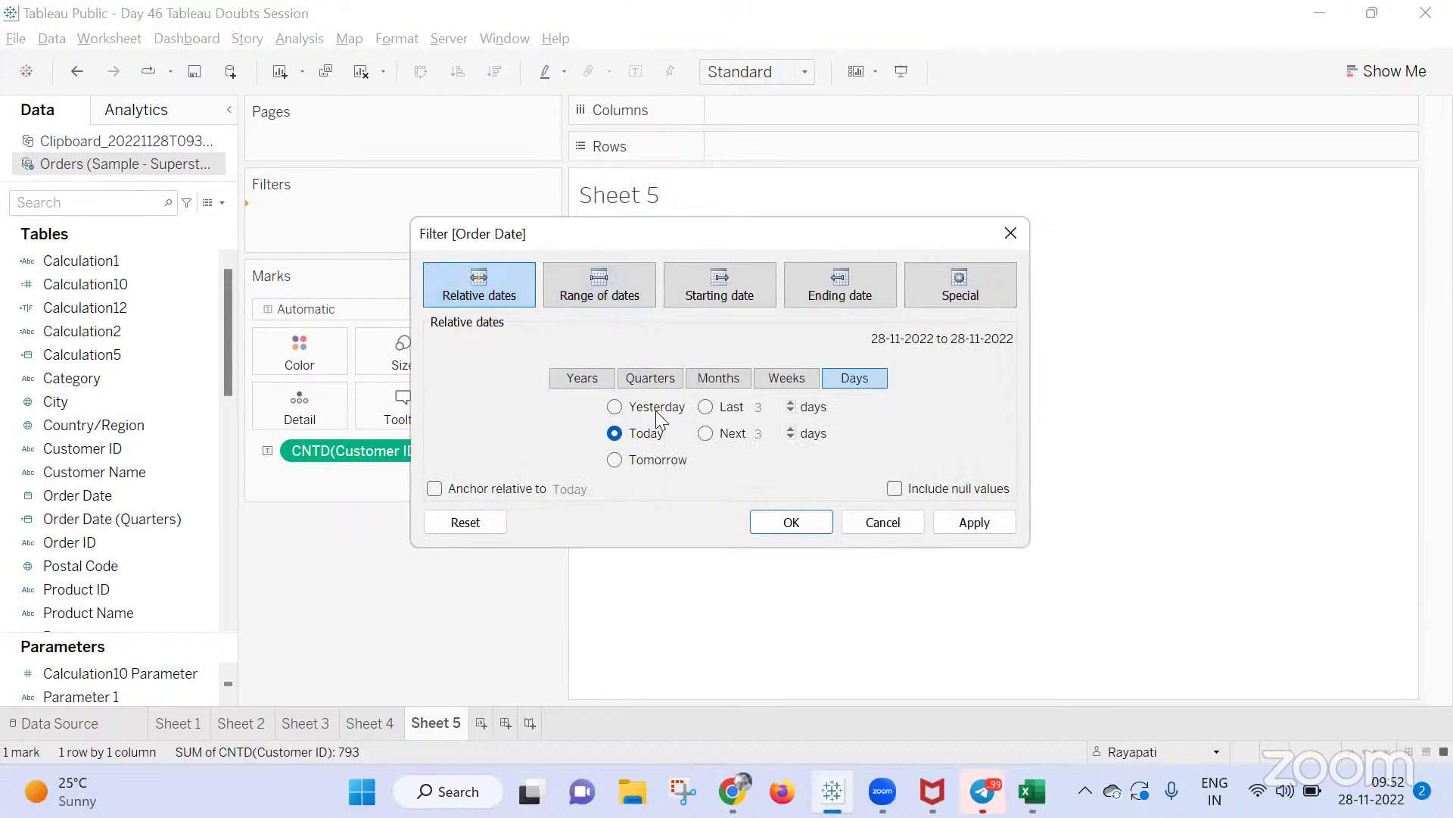
{"action": "left_click", "coordinate": [717, 383]}
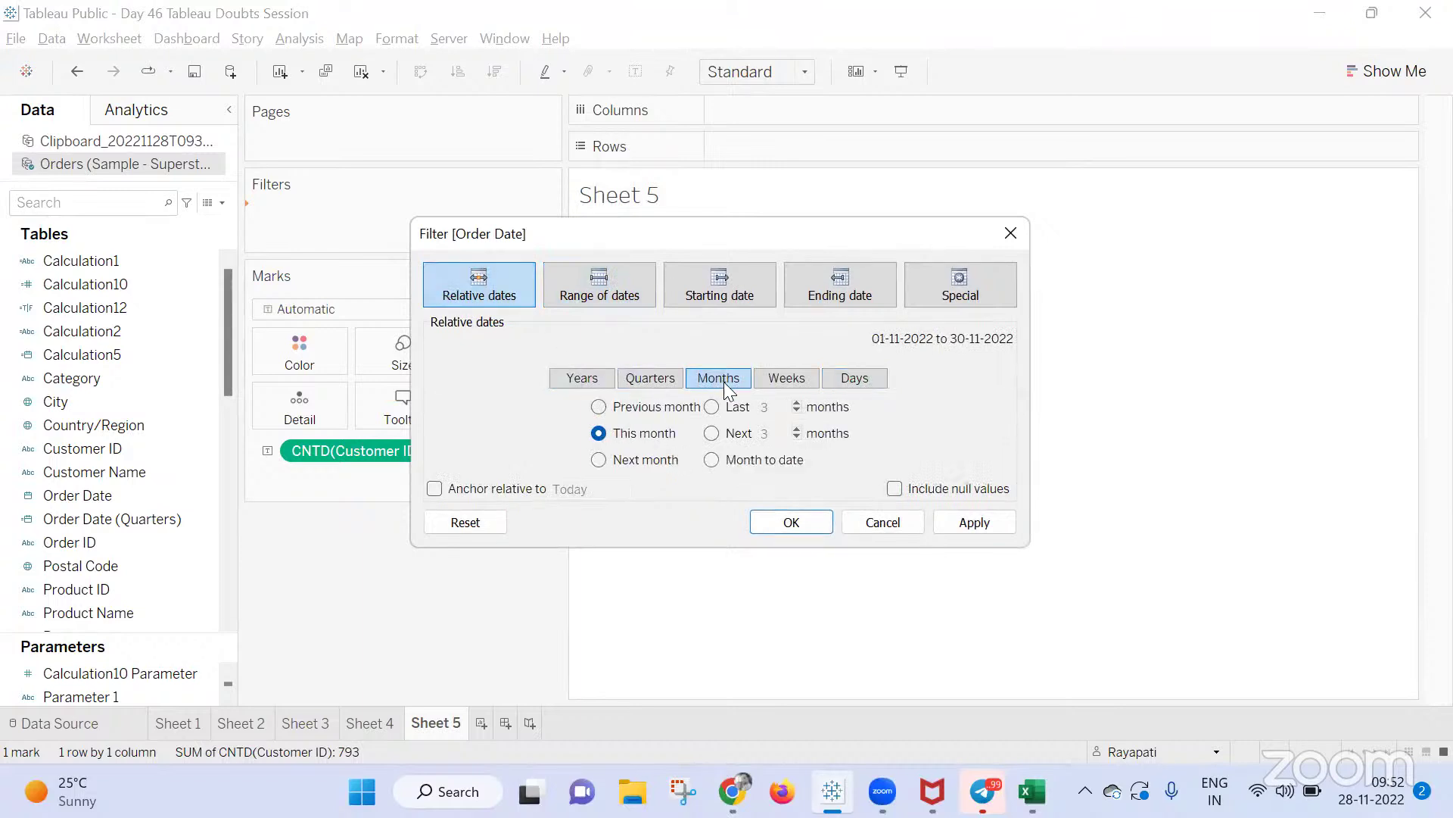
{"action": "left_click", "coordinate": [712, 407]}
{"action": "left_click_drag", "start_coordinate": [787, 237], "coordinate": [1095, 146]}
{"action": "left_click", "coordinate": [1272, 425]}
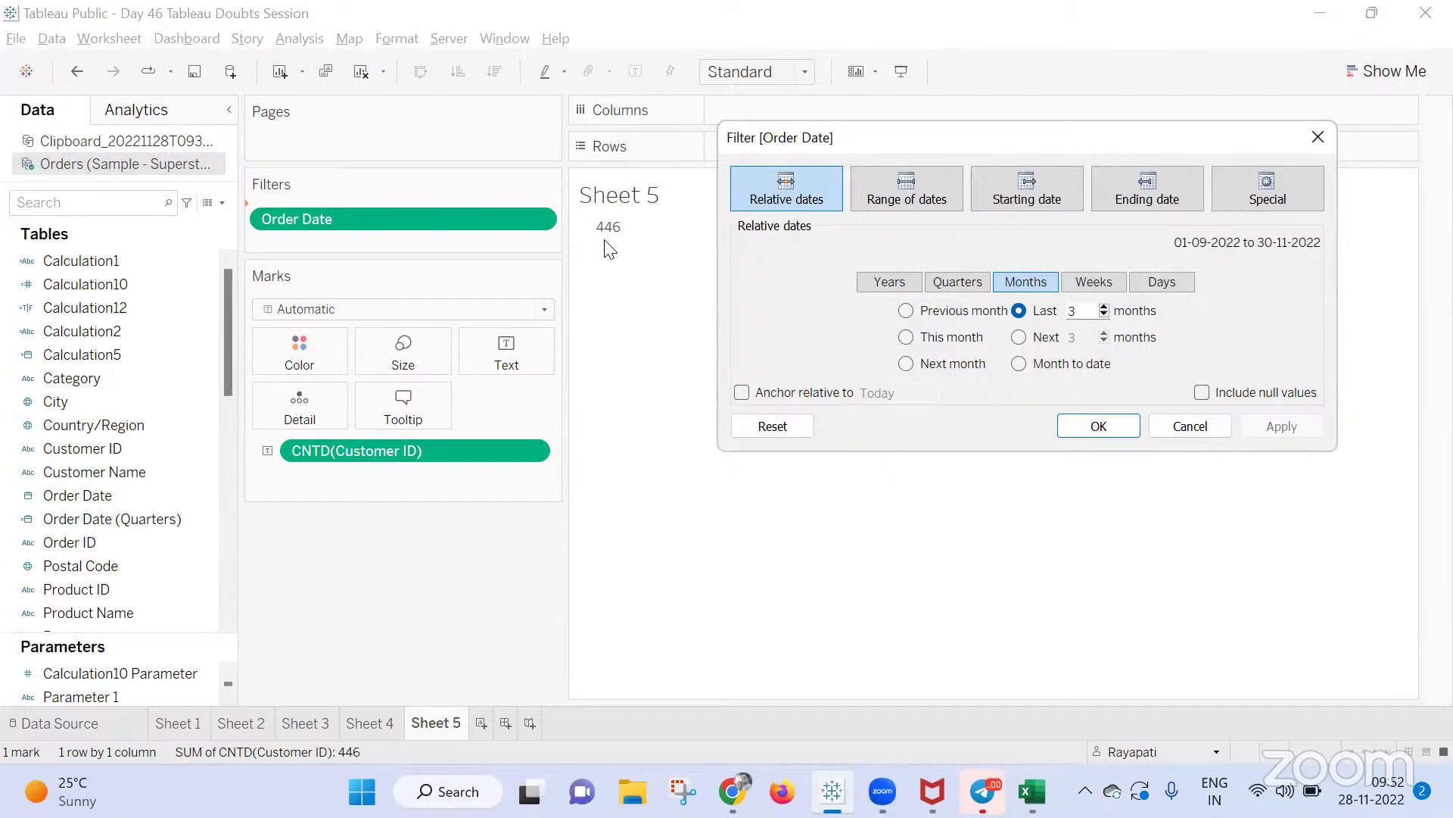
{"action": "left_click", "coordinate": [1319, 138]}
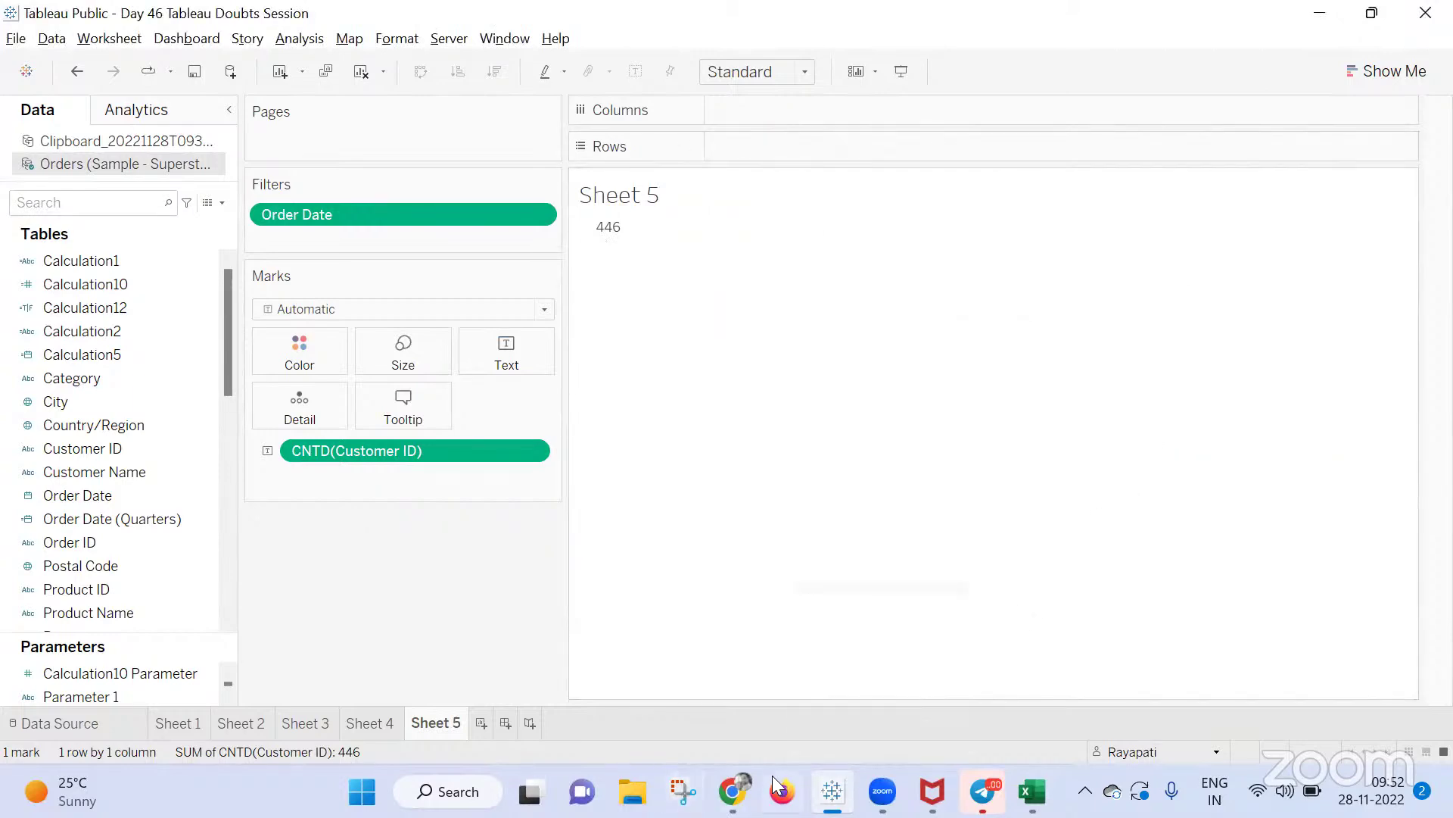
Switch to the Google Meet call in Chrome to check it, and return to the Tableau workbook
{"action": "mouse_move", "coordinate": [731, 791]}
{"action": "left_click", "coordinate": [631, 690]}
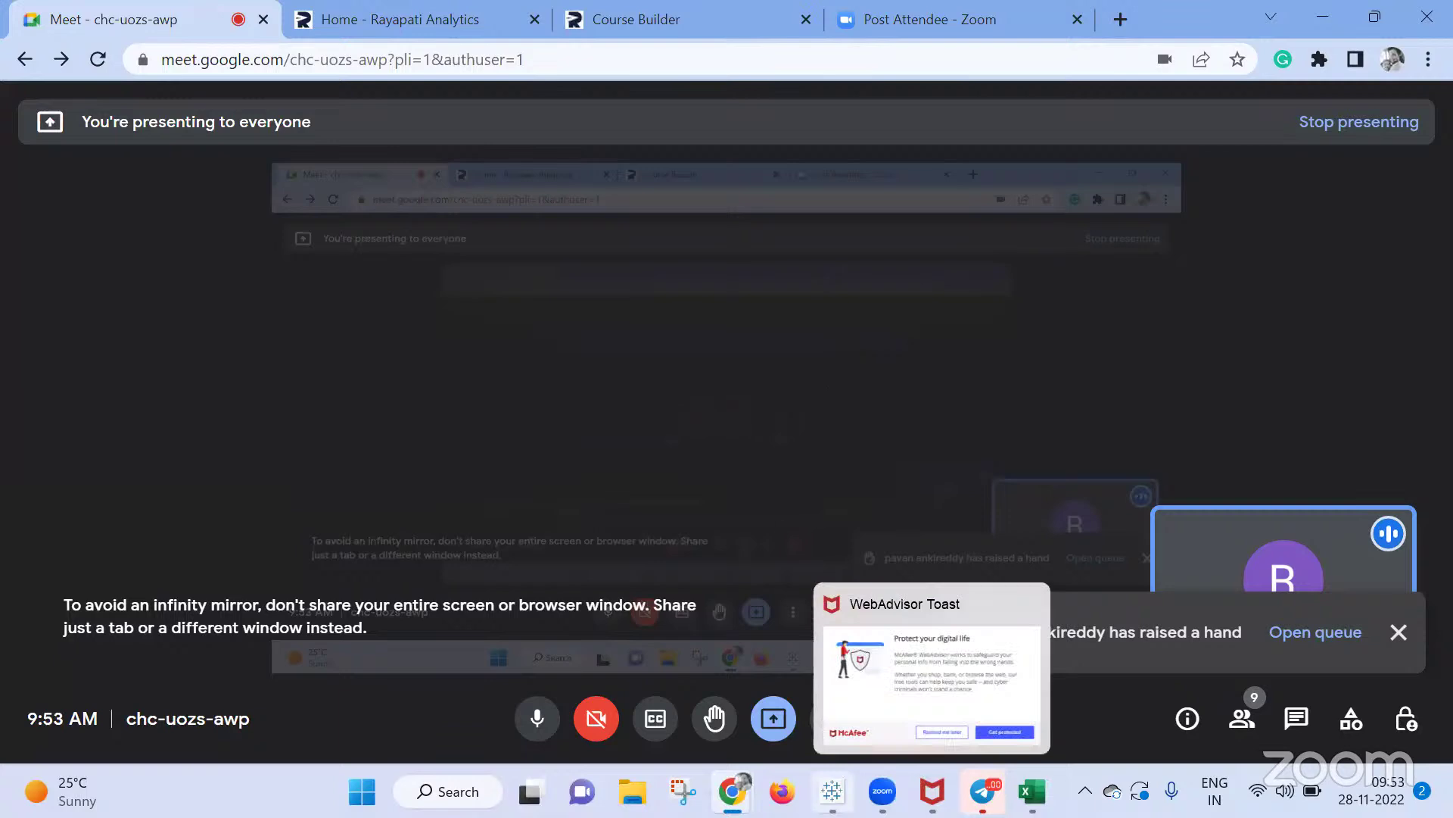
{"action": "left_click", "coordinate": [833, 791]}
On a new worksheet after Sheet 5, list Sub-Category in the rows with Sales as text
{"action": "left_click", "coordinate": [482, 724]}
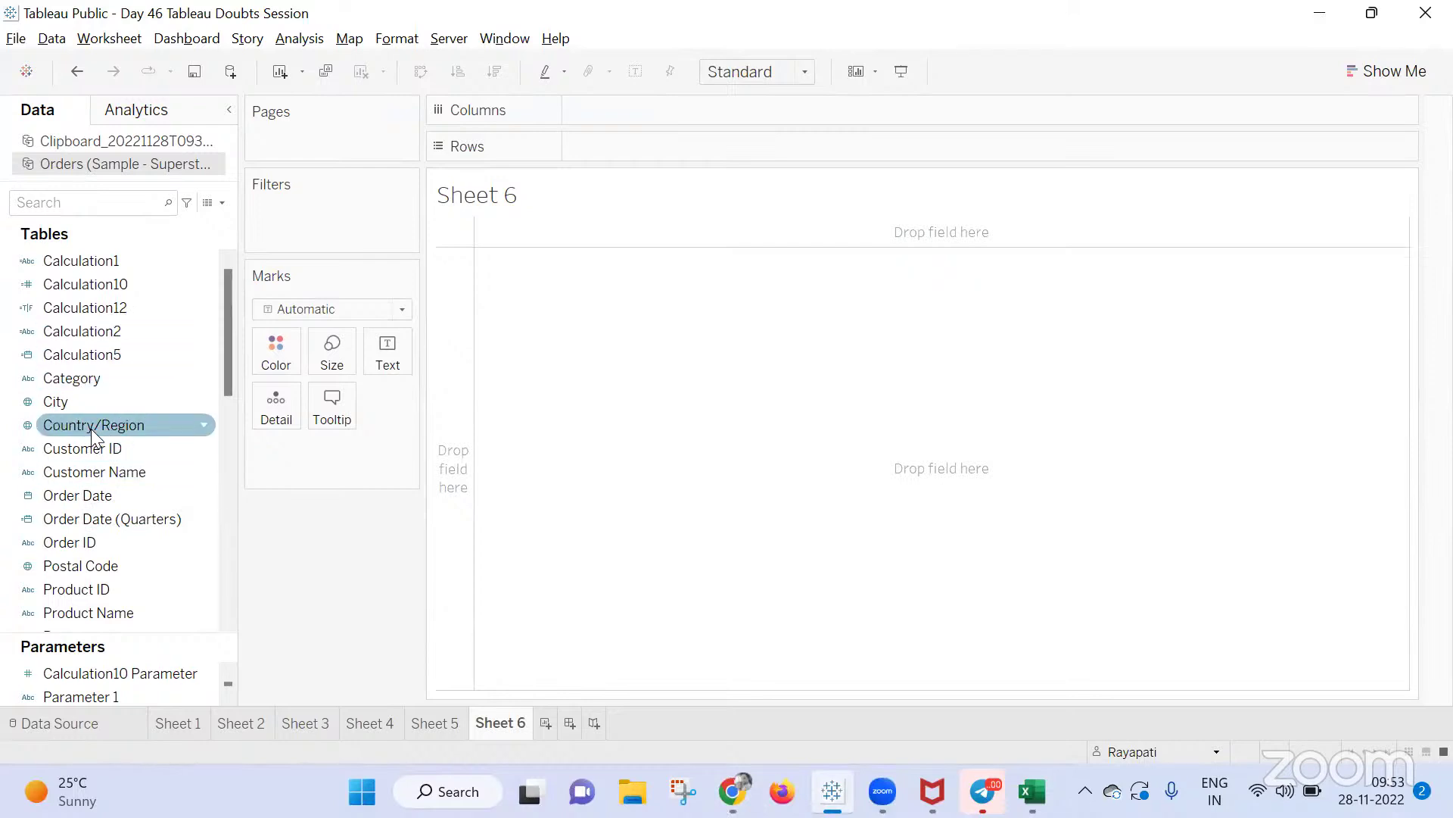
{"action": "scroll", "coordinate": [97, 465], "scroll_direction": "down", "scroll_amount": 2}
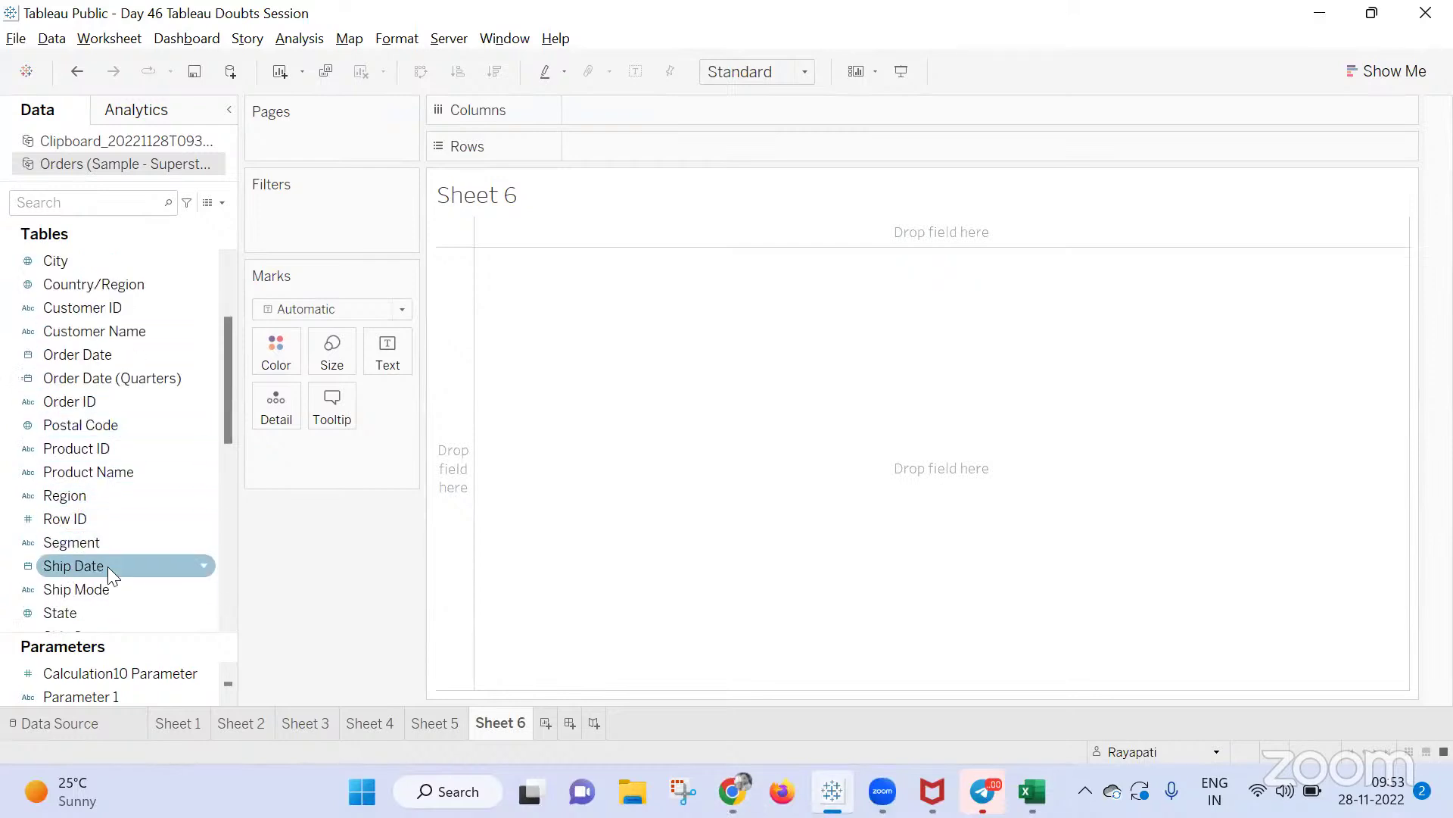
{"action": "left_click_drag", "start_coordinate": [70, 542], "coordinate": [65, 598]}
{"action": "scroll", "coordinate": [78, 516], "scroll_direction": "down", "scroll_amount": 3}
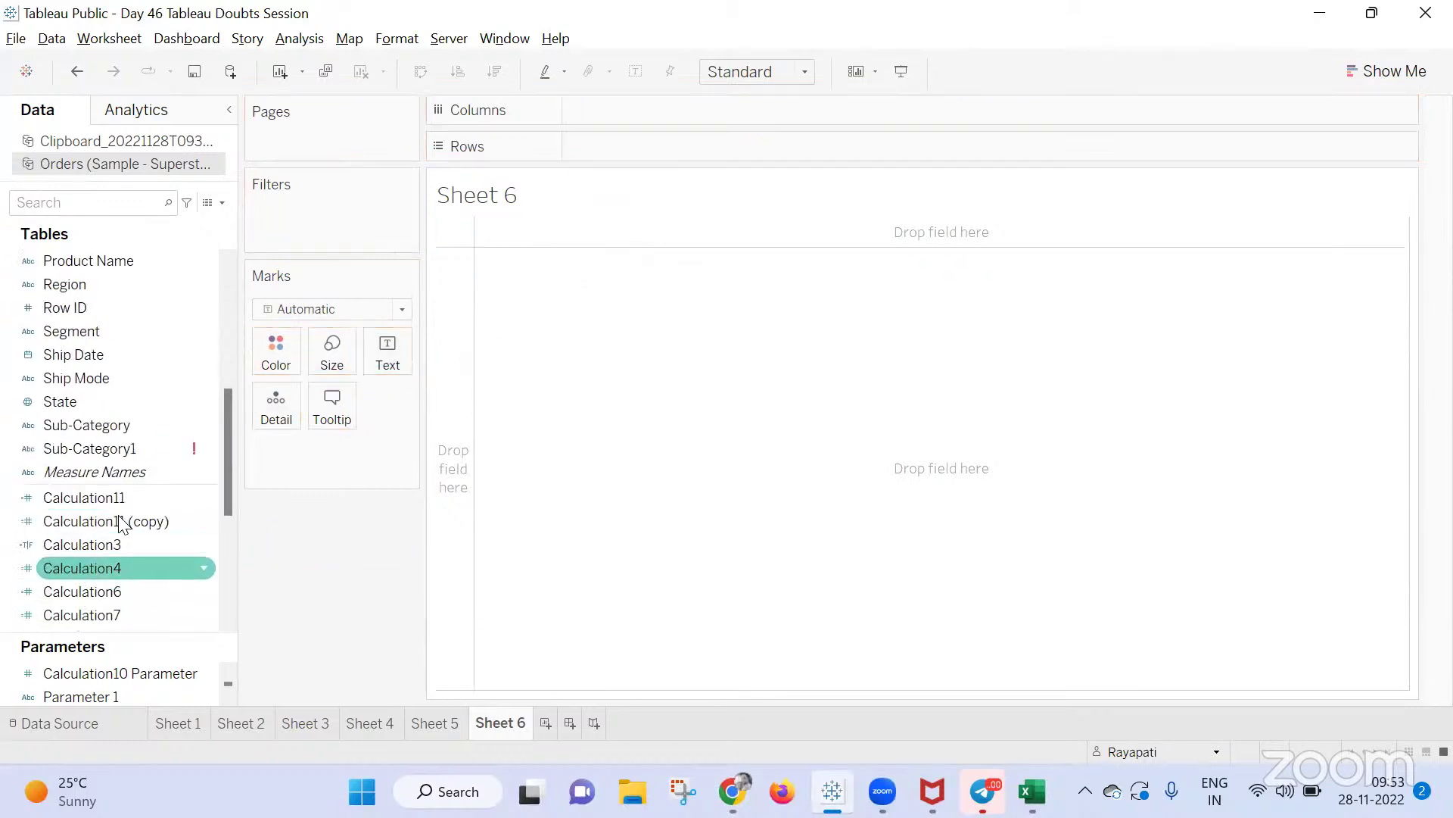
{"action": "left_click_drag", "start_coordinate": [117, 424], "coordinate": [748, 141]}
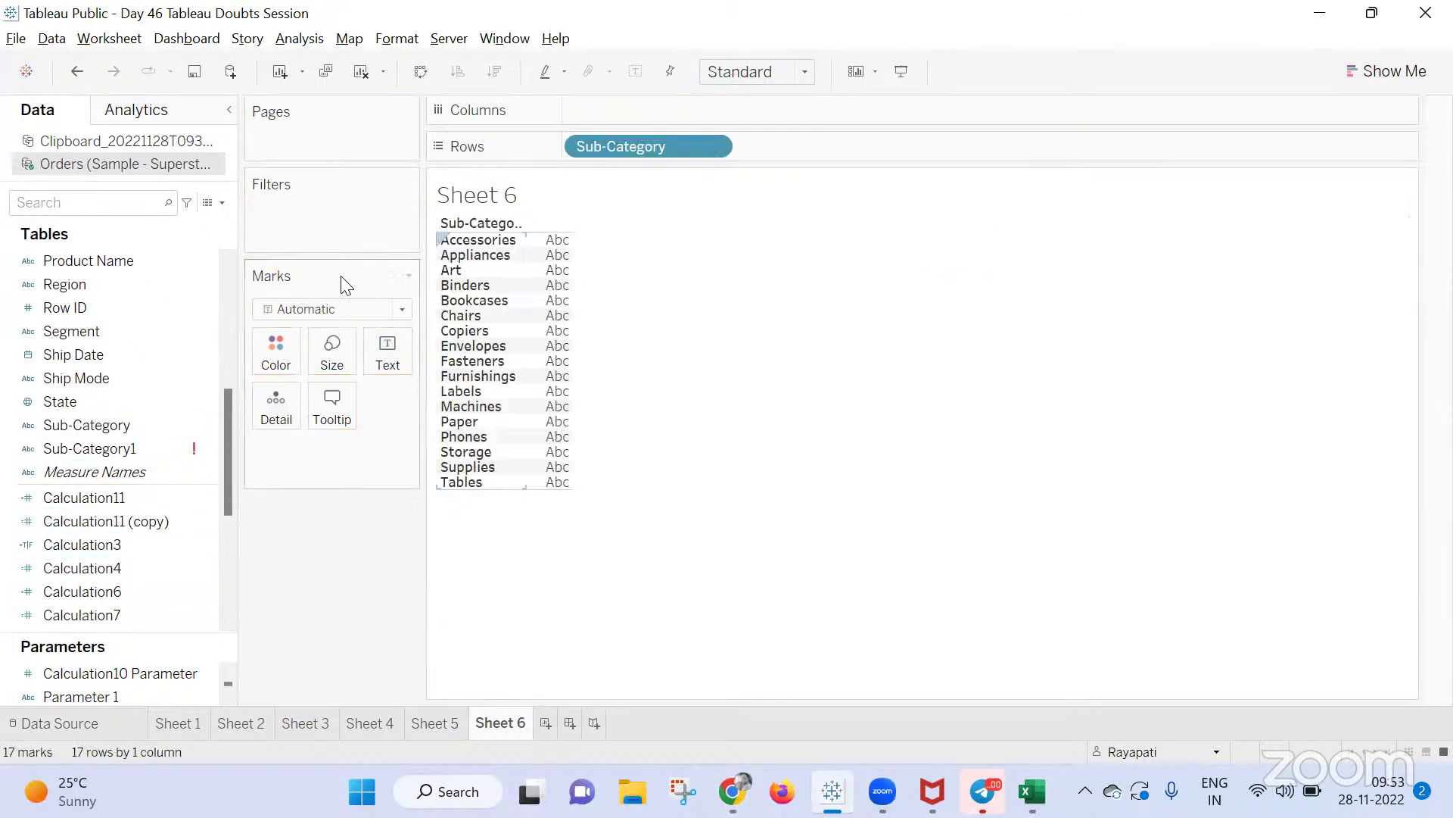
{"action": "scroll", "coordinate": [109, 377], "scroll_direction": "down", "scroll_amount": 3}
{"action": "left_click_drag", "start_coordinate": [80, 544], "coordinate": [386, 365]}
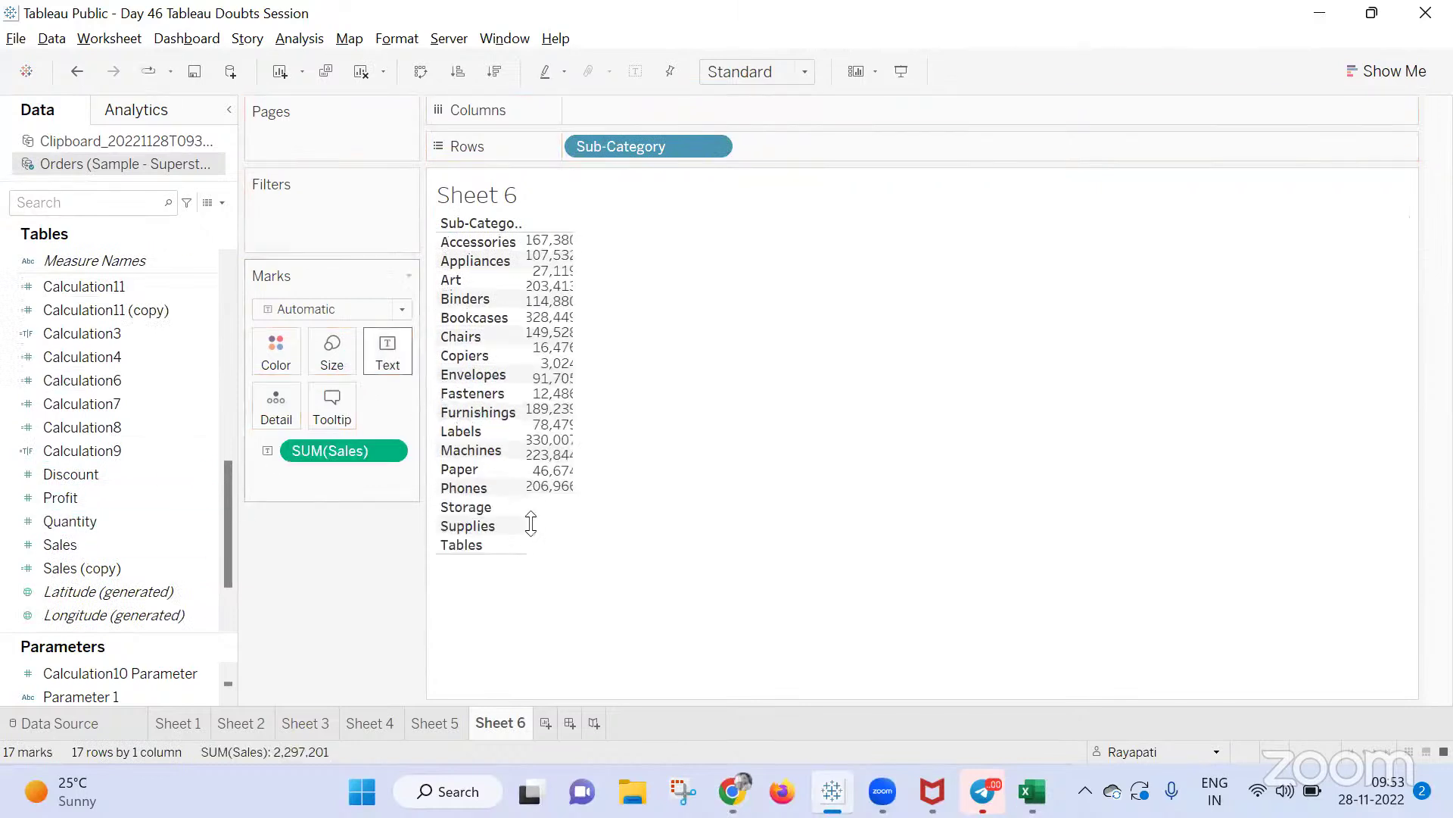
On a new worksheet after Sheet 6, place City and Region in the rows, and swap rows with columns
{"action": "left_click", "coordinate": [544, 722]}
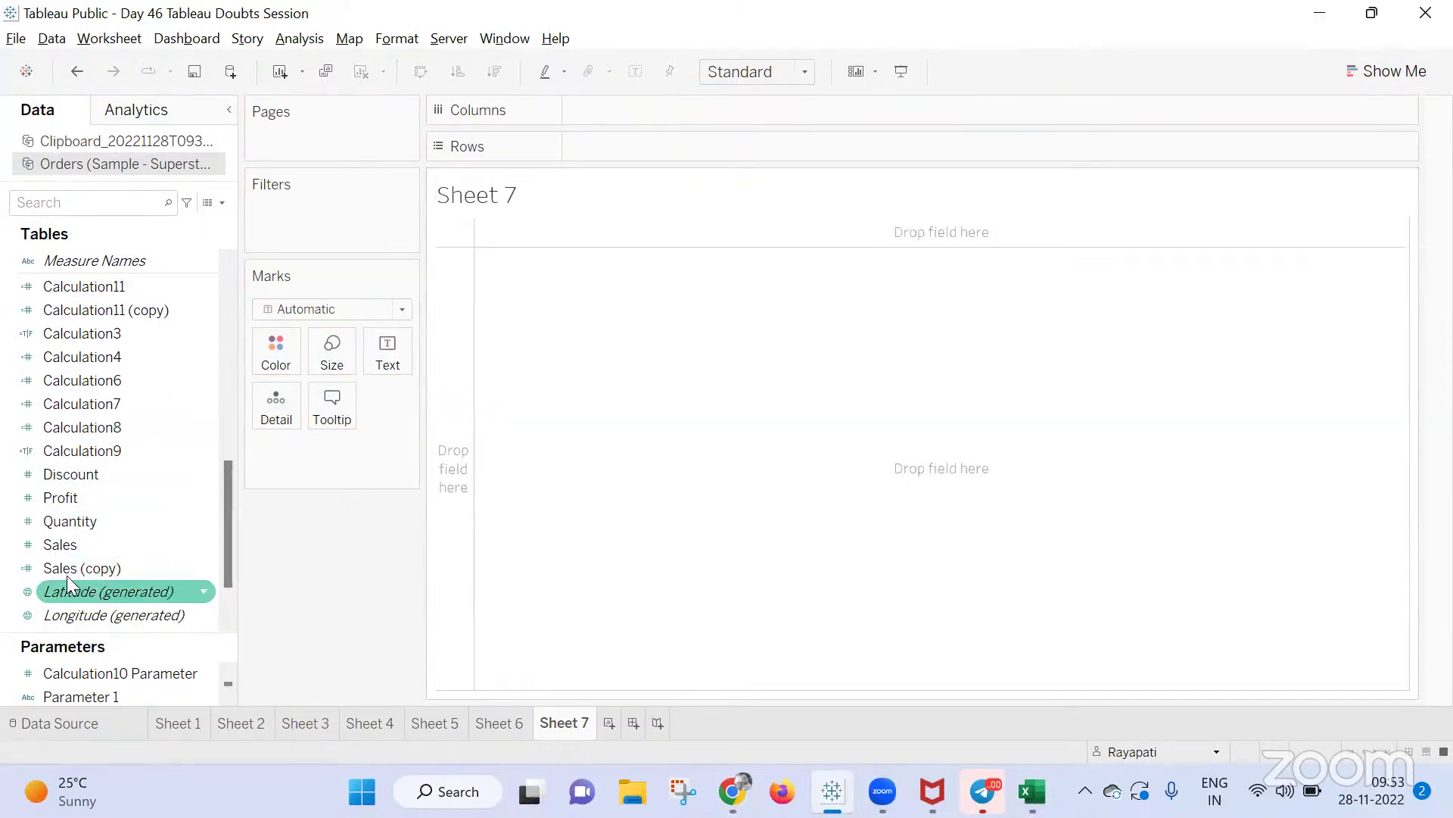
{"action": "scroll", "coordinate": [49, 442], "scroll_direction": "up", "scroll_amount": 1}
{"action": "scroll", "coordinate": [48, 435], "scroll_direction": "up", "scroll_amount": 5}
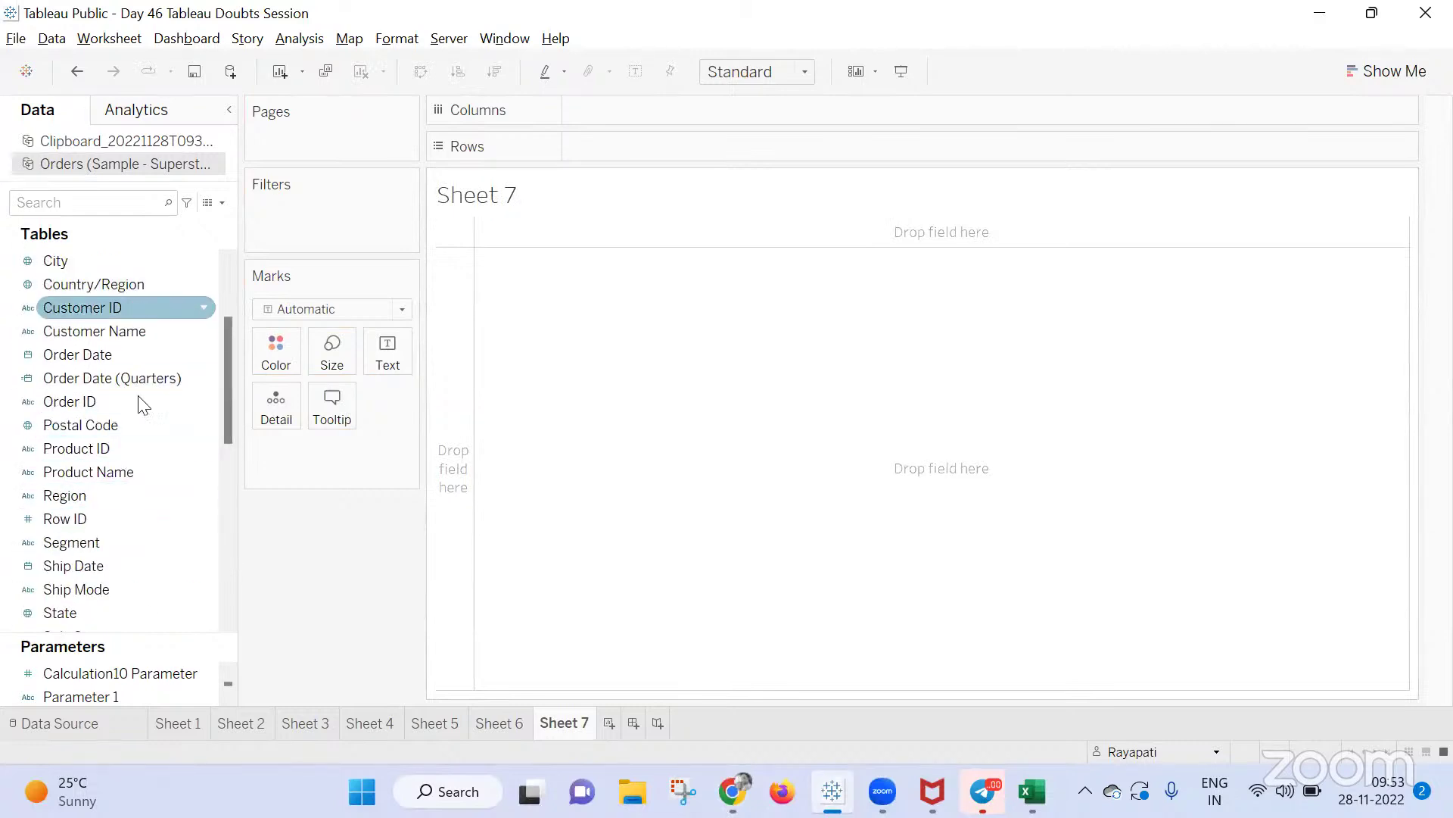
{"action": "left_click_drag", "start_coordinate": [73, 265], "coordinate": [610, 156]}
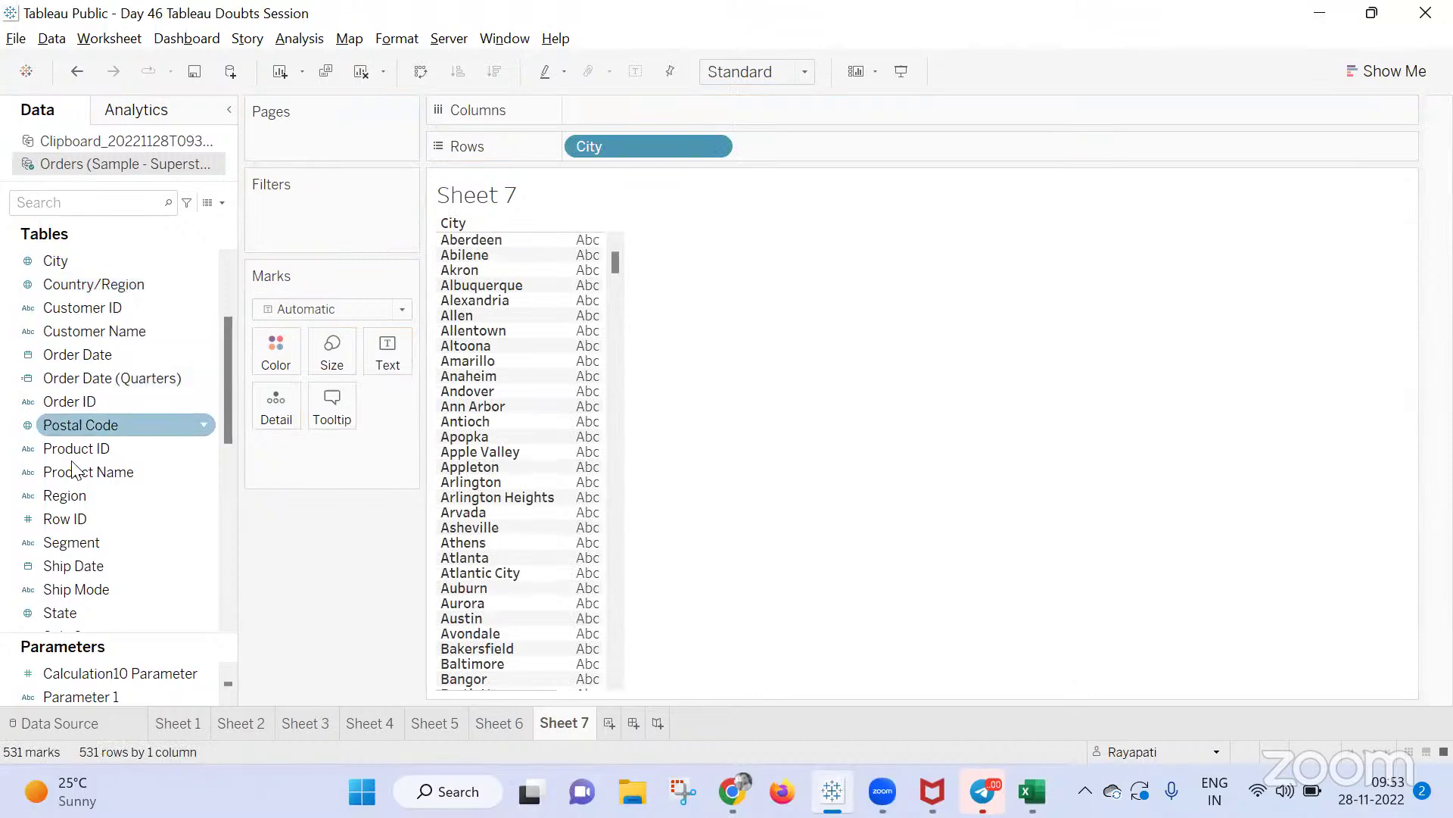
{"action": "left_click_drag", "start_coordinate": [77, 497], "coordinate": [777, 142]}
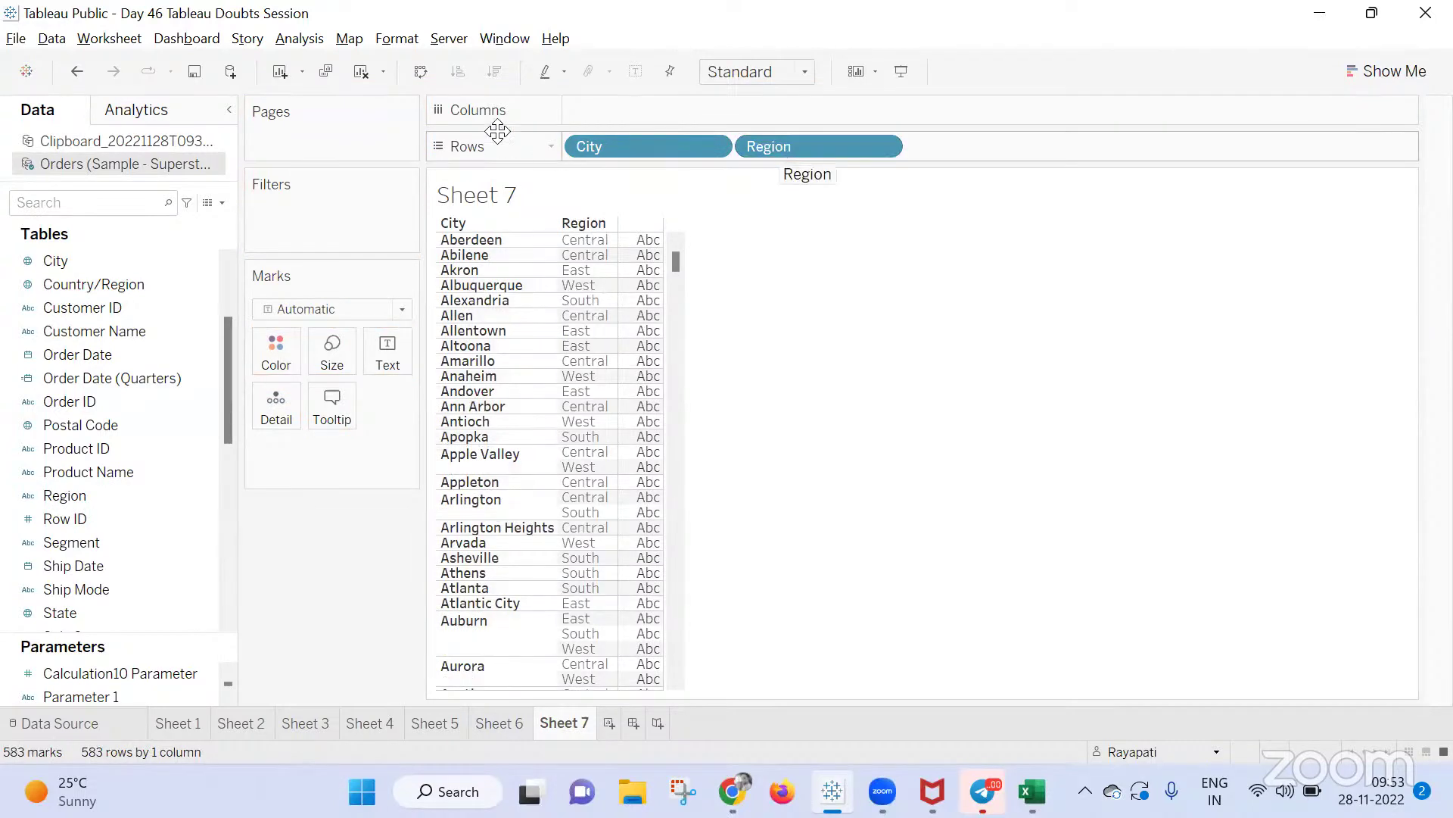
{"action": "left_click", "coordinate": [422, 72]}
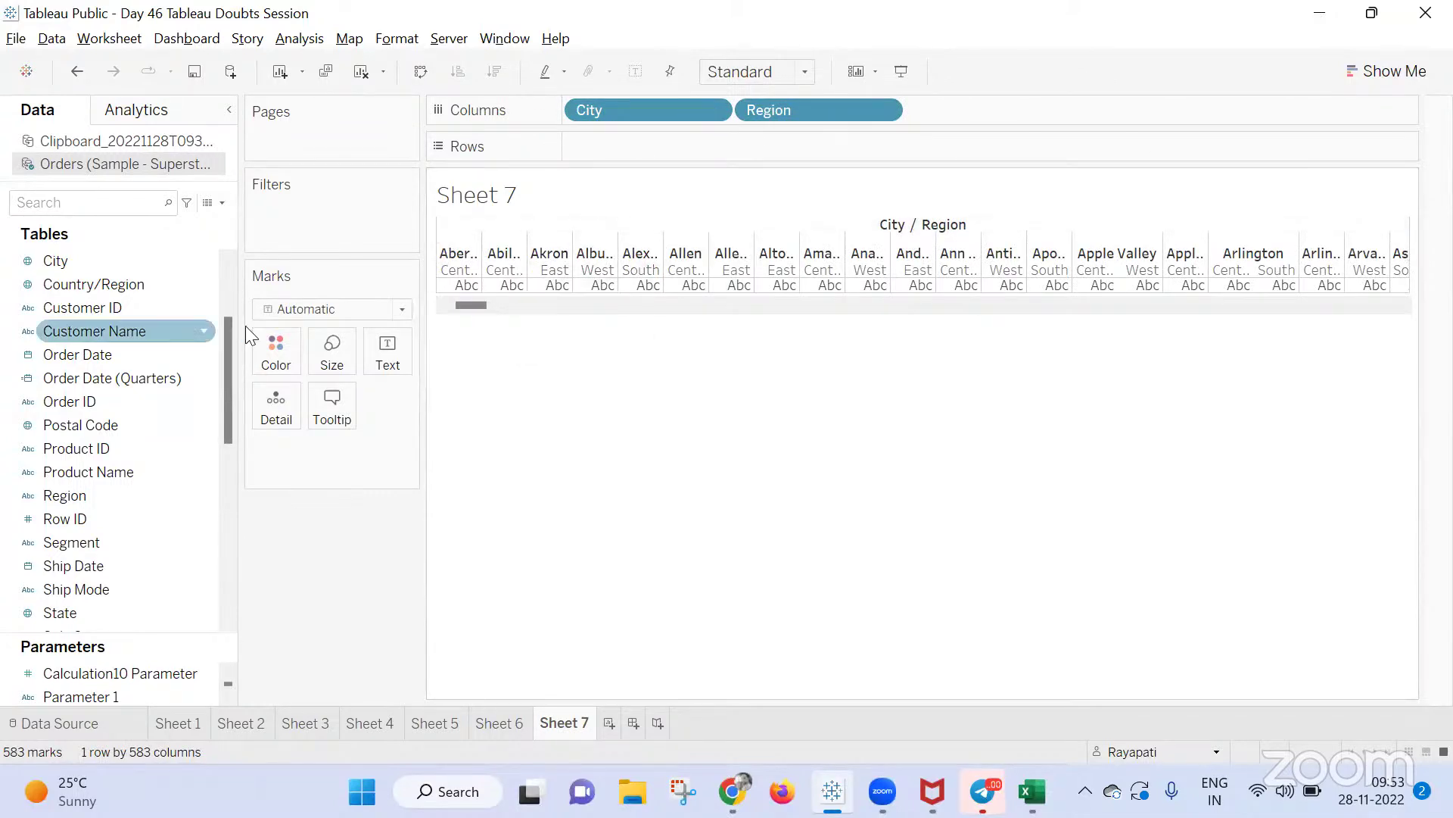
Add Ship Mode twice to the columns after Region, and widen the column headers
{"action": "mouse_move", "coordinate": [99, 498]}
{"action": "left_mouse_down"}
{"action": "mouse_move", "coordinate": [185, 454]}
{"action": "mouse_move", "coordinate": [113, 493]}
{"action": "left_mouse_up"}
{"action": "left_click_drag", "start_coordinate": [101, 583], "coordinate": [963, 112]}
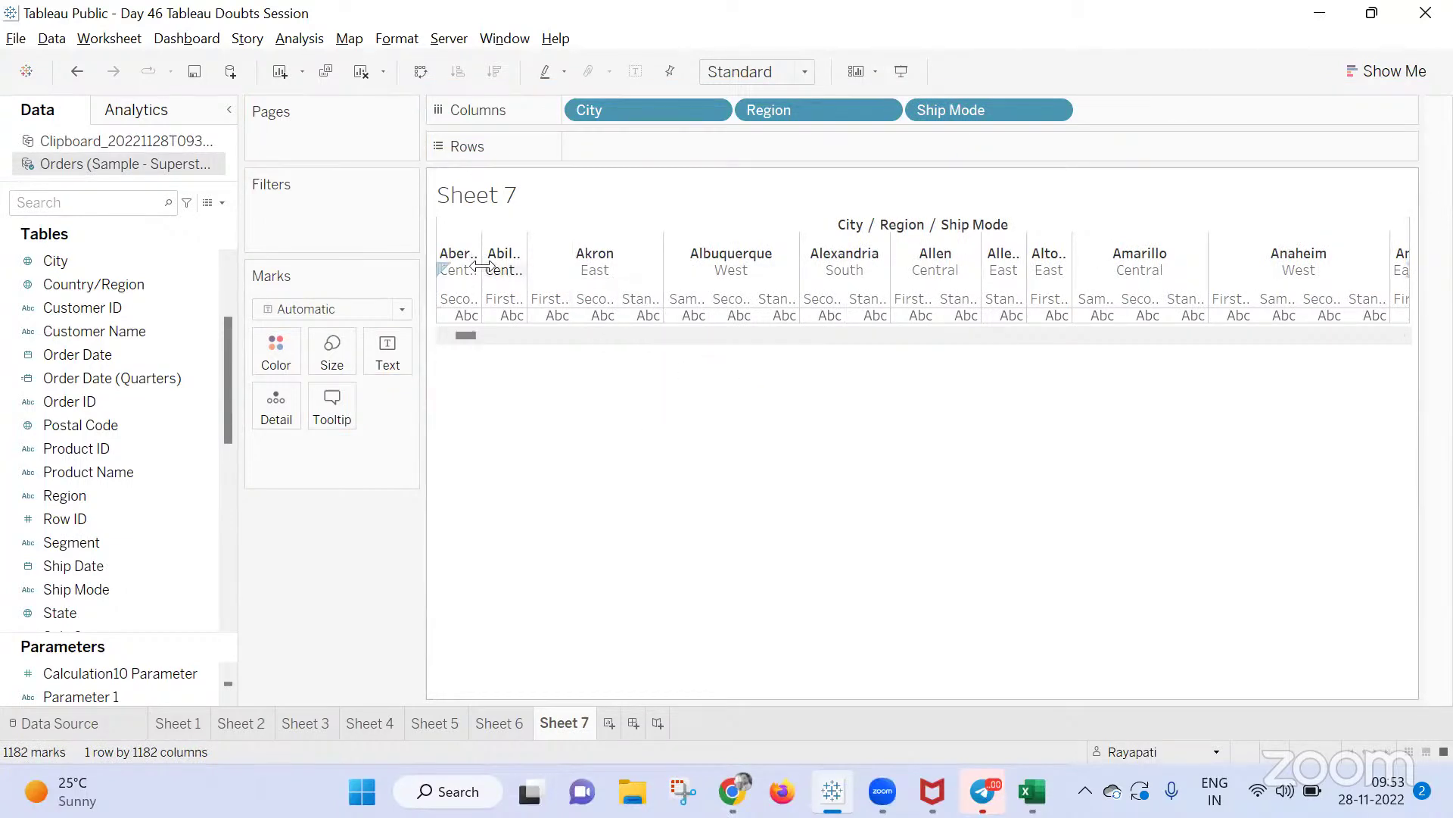
{"action": "left_click_drag", "start_coordinate": [517, 264], "coordinate": [614, 381]}
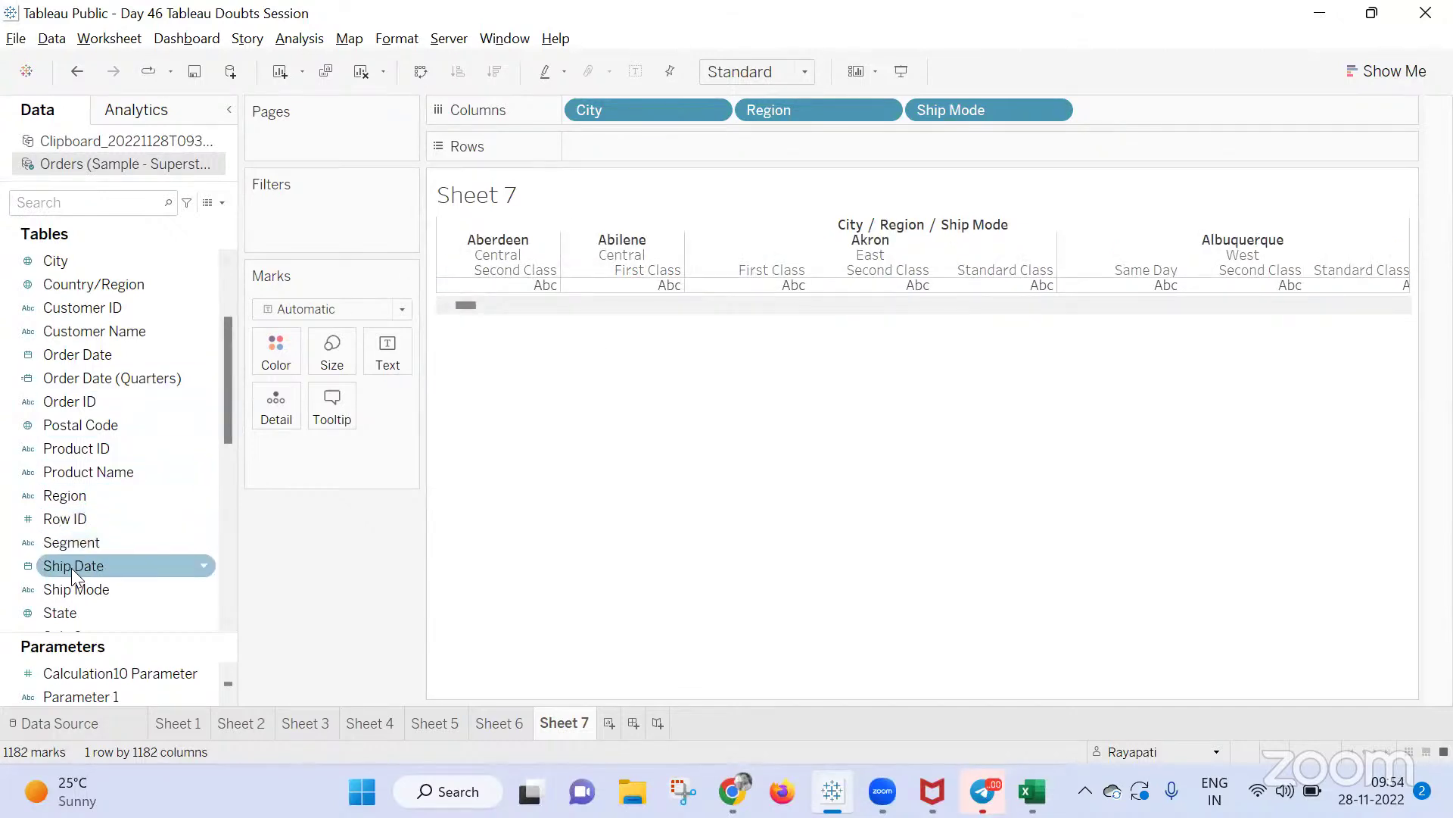
{"action": "left_click_drag", "start_coordinate": [71, 568], "coordinate": [1200, 111]}
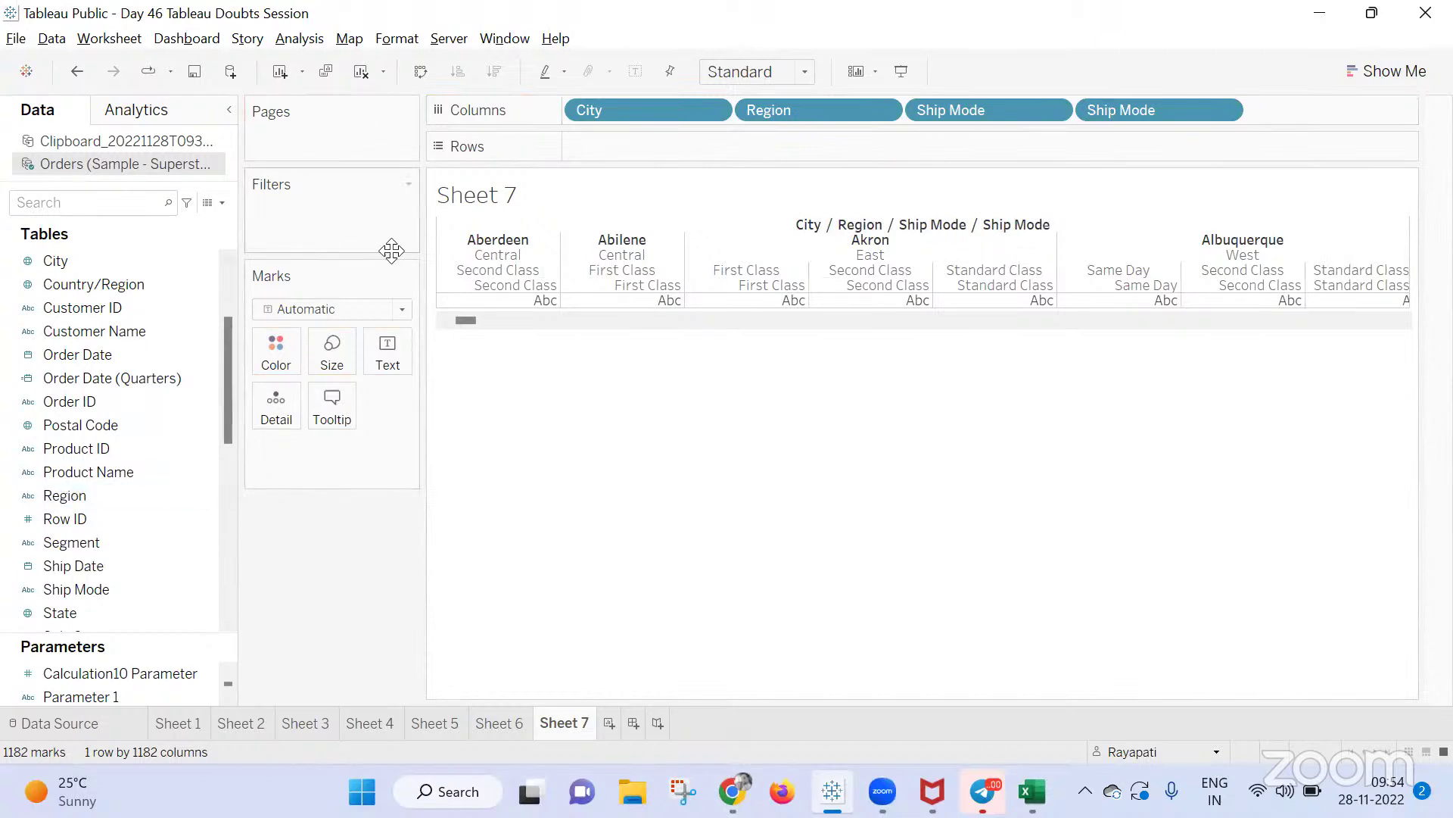
Set the Sheet 7 mark type to Polygon and remove the duplicate Ship Mode from the columns
{"action": "left_click", "coordinate": [405, 309]}
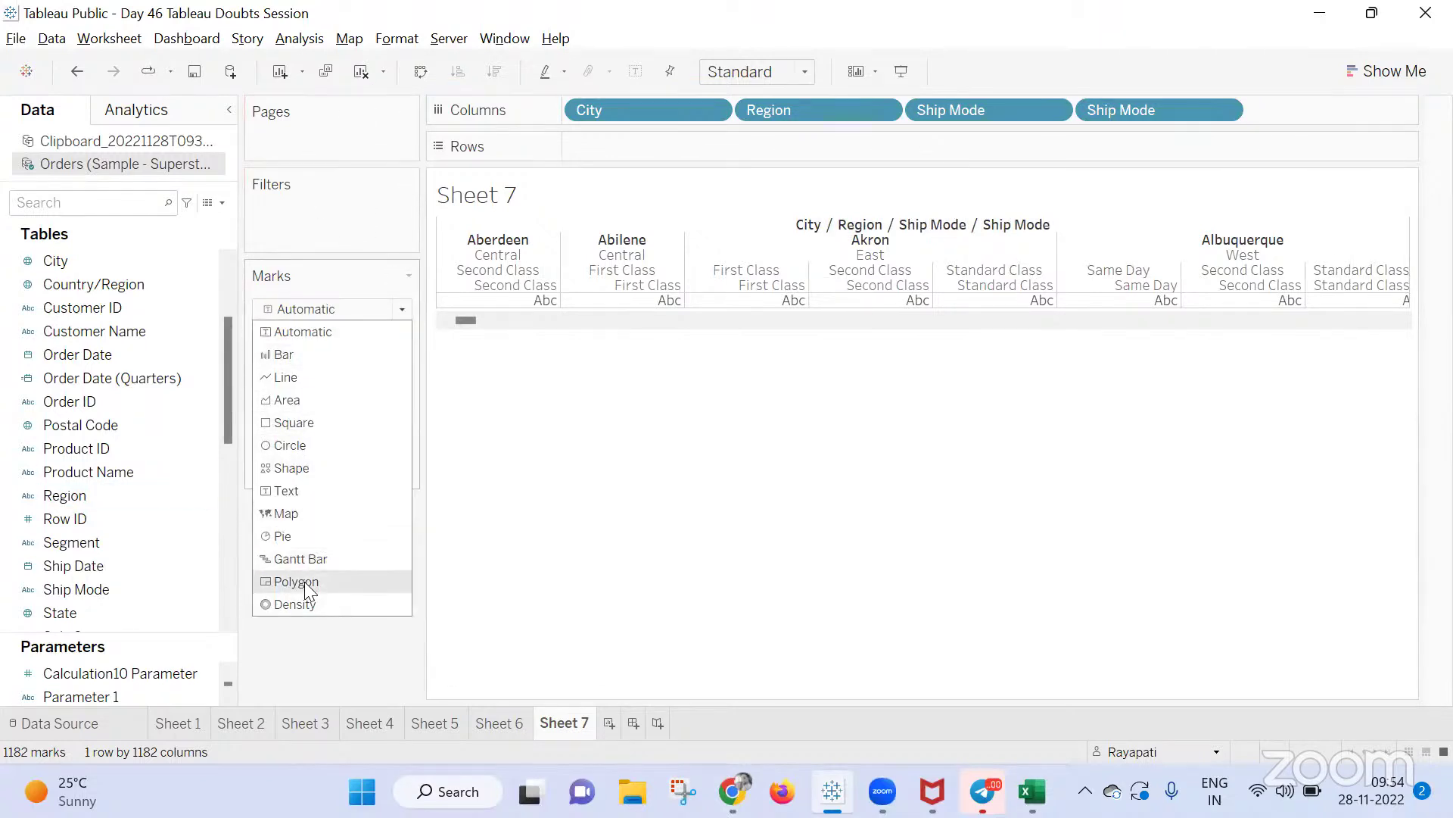
{"action": "key", "text": "Escape"}
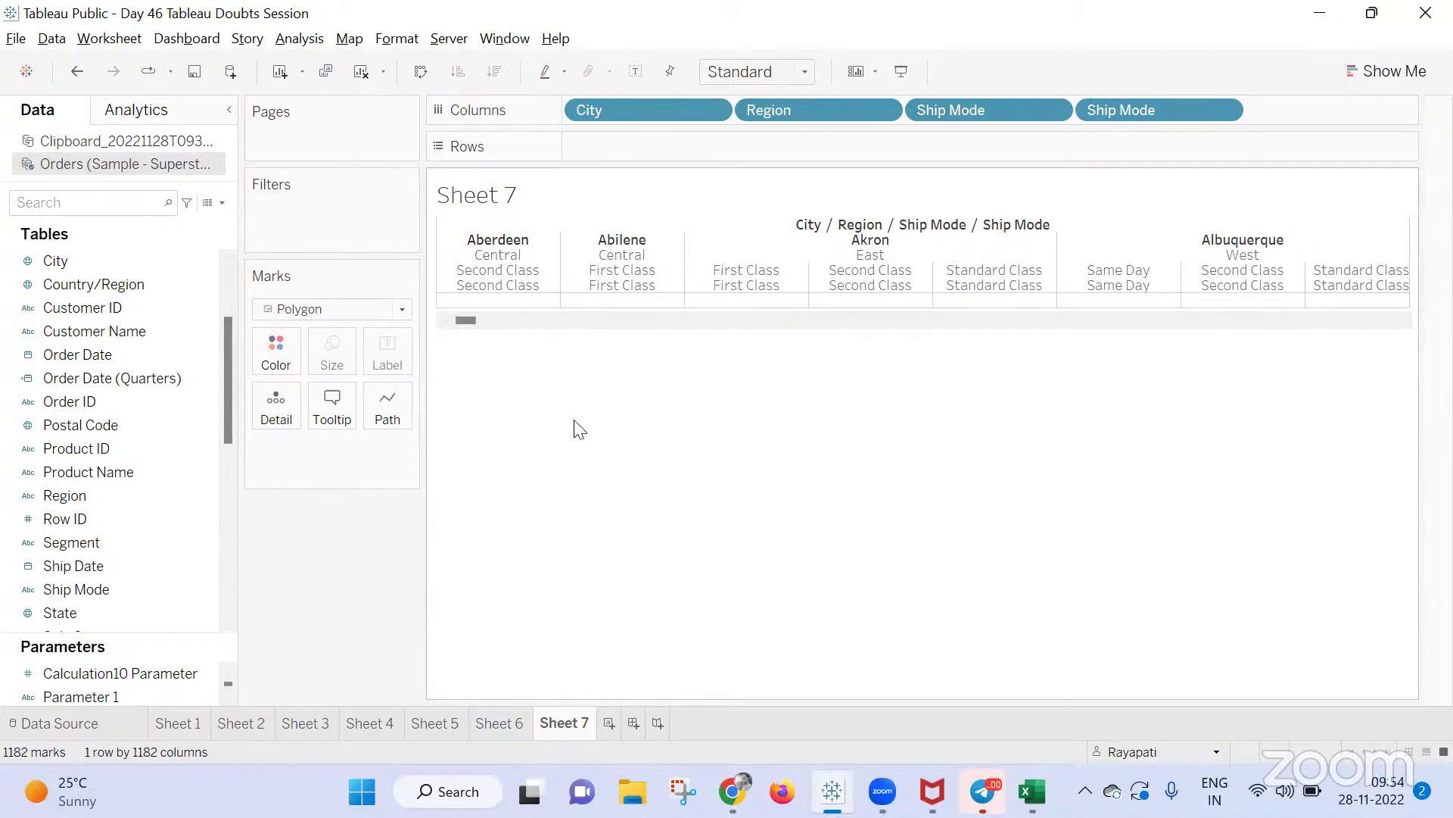
{"action": "left_click_drag", "start_coordinate": [1126, 107], "coordinate": [1087, 451]}
Add Segment to the columns after Ship Mode, and widen the column headers so the names fit
{"action": "scroll", "coordinate": [105, 534], "scroll_direction": "down", "scroll_amount": 1}
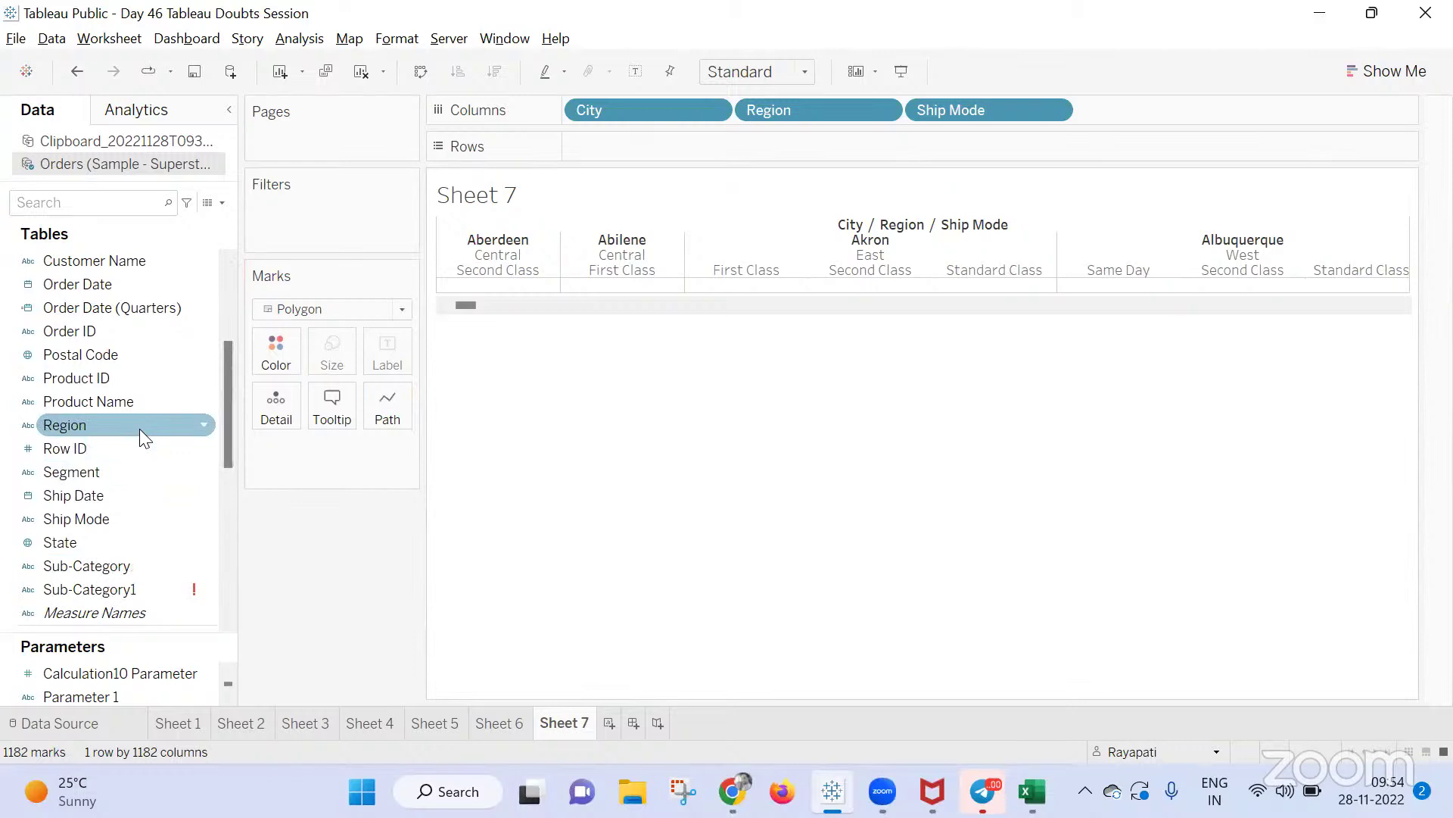
{"action": "scroll", "coordinate": [136, 422], "scroll_direction": "down", "scroll_amount": 1}
{"action": "scroll", "coordinate": [106, 406], "scroll_direction": "up", "scroll_amount": 1}
{"action": "scroll", "coordinate": [109, 405], "scroll_direction": "up", "scroll_amount": 3}
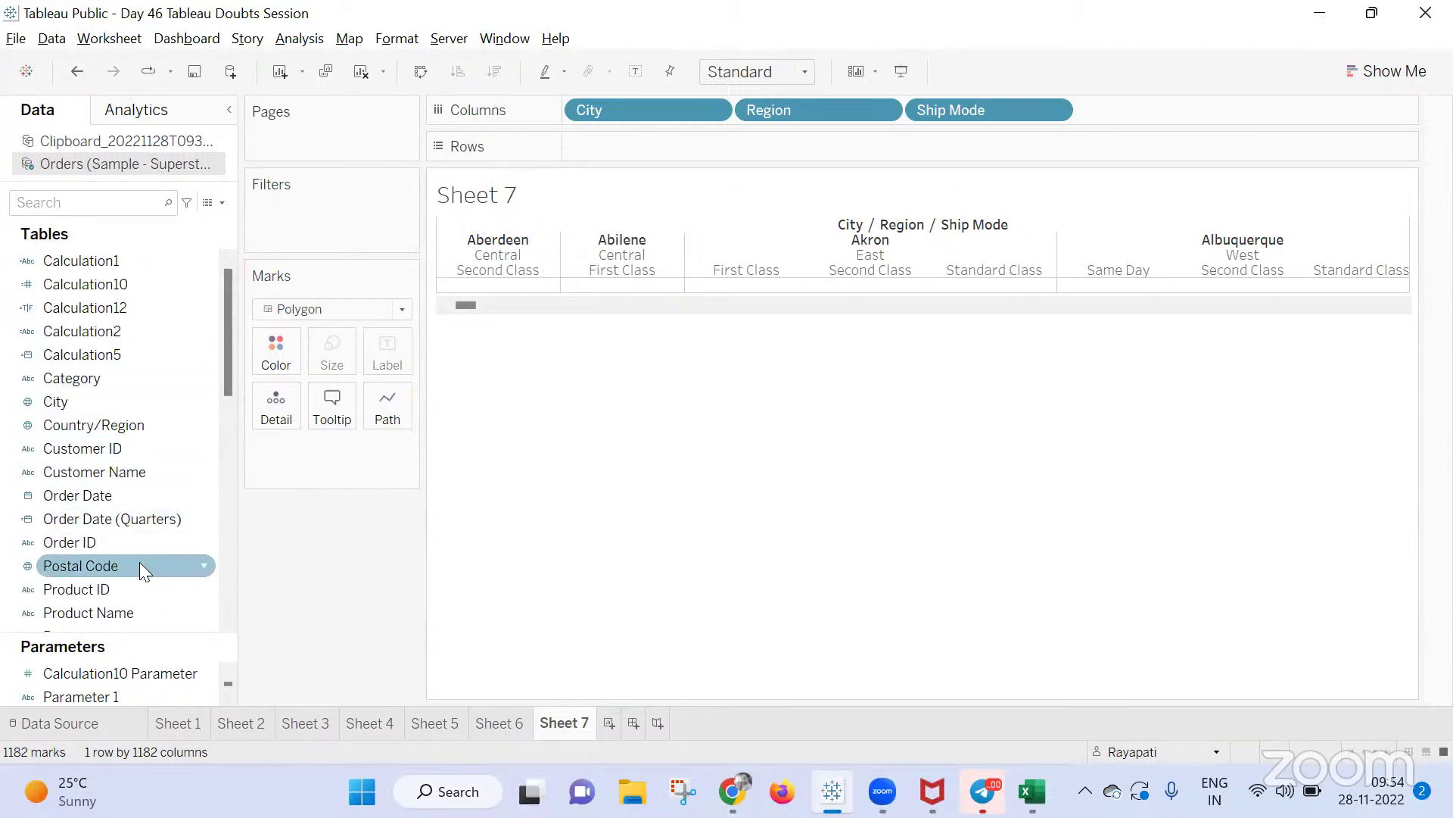
{"action": "scroll", "coordinate": [111, 611], "scroll_direction": "down", "scroll_amount": 2}
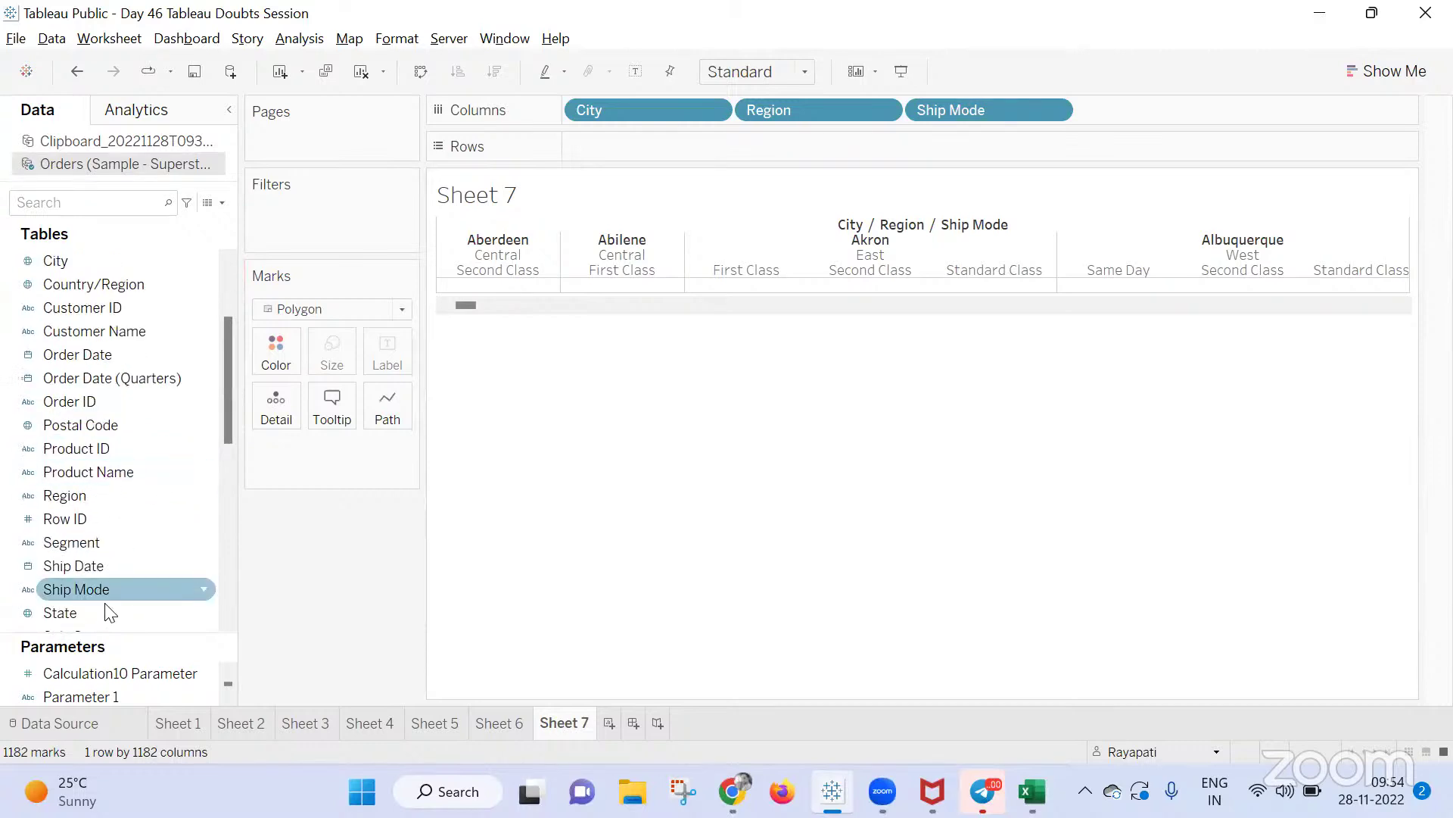
{"action": "left_click_drag", "start_coordinate": [80, 543], "coordinate": [1224, 121]}
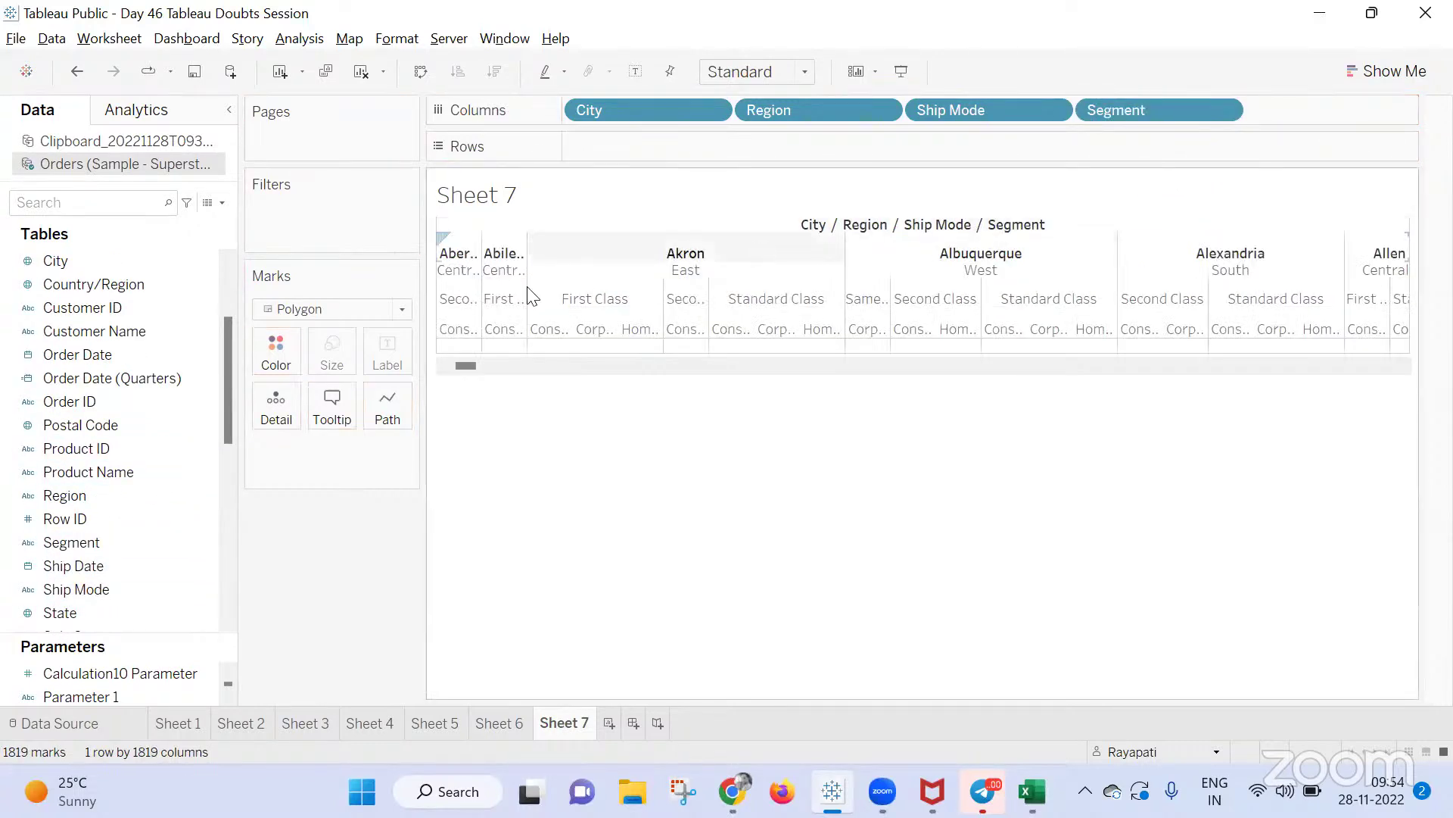
{"action": "left_click_drag", "start_coordinate": [477, 302], "coordinate": [634, 327]}
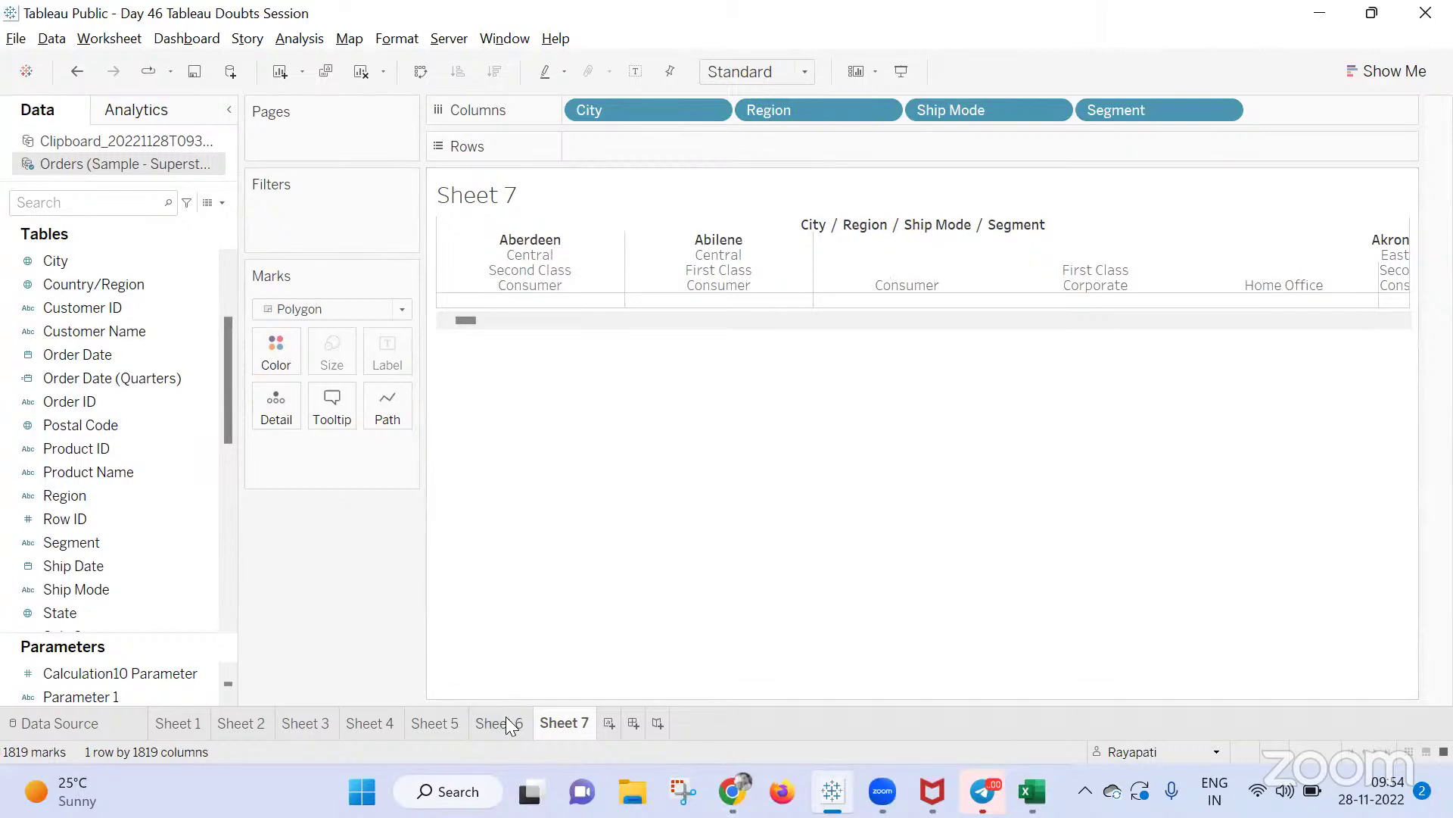
Switch to Sheet 6 with the Sub-Category sales table
{"action": "mouse_move", "coordinate": [509, 725]}
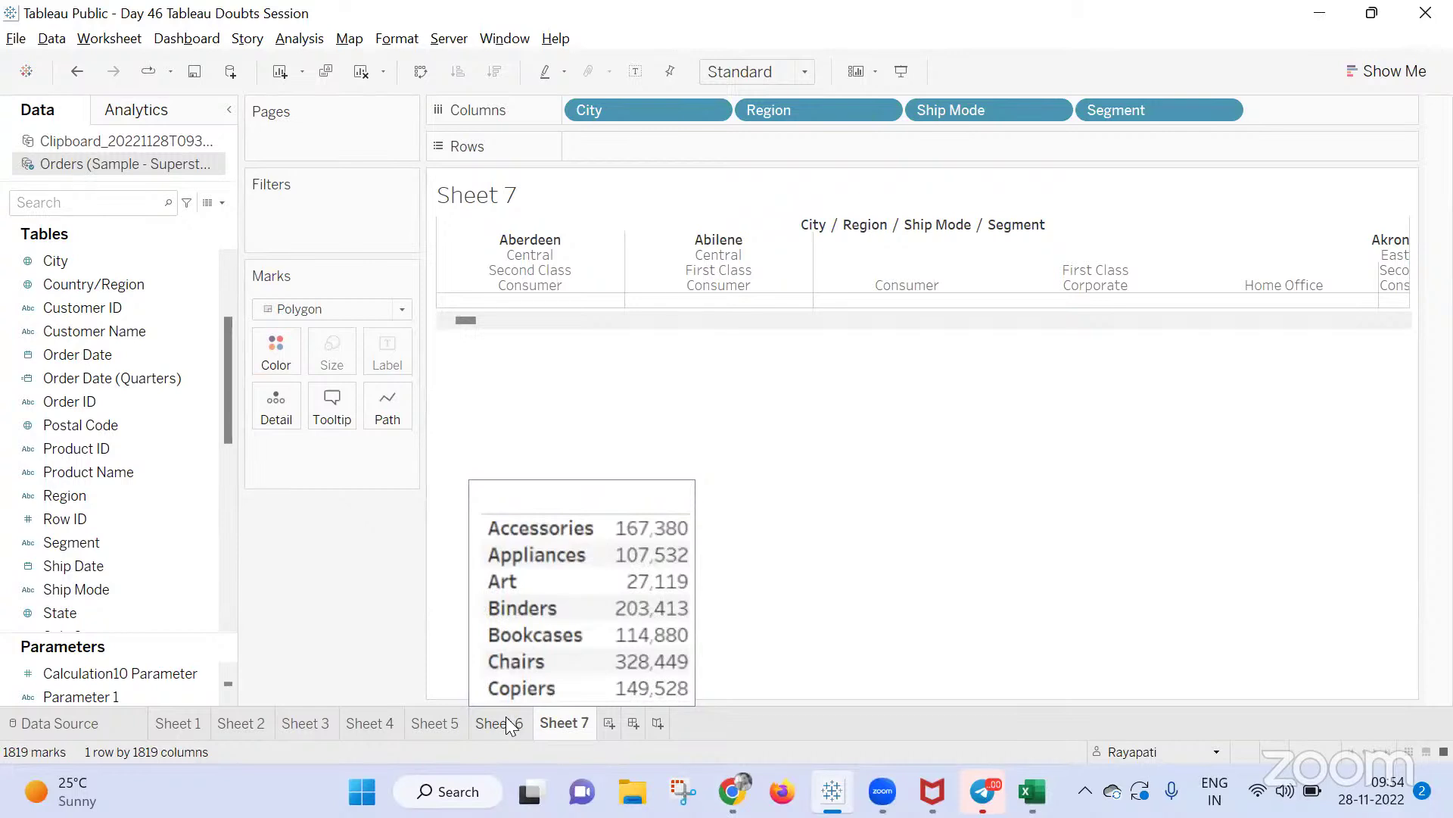
{"action": "left_click", "coordinate": [509, 725]}
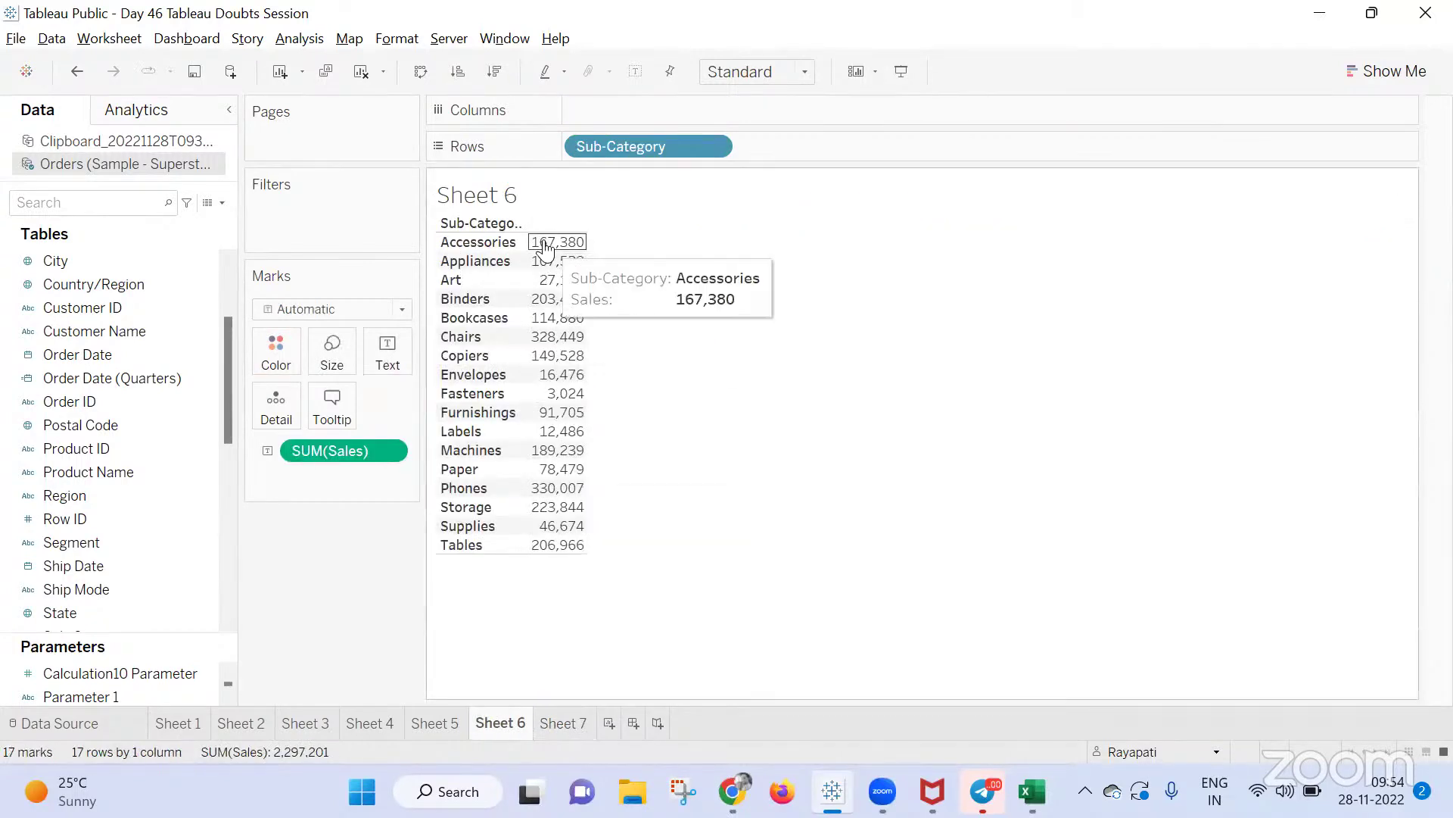
{"action": "left_click", "coordinate": [324, 421]}
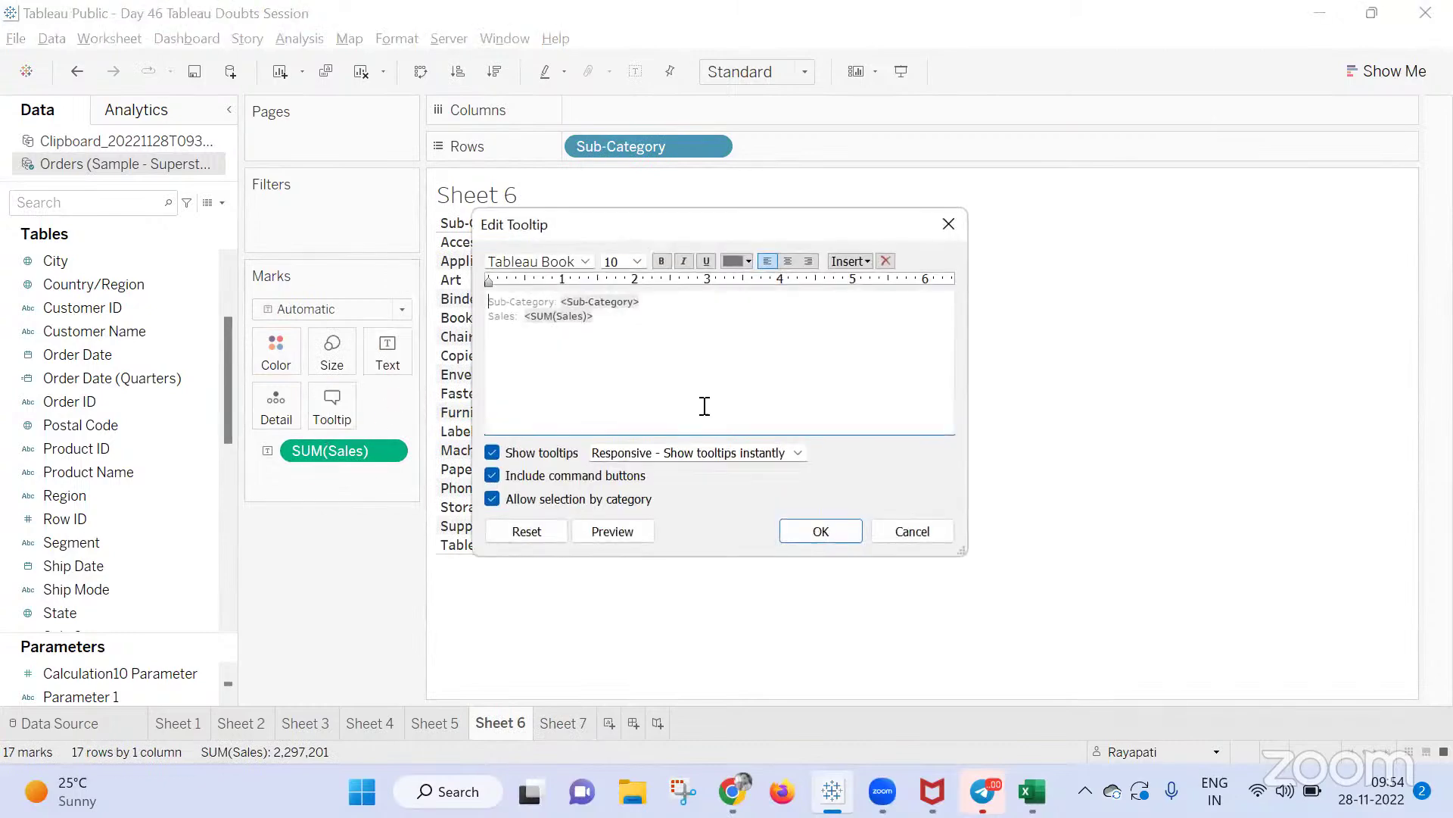
{"action": "left_click", "coordinate": [860, 261]}
{"action": "mouse_move", "coordinate": [921, 287]}
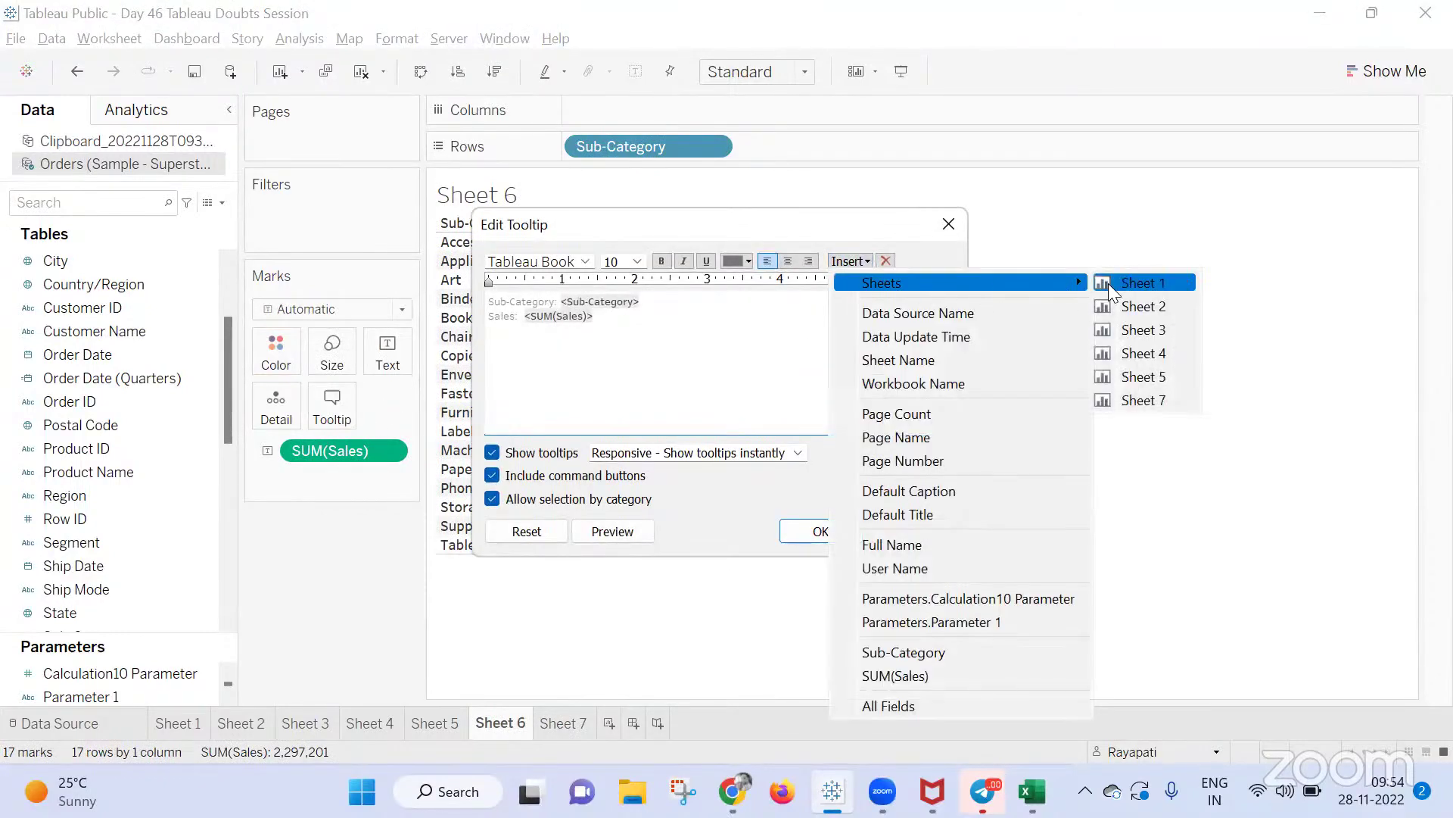
{"action": "left_click", "coordinate": [1120, 402]}
{"action": "left_click_drag", "start_coordinate": [594, 331], "coordinate": [426, 315]}
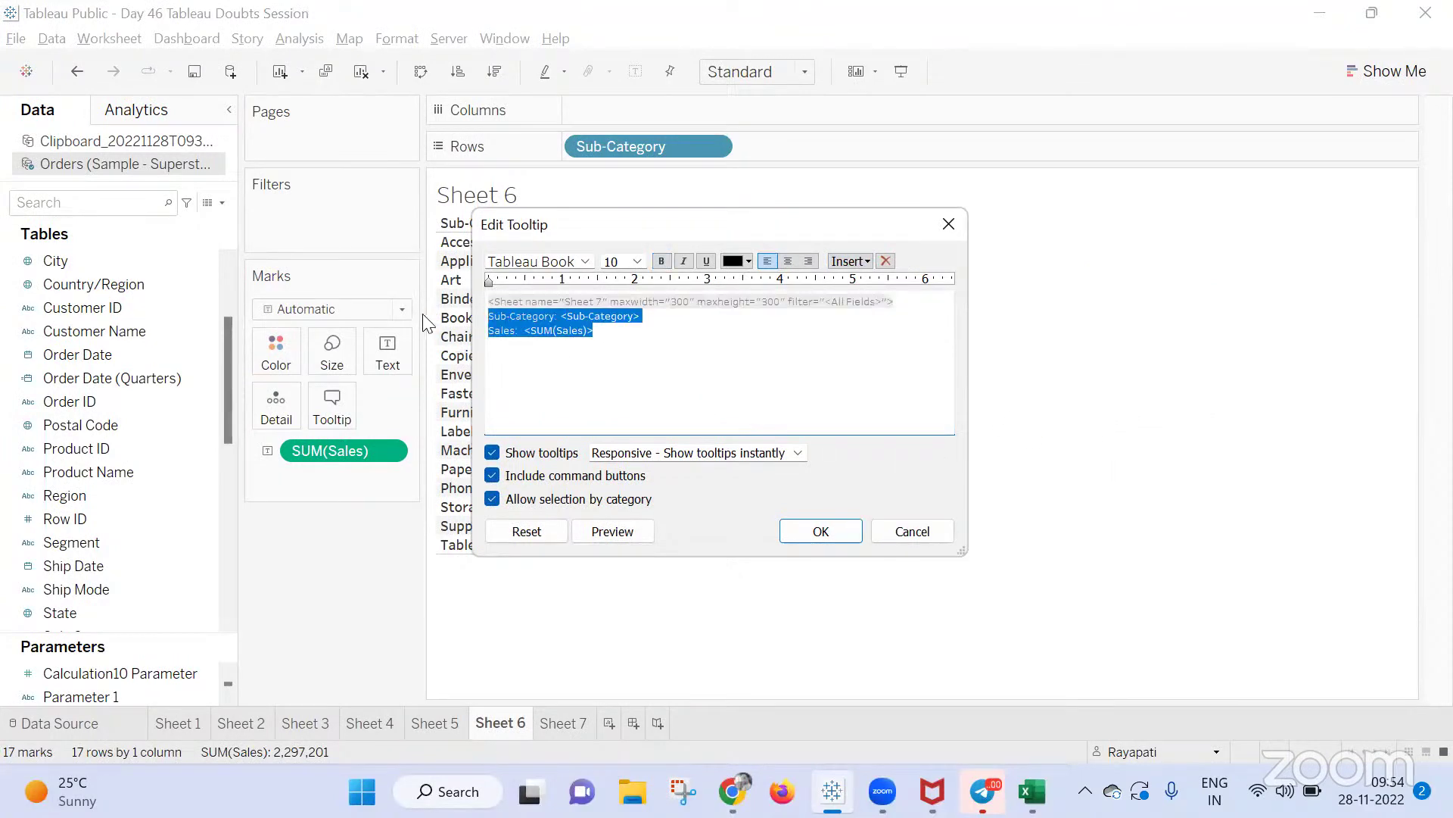
{"action": "key", "text": "Delete"}
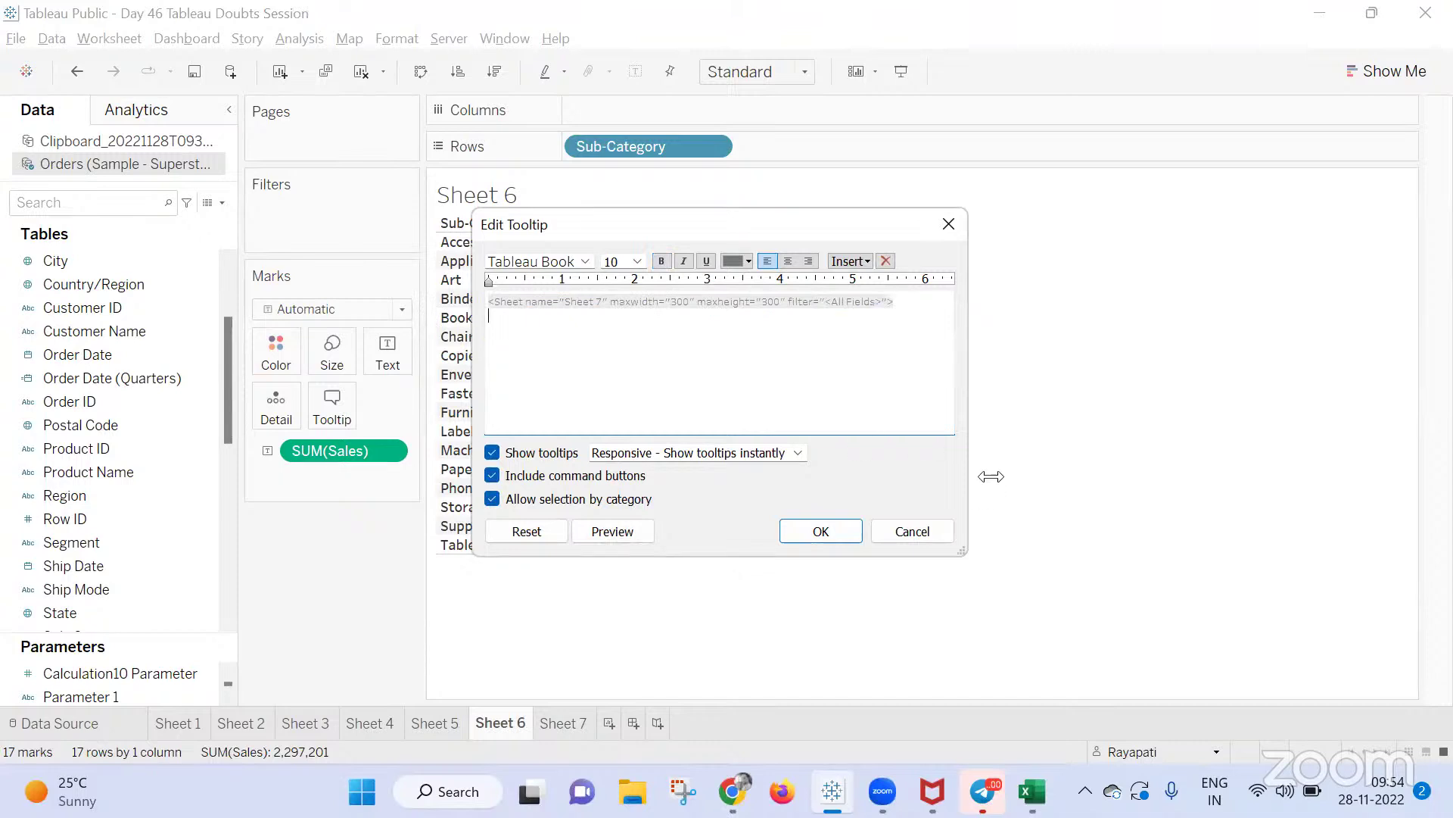
{"action": "left_click", "coordinate": [946, 531]}
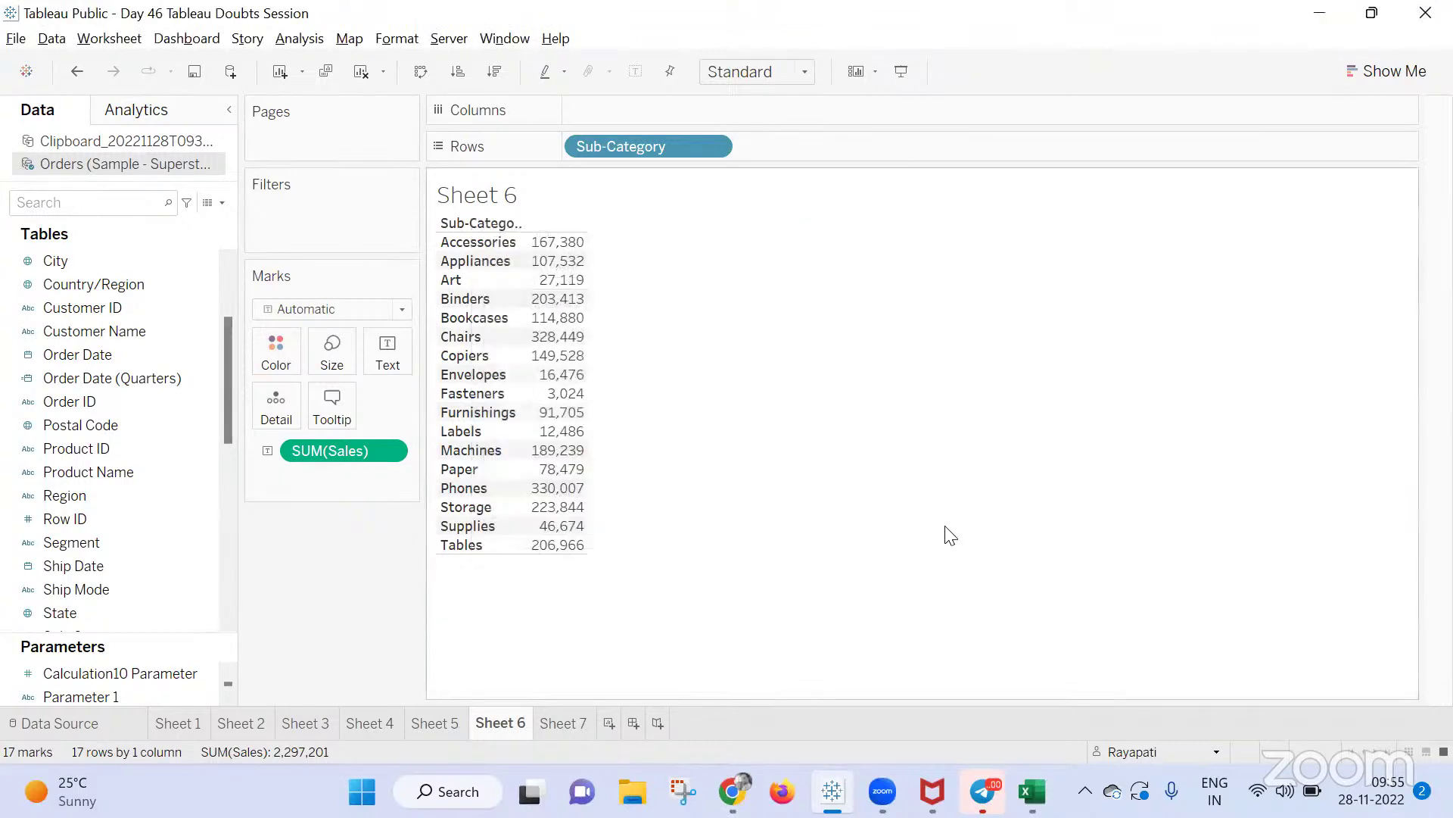
Replace the whole tooltip text of Sheet 6 with the inserted Sheet 7, and check the tooltip on the sales values
{"action": "left_click", "coordinate": [333, 409]}
{"action": "key", "text": "ctrl+a"}
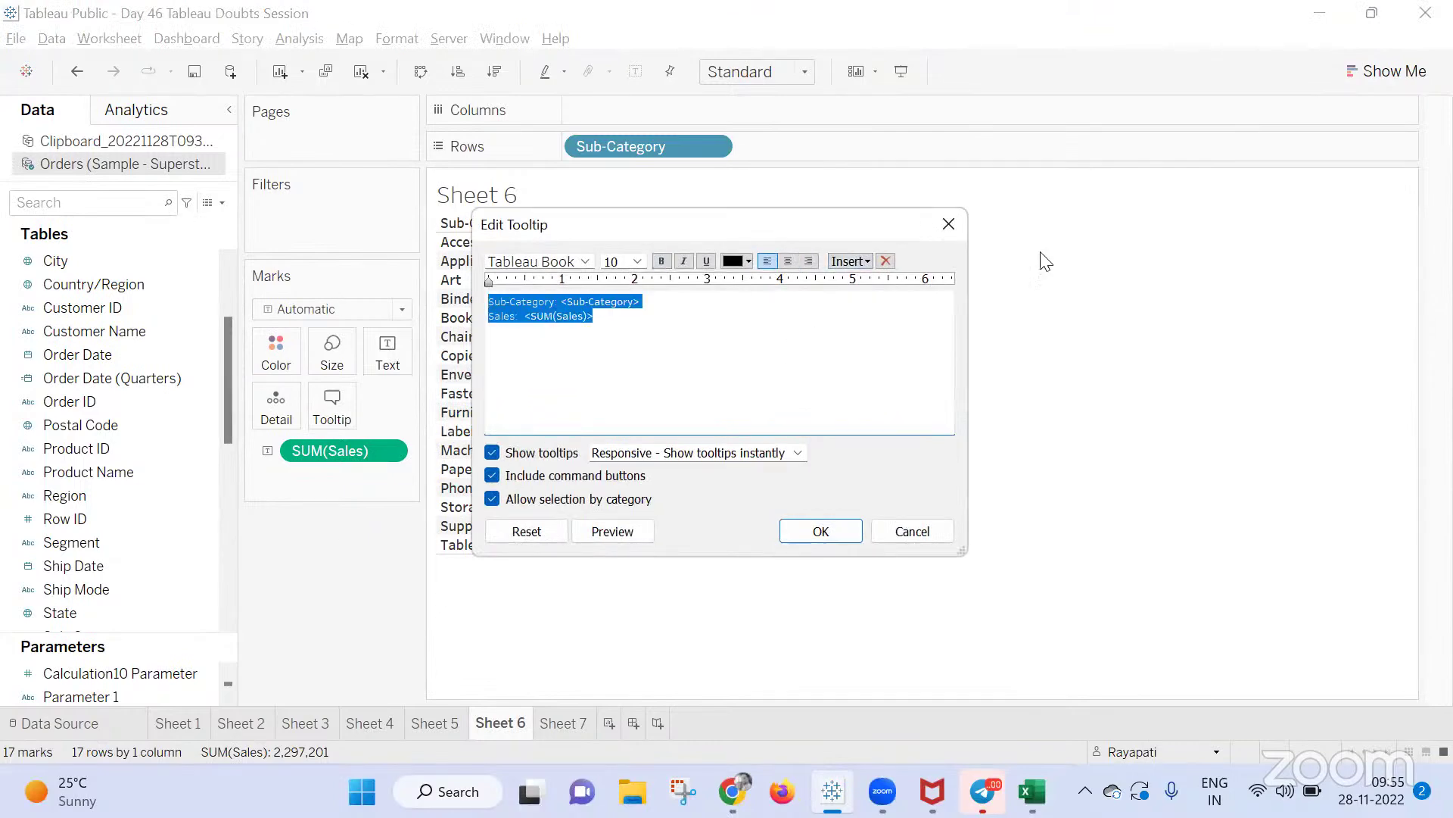
{"action": "left_click", "coordinate": [850, 261]}
{"action": "mouse_move", "coordinate": [1036, 280]}
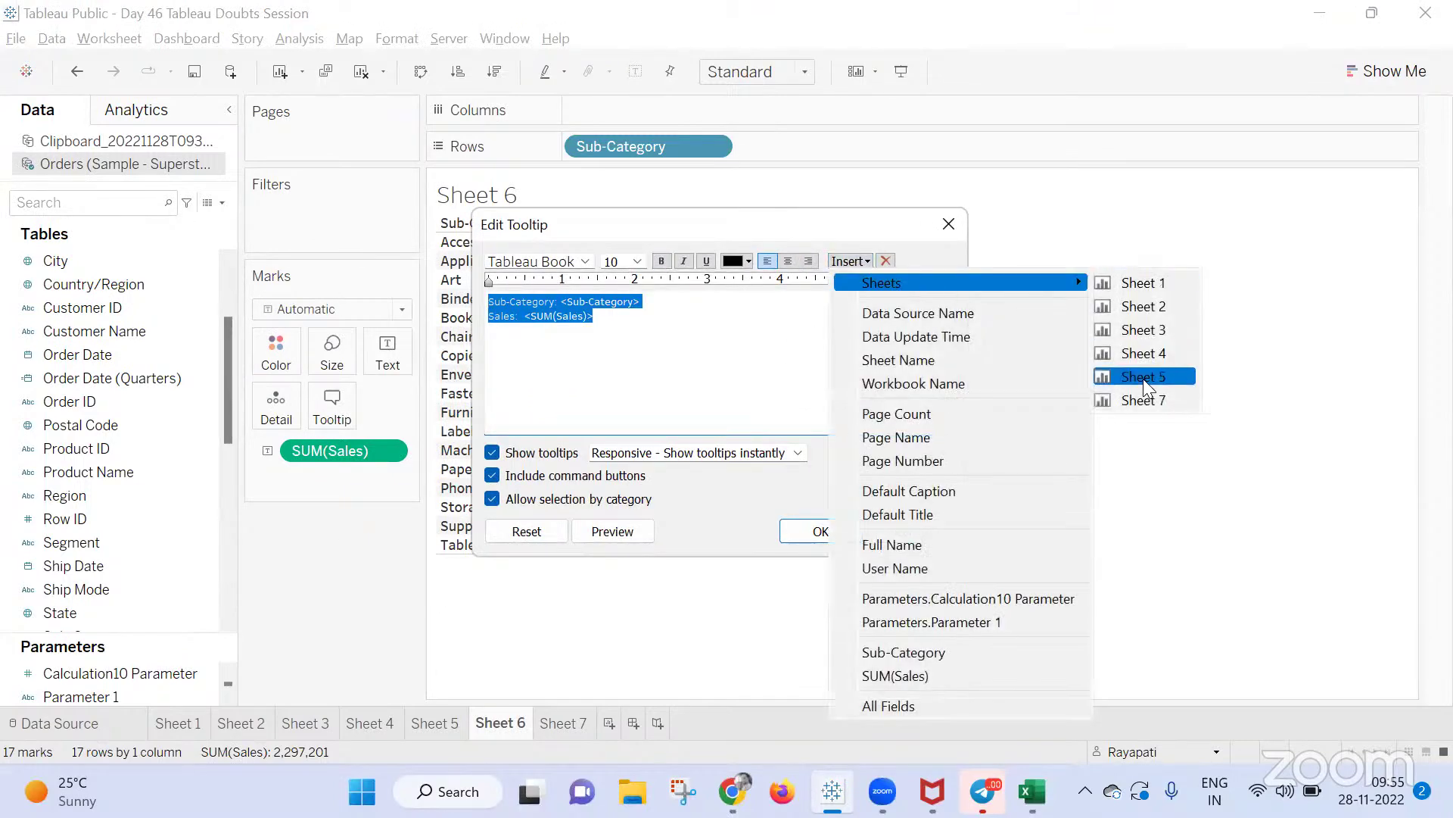
{"action": "left_click", "coordinate": [1141, 398]}
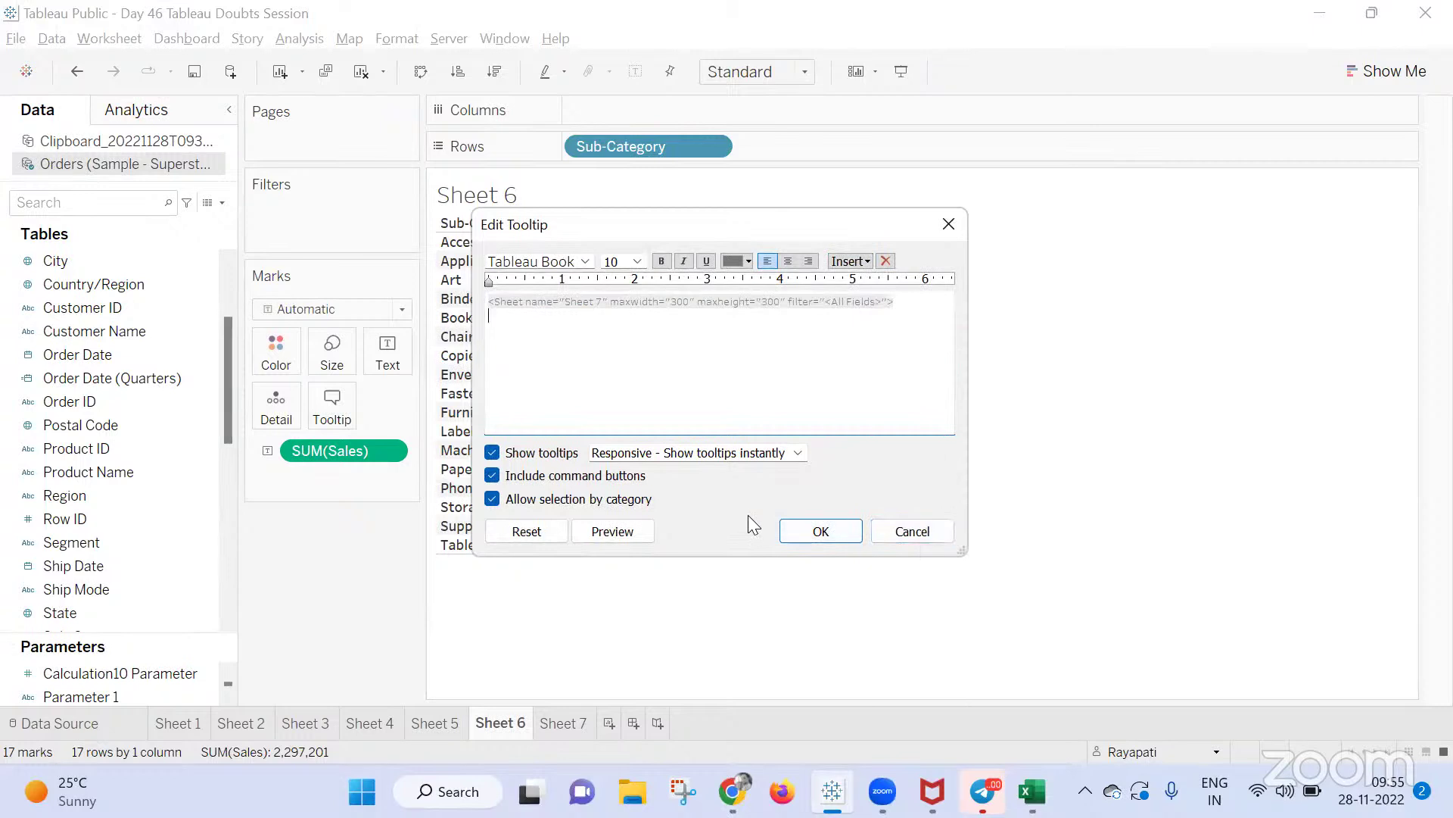
{"action": "left_click", "coordinate": [831, 533]}
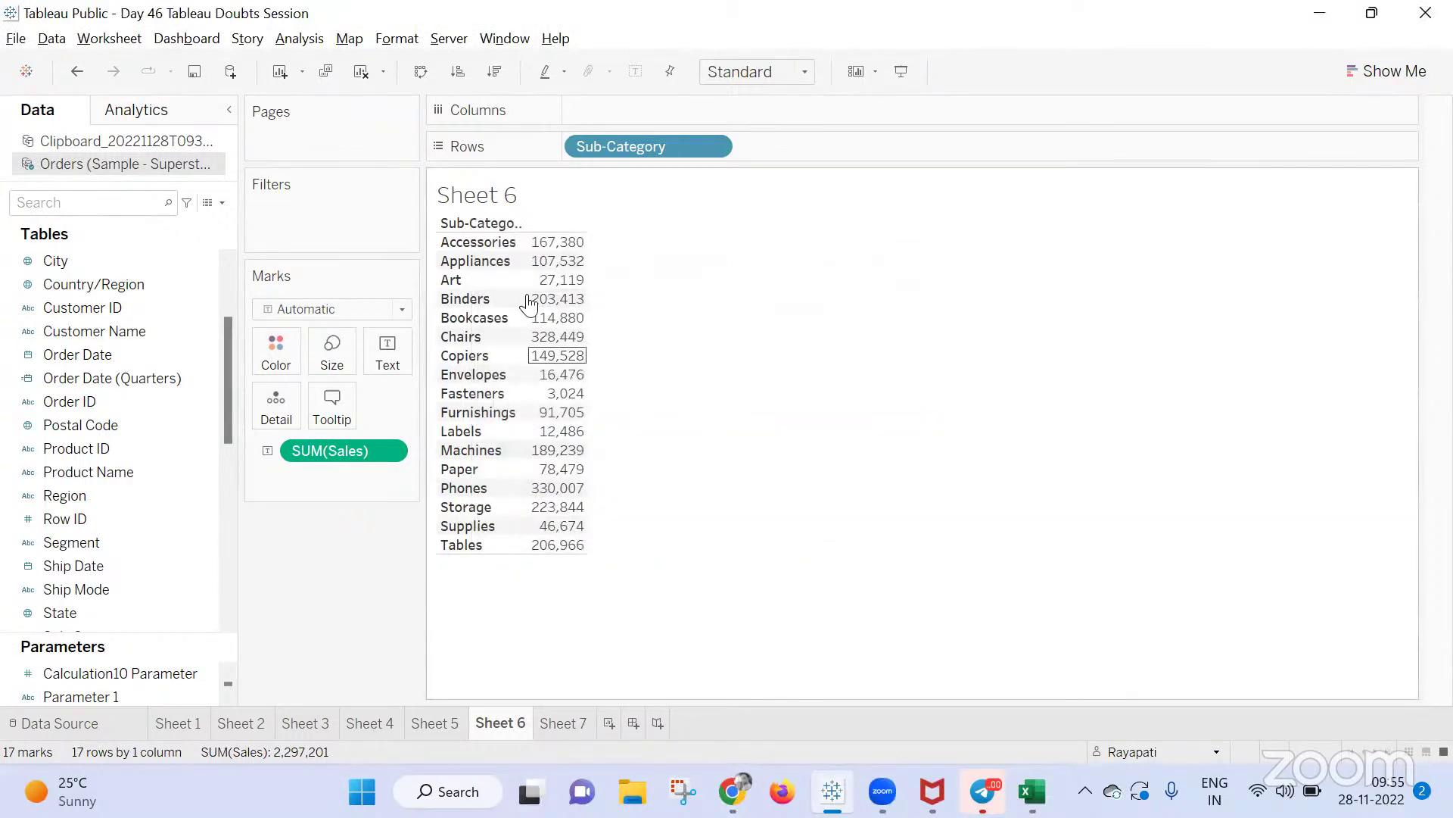
{"action": "mouse_move", "coordinate": [556, 245]}
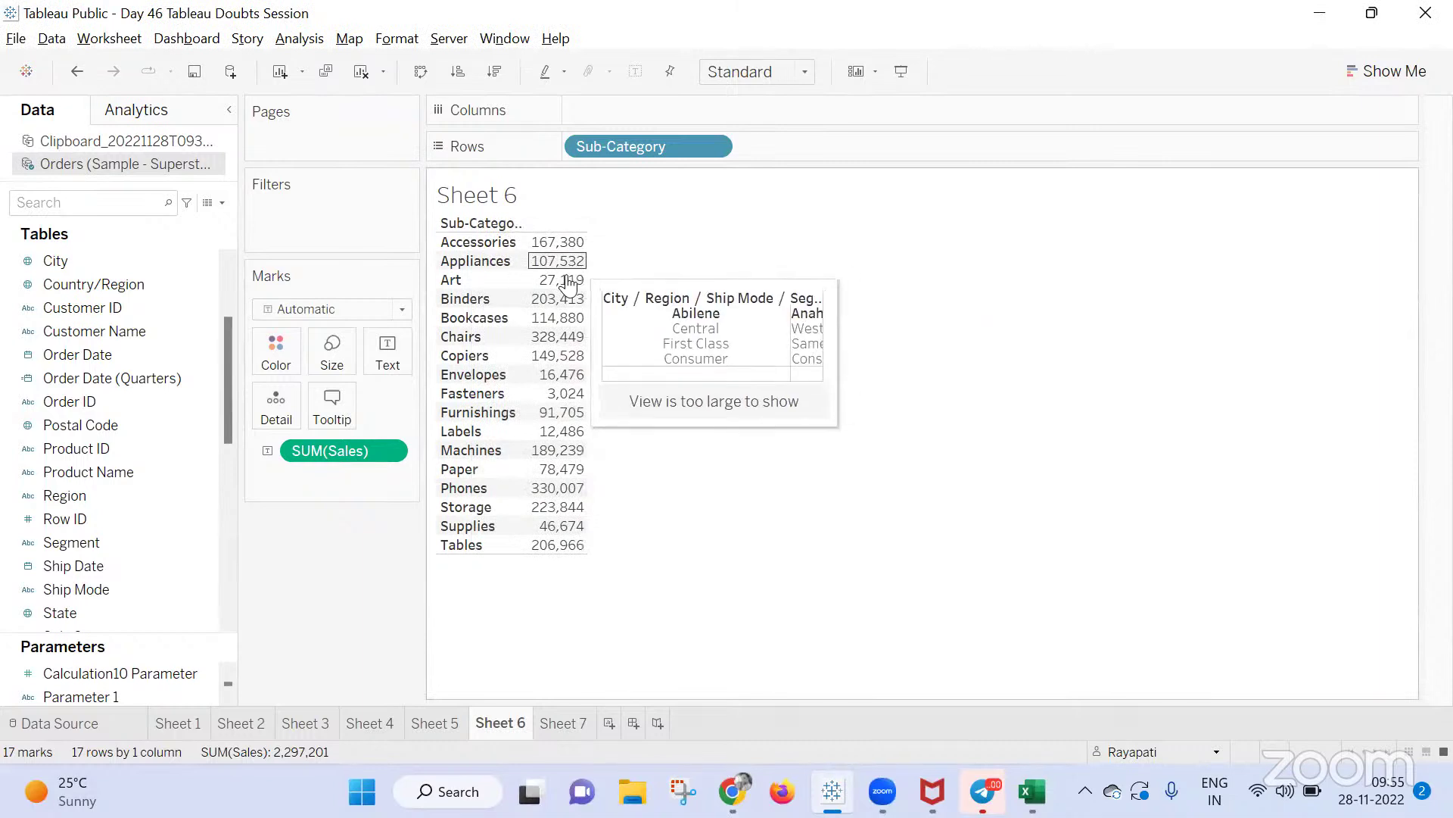
{"action": "mouse_move", "coordinate": [564, 304]}
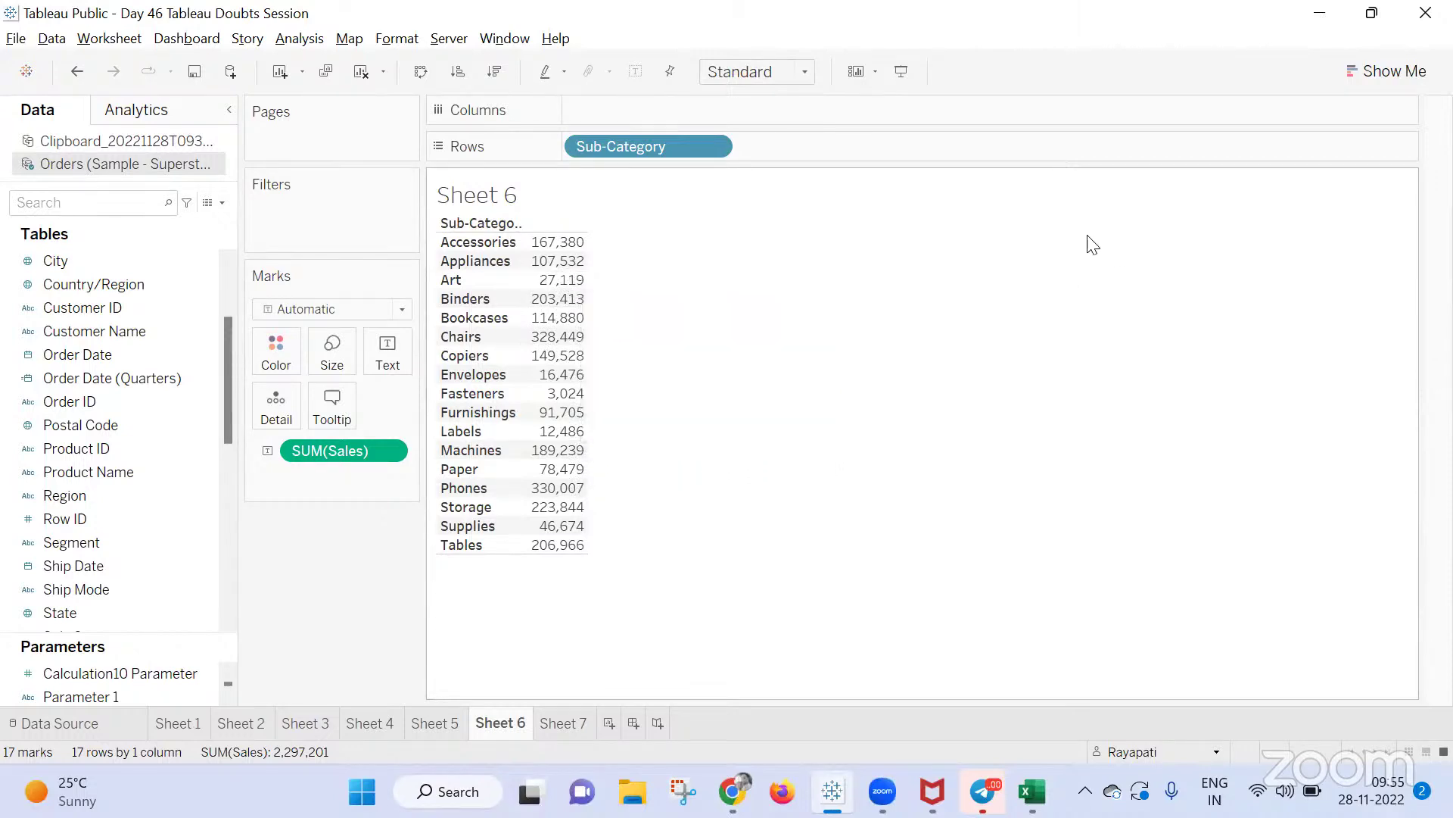
On Sheet 7, create a calculated field with the formula FIRST()= 0
{"action": "left_click", "coordinate": [563, 723]}
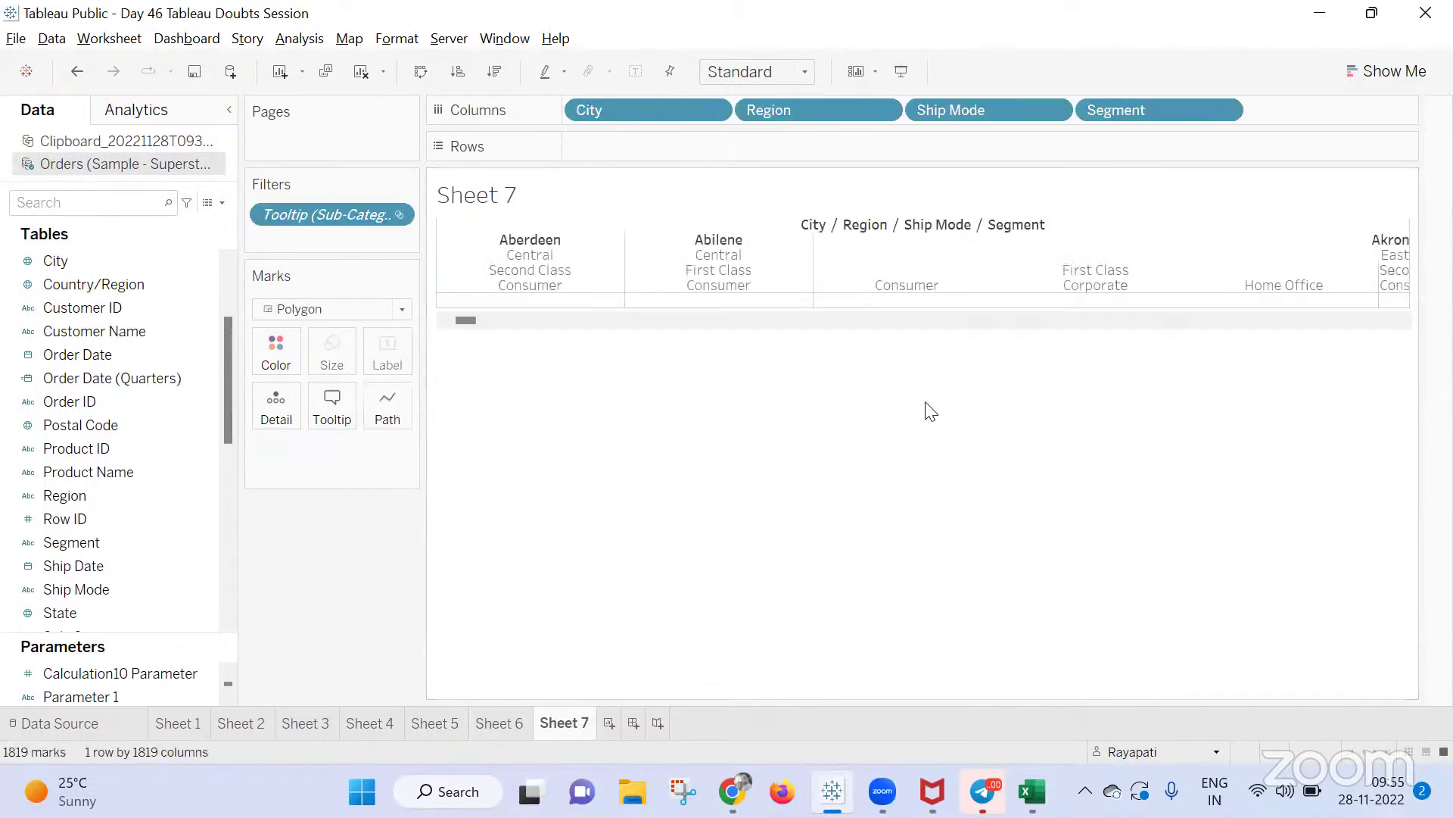
{"action": "left_click", "coordinate": [301, 39]}
{"action": "left_click", "coordinate": [401, 468]}
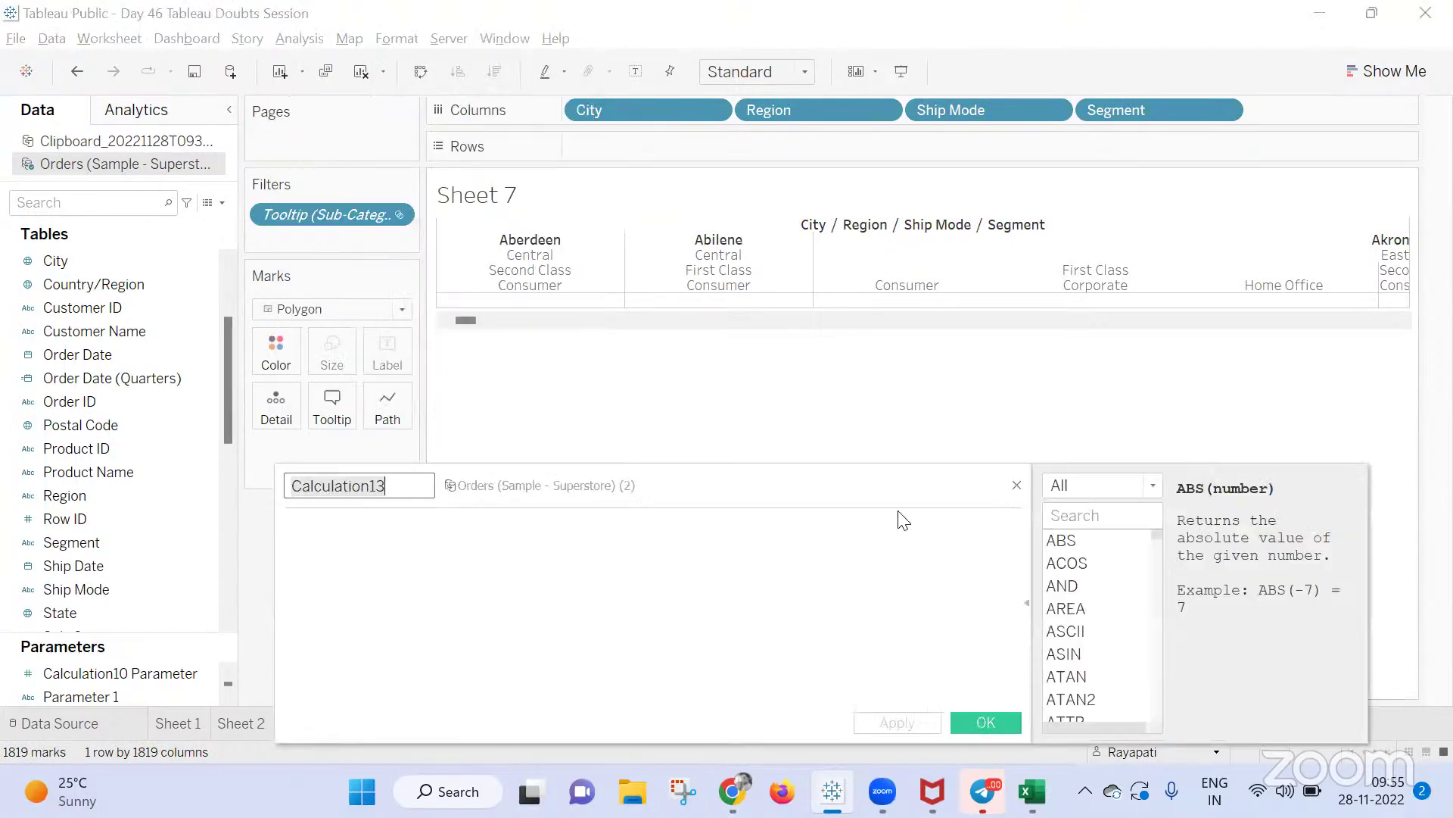
{"action": "type", "text": "FIRST()= 0"}
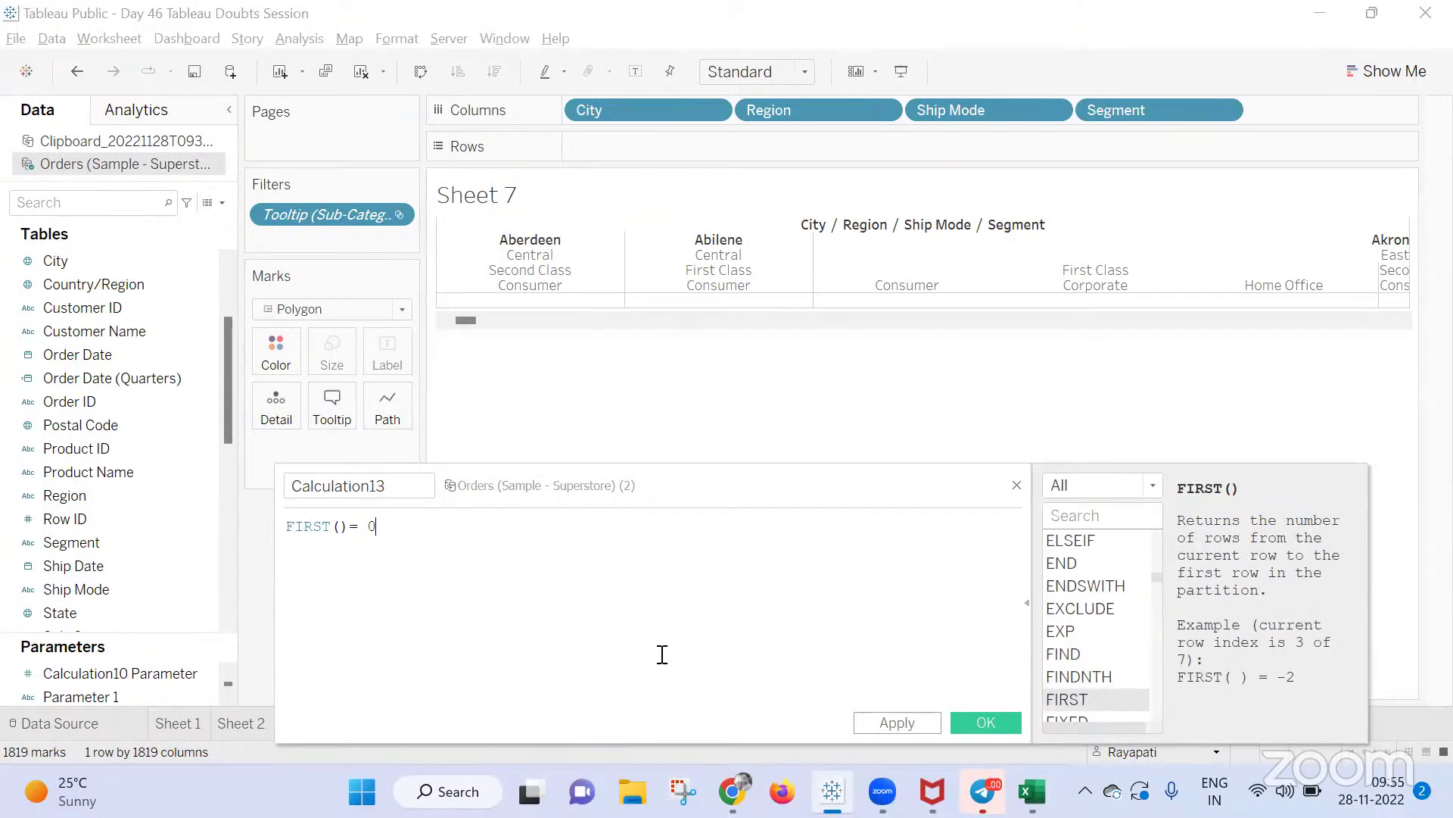
{"action": "left_click", "coordinate": [985, 722]}
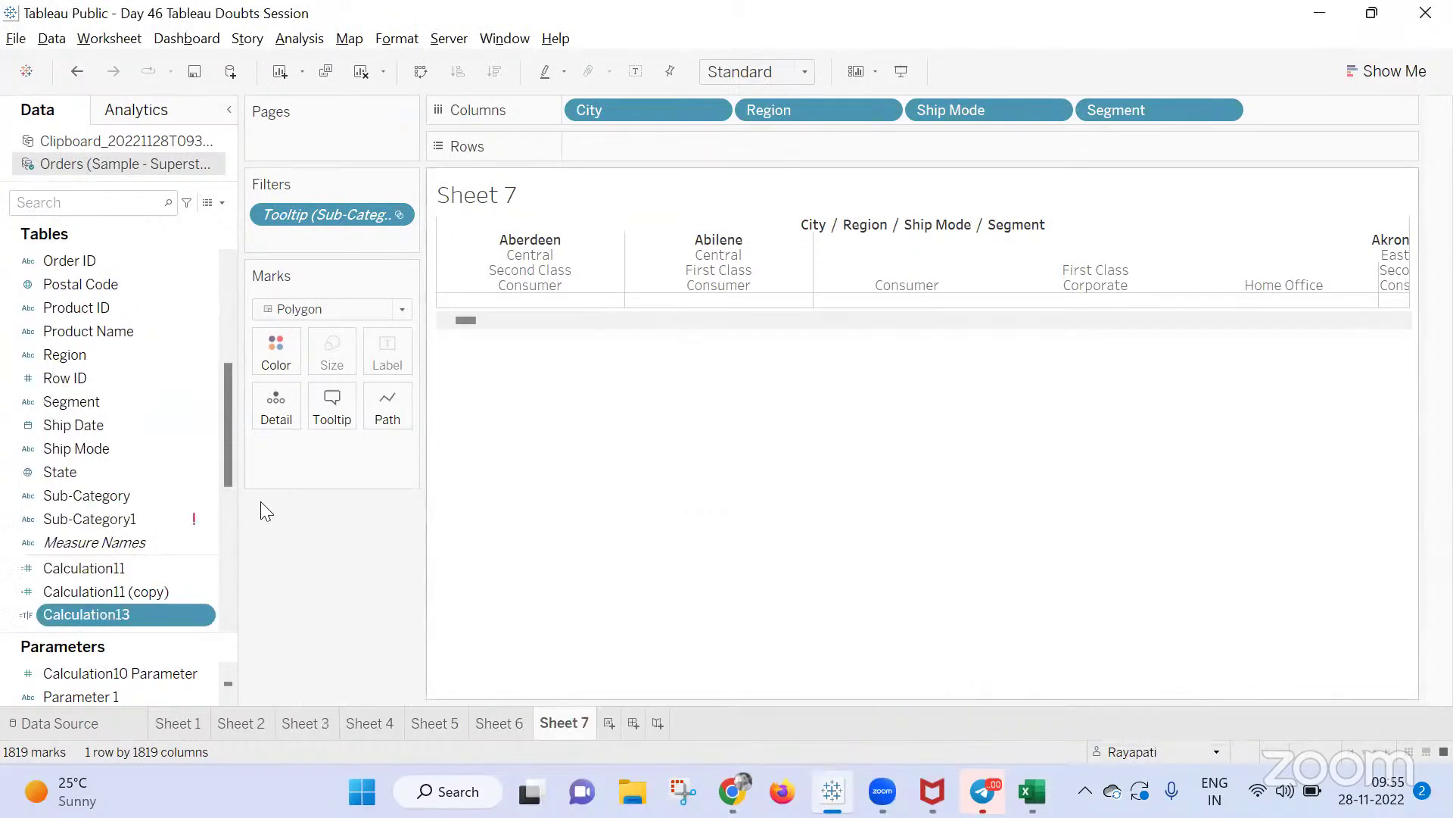
Filter Sheet 7 to the True value of Calculation13, and check the resulting tooltip on Sheet 6
{"action": "left_click_drag", "start_coordinate": [85, 615], "coordinate": [316, 249]}
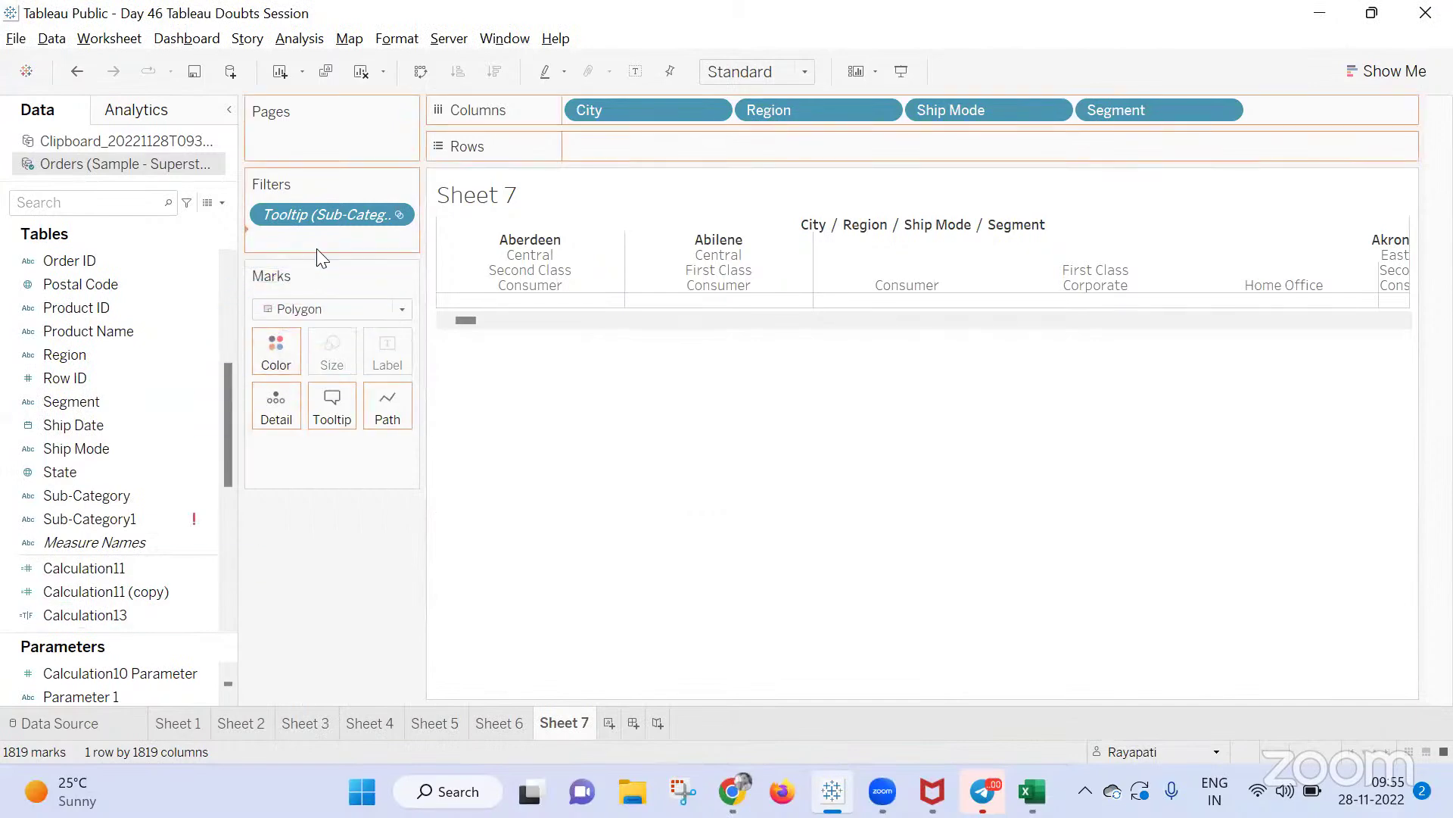
{"action": "left_click", "coordinate": [878, 664]}
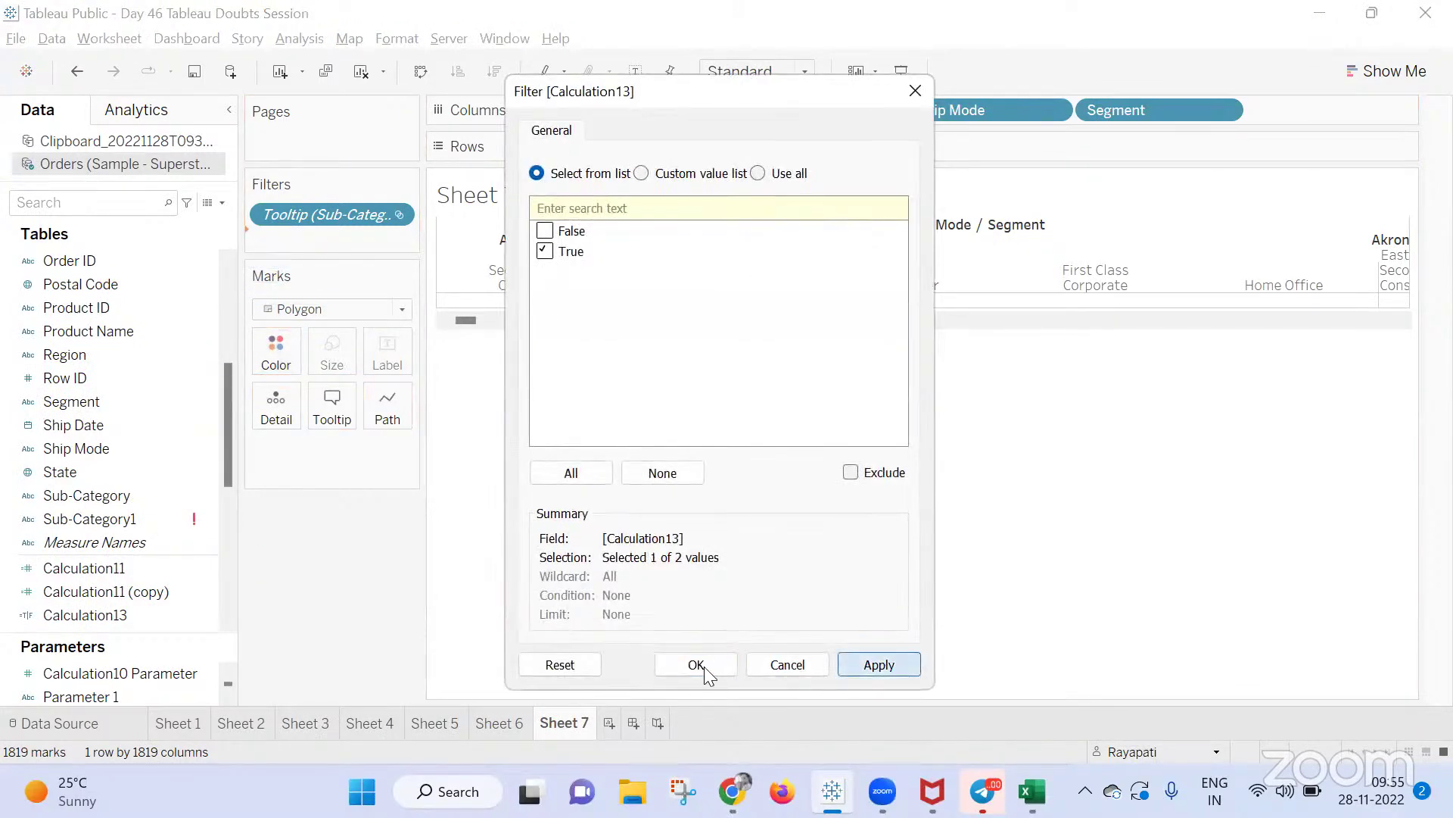
{"action": "left_click", "coordinate": [696, 664]}
{"action": "left_click", "coordinate": [485, 723]}
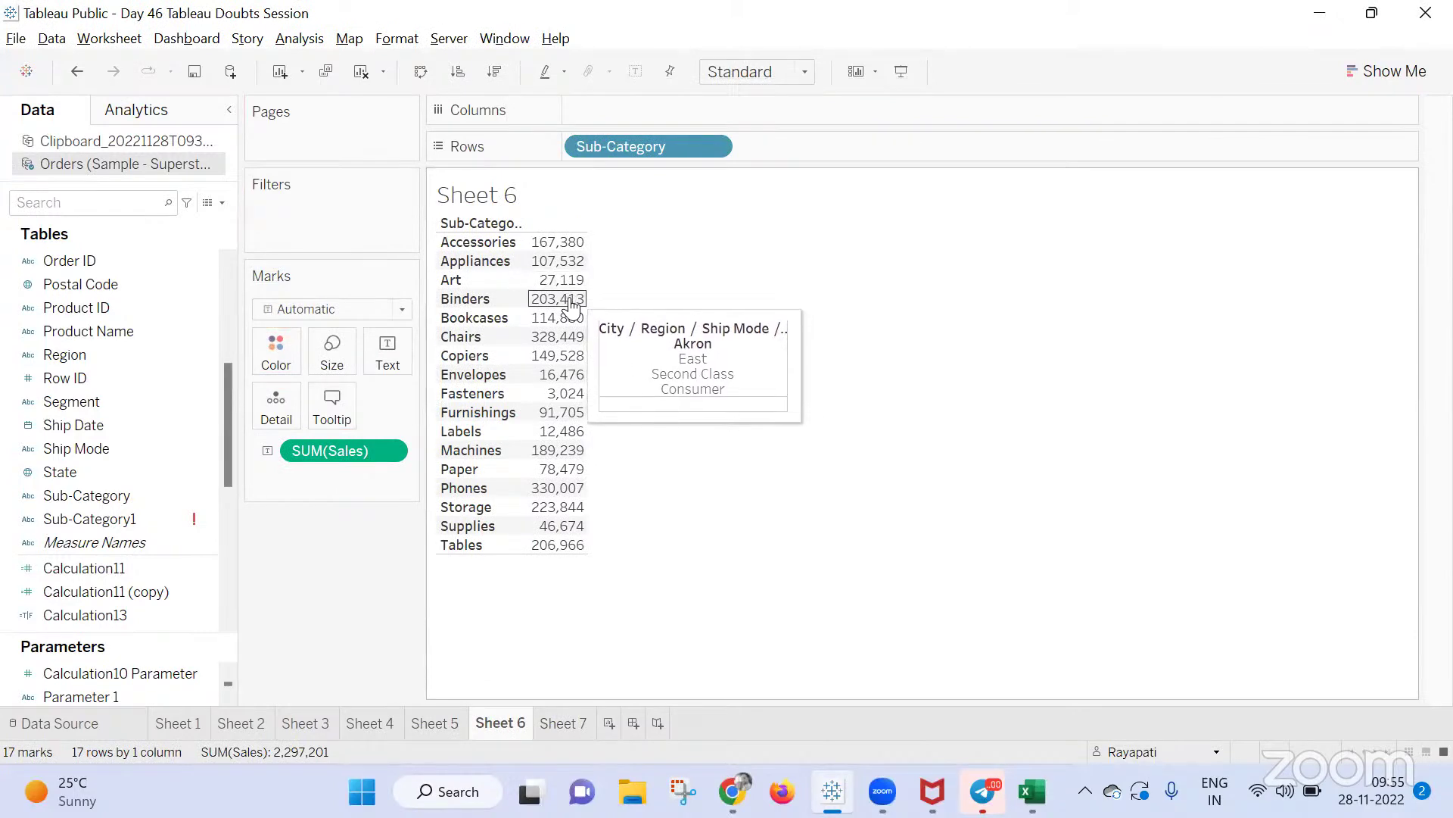
Hide the column field labels on Sheet 7, and return to Sheet 6 to check its tooltip
{"action": "left_click", "coordinate": [568, 721]}
{"action": "right_click", "coordinate": [572, 227]}
{"action": "left_click", "coordinate": [627, 257]}
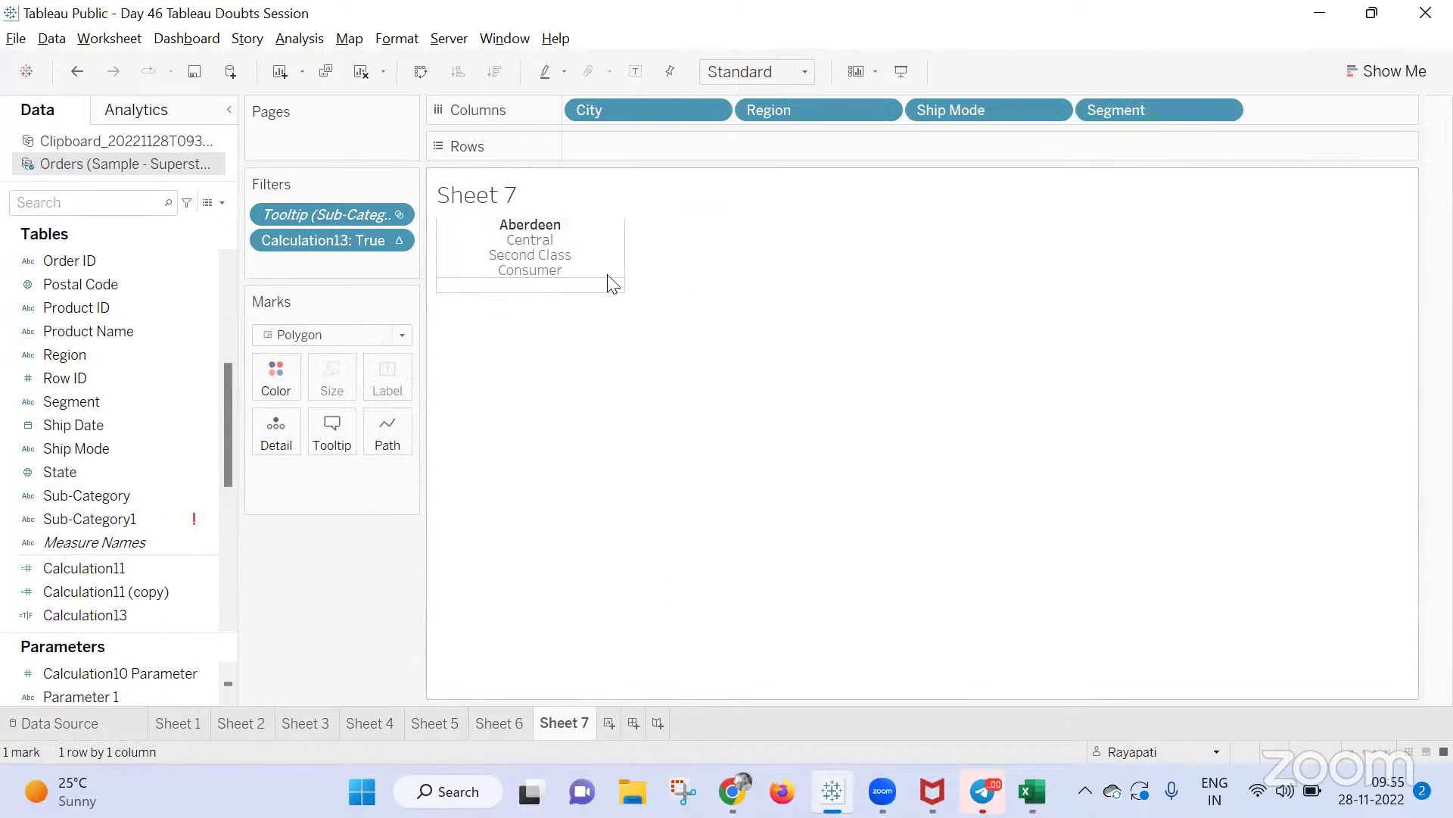
{"action": "left_click", "coordinate": [501, 724]}
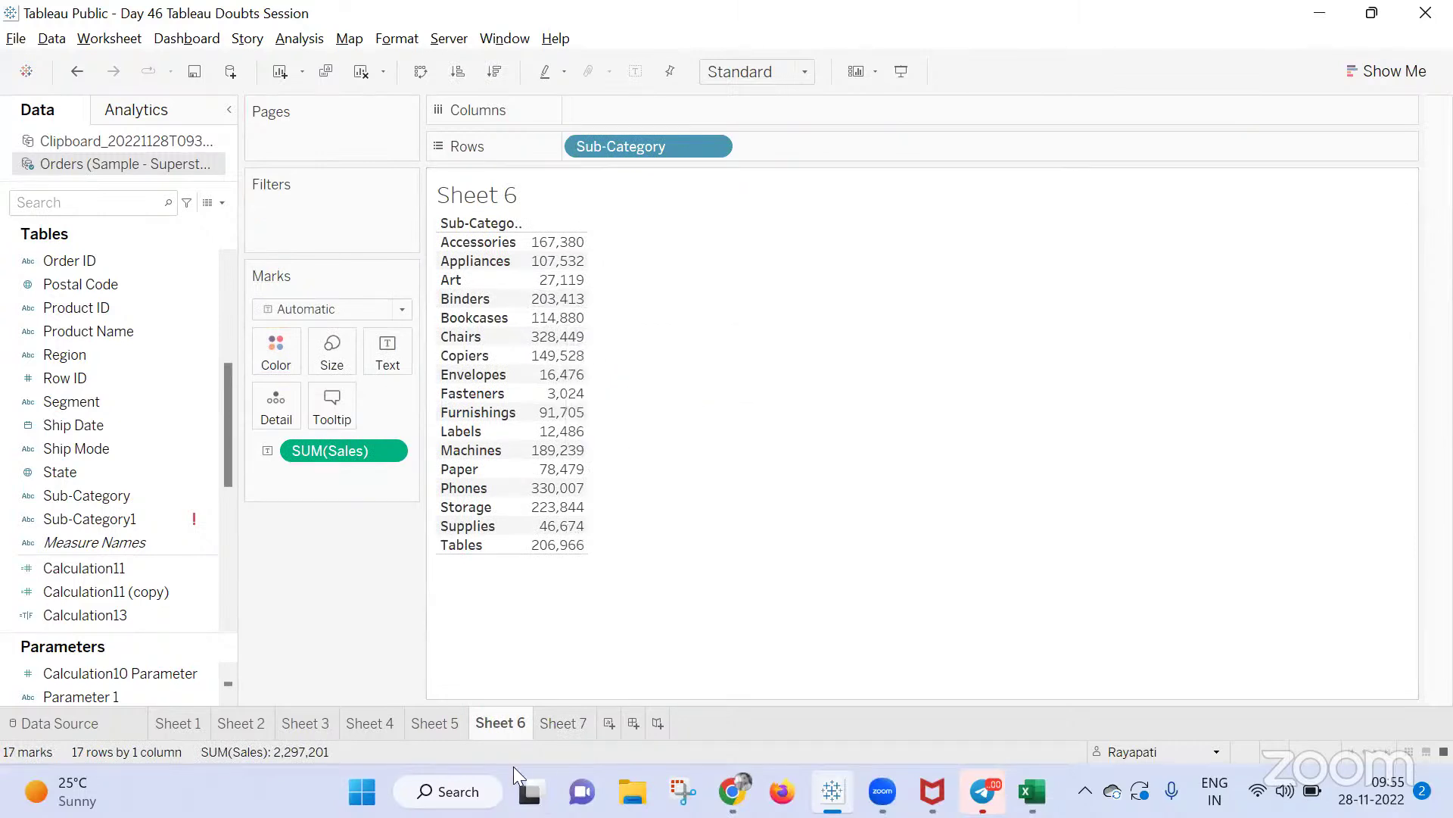
Change the Sheet 7 mark type to Text, and show Sales and Profit as text
{"action": "left_click", "coordinate": [560, 725]}
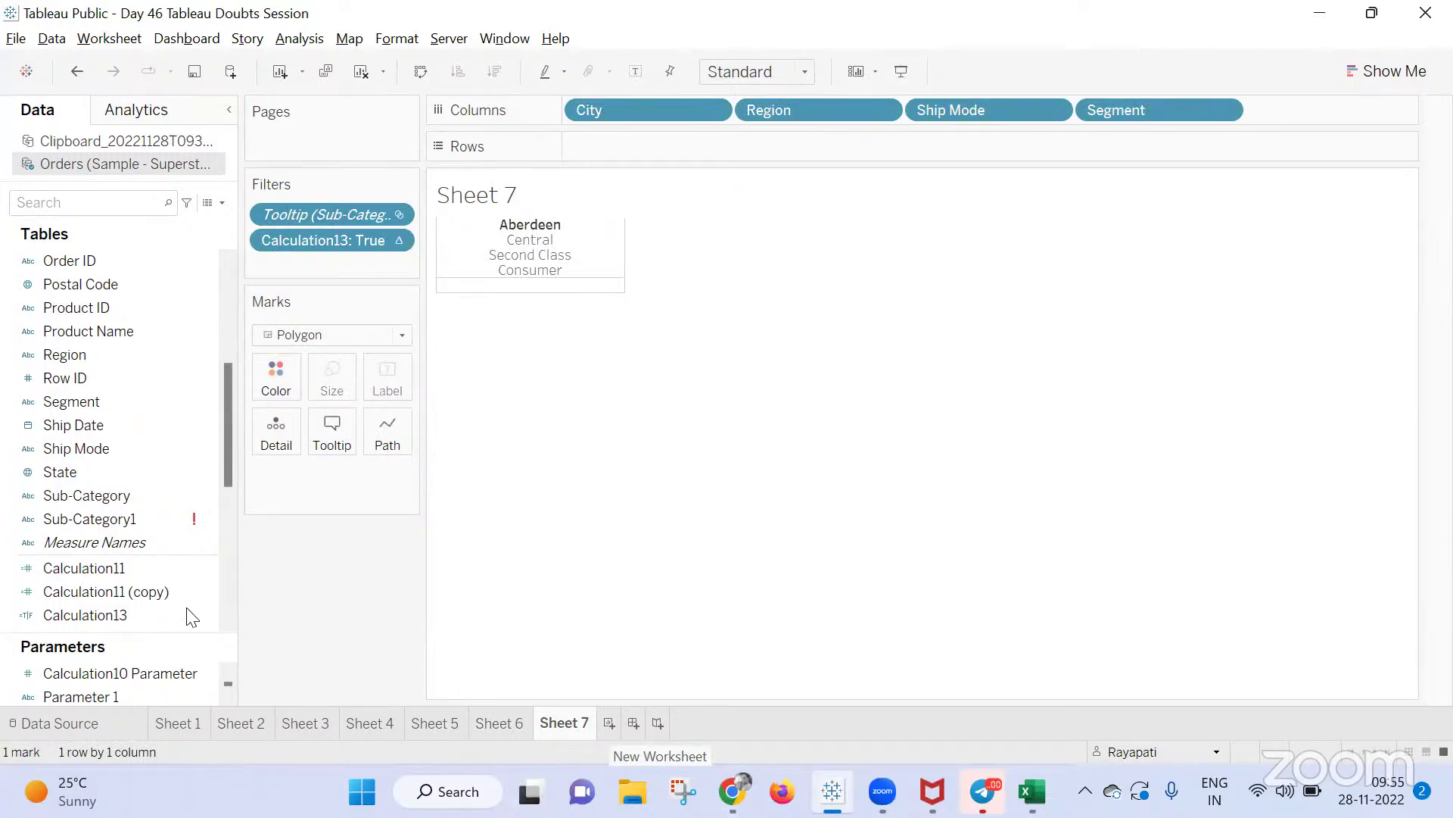
{"action": "scroll", "coordinate": [91, 515], "scroll_direction": "down", "scroll_amount": 1}
{"action": "scroll", "coordinate": [97, 540], "scroll_direction": "down", "scroll_amount": 3}
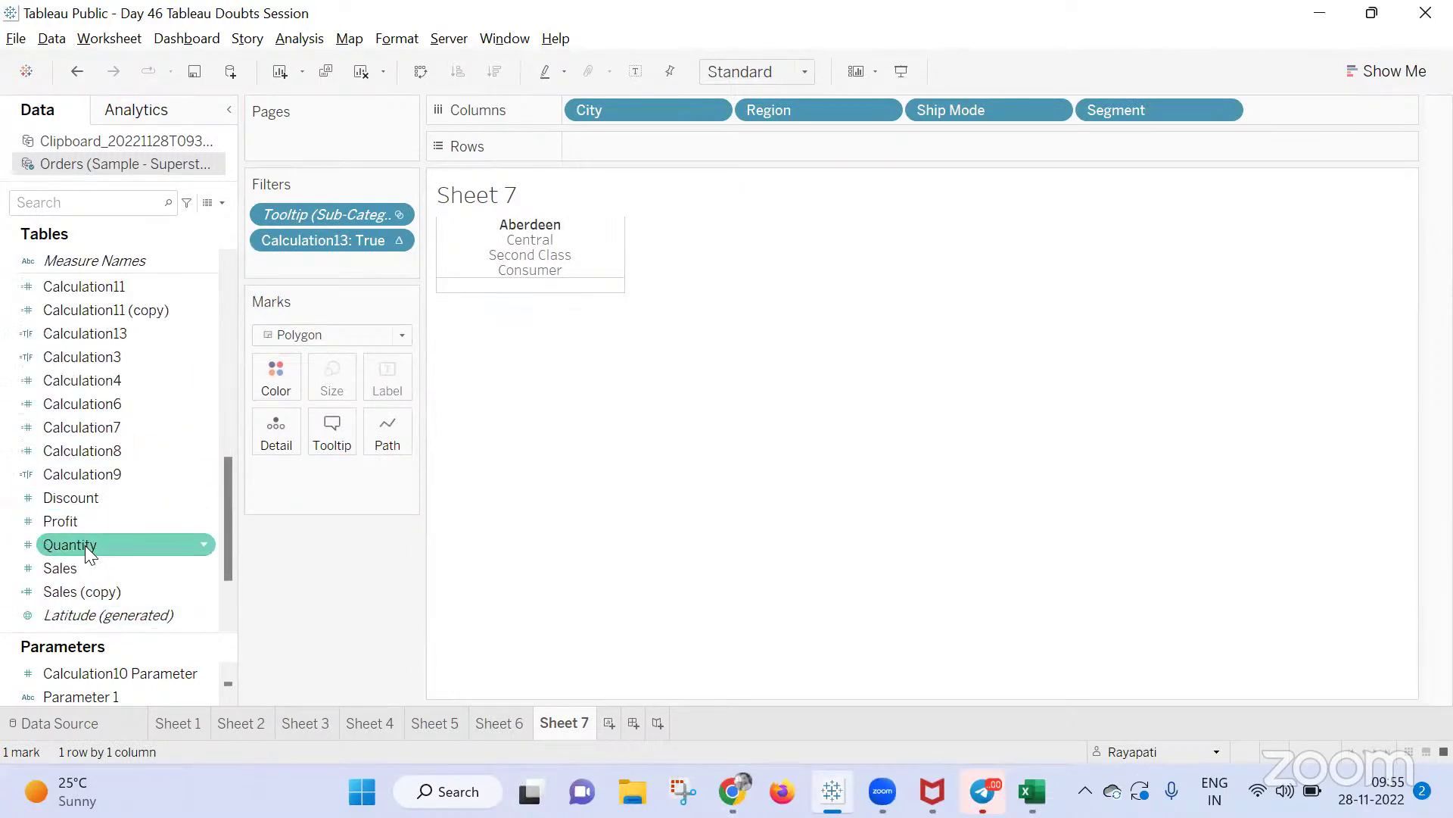
{"action": "left_click_drag", "start_coordinate": [84, 568], "coordinate": [337, 682]}
{"action": "left_click", "coordinate": [399, 335]}
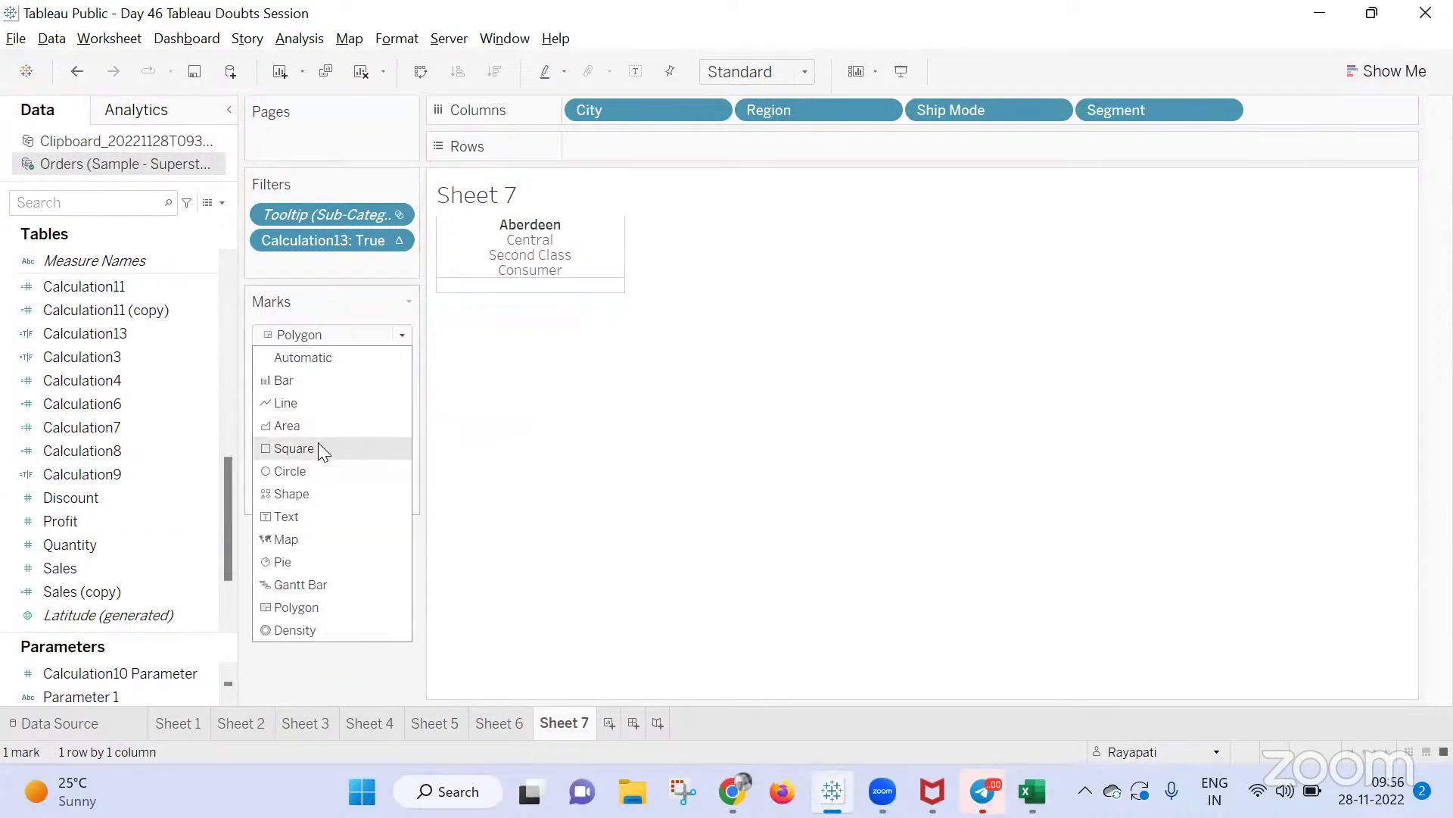
{"action": "left_click", "coordinate": [308, 519]}
{"action": "left_click_drag", "start_coordinate": [86, 569], "coordinate": [373, 388]}
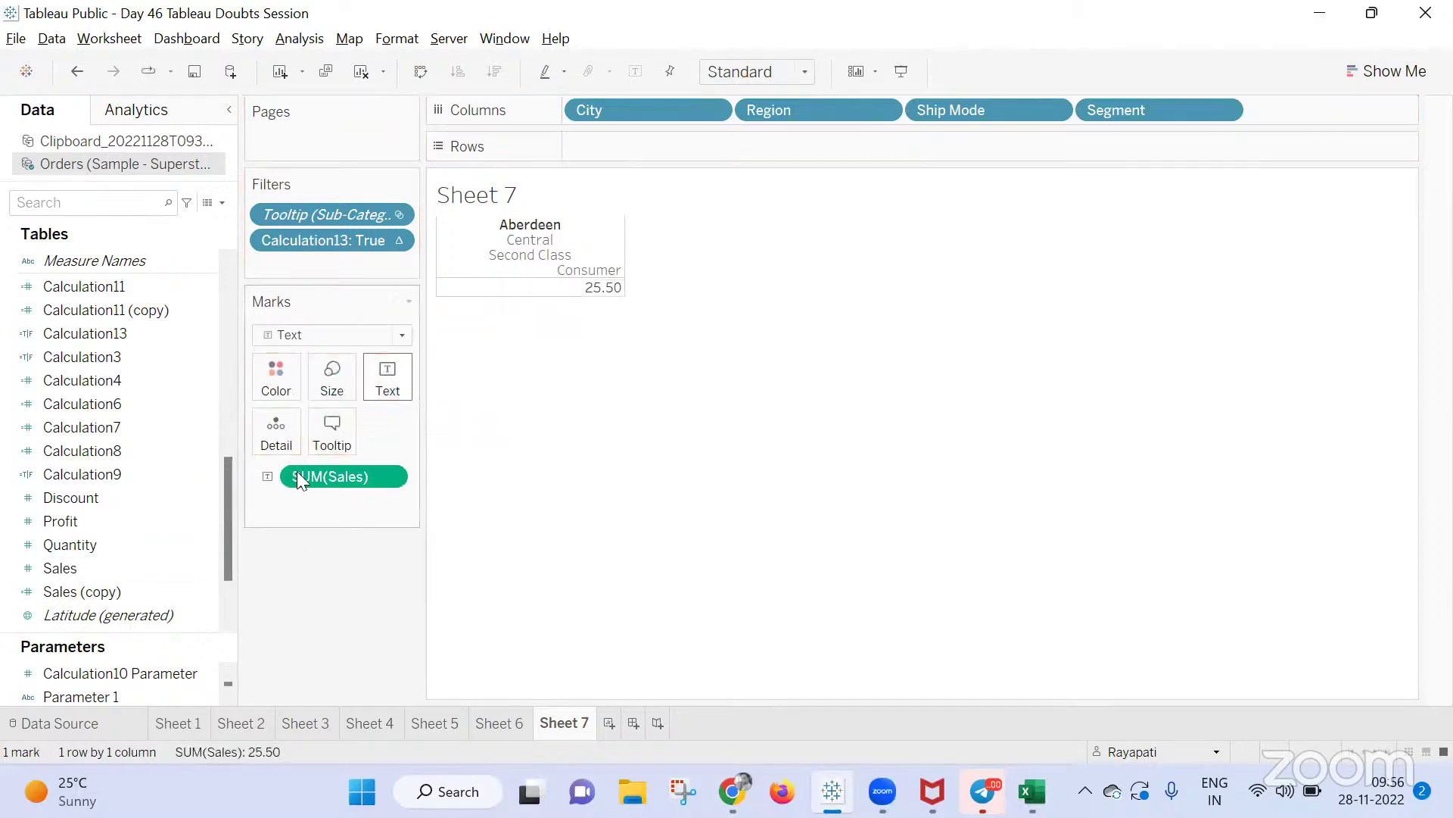
{"action": "left_click_drag", "start_coordinate": [81, 521], "coordinate": [383, 375]}
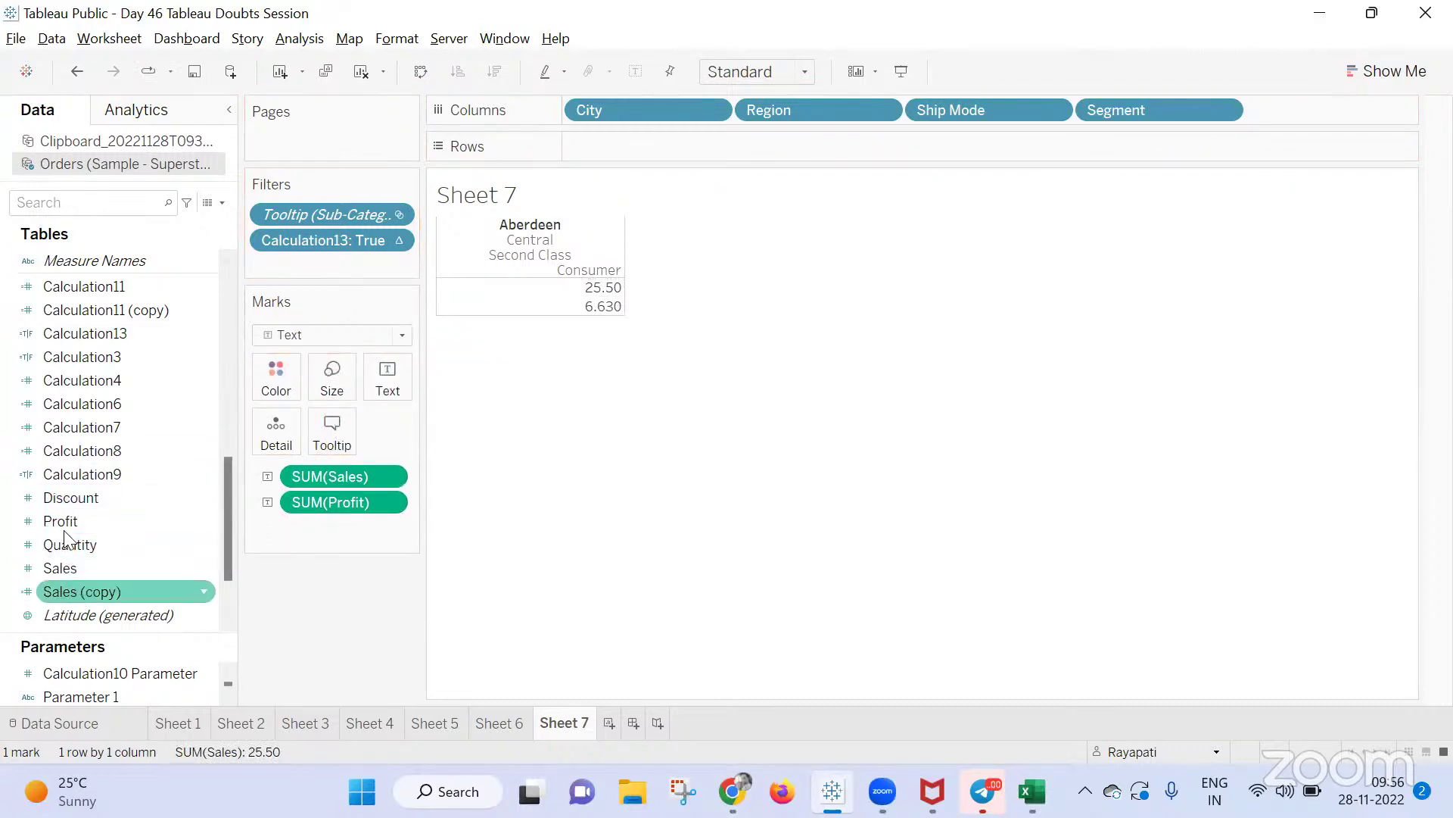
Add Quantity to the text labels of Sheet 7 and check the result in the Sheet 6 tooltip
{"action": "left_click_drag", "start_coordinate": [64, 543], "coordinate": [386, 375]}
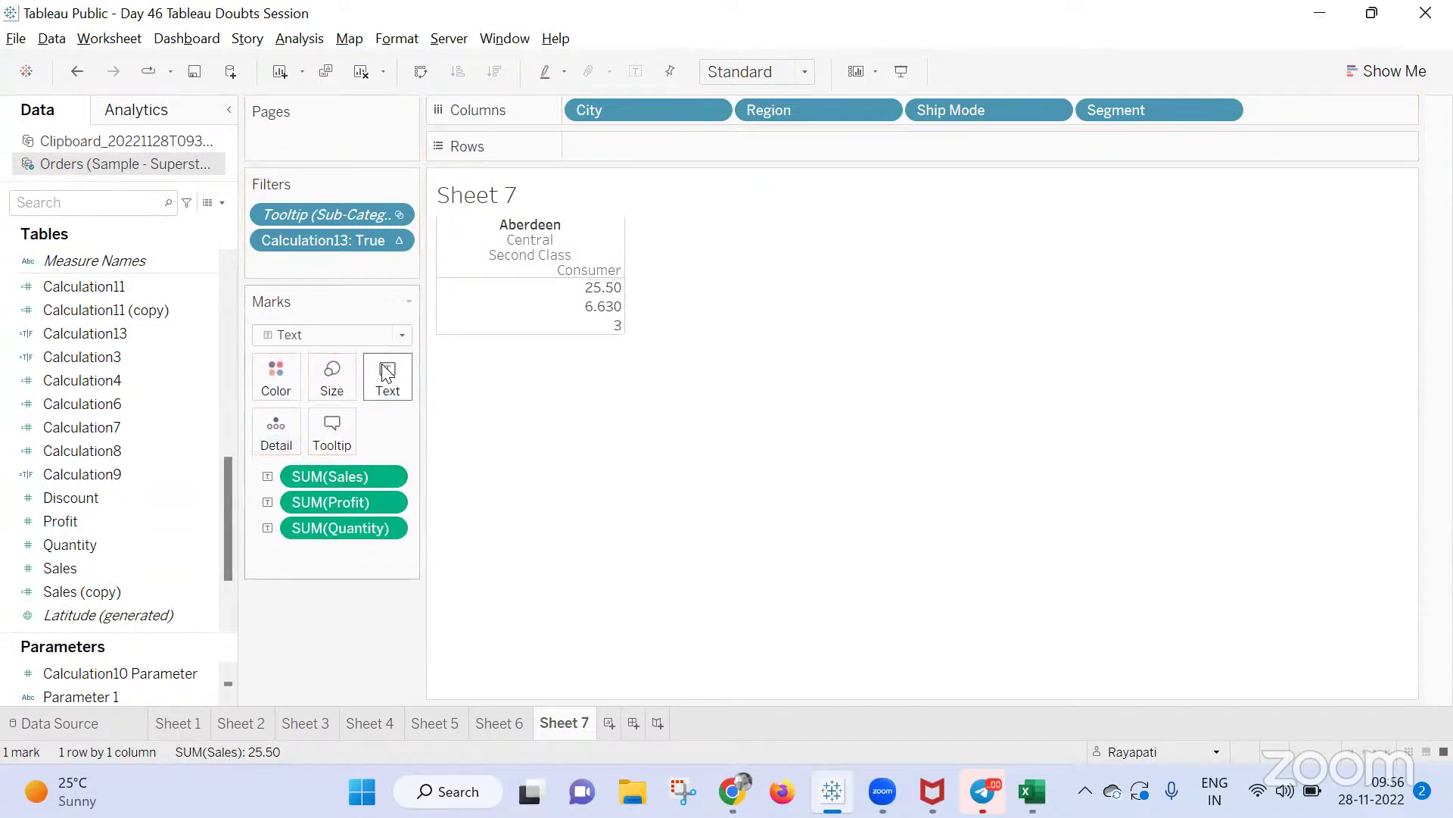
{"action": "left_click", "coordinate": [499, 723]}
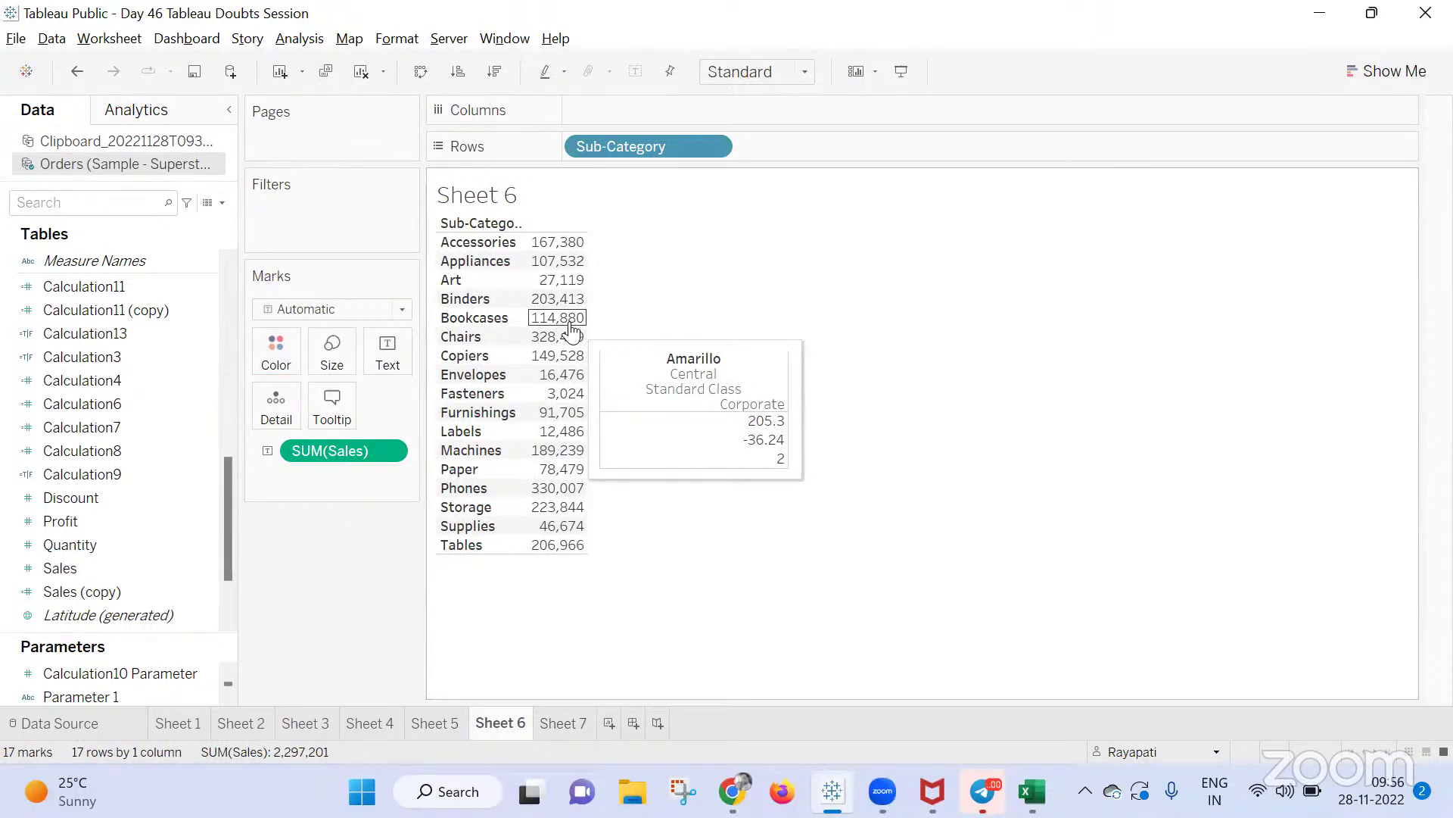
{"action": "left_click", "coordinate": [568, 725]}
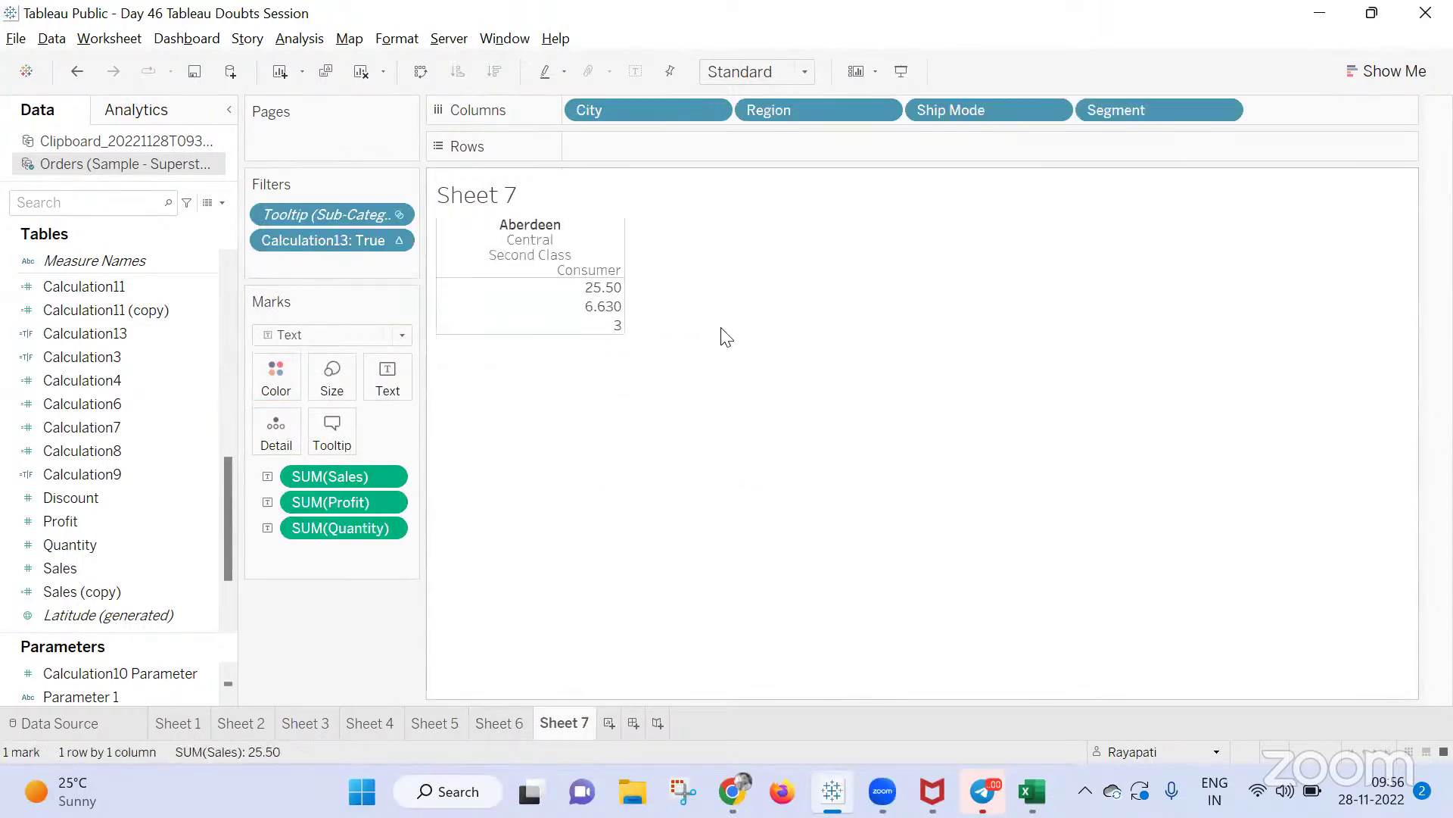
Place Measure Names on the rows of Sheet 7
{"action": "scroll", "coordinate": [23, 520], "scroll_direction": "up", "scroll_amount": 8}
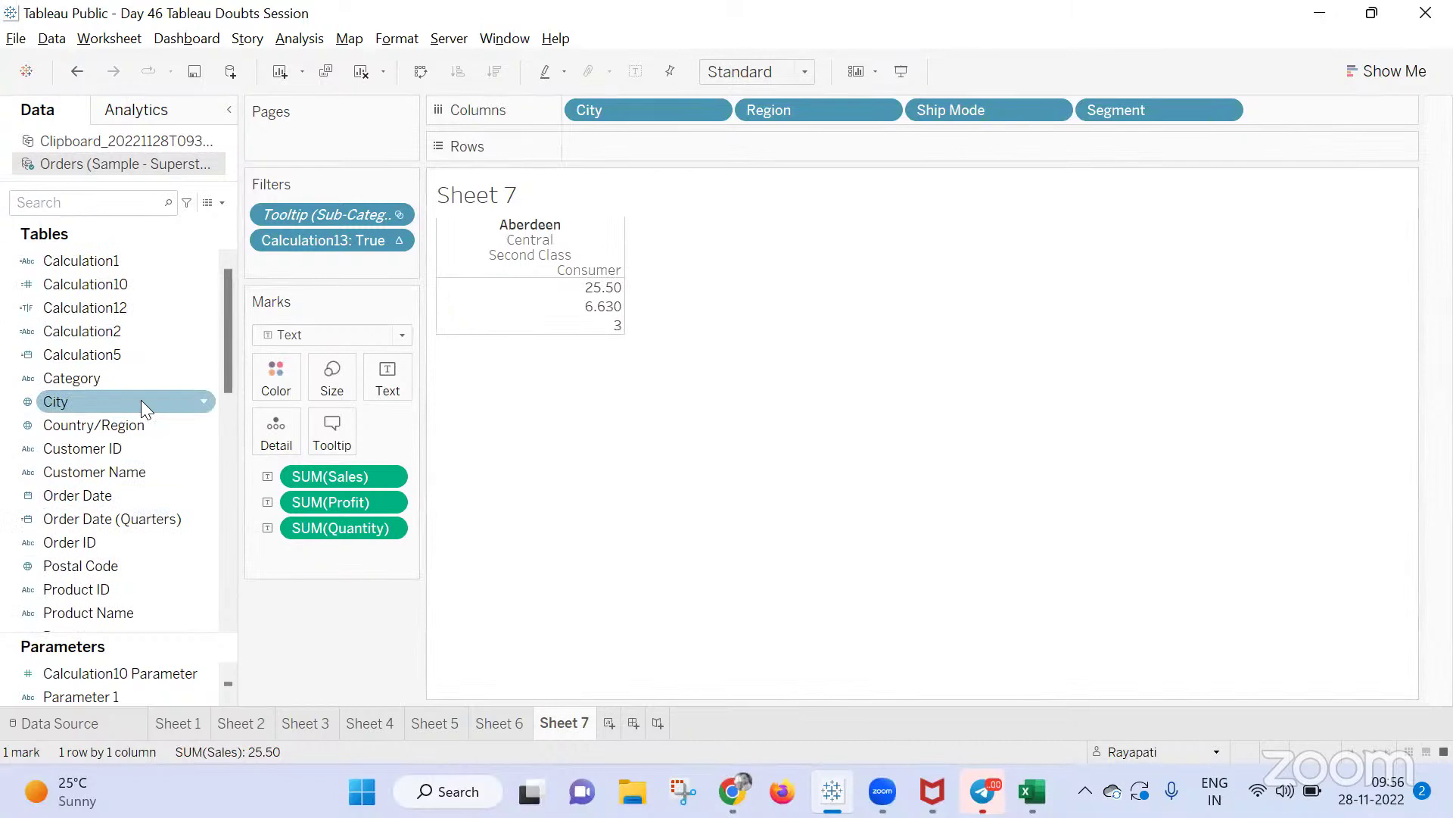
{"action": "scroll", "coordinate": [83, 499], "scroll_direction": "down", "scroll_amount": 8}
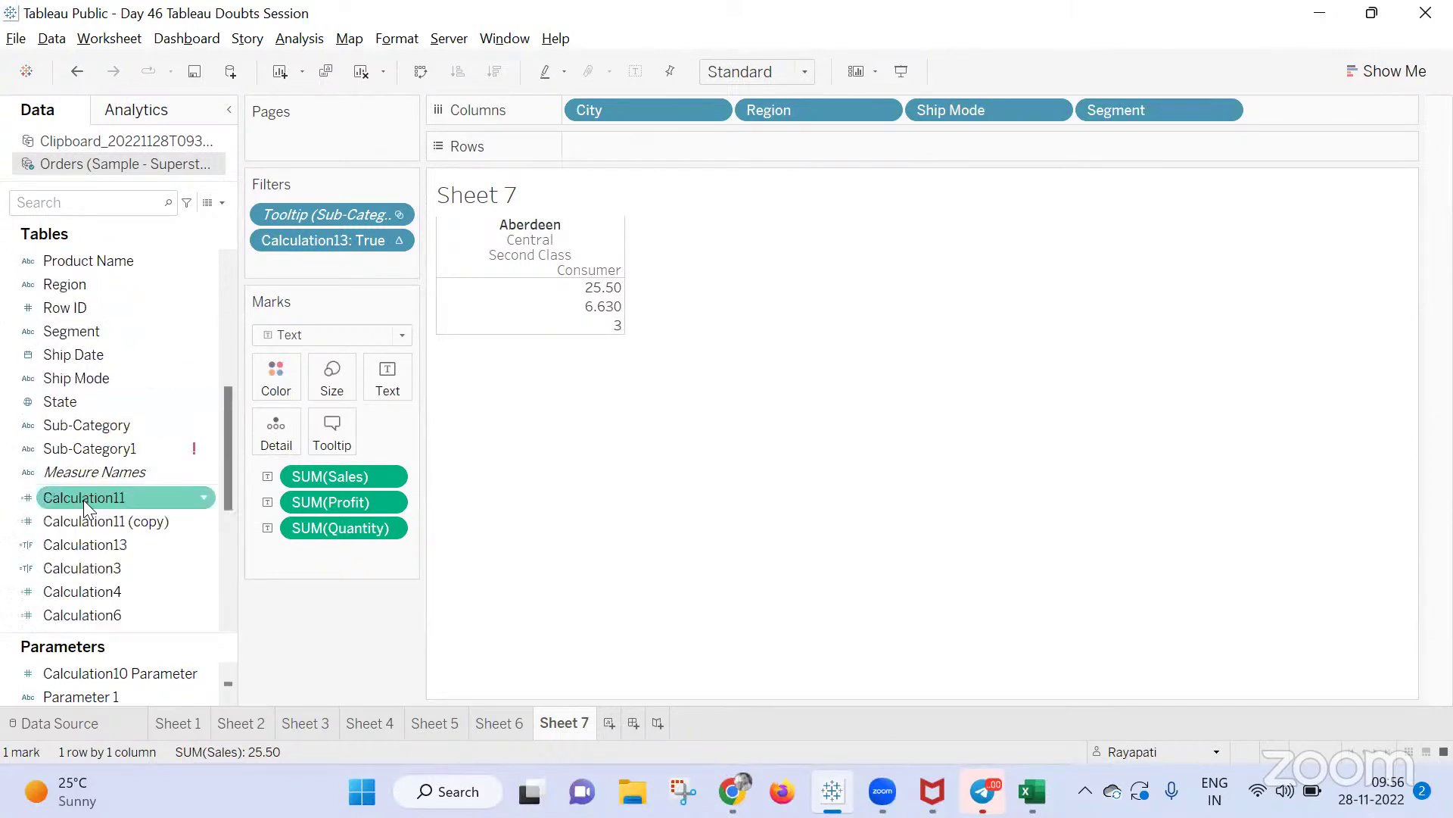
{"action": "left_click_drag", "start_coordinate": [103, 474], "coordinate": [698, 144]}
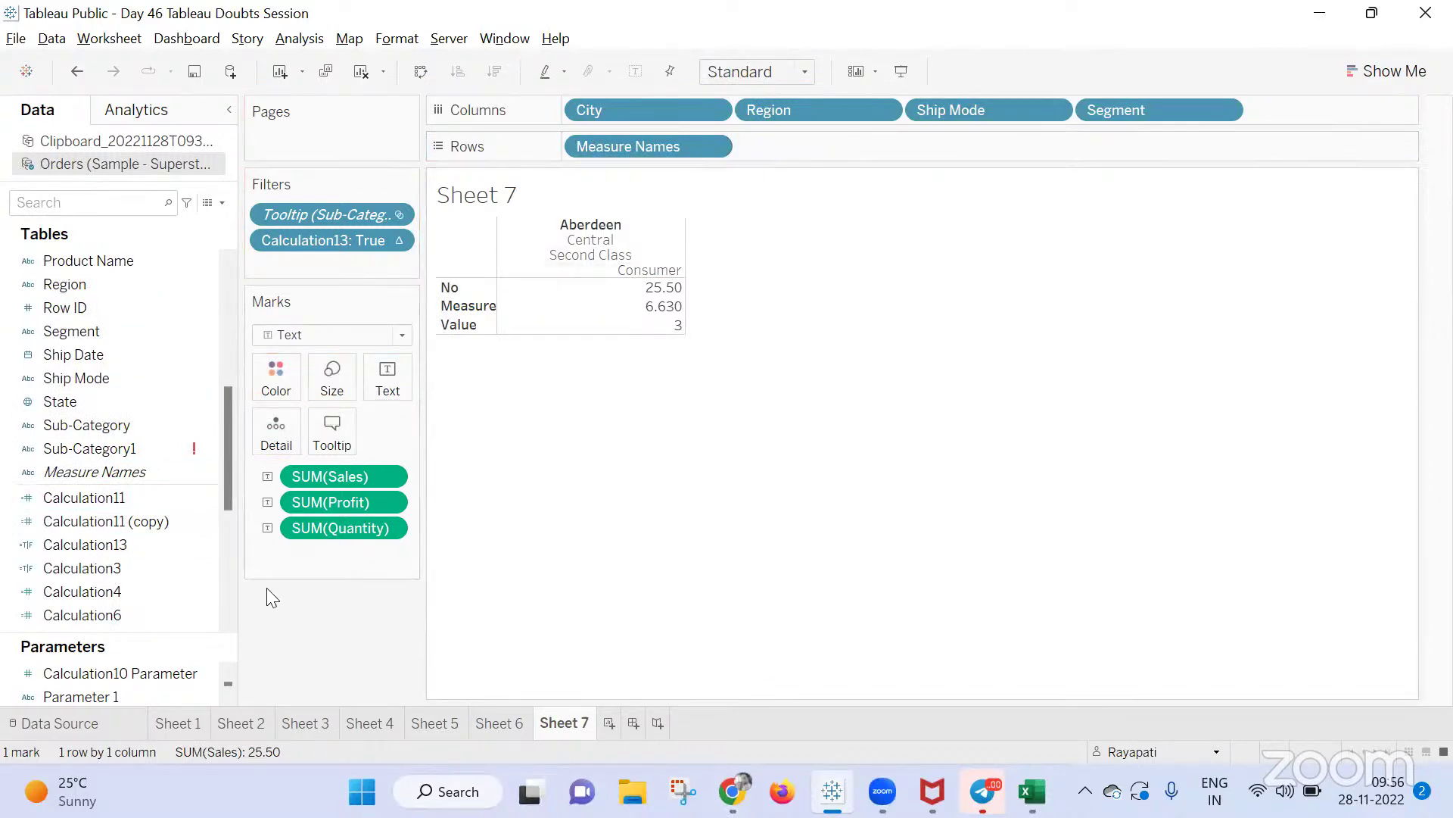
Remove the Sales, Profit and Quantity measures from the marks of Sheet 7
{"action": "left_click_drag", "start_coordinate": [358, 479], "coordinate": [334, 613]}
{"action": "left_click_drag", "start_coordinate": [337, 514], "coordinate": [361, 666]}
{"action": "left_click_drag", "start_coordinate": [344, 477], "coordinate": [305, 564]}
Show Measure Values as the text marks of Sheet 7 and narrow the measure name column
{"action": "left_click", "coordinate": [97, 475]}
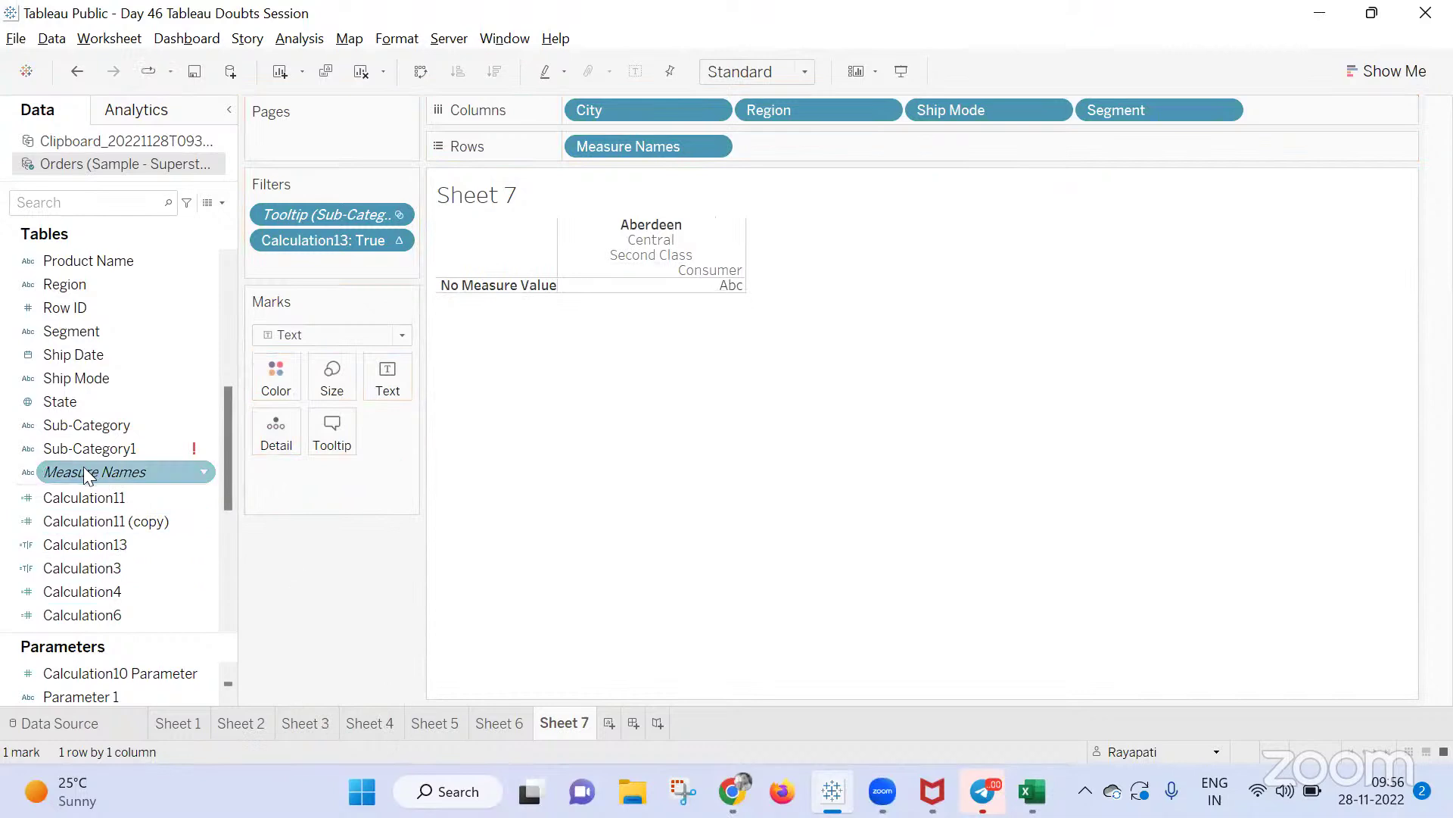
{"action": "scroll", "coordinate": [107, 498], "scroll_direction": "down", "scroll_amount": 4}
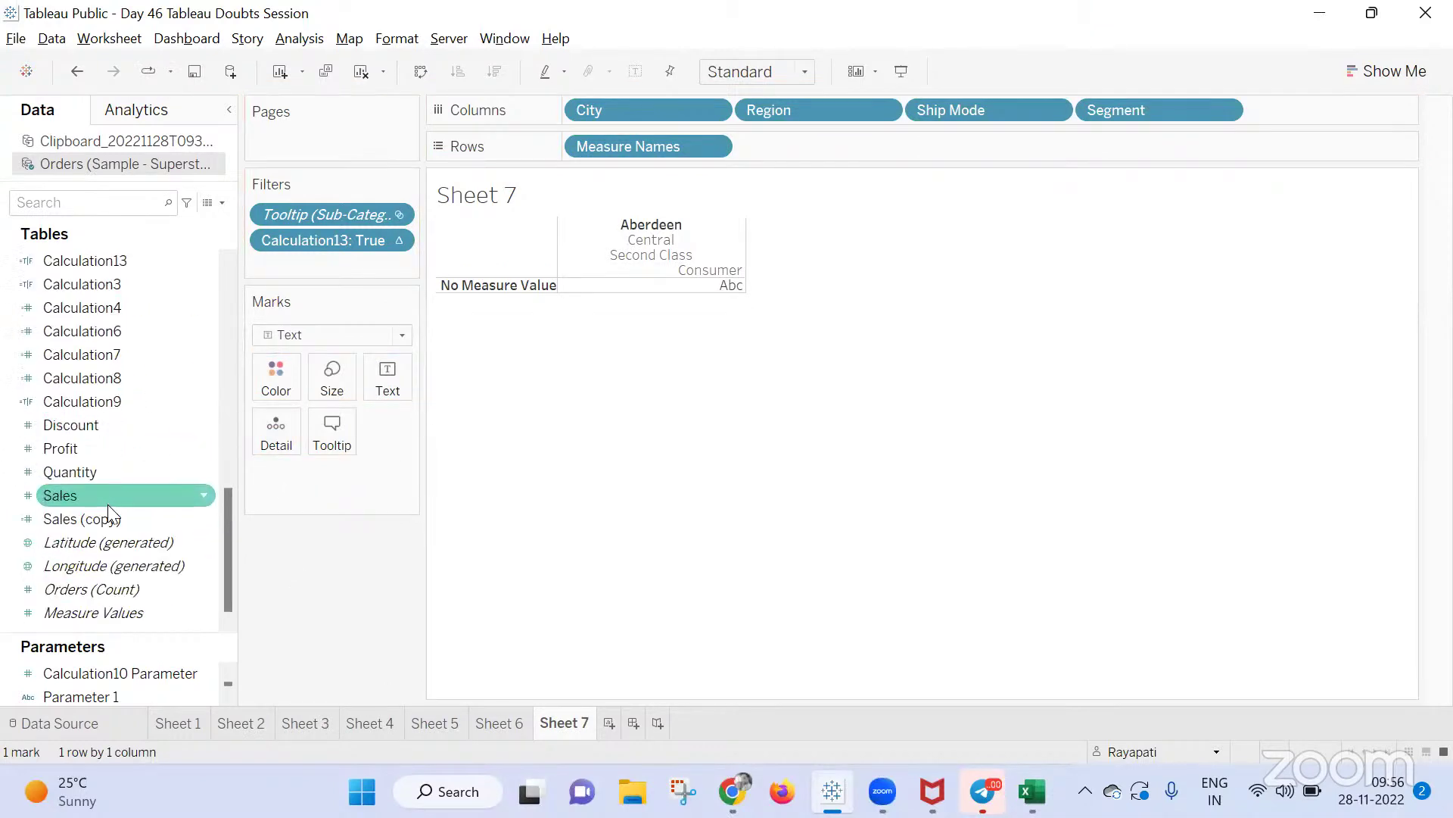
{"action": "left_click_drag", "start_coordinate": [120, 616], "coordinate": [399, 380]}
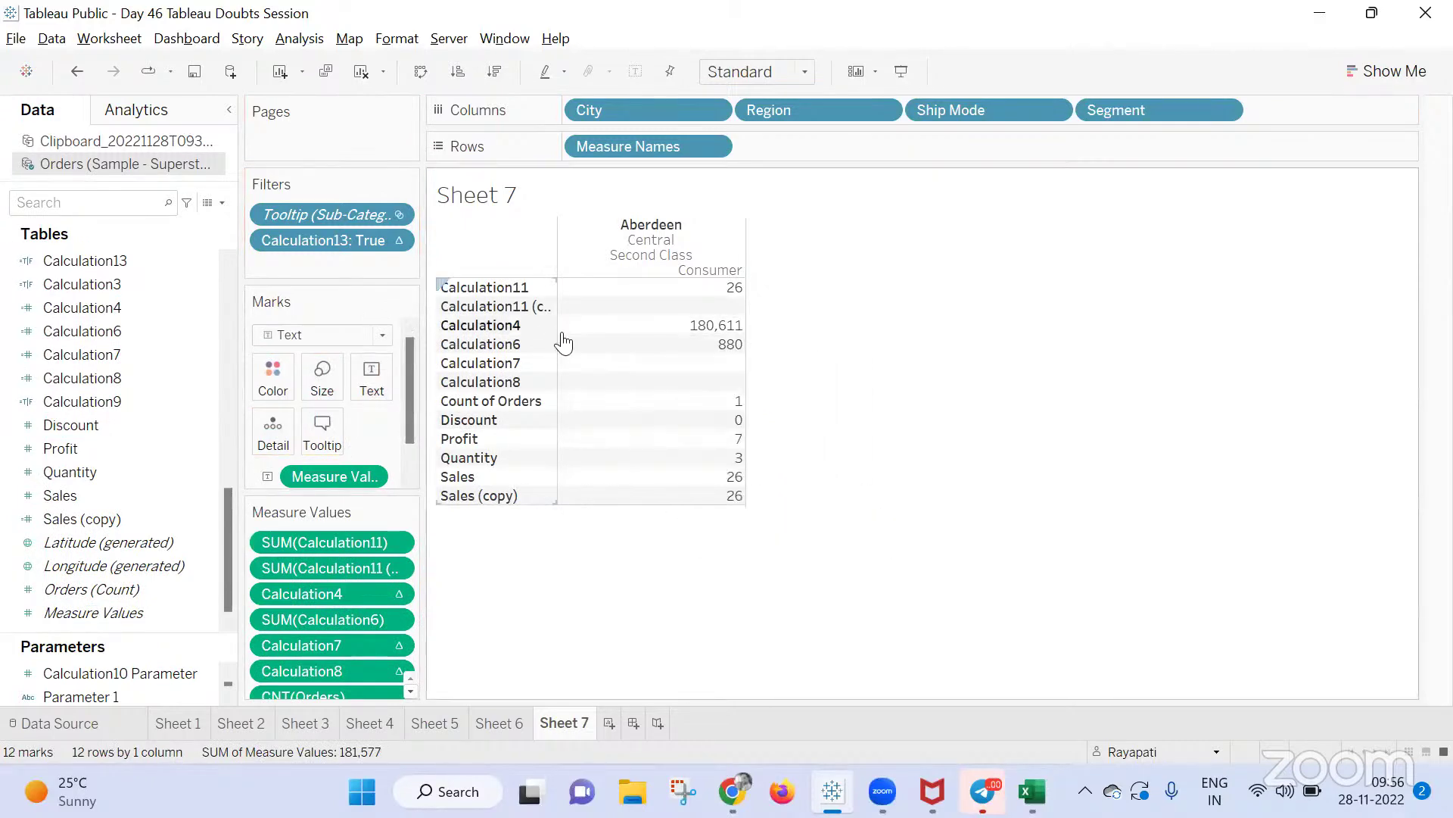
{"action": "left_click_drag", "start_coordinate": [557, 330], "coordinate": [527, 328]}
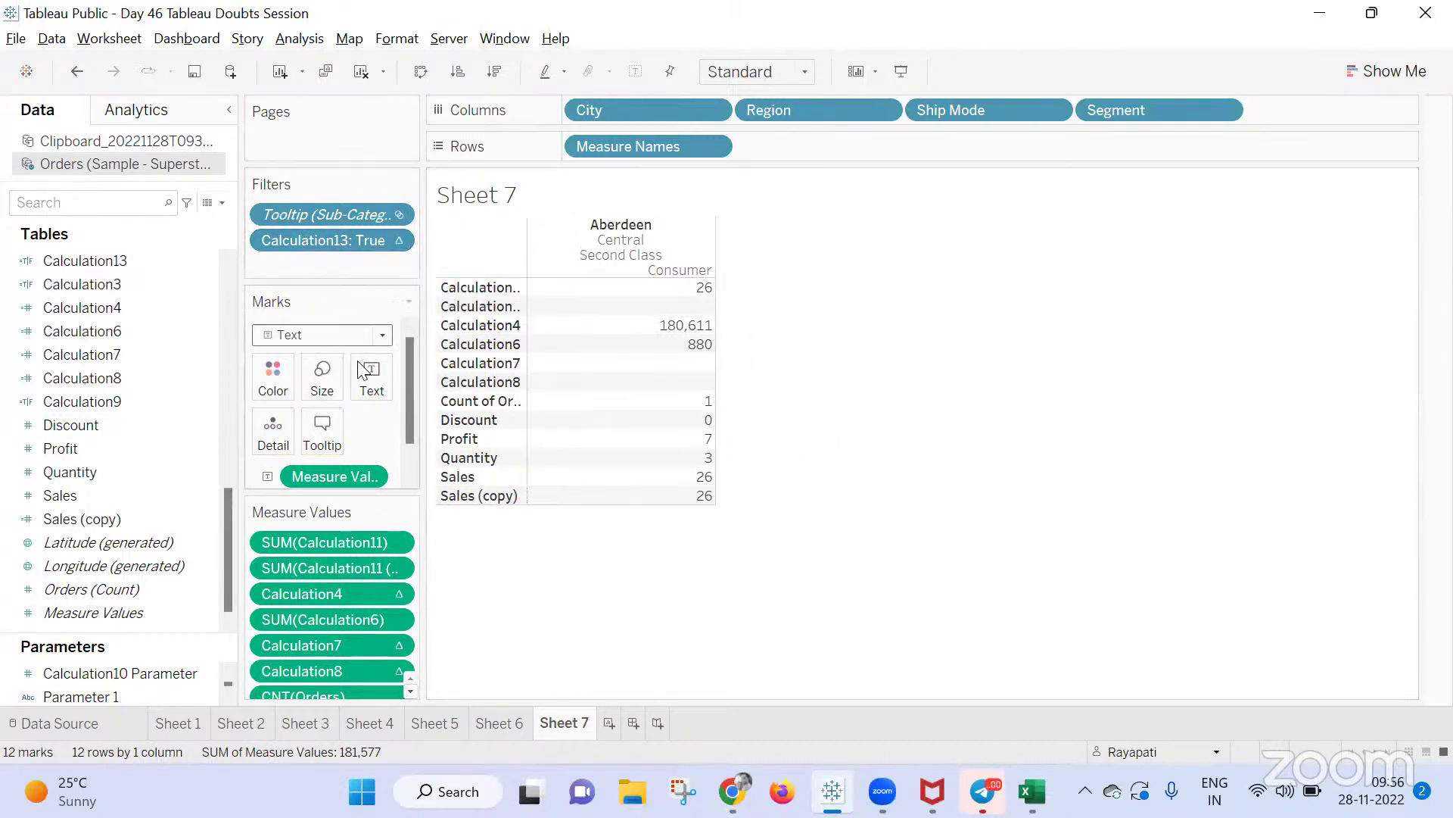
Show the Measure Names filter and keep only Profit, Quantity and Sales
{"action": "right_click", "coordinate": [648, 151]}
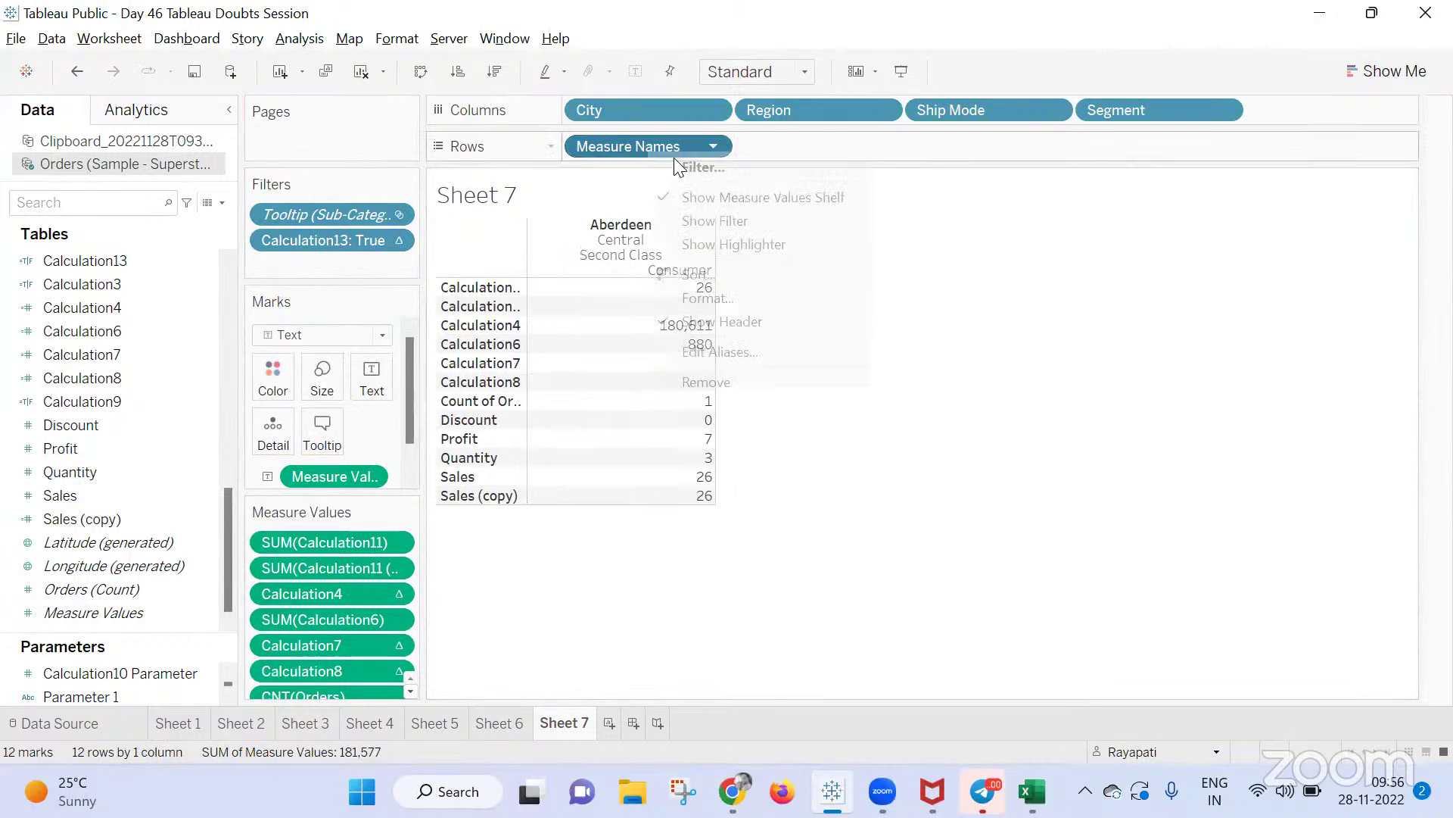
{"action": "left_click", "coordinate": [760, 221]}
{"action": "left_click", "coordinate": [1259, 212]}
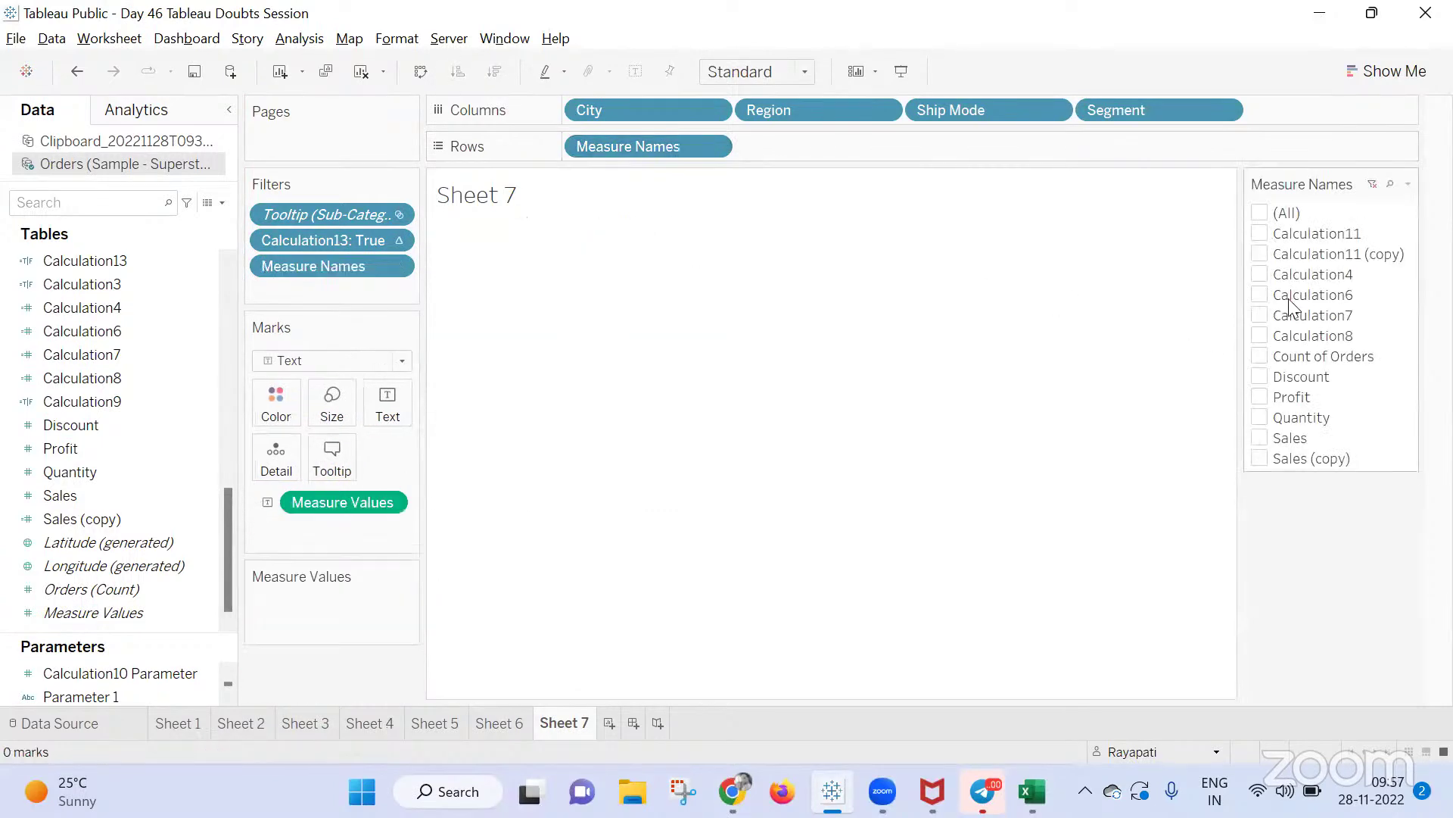
{"action": "left_click", "coordinate": [1259, 397]}
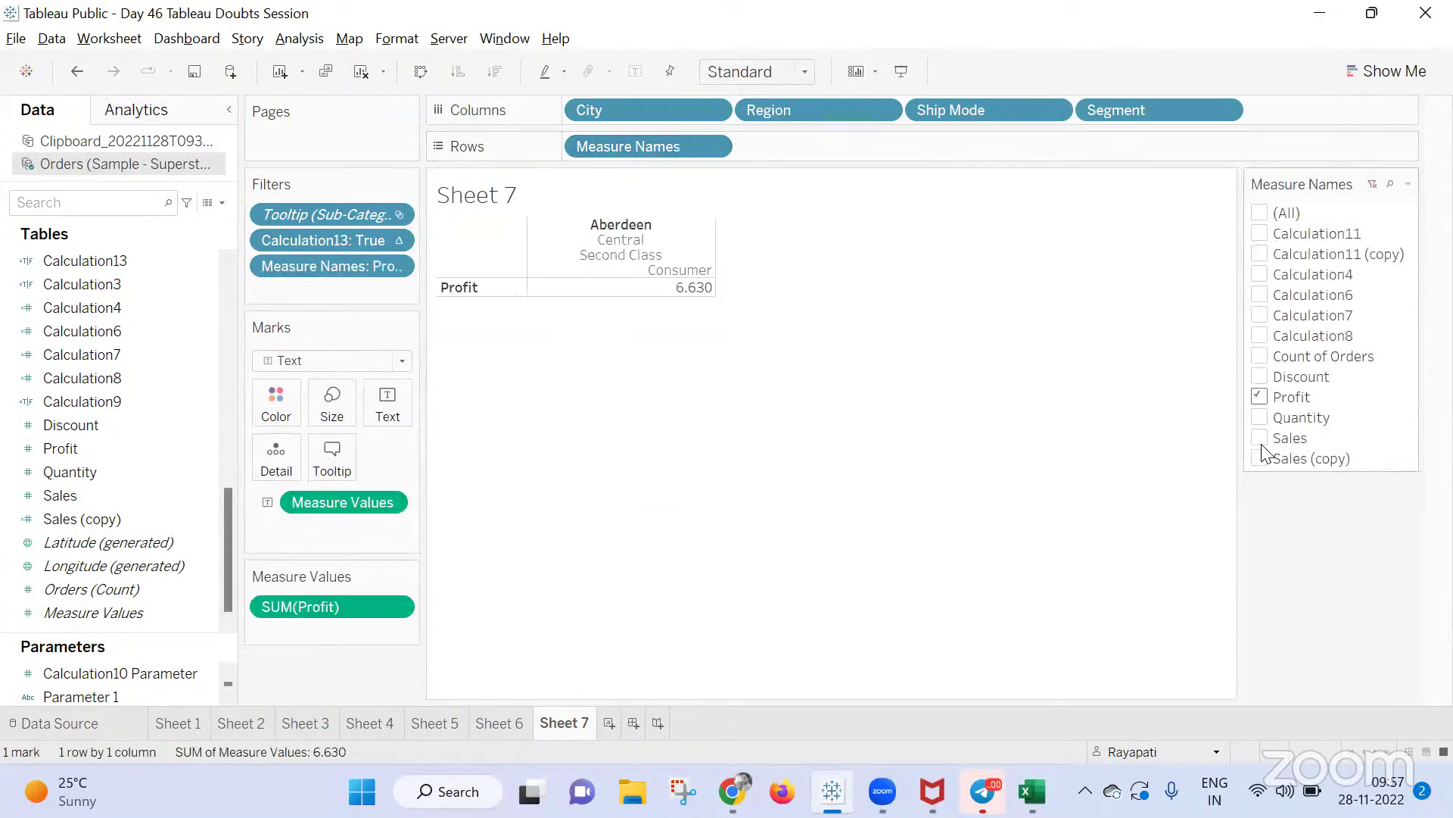
{"action": "left_click", "coordinate": [1259, 417]}
{"action": "left_click", "coordinate": [1259, 437]}
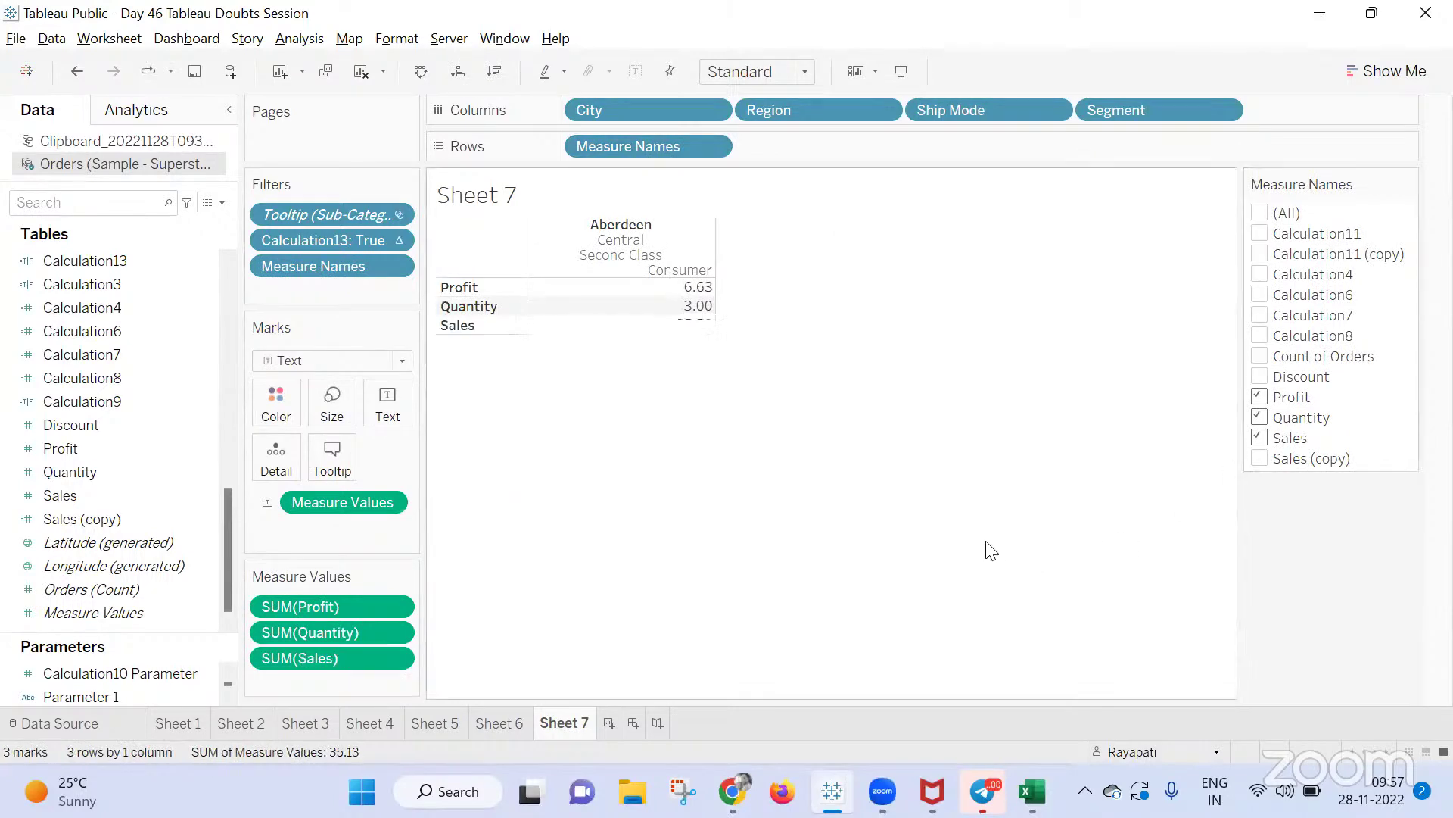
Check the Sheet 6 tooltip, narrow the value column of Sheet 7, and recheck the tooltip
{"action": "left_click", "coordinate": [499, 721]}
{"action": "mouse_move", "coordinate": [553, 342]}
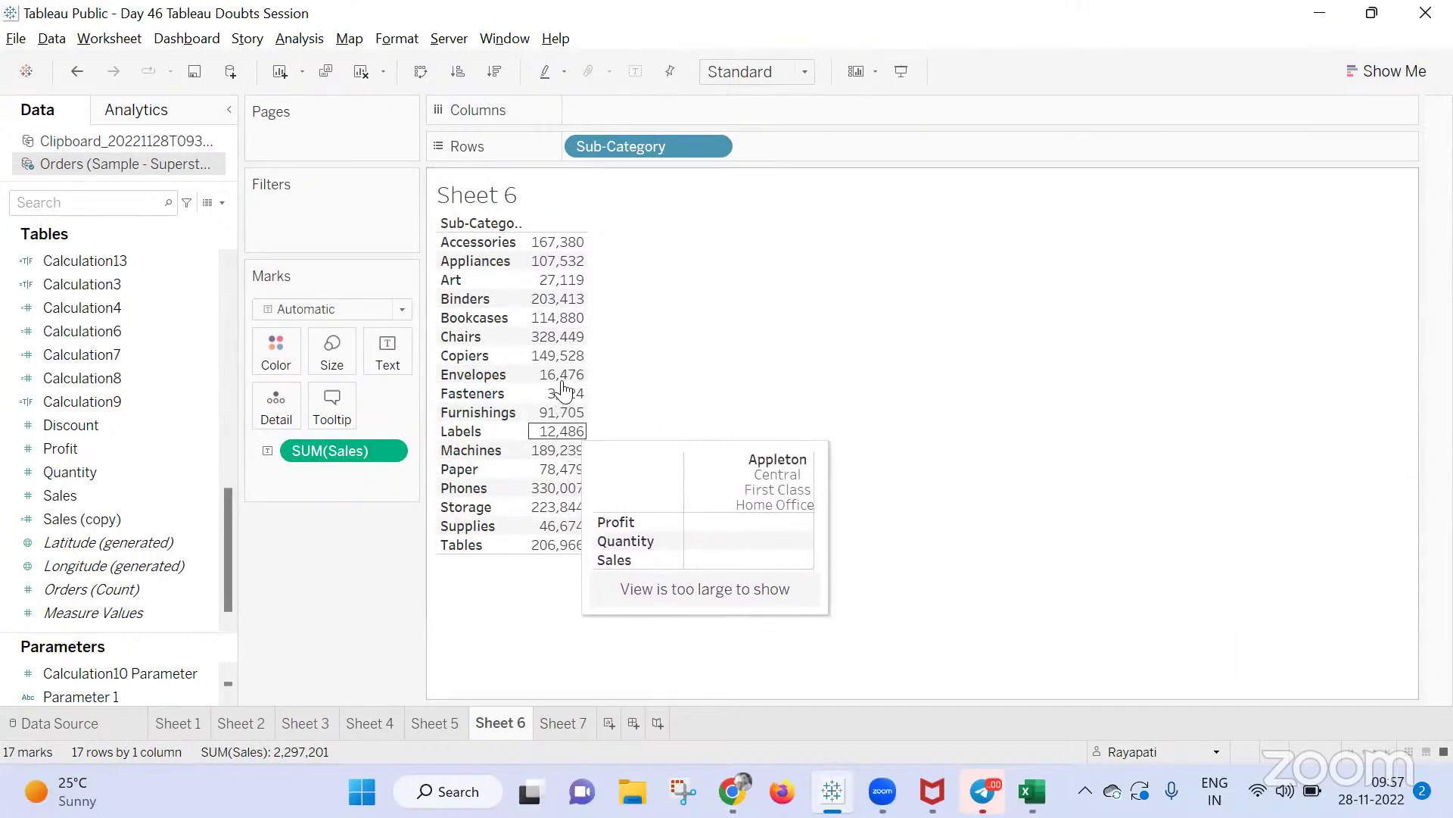
{"action": "left_click", "coordinate": [561, 723]}
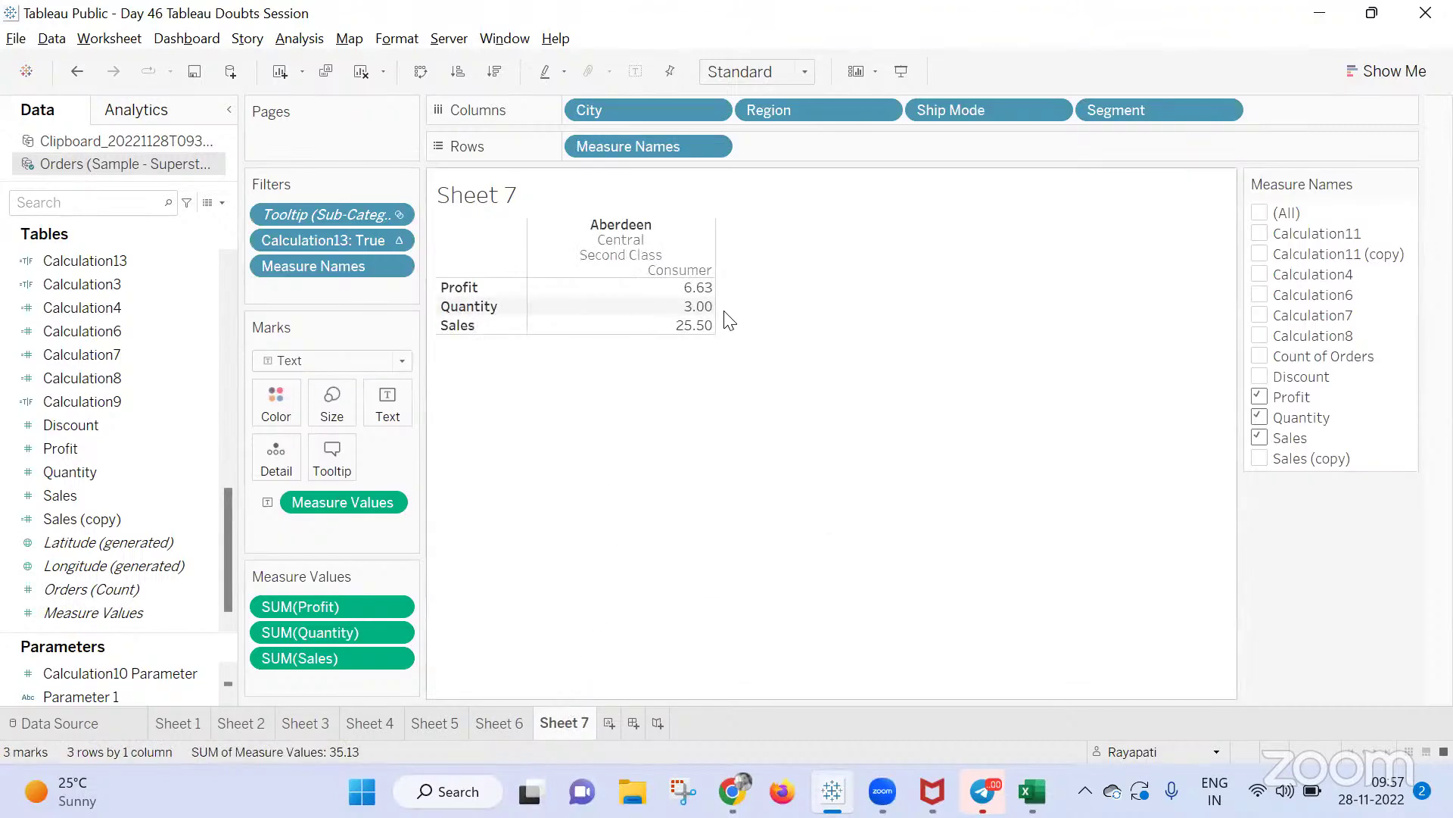
{"action": "left_click_drag", "start_coordinate": [715, 296], "coordinate": [662, 297]}
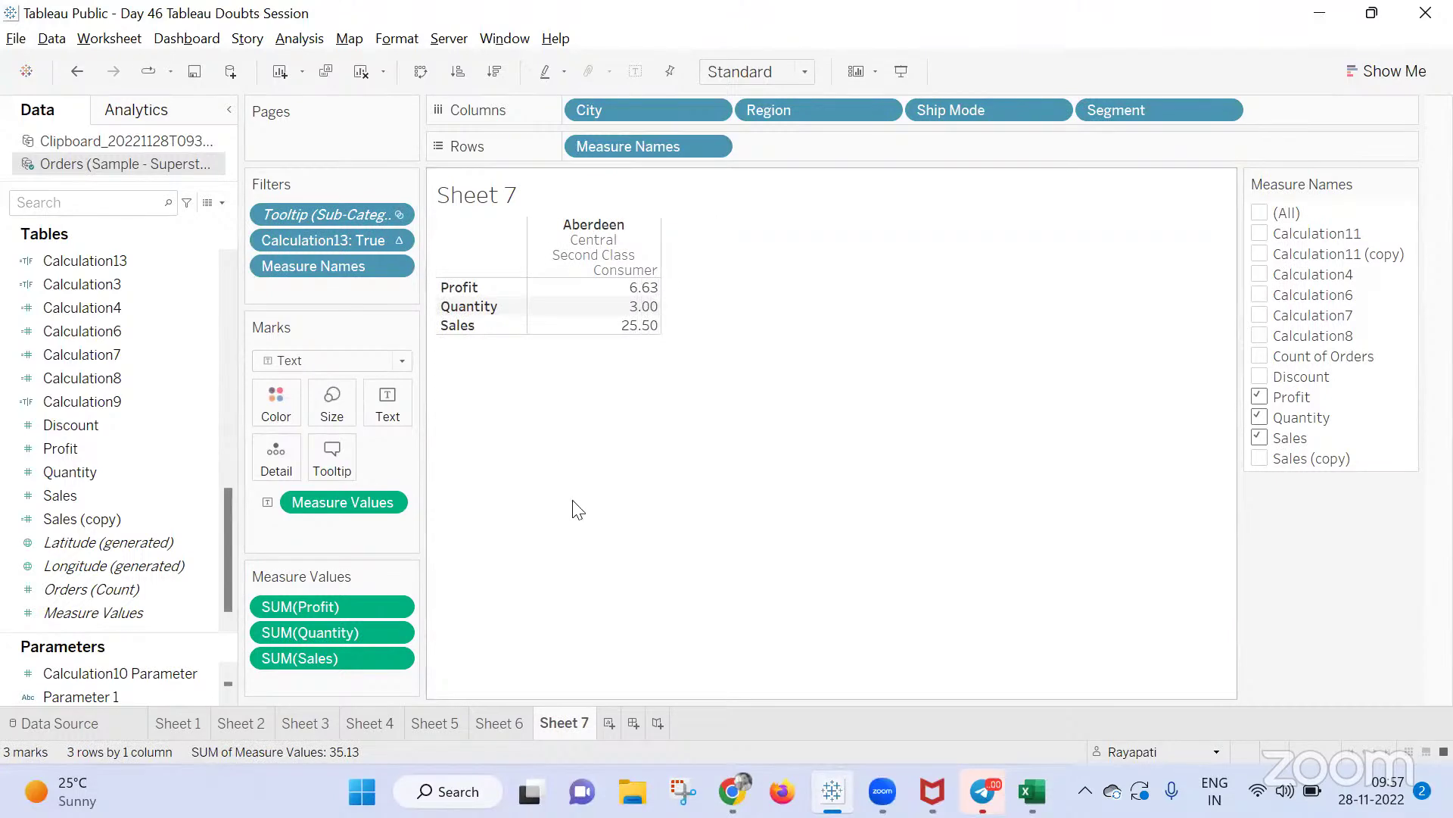
{"action": "left_click", "coordinate": [503, 723]}
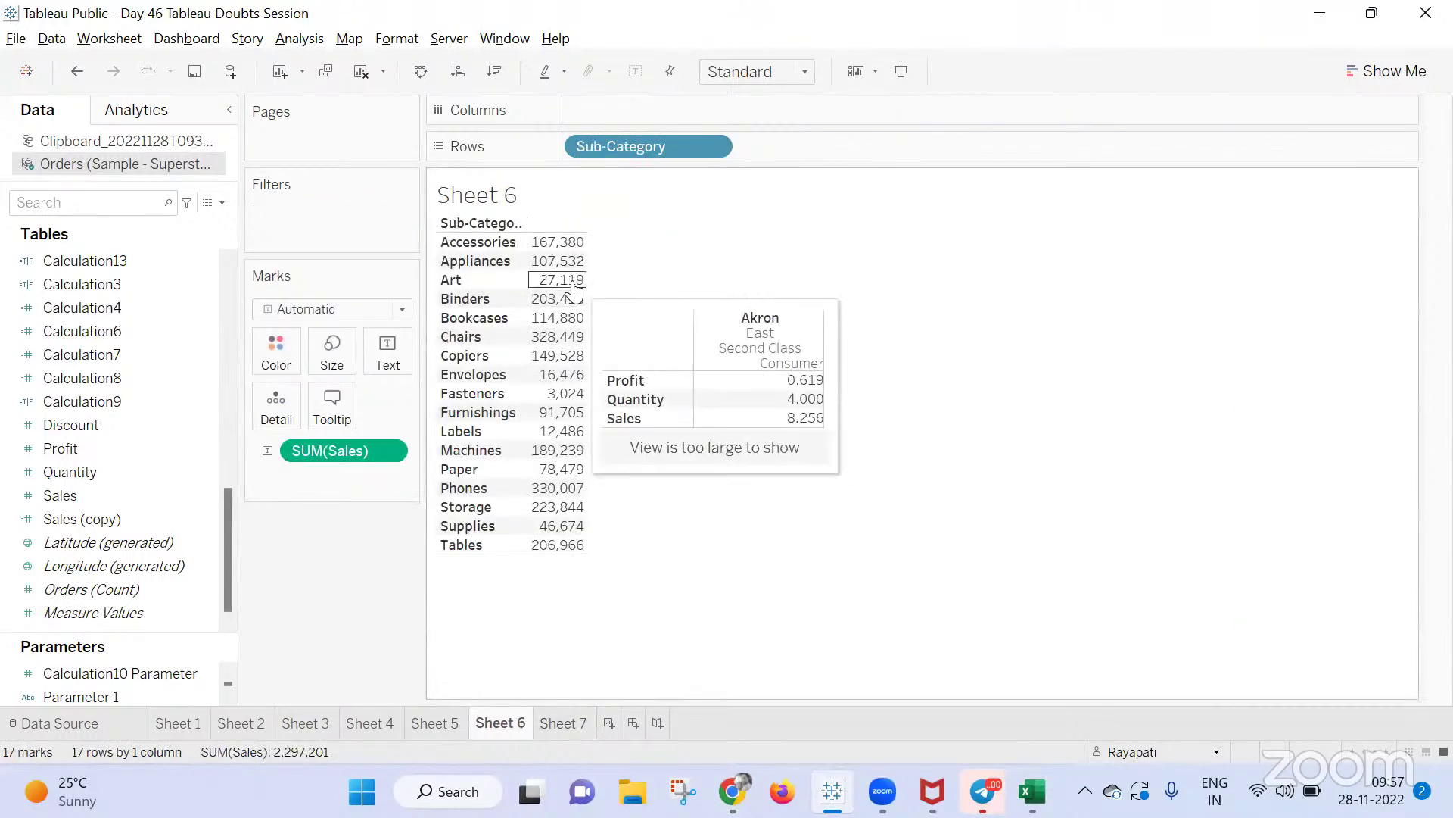
Edit the Sheet 6 tooltip so the embedded Sheet 7 has a maximum height of 600
{"action": "left_click", "coordinate": [332, 404]}
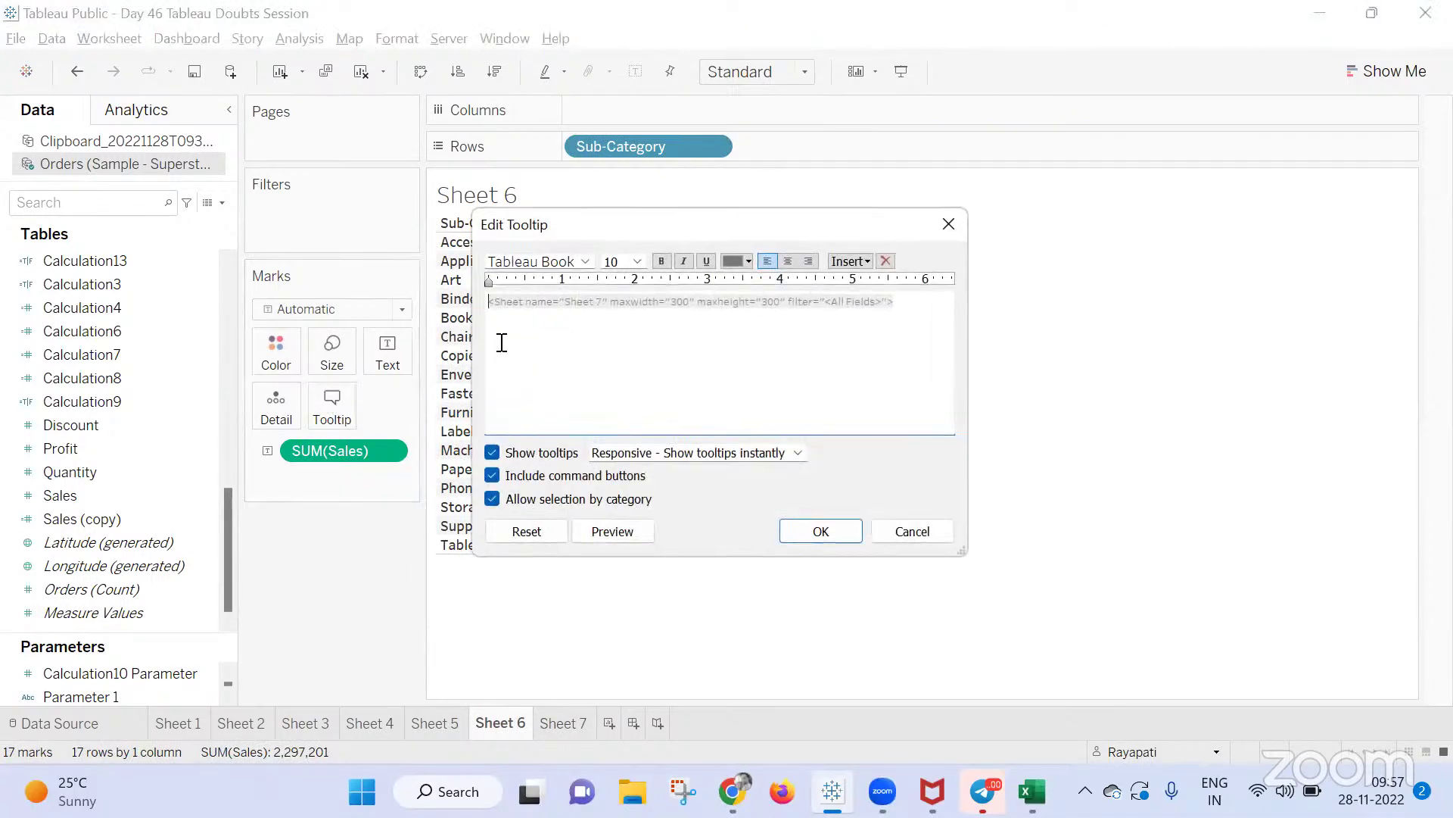
{"action": "triple_click", "coordinate": [674, 301]}
{"action": "key", "text": "BackSpace"}
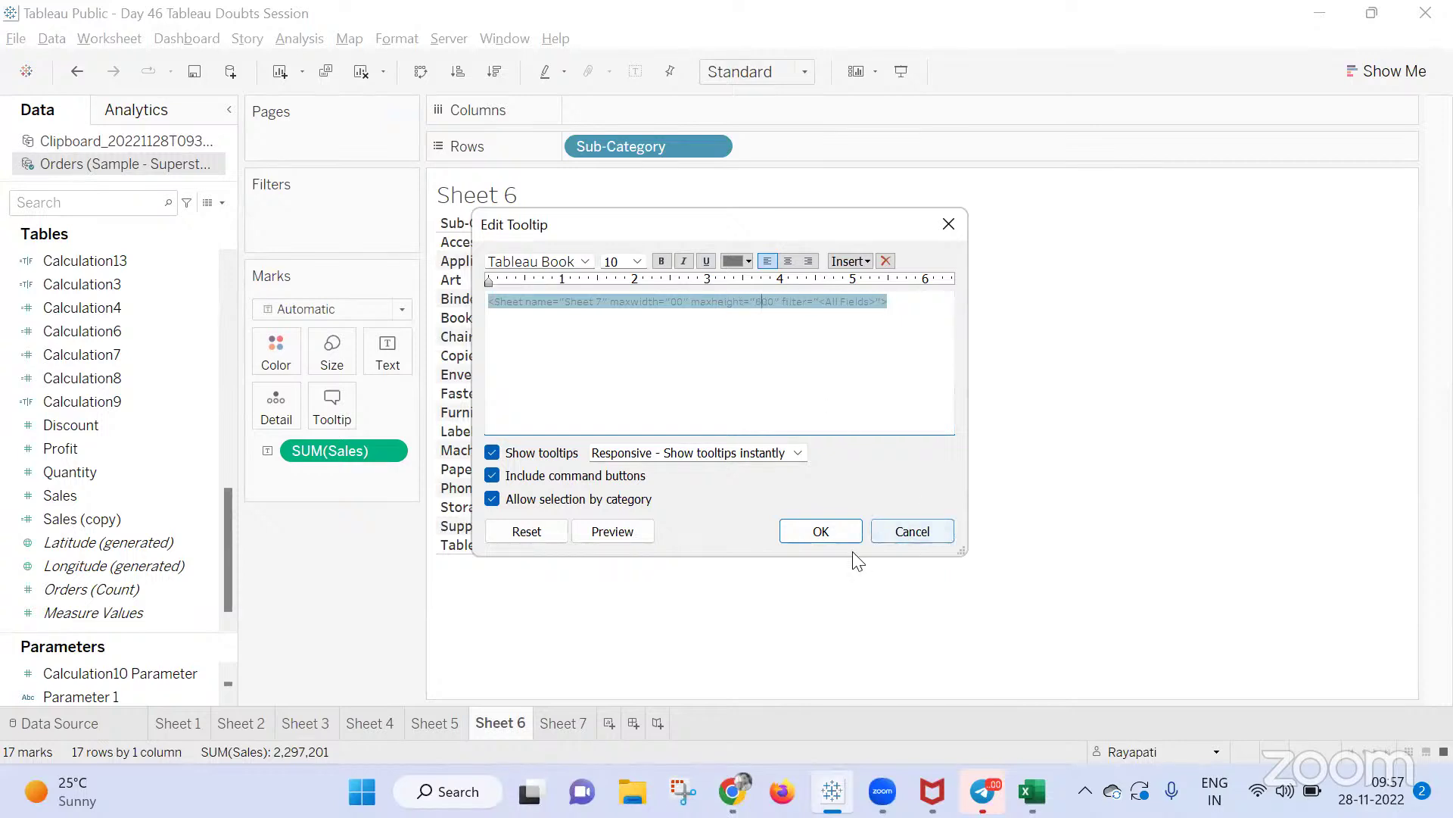
{"action": "left_click", "coordinate": [840, 536]}
{"action": "mouse_move", "coordinate": [551, 317]}
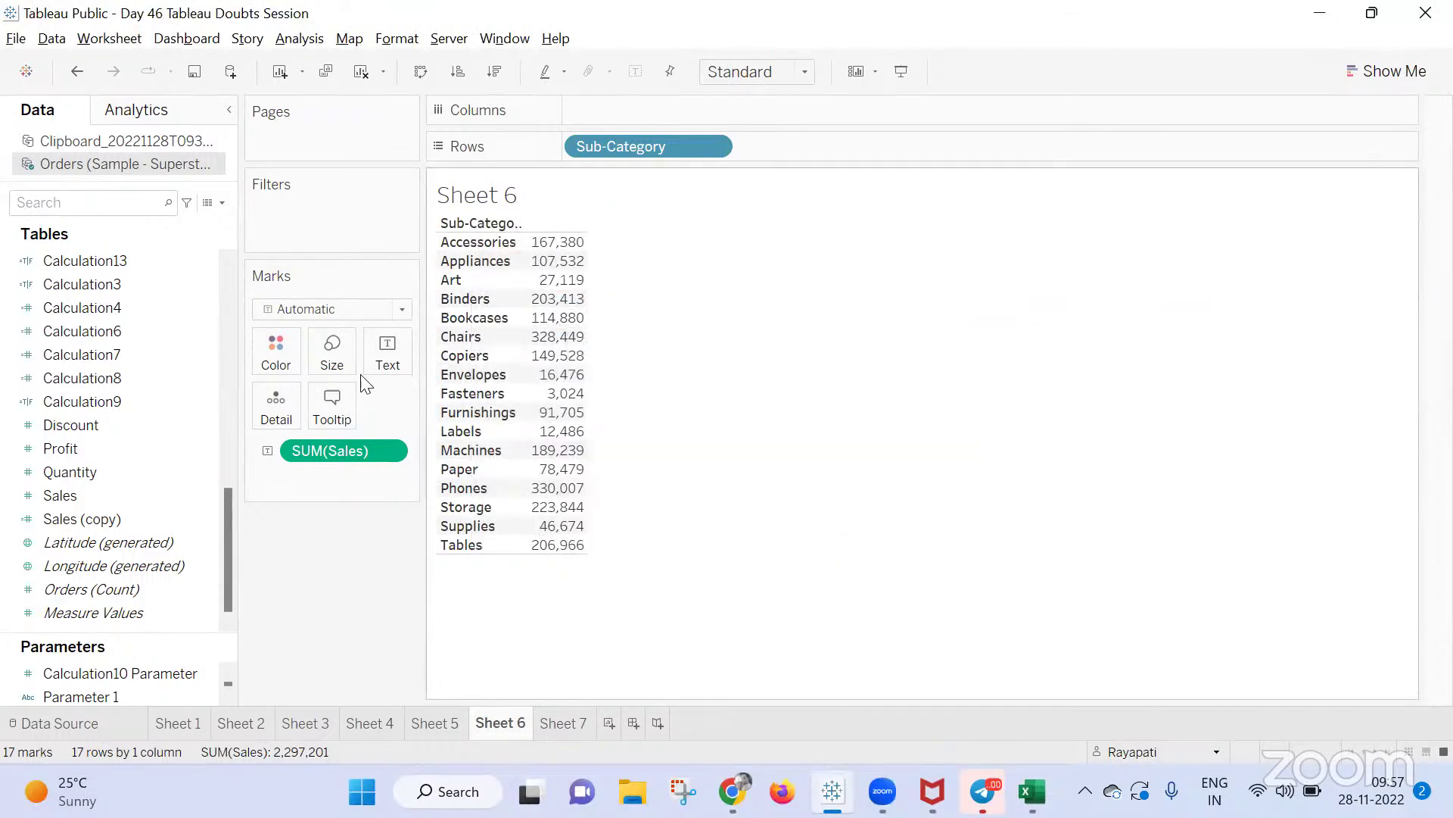
Set the maximum width of the embedded Sheet 7 to 600 and check the tooltip on the sub-category values
{"action": "left_click", "coordinate": [333, 401]}
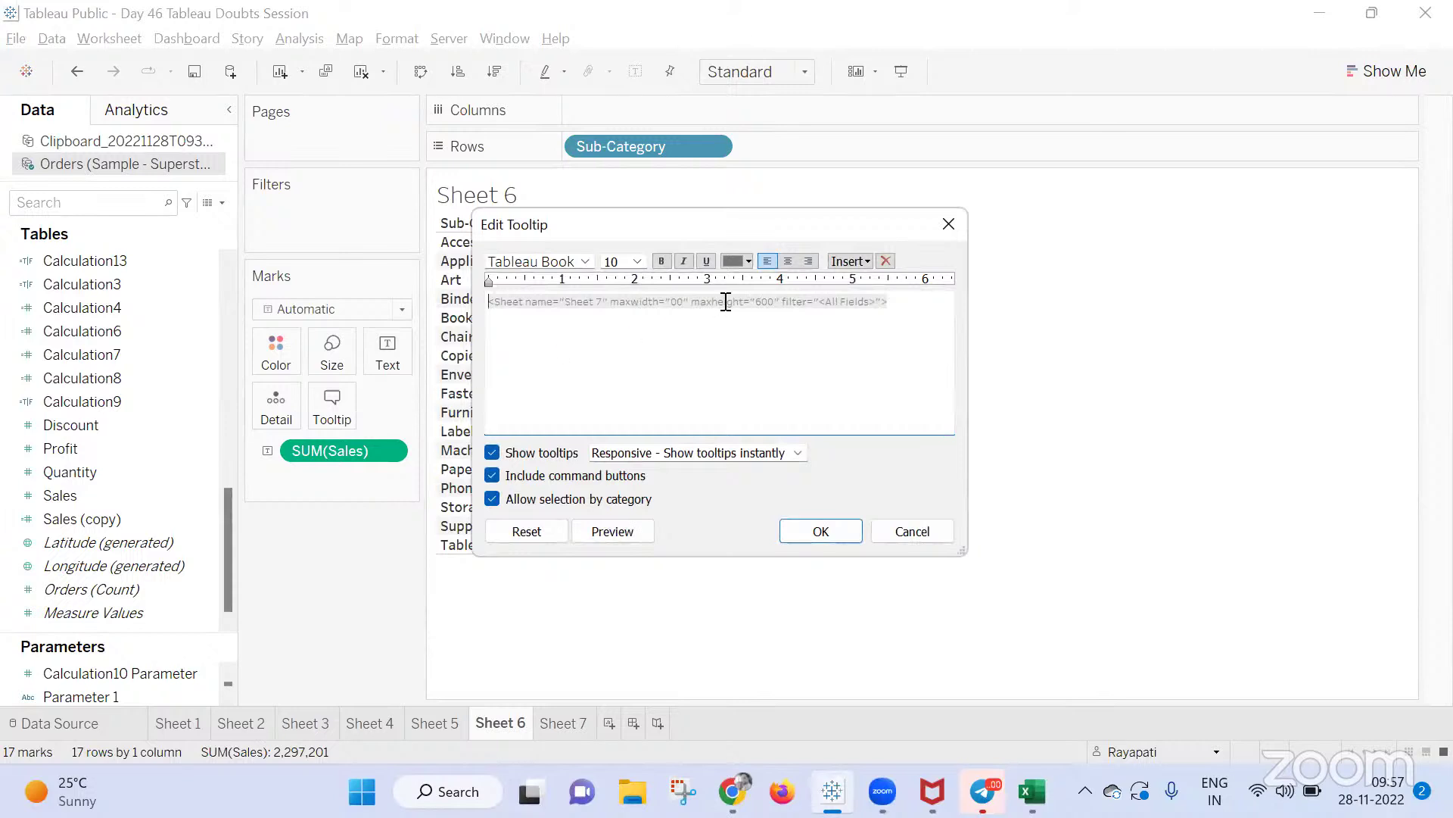
{"action": "key", "text": "ctrl+a"}
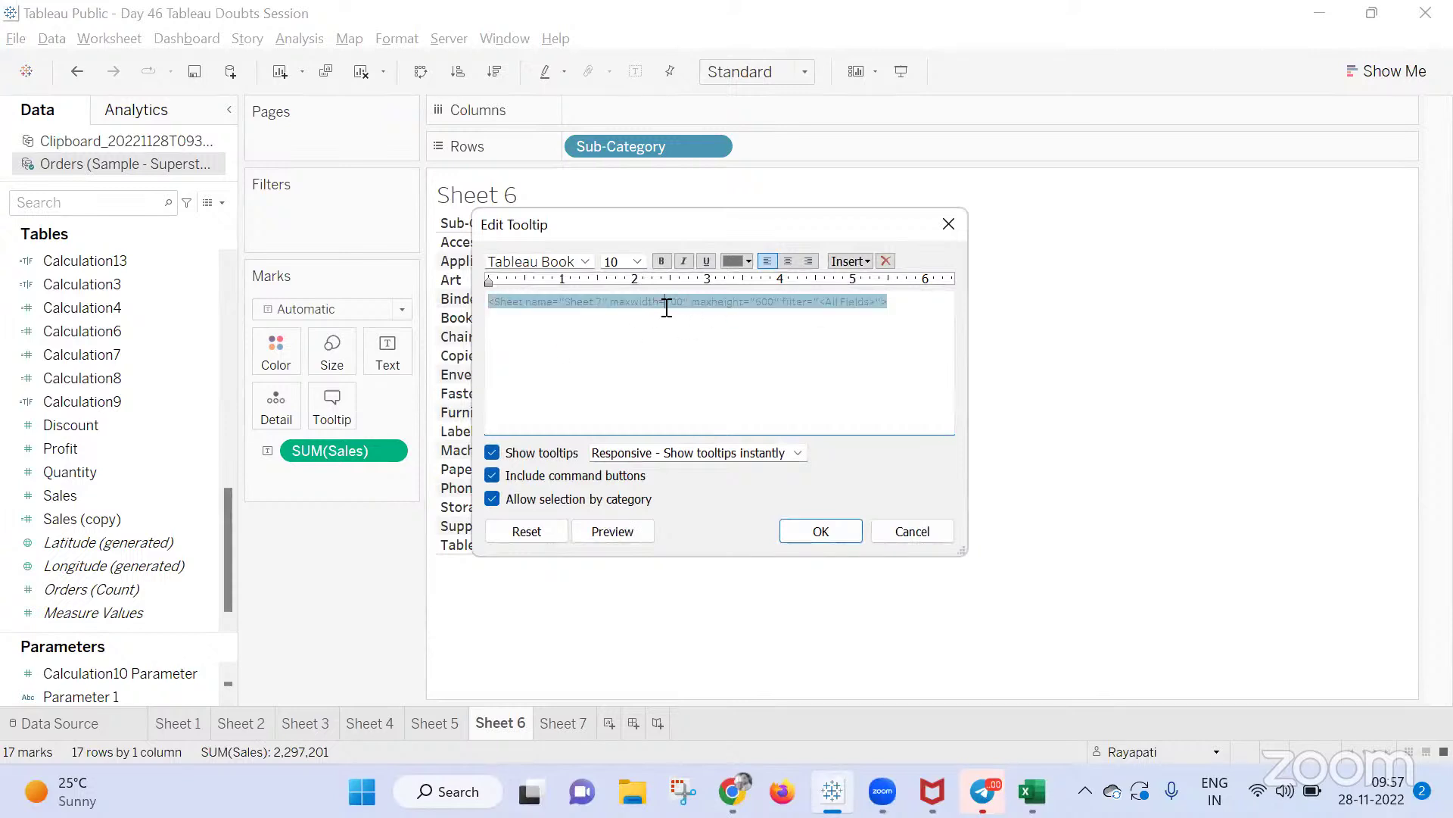
{"action": "type", "text": "6"}
{"action": "left_click", "coordinate": [844, 530]}
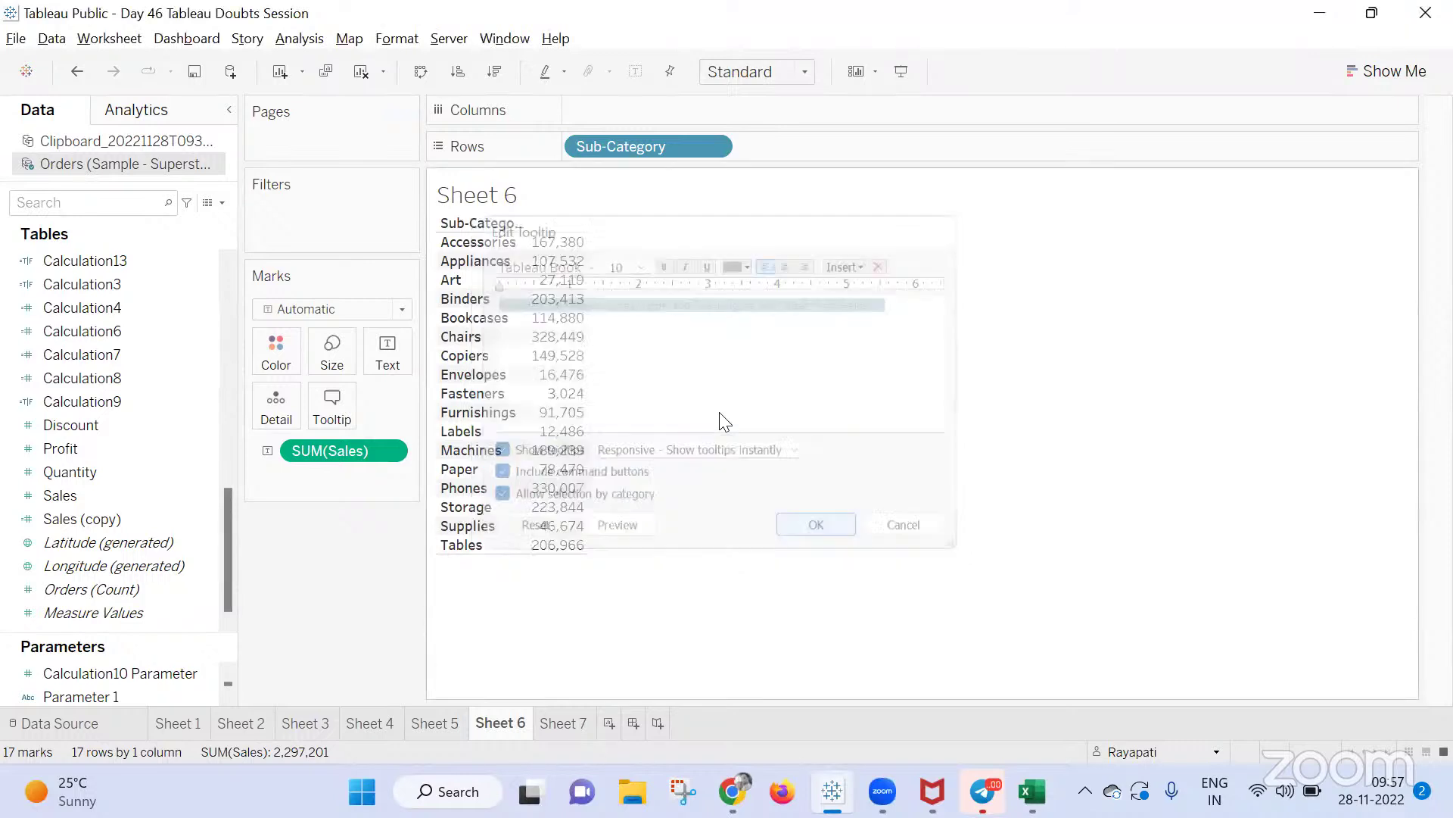
{"action": "mouse_move", "coordinate": [568, 288]}
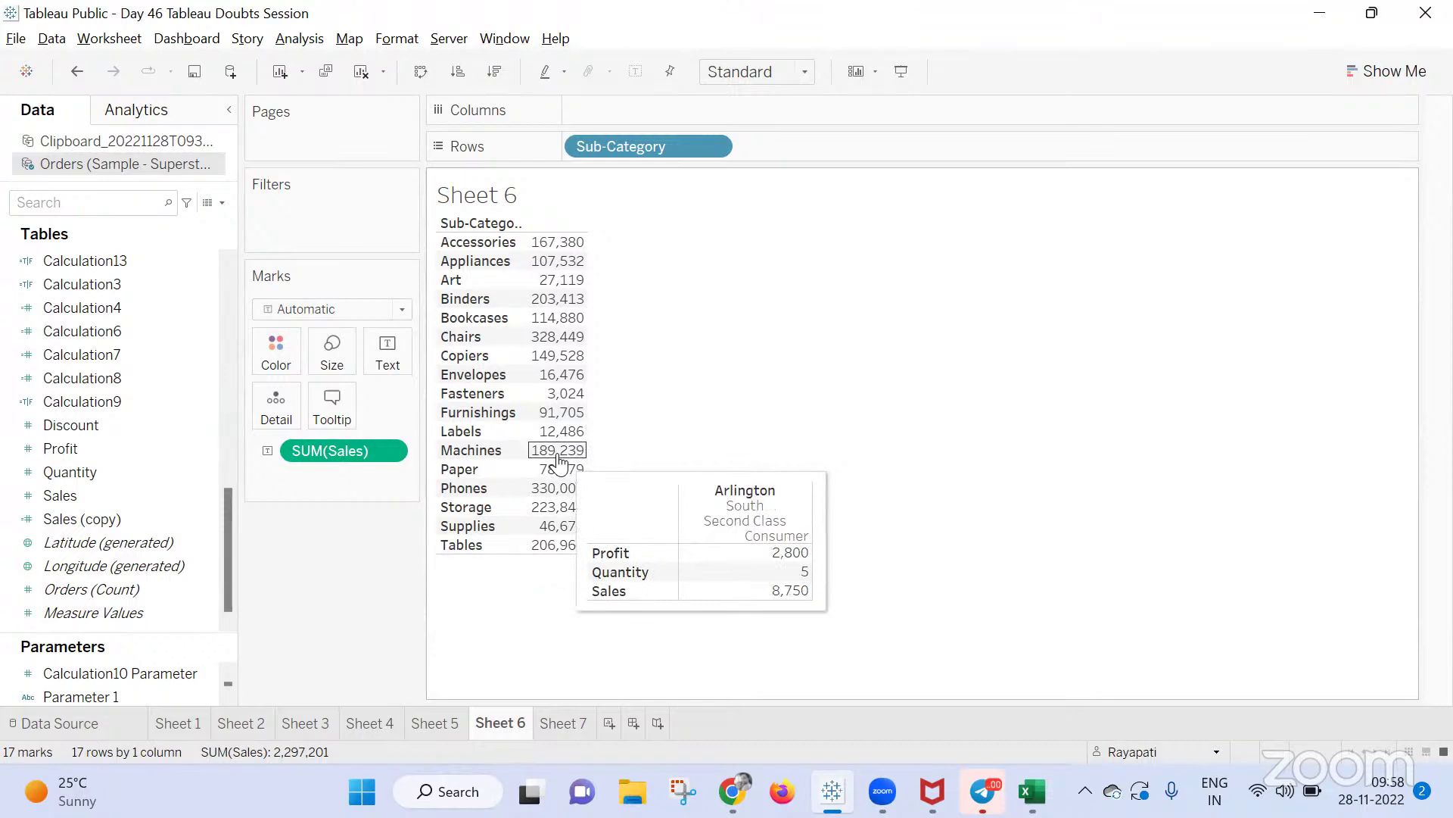
Examine the options available for the blank header corner above the measure names in Sheet 7
{"action": "left_click", "coordinate": [560, 719]}
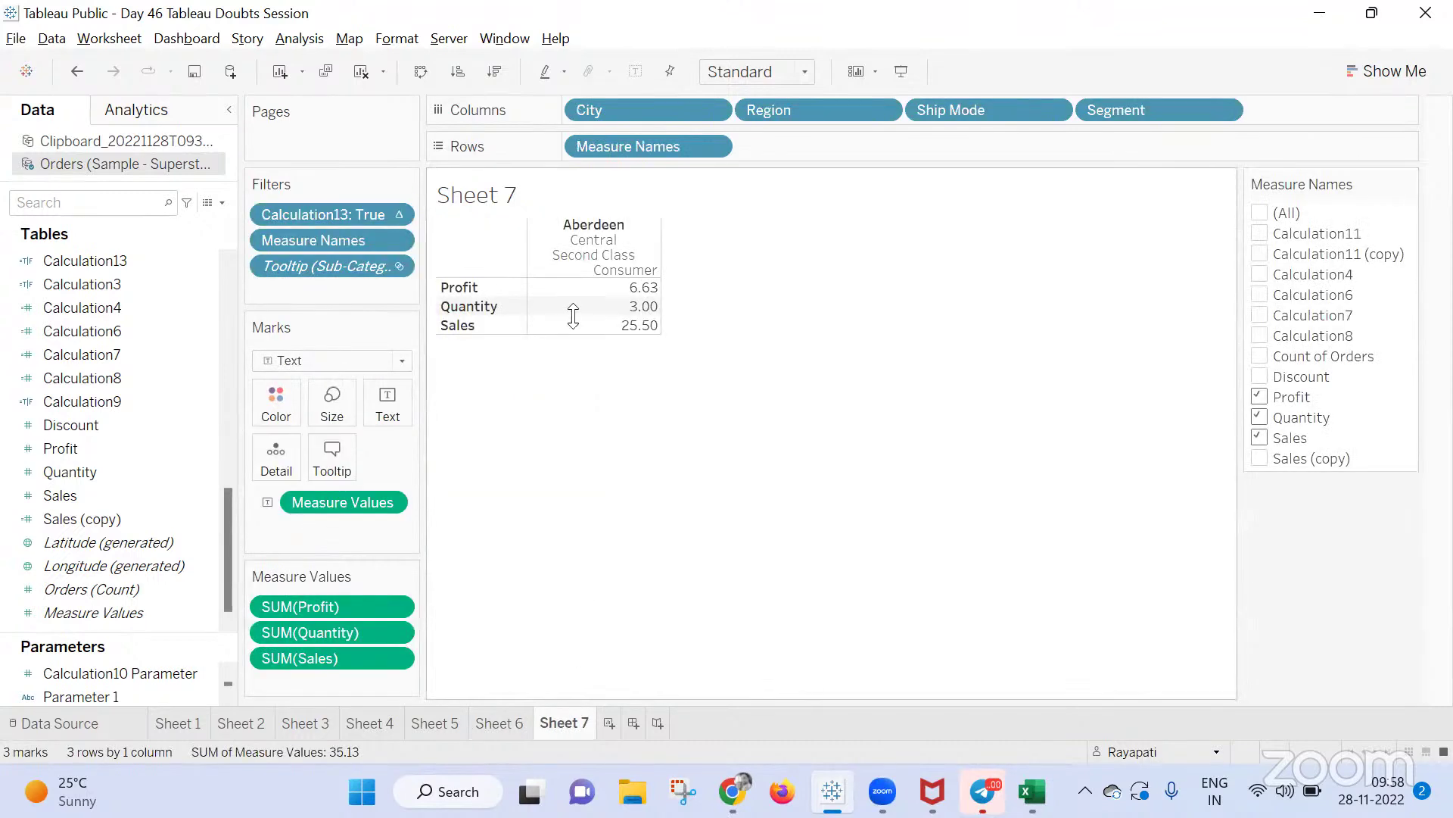
{"action": "right_click", "coordinate": [499, 250]}
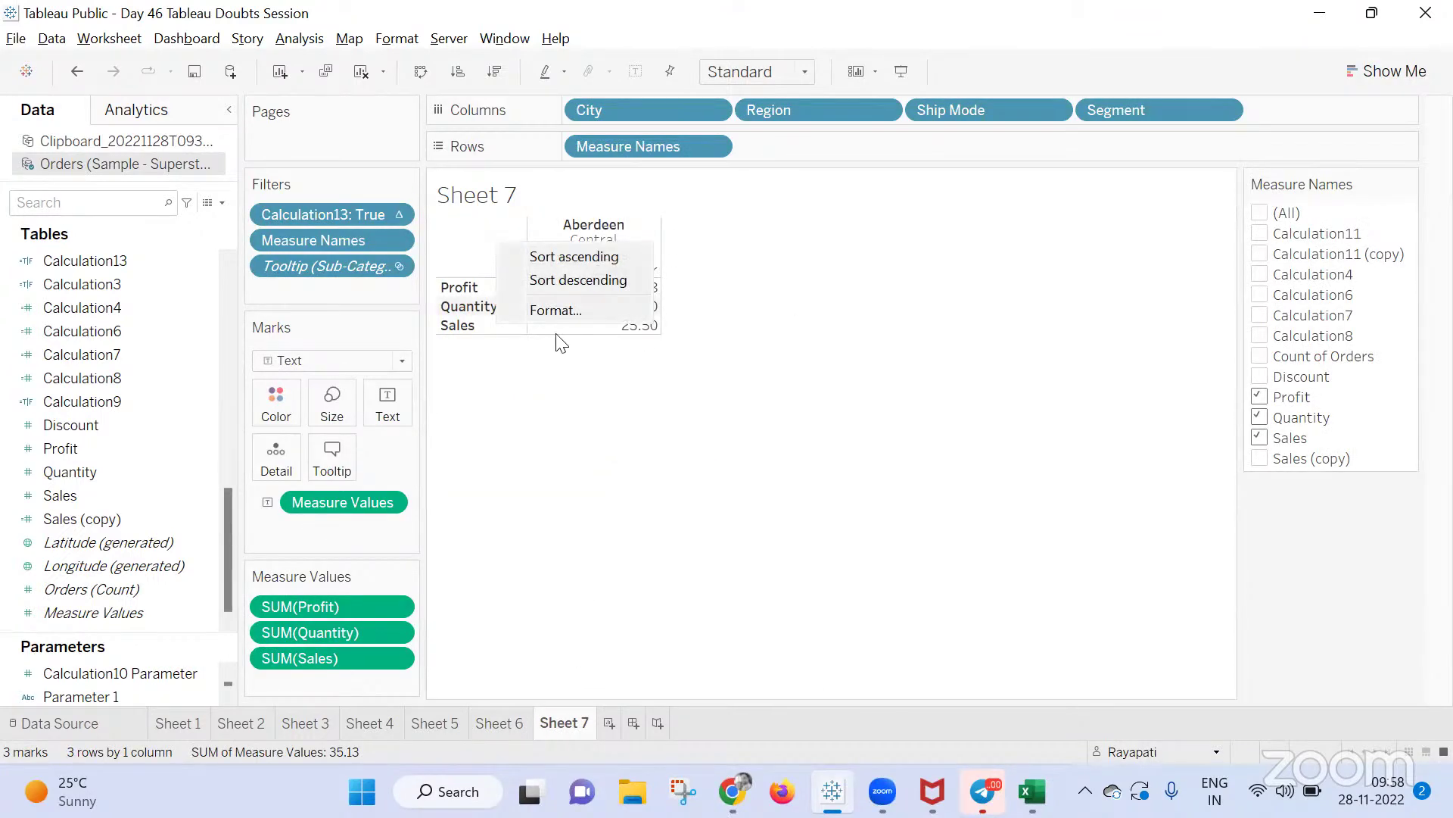
{"action": "left_click", "coordinate": [613, 428]}
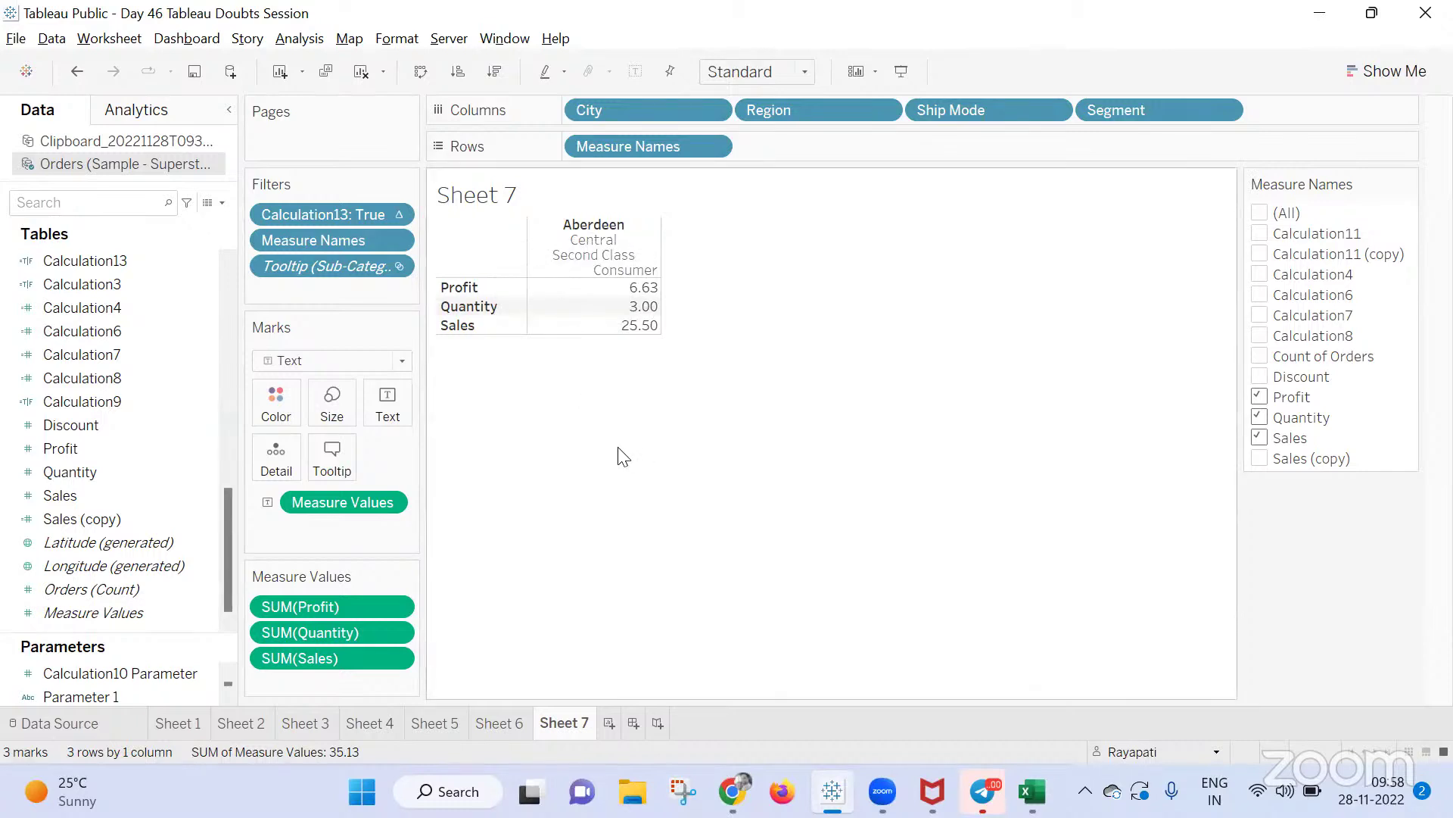
{"action": "right_click", "coordinate": [479, 250]}
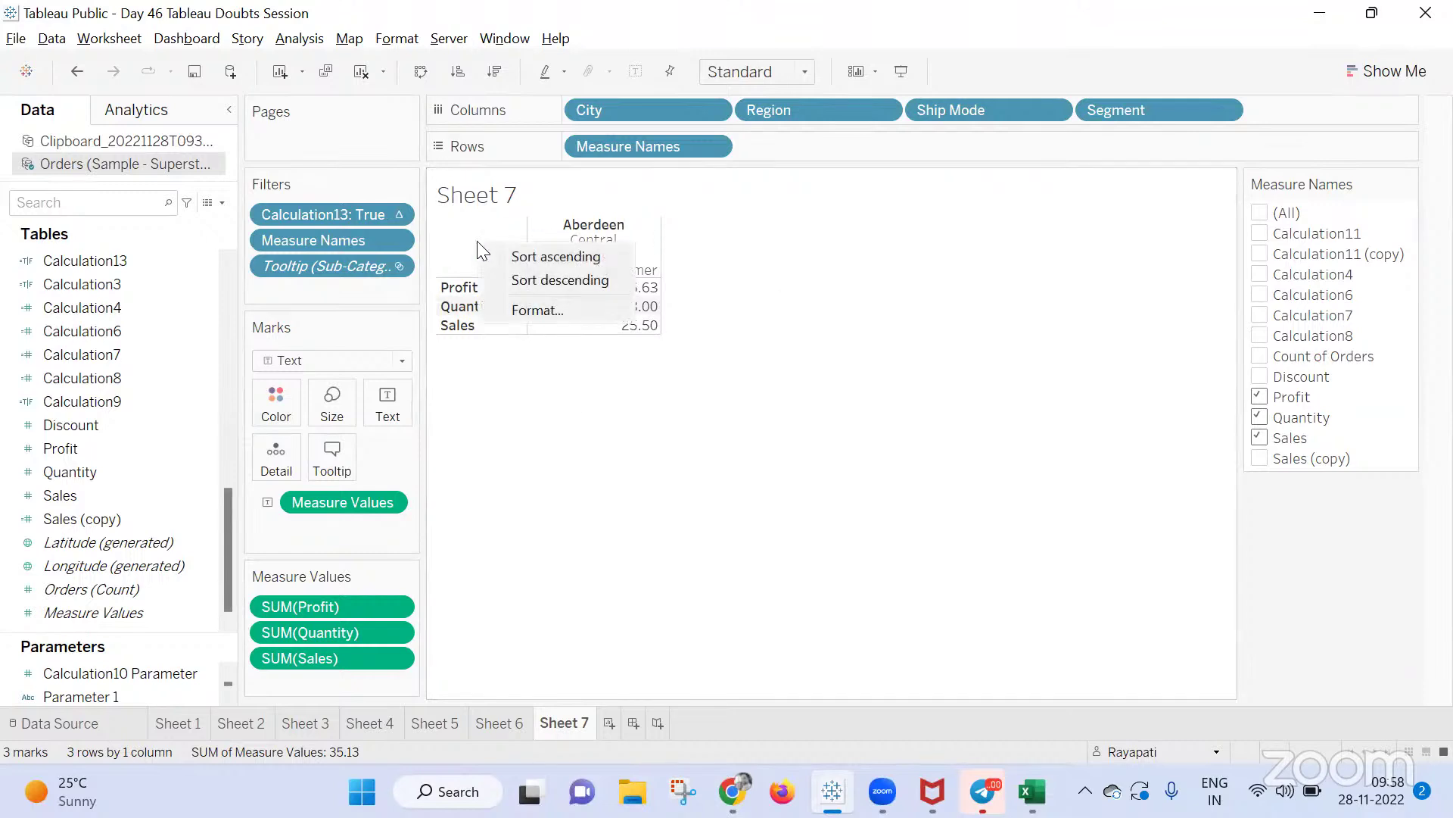
{"action": "left_click", "coordinate": [564, 428]}
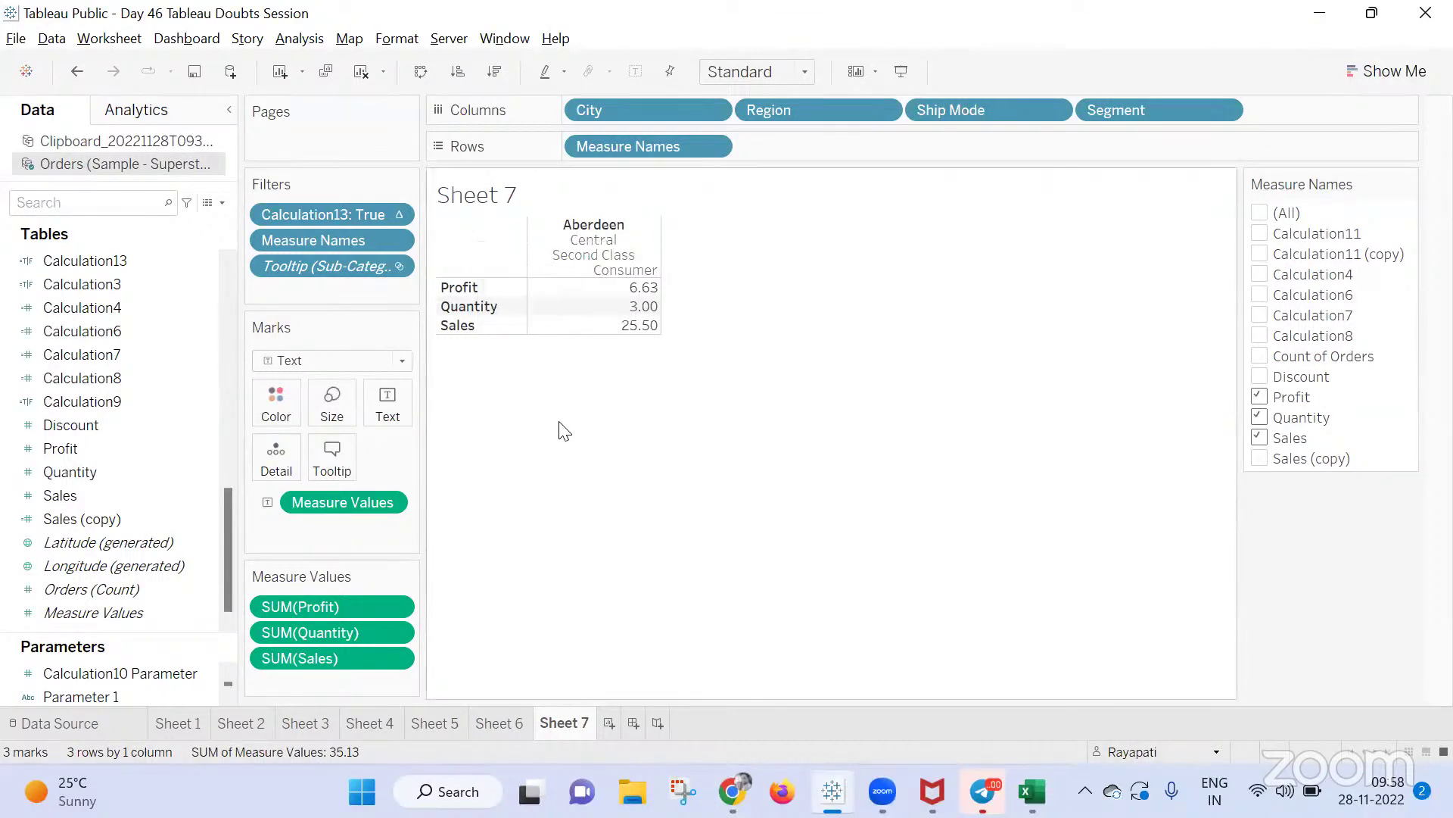
Try hiding the City header in Sheet 7 and undo the change
{"action": "right_click", "coordinate": [600, 226]}
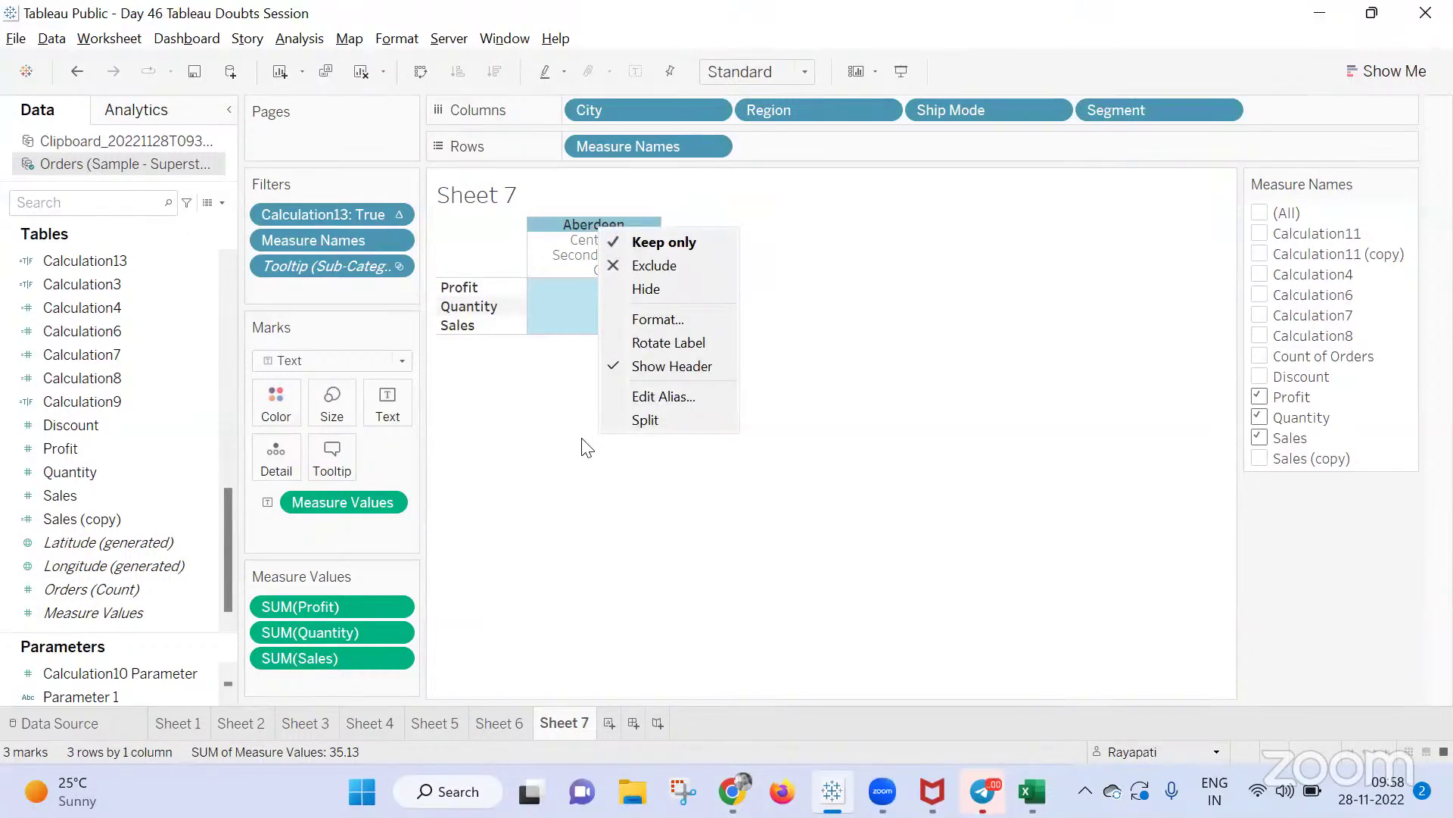
{"action": "left_click", "coordinate": [677, 363]}
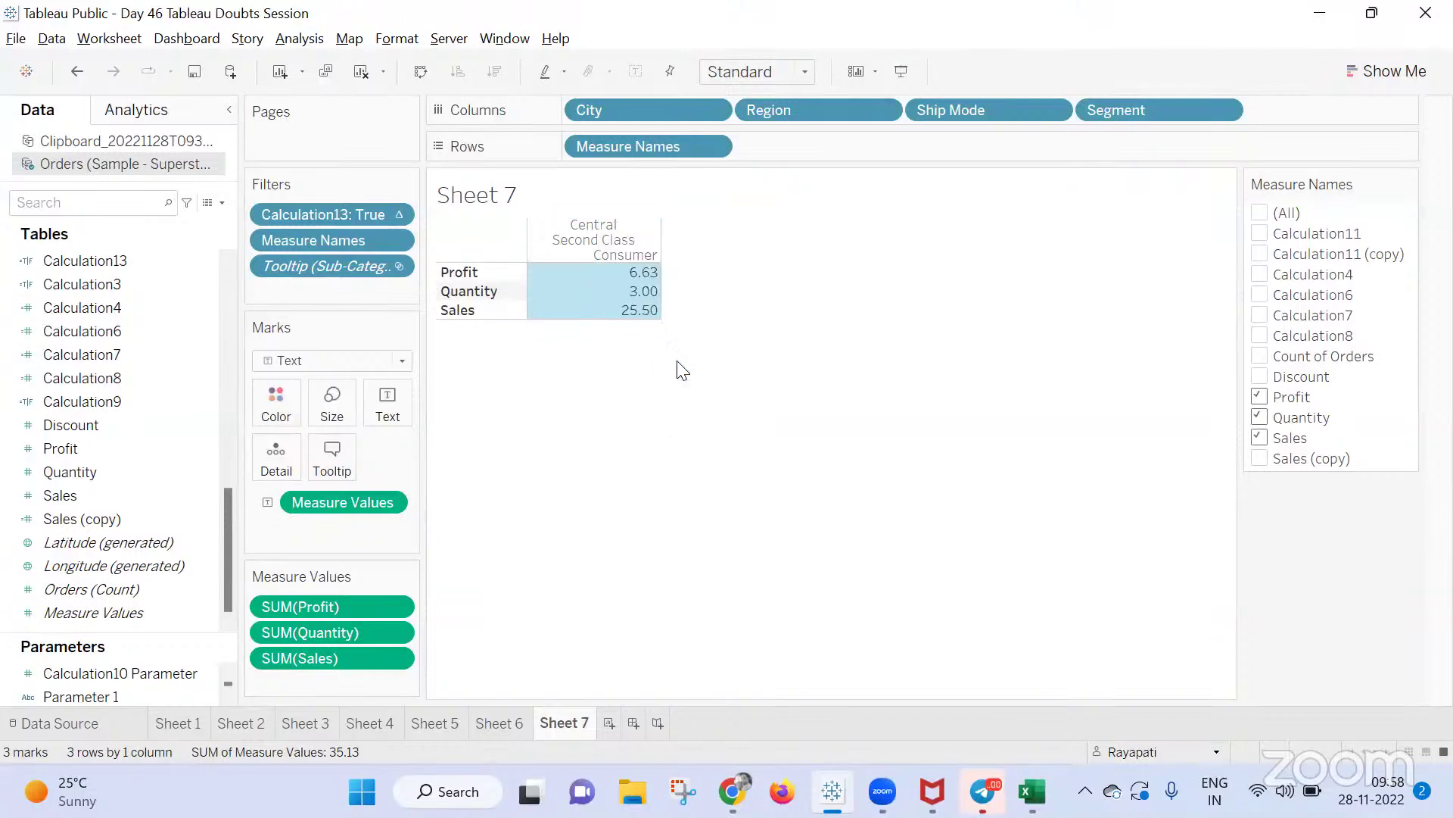
{"action": "key", "text": "ctrl+z"}
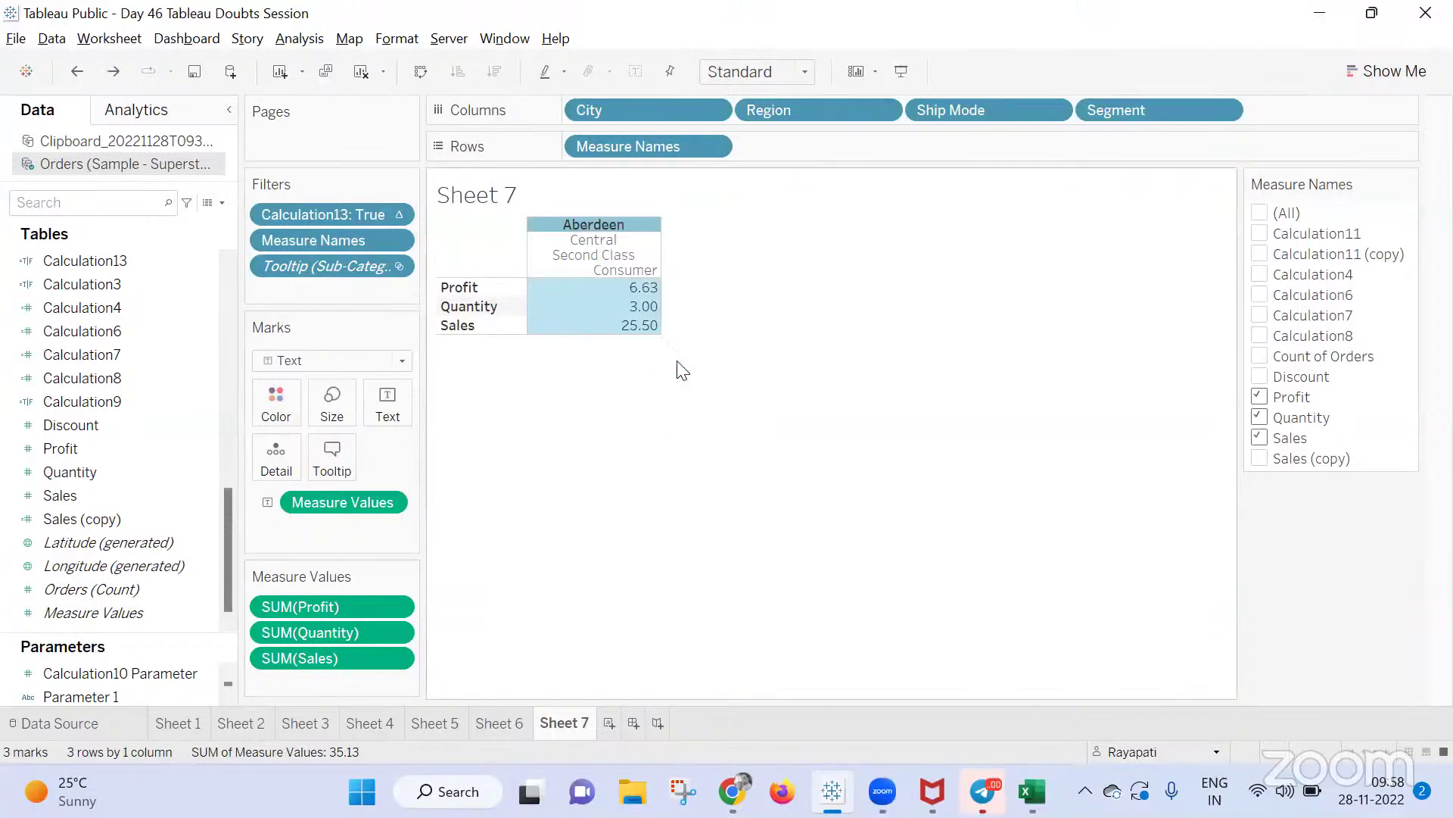
{"action": "left_click", "coordinate": [576, 418]}
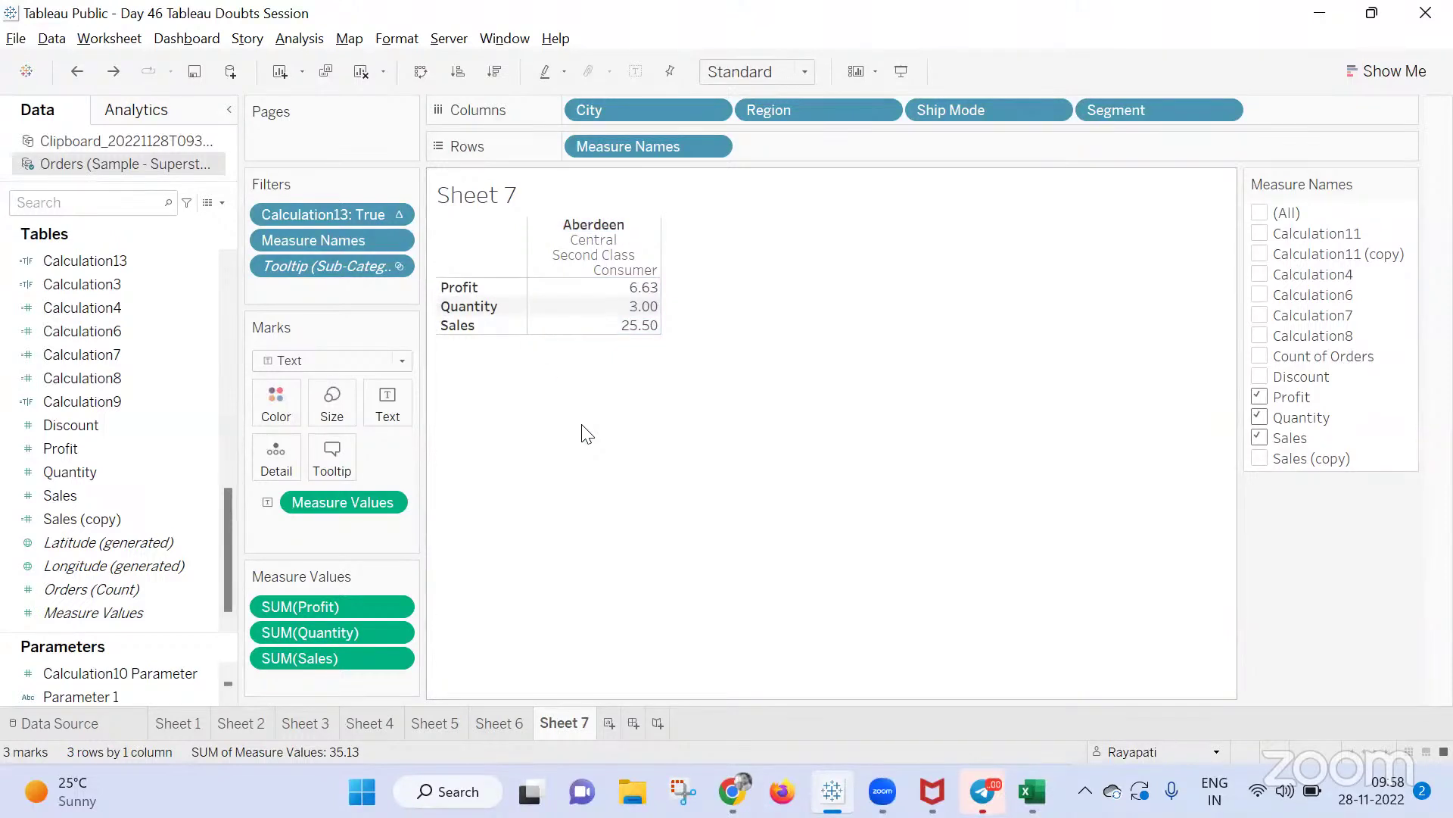
Try adding the literal text "City" as a row header beside Measure Names in Sheet 7 and remove it
{"action": "double_click", "coordinate": [755, 144]}
{"action": "type", "text": "\"City\""}
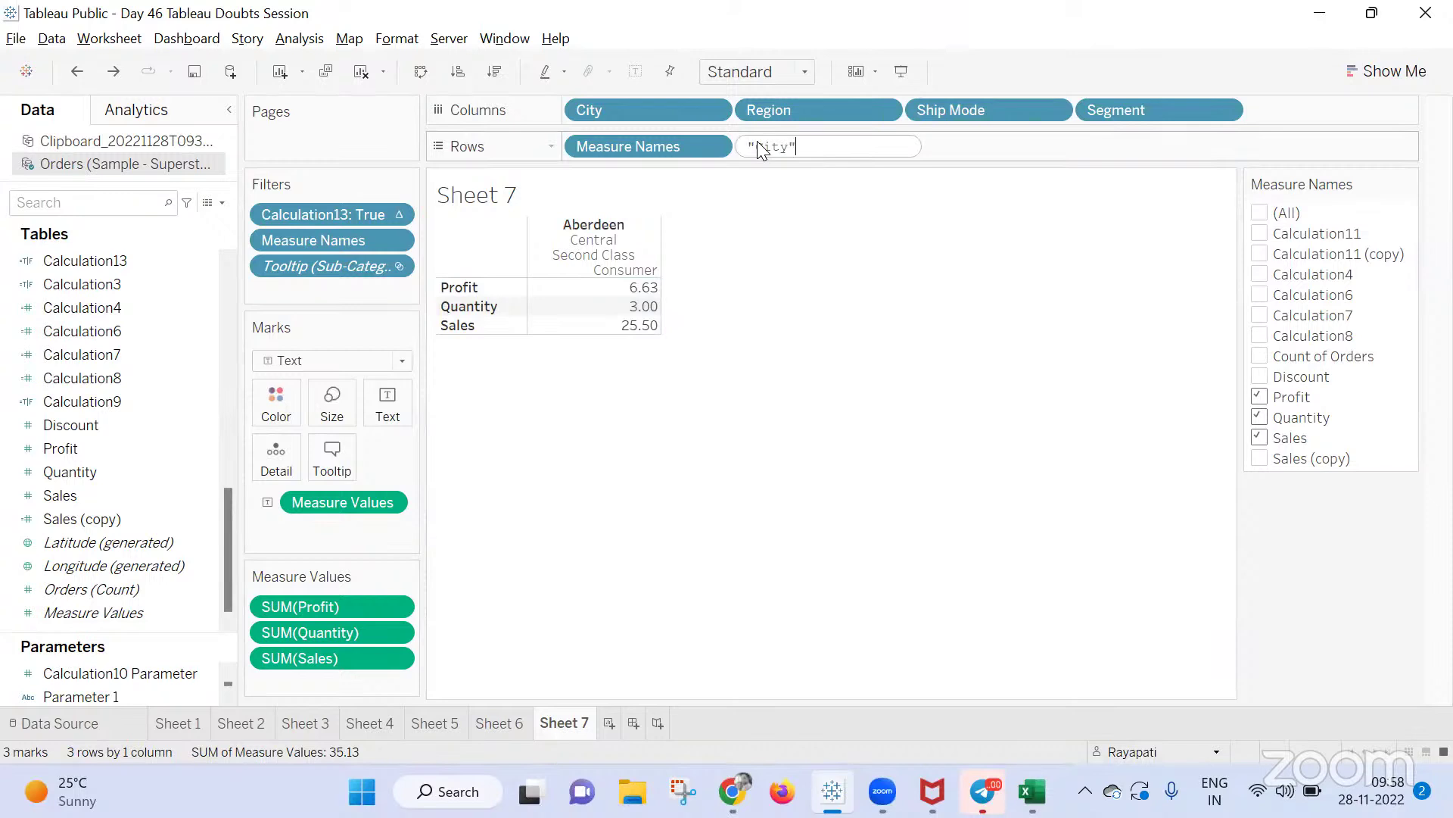
{"action": "key", "text": "Return"}
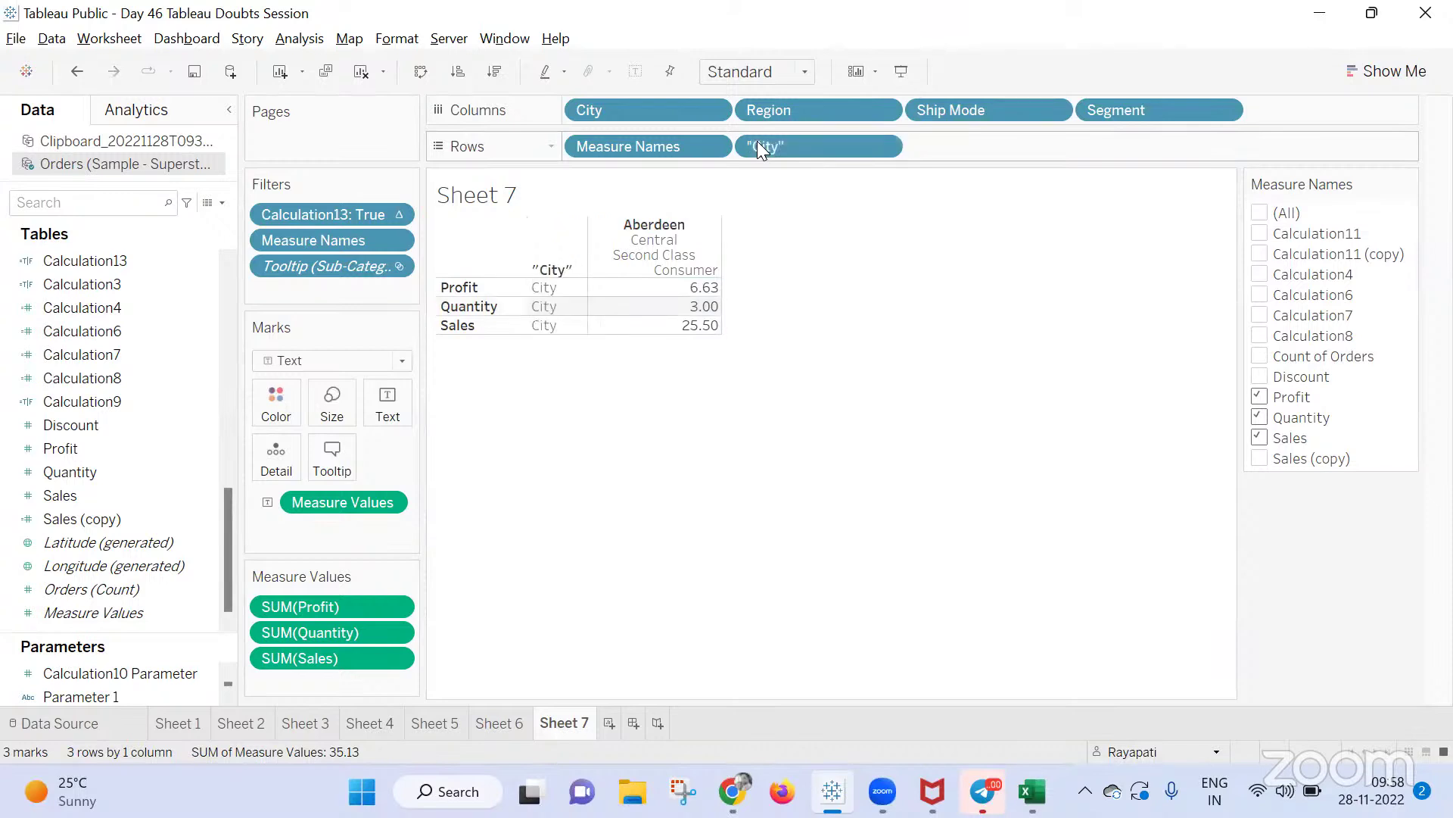
{"action": "left_click_drag", "start_coordinate": [757, 141], "coordinate": [702, 495]}
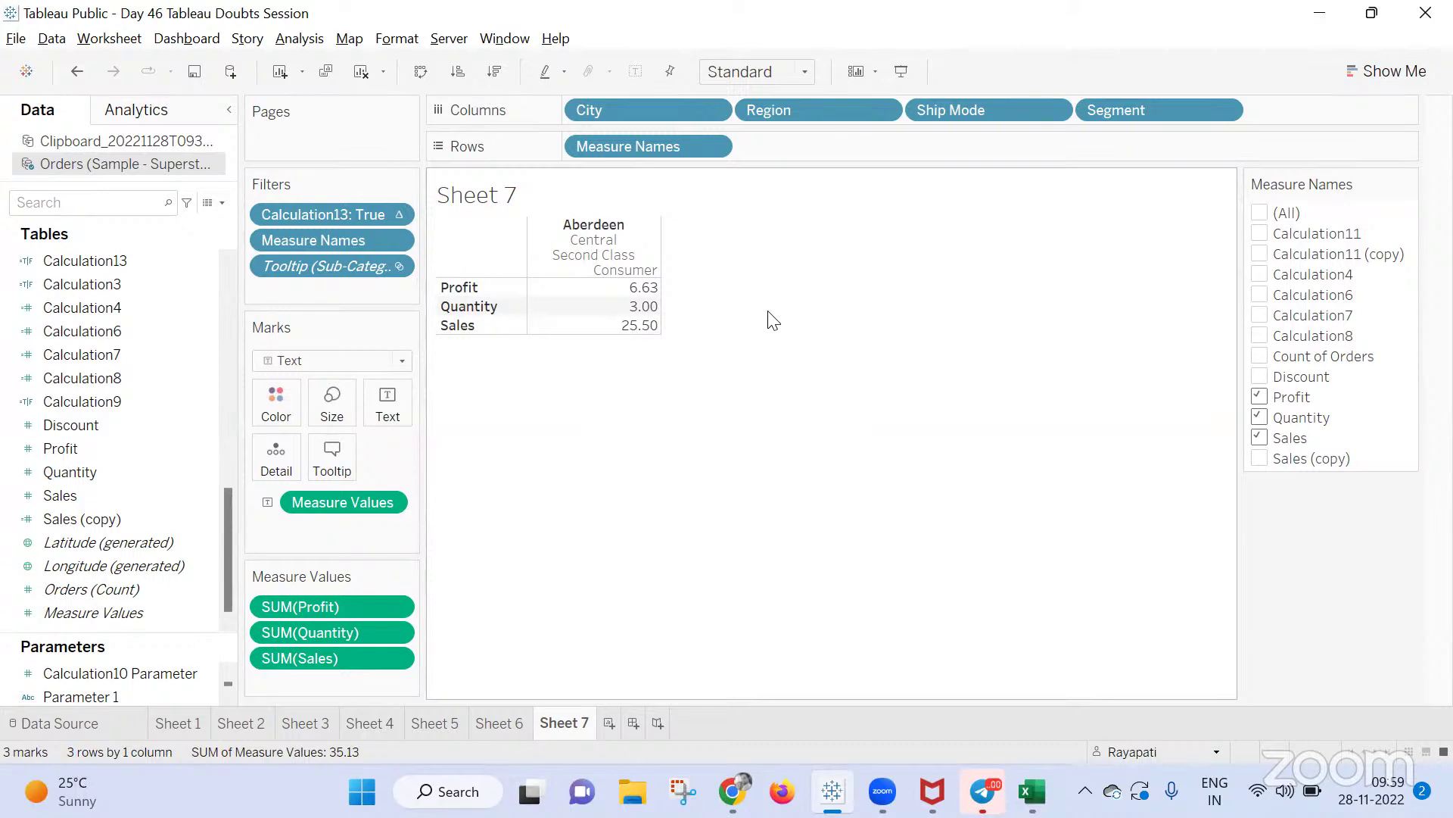
Duplicate Sheet 7 and return to the original sheet
{"action": "right_click", "coordinate": [556, 722]}
{"action": "left_click", "coordinate": [630, 522]}
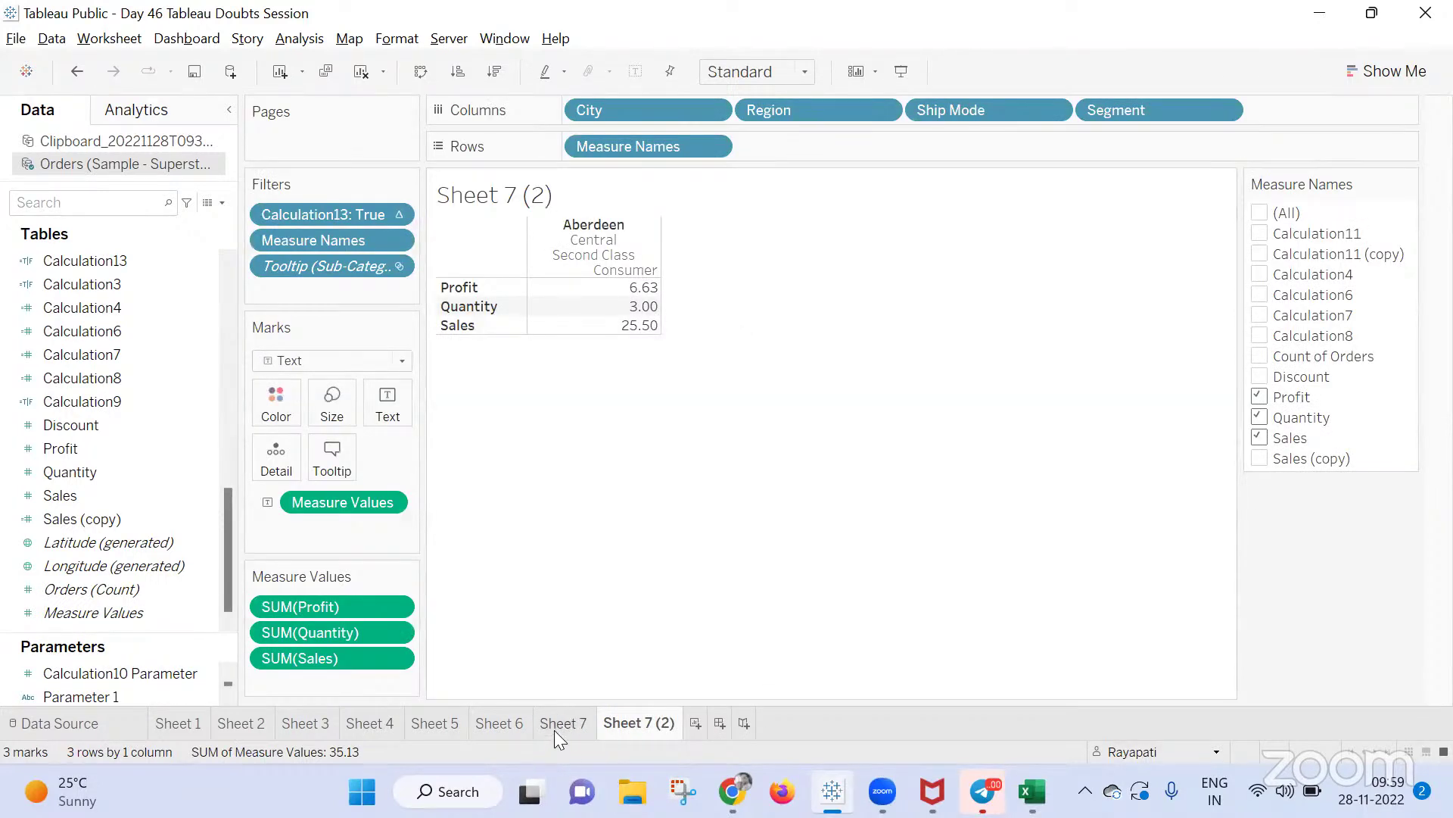
{"action": "left_click", "coordinate": [561, 724]}
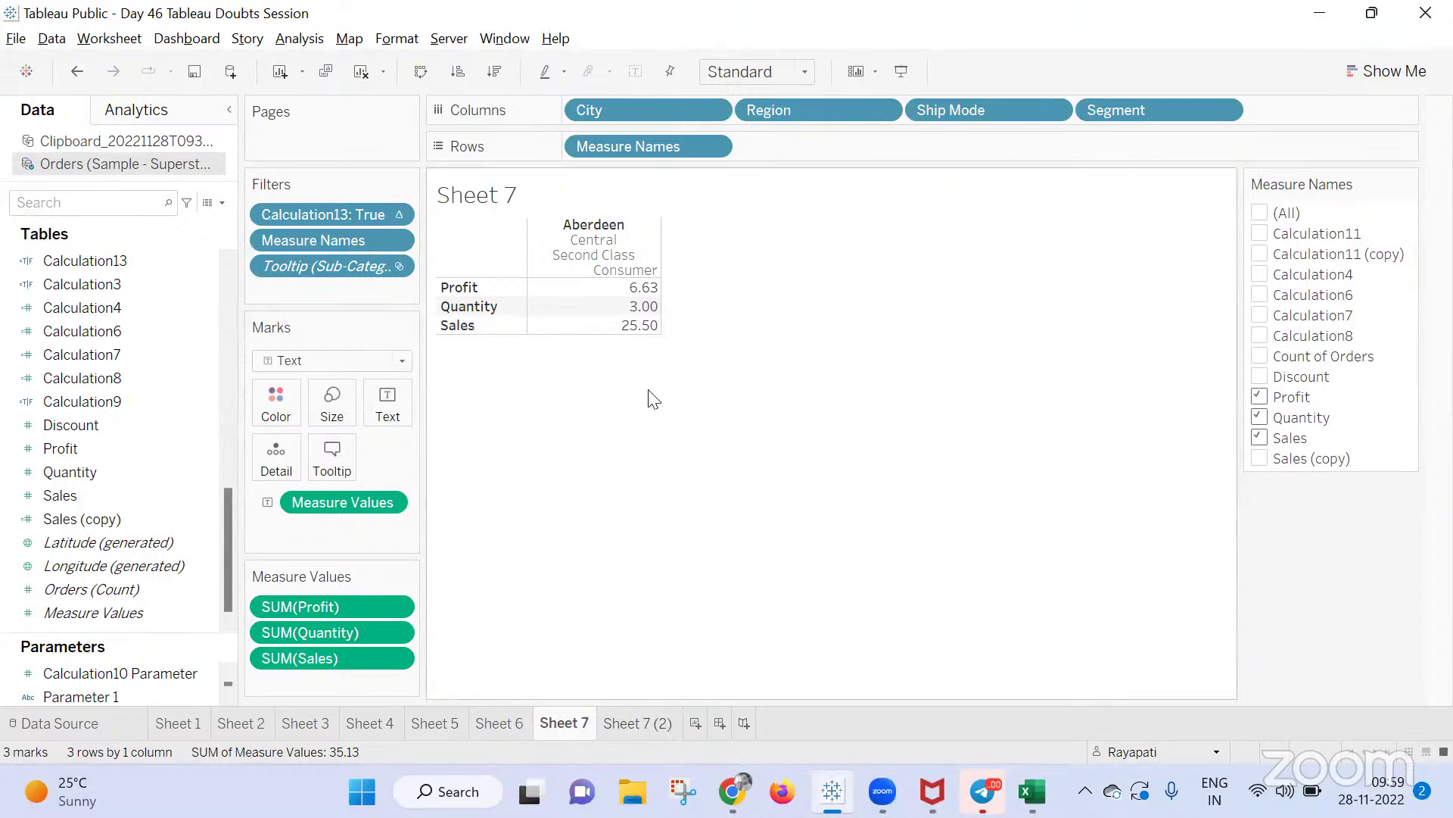
Replace the City and Region column fields in Sheet 7 with the literal texts 'City' and 'Region'
{"action": "double_click", "coordinate": [660, 114]}
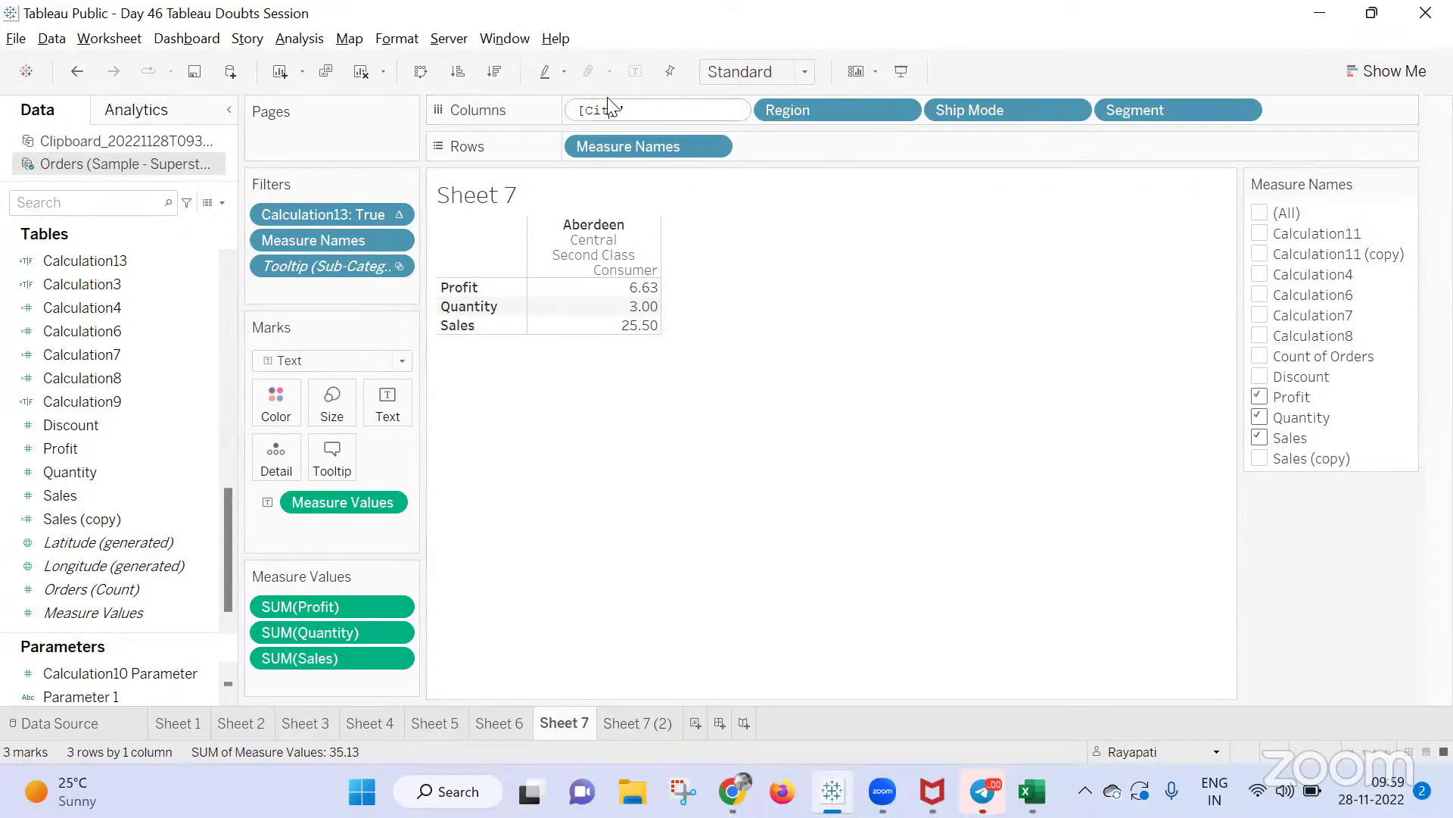
{"action": "key", "text": "Delete"}
{"action": "type", "text": "'"}
{"action": "double_click", "coordinate": [817, 109]}
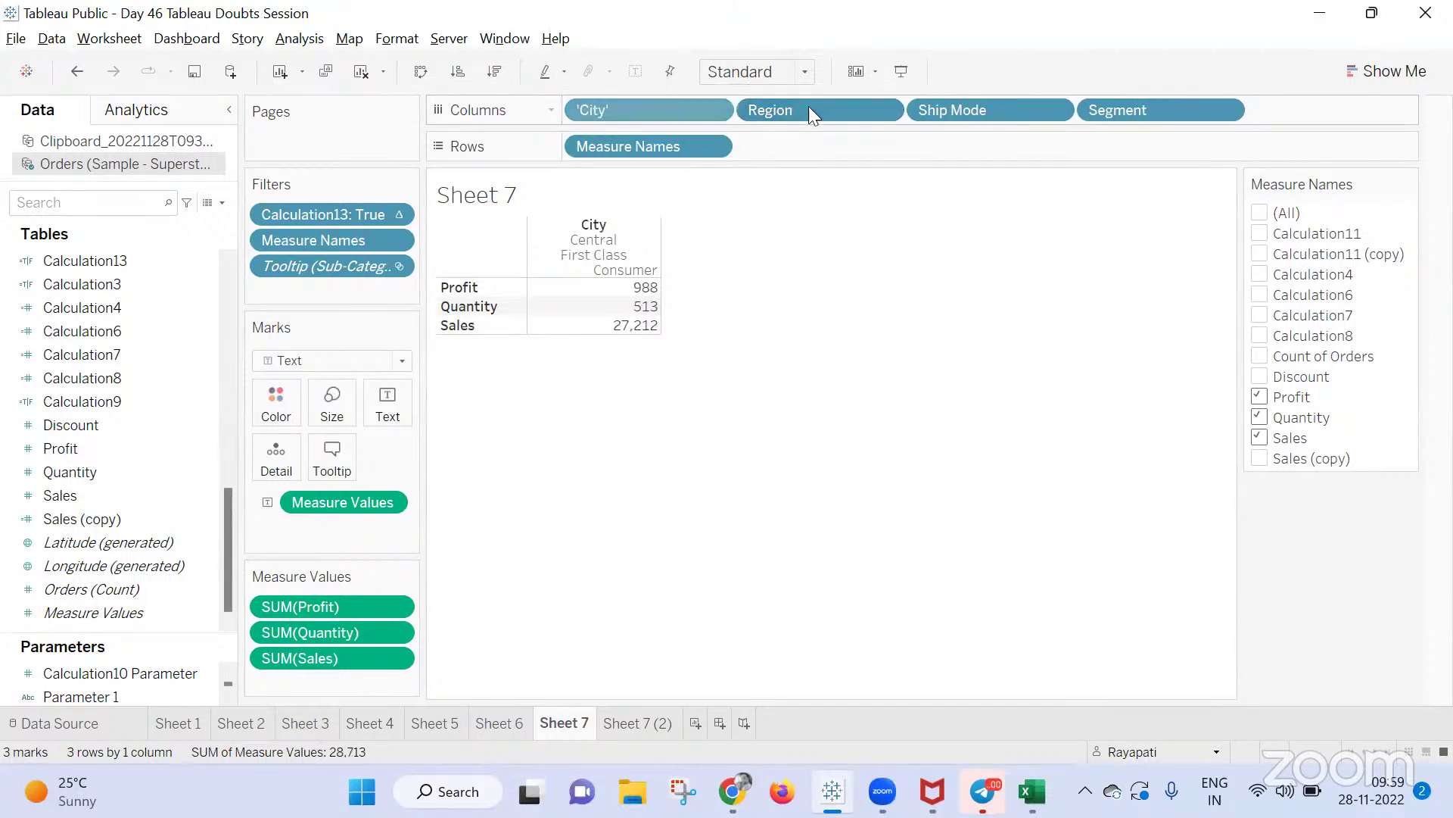
{"action": "key", "text": "BackSpace"}
{"action": "type", "text": "'"}
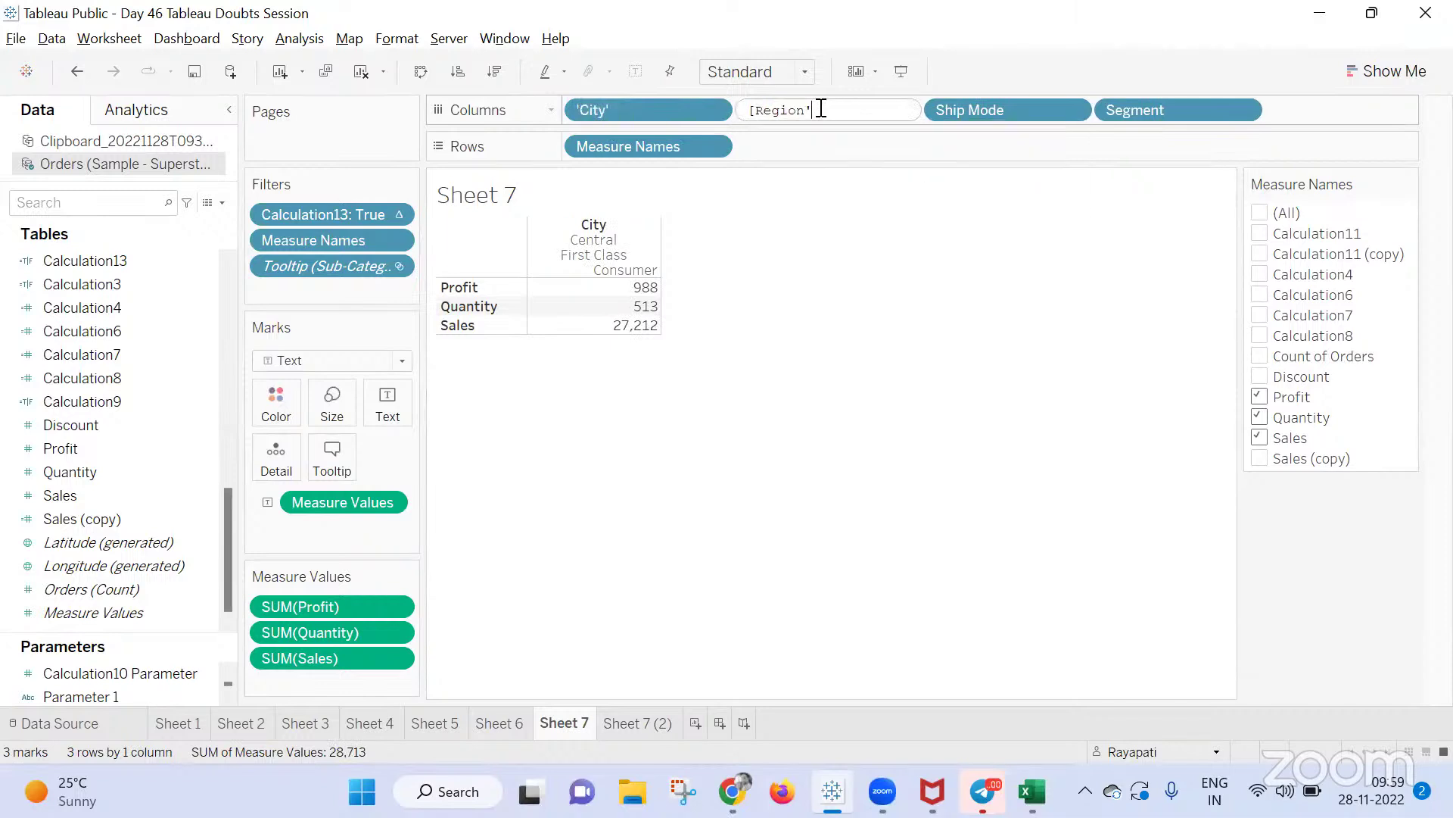
{"action": "key", "text": "BackSpace"}
{"action": "type", "text": "'"}
Replace the Ship Mode column field in Sheet 7 with the literal text 'Ship Mode'
{"action": "double_click", "coordinate": [1028, 109]}
{"action": "key", "text": "BackSpace"}
{"action": "type", "text": "'"}
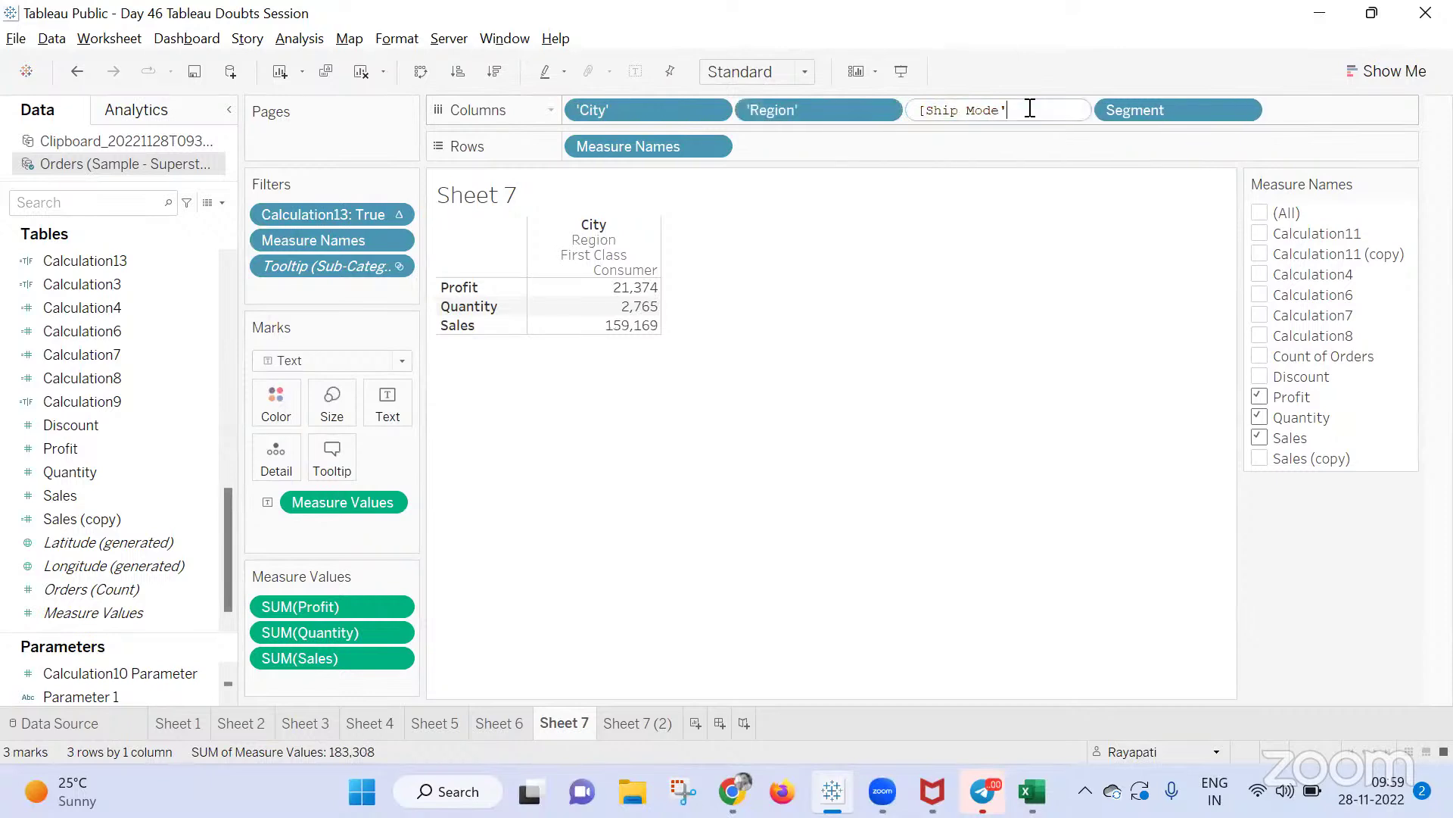
{"action": "key", "text": "Home"}
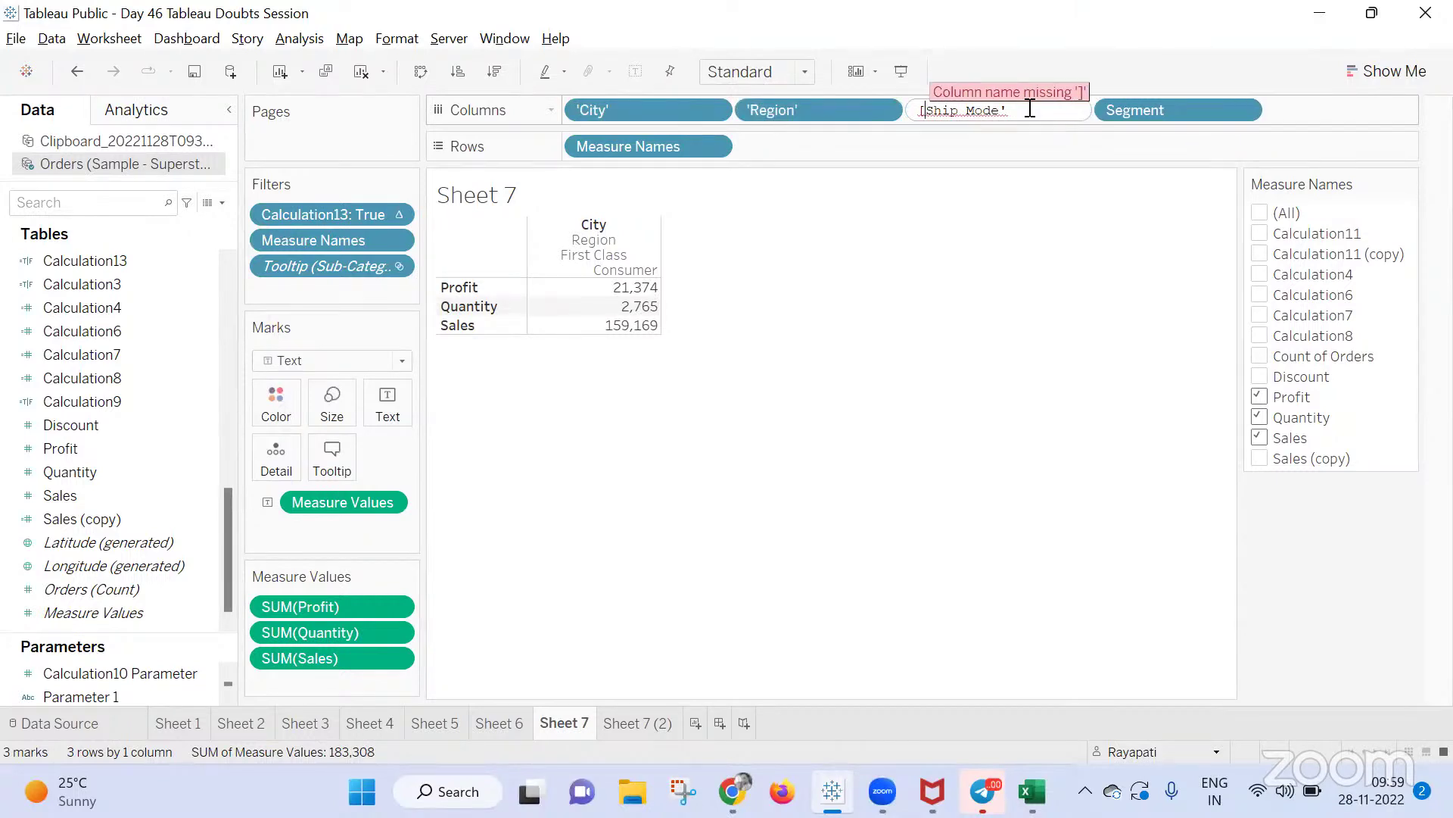
{"action": "key", "text": "Delete"}
{"action": "type", "text": "'"}
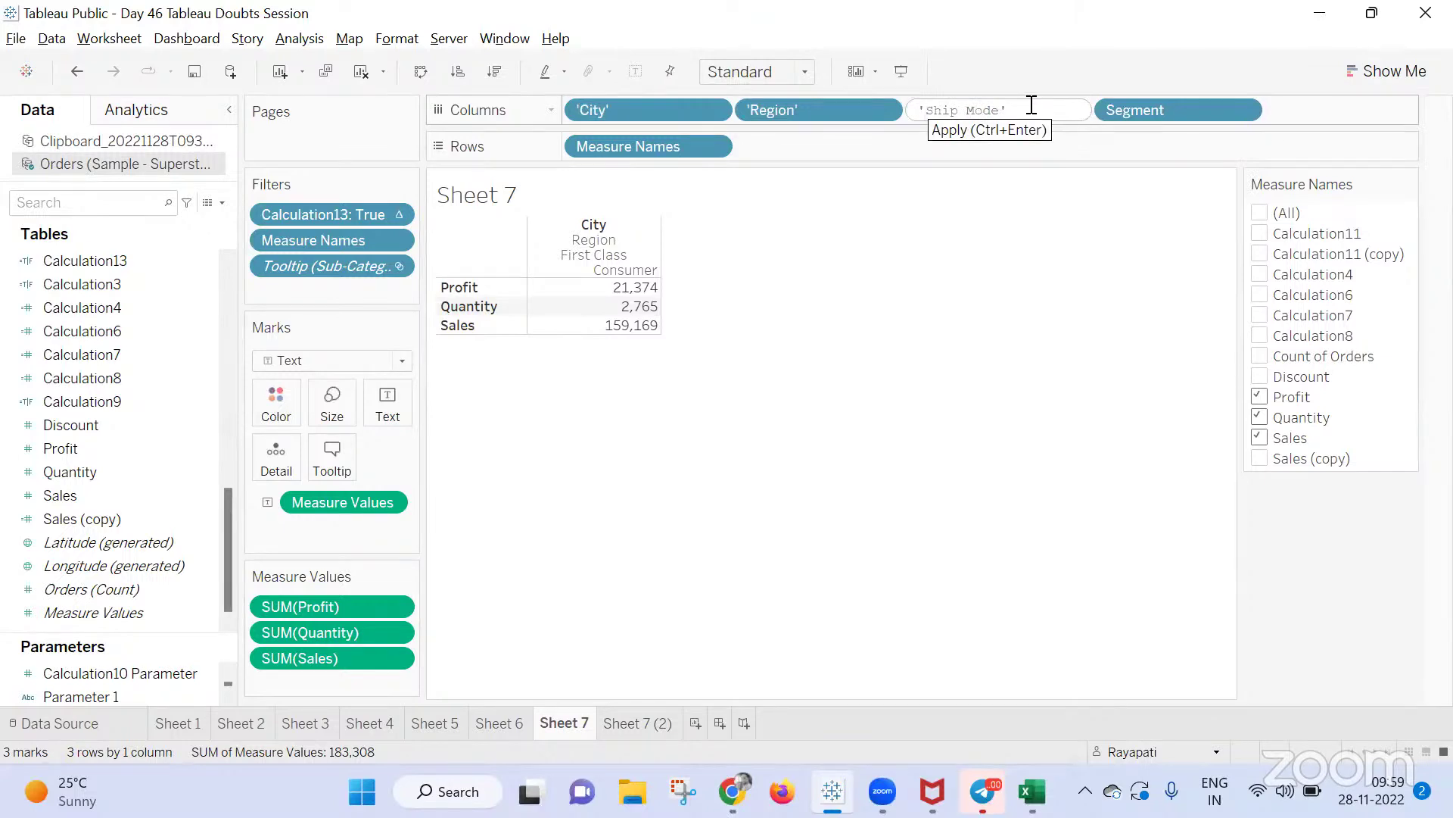
Replace the Segment column field in Sheet 7 with the literal text 'Segment'
{"action": "double_click", "coordinate": [1187, 101]}
{"action": "key", "text": "BackSpace"}
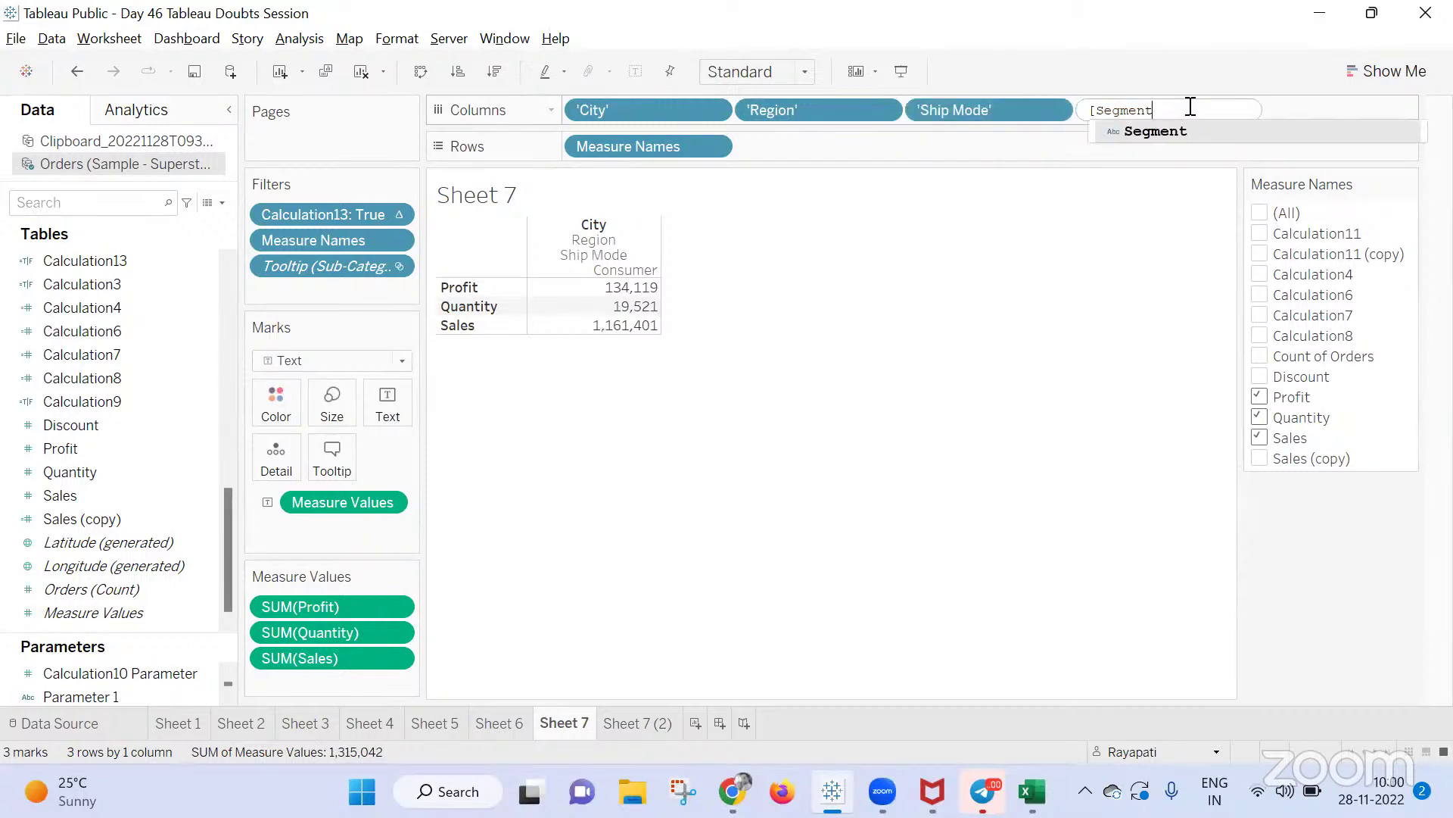
{"action": "type", "text": "'"}
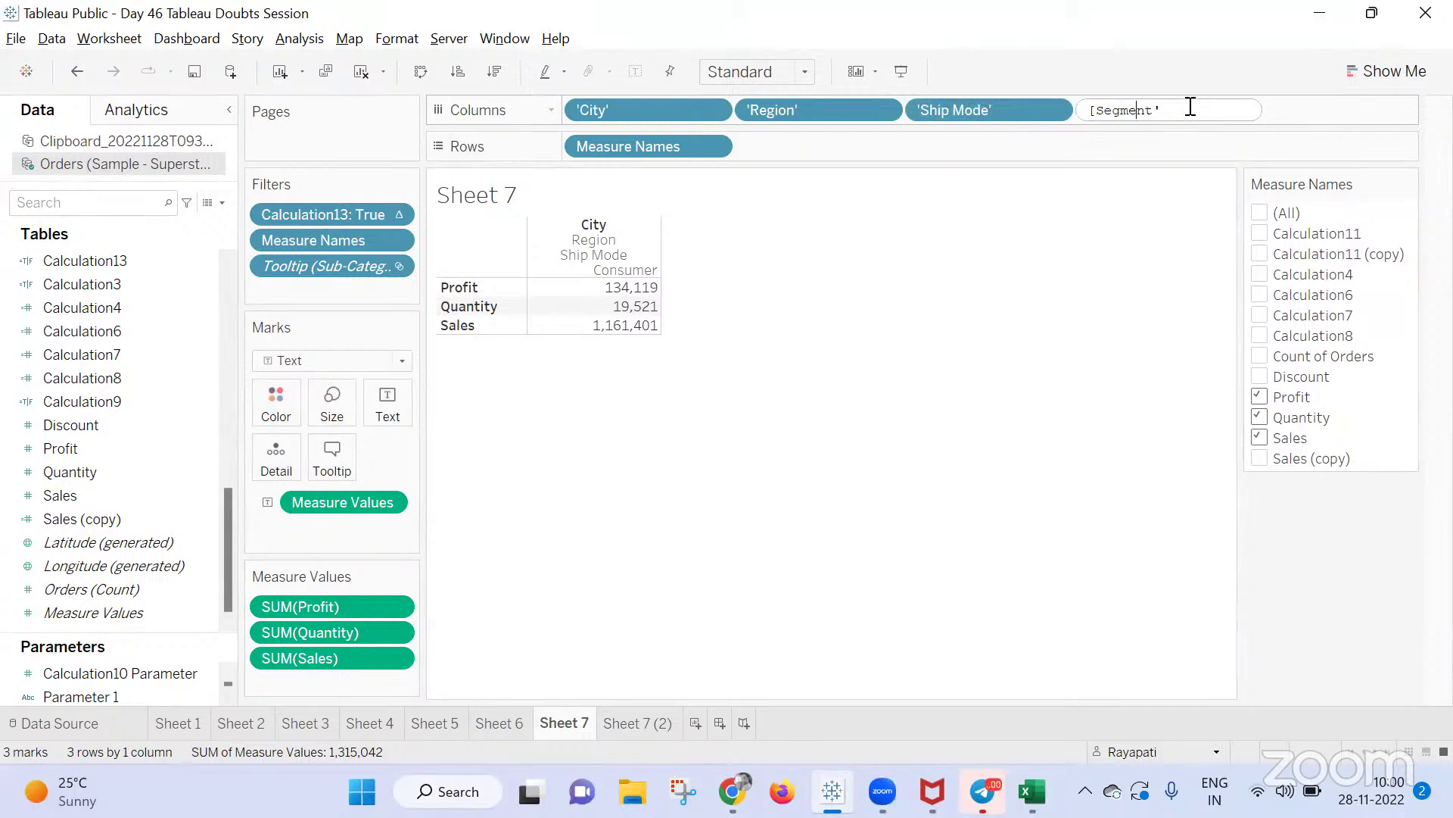
{"action": "key", "text": "Home"}
{"action": "key", "text": "Delete"}
{"action": "type", "text": "'"}
{"action": "key", "text": "Return"}
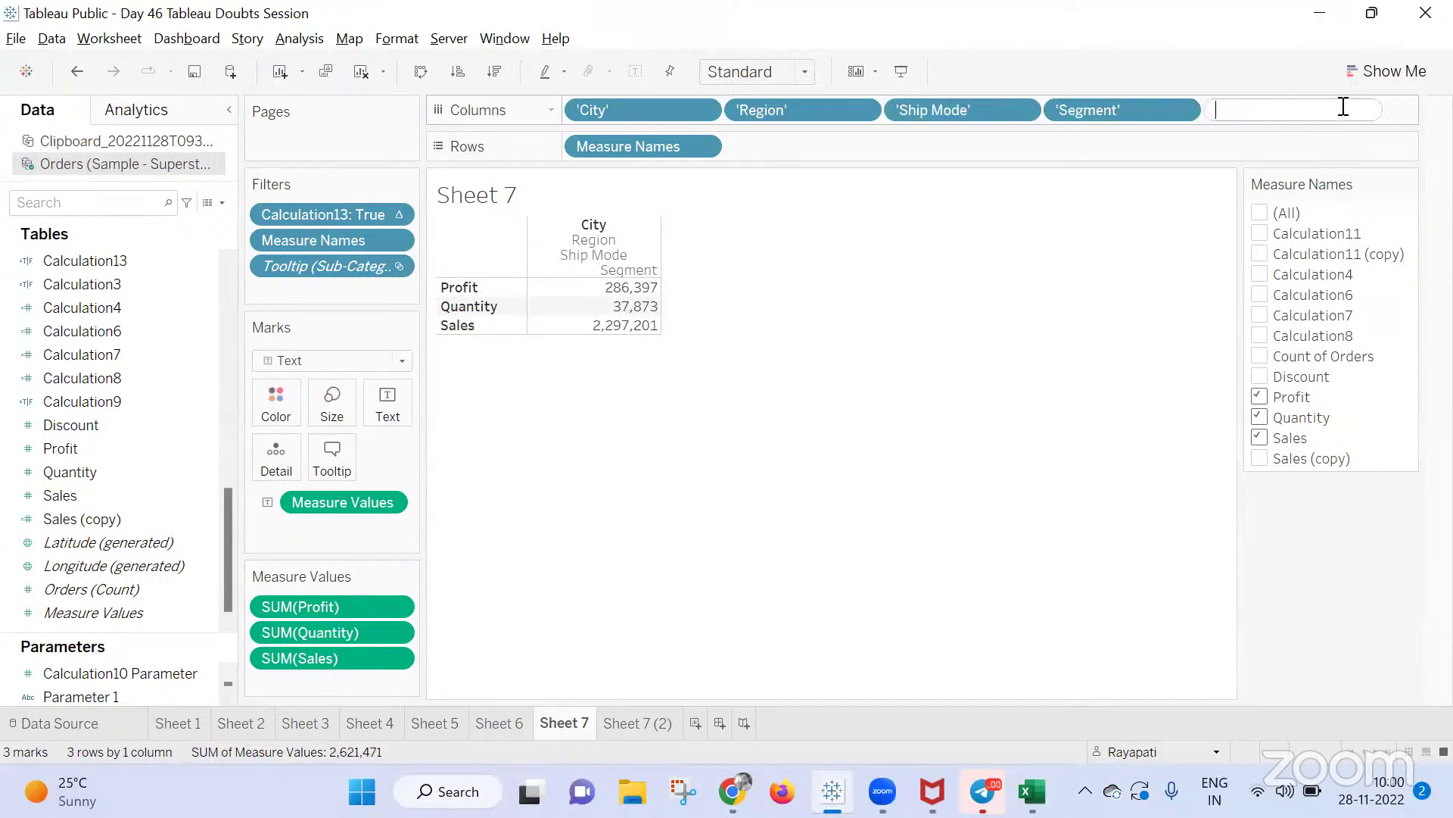
Add the literal texts 'Sales' and 'Profit' as further column labels after 'Segment' in Sheet 7
{"action": "type", "text": "'Sales'"}
{"action": "key", "text": "Return"}
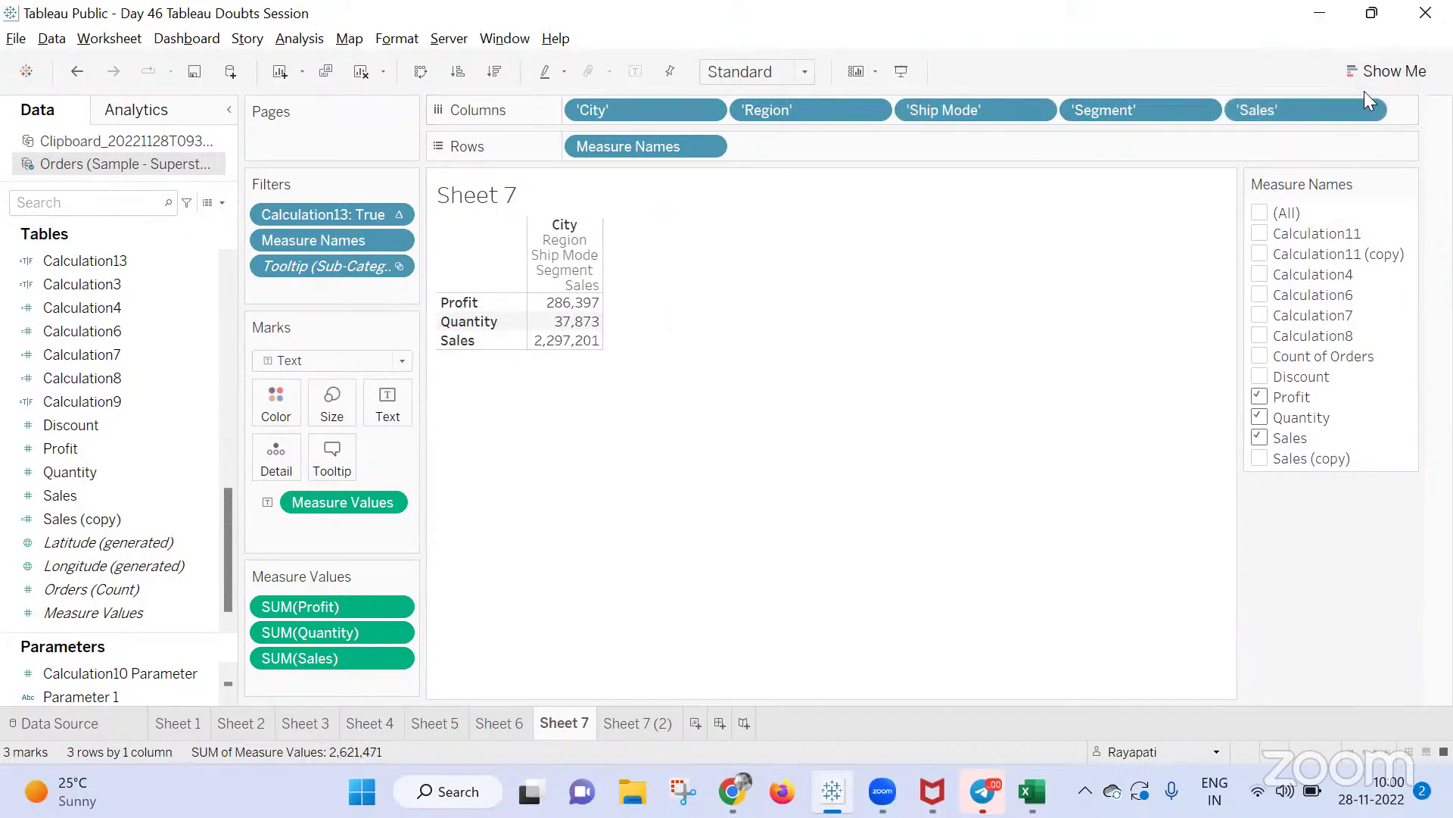
{"action": "type", "text": "'Profit'"}
{"action": "key", "text": "Return"}
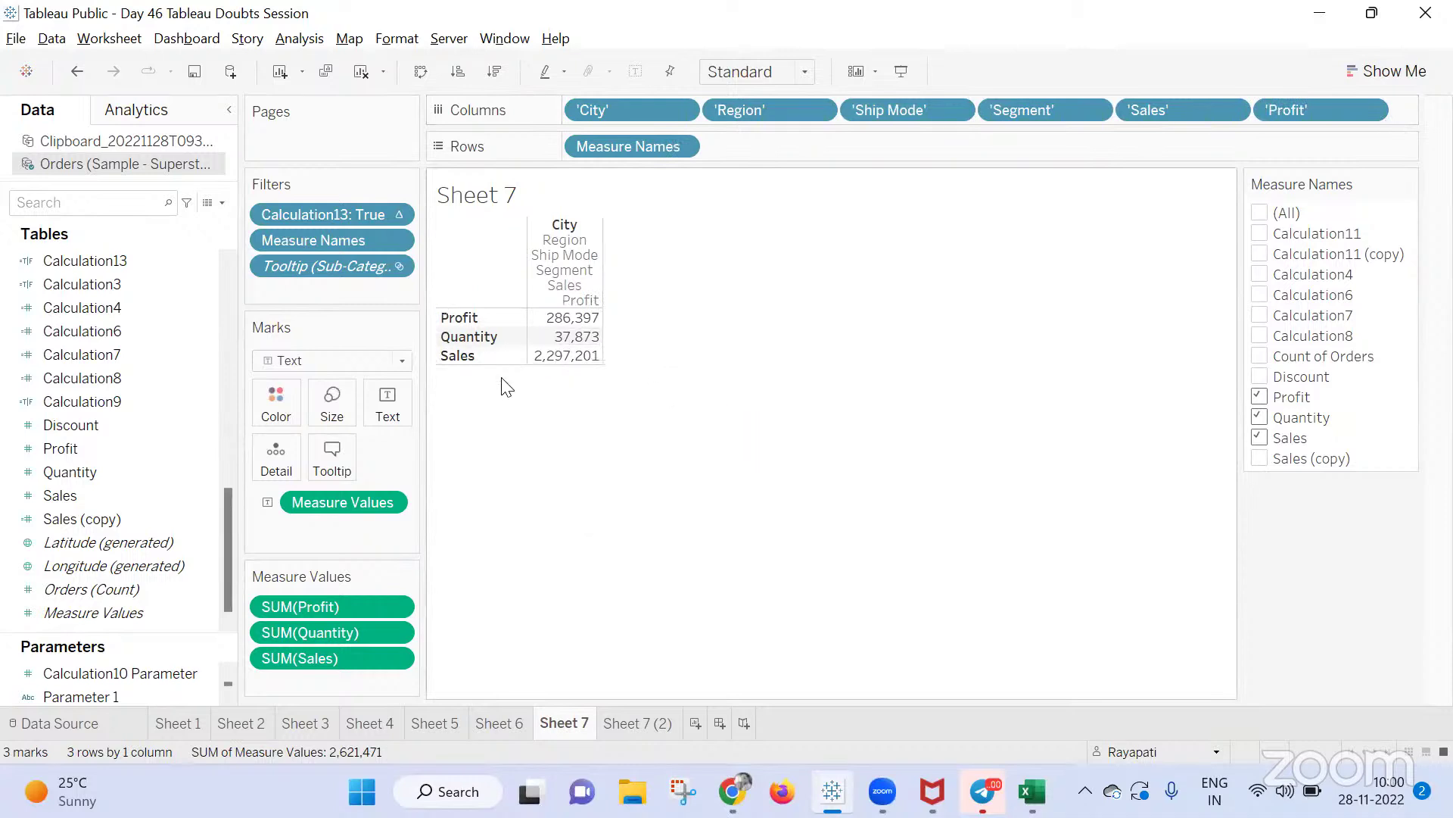
Remove Measure Names from the rows of Sheet 7 and change the mark type to Polygon
{"action": "left_click_drag", "start_coordinate": [629, 146], "coordinate": [899, 477]}
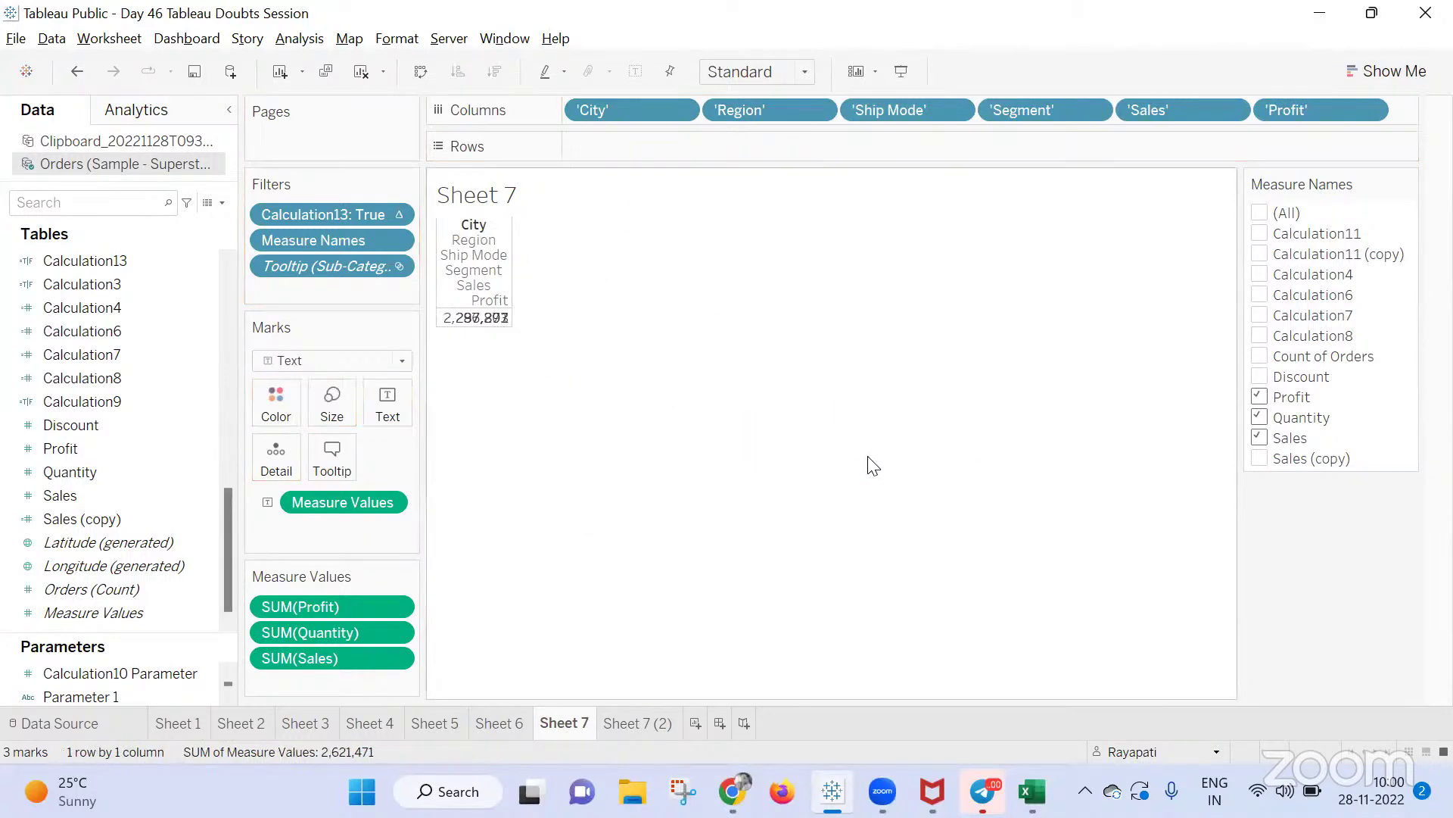
{"action": "left_click", "coordinate": [345, 360]}
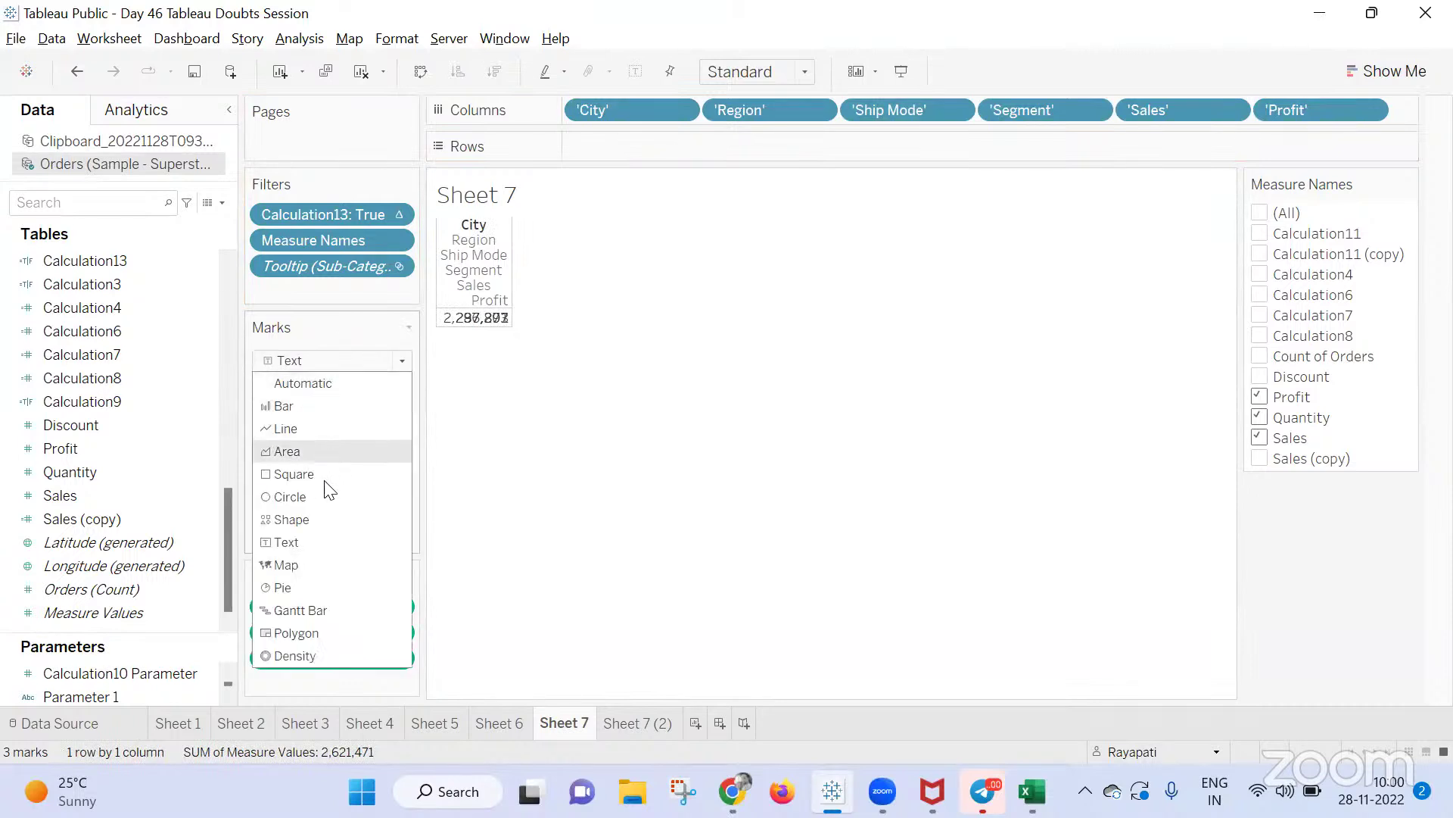
{"action": "left_click", "coordinate": [333, 632]}
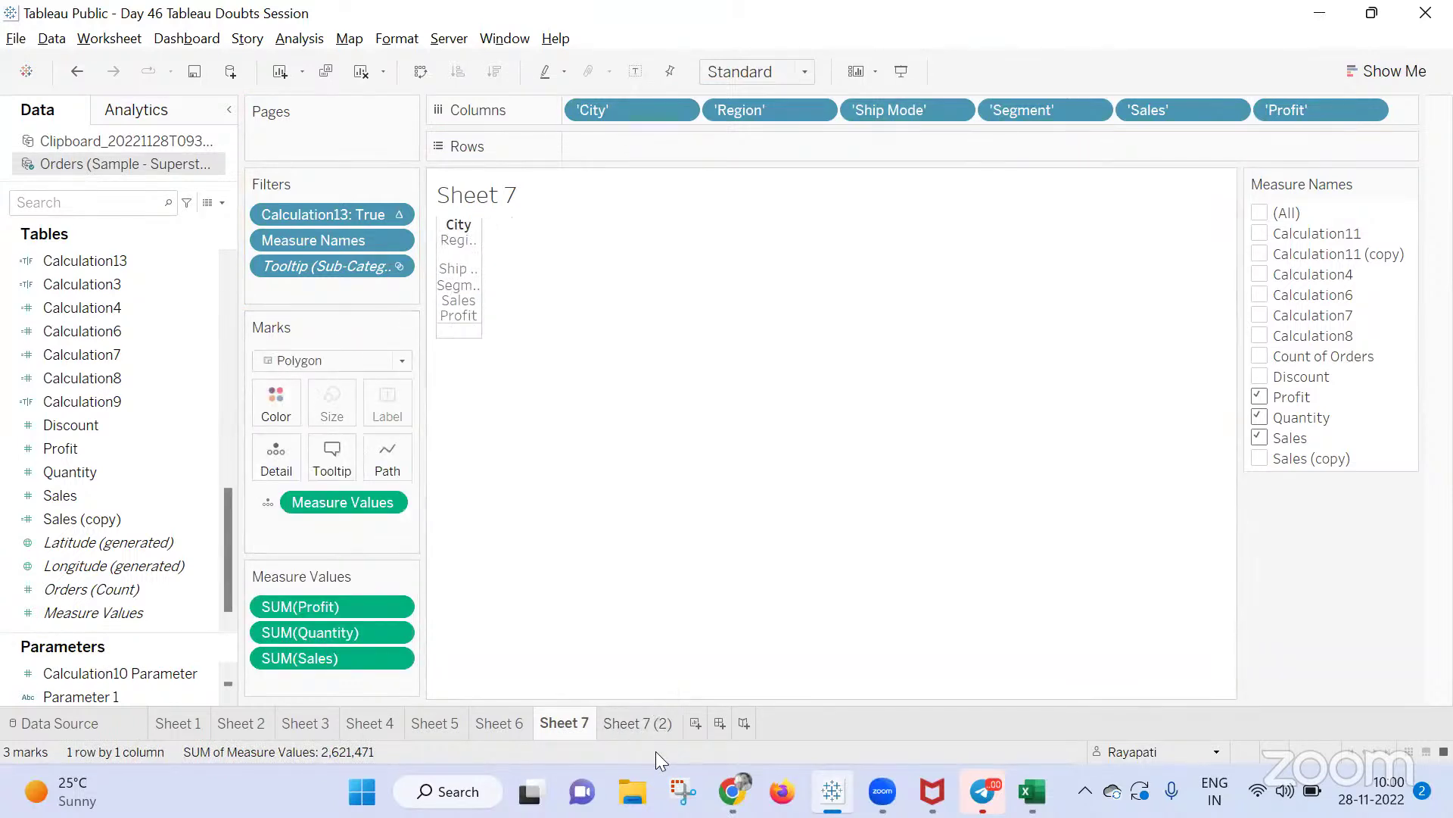
Hide the measure names row header in Sheet 7 (2)
{"action": "left_click", "coordinate": [638, 723]}
{"action": "right_click", "coordinate": [482, 307]}
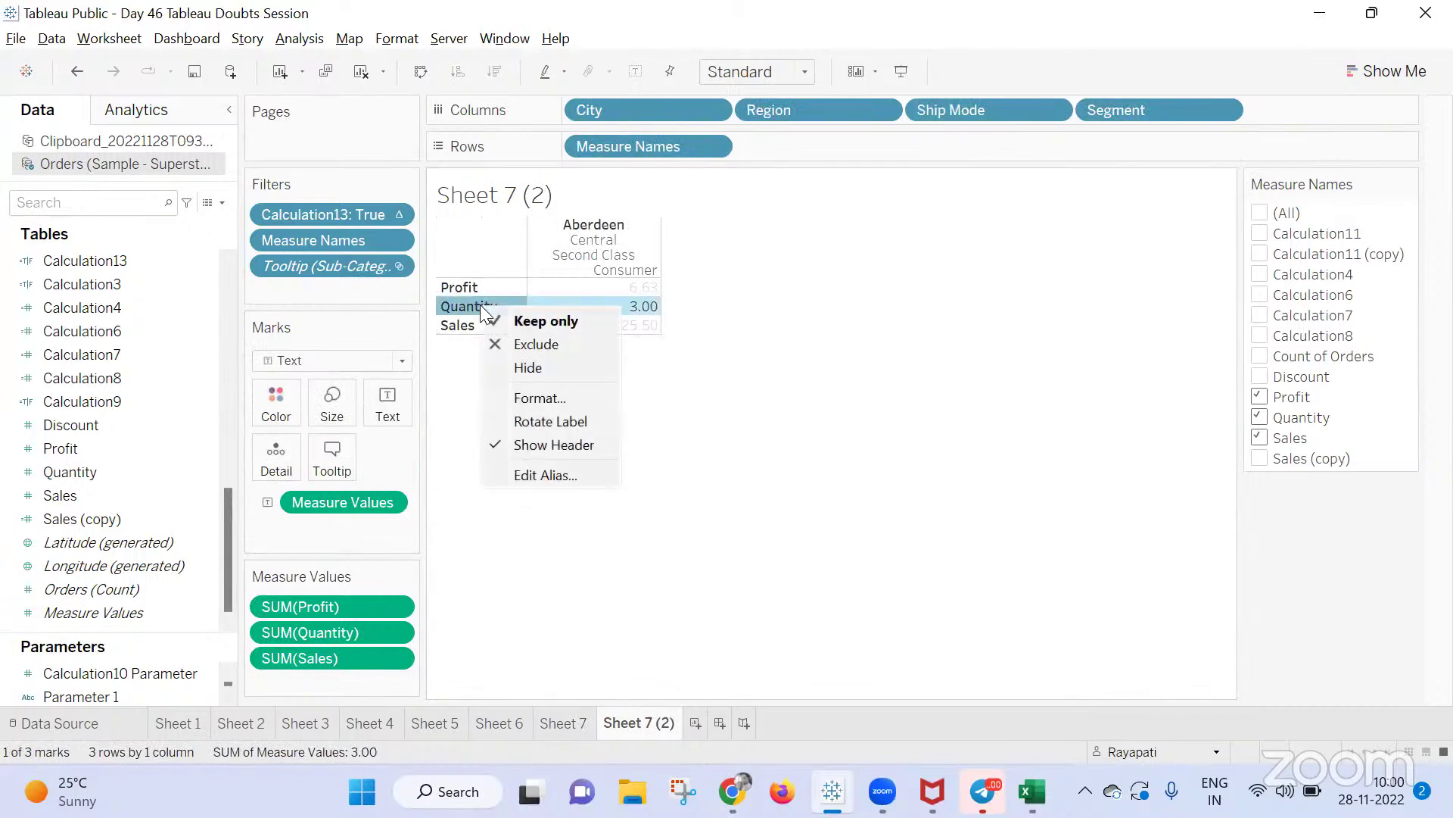
{"action": "left_click", "coordinate": [538, 447]}
{"action": "left_click", "coordinate": [691, 456]}
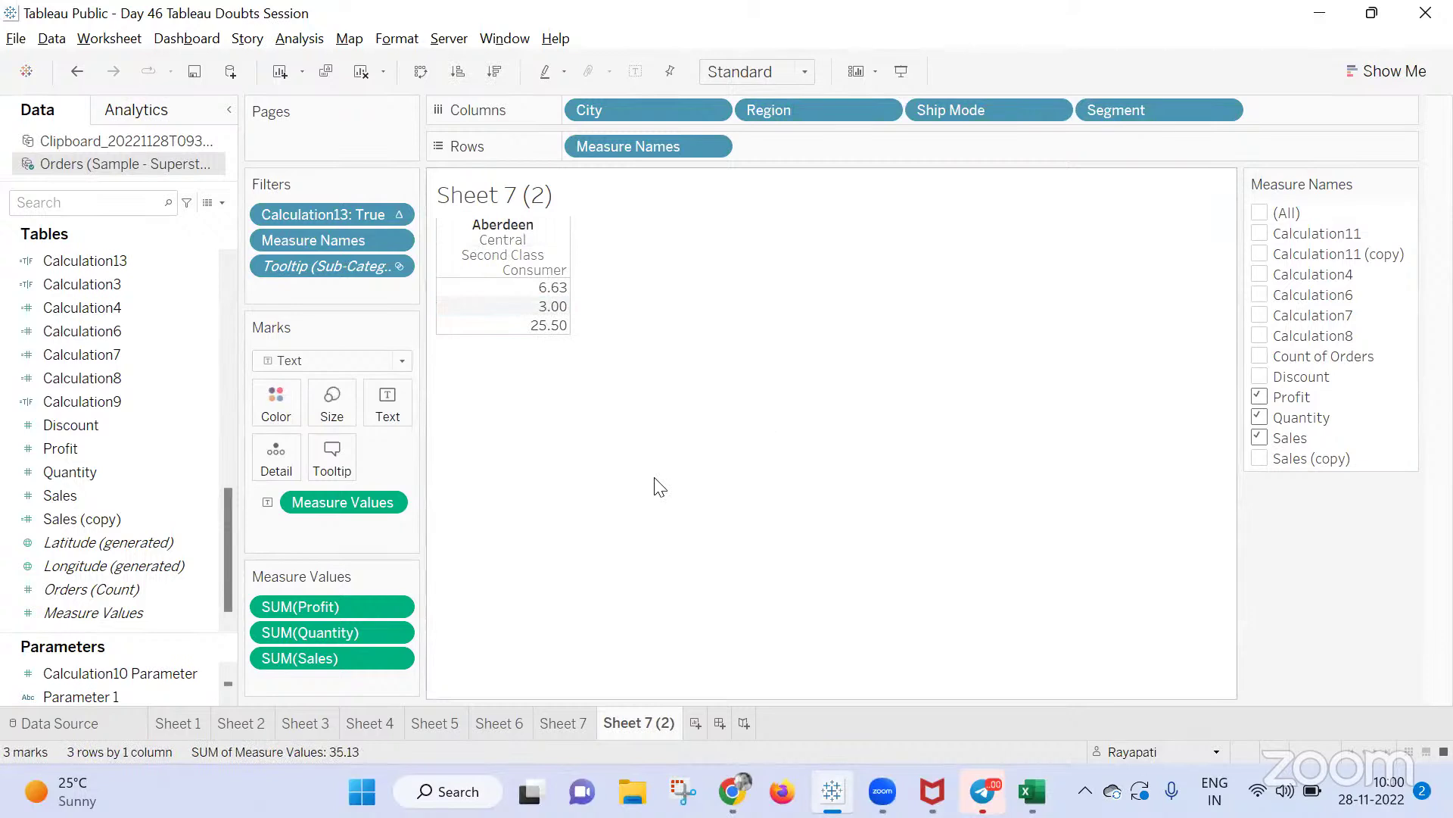
Insert Sheet 7 (2) into the Sheet 6 tooltip after the embedded Sheet 7
{"action": "left_click", "coordinate": [560, 723]}
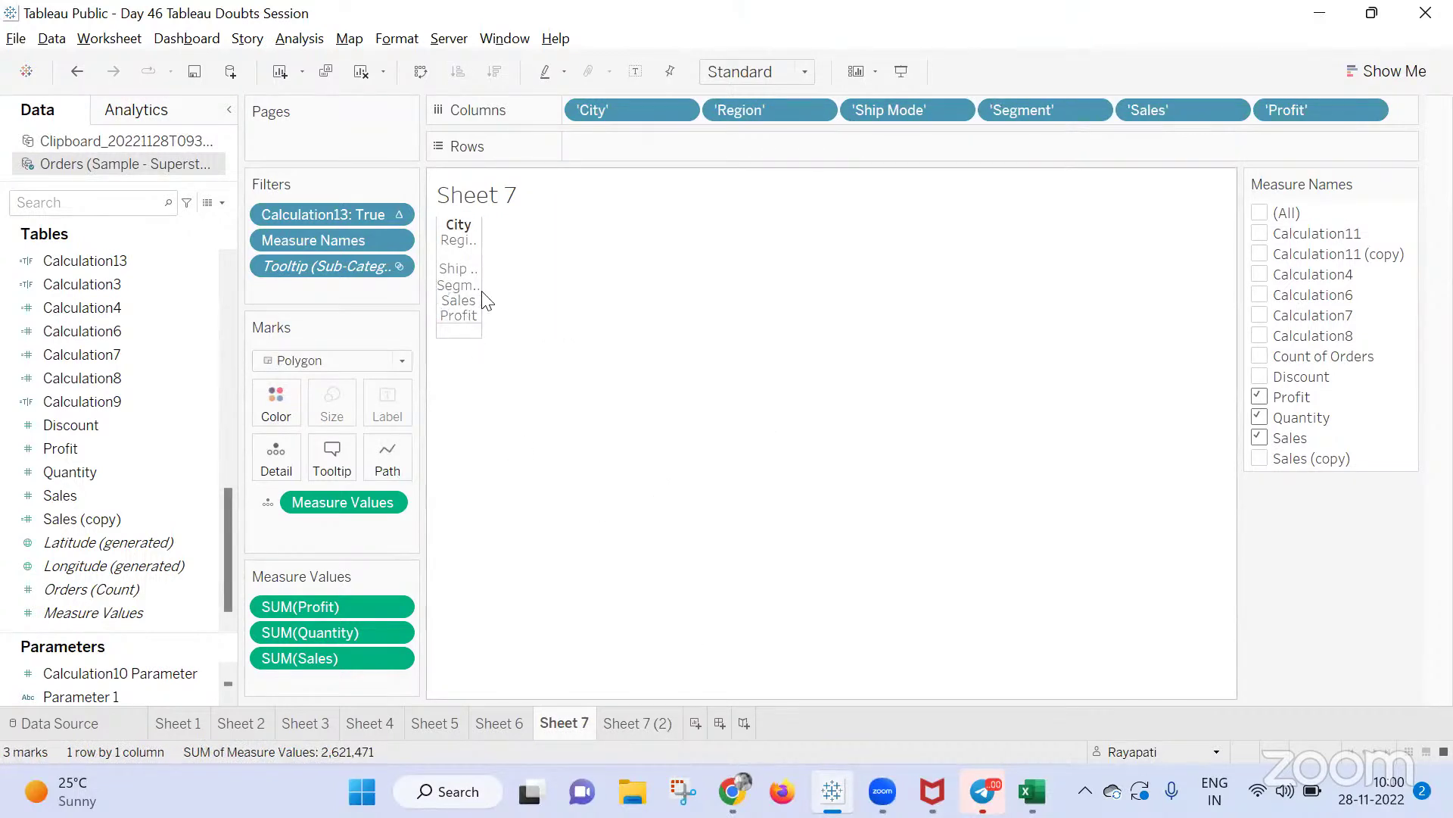
{"action": "left_click", "coordinate": [475, 723]}
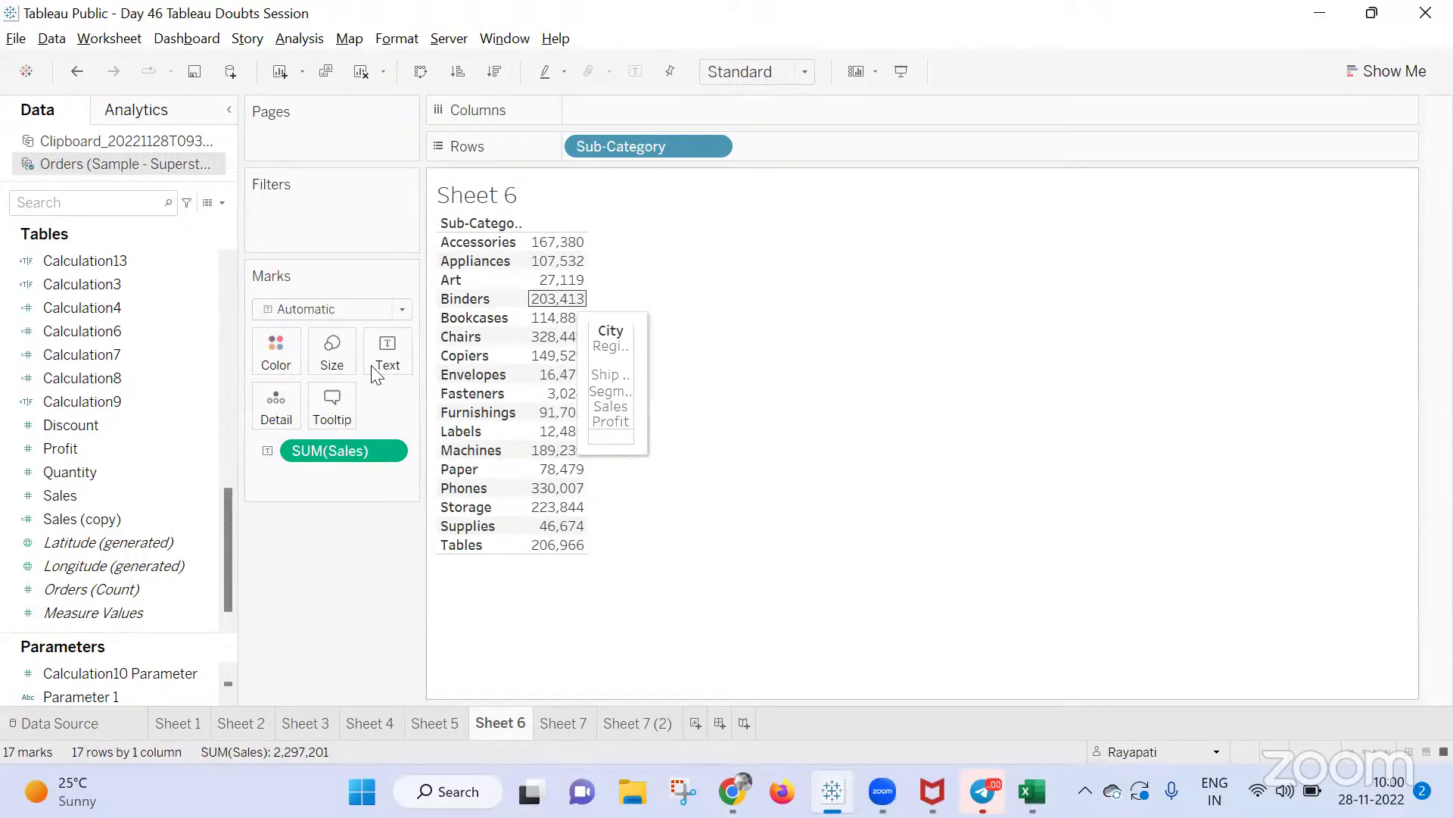
{"action": "left_click", "coordinate": [379, 346]}
{"action": "left_click", "coordinate": [332, 405]}
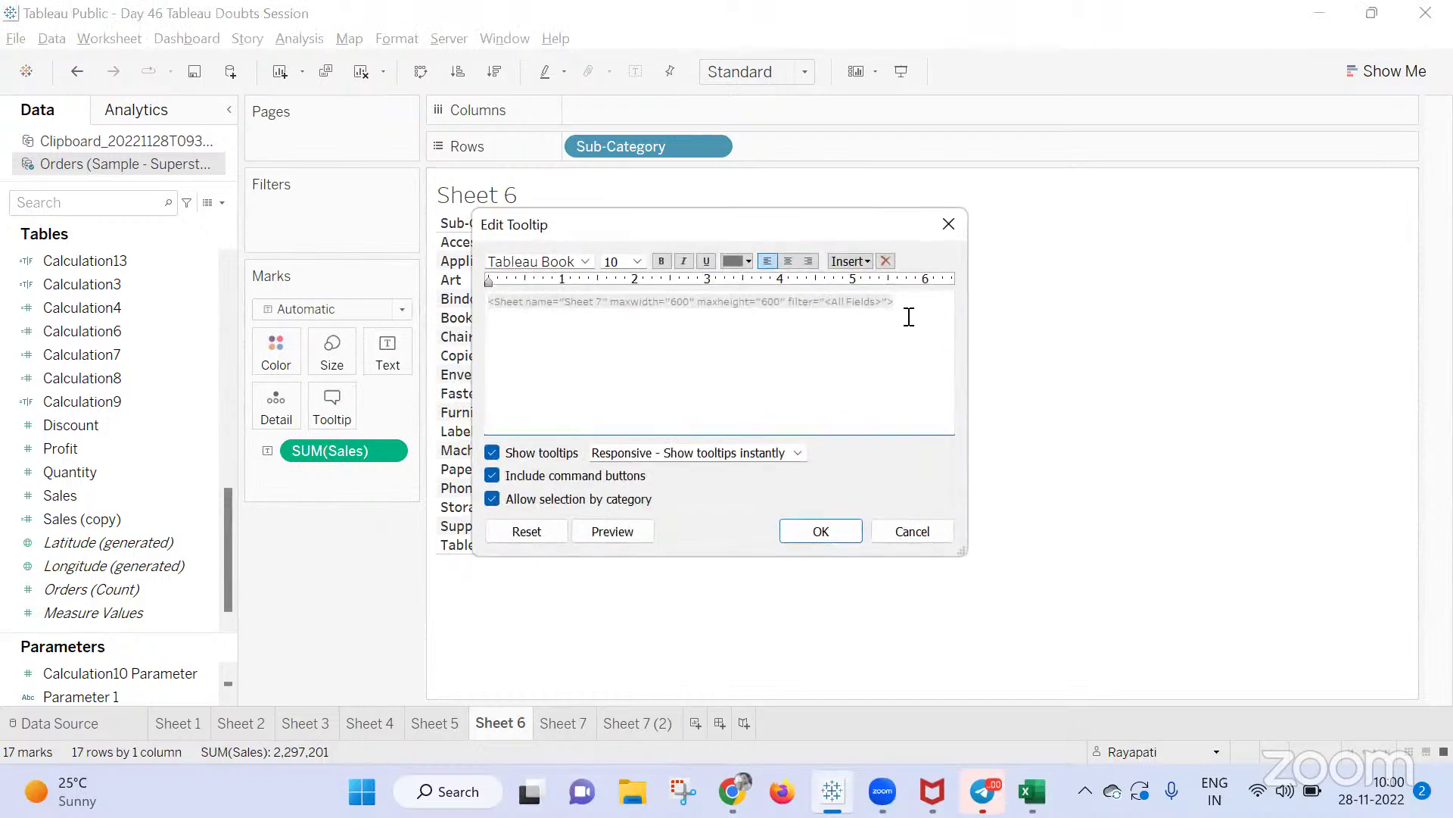
{"action": "left_click", "coordinate": [843, 262]}
{"action": "mouse_move", "coordinate": [957, 280]}
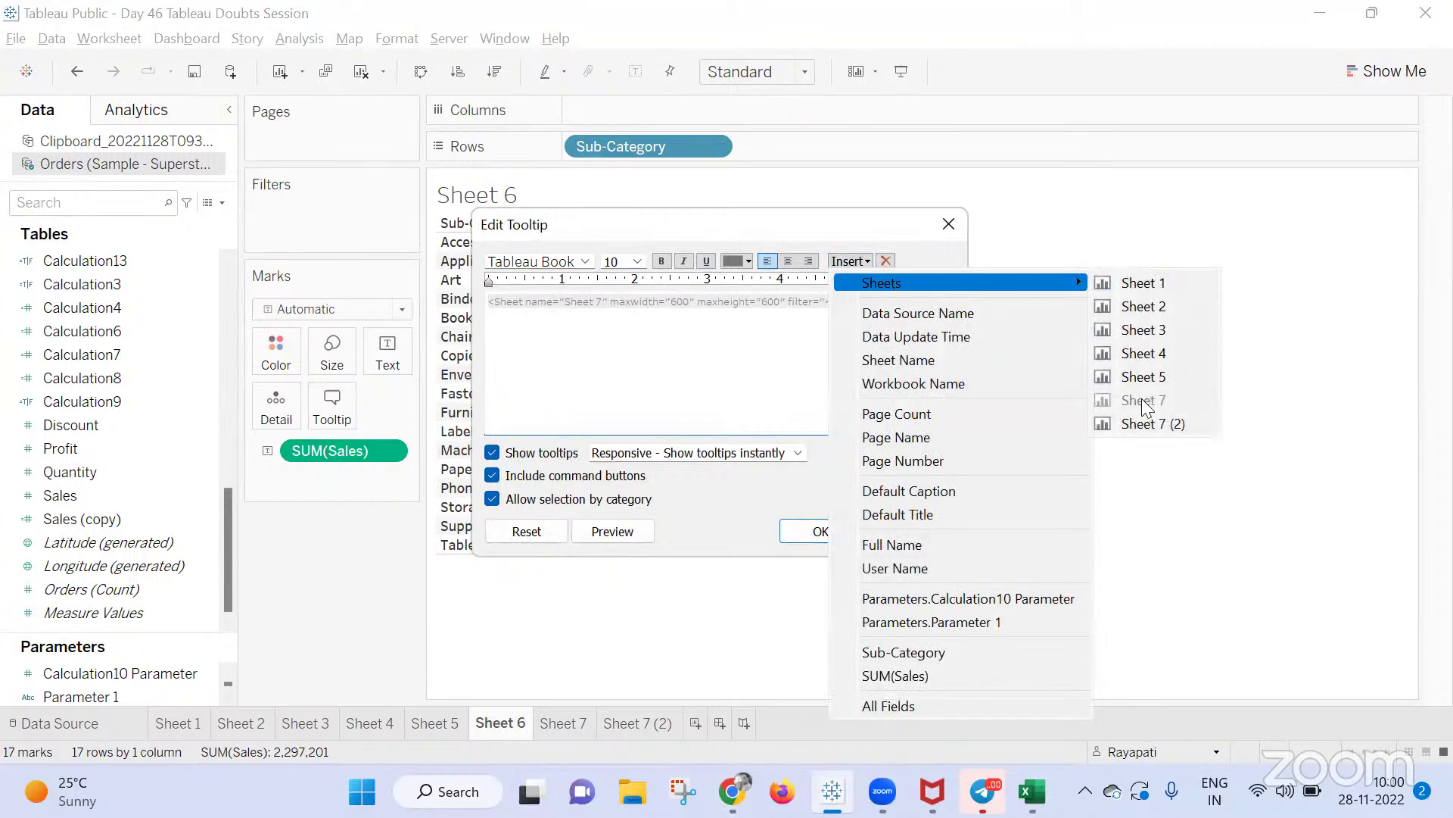
{"action": "left_click", "coordinate": [1145, 425]}
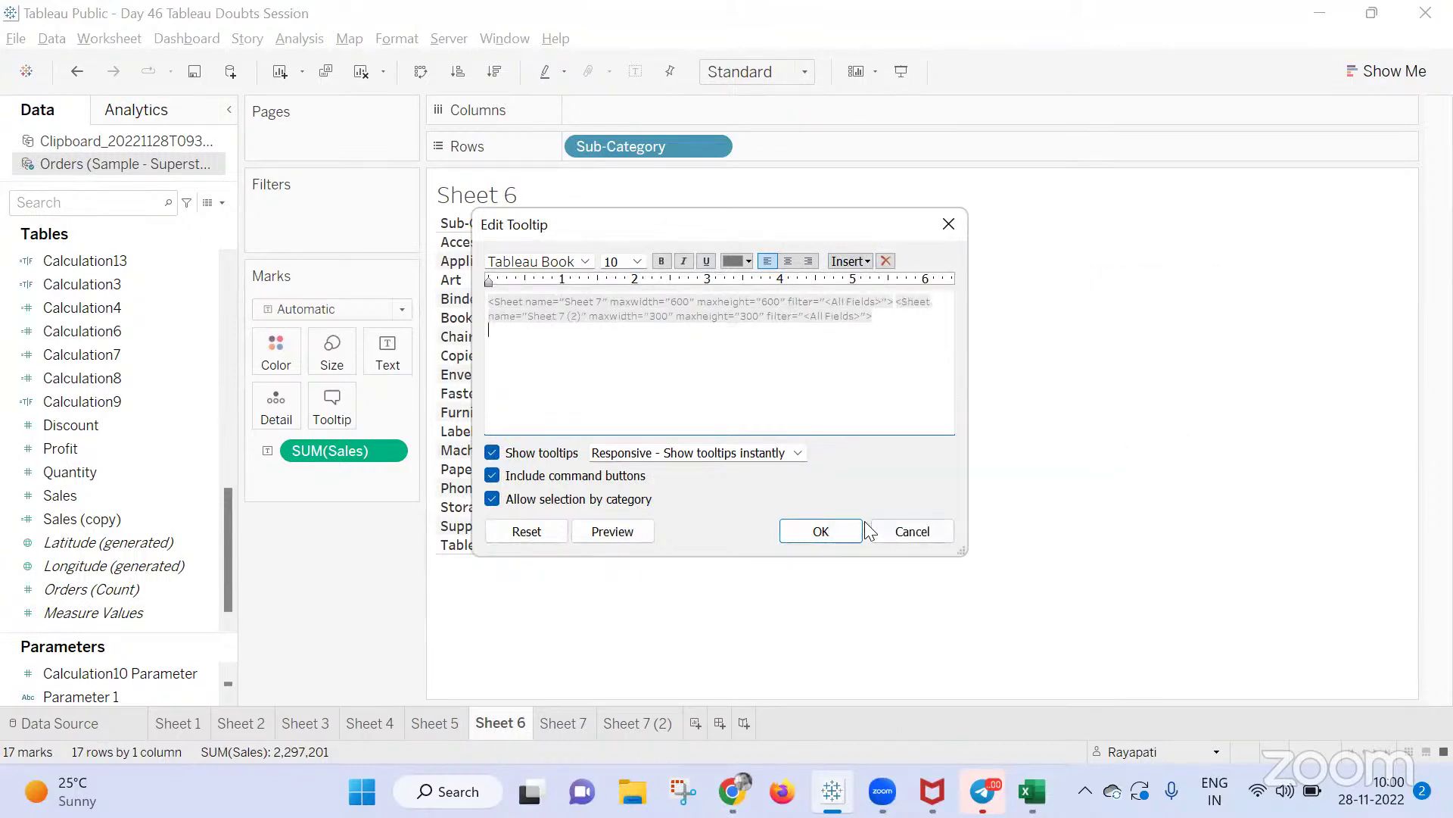
Set the maximum width of the embedded Sheet 7 to 300 and check the tooltip on the Copiers value
{"action": "left_click", "coordinate": [679, 305]}
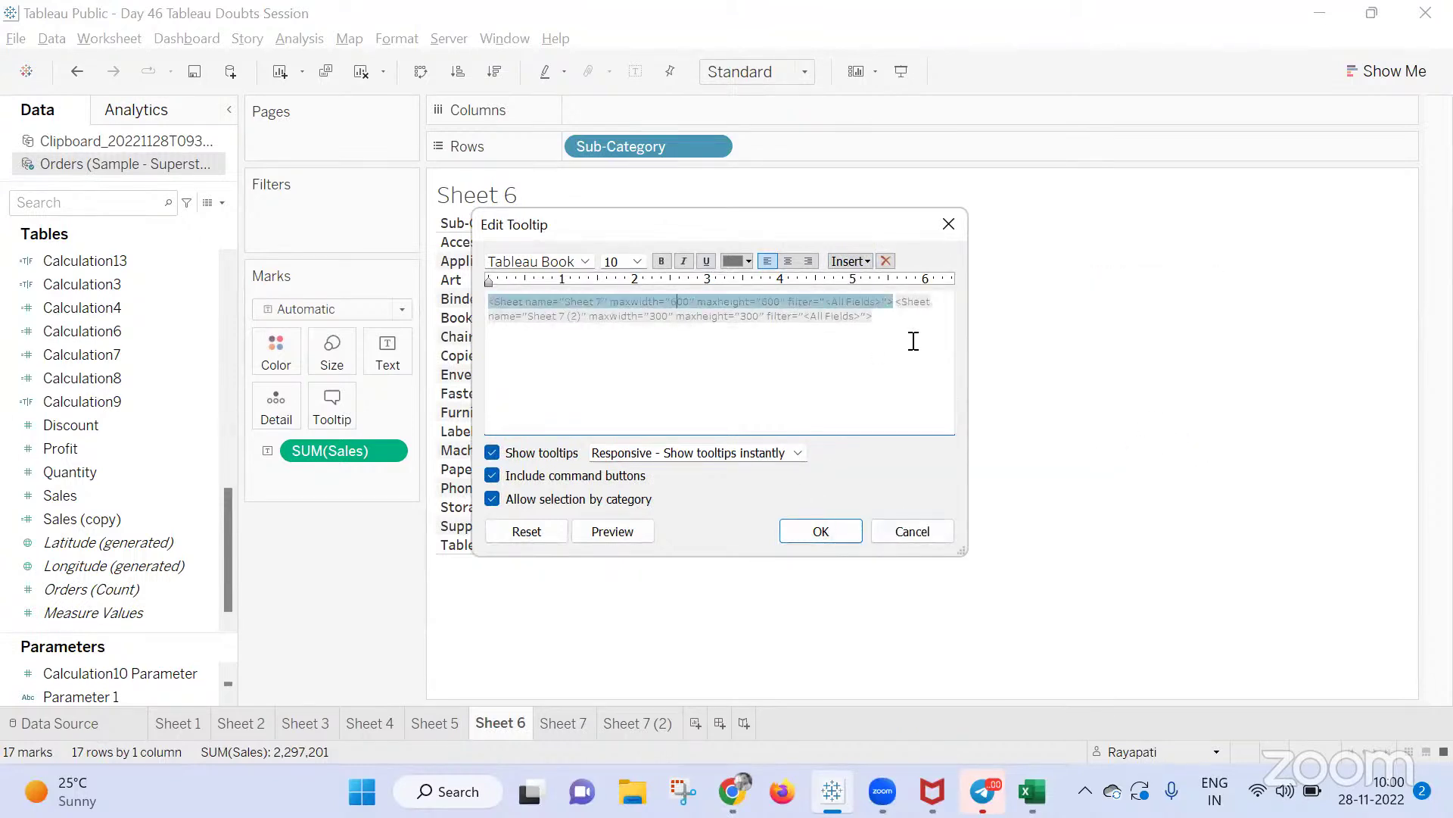
{"action": "key", "text": "BackSpace"}
{"action": "type", "text": "3"}
{"action": "left_click", "coordinate": [847, 528]}
{"action": "mouse_move", "coordinate": [570, 341]}
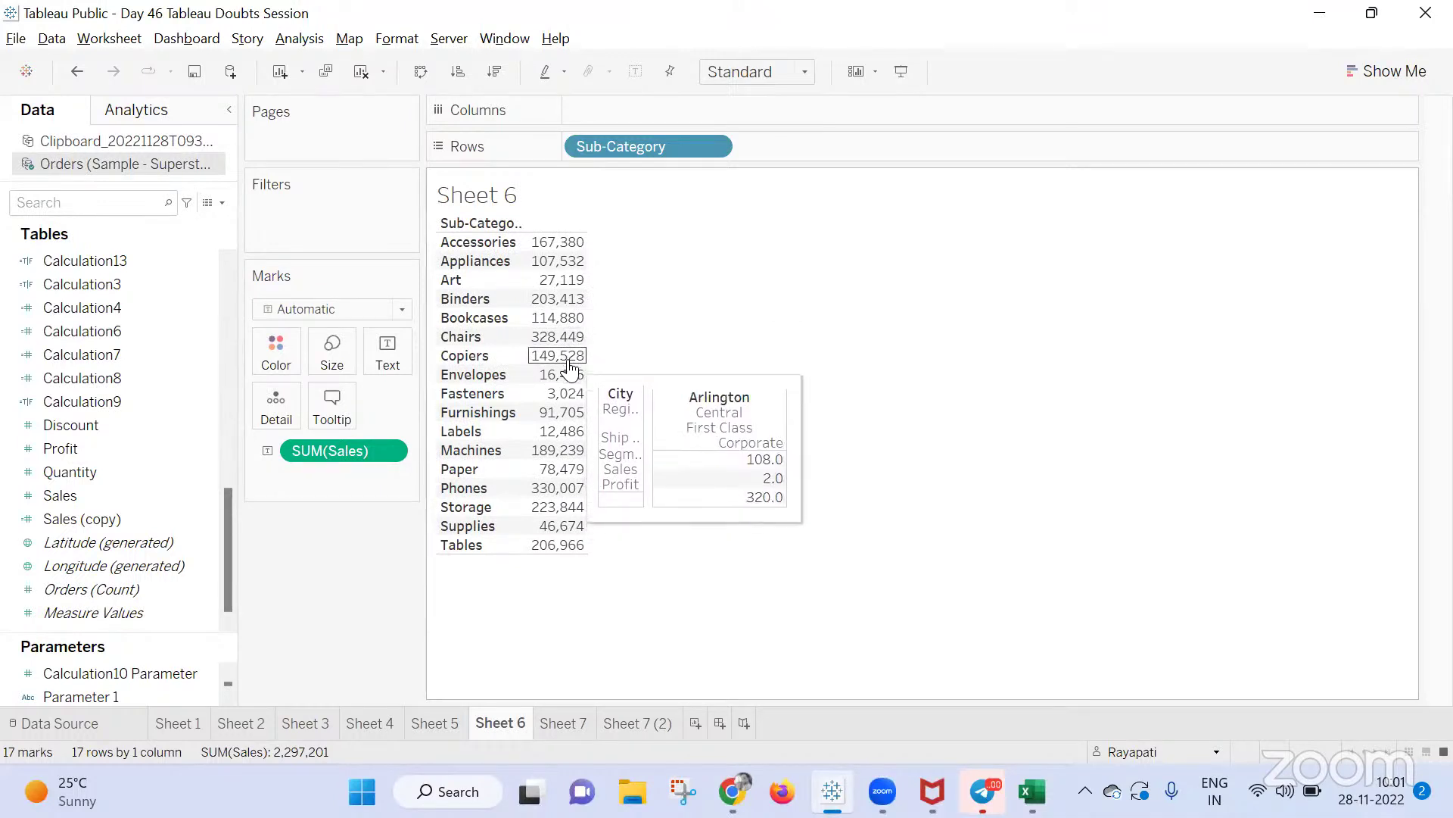
Change the Sheet 7 mark type to Text and move the 'Profit' label from the columns to the mark text
{"action": "left_click", "coordinate": [565, 728]}
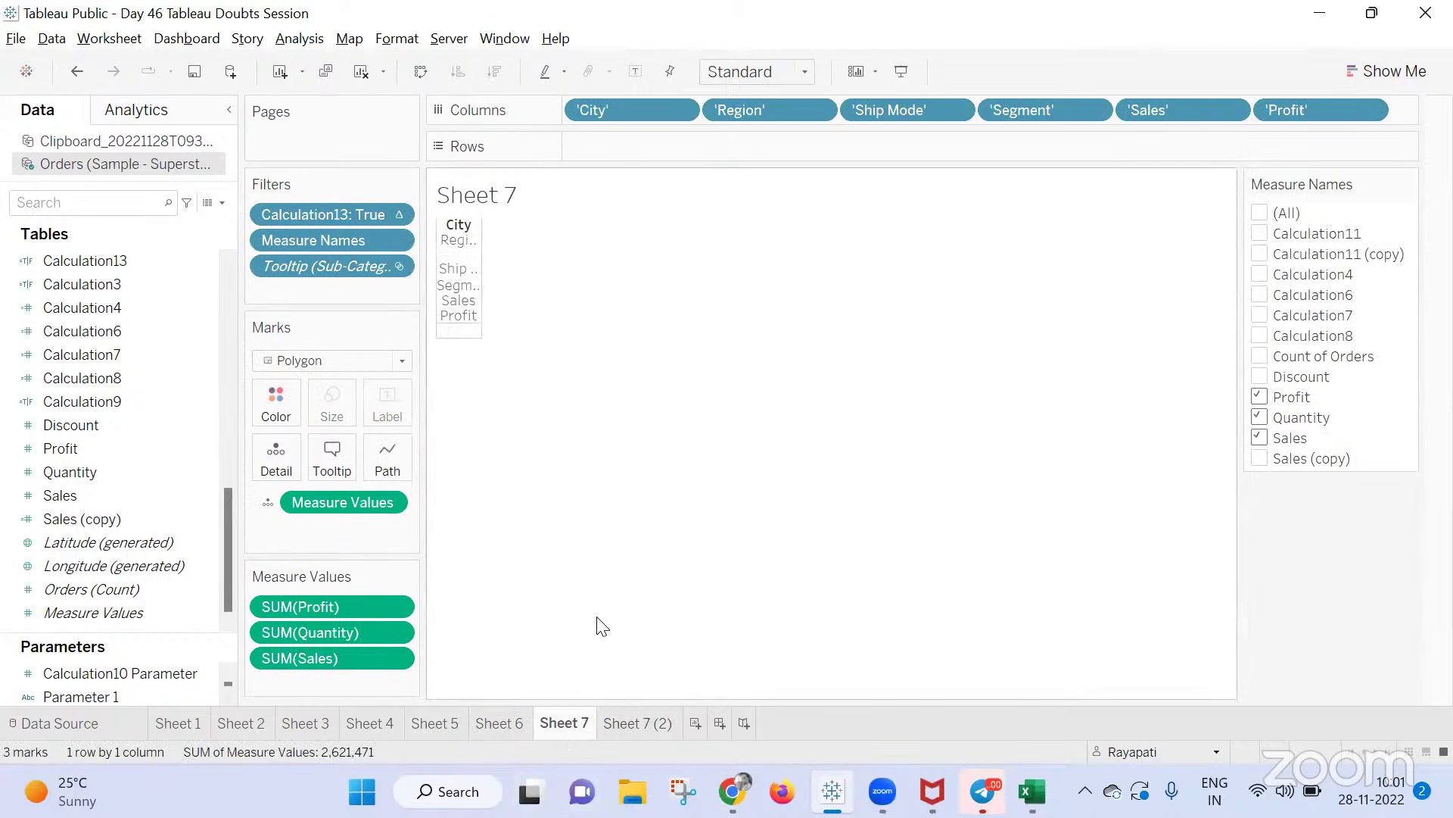
{"action": "right_click", "coordinate": [455, 344]}
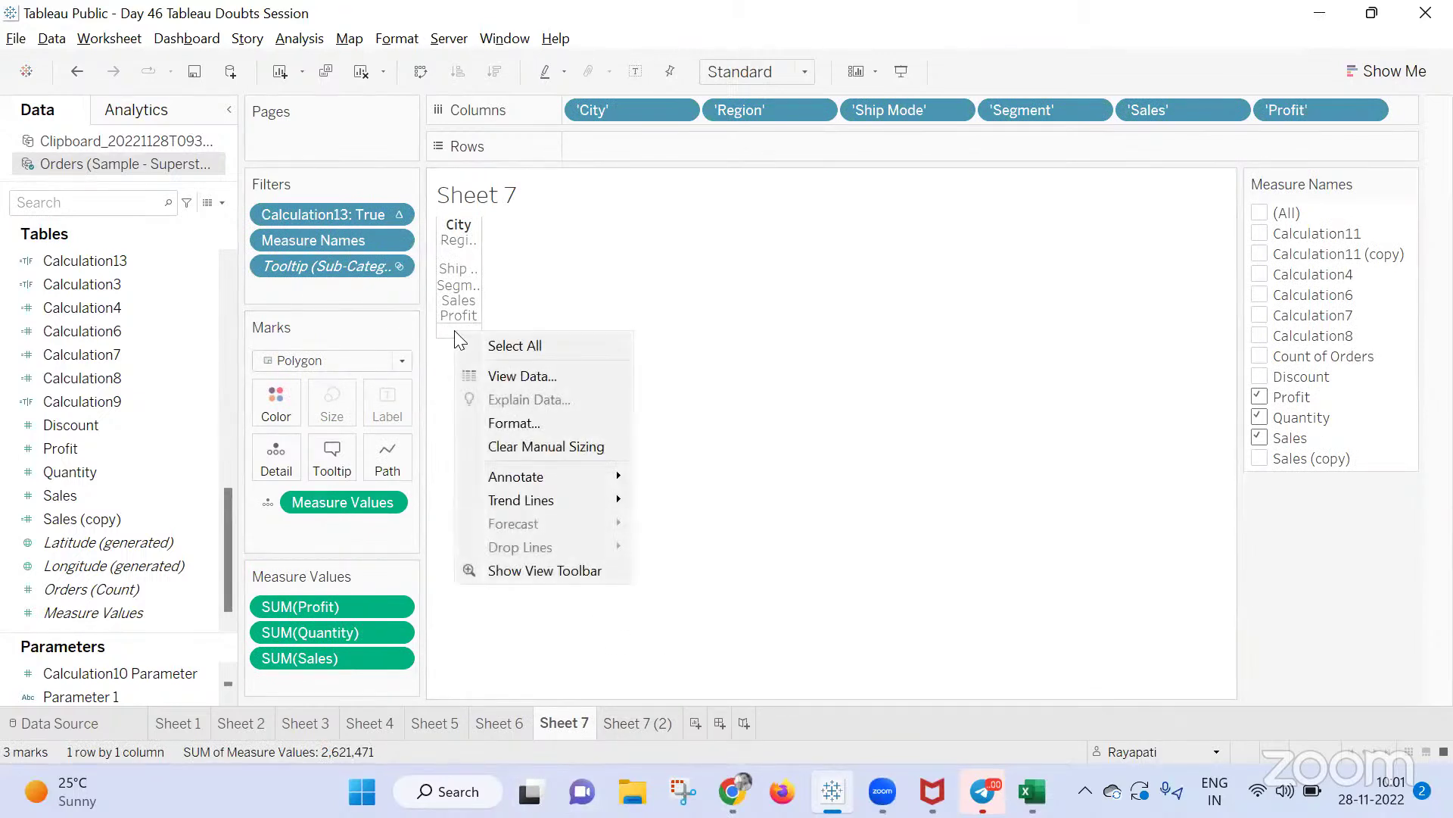
{"action": "left_click", "coordinate": [753, 307]}
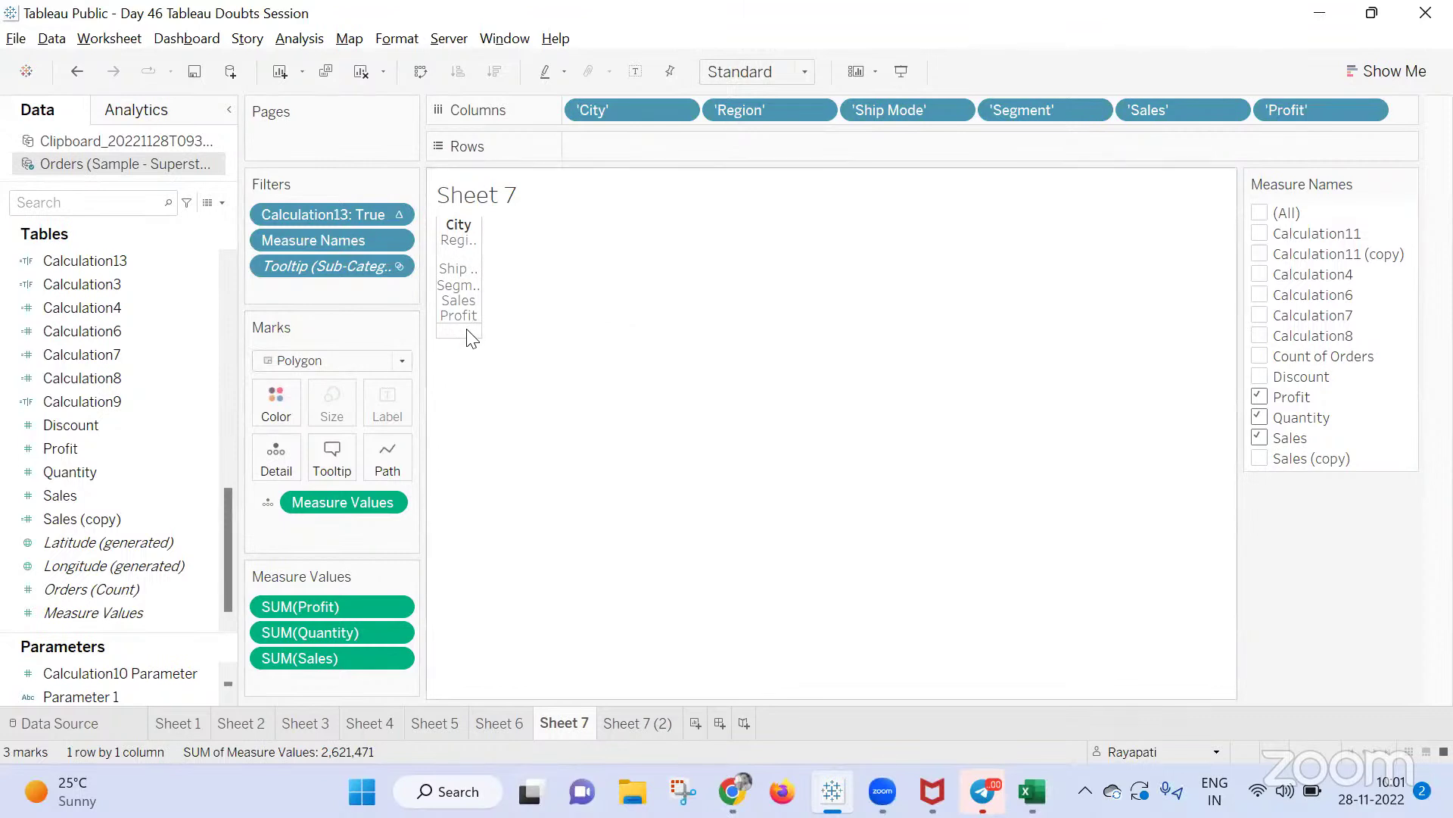
{"action": "left_click_drag", "start_coordinate": [1328, 106], "coordinate": [1383, 106]}
{"action": "left_click", "coordinate": [379, 360]}
{"action": "left_click", "coordinate": [315, 543]}
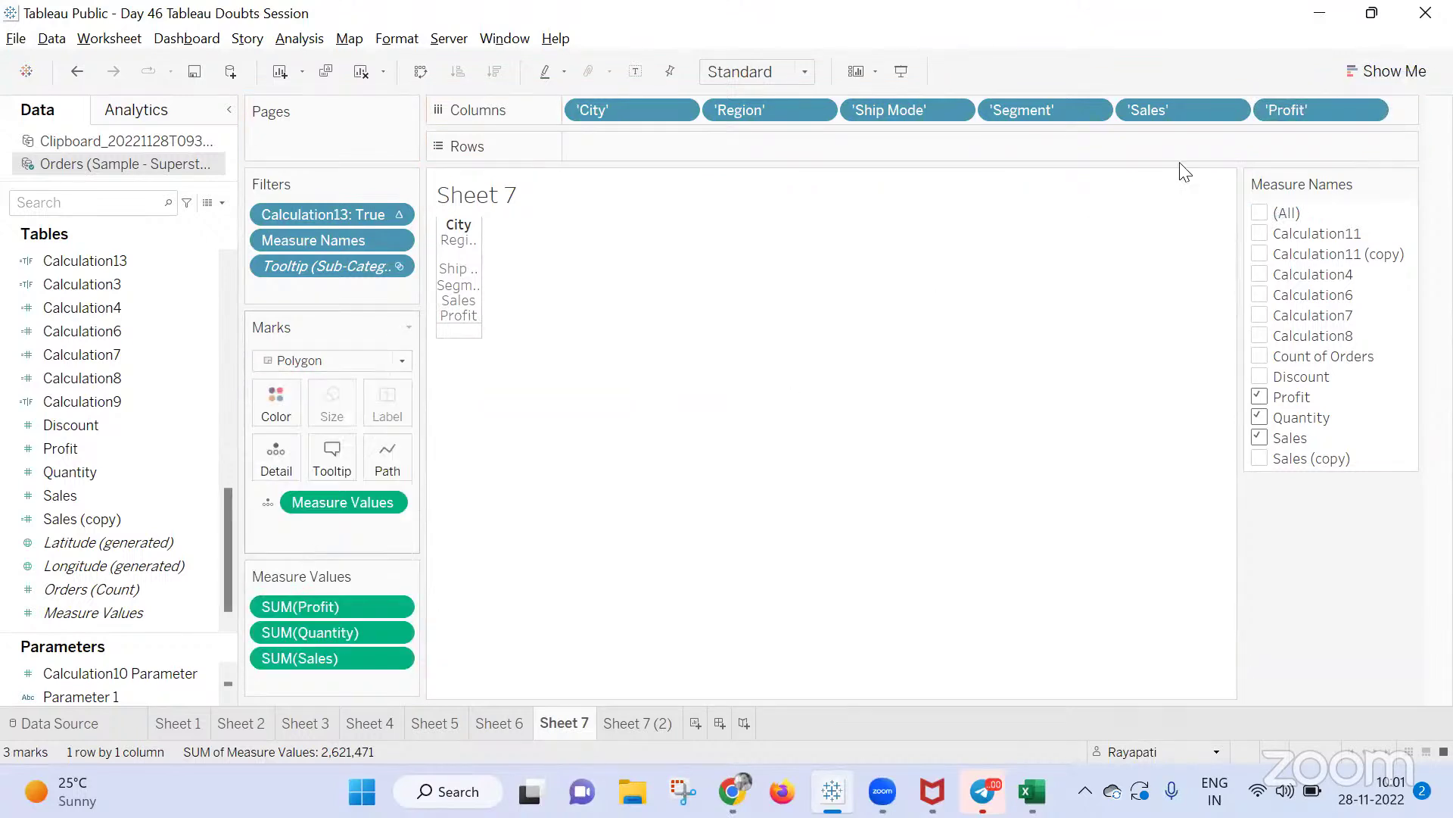
{"action": "left_click_drag", "start_coordinate": [1280, 112], "coordinate": [408, 409]}
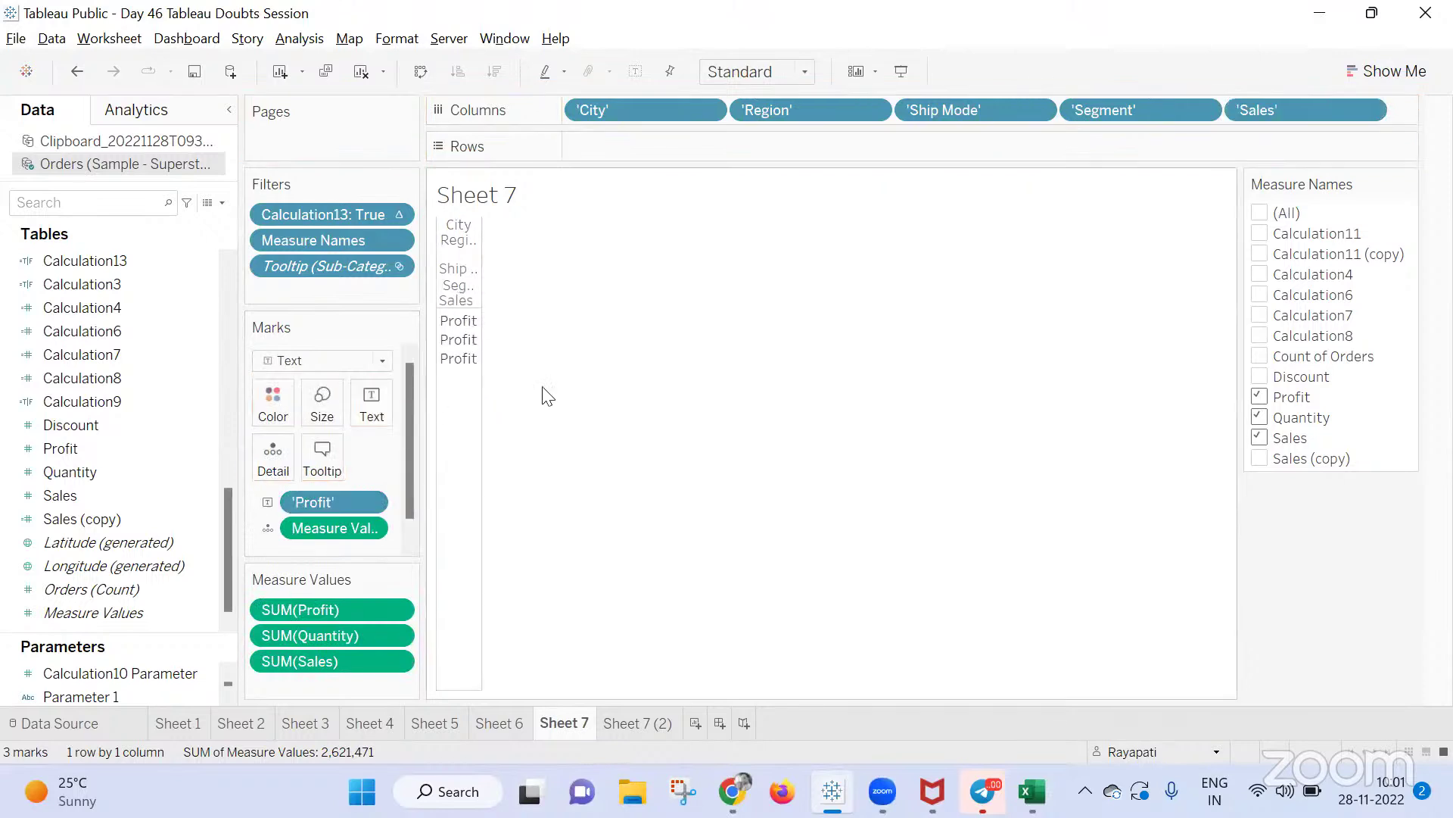
Remove the Quantity and Profit measures from the Measure Values of Sheet 7 and check the Sheet 6 tooltip
{"action": "left_click_drag", "start_coordinate": [331, 634], "coordinate": [1431, 640]}
{"action": "left_click_drag", "start_coordinate": [280, 632], "coordinate": [546, 553]}
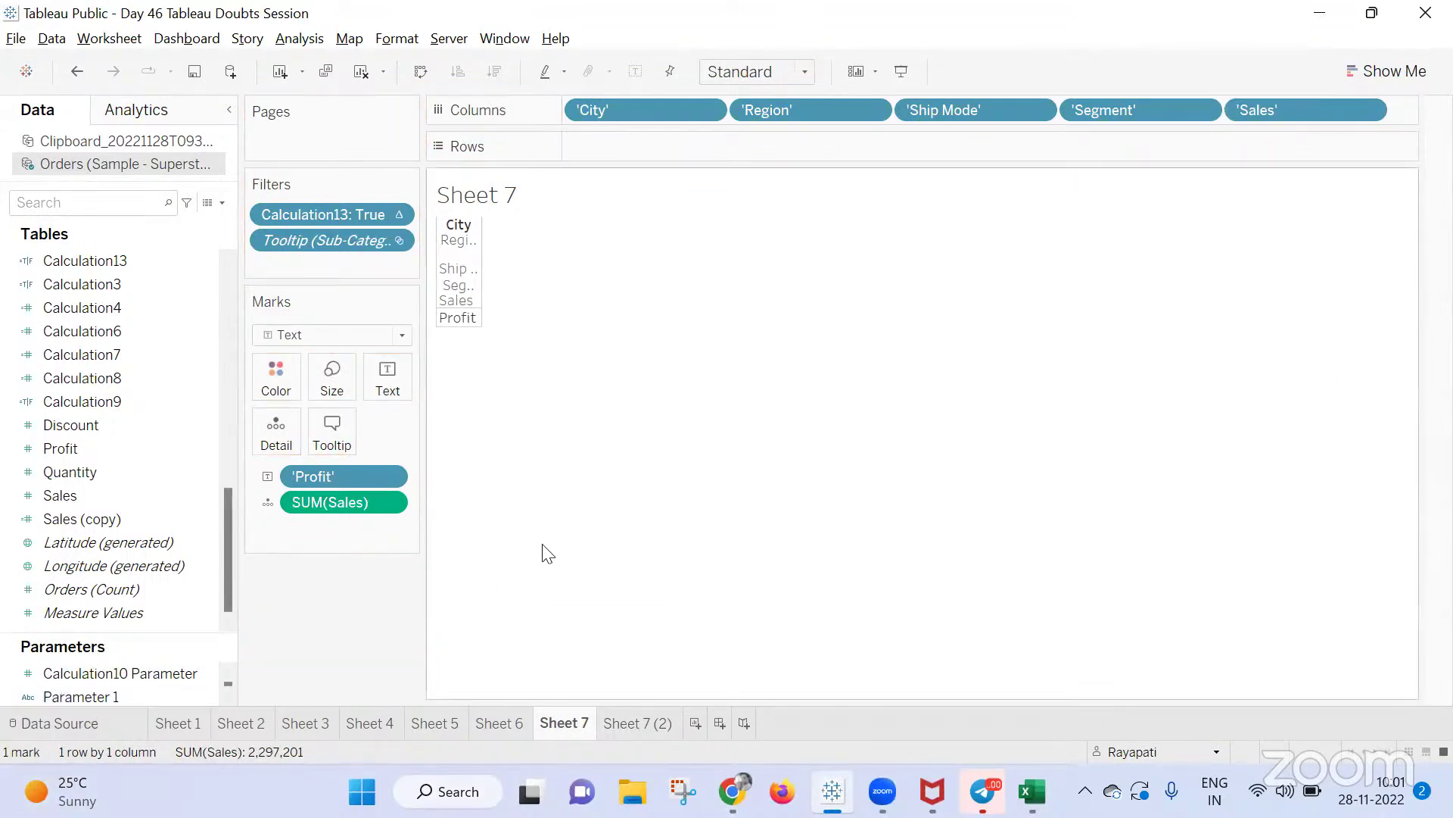
{"action": "left_click", "coordinate": [517, 723]}
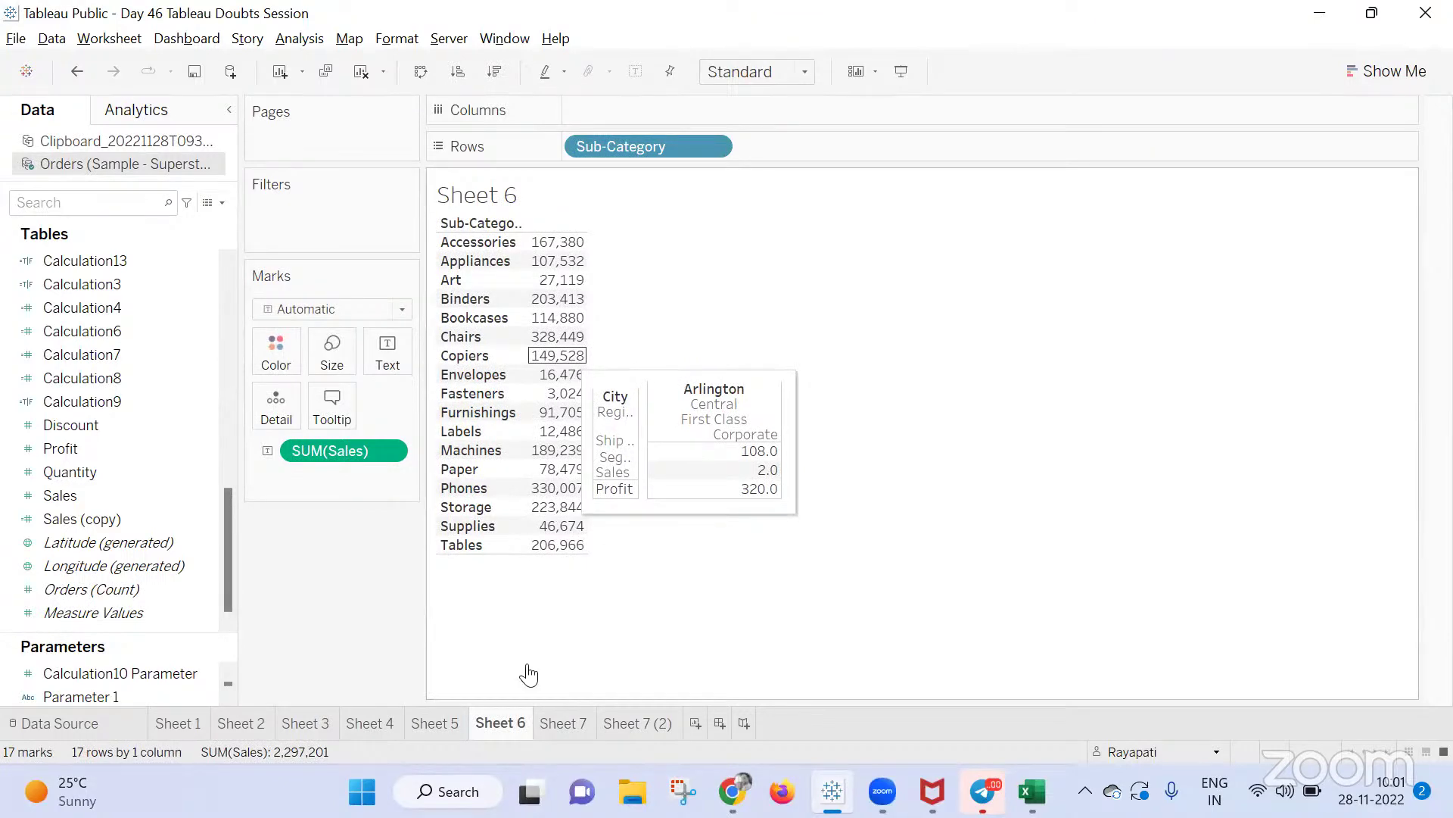
Remove the Quantity measure from the Measure Values of Sheet 7 (2) and return to Sheet 6
{"action": "left_click", "coordinate": [561, 725]}
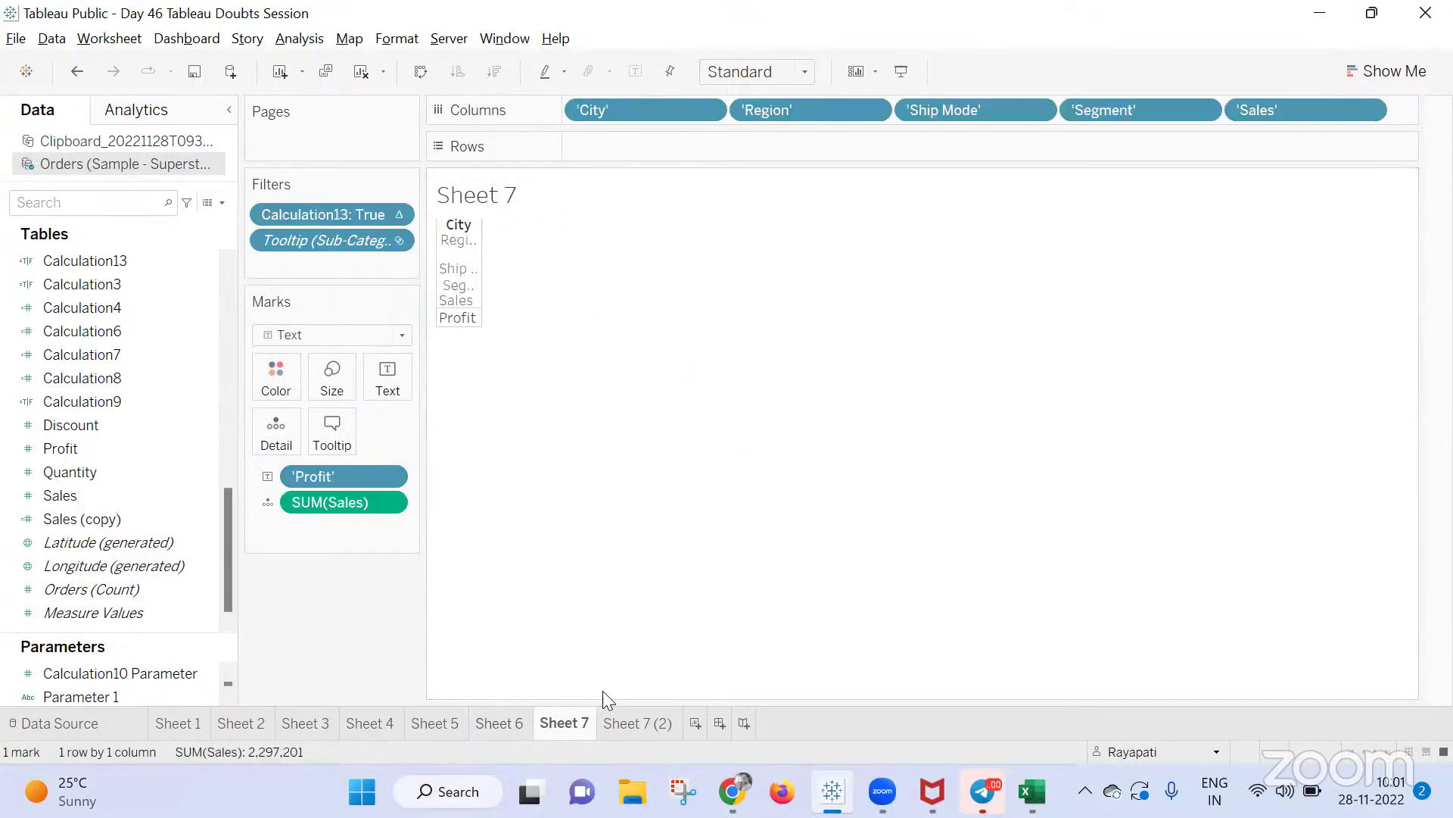
{"action": "left_click", "coordinate": [623, 726]}
{"action": "left_click_drag", "start_coordinate": [335, 639], "coordinate": [594, 724]}
{"action": "left_click", "coordinate": [554, 722]}
{"action": "left_click", "coordinate": [498, 722]}
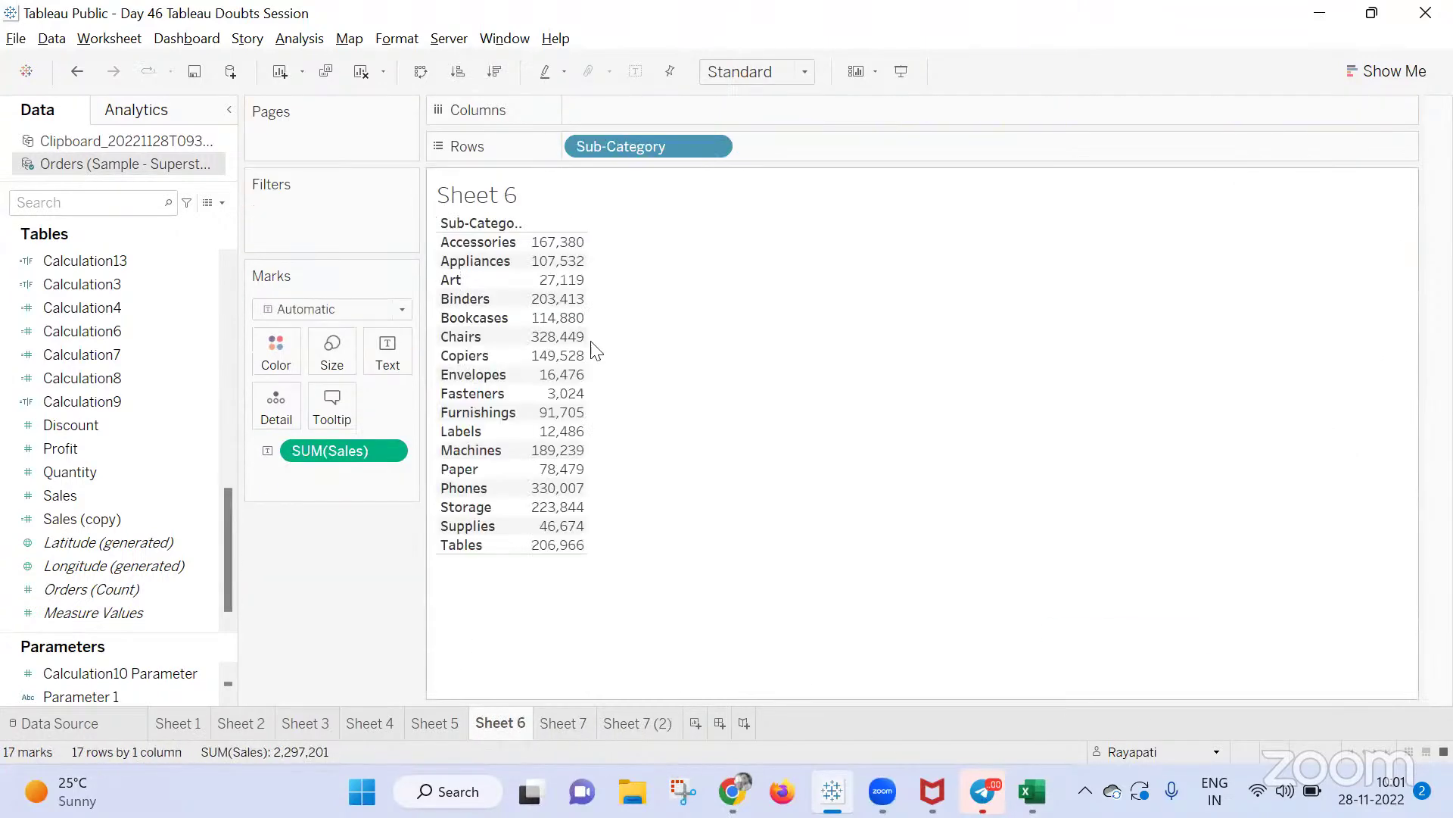
Widen the label column of Sheet 7 so the field names fit, and check the Sheet 6 tooltip
{"action": "left_click", "coordinate": [586, 725]}
{"action": "left_click_drag", "start_coordinate": [482, 258], "coordinate": [560, 266]}
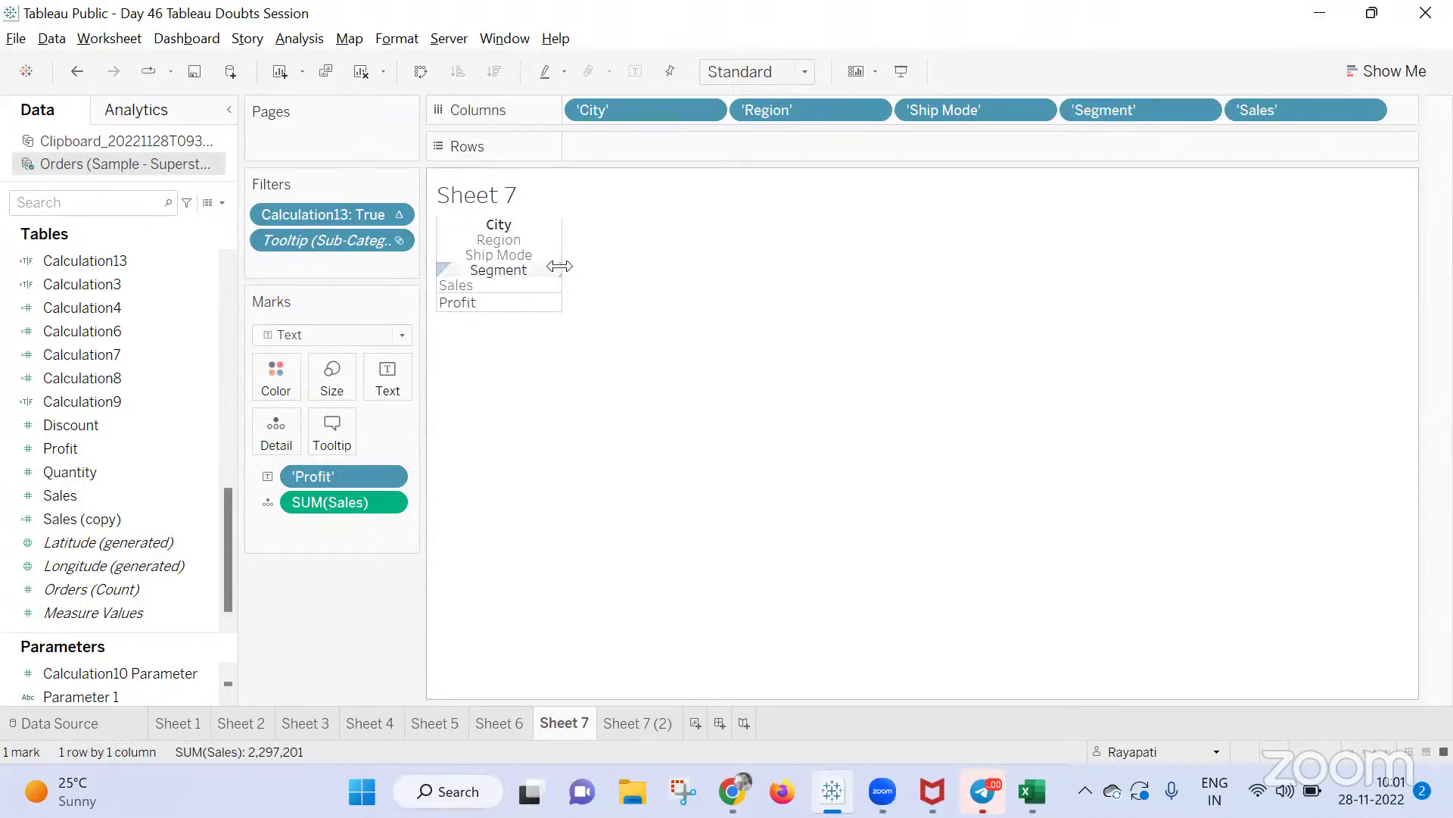
{"action": "left_click", "coordinate": [522, 725]}
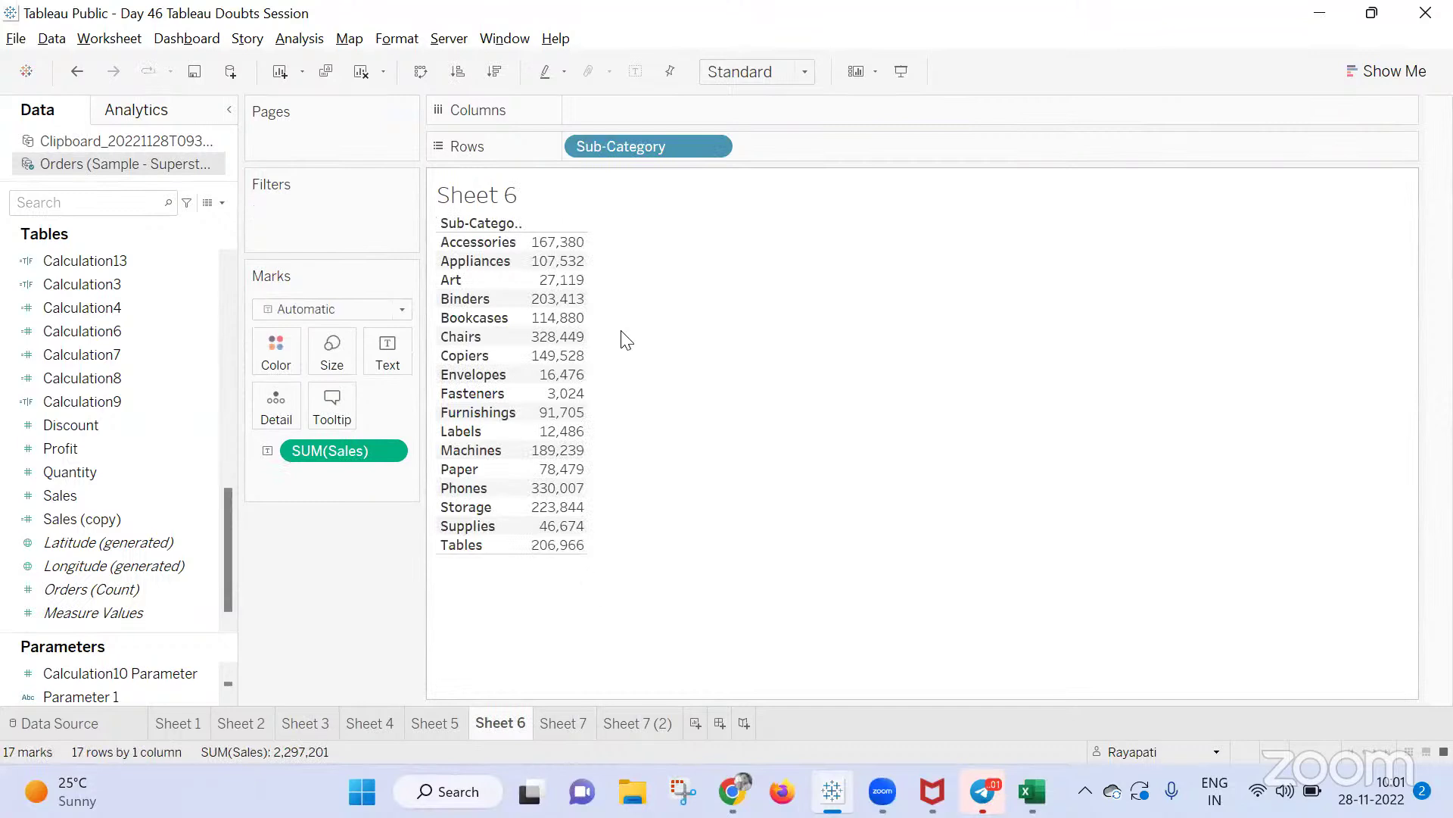
{"action": "mouse_move", "coordinate": [569, 294]}
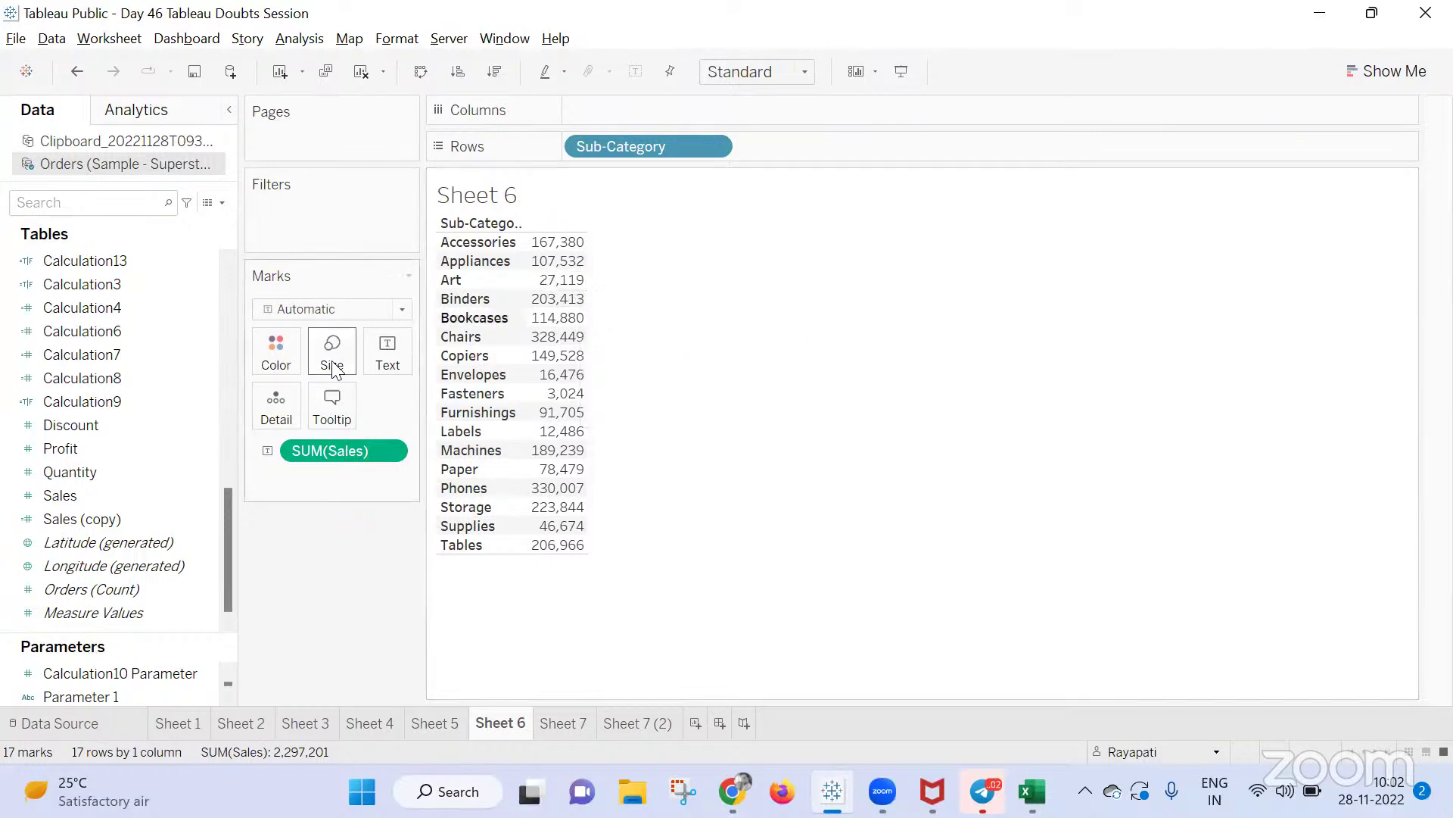
Review the embedded sheet entries in the Sheet 6 tooltip editor without changing them
{"action": "left_click", "coordinate": [388, 350]}
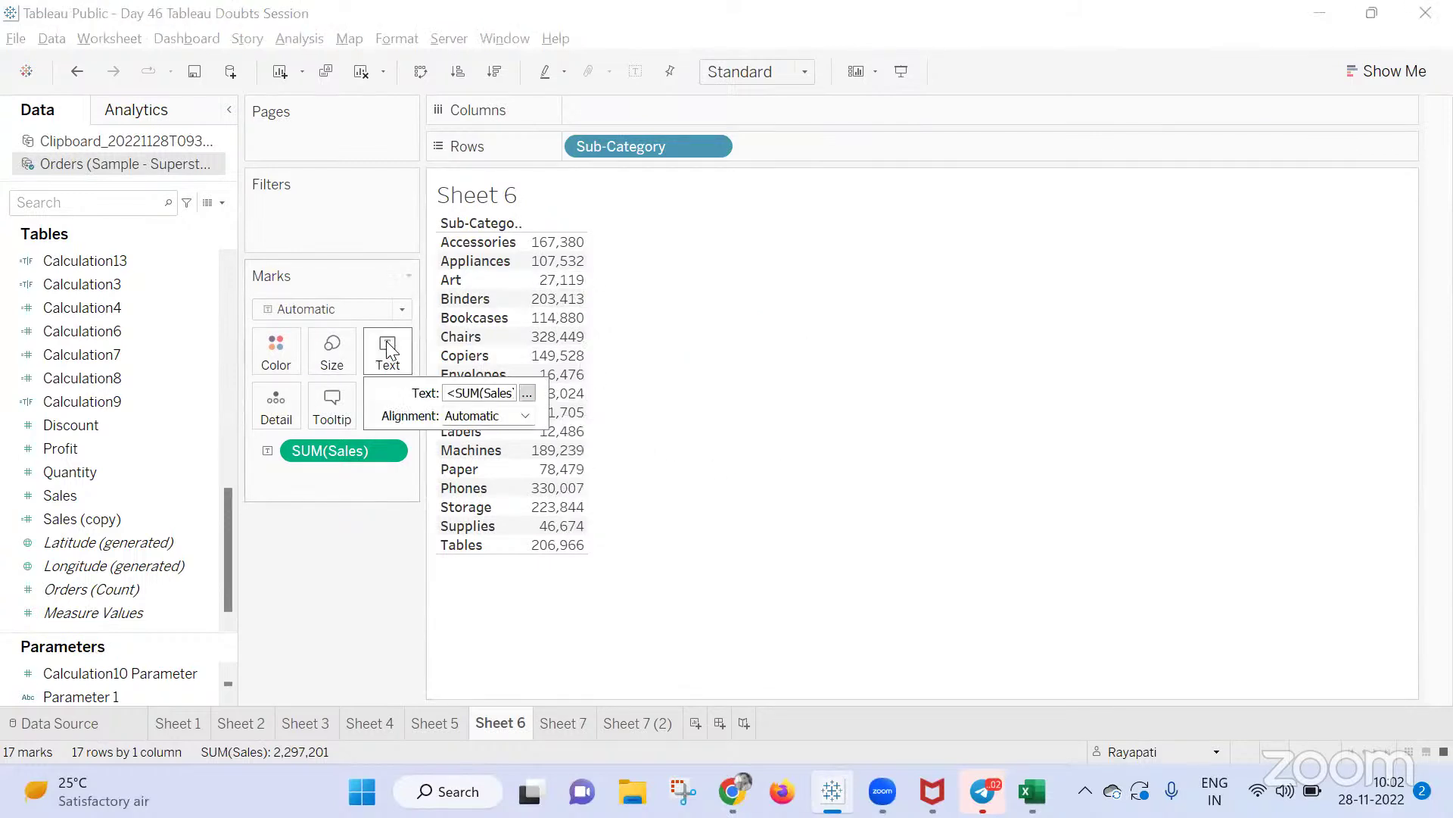
{"action": "left_click", "coordinate": [310, 421]}
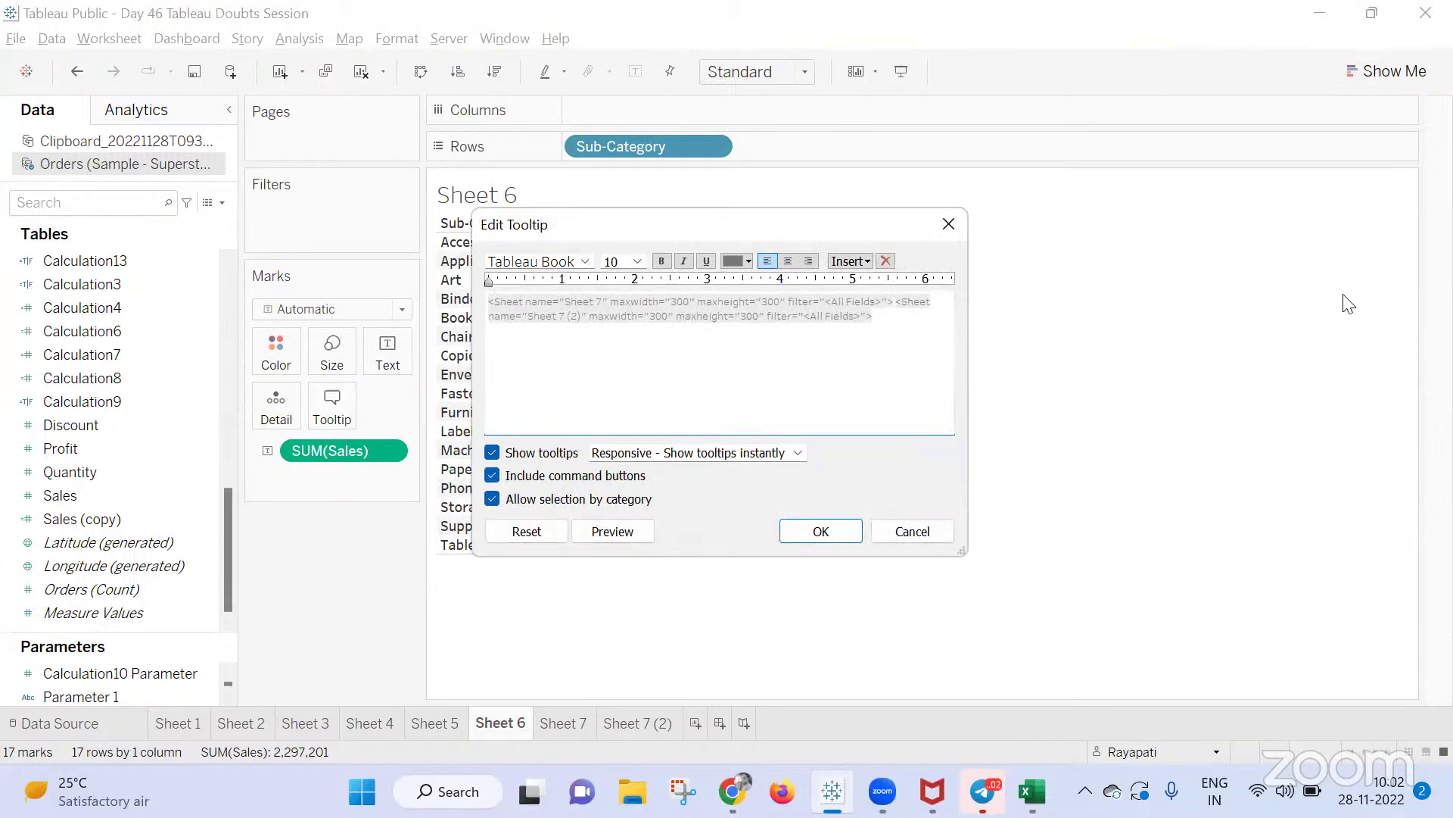
{"action": "left_click", "coordinate": [822, 533]}
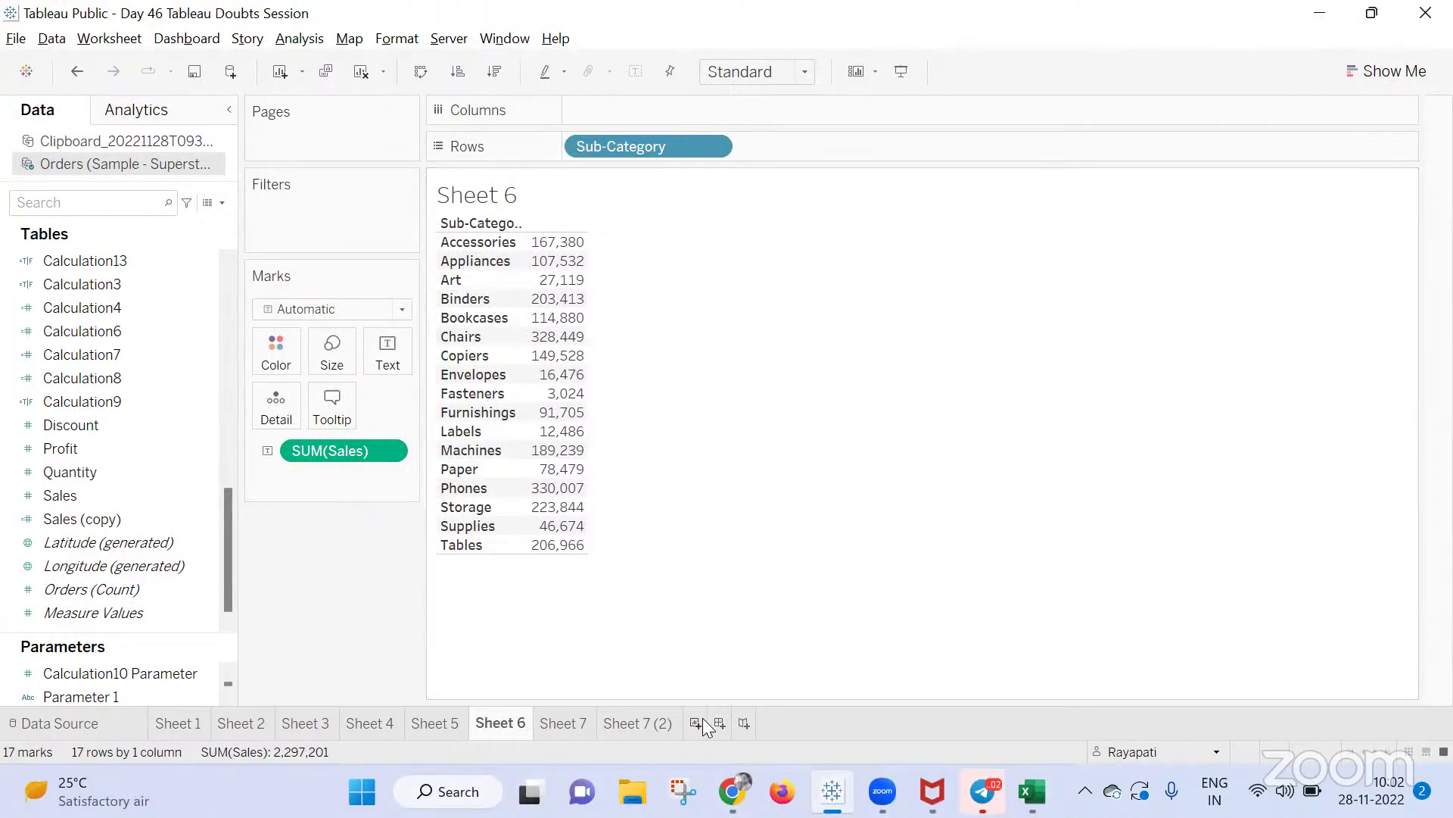
Create a new worksheet and place Sales, Profit and Quantity on the text marks
{"action": "left_click", "coordinate": [671, 729]}
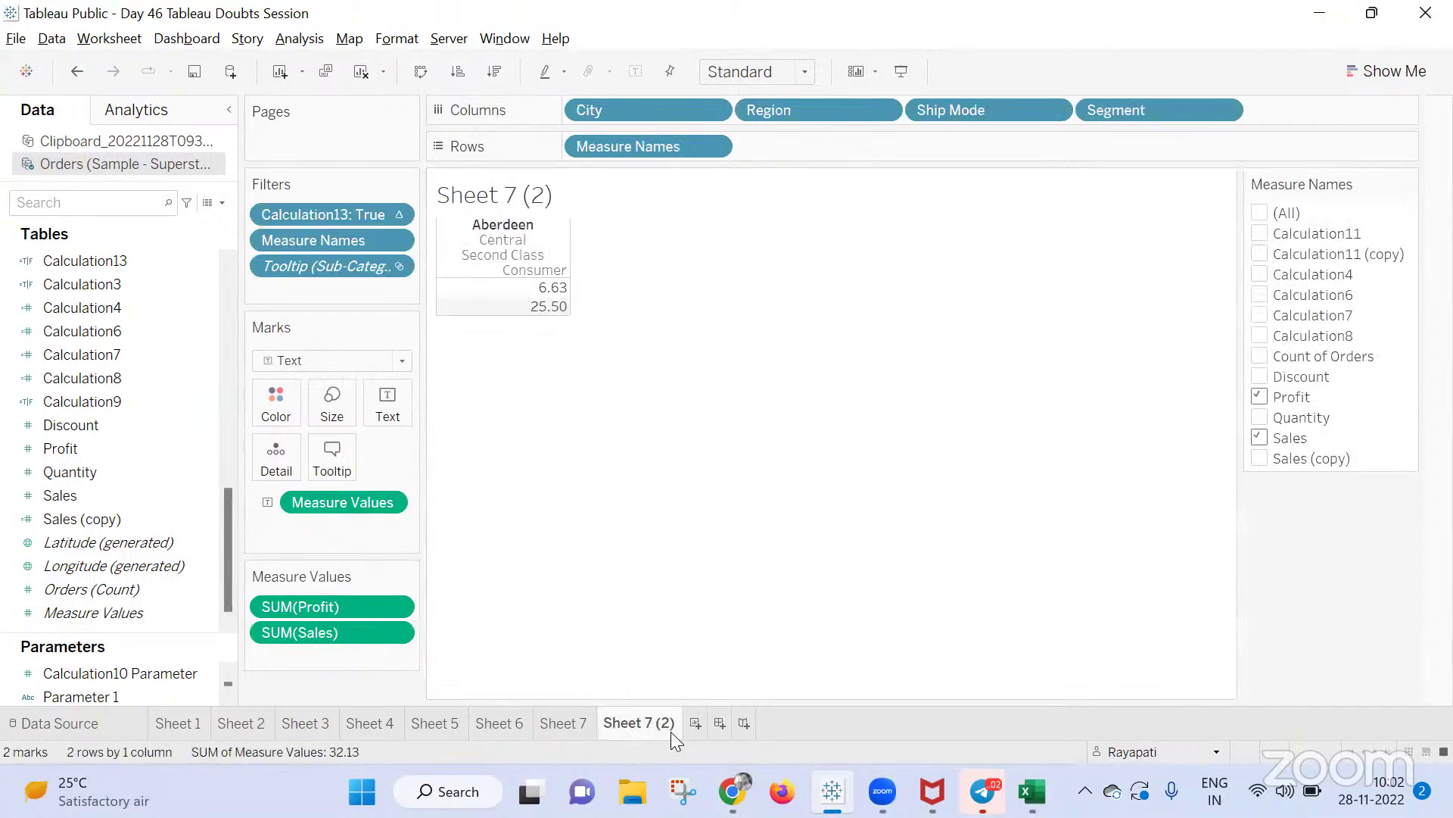
{"action": "left_click", "coordinate": [696, 724]}
{"action": "left_click_drag", "start_coordinate": [106, 518], "coordinate": [391, 350]}
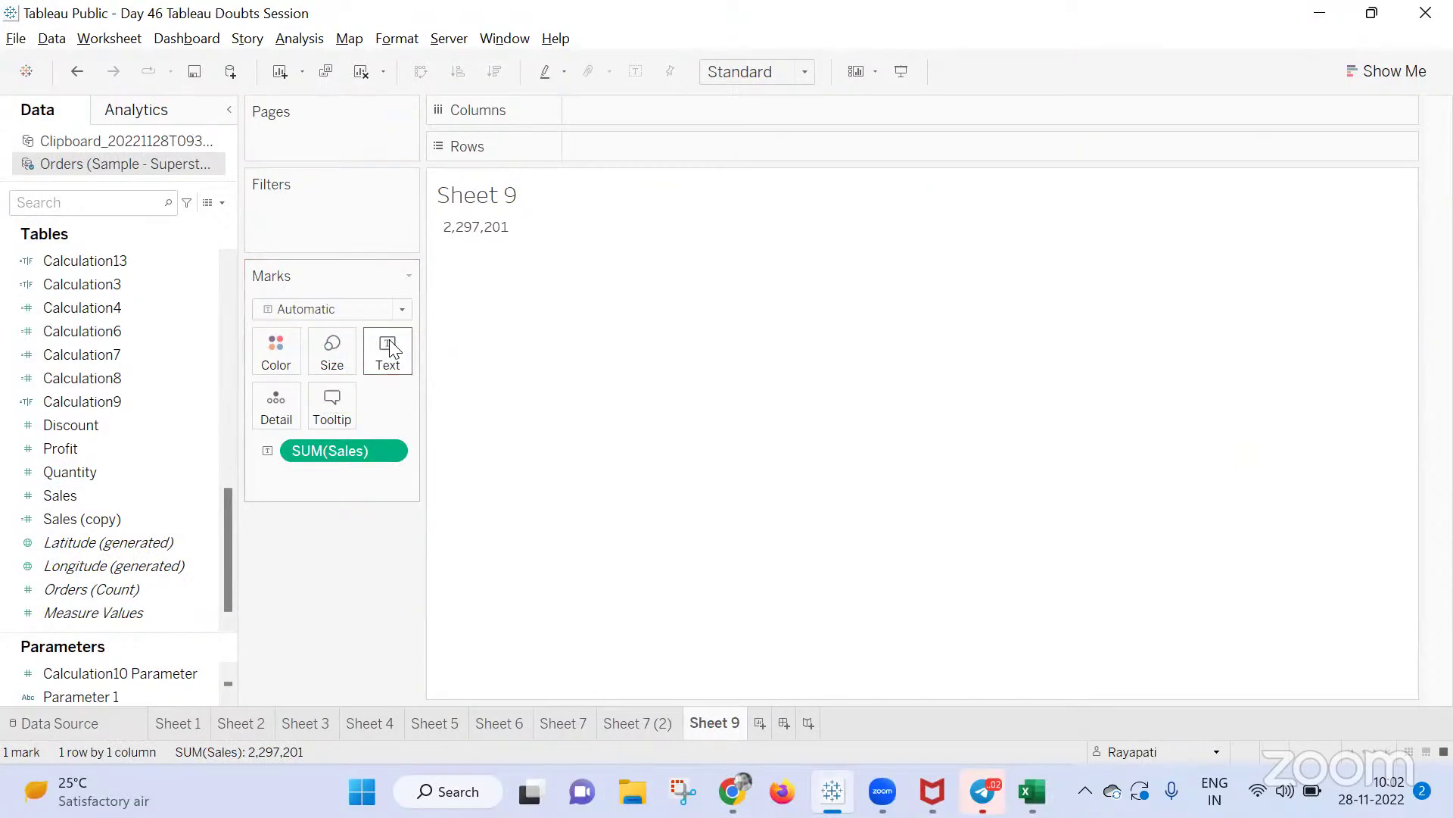
{"action": "left_click_drag", "start_coordinate": [134, 458], "coordinate": [407, 347]}
{"action": "left_click_drag", "start_coordinate": [44, 469], "coordinate": [373, 356]}
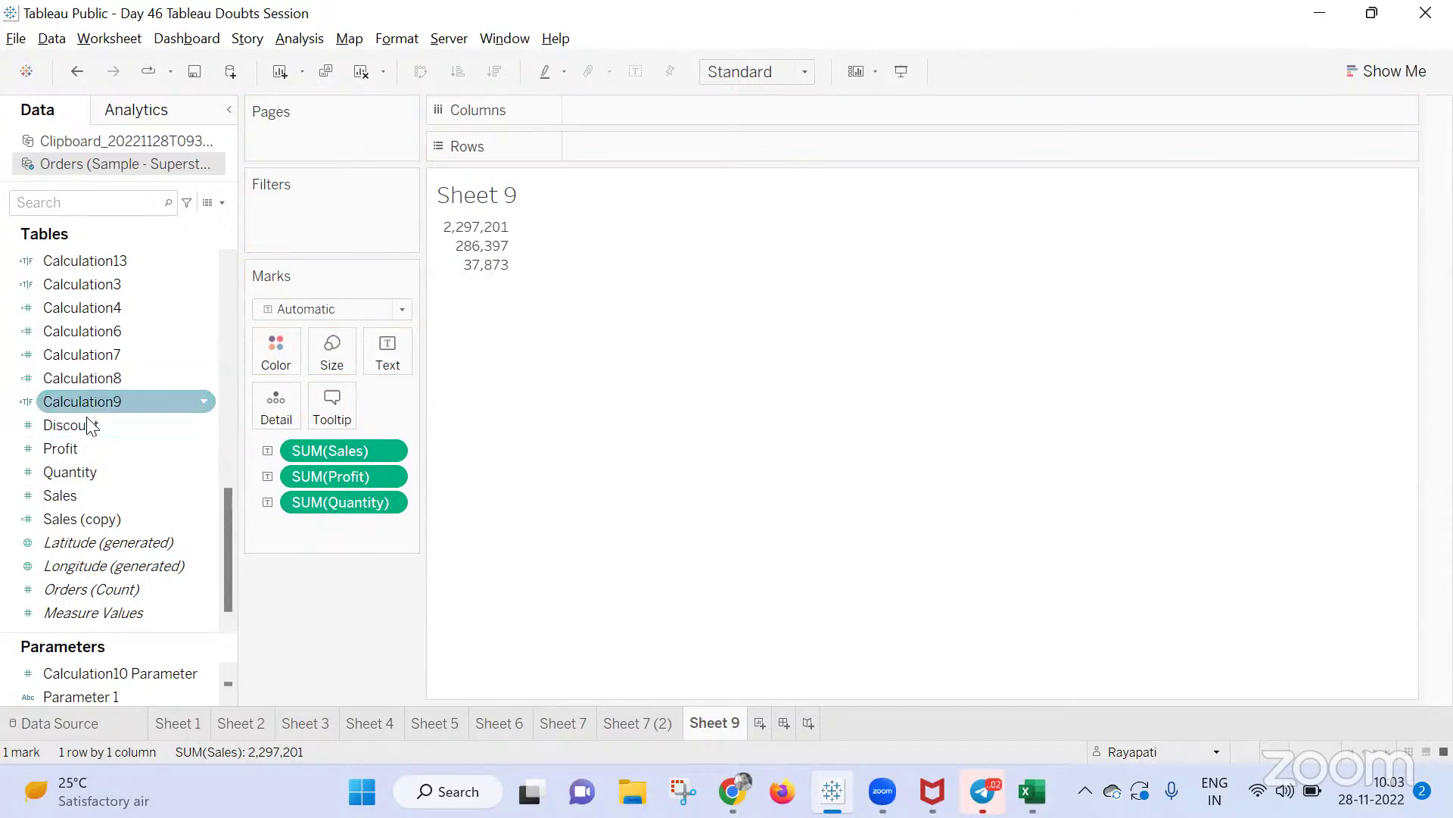
Add Region to the rows and arrange the Profit and Sales measures as separate columns of the table
{"action": "scroll", "coordinate": [89, 425], "scroll_direction": "up", "scroll_amount": 5}
{"action": "left_click_drag", "start_coordinate": [84, 331], "coordinate": [751, 146]}
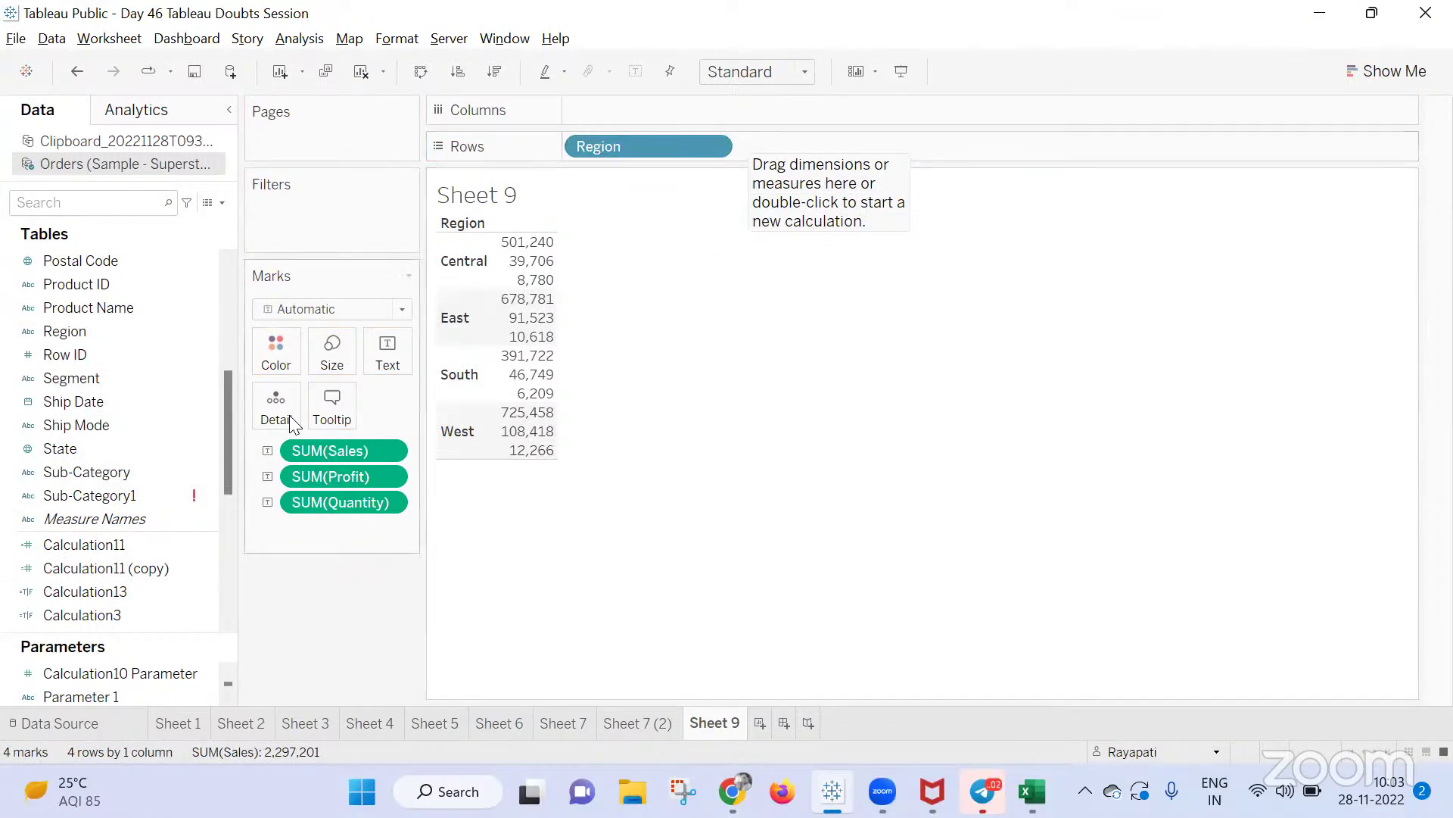
{"action": "left_click_drag", "start_coordinate": [348, 476], "coordinate": [530, 314]}
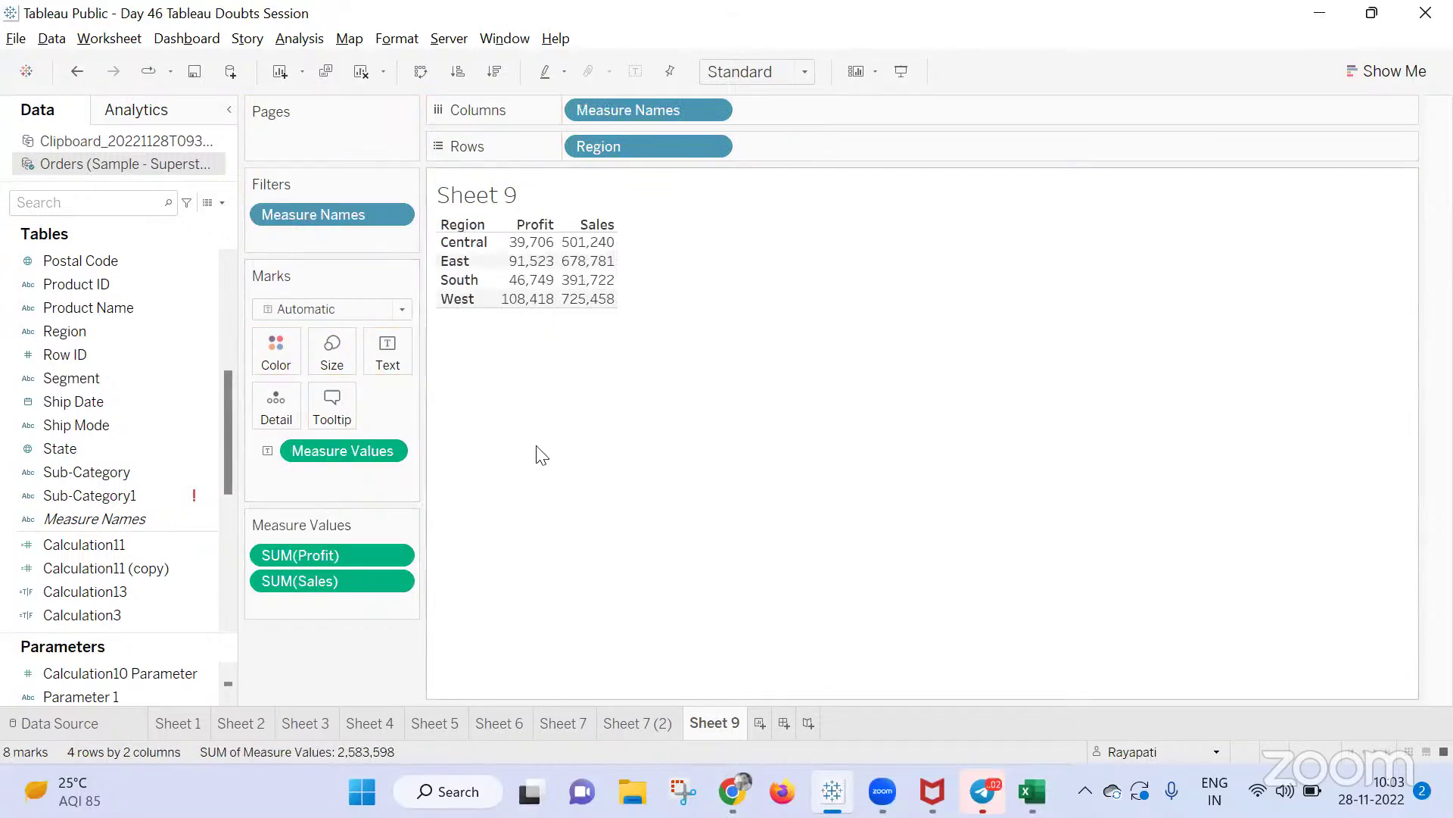
{"action": "scroll", "coordinate": [208, 464], "scroll_direction": "down", "scroll_amount": 2}
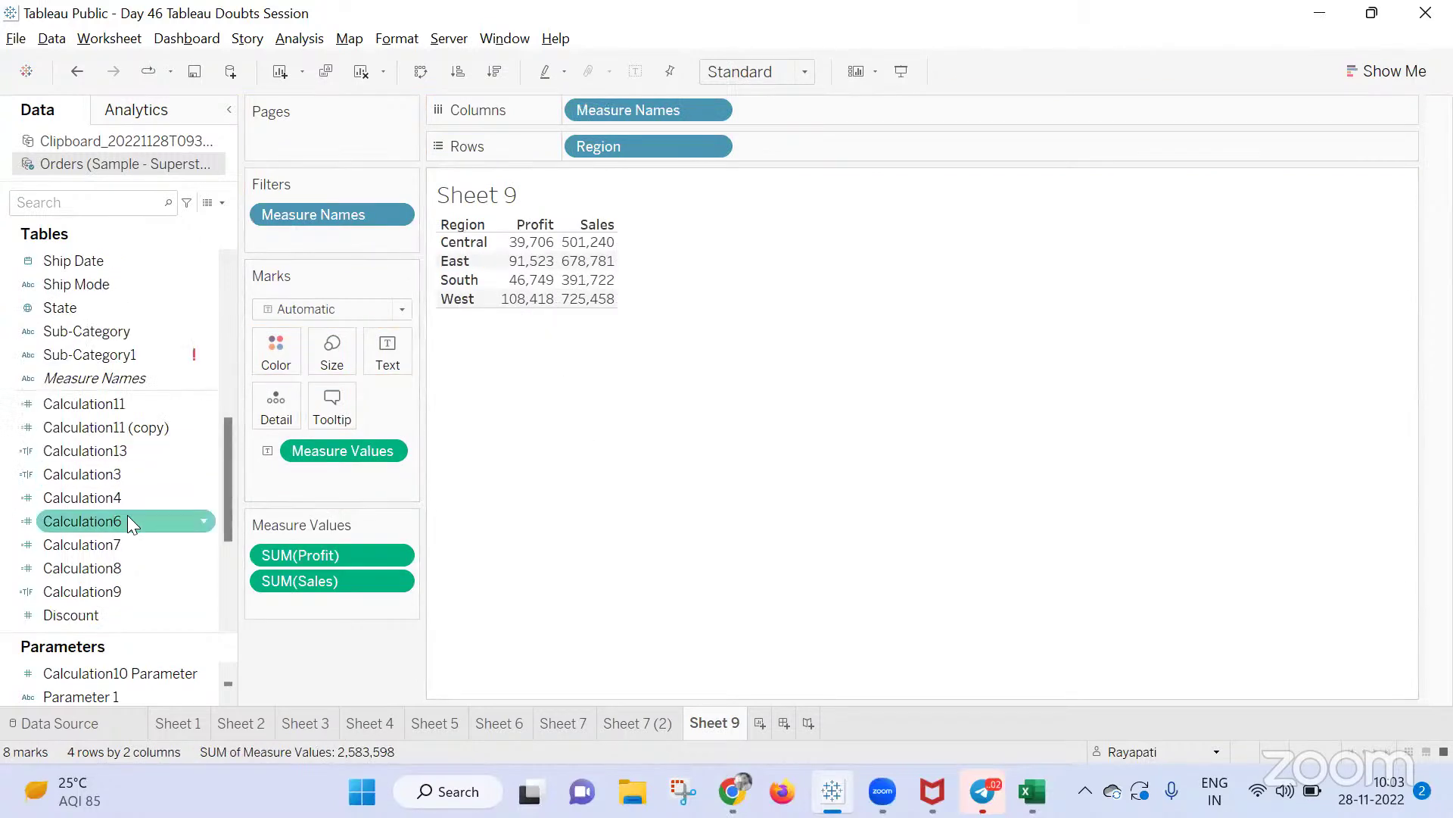
{"action": "scroll", "coordinate": [126, 518], "scroll_direction": "down", "scroll_amount": 2}
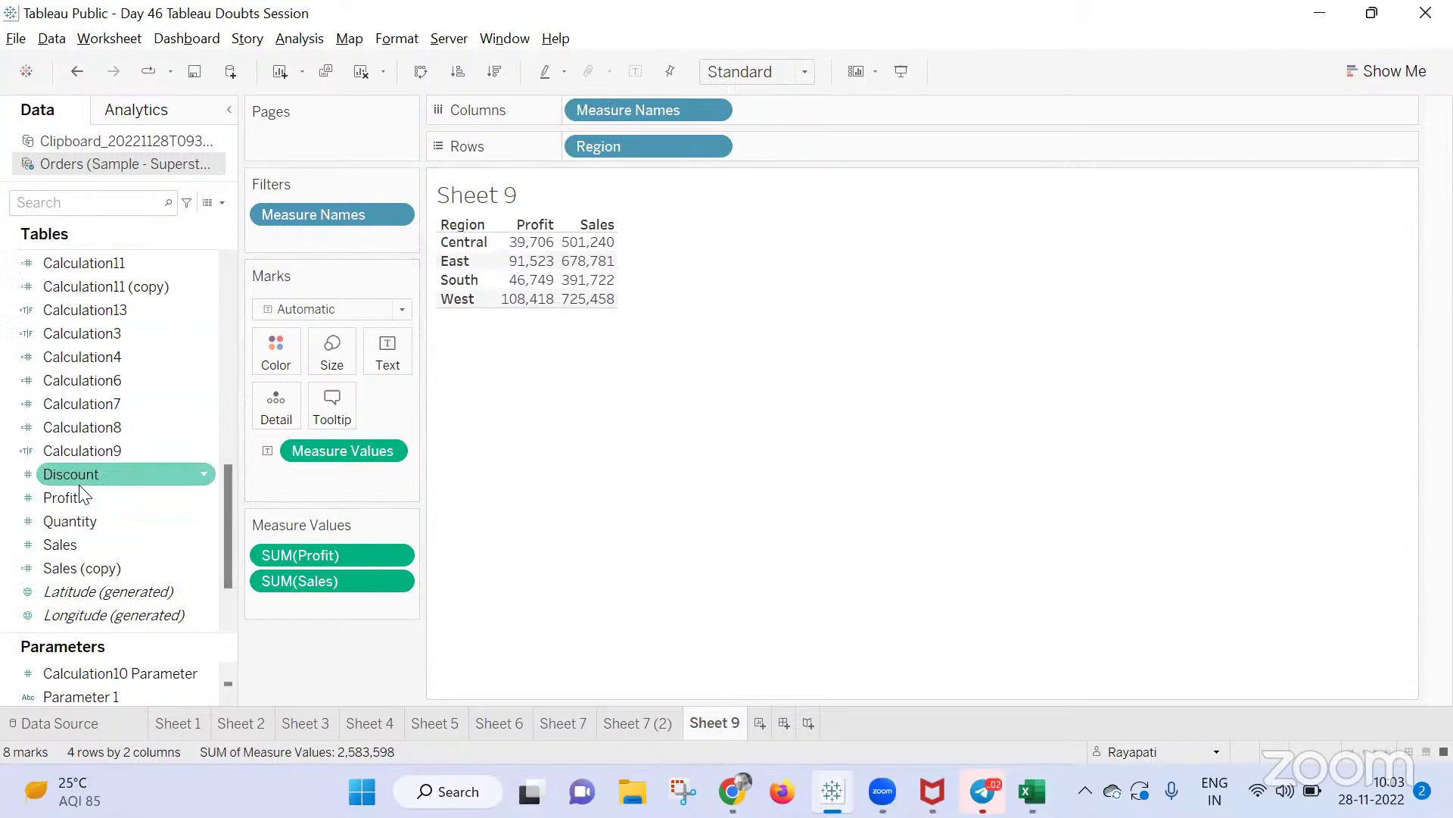
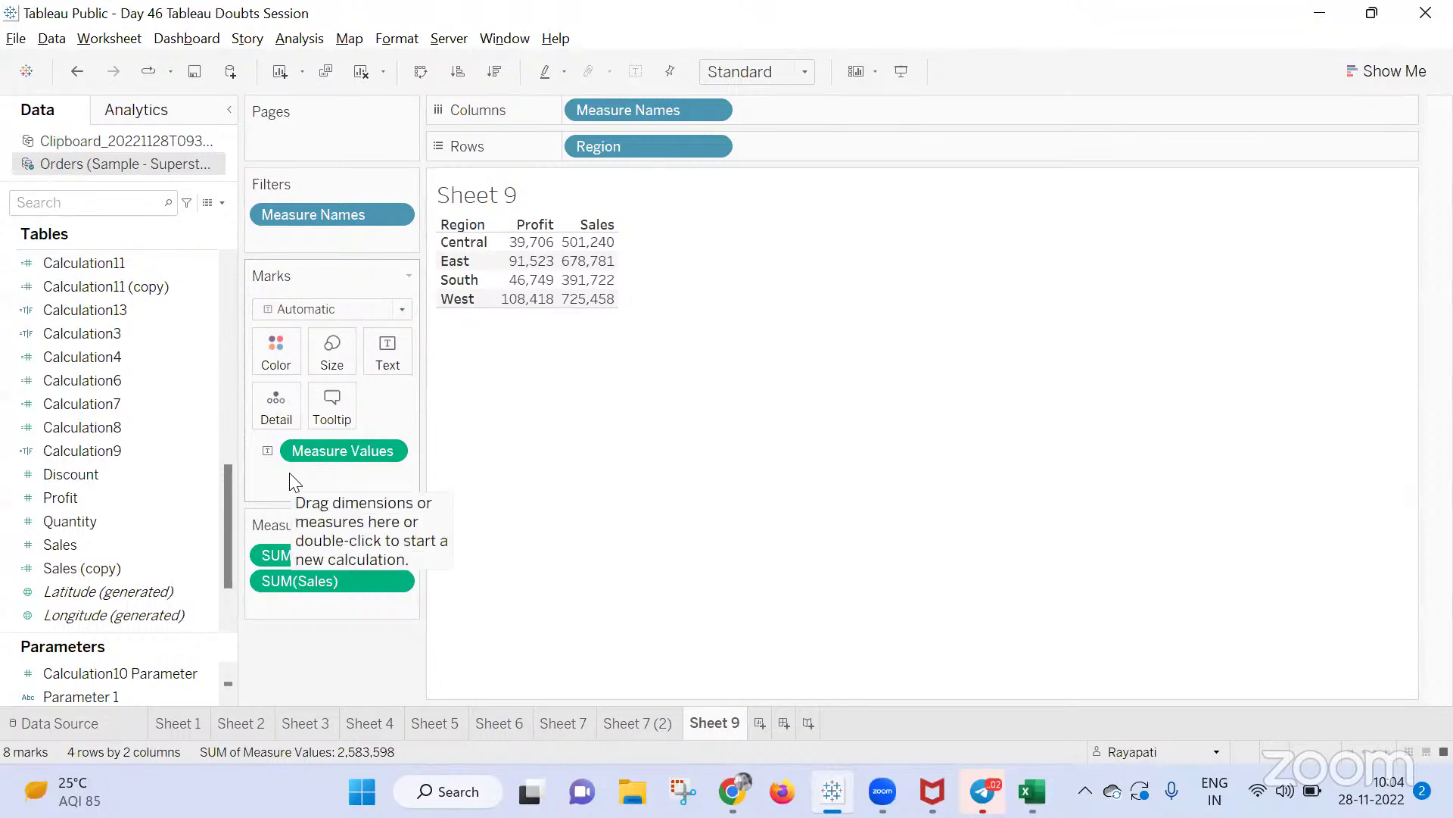
{"action": "mouse_move", "coordinate": [528, 248]}
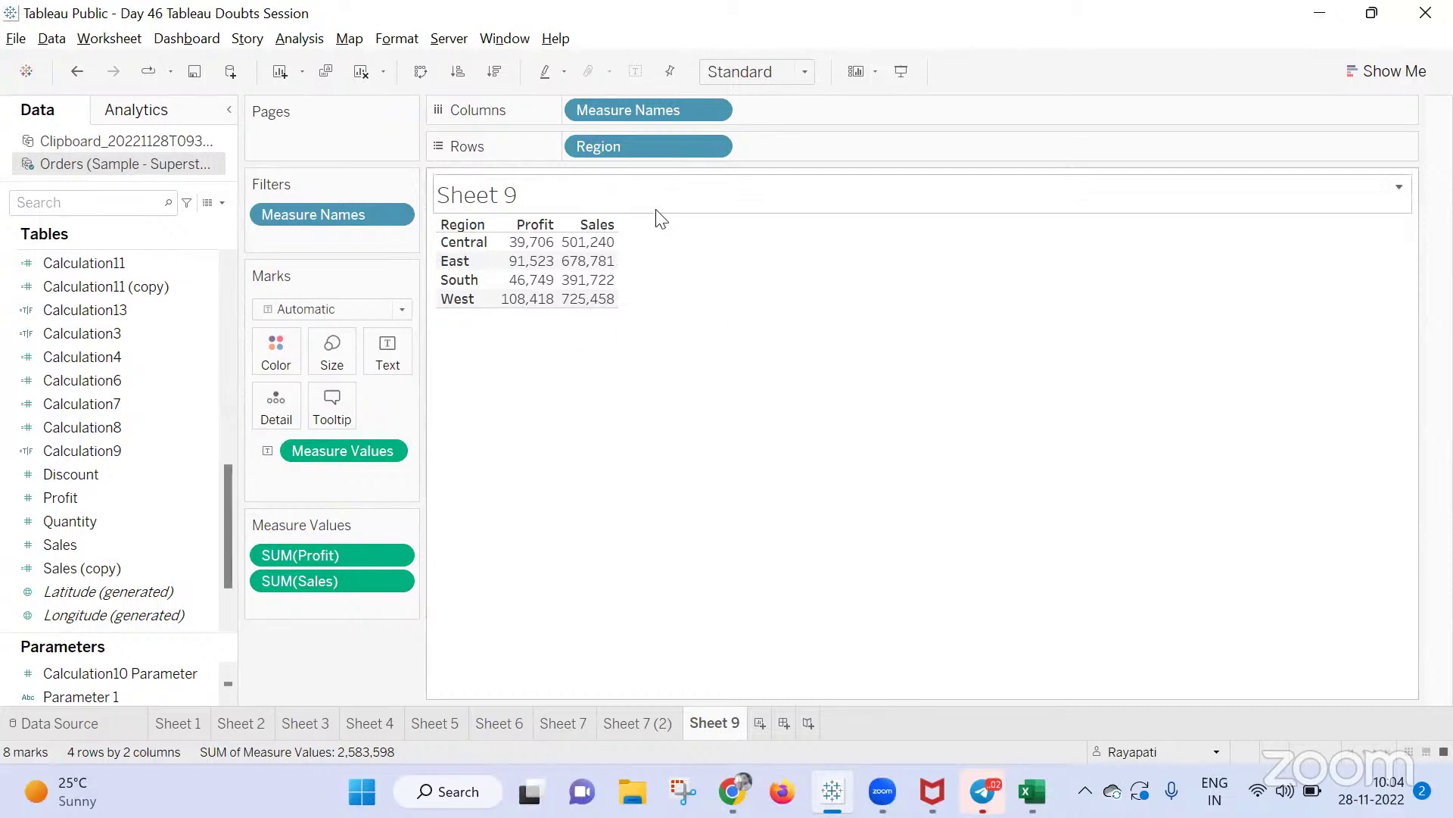
{"action": "mouse_move", "coordinate": [564, 265]}
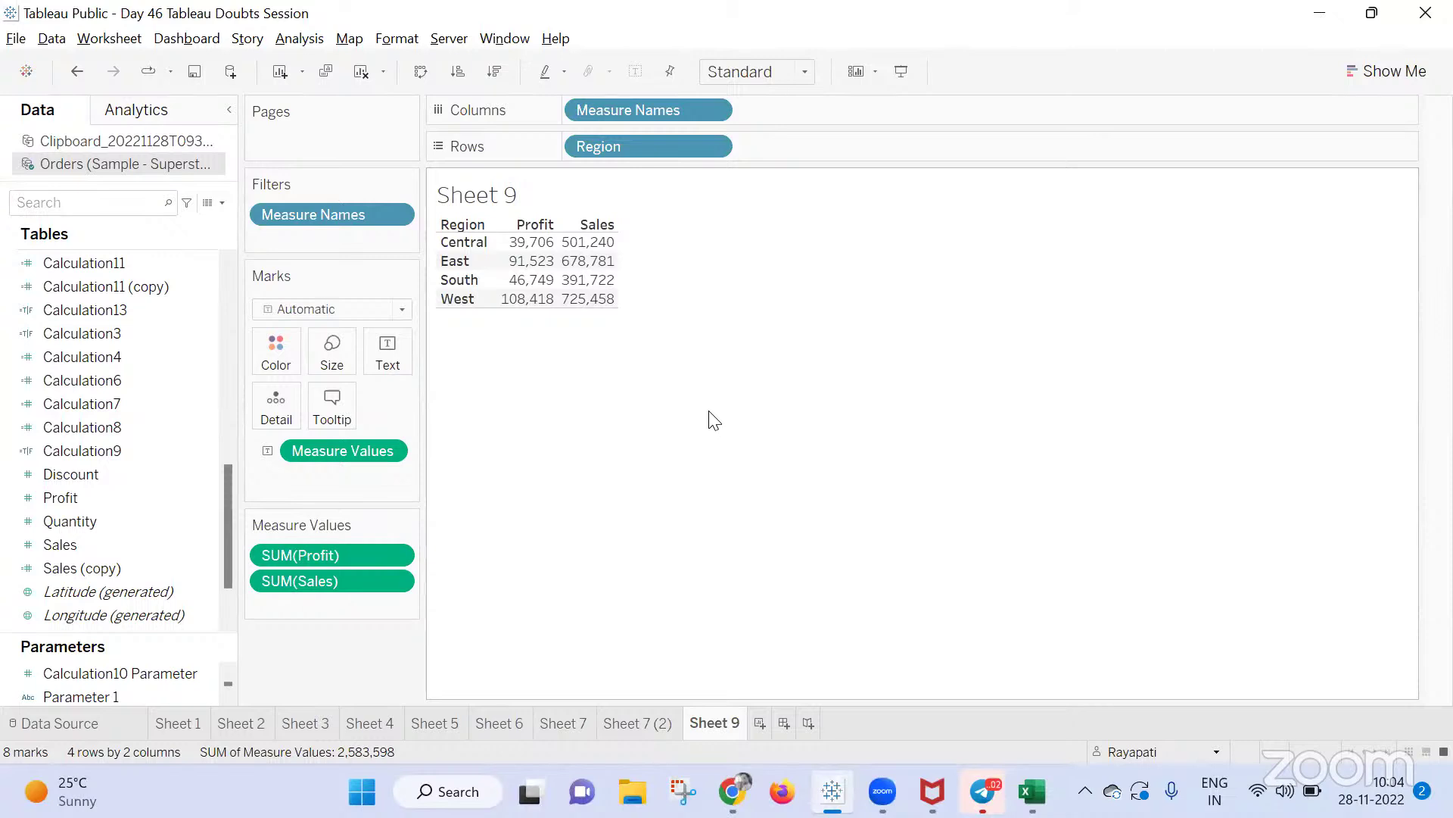
{"action": "left_click_drag", "start_coordinate": [324, 552], "coordinate": [831, 639]}
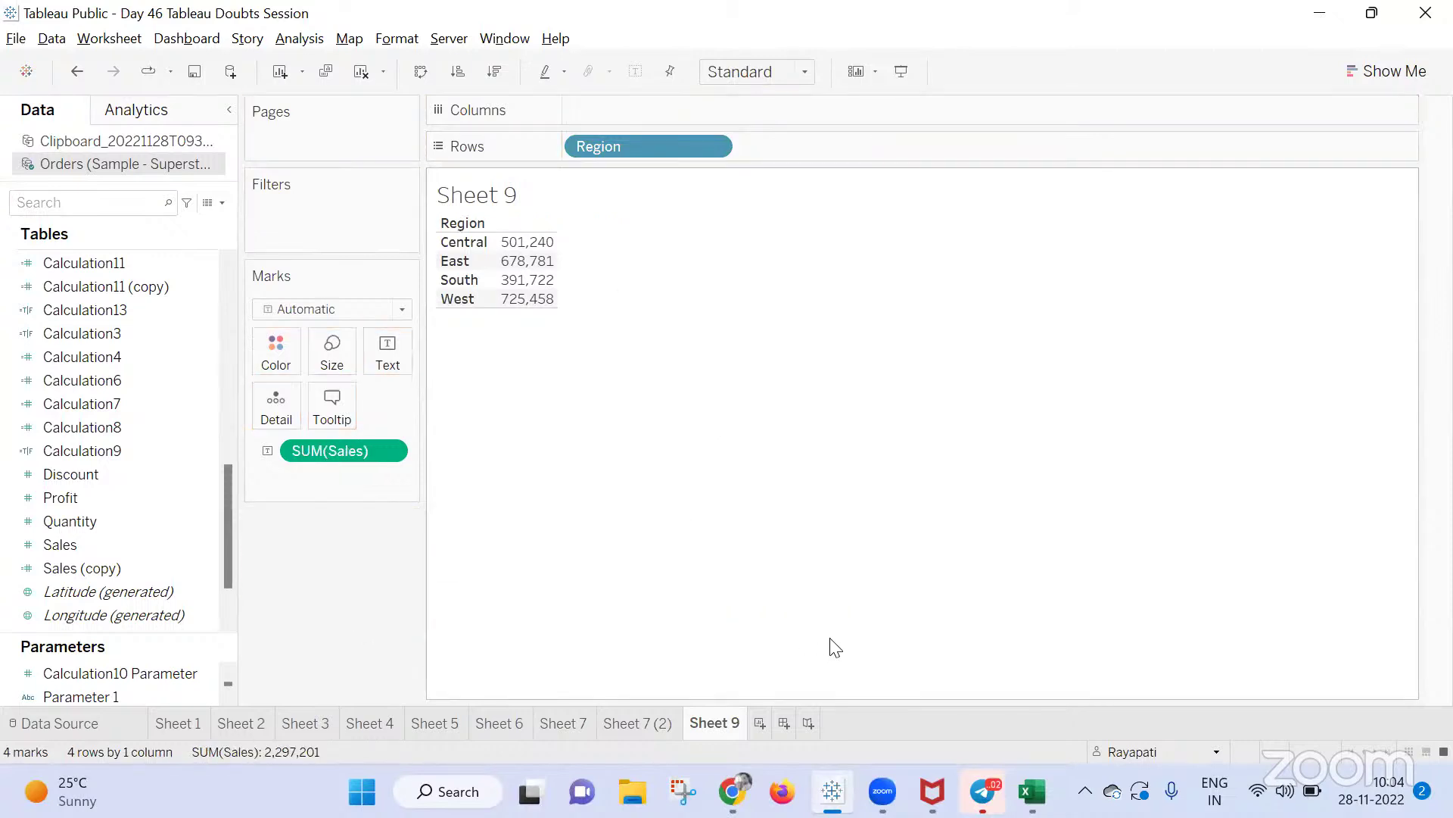
{"action": "left_click", "coordinate": [306, 40]}
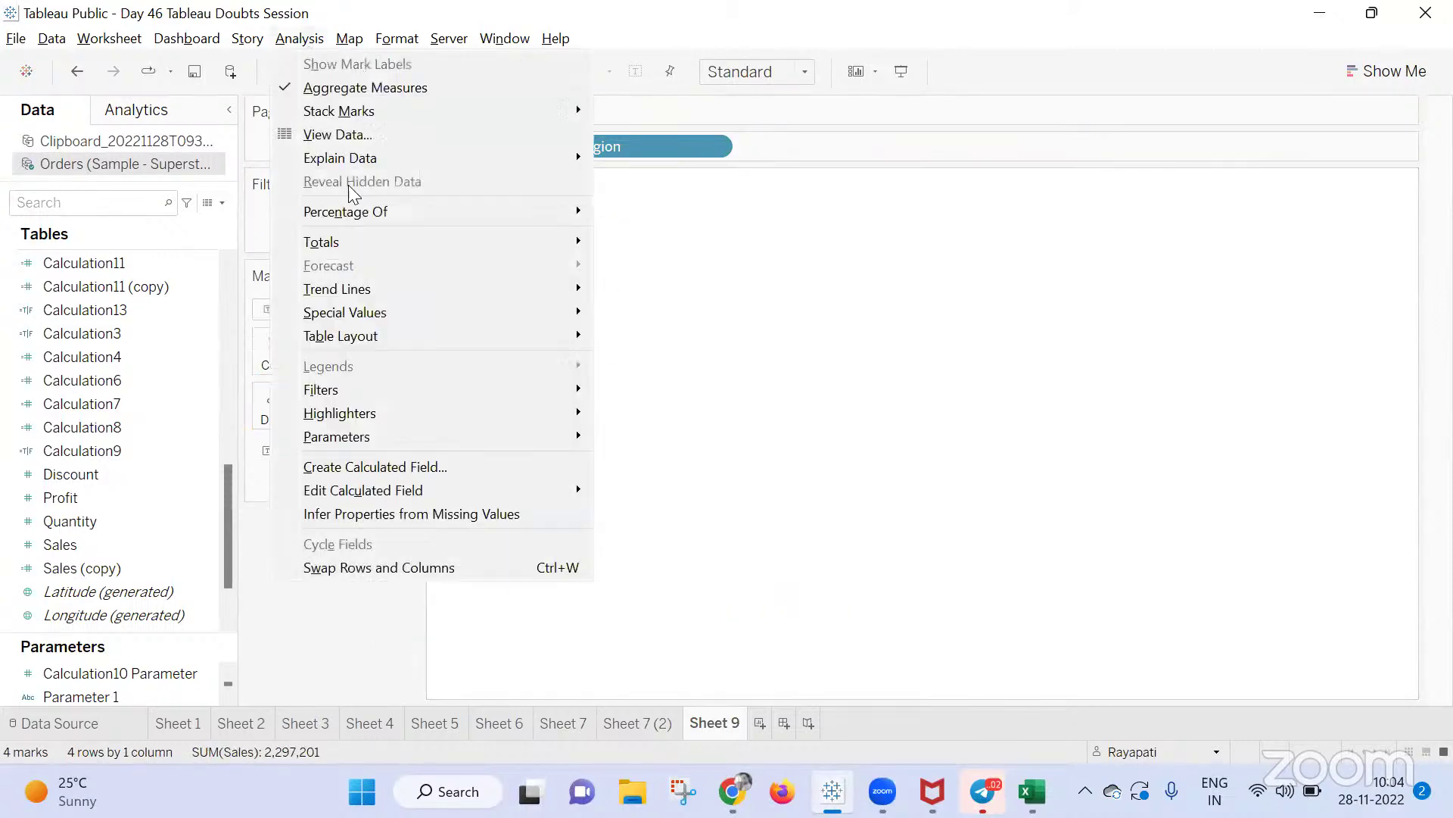
{"action": "left_click", "coordinate": [486, 463]}
{"action": "left_click", "coordinate": [781, 593]}
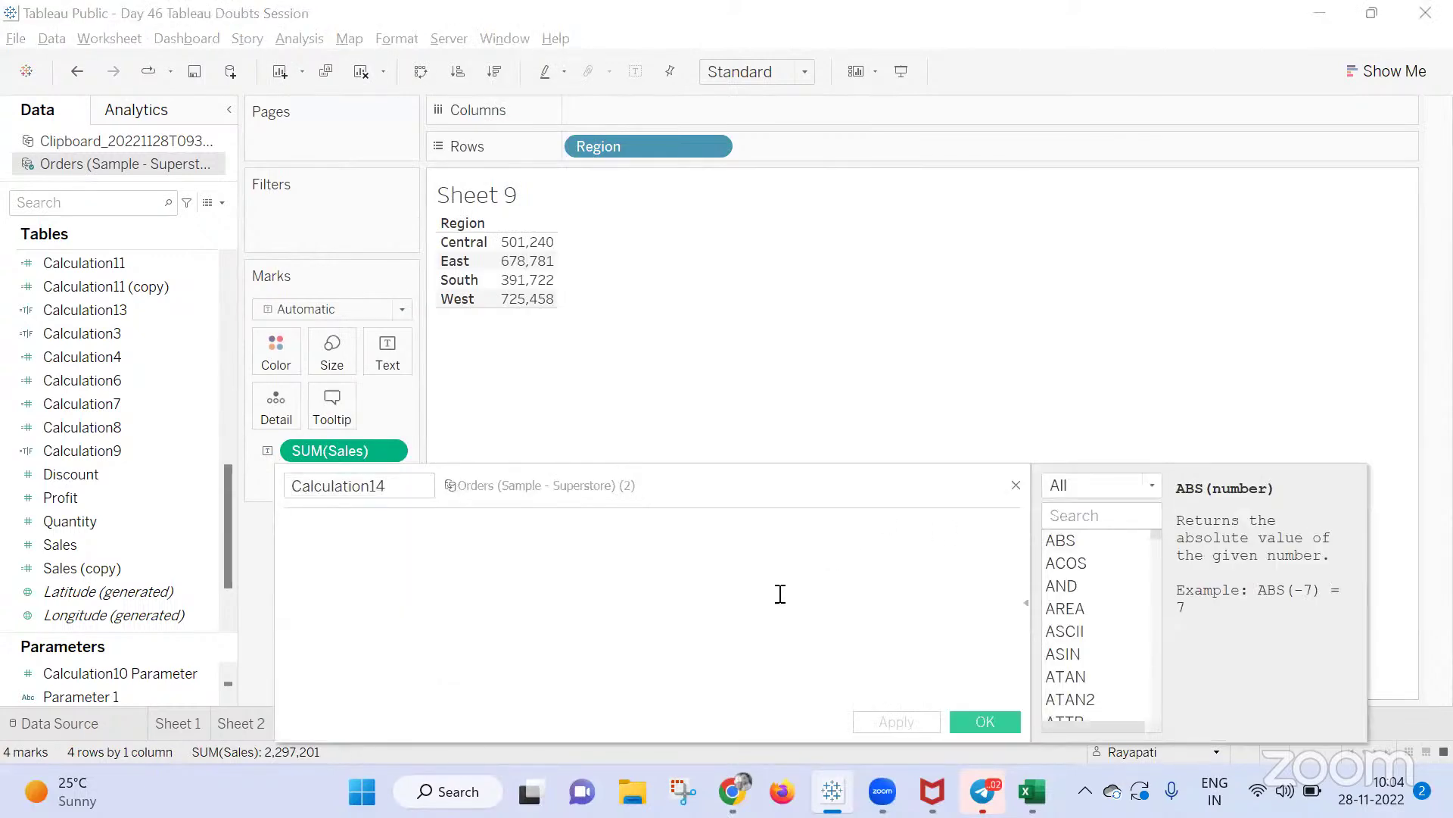
{"action": "left_click", "coordinate": [1020, 477]}
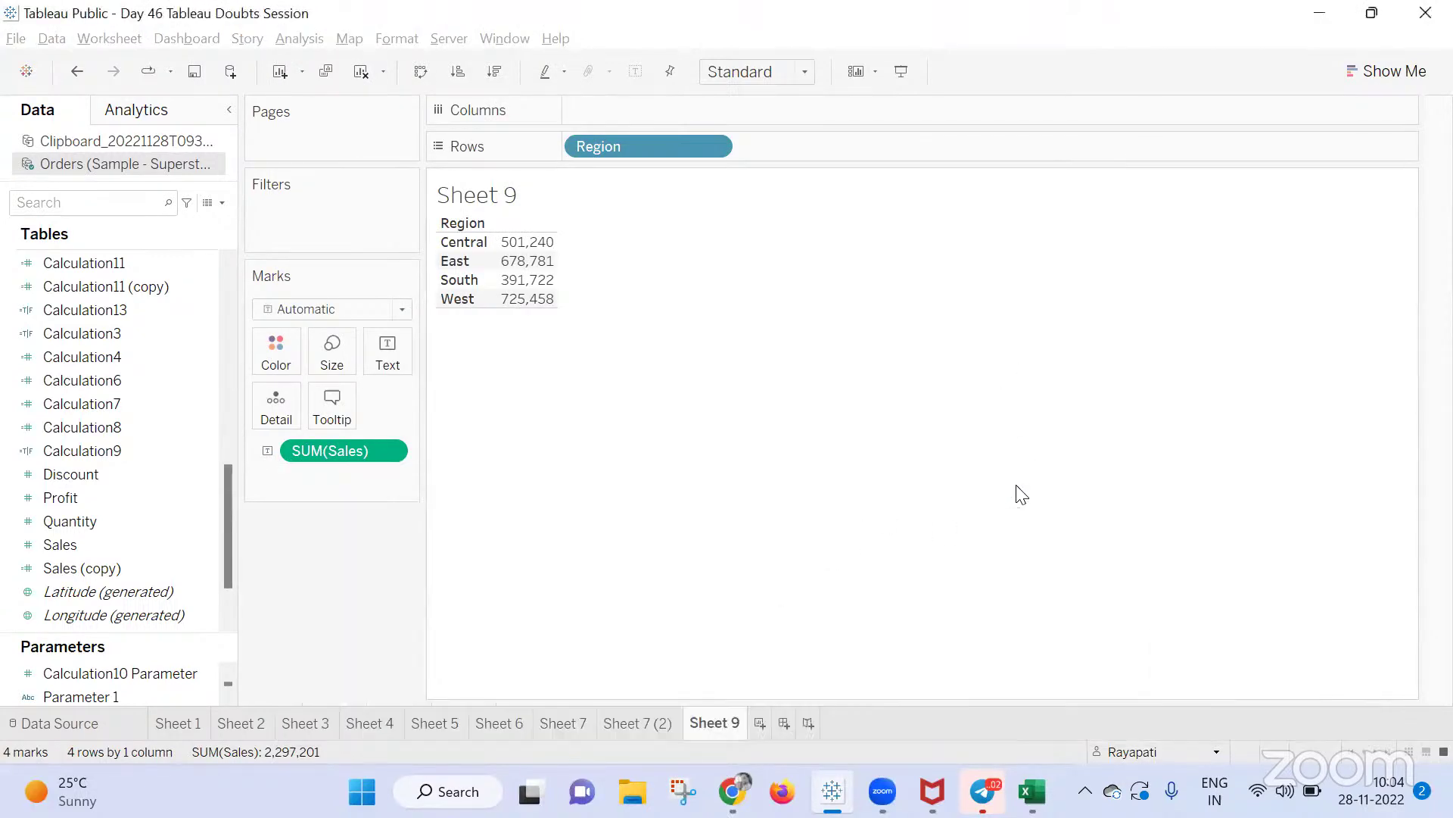
{"action": "key", "text": "ctrl+z"}
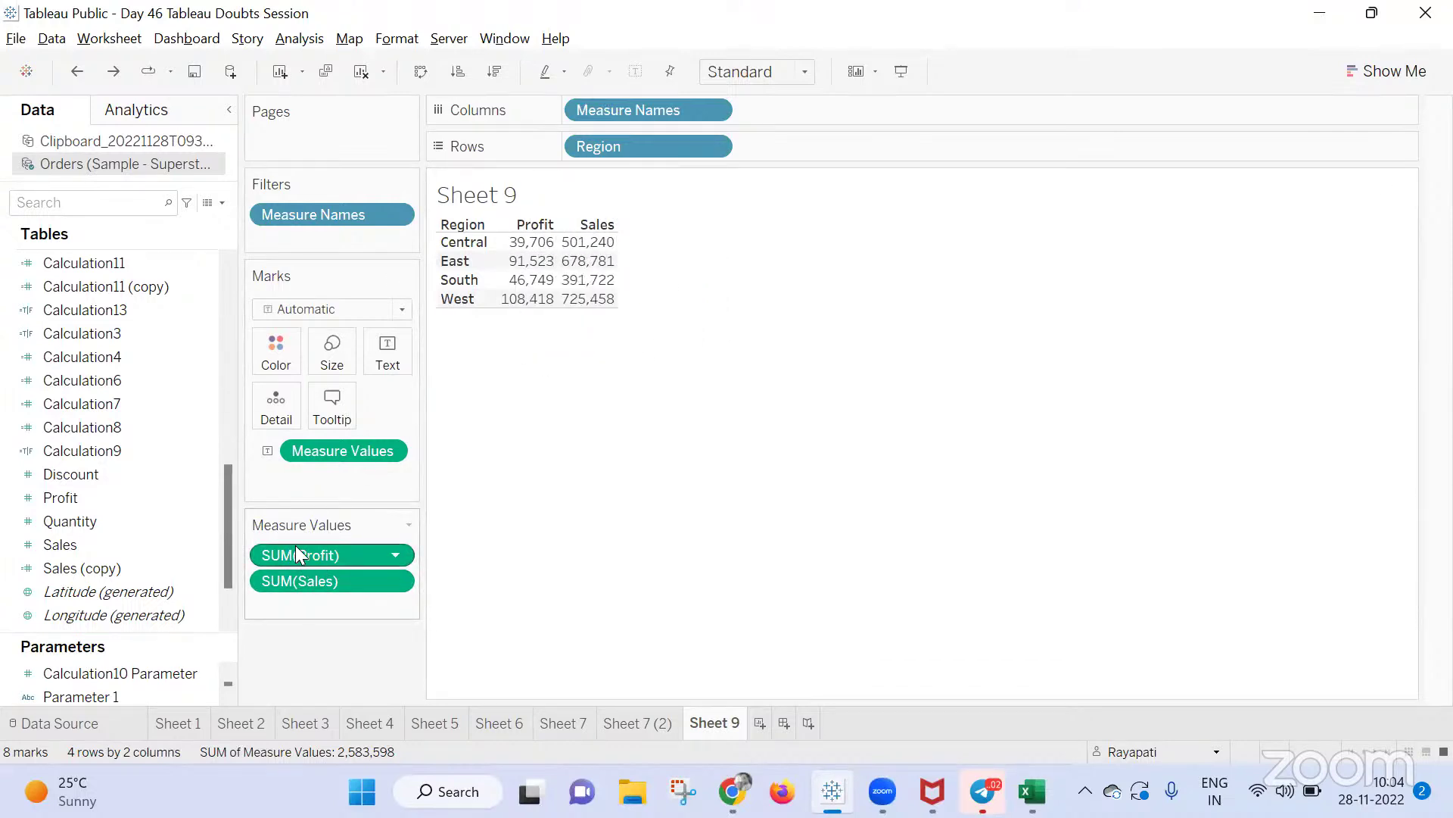
Move Profit and Sales to the rows after Region and make both fields discrete
{"action": "mouse_move", "coordinate": [605, 279]}
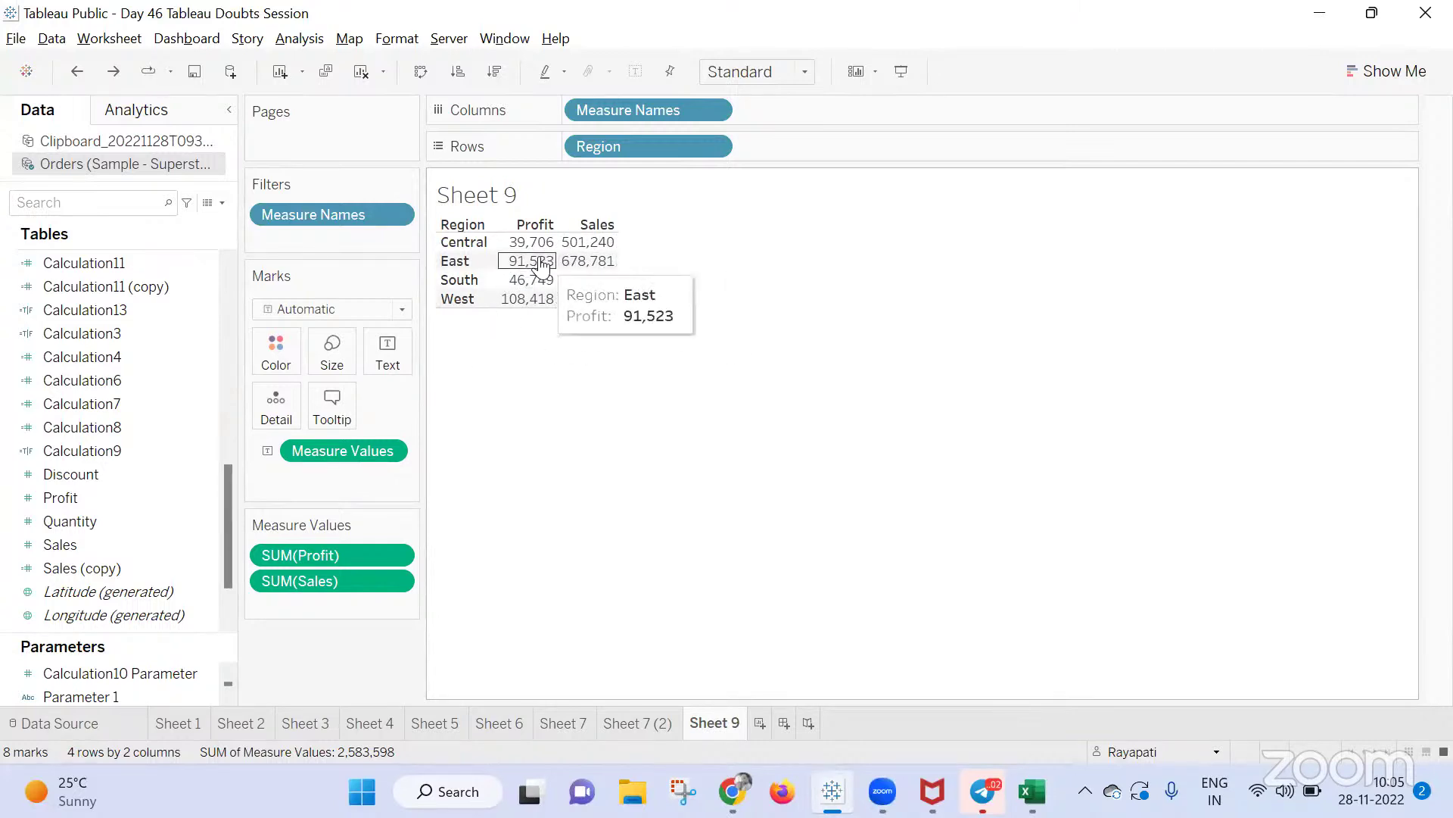
{"action": "left_click_drag", "start_coordinate": [275, 554], "coordinate": [869, 141]}
{"action": "left_click", "coordinate": [875, 144]}
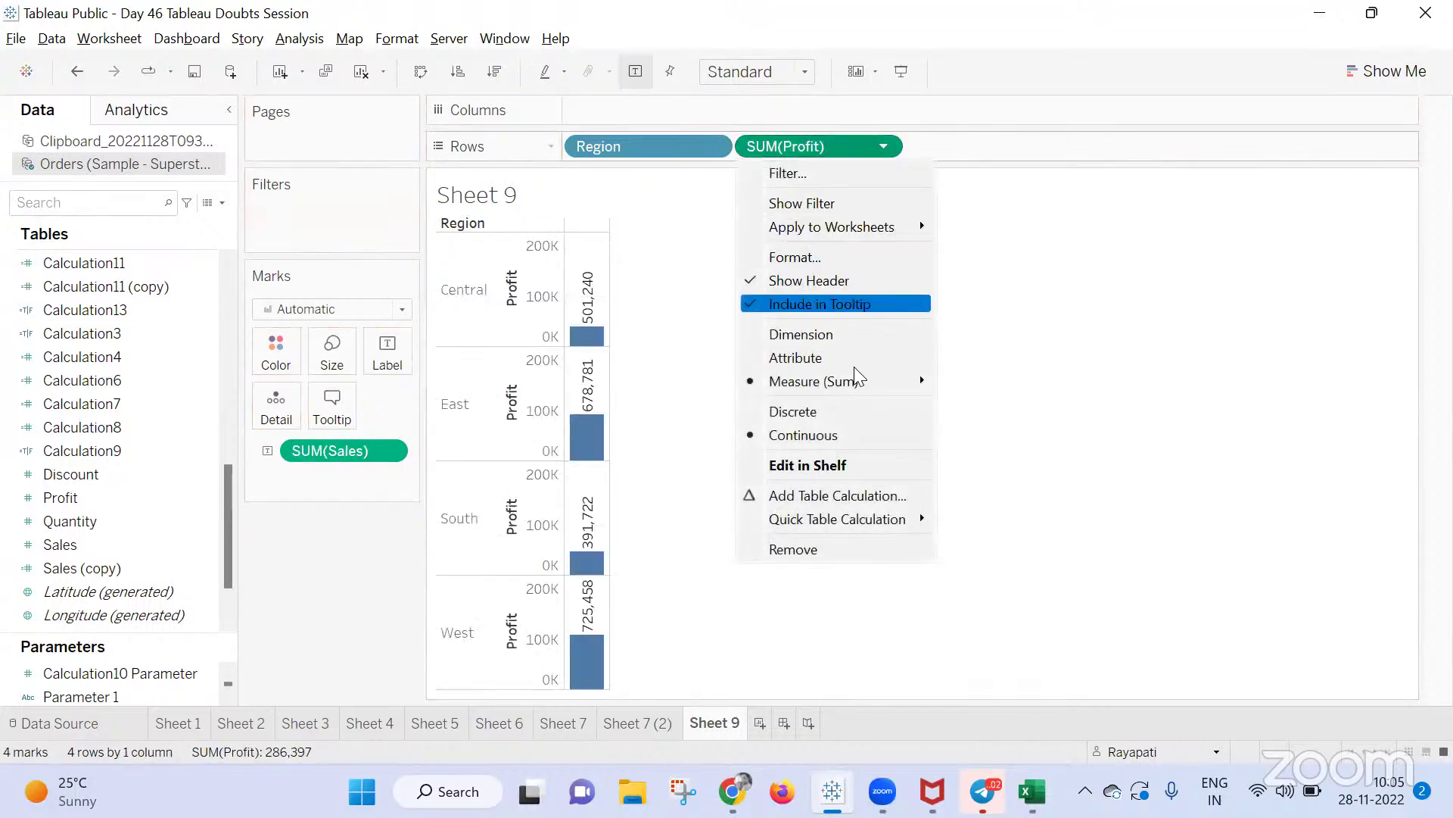
{"action": "left_click", "coordinate": [821, 428]}
{"action": "left_click_drag", "start_coordinate": [317, 454], "coordinate": [1039, 151]}
{"action": "left_click", "coordinate": [1054, 146]}
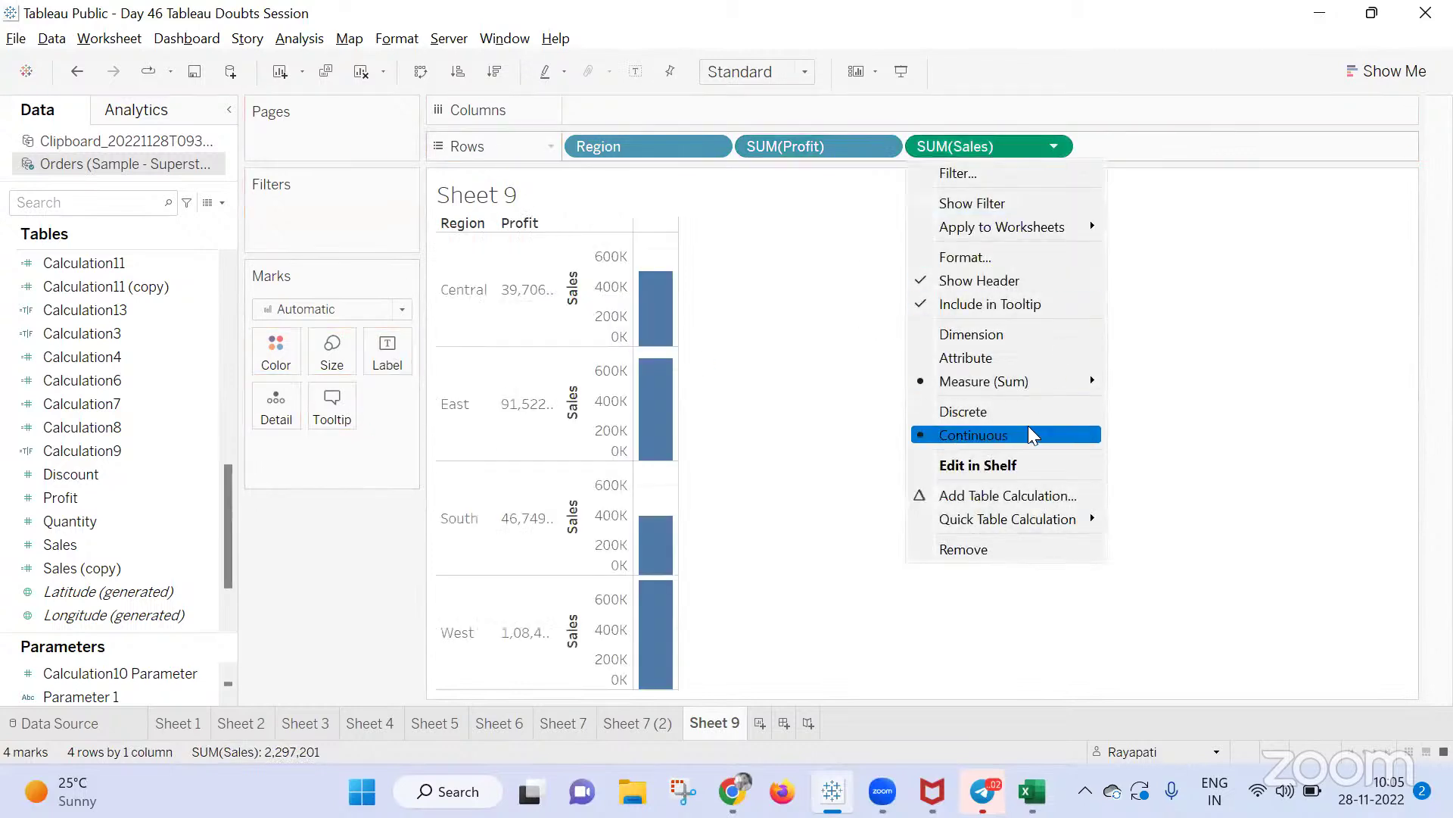
{"action": "left_click", "coordinate": [1018, 409]}
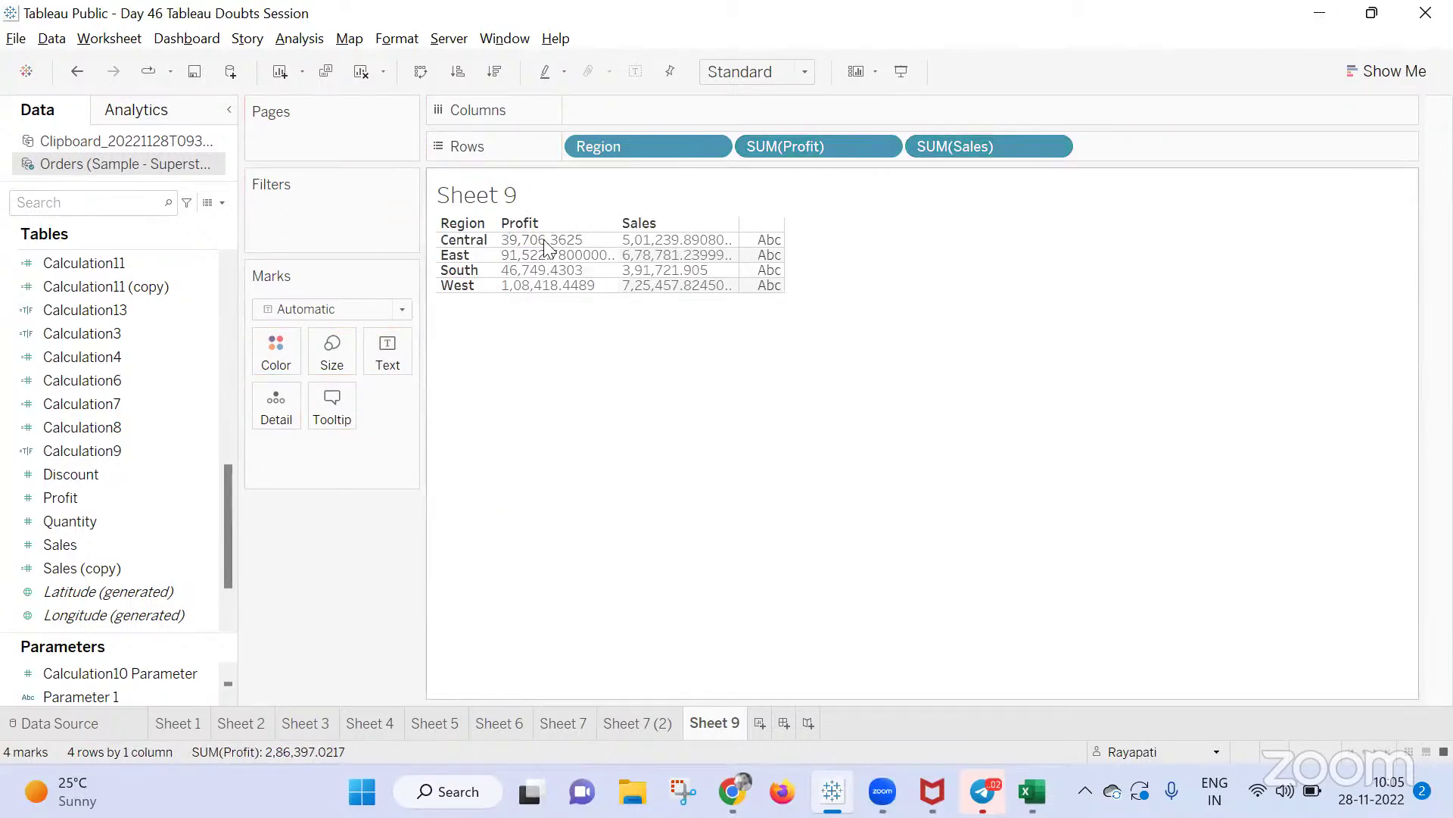
Create a calculated field whose formula starts with the condition If SUM([Sales]) >= 10000
{"action": "left_click", "coordinate": [299, 39]}
{"action": "left_click", "coordinate": [397, 466]}
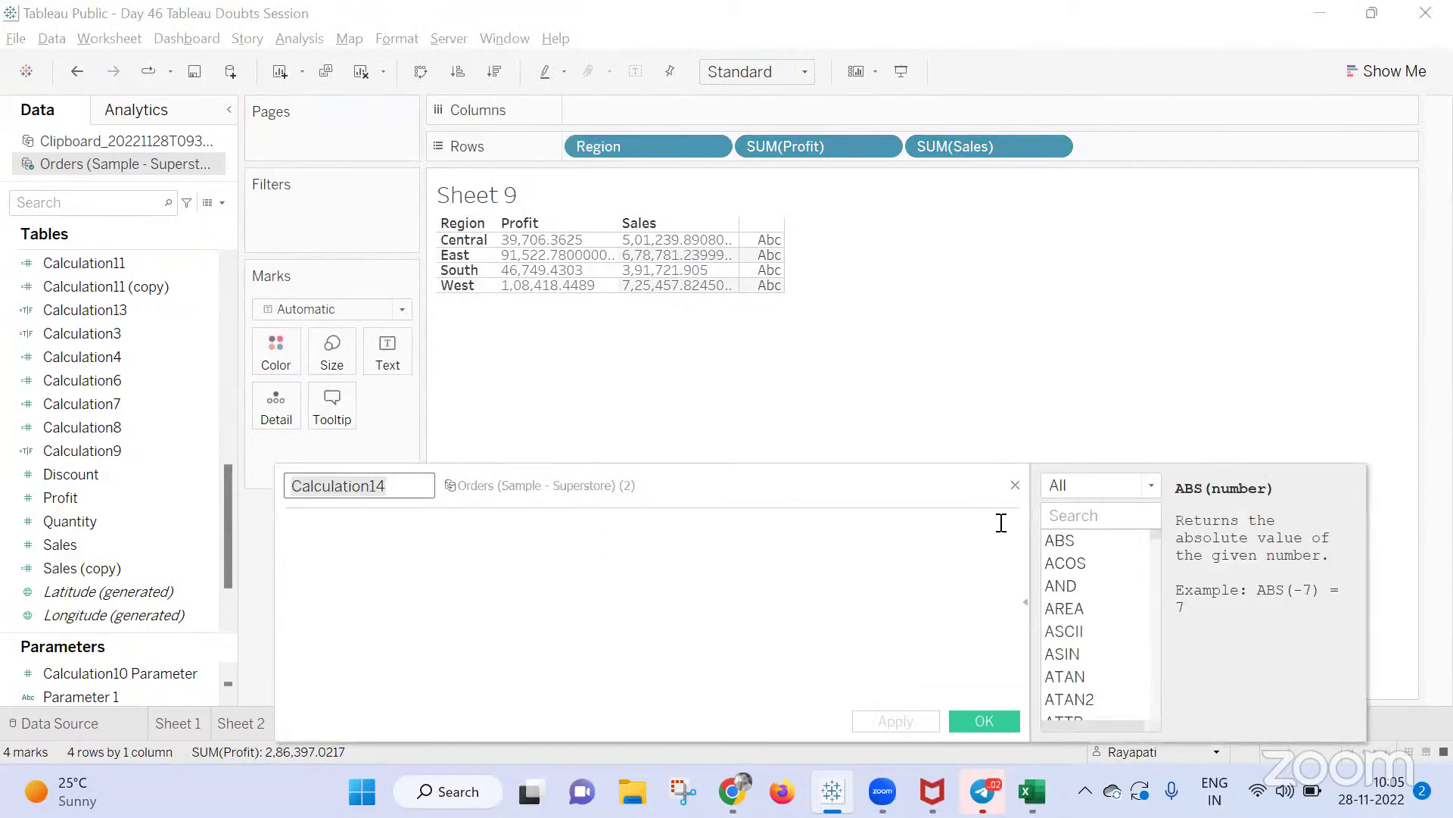
{"action": "left_click", "coordinate": [803, 567]}
{"action": "type", "text": "If "}
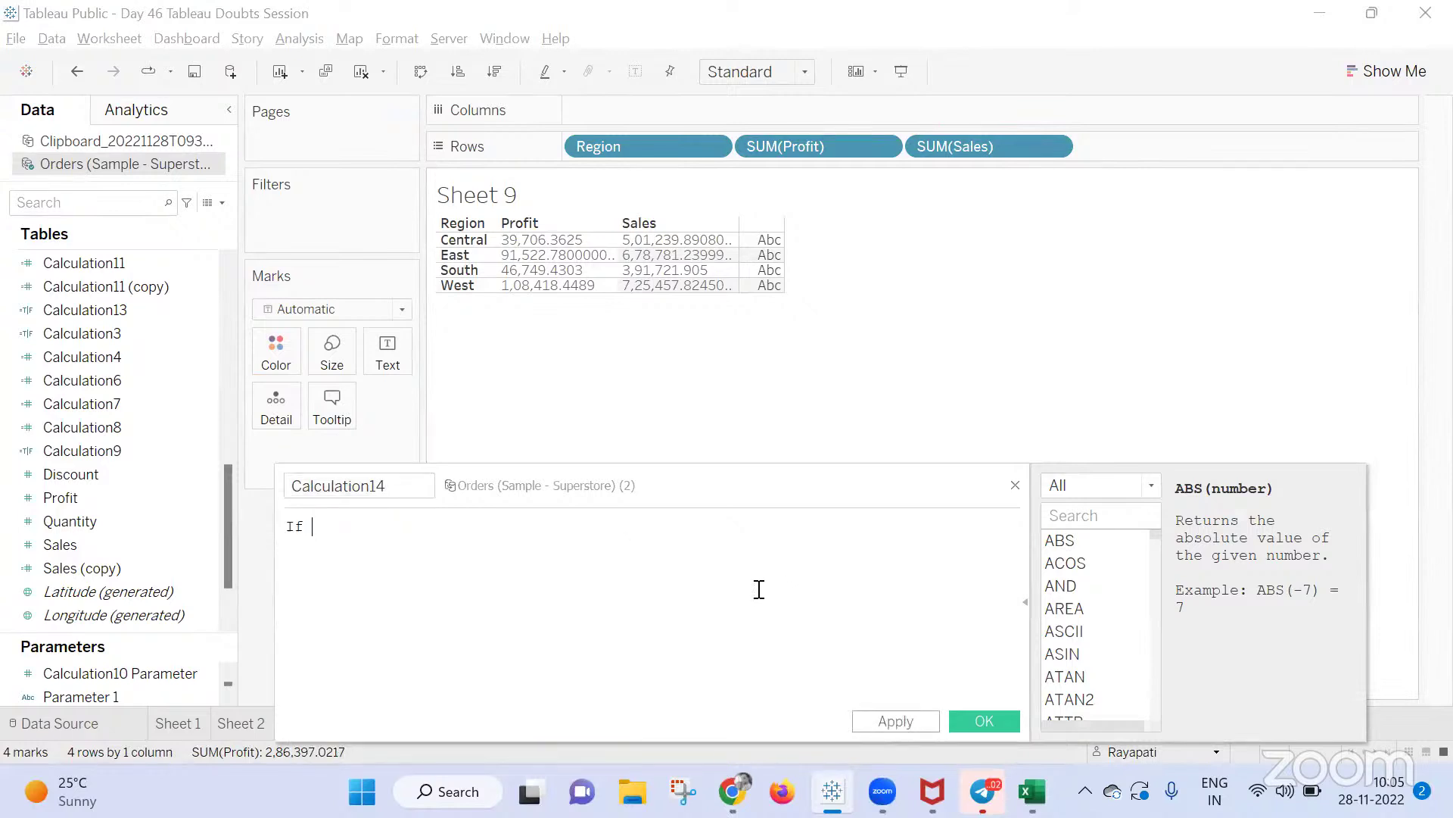
{"action": "type", "text": "SUM([Sales]) "}
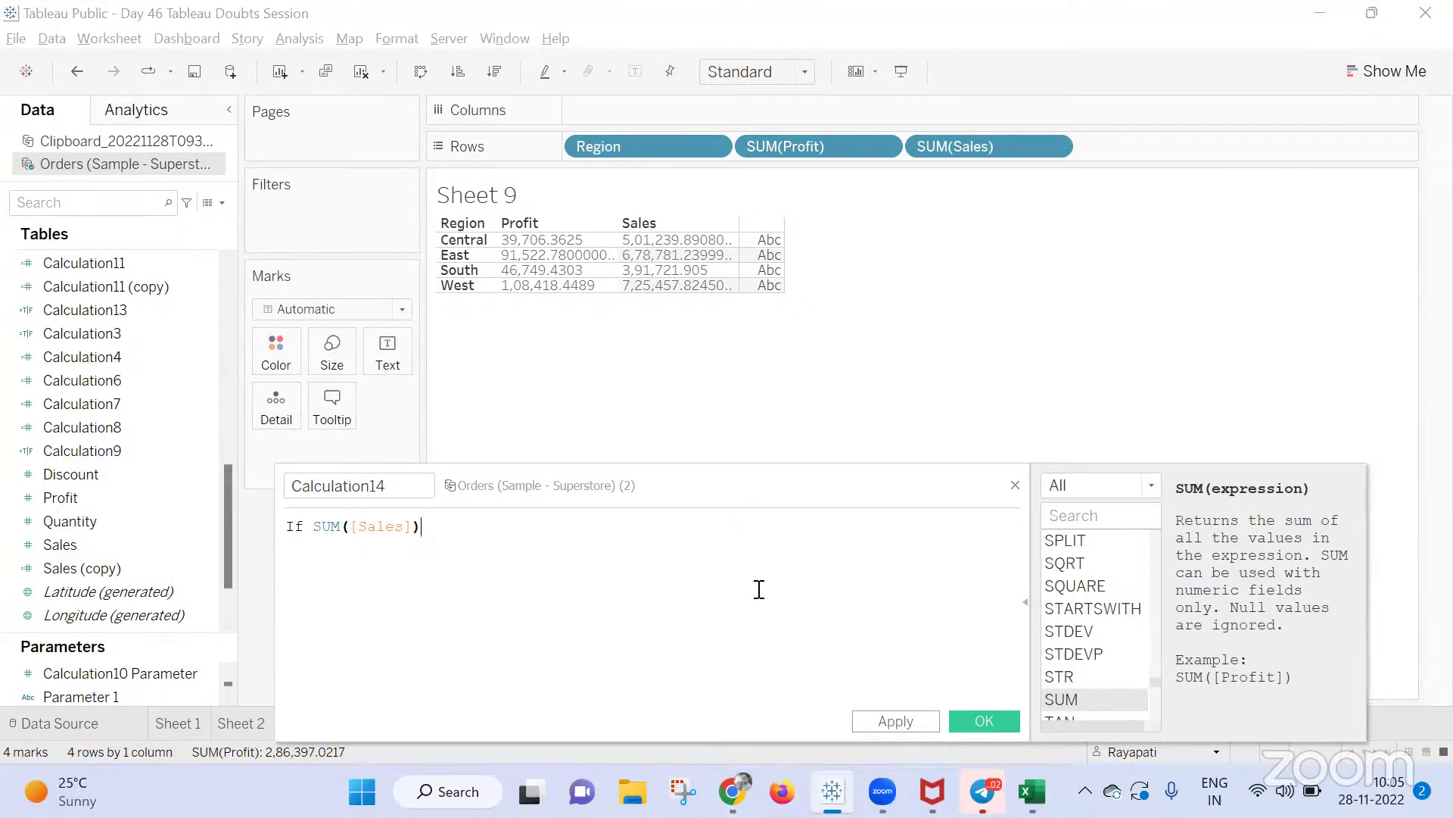
{"action": "type", "text": ">= 100000"}
{"action": "key", "text": "BackSpace"}
{"action": "key", "text": "BackSpace"}
Complete the condition's first branch with Then SUM([Sales])/1000 and start a new formula line
{"action": "type", "text": "Then"}
{"action": "key", "text": "BackSpace"}
{"action": "key", "text": "BackSpace"}
{"action": "type", "text": "en"}
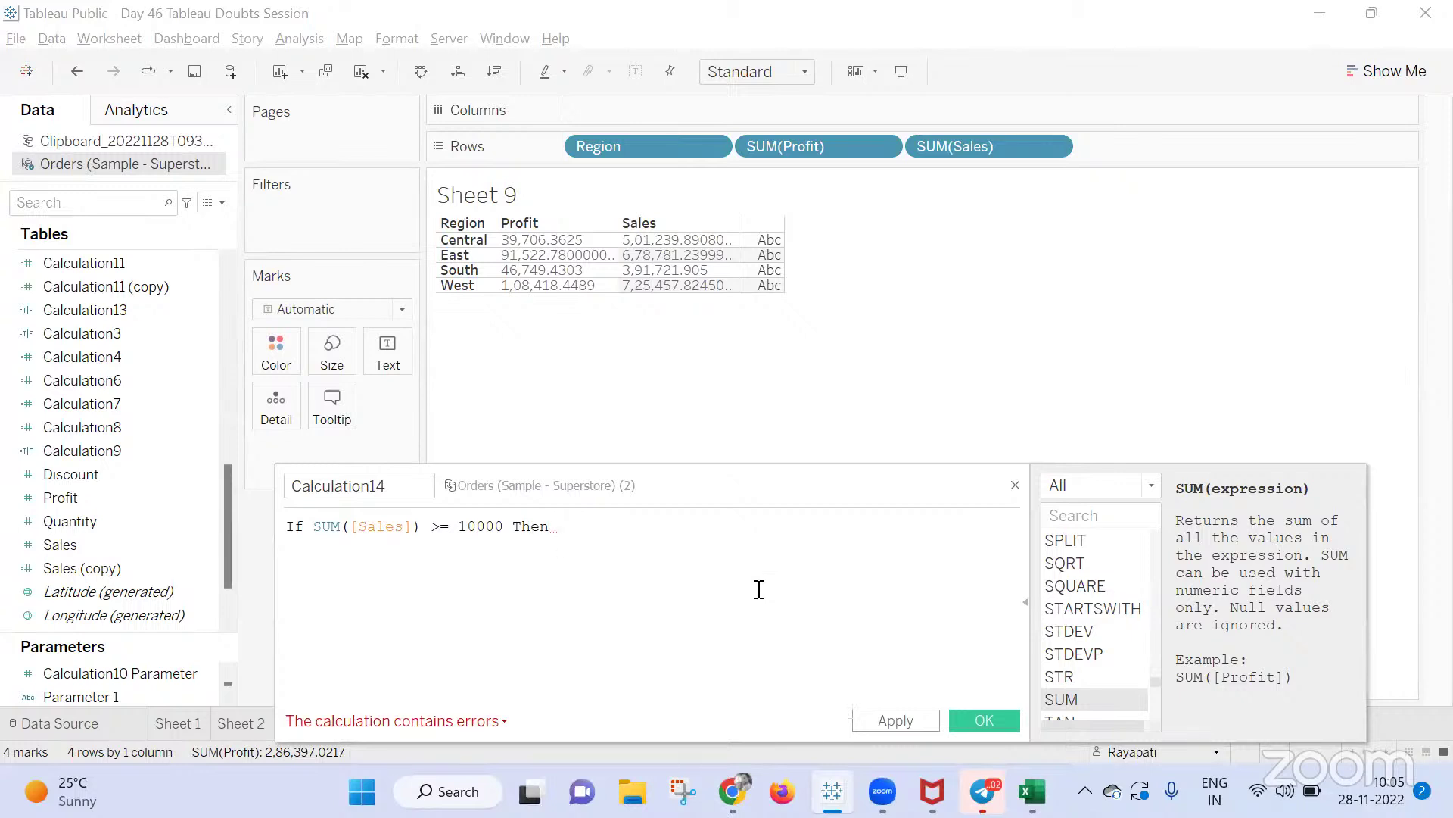
{"action": "type", "text": " SUM([Sales])/10000"}
{"action": "key", "text": "BackSpace"}
{"action": "key", "text": "Return"}
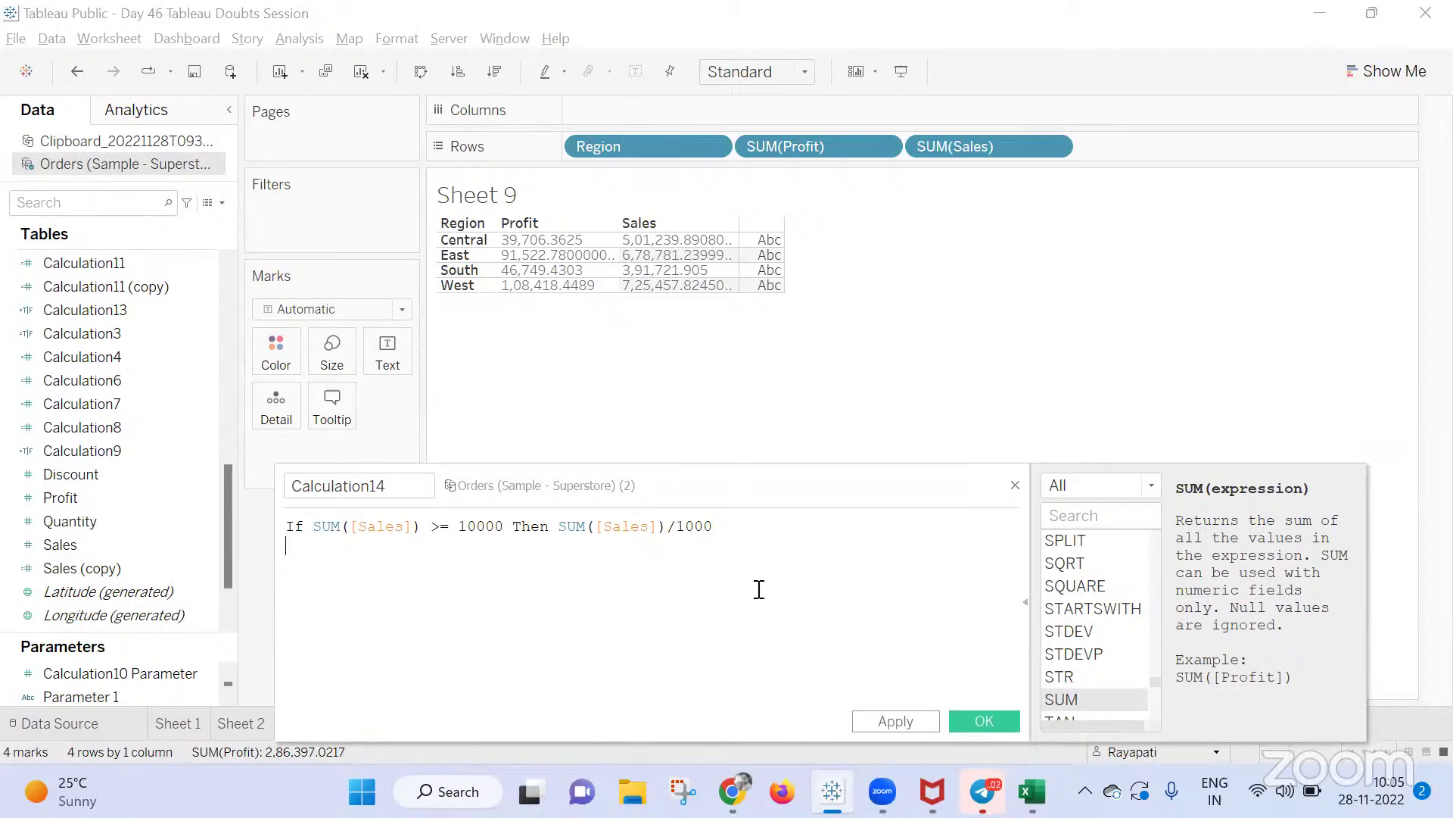
Add the fallback line Else SUM([Sales]) and close the formula with End
{"action": "type", "text": "Esle"}
{"action": "key", "text": "BackSpace"}
{"action": "key", "text": "BackSpace"}
{"action": "key", "text": "BackSpace"}
{"action": "key", "text": "BackSpace"}
{"action": "type", "text": "lse "}
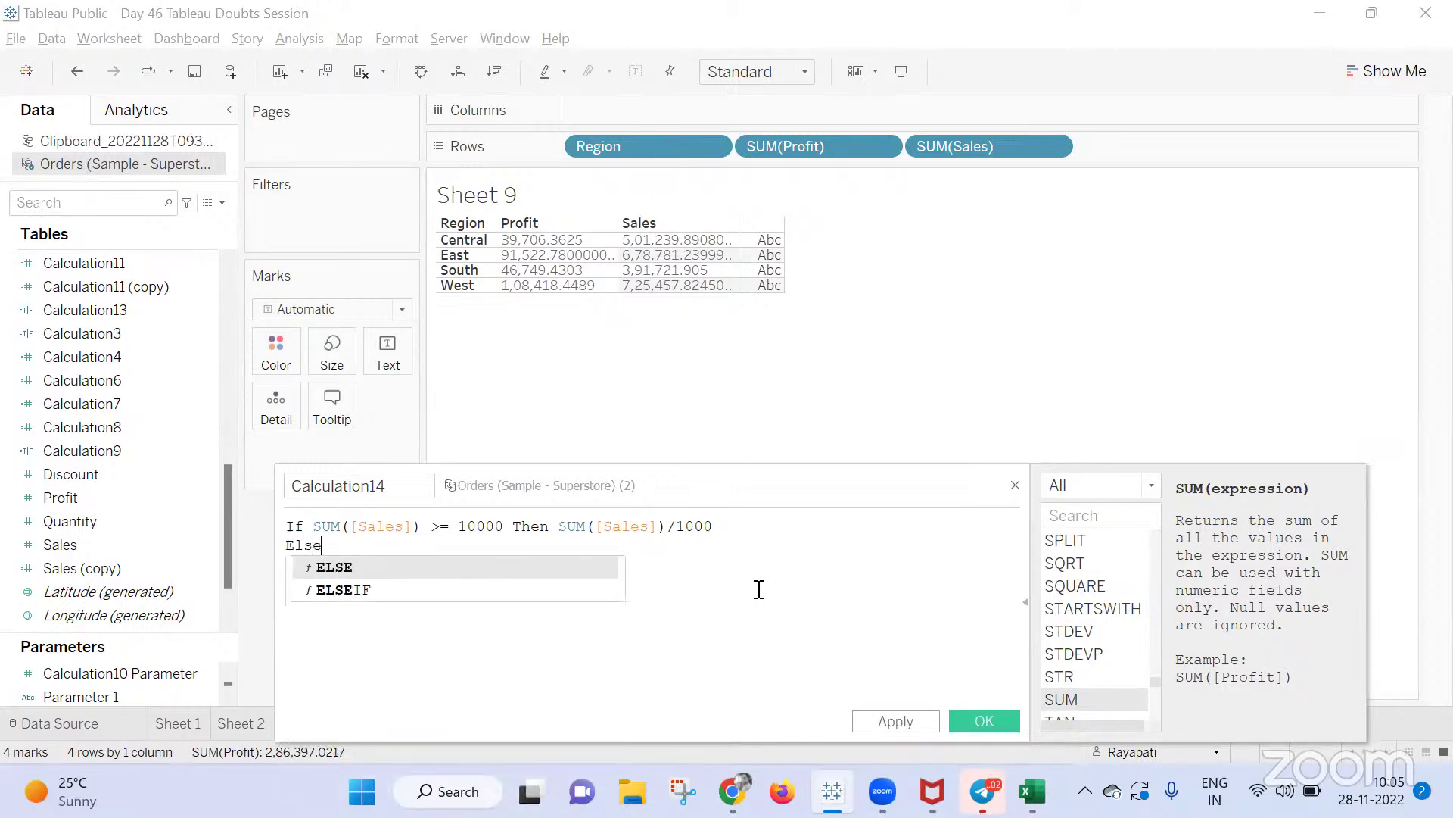
{"action": "type", "text": "SUM([Sales]) "}
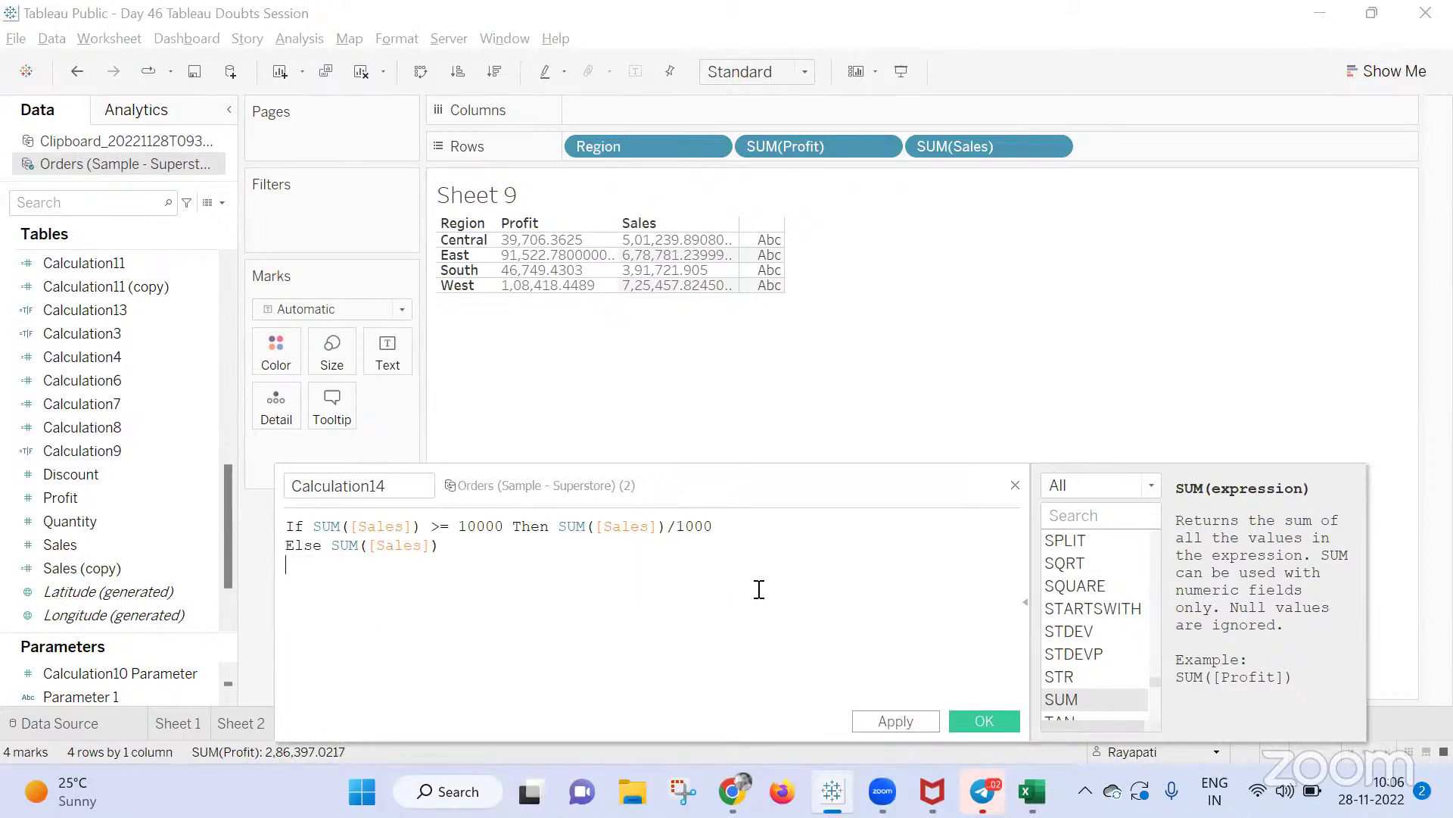
{"action": "type", "text": "End"}
{"action": "left_click", "coordinate": [760, 588]}
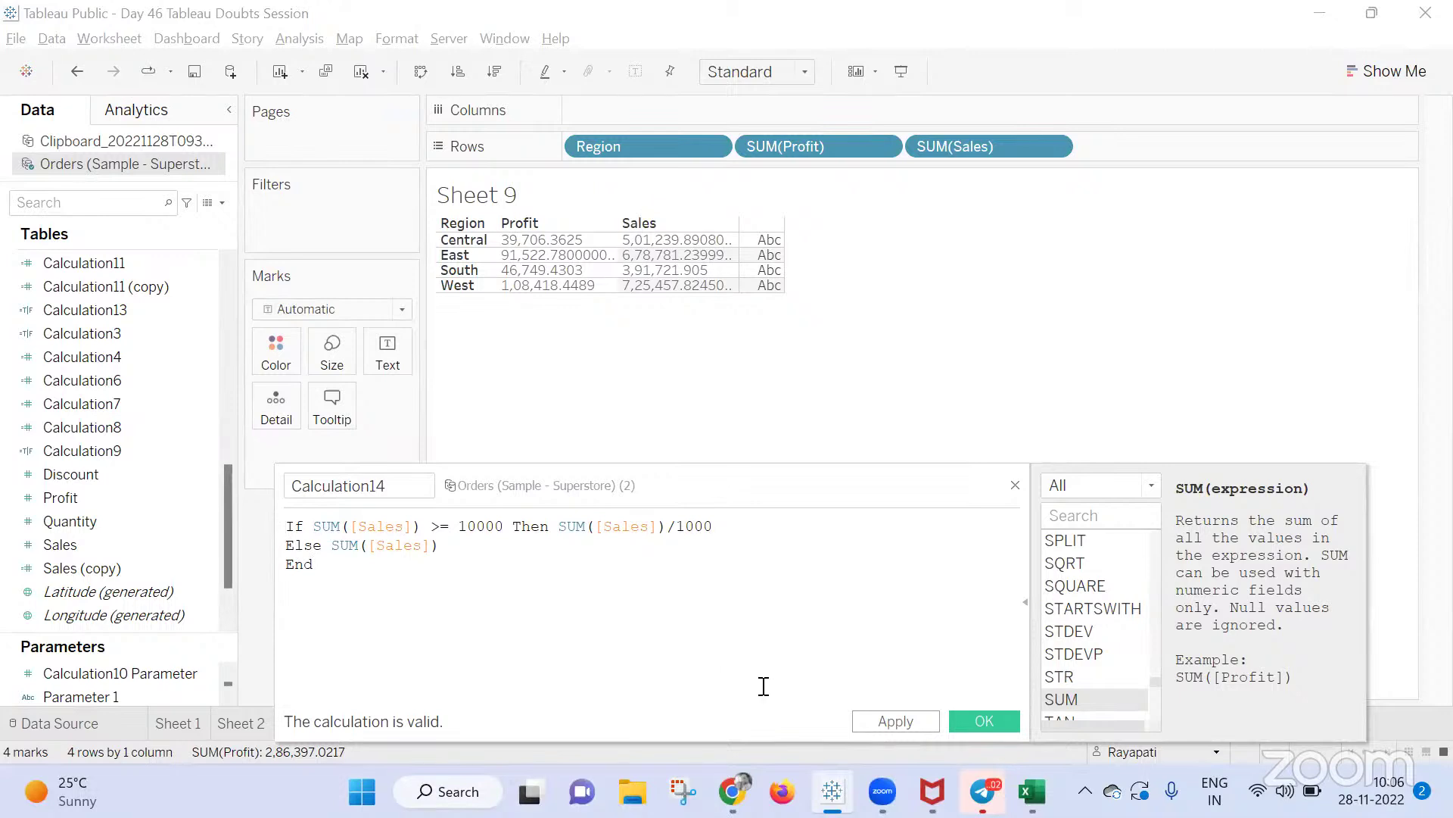
Wrap the whole If expression in Str() and append a + operator after it
{"action": "type", "text": "Str("}
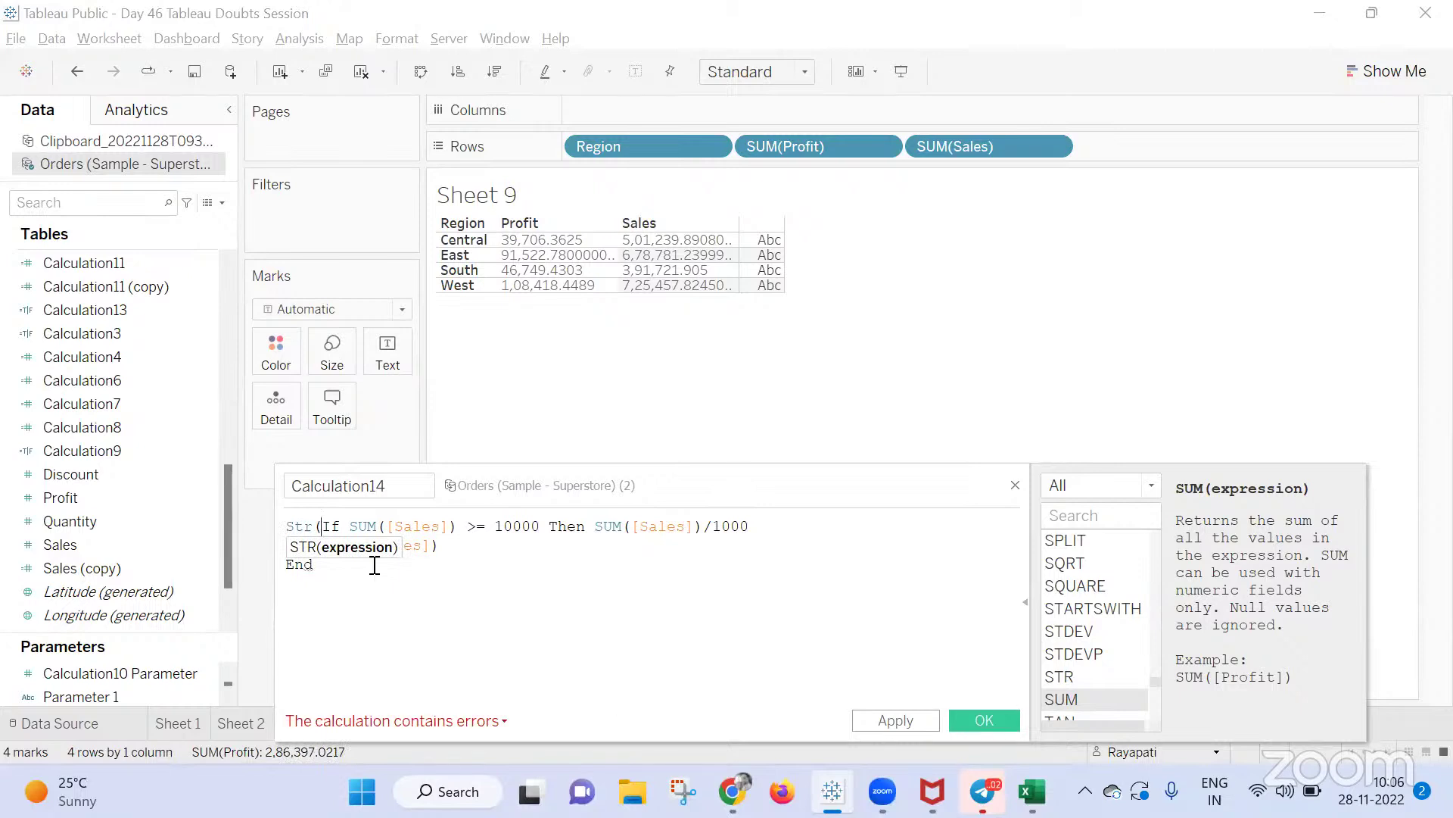
{"action": "left_click", "coordinate": [374, 563]}
{"action": "type", "text": ")+"}
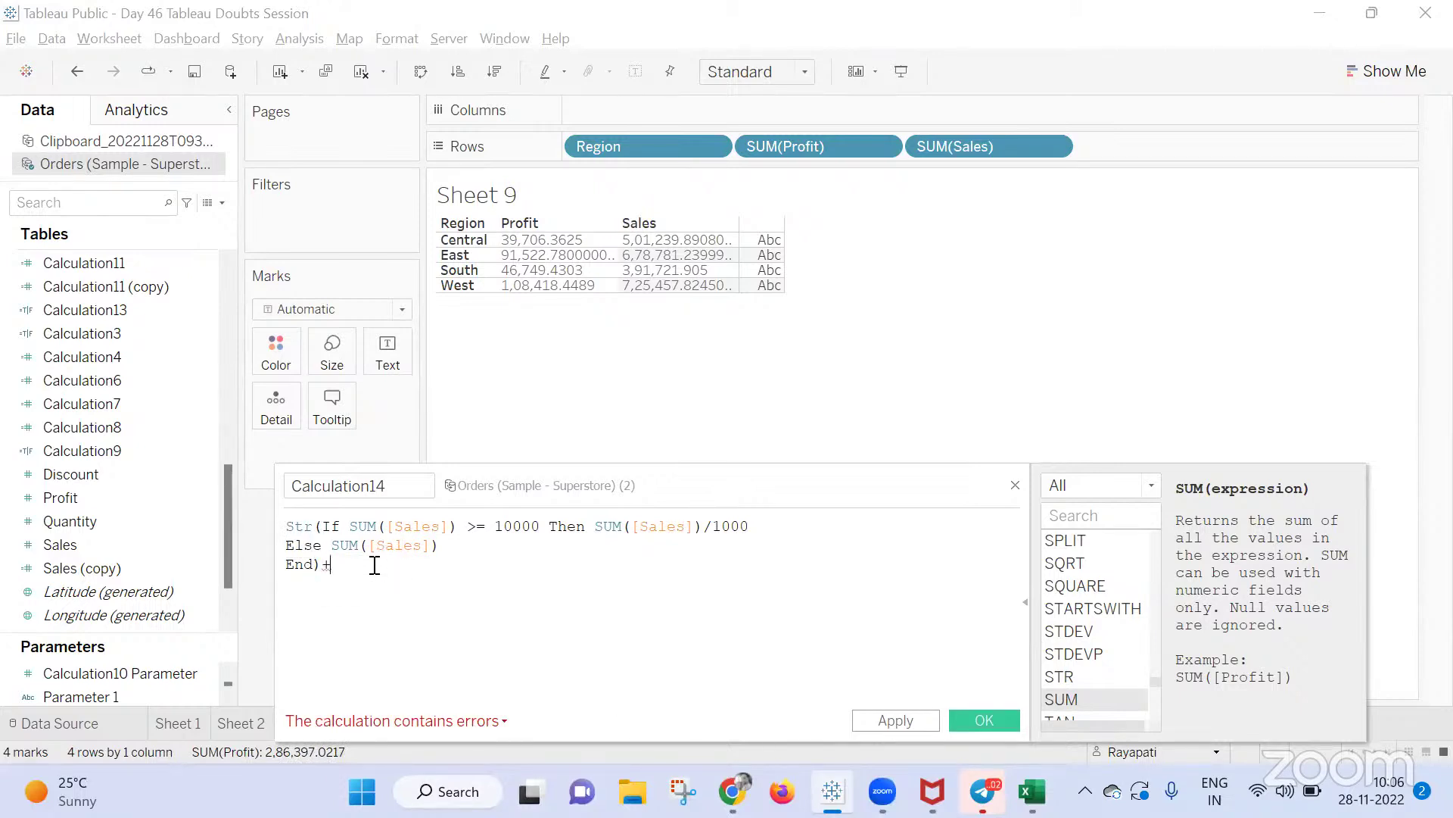
Copy the If...End block and paste it inside a second Str( after the + operator
{"action": "left_click_drag", "start_coordinate": [324, 526], "coordinate": [313, 573]}
{"action": "key", "text": "ctrl+c"}
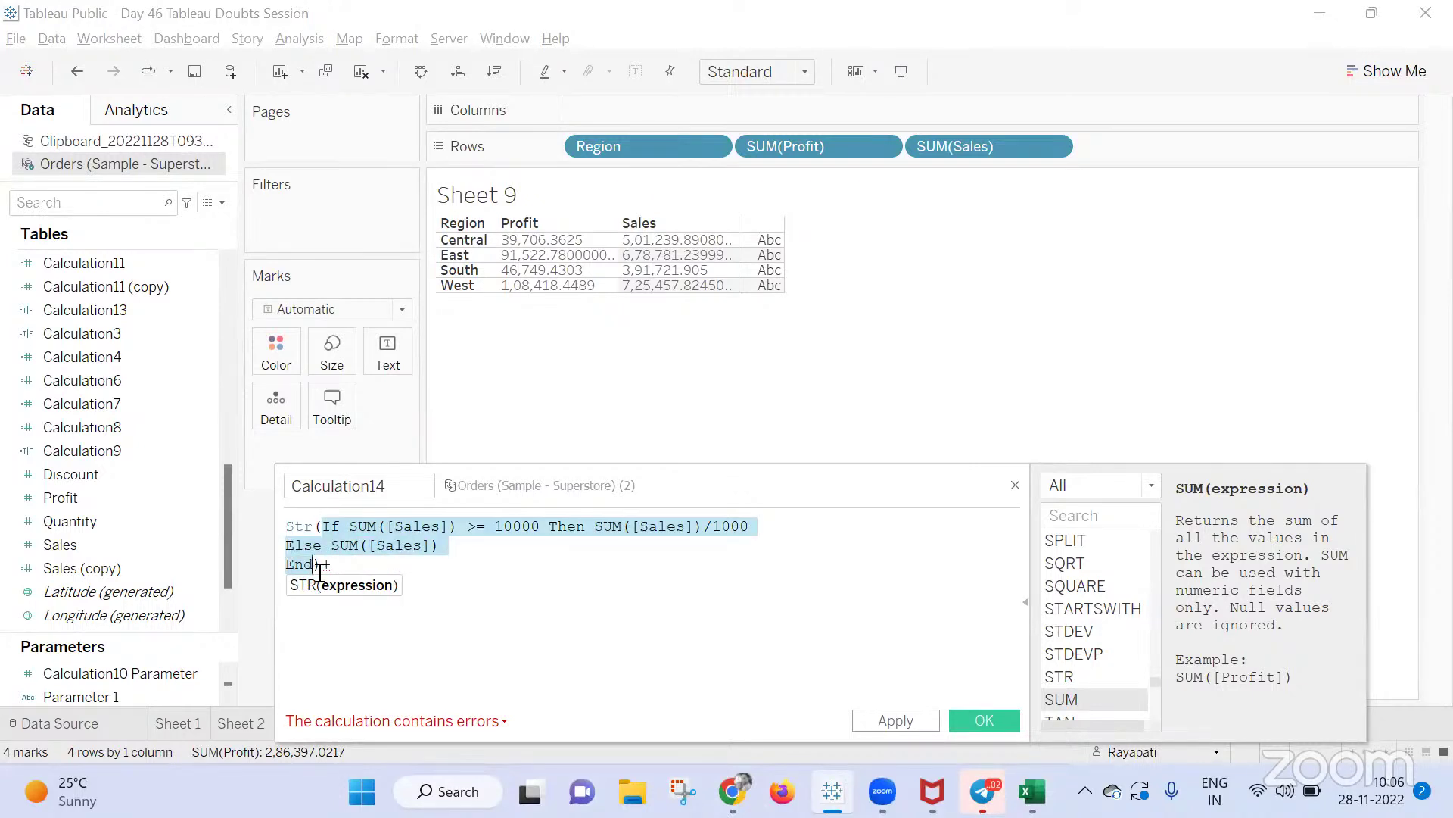
{"action": "left_click", "coordinate": [402, 567]}
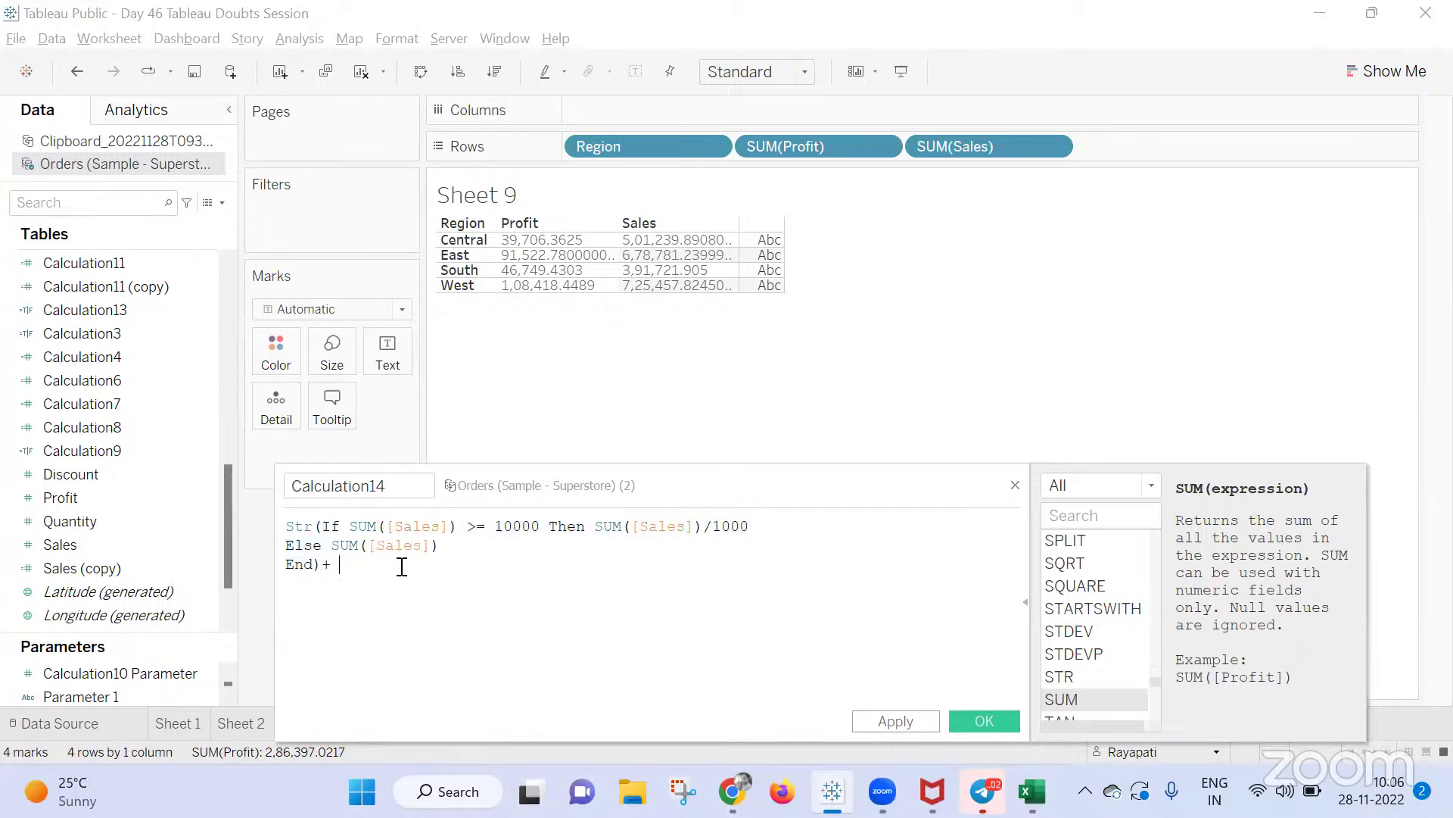
{"action": "type", "text": "Str("}
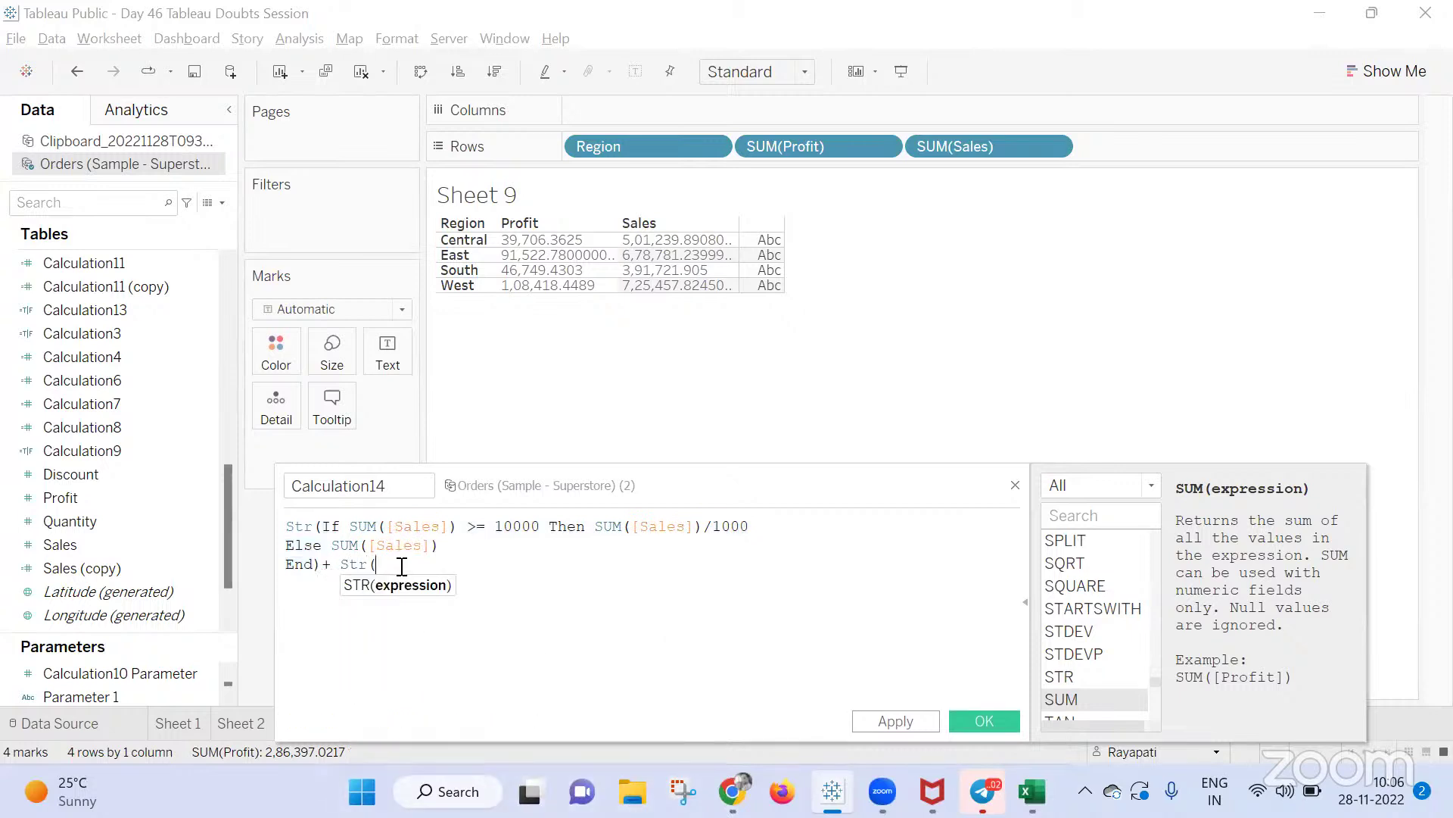
{"action": "key", "text": "ctrl+v"}
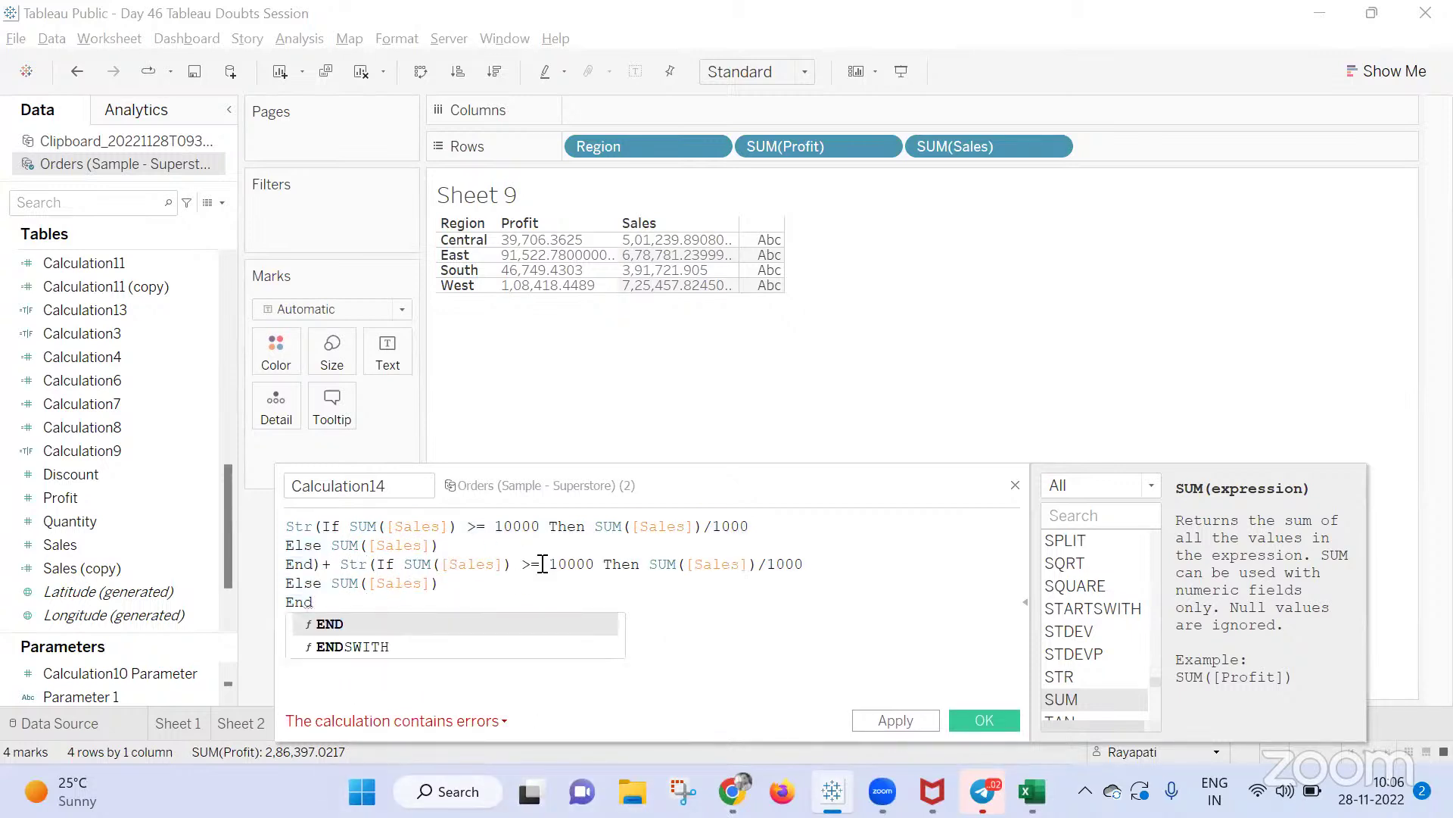
In the second Str expression, replace the Then result with "K" and the Else result with " ", and add the closing parenthesis
{"action": "left_click_drag", "start_coordinate": [650, 571], "coordinate": [890, 558]}
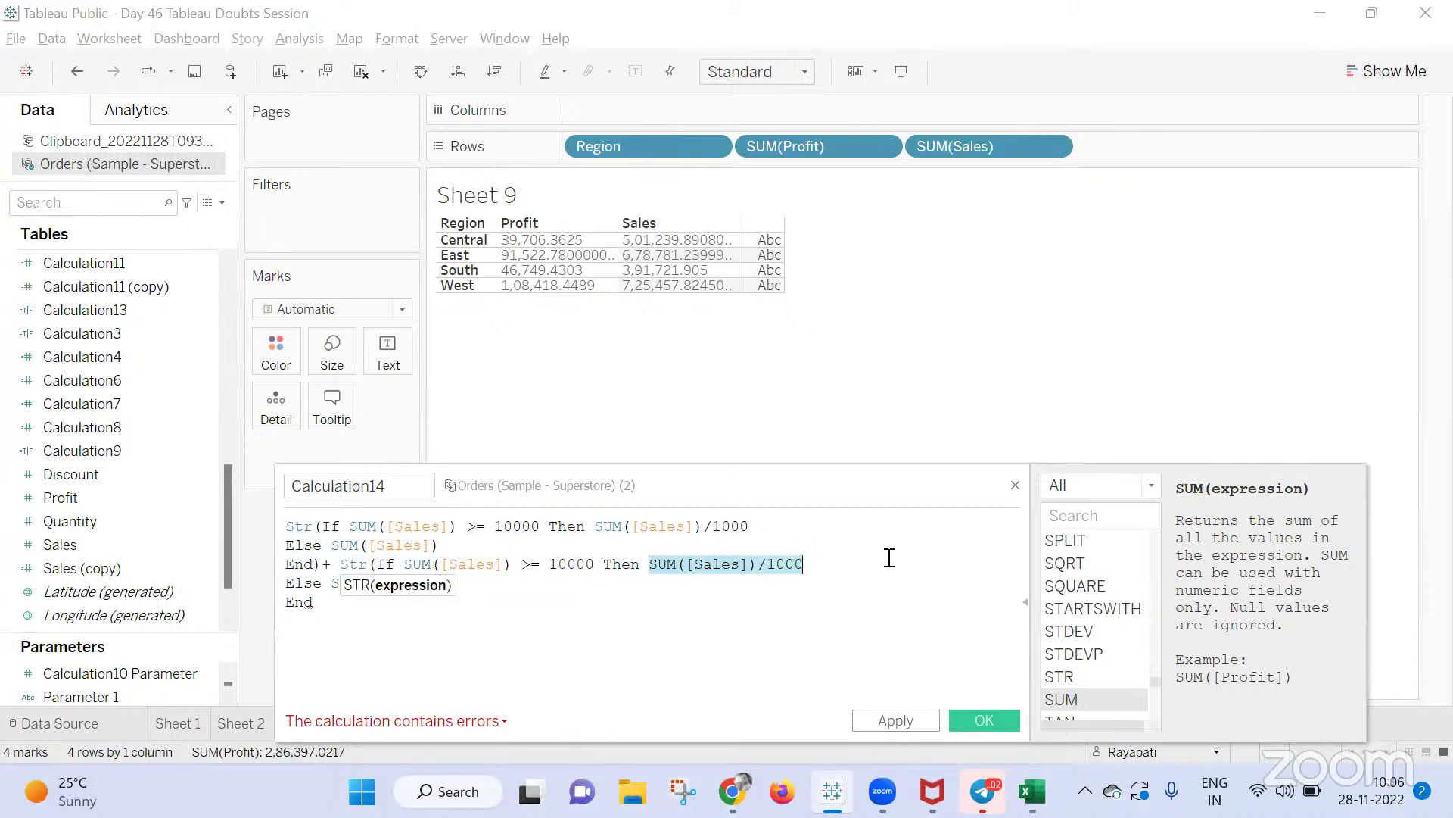
{"action": "type", "text": "\"K\""}
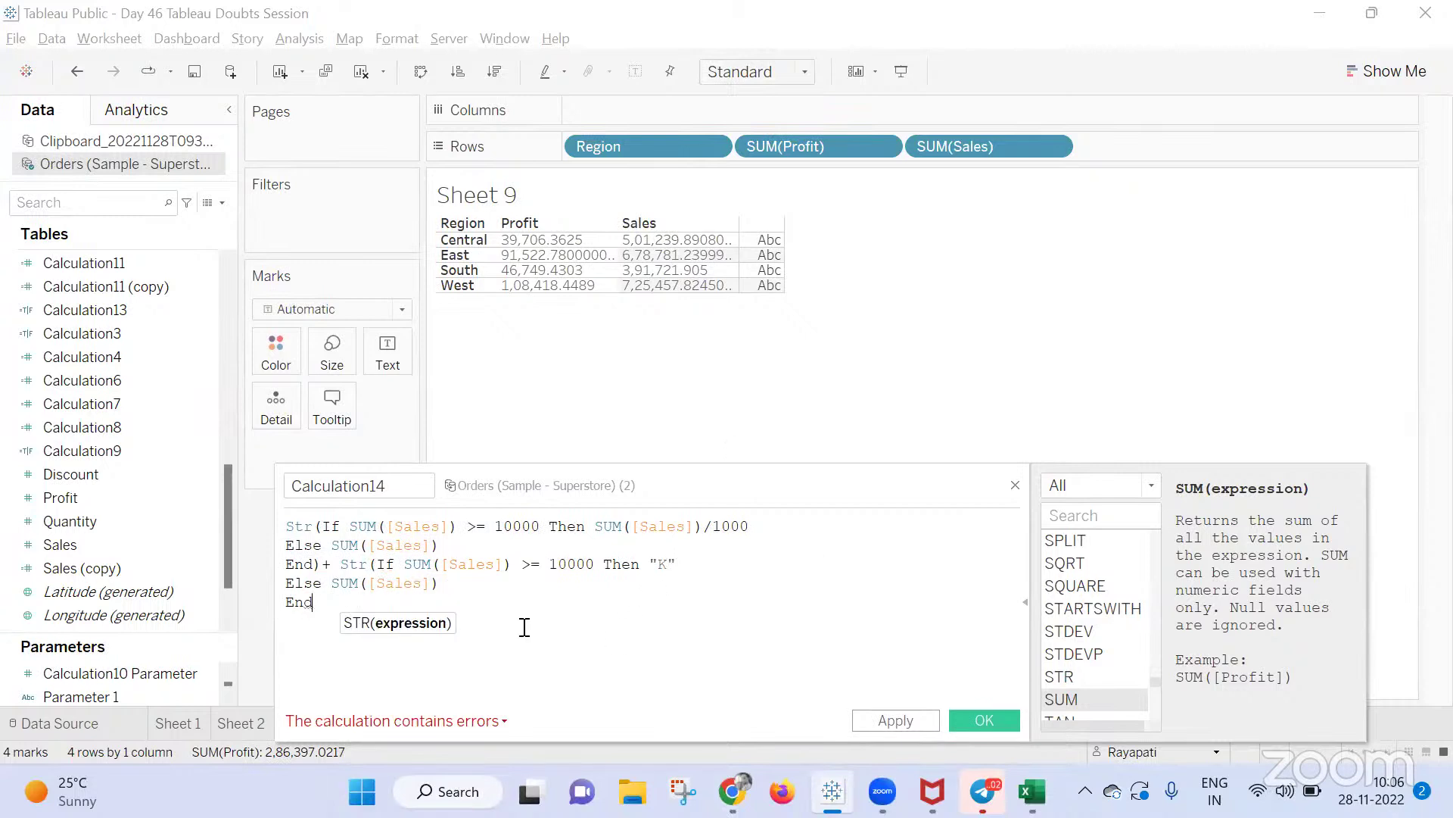
{"action": "left_click_drag", "start_coordinate": [334, 584], "coordinate": [436, 583]}
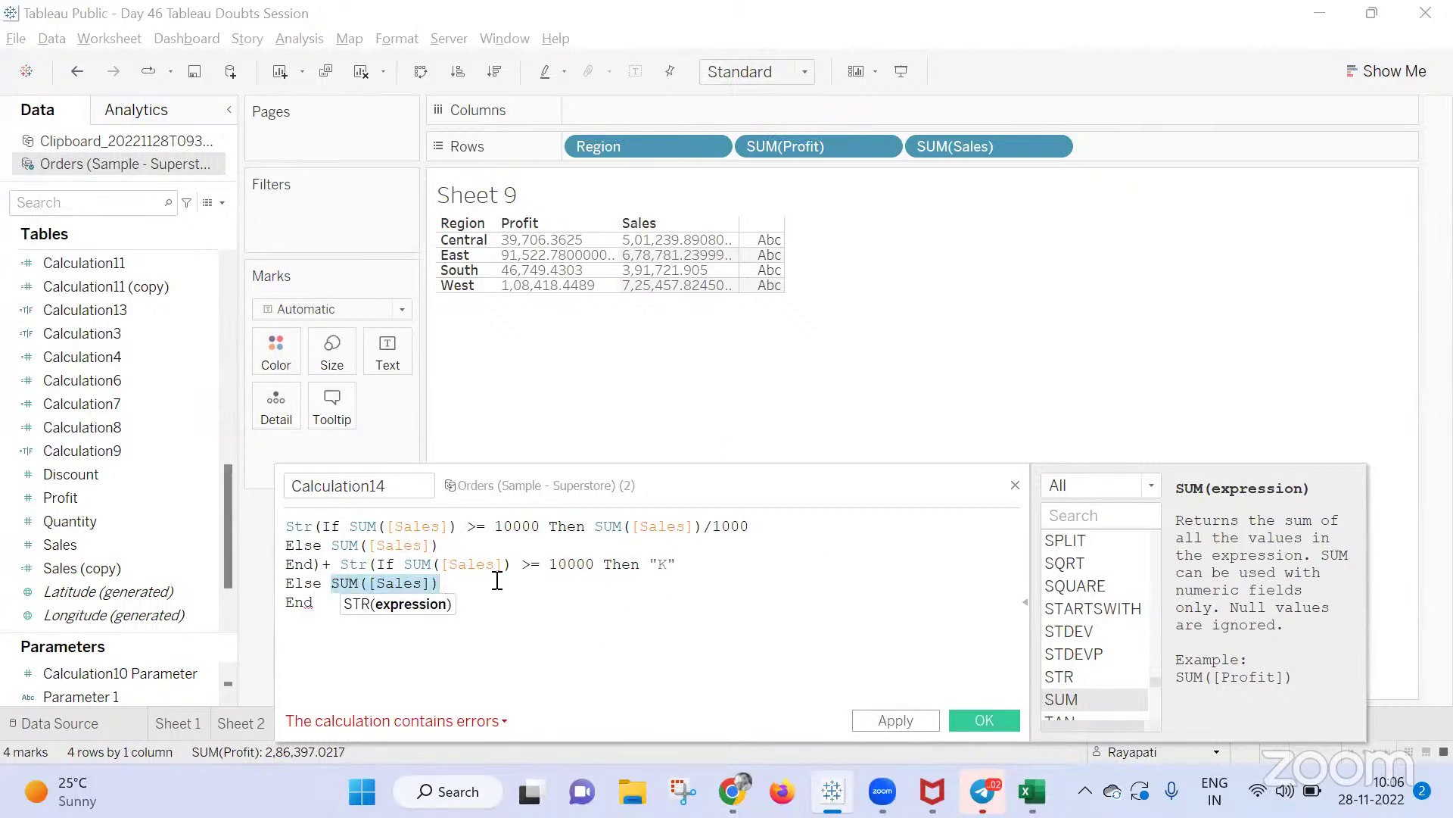
{"action": "type", "text": "\" \""}
{"action": "key", "text": "Down"}
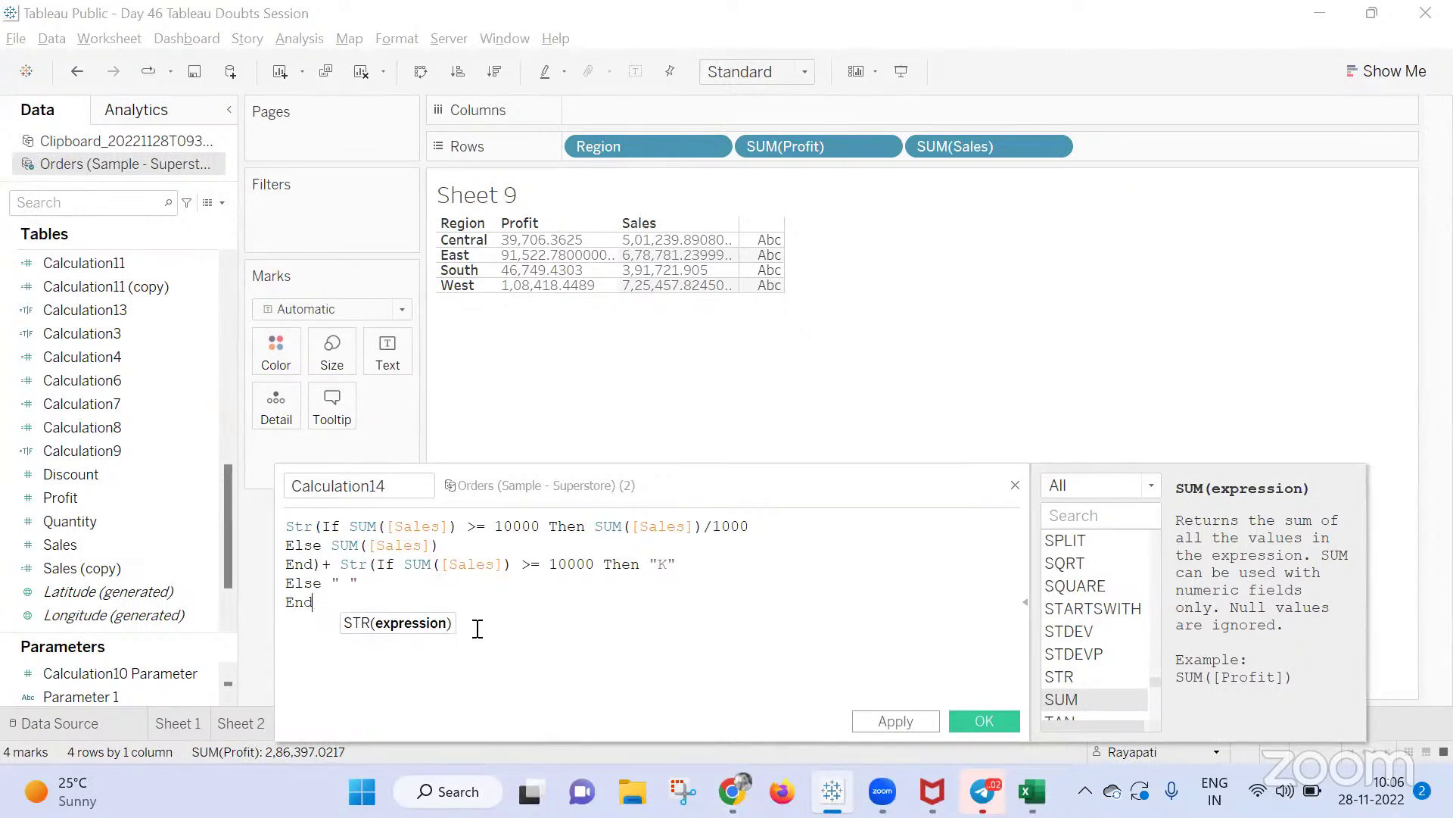
{"action": "left_click", "coordinate": [344, 584]}
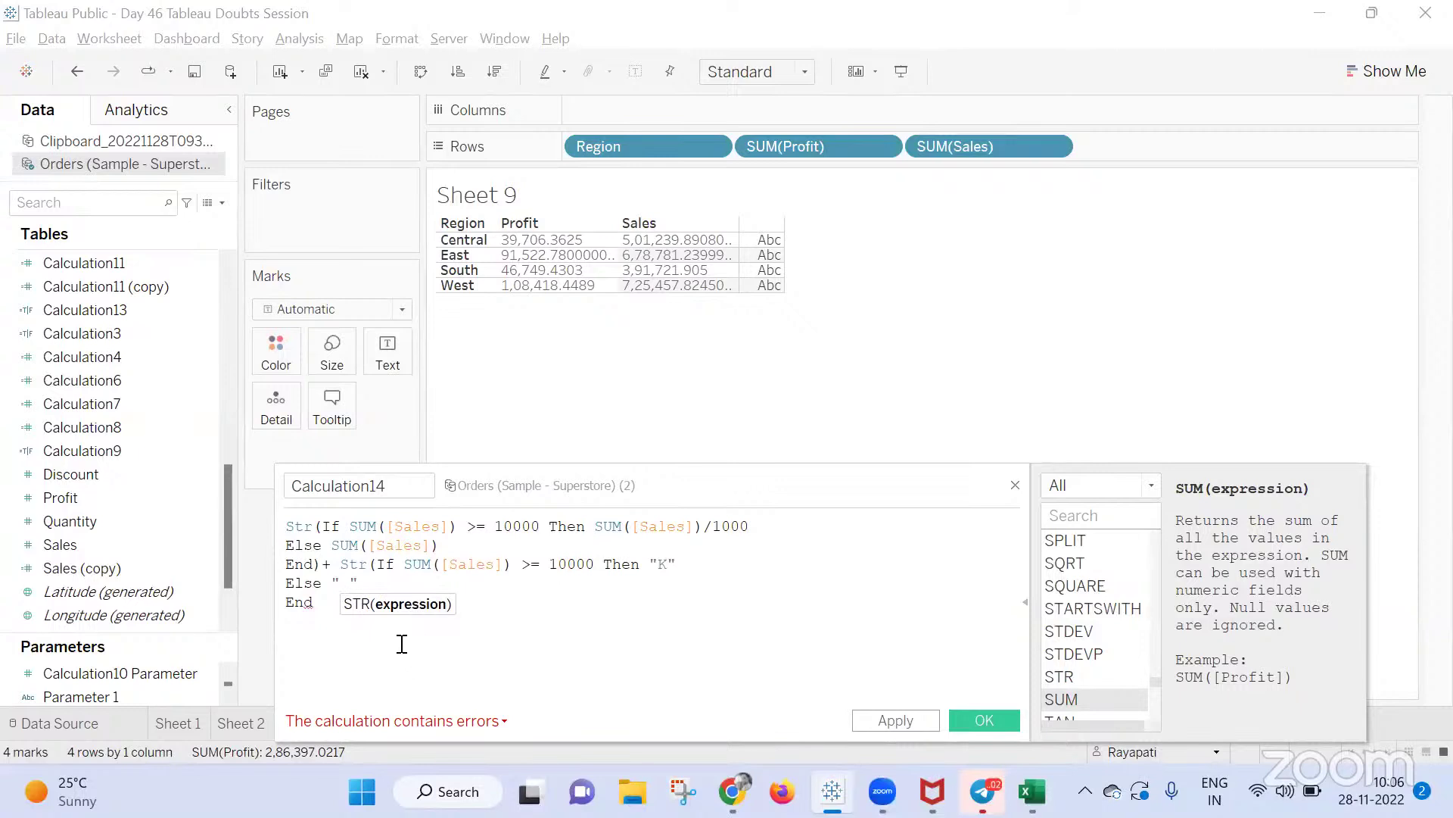
{"action": "left_click", "coordinate": [307, 599]}
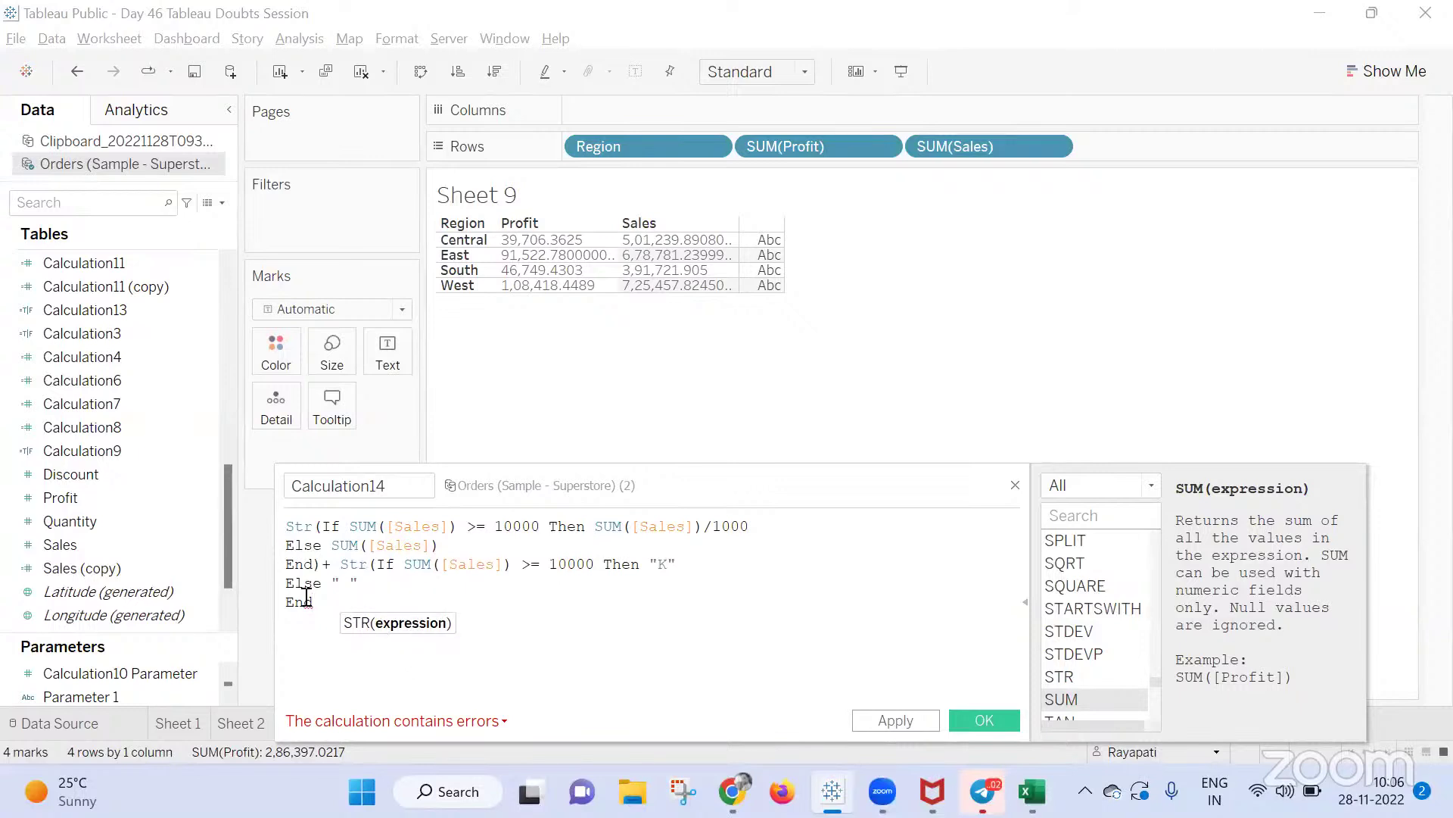
{"action": "type", "text": ")"}
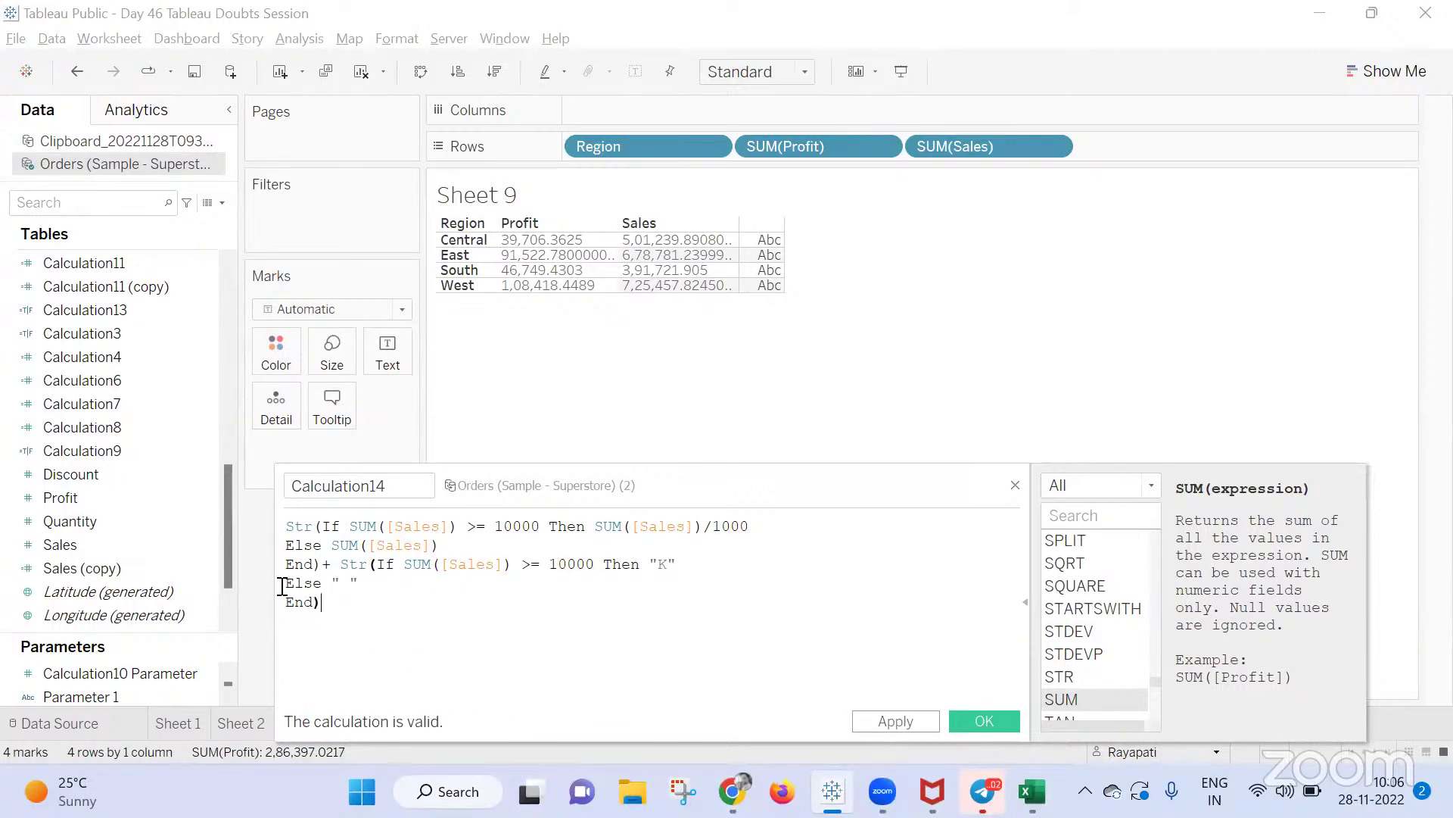
Apply the formula and place Calculation14 in the rows between Profit and Sales
{"action": "left_click", "coordinate": [935, 722]}
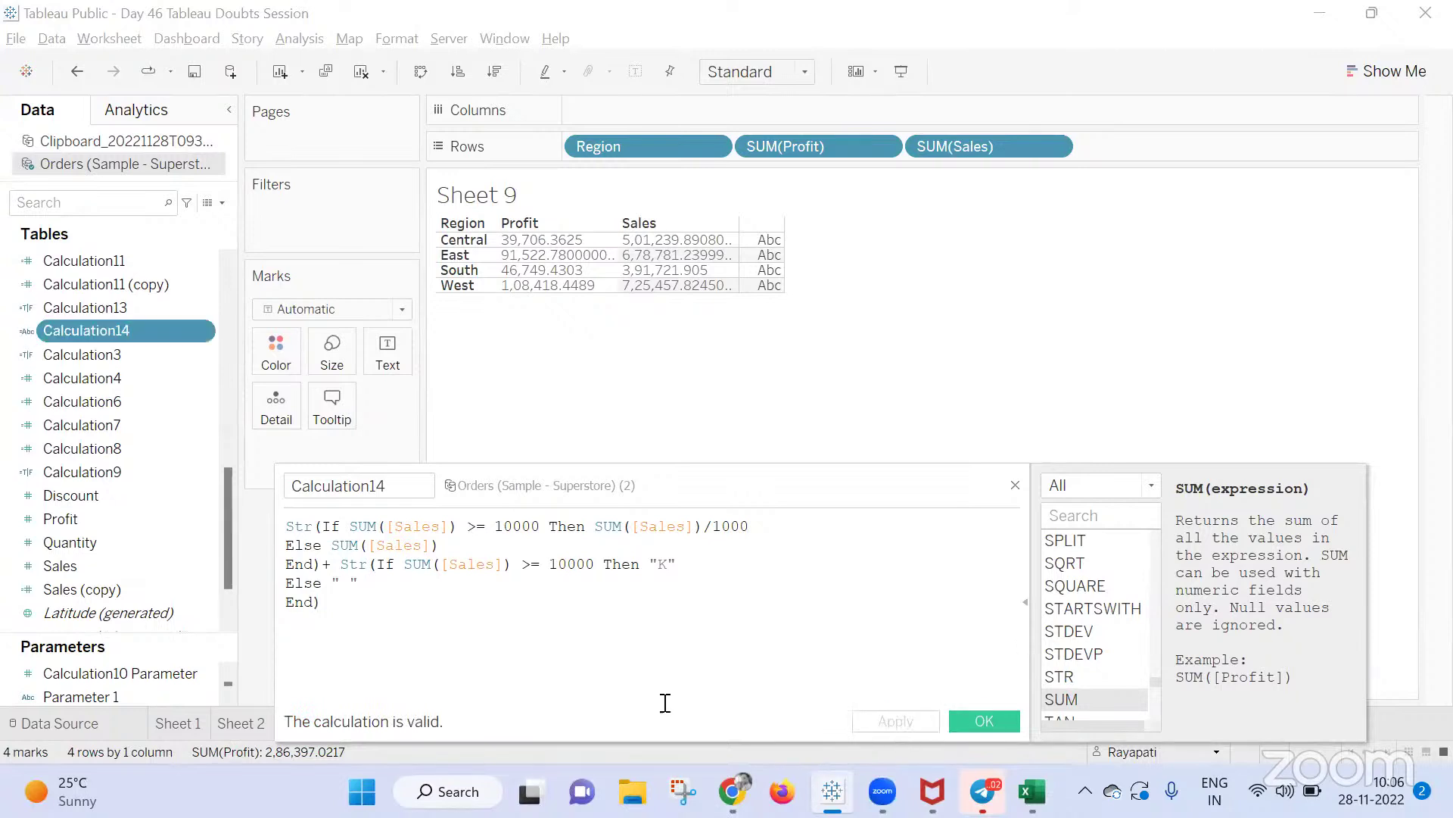
{"action": "left_click_drag", "start_coordinate": [68, 331], "coordinate": [878, 141]}
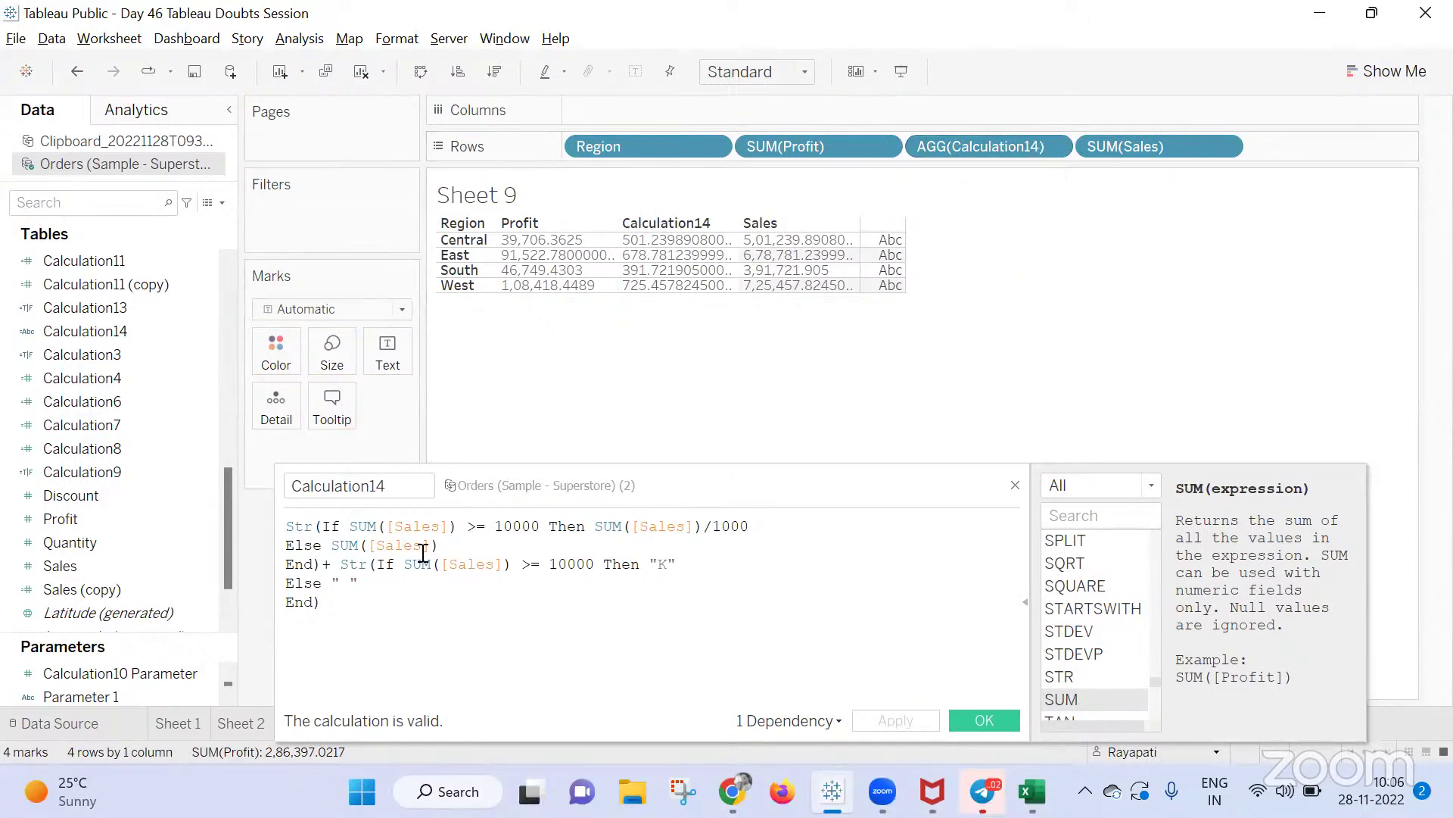
Round the Else result of the first expression to one decimal with Round(SUM([Sales]),1)
{"action": "left_click", "coordinate": [333, 545]}
{"action": "type", "text": "Round"}
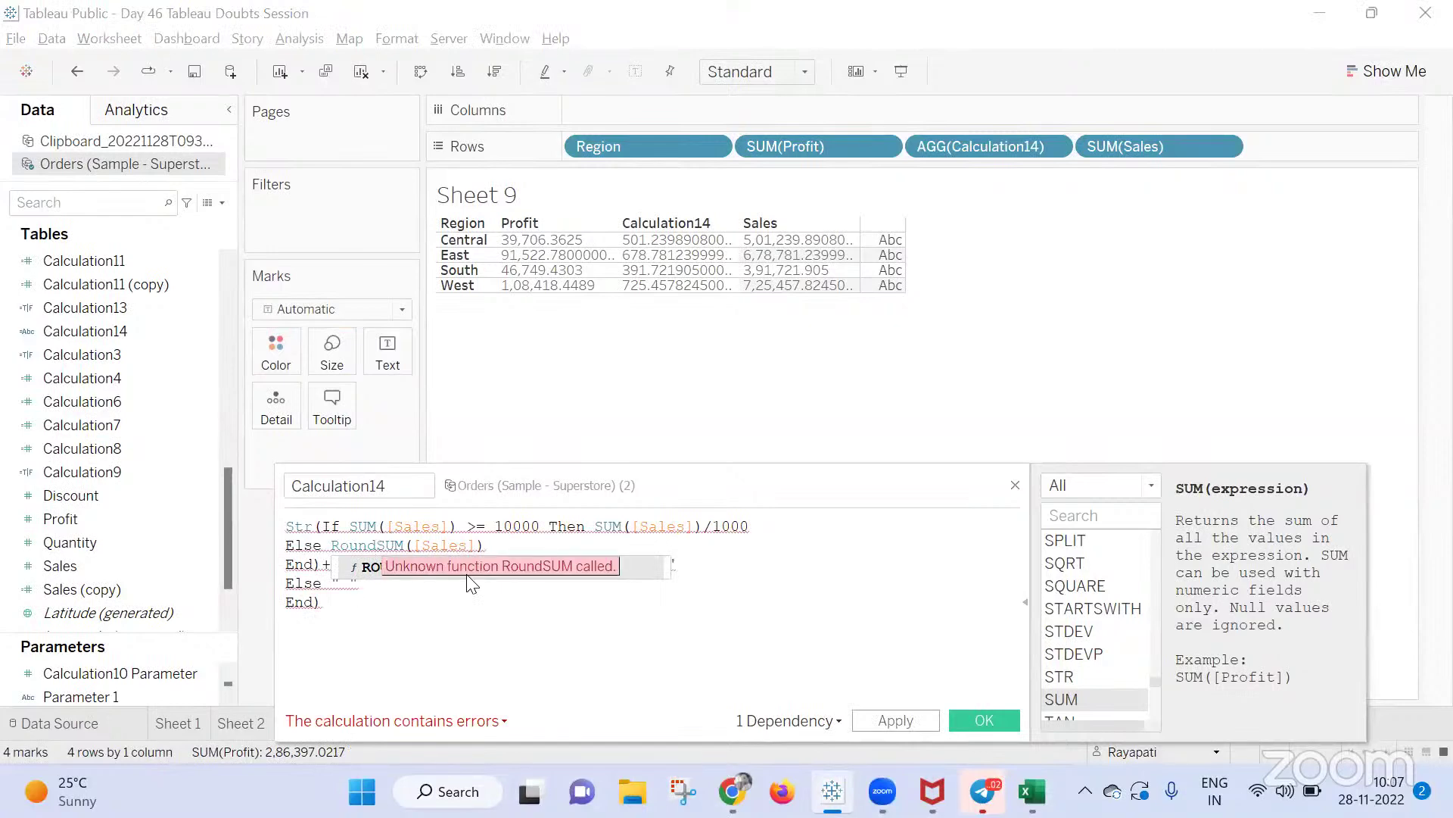
{"action": "type", "text": "("}
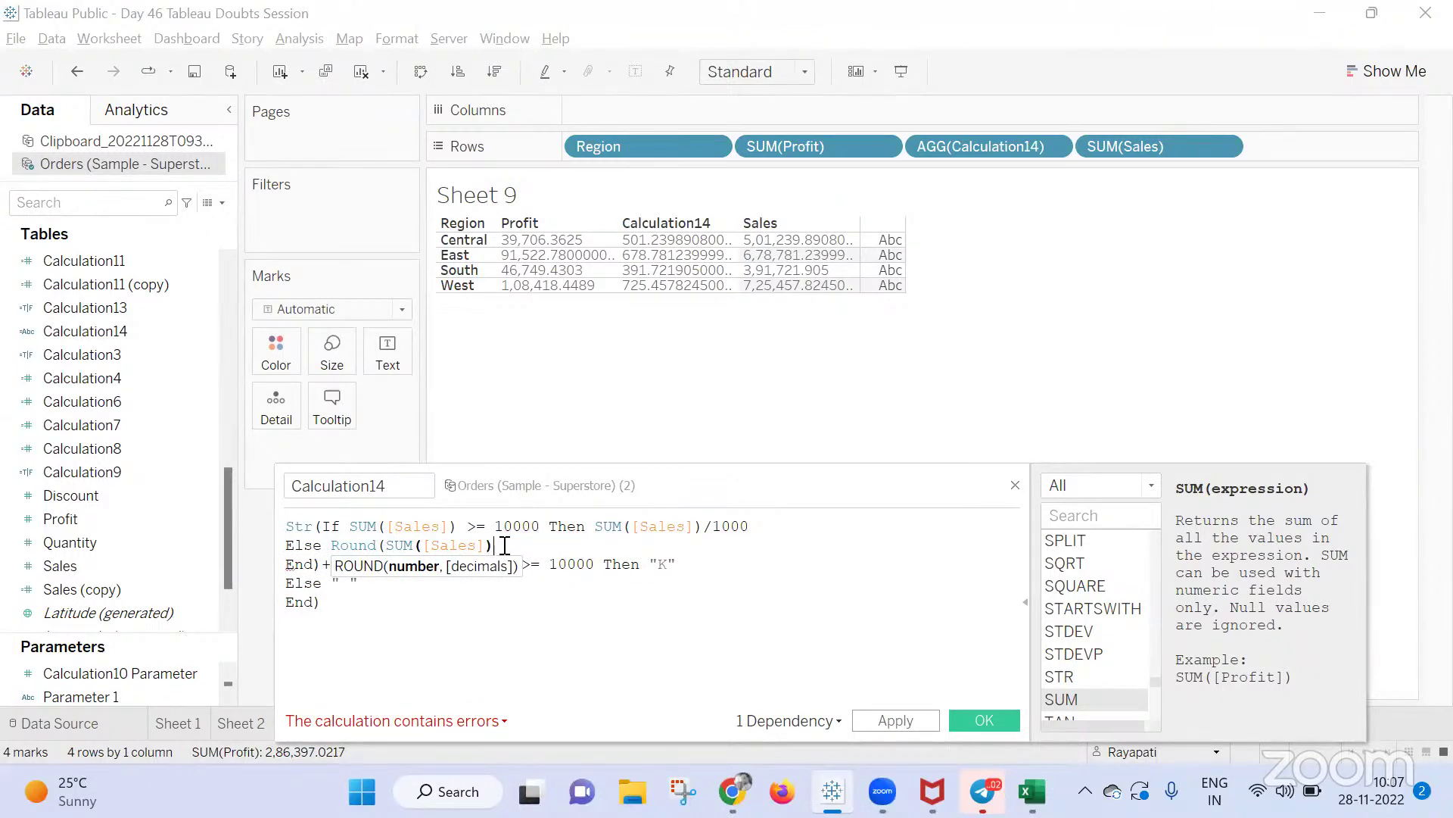
{"action": "type", "text": ","}
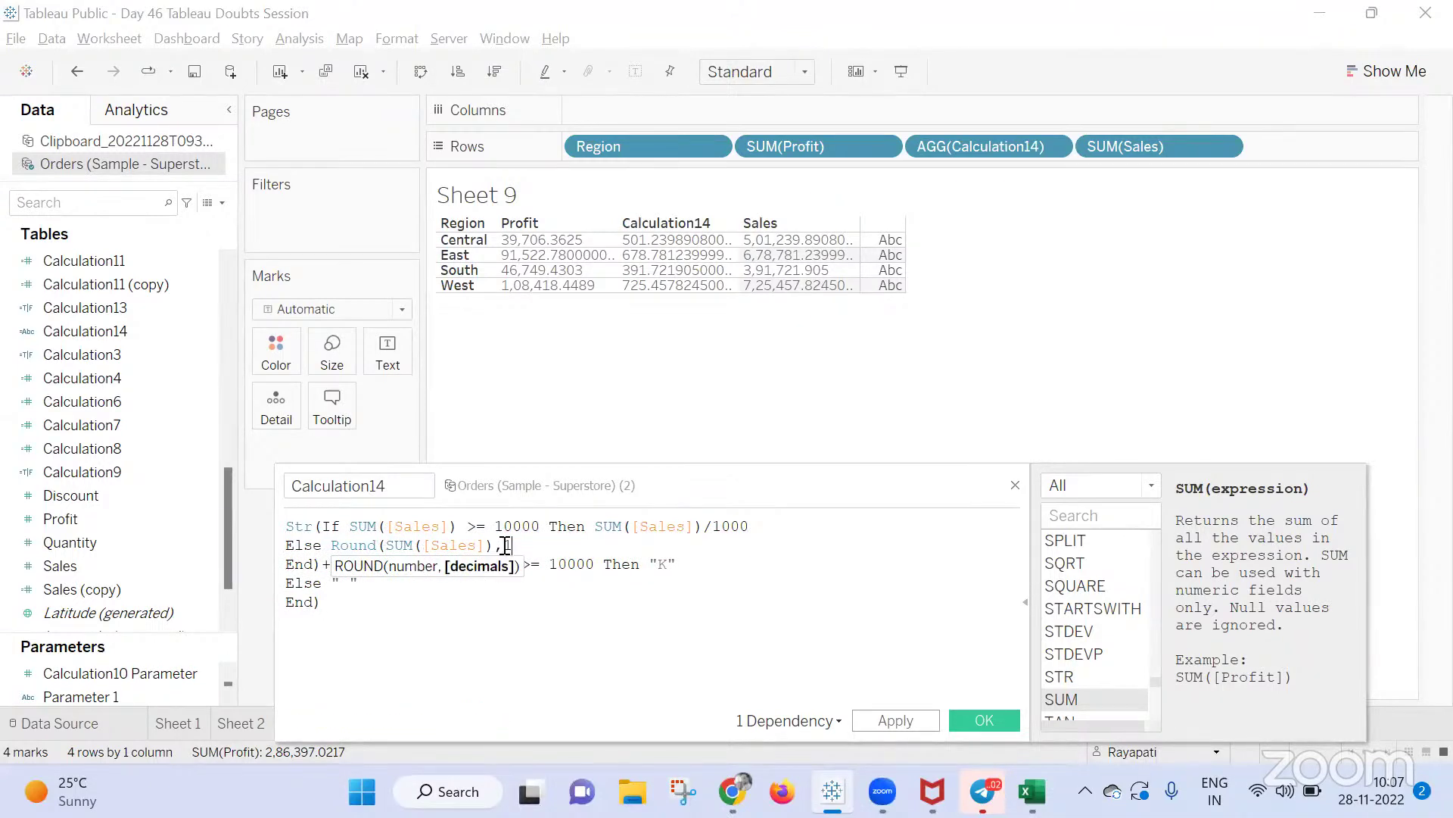
{"action": "type", "text": "1)"}
Round the Then result with Round(SUM([Sales])/1000,1), apply the formula and close the calculation editor
{"action": "left_click", "coordinate": [597, 525]}
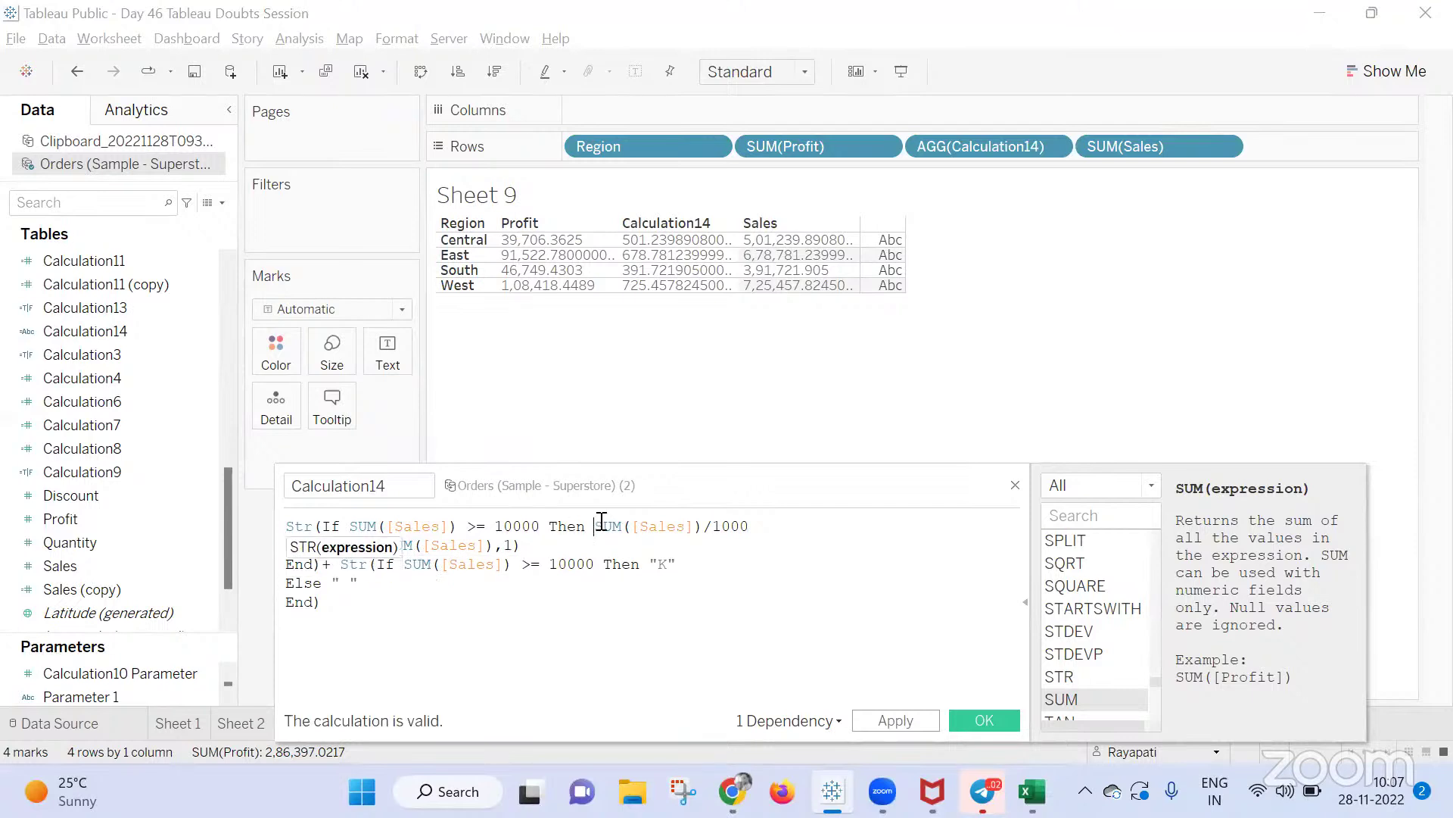
{"action": "type", "text": "Round("}
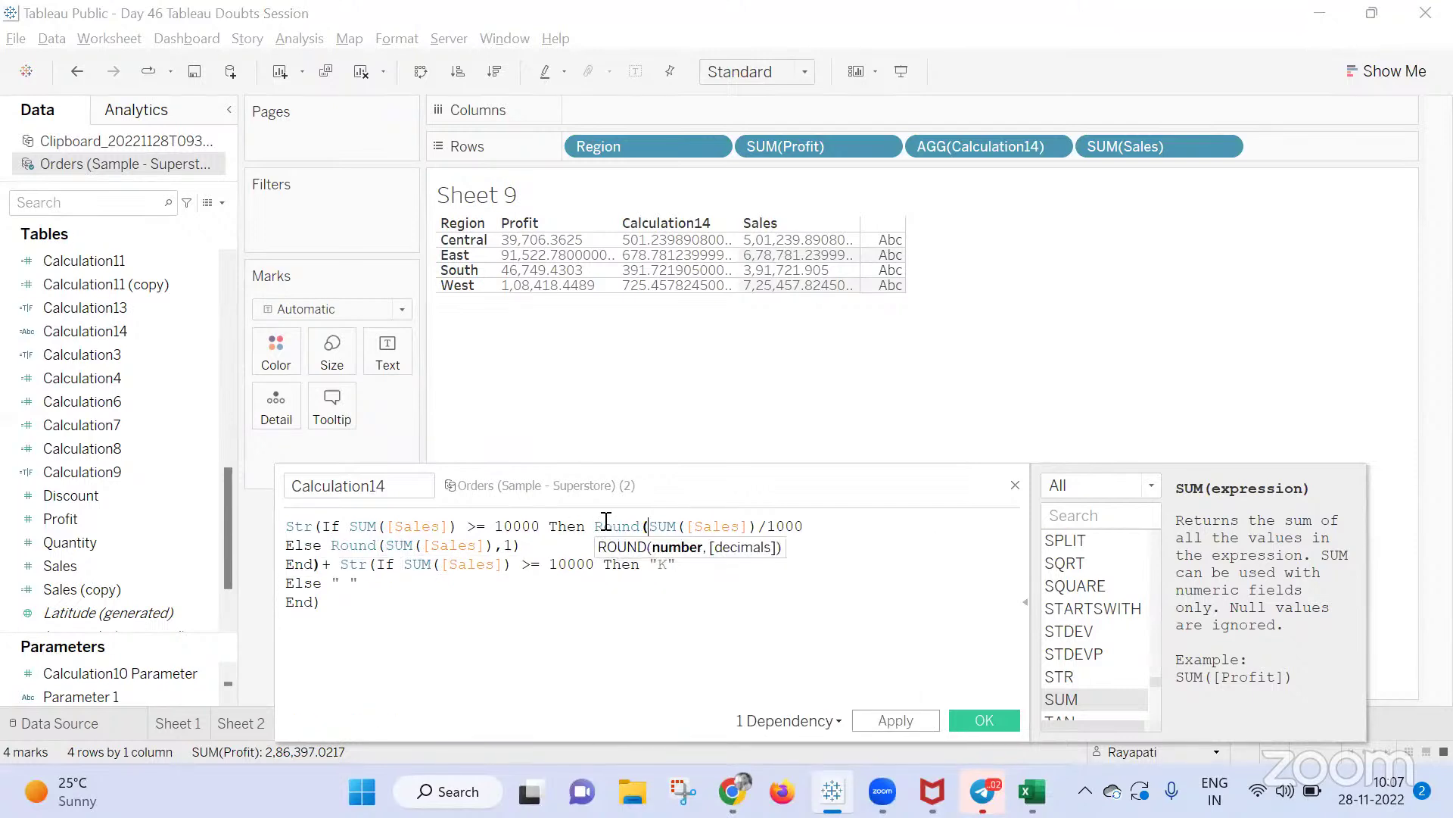
{"action": "left_click", "coordinate": [805, 526]}
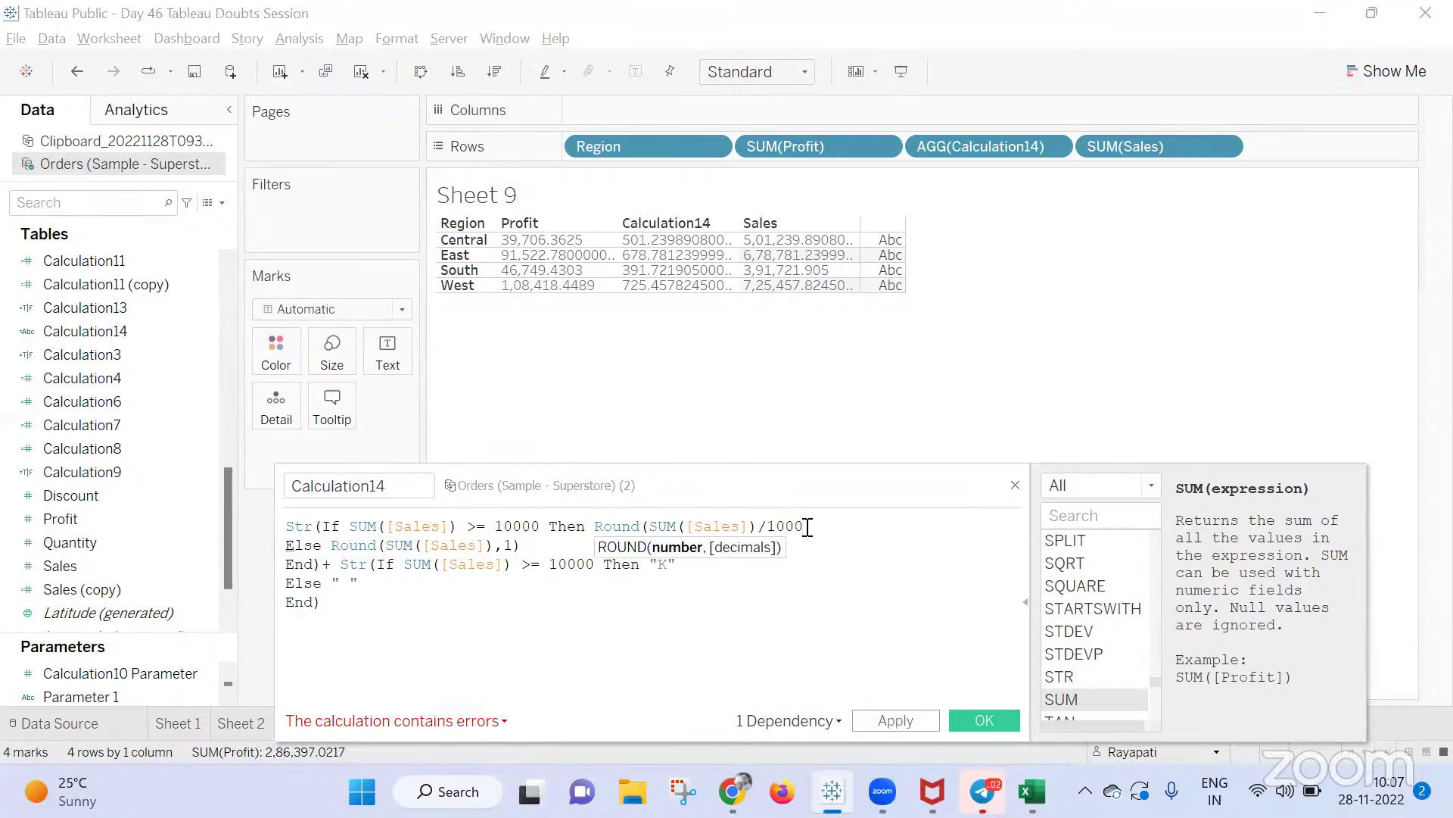
{"action": "type", "text": ",1)"}
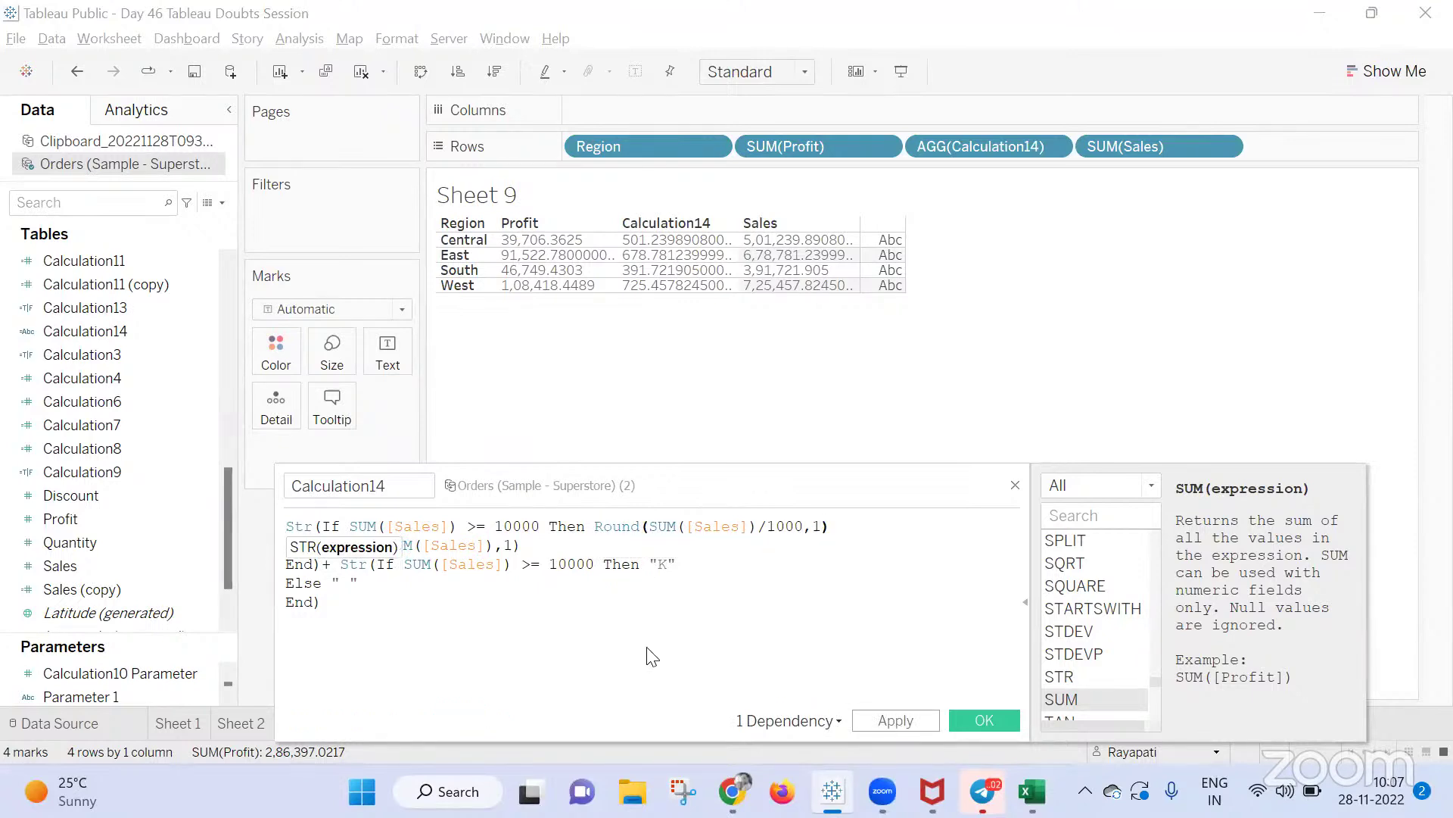
{"action": "left_click", "coordinate": [875, 721]}
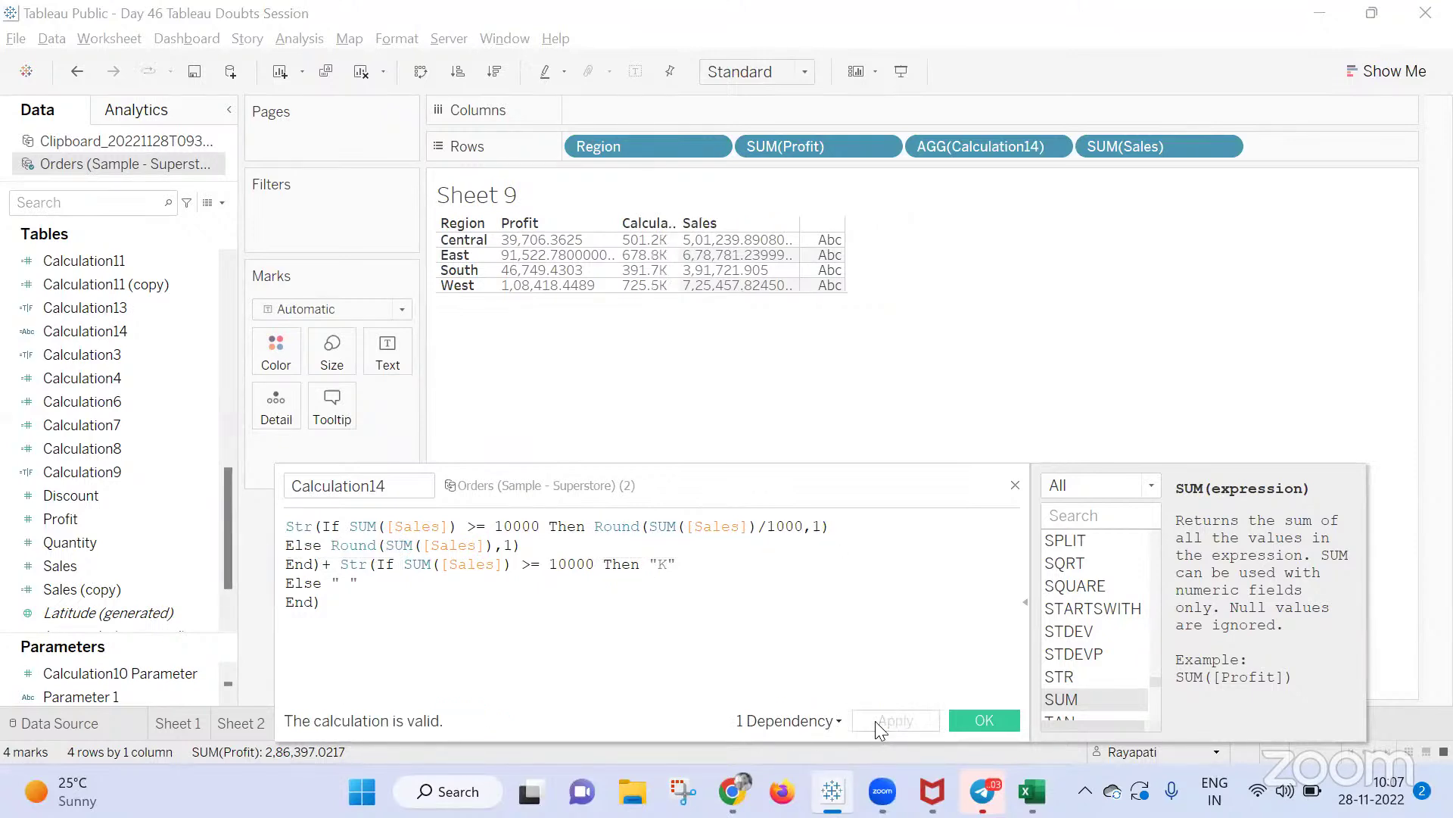
{"action": "left_click", "coordinate": [1015, 487]}
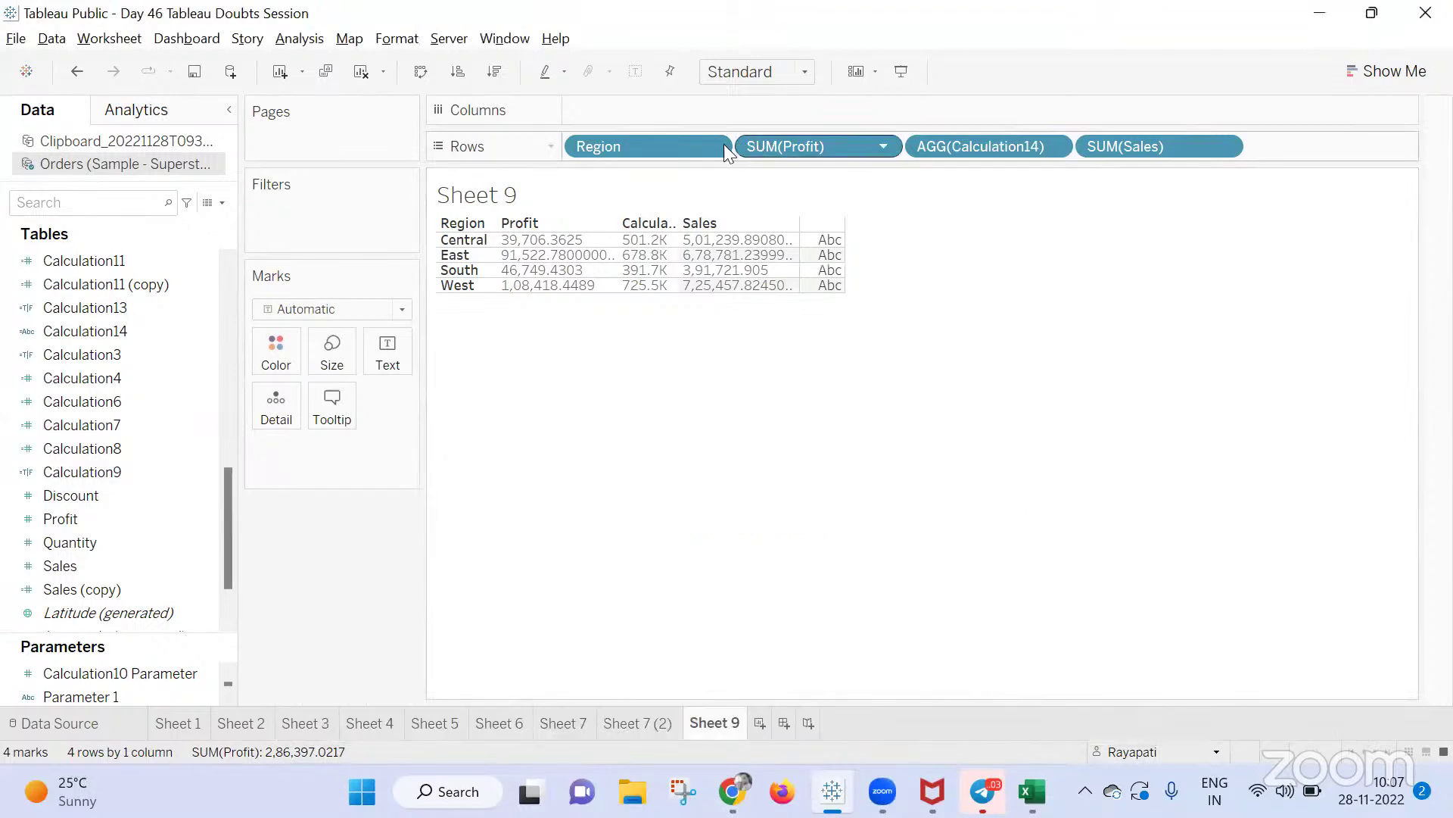
Replace Region with Sub-Category as the first field in the rows
{"action": "left_click_drag", "start_coordinate": [674, 148], "coordinate": [98, 387]}
{"action": "scroll", "coordinate": [56, 313], "scroll_direction": "up", "scroll_amount": 3}
{"action": "scroll", "coordinate": [72, 331], "scroll_direction": "down", "scroll_amount": 6}
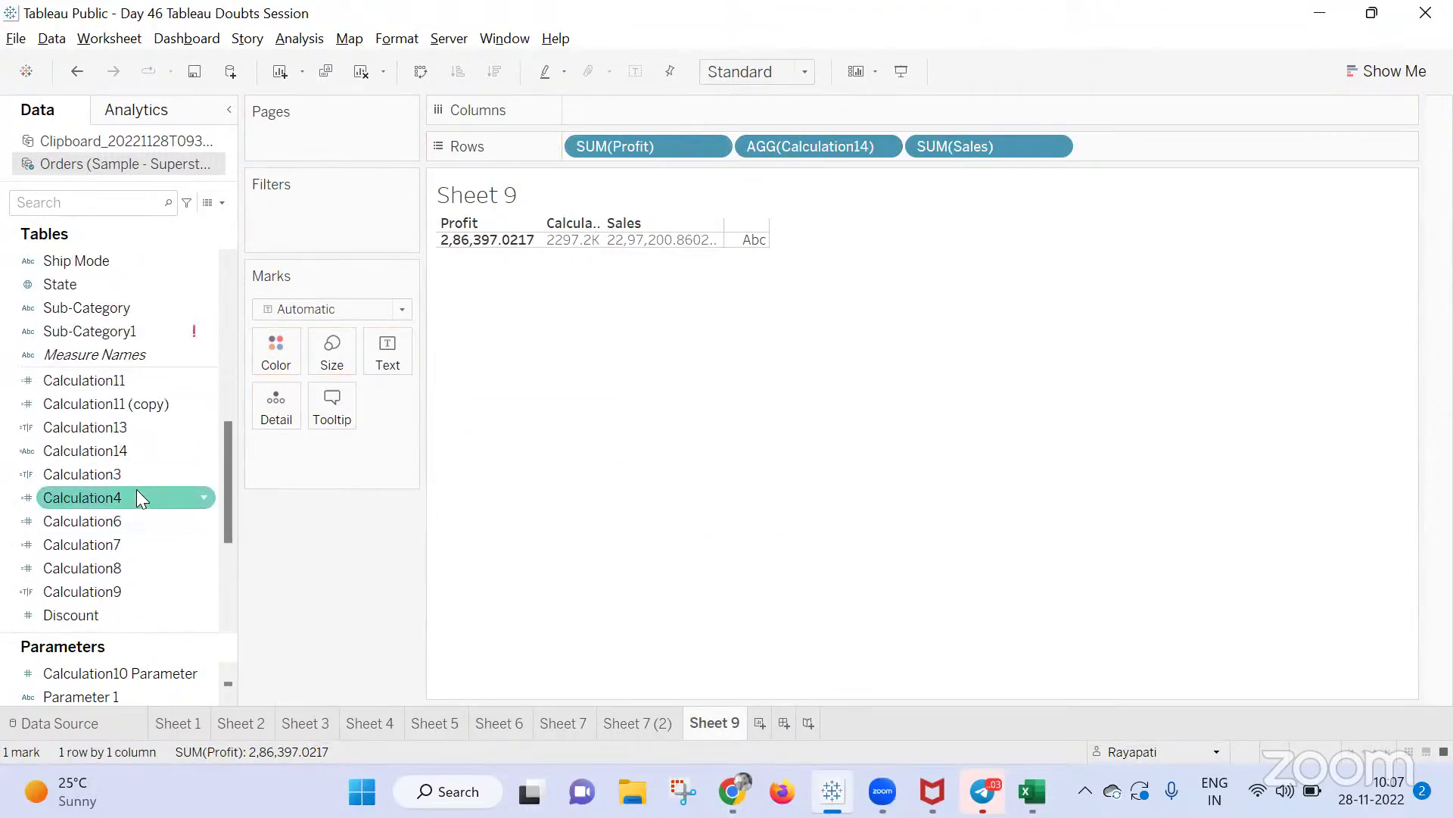
{"action": "left_click", "coordinate": [112, 330]}
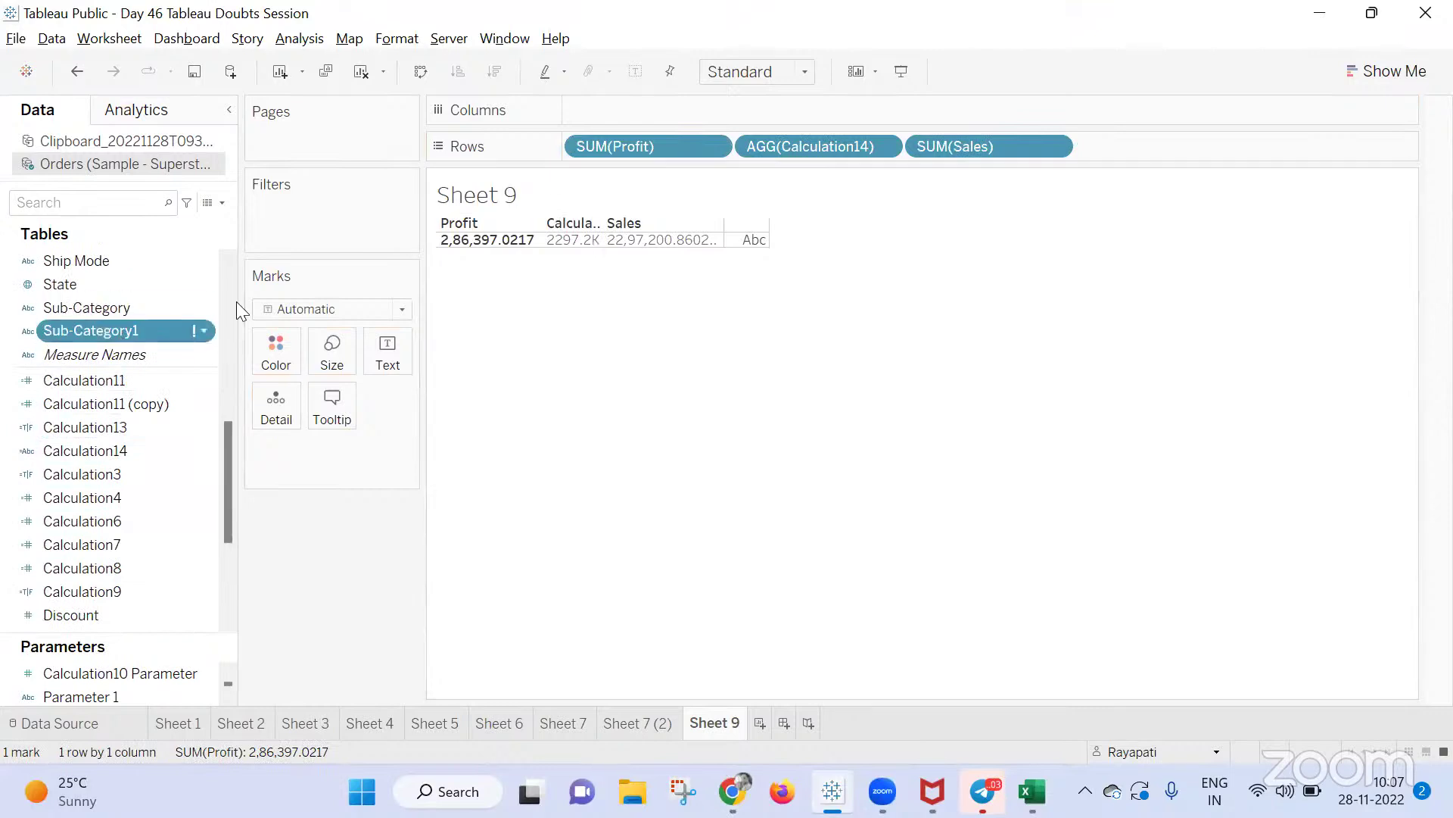
{"action": "mouse_move", "coordinate": [94, 306]}
{"action": "left_mouse_down"}
{"action": "mouse_move", "coordinate": [568, 157]}
{"action": "mouse_move", "coordinate": [582, 167]}
{"action": "left_mouse_up"}
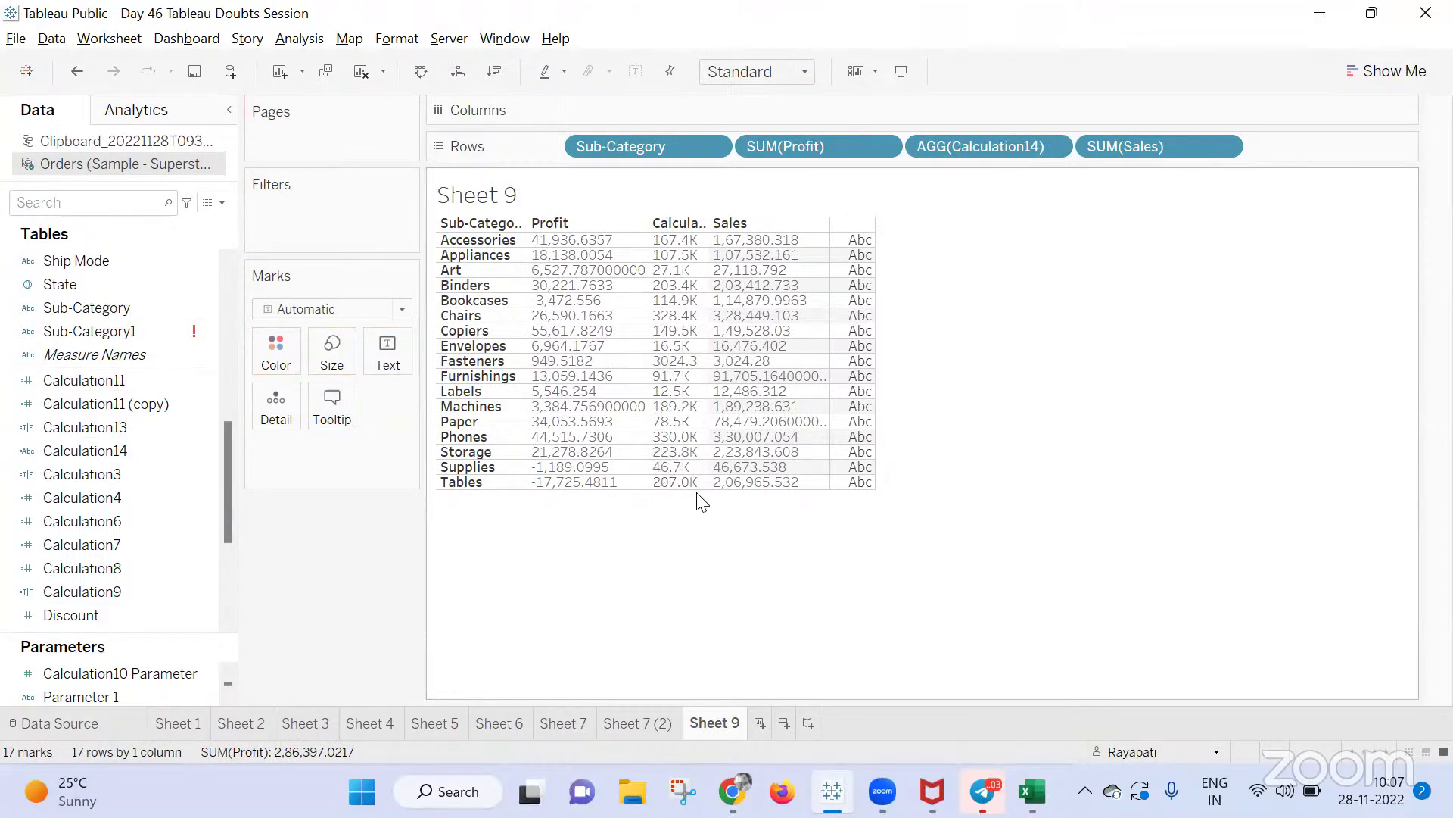
Filter the table by Segment to keep only Corporate
{"action": "scroll", "coordinate": [100, 315], "scroll_direction": "up", "scroll_amount": 6}
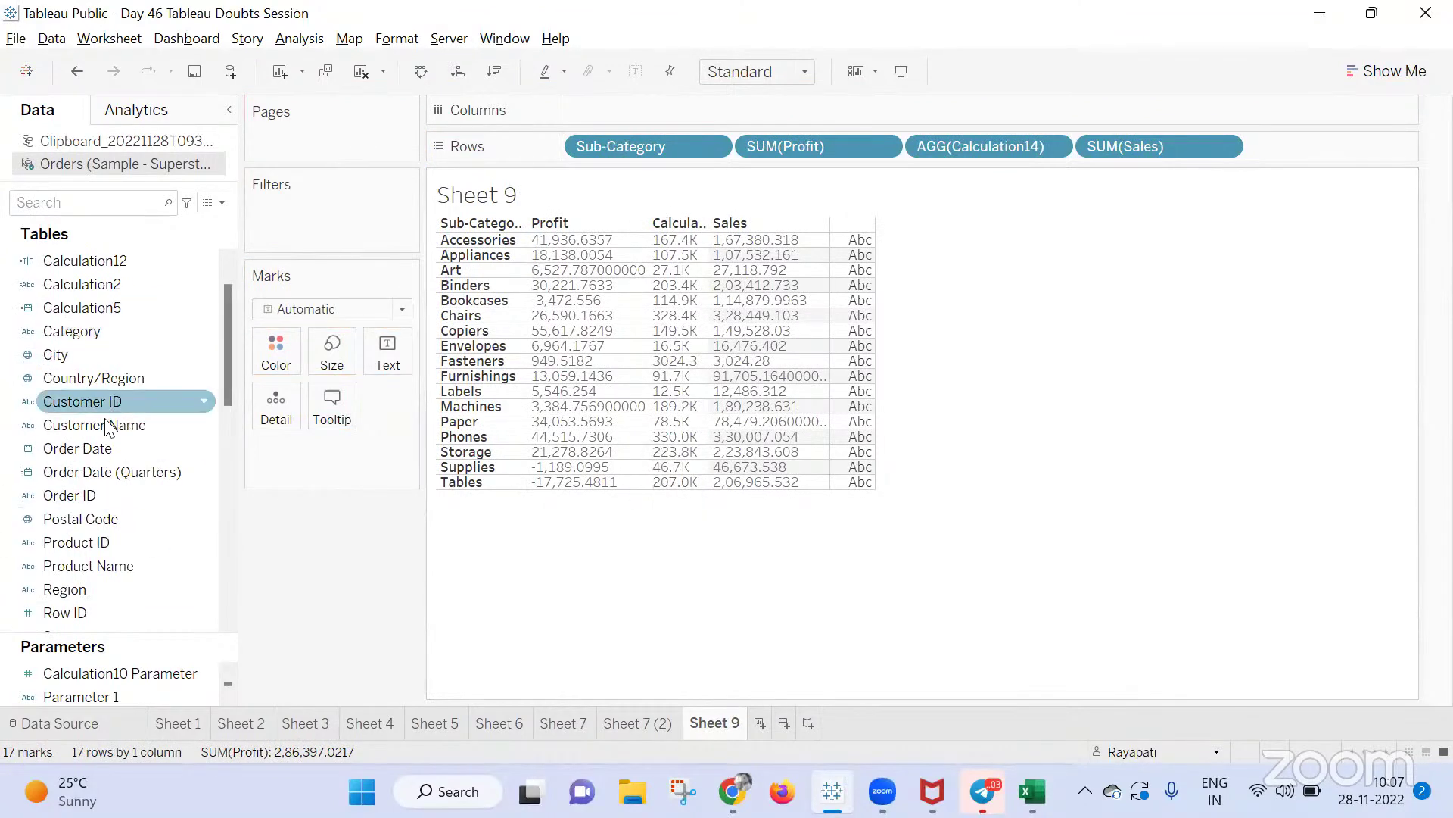
{"action": "scroll", "coordinate": [92, 359], "scroll_direction": "down", "scroll_amount": 3}
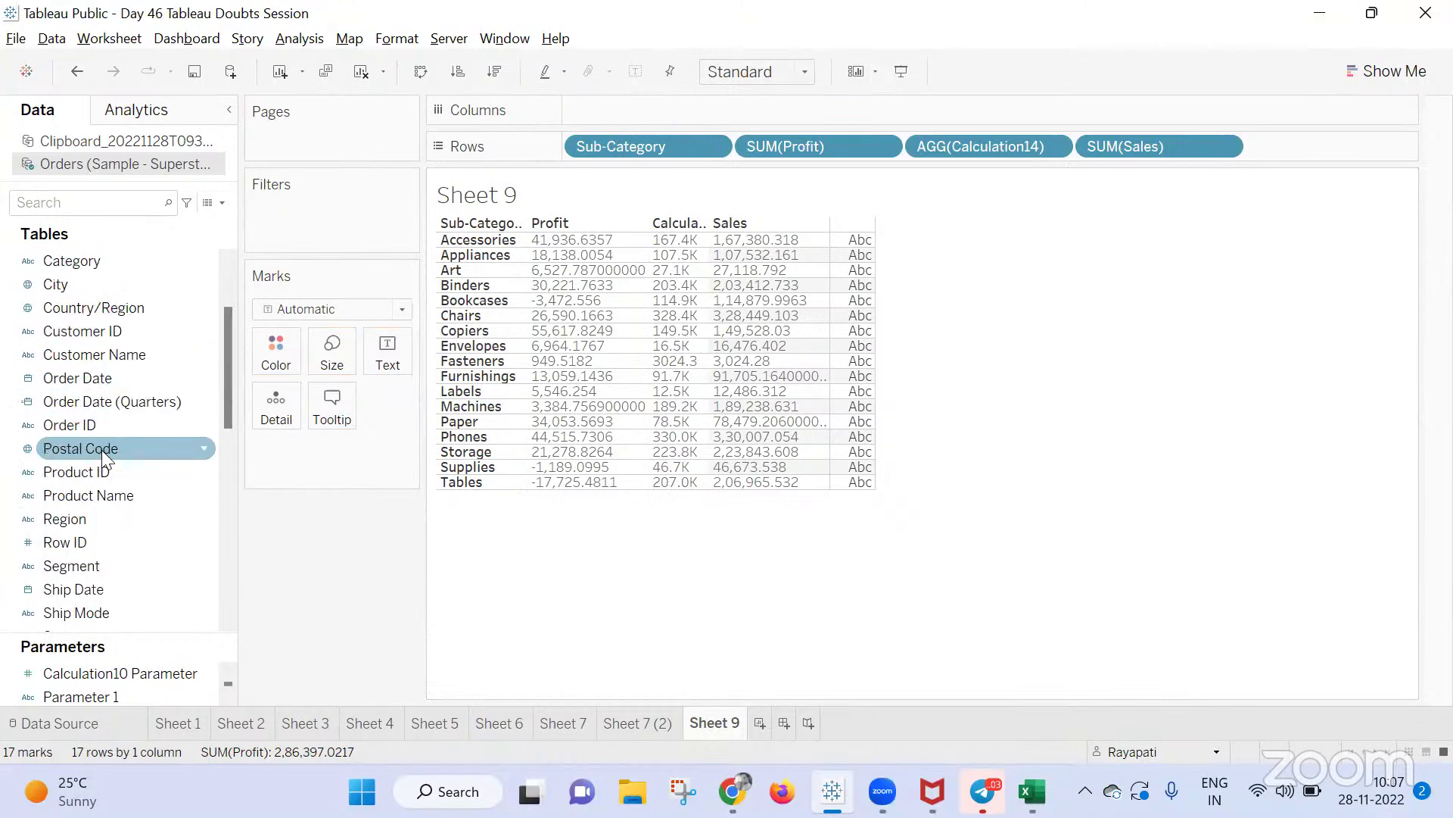
{"action": "left_click_drag", "start_coordinate": [75, 447], "coordinate": [344, 236]}
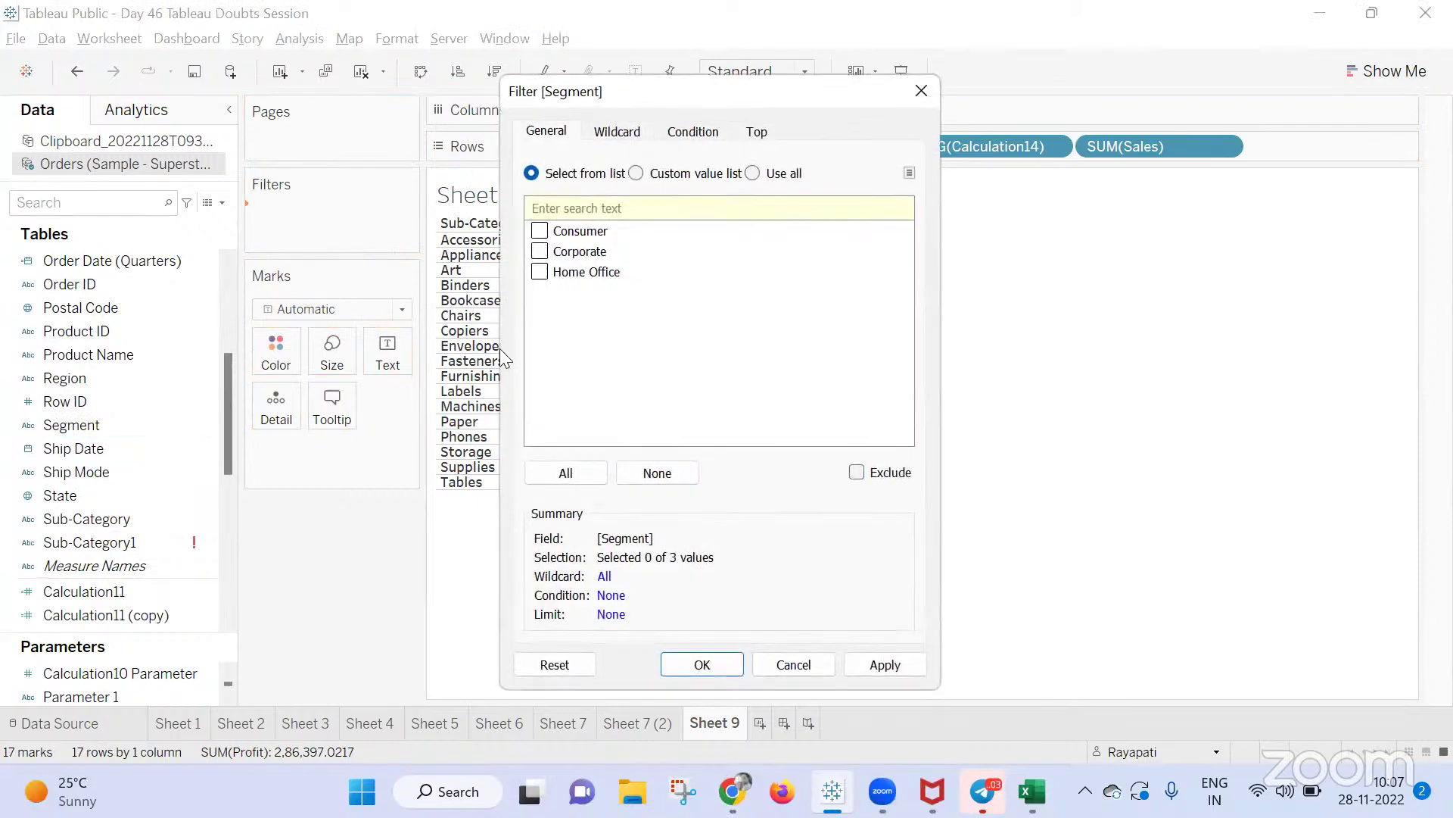
{"action": "left_click", "coordinate": [540, 252]}
{"action": "left_click", "coordinate": [916, 666]}
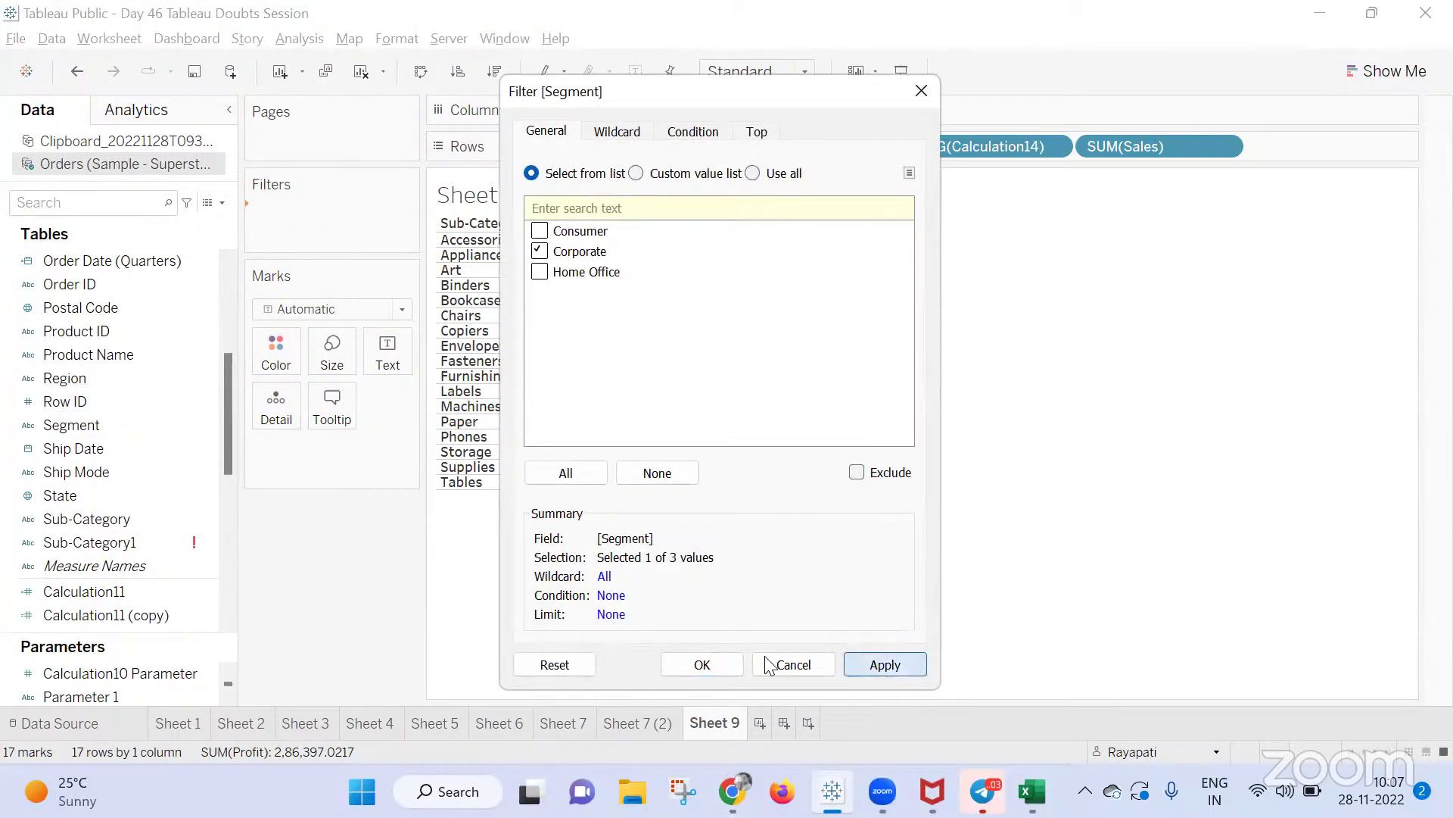
{"action": "left_click", "coordinate": [725, 666]}
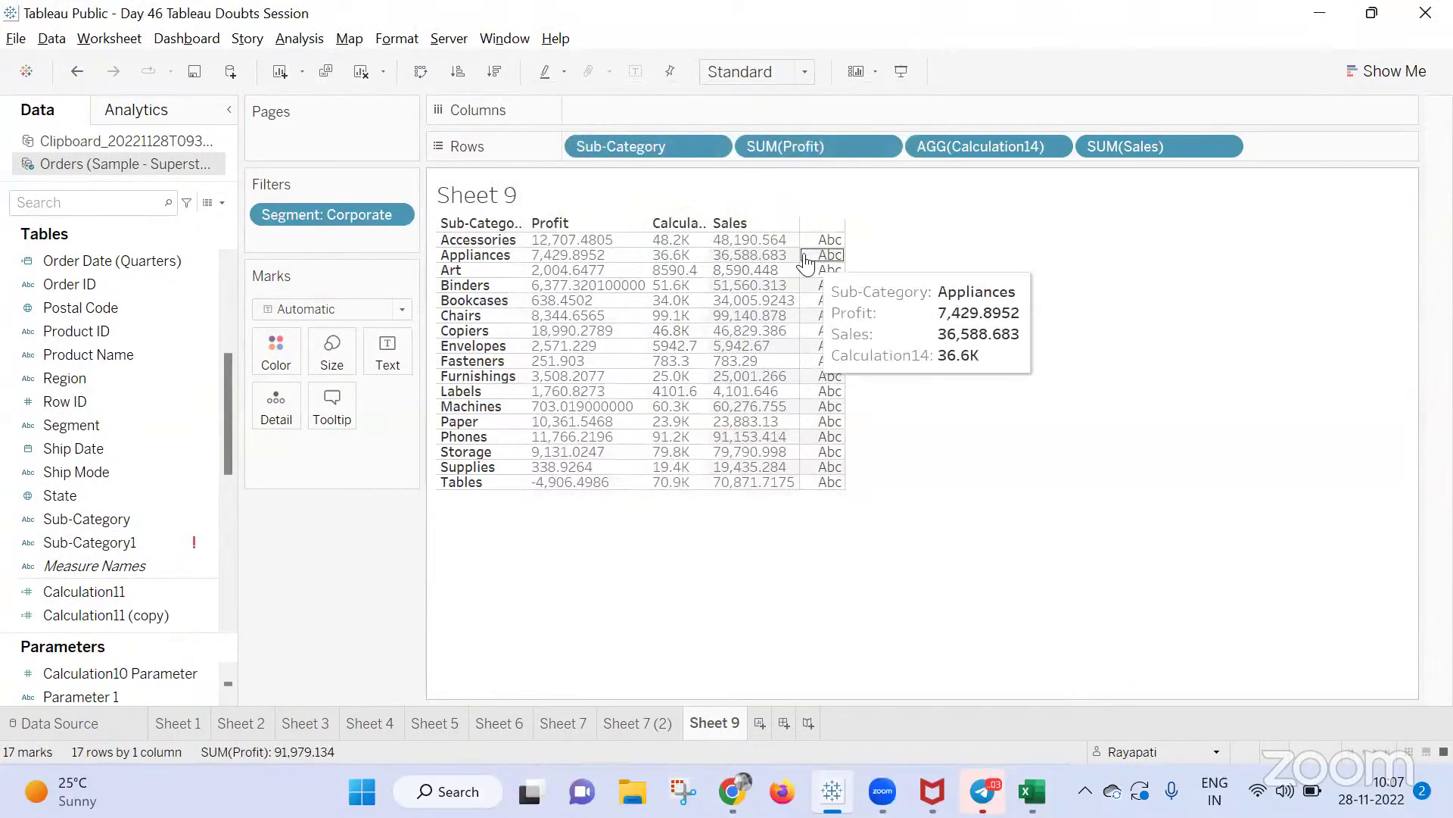
Examine the calculated values of individual sub-categories, such as Copiers, against their Sales and clear the selection
{"action": "left_click", "coordinate": [676, 364]}
{"action": "left_click", "coordinate": [740, 580]}
{"action": "left_click", "coordinate": [685, 333]}
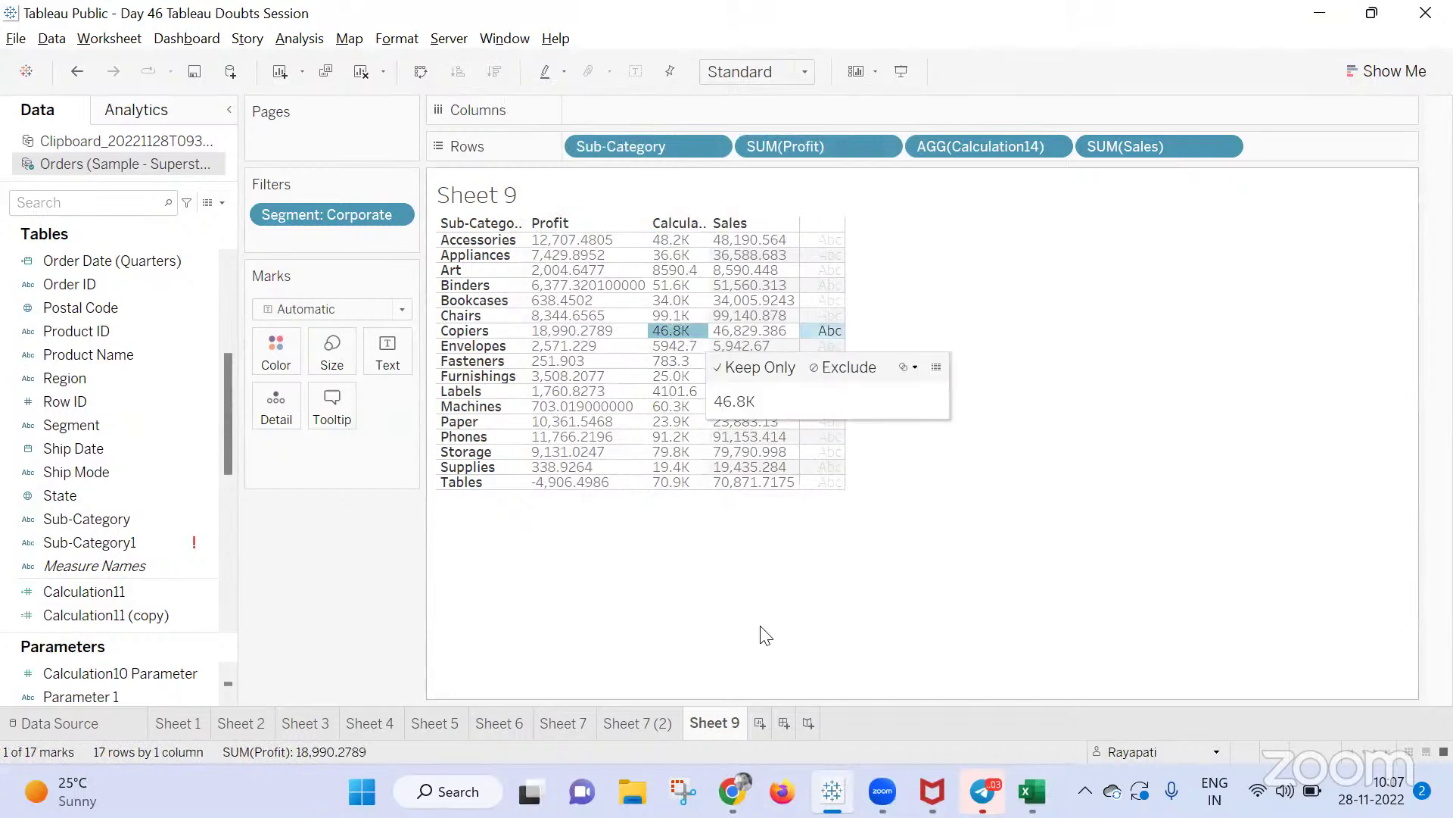
{"action": "left_click", "coordinate": [763, 628]}
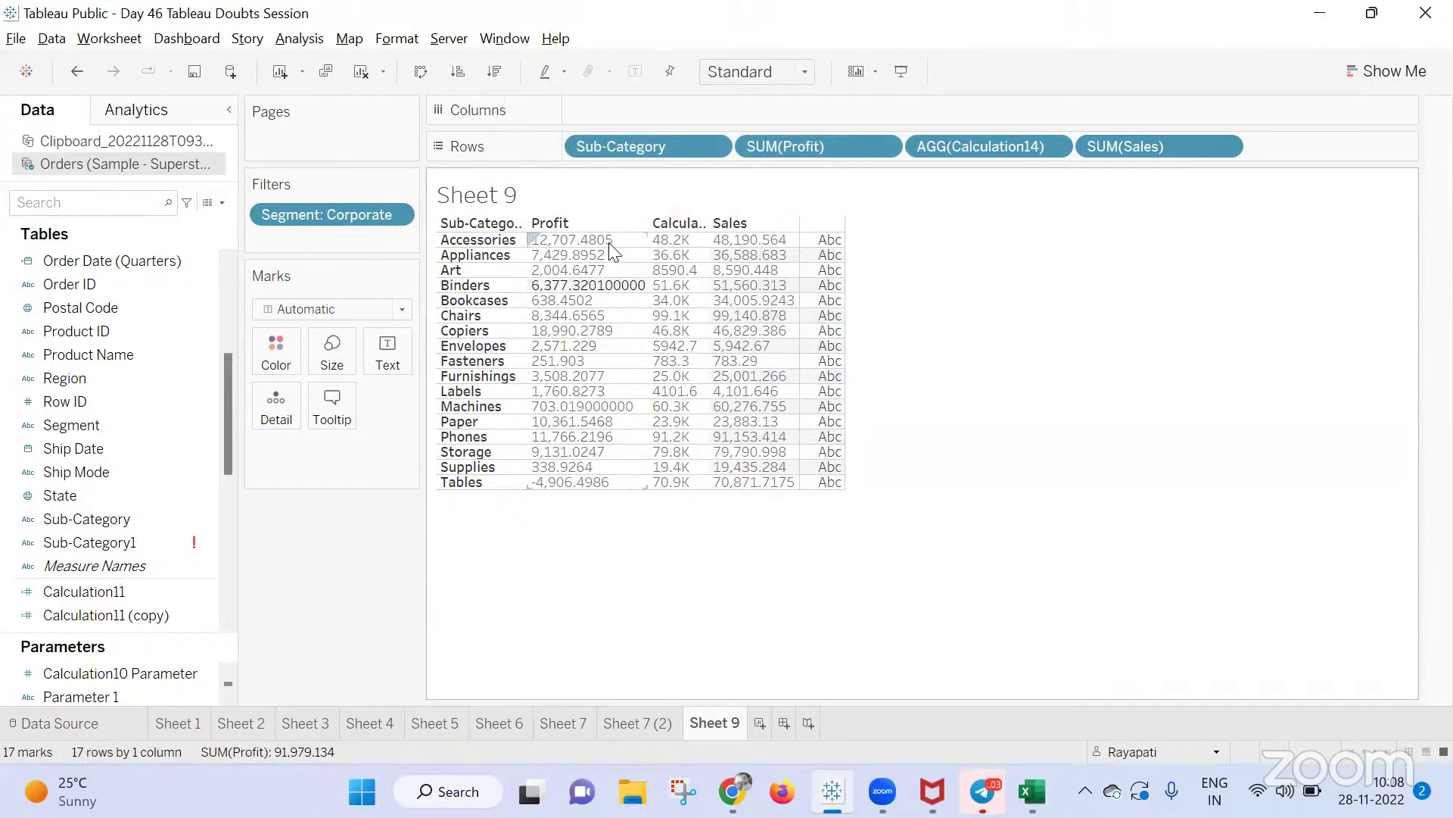
{"action": "mouse_move", "coordinate": [800, 487]}
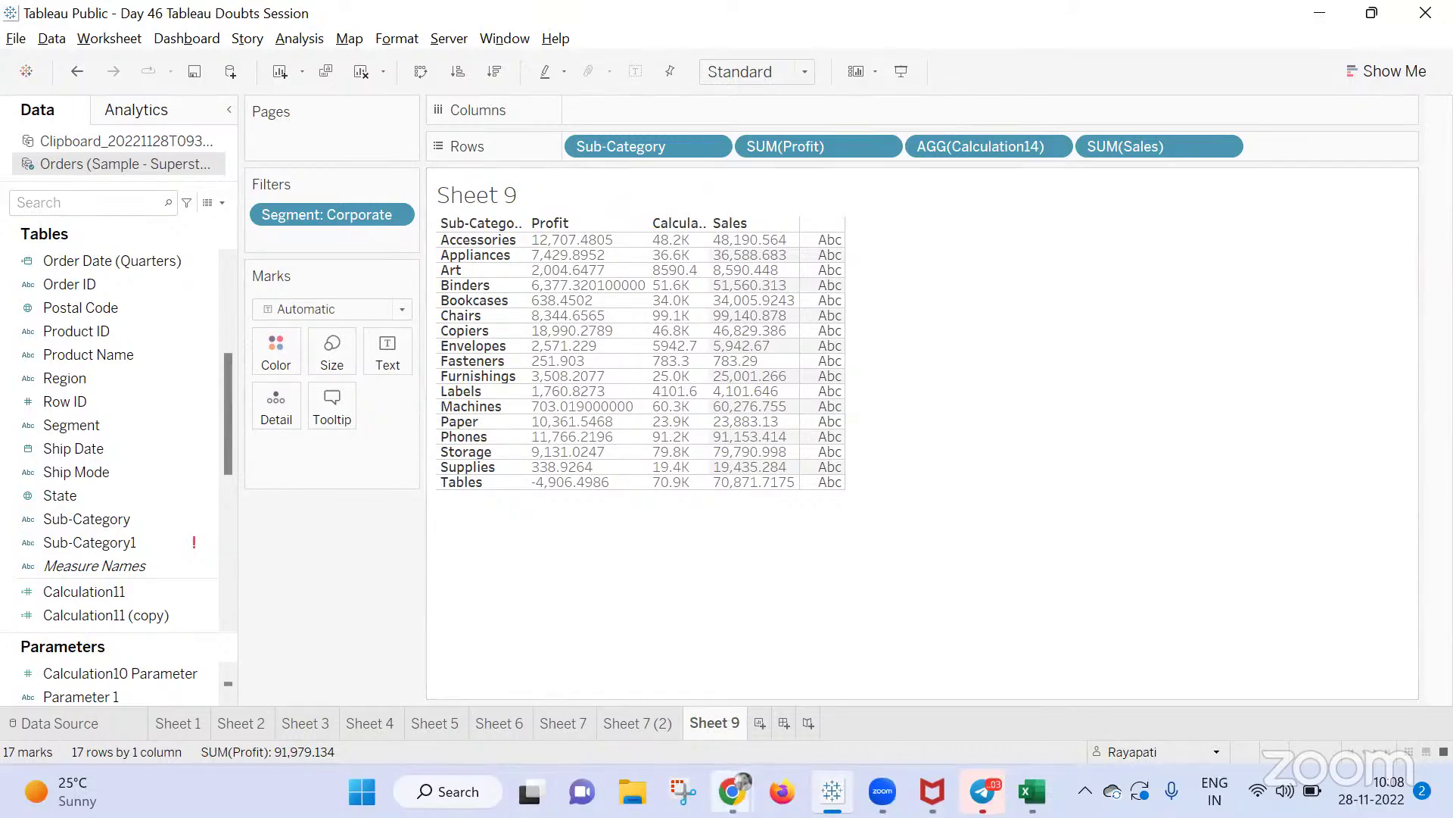
Check the Google Meet call for raised hands and return to Tableau Public
{"action": "mouse_move", "coordinate": [732, 791]}
{"action": "left_click", "coordinate": [574, 661]}
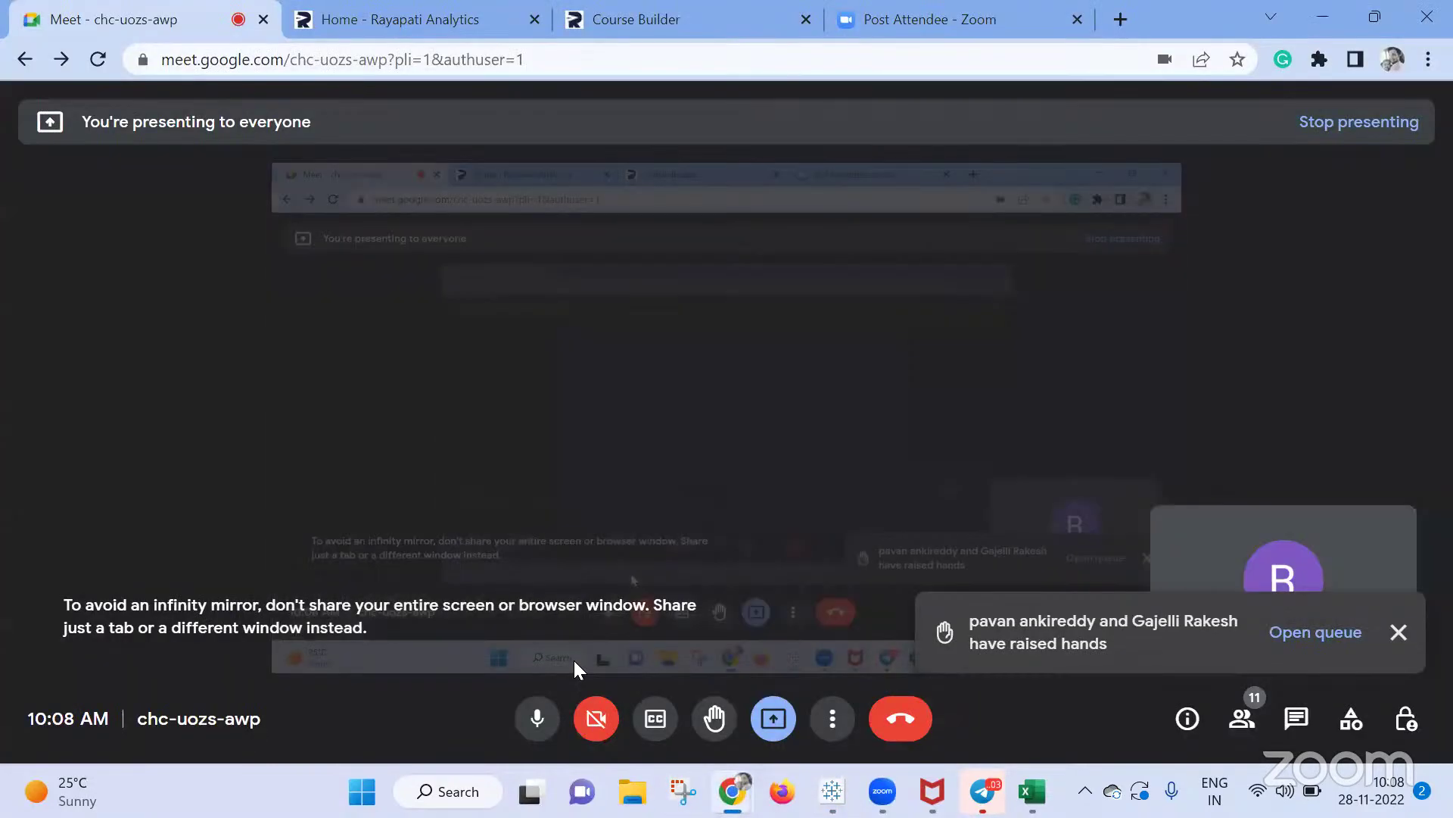
{"action": "left_click", "coordinate": [833, 792]}
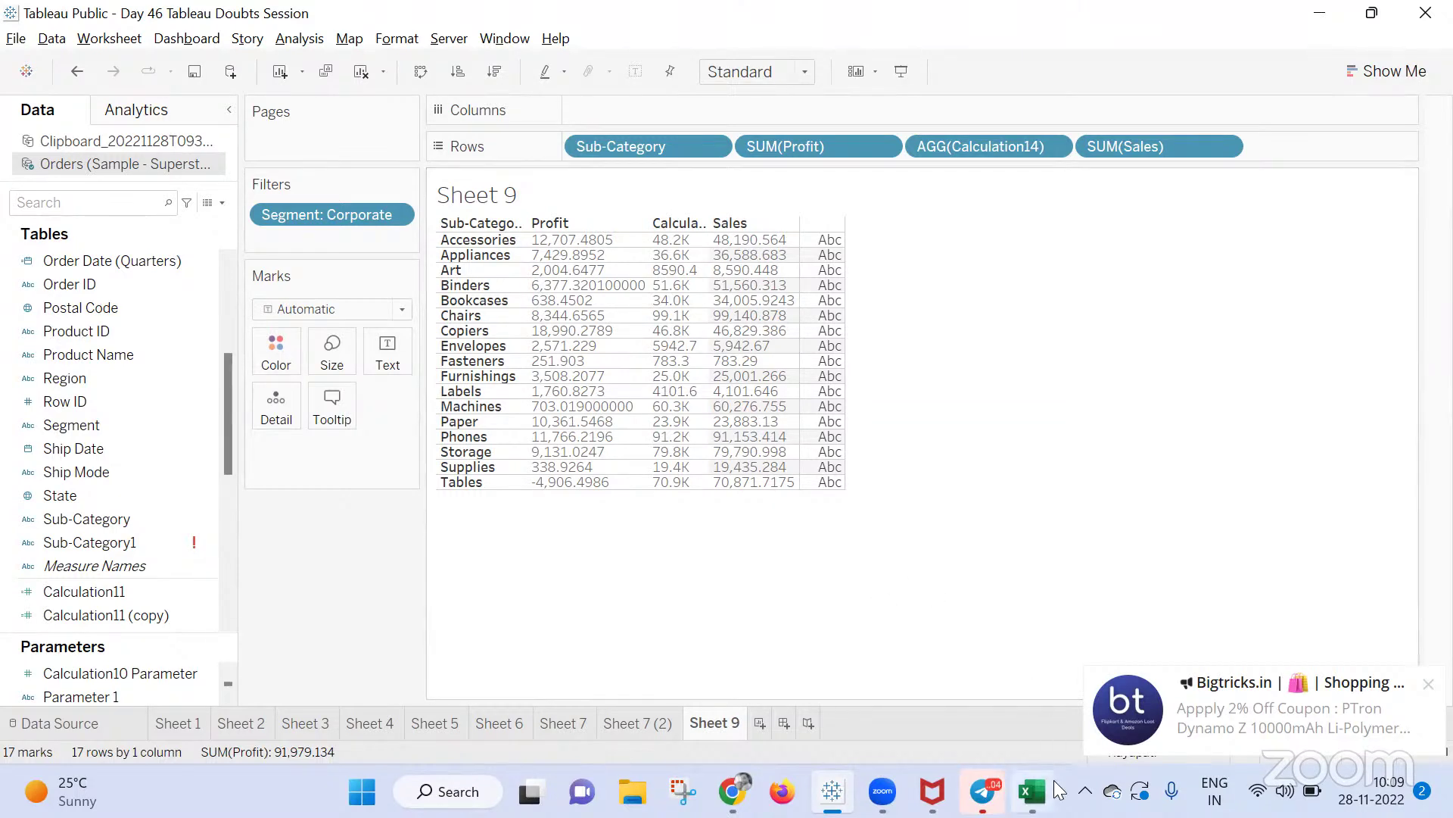
Quit Telegram Desktop running in the background and return to the worksheet
{"action": "left_click", "coordinate": [1085, 791]}
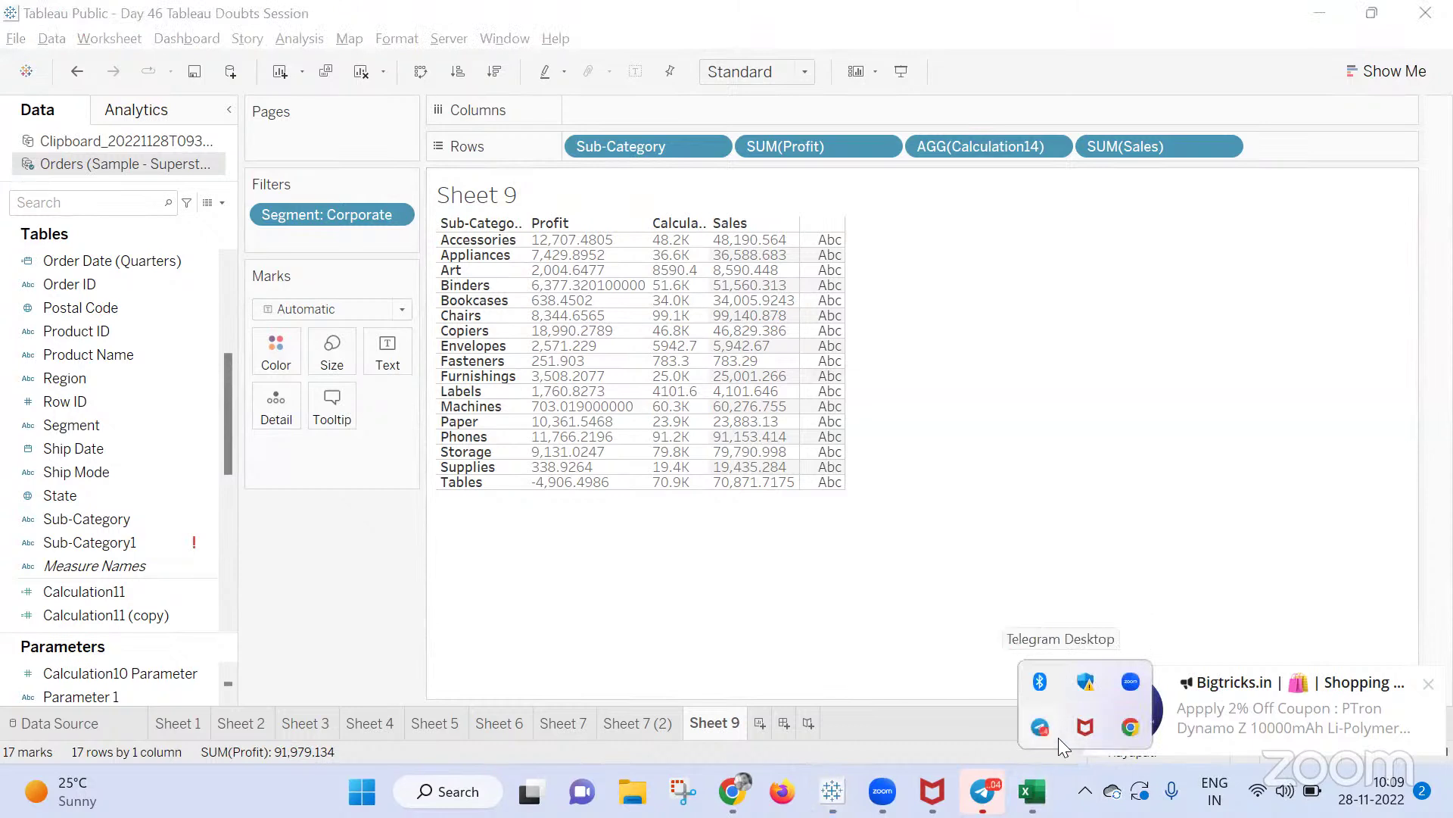
{"action": "right_click", "coordinate": [1048, 731]}
{"action": "left_click", "coordinate": [1072, 716]}
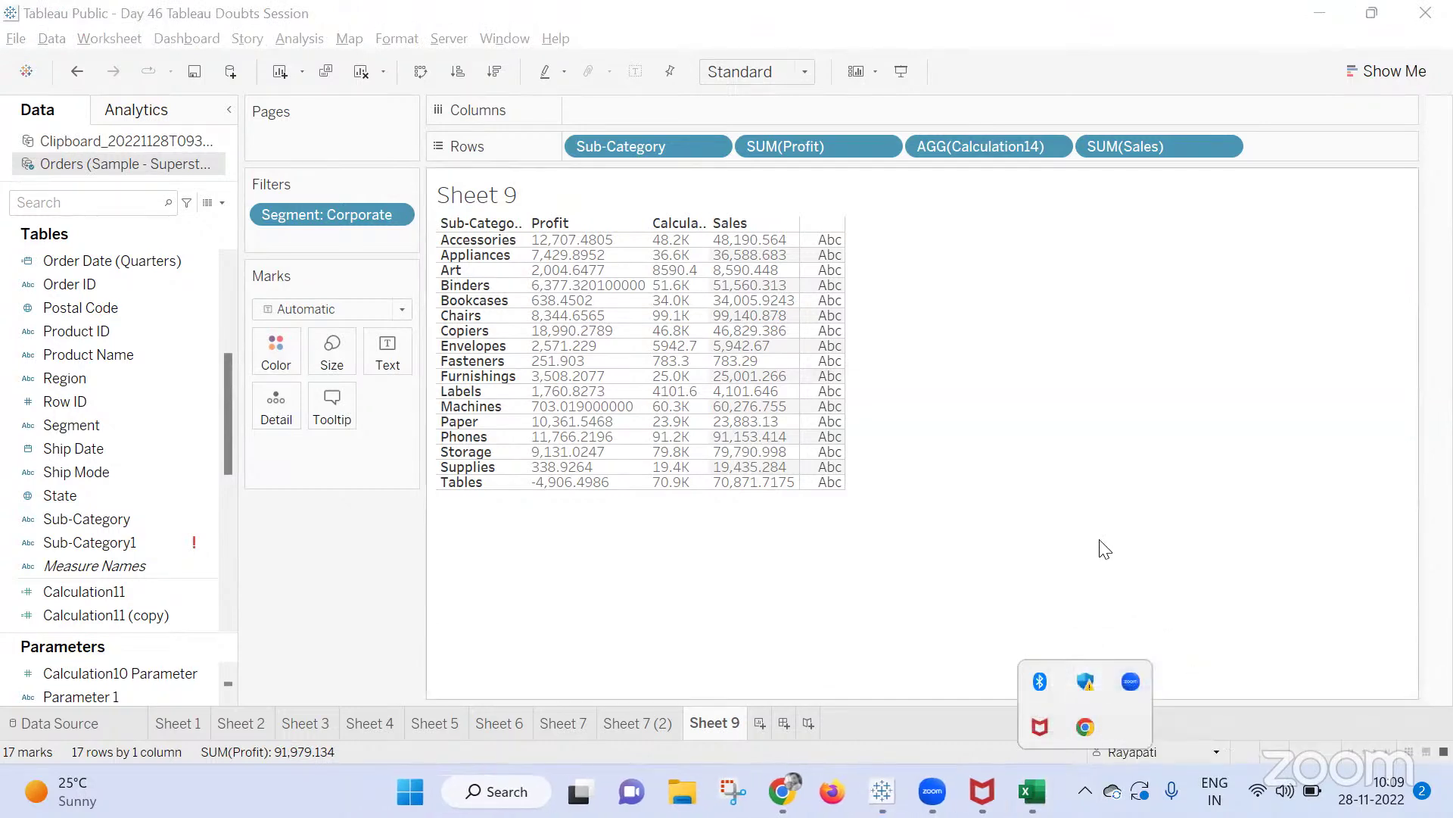
{"action": "left_click", "coordinate": [1106, 549]}
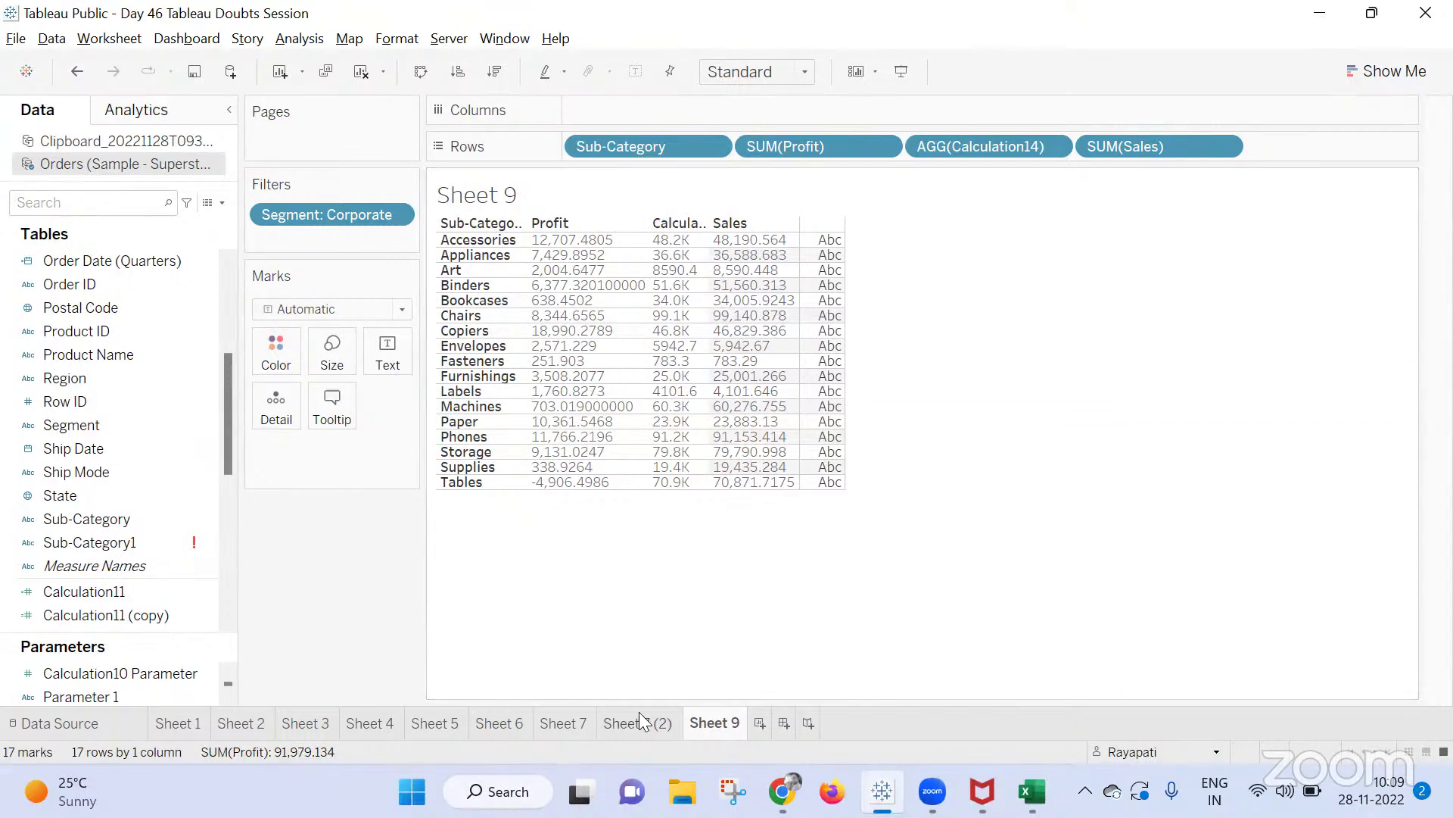
Add a new worksheet and create a calculated field with the formula If YEAR([Order Date]) = 2022 Then [Sales] End
{"action": "left_click", "coordinate": [759, 723]}
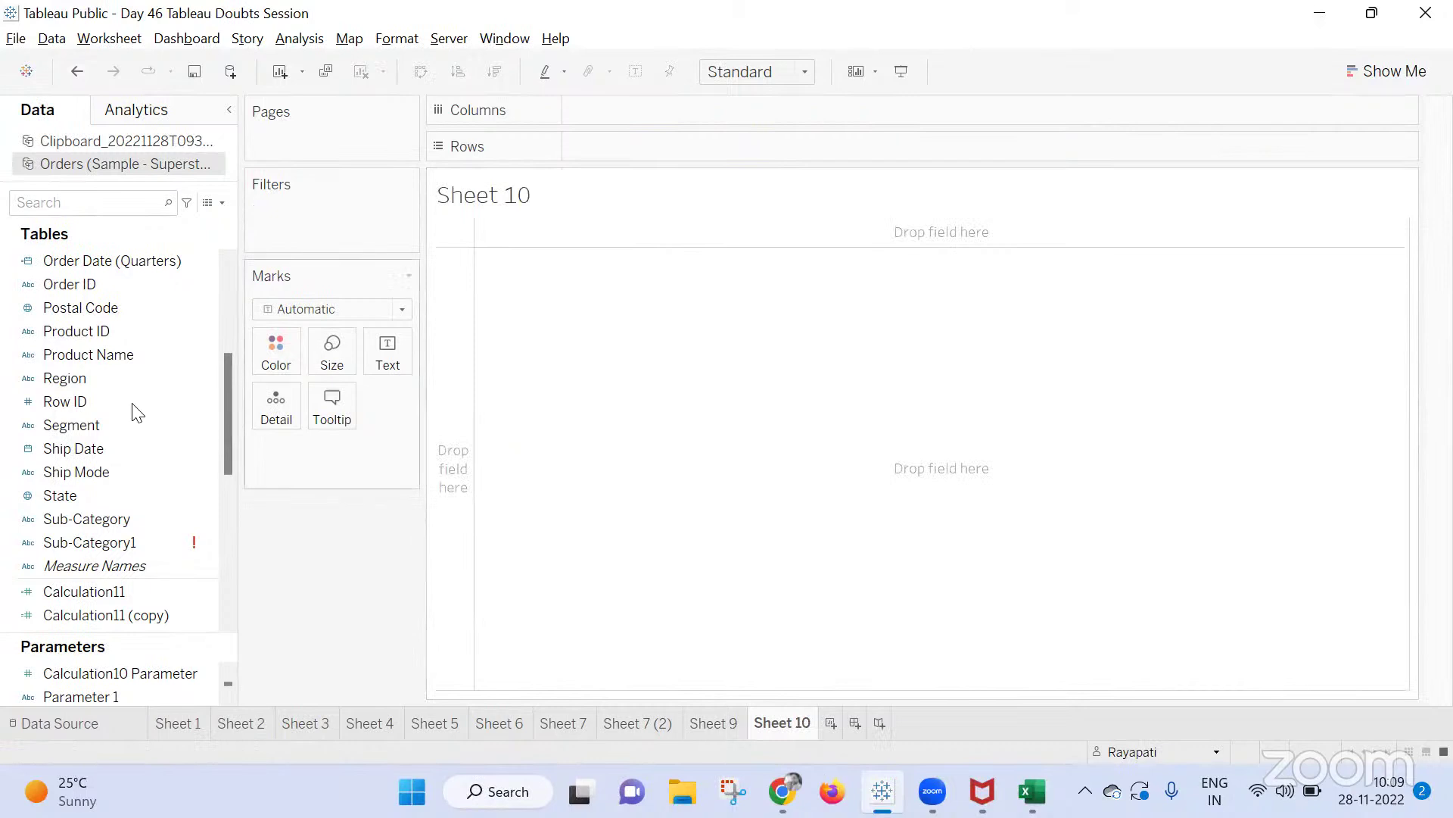
{"action": "scroll", "coordinate": [69, 378], "scroll_direction": "up", "scroll_amount": 2}
{"action": "left_click", "coordinate": [227, 203]}
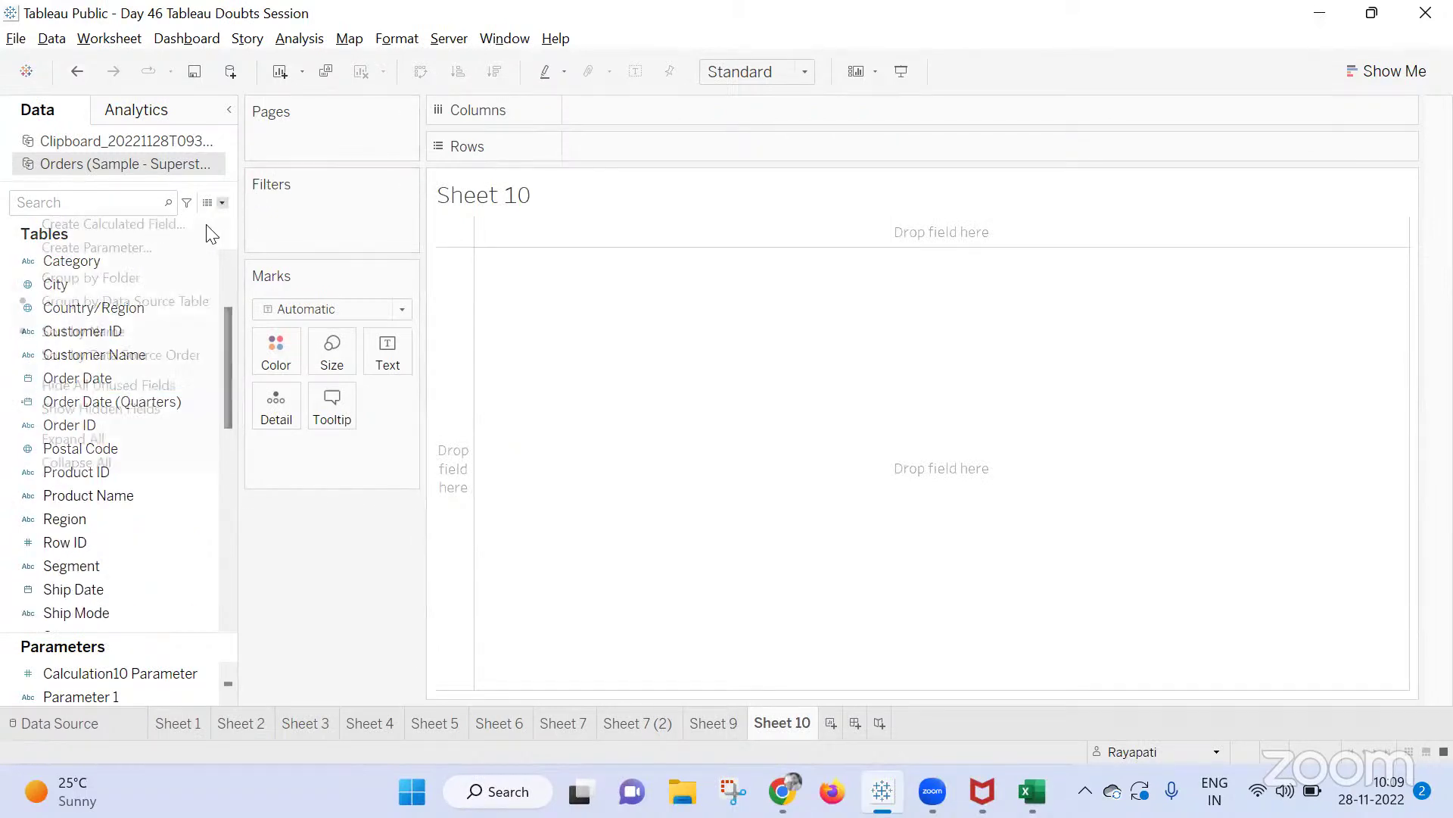
{"action": "left_click", "coordinate": [204, 217]}
{"action": "type", "text": "If yea"}
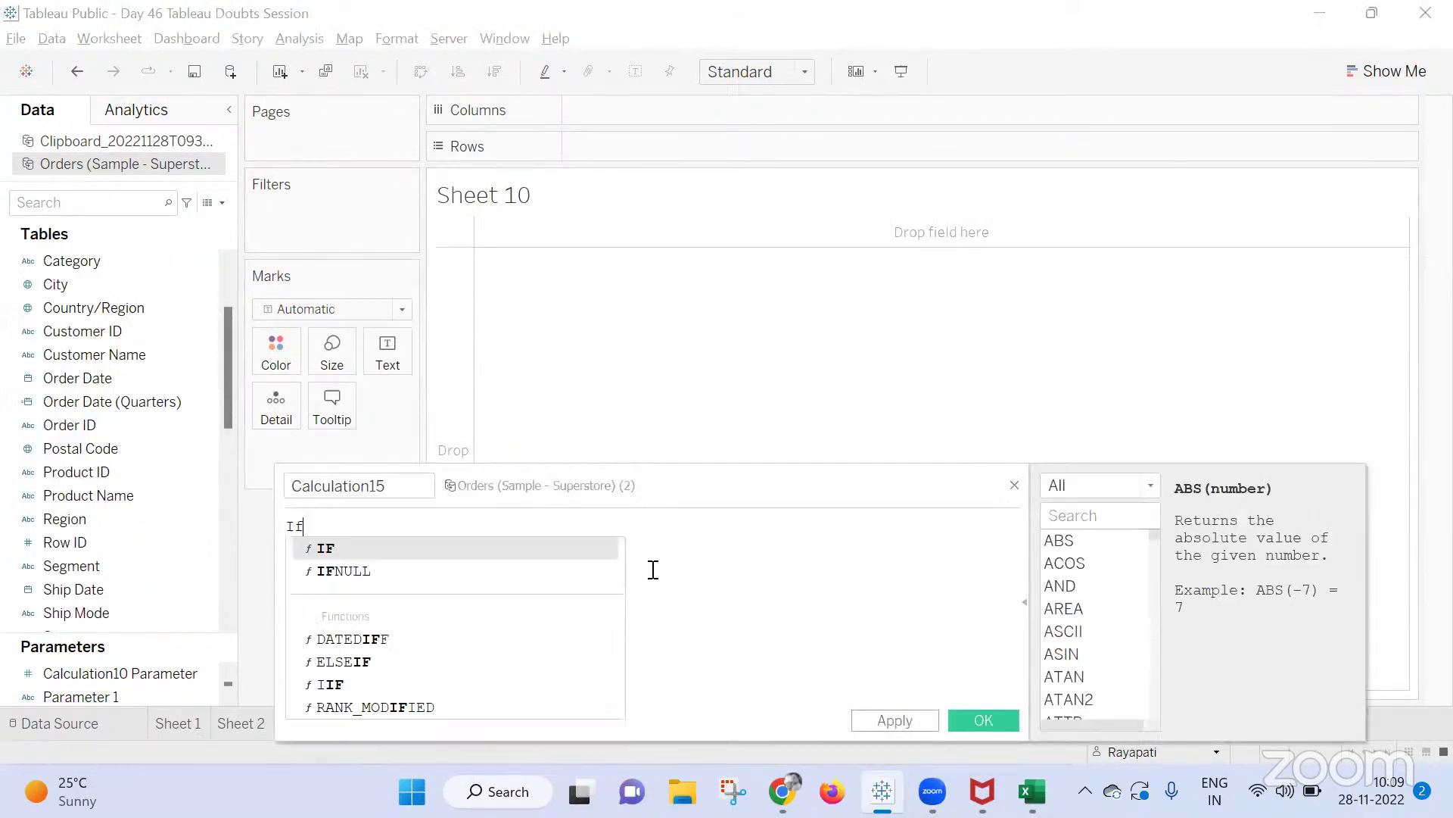
{"action": "key", "text": "Return"}
{"action": "type", "text": "ord"}
{"action": "key", "text": "Return"}
{"action": "type", "text": ") = 2022 Then [Sa"}
{"action": "key", "text": "Return"}
{"action": "type", "text": "End"}
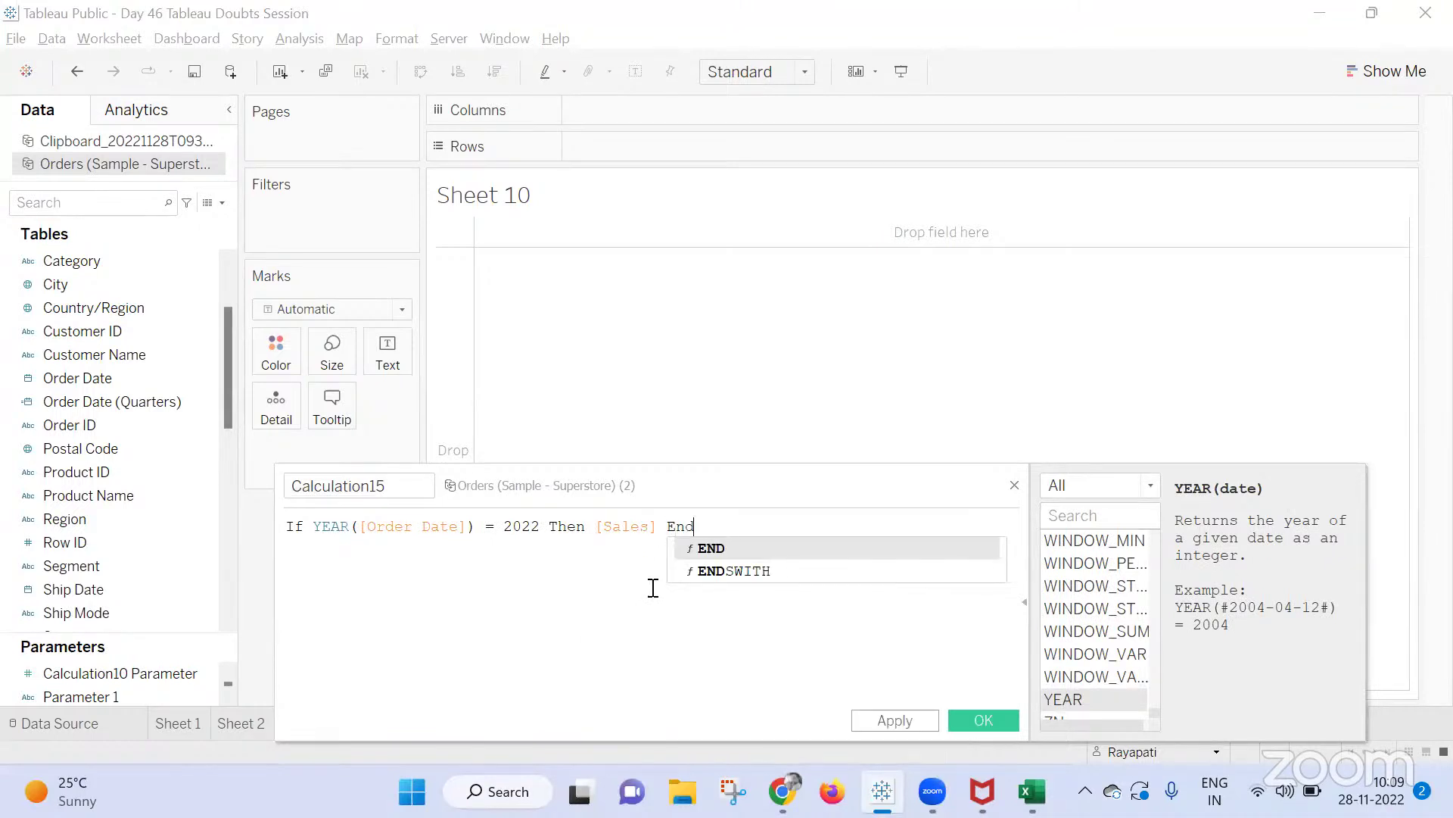
{"action": "left_click", "coordinate": [983, 718]}
{"action": "left_click", "coordinate": [978, 716]}
Duplicate Calculation15 and change the year in the copy's formula to 2021
{"action": "right_click", "coordinate": [186, 614]}
{"action": "left_click", "coordinate": [243, 470]}
{"action": "right_click", "coordinate": [155, 614]}
{"action": "left_click", "coordinate": [219, 449]}
{"action": "left_click", "coordinate": [541, 525]}
{"action": "key", "text": "BackSpace"}
{"action": "type", "text": "1"}
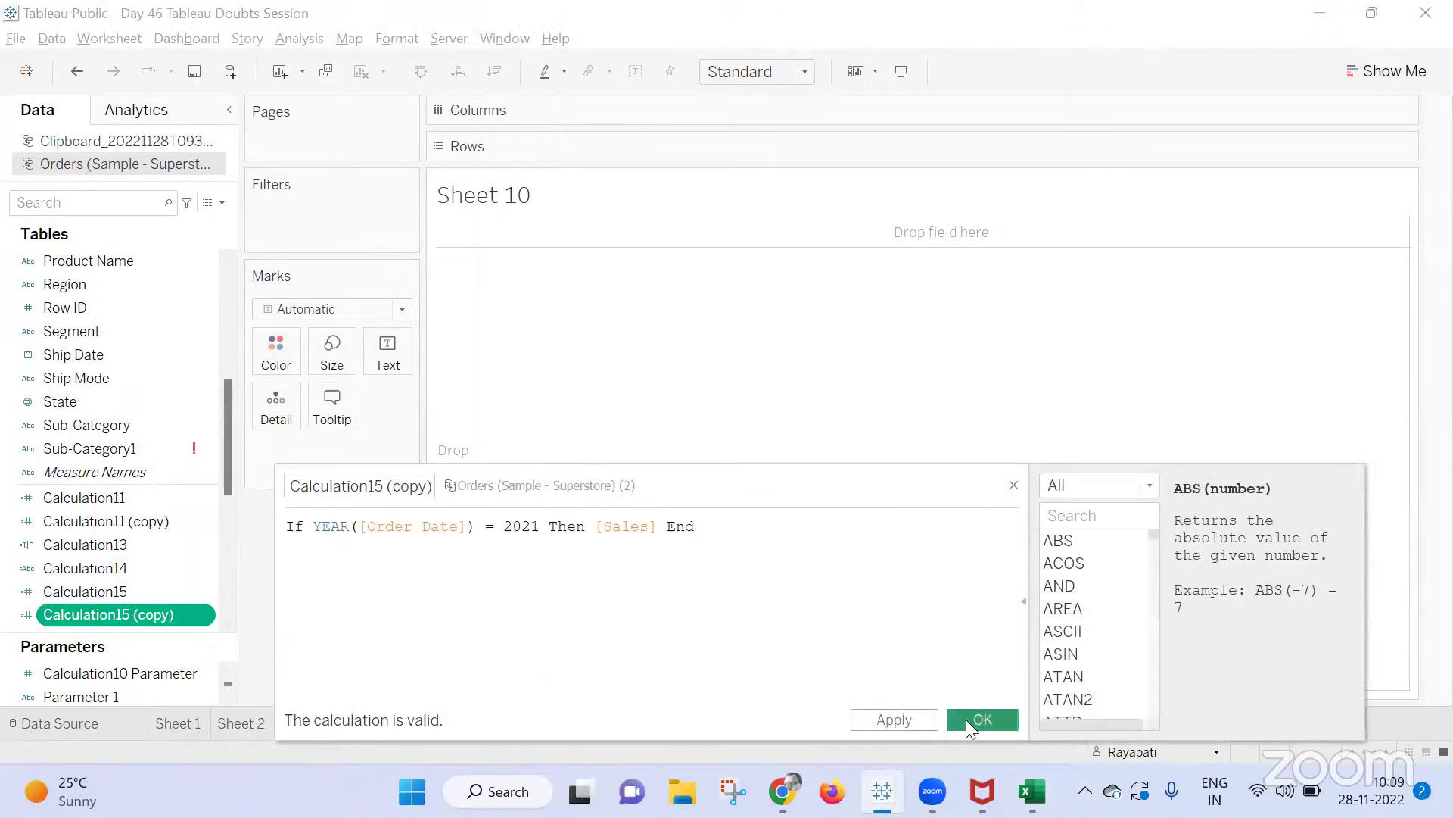
{"action": "left_click", "coordinate": [966, 719]}
Show Calculation15, Calculation15 (copy) and Profit as text values on the sheet
{"action": "left_click_drag", "start_coordinate": [162, 591], "coordinate": [415, 356]}
{"action": "left_click_drag", "start_coordinate": [106, 615], "coordinate": [388, 352]}
{"action": "scroll", "coordinate": [68, 471], "scroll_direction": "down", "scroll_amount": 2}
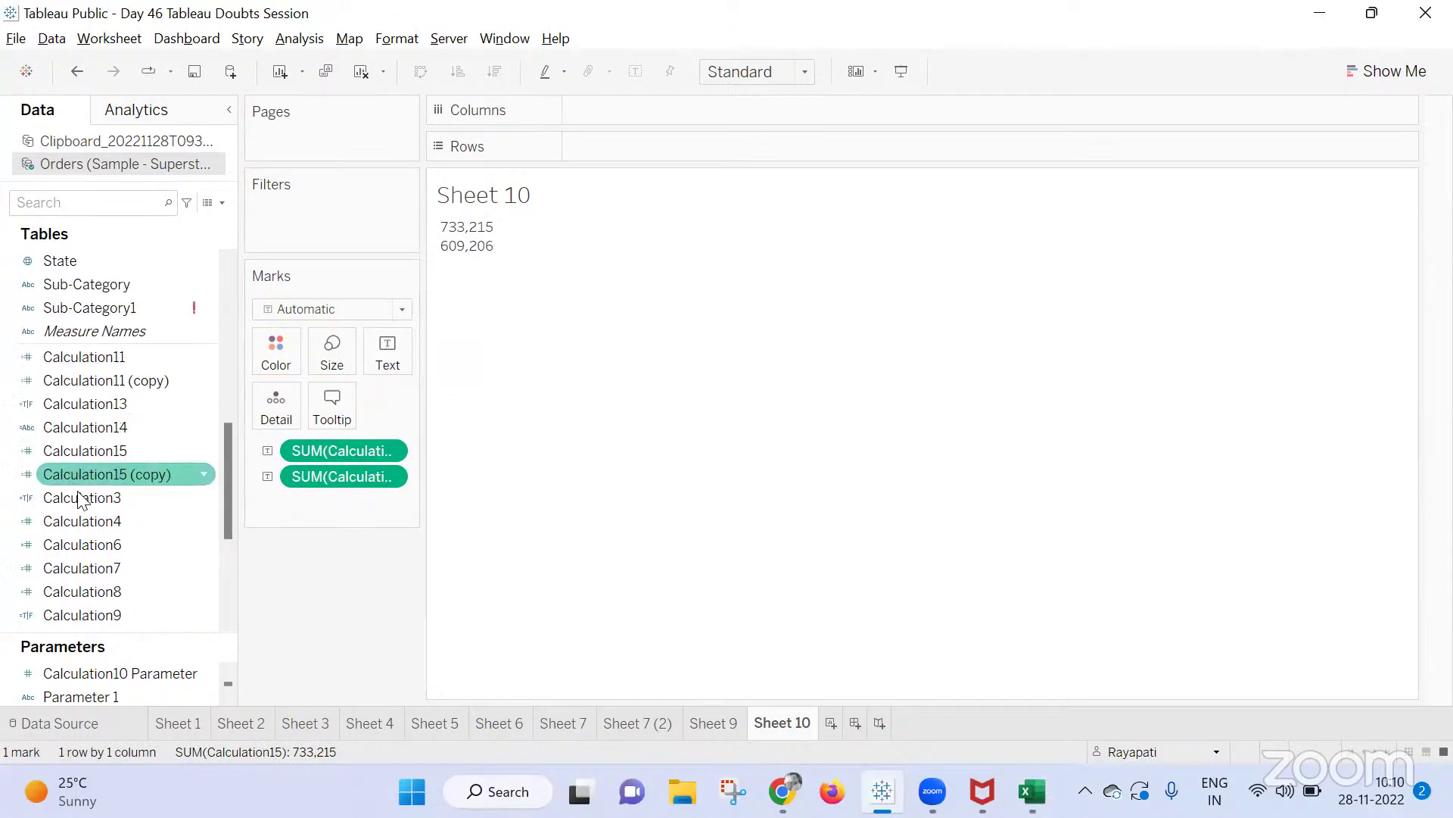
{"action": "scroll", "coordinate": [78, 492], "scroll_direction": "down", "scroll_amount": 3}
{"action": "left_click_drag", "start_coordinate": [86, 450], "coordinate": [388, 348]}
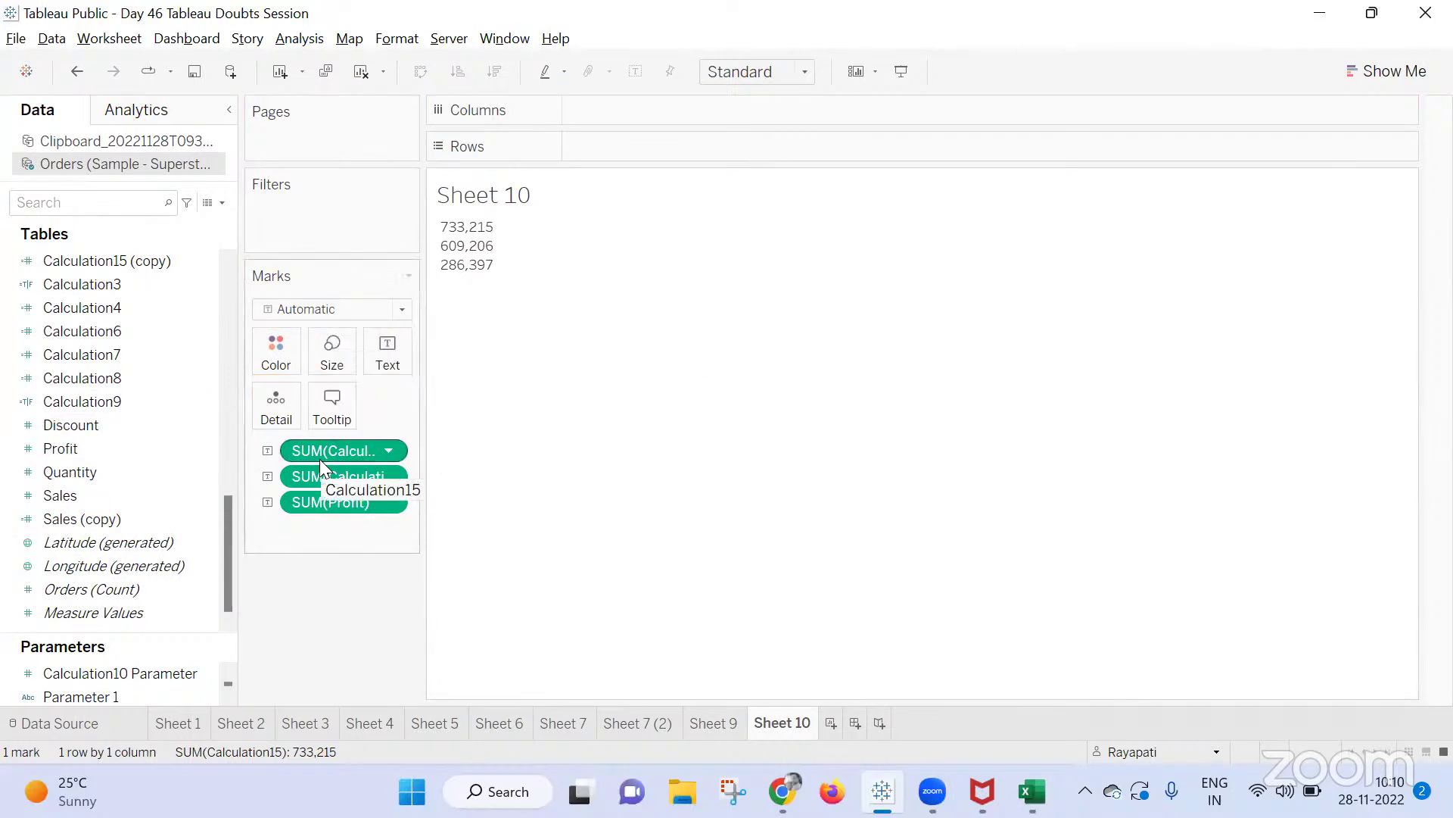
Remove Profit, Calculation15 (copy) and Calculation15 from the marks
{"action": "left_click_drag", "start_coordinate": [325, 502], "coordinate": [189, 409]}
{"action": "left_click_drag", "start_coordinate": [340, 478], "coordinate": [189, 446]}
{"action": "left_click_drag", "start_coordinate": [362, 453], "coordinate": [638, 138]}
Put Order Date in the rows at the month-and-year level and make it discrete
{"action": "scroll", "coordinate": [146, 424], "scroll_direction": "up", "scroll_amount": 10}
{"action": "right_click", "coordinate": [640, 144]}
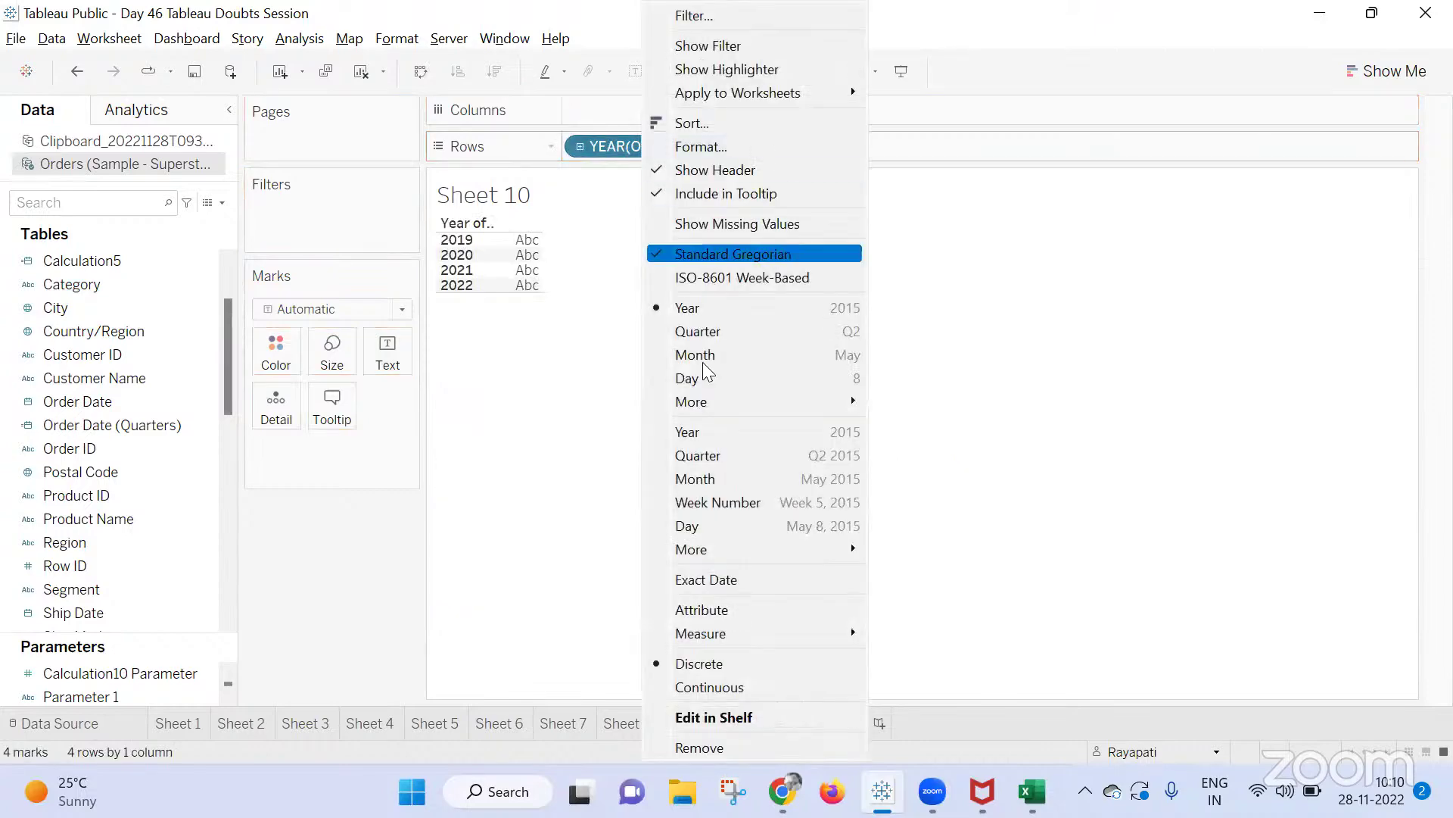
{"action": "left_click", "coordinate": [700, 480]}
{"action": "right_click", "coordinate": [646, 147]}
{"action": "left_click", "coordinate": [795, 640]}
Add Measure Values to the columns
{"action": "scroll", "coordinate": [83, 454], "scroll_direction": "down", "scroll_amount": 4}
{"action": "scroll", "coordinate": [71, 522], "scroll_direction": "up", "scroll_amount": 1}
{"action": "scroll", "coordinate": [114, 492], "scroll_direction": "down", "scroll_amount": 5}
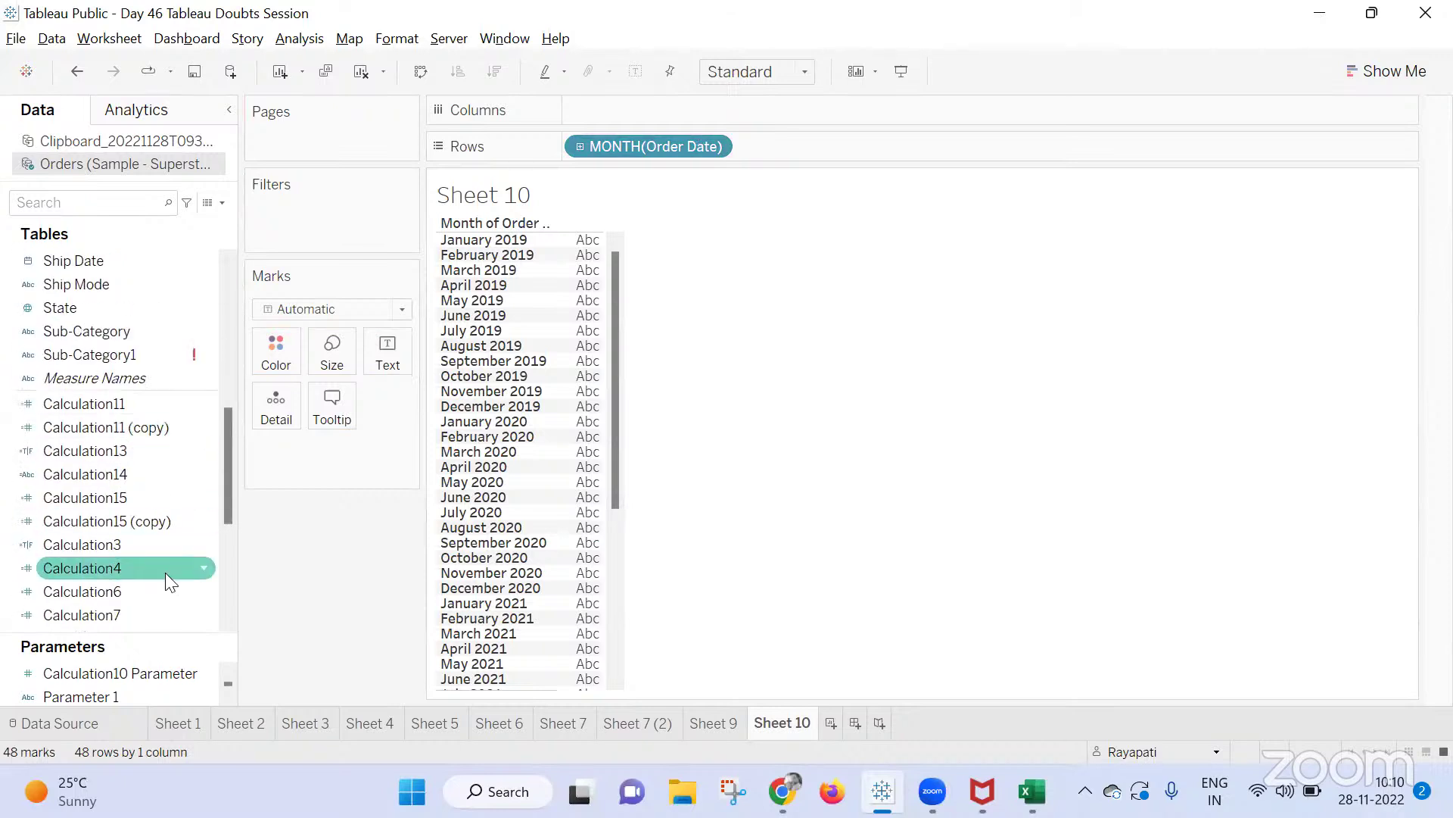
{"action": "left_click_drag", "start_coordinate": [113, 307], "coordinate": [203, 421]}
{"action": "scroll", "coordinate": [203, 421], "scroll_direction": "up", "scroll_amount": 3}
{"action": "left_click", "coordinate": [123, 303]}
{"action": "left_click_drag", "start_coordinate": [123, 303], "coordinate": [119, 342]}
{"action": "left_click", "coordinate": [111, 437]}
{"action": "scroll", "coordinate": [108, 566], "scroll_direction": "down", "scroll_amount": 3}
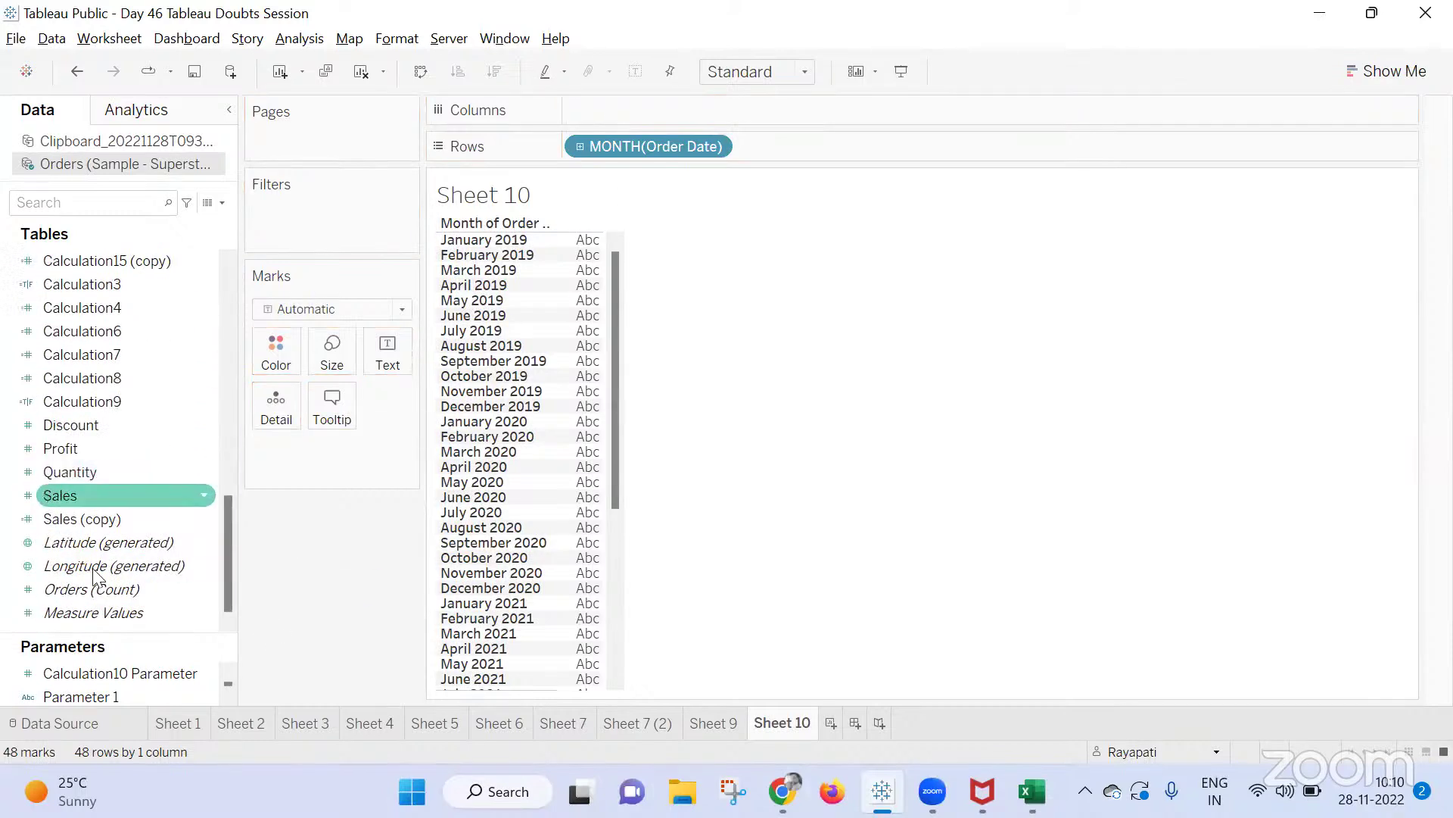
{"action": "left_click_drag", "start_coordinate": [104, 603], "coordinate": [654, 101]}
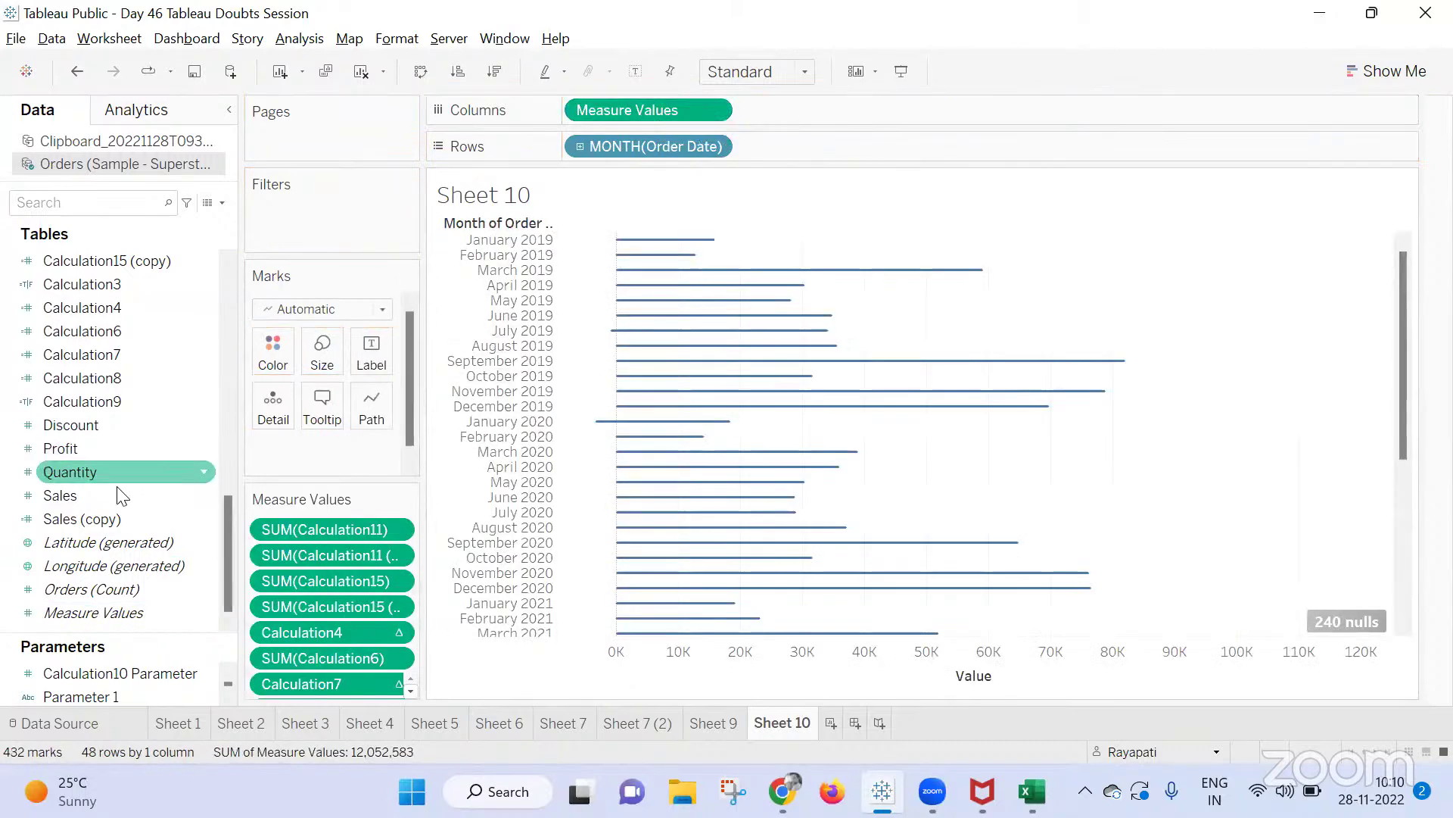
Add Measure Names to the filters and show its filter control beside the view
{"action": "scroll", "coordinate": [117, 401], "scroll_direction": "up", "scroll_amount": 4}
{"action": "scroll", "coordinate": [117, 401], "scroll_direction": "up", "scroll_amount": 4}
{"action": "scroll", "coordinate": [117, 401], "scroll_direction": "up", "scroll_amount": 2}
{"action": "scroll", "coordinate": [117, 401], "scroll_direction": "down", "scroll_amount": 2}
{"action": "scroll", "coordinate": [116, 403], "scroll_direction": "down", "scroll_amount": 4}
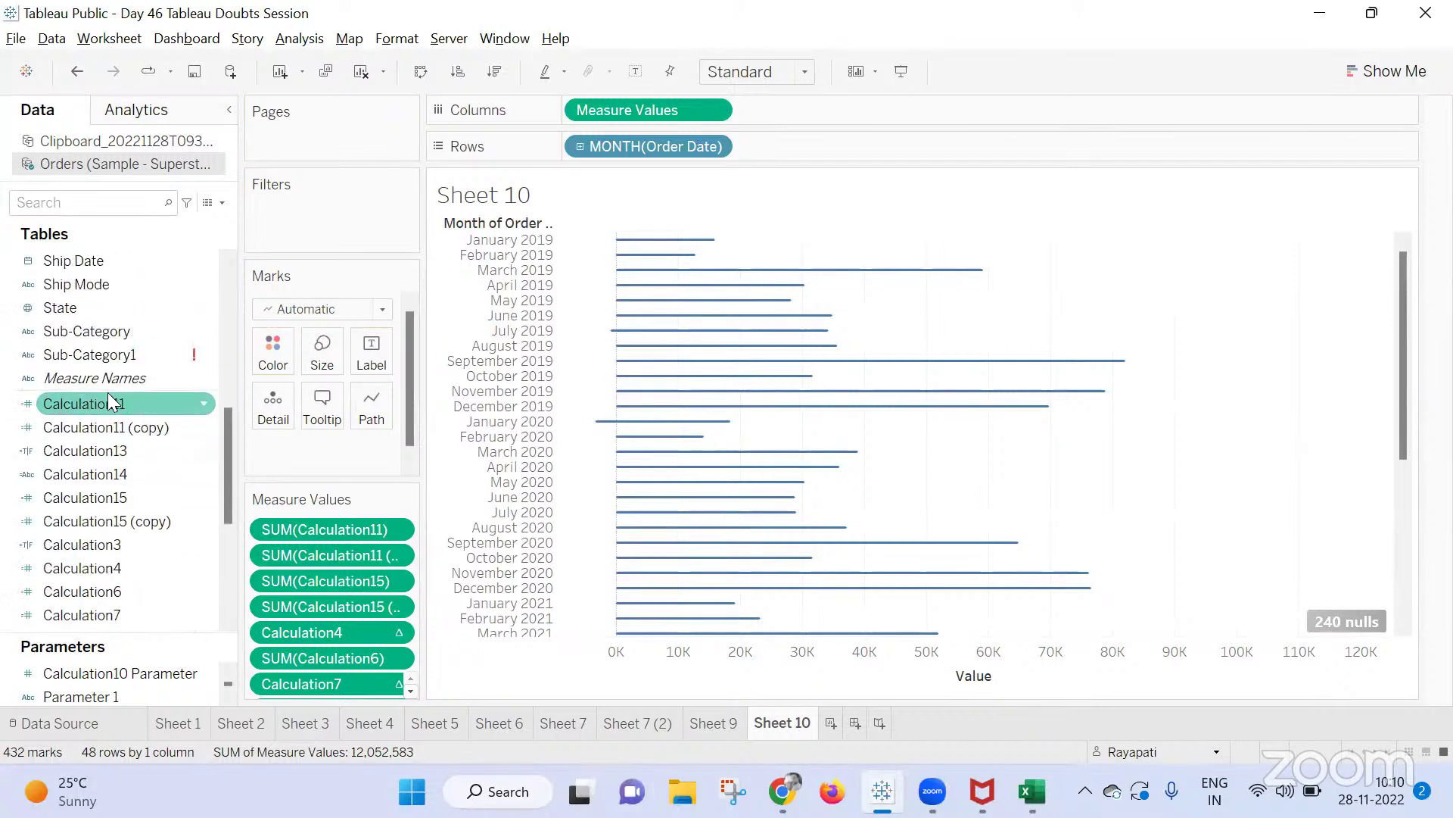
{"action": "left_click_drag", "start_coordinate": [118, 377], "coordinate": [380, 233]}
{"action": "right_click", "coordinate": [364, 215]}
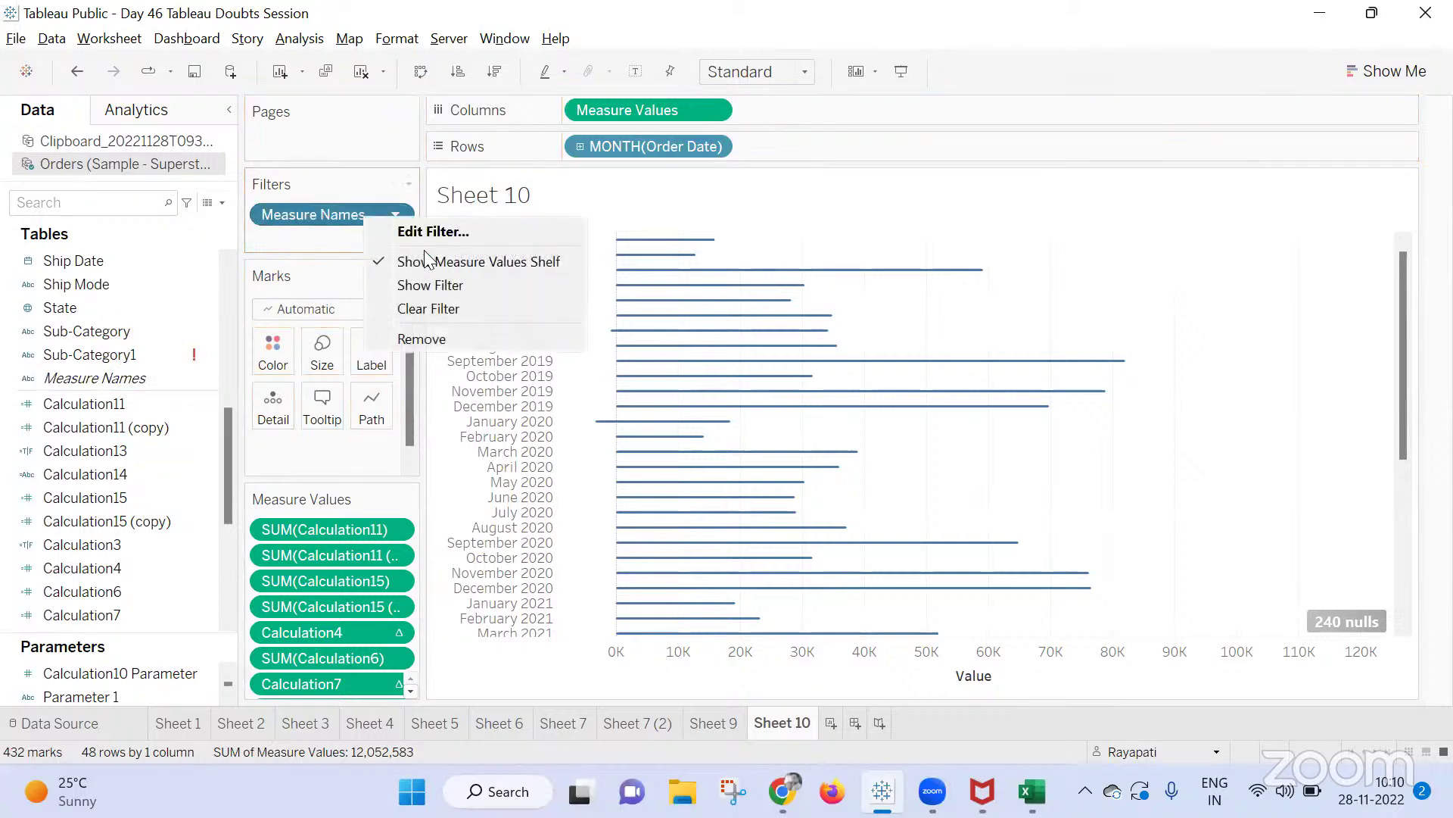
{"action": "left_click", "coordinate": [457, 287]}
Clear all measures in the Measure Names filter and keep only Calculation15, Calculation15 (copy) and Profit
{"action": "left_click", "coordinate": [1260, 213]}
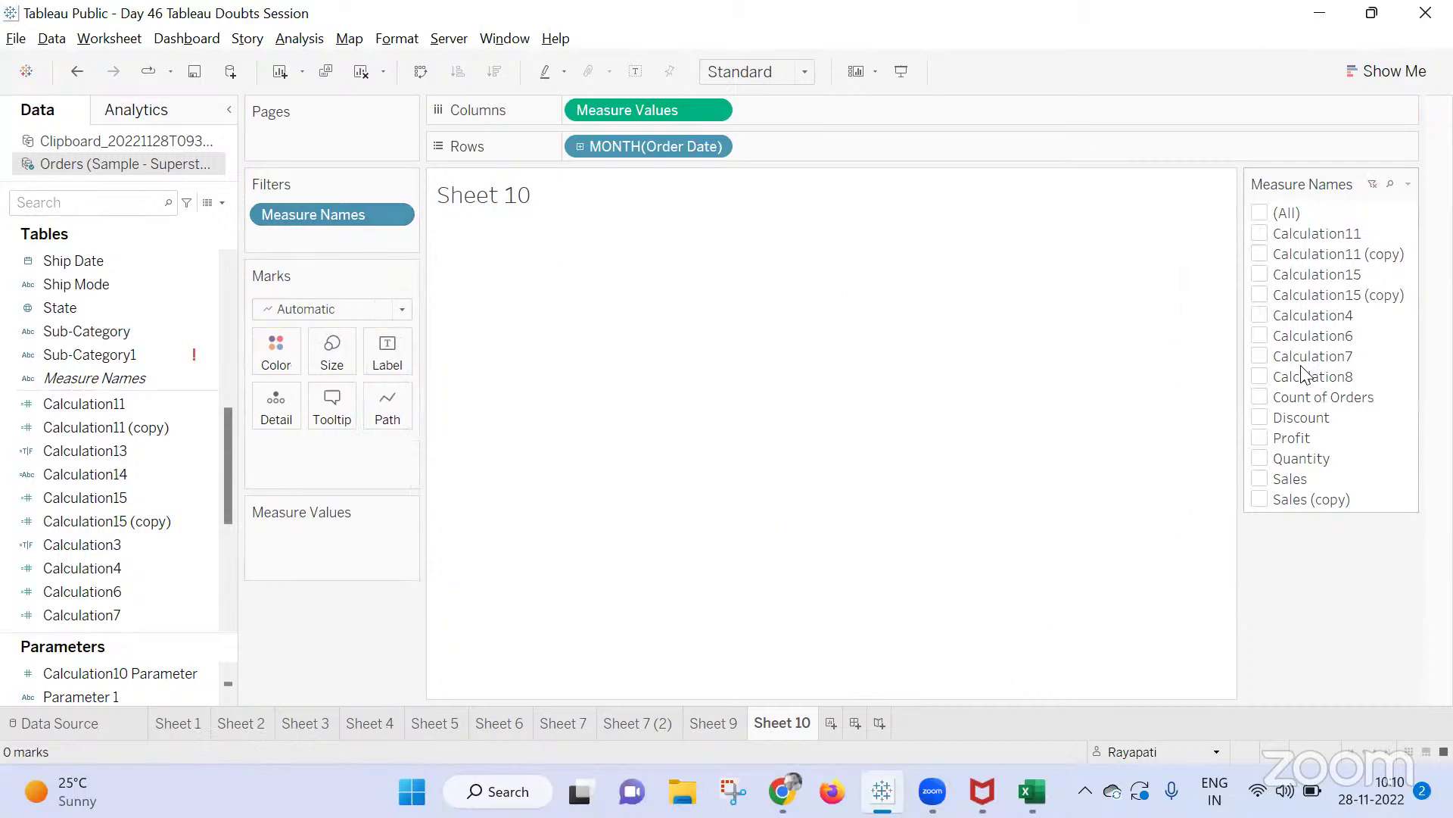
{"action": "left_click", "coordinate": [1259, 274]}
{"action": "left_click", "coordinate": [1260, 295]}
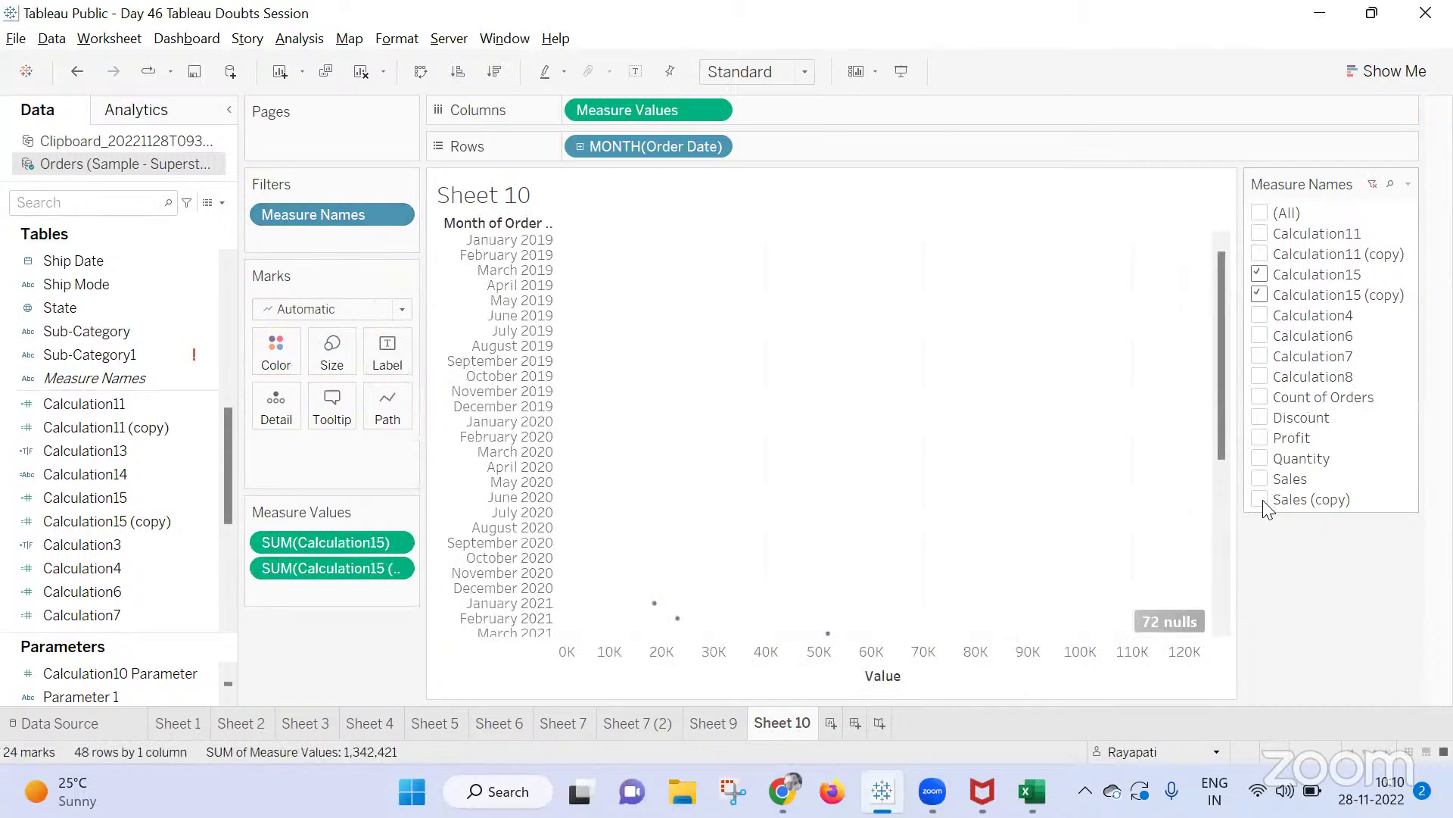
{"action": "left_click", "coordinate": [1266, 441]}
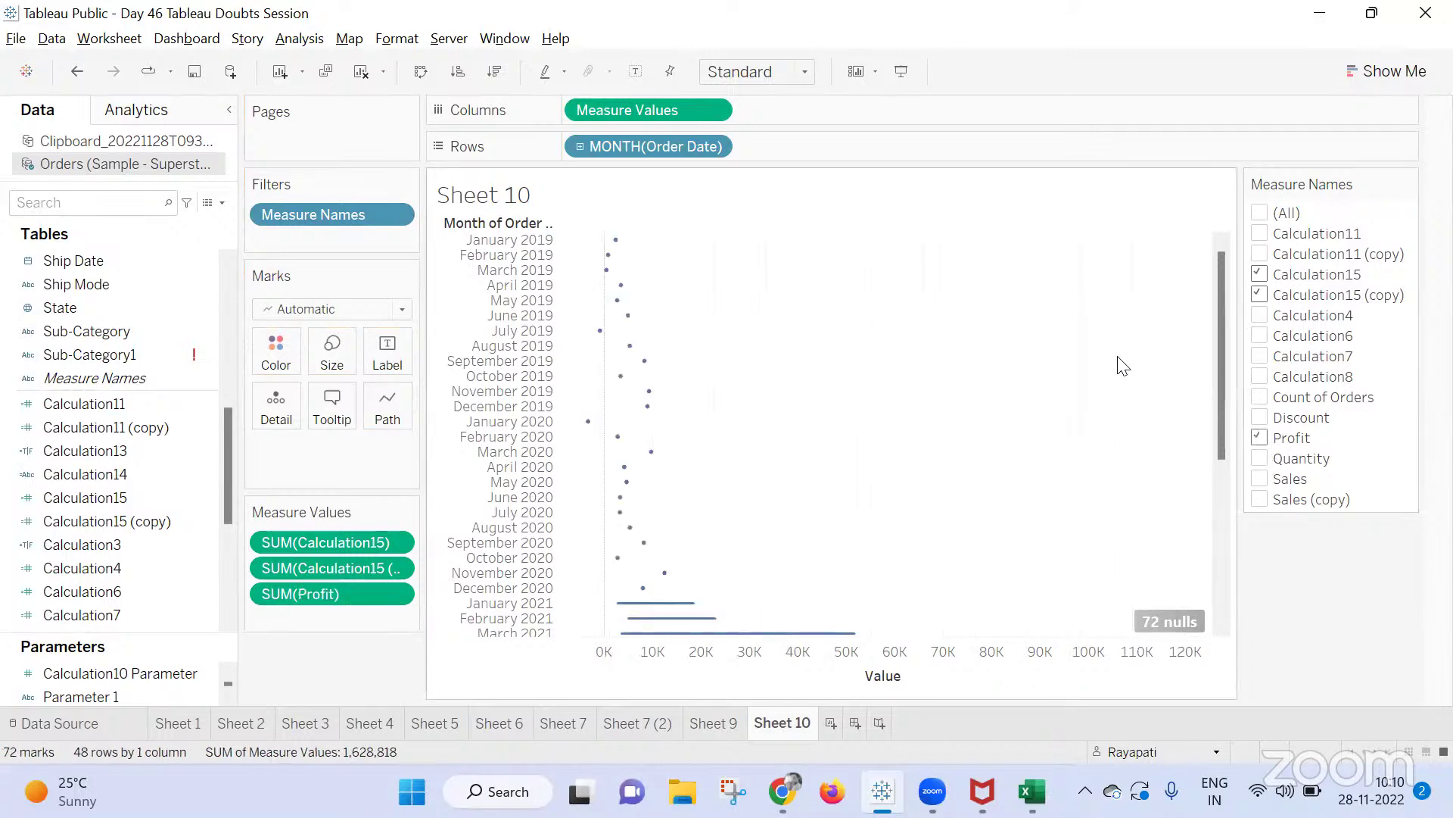
Swap rows and columns so the order months run horizontally, leaving the mark type Automatic
{"action": "left_click", "coordinate": [321, 311]}
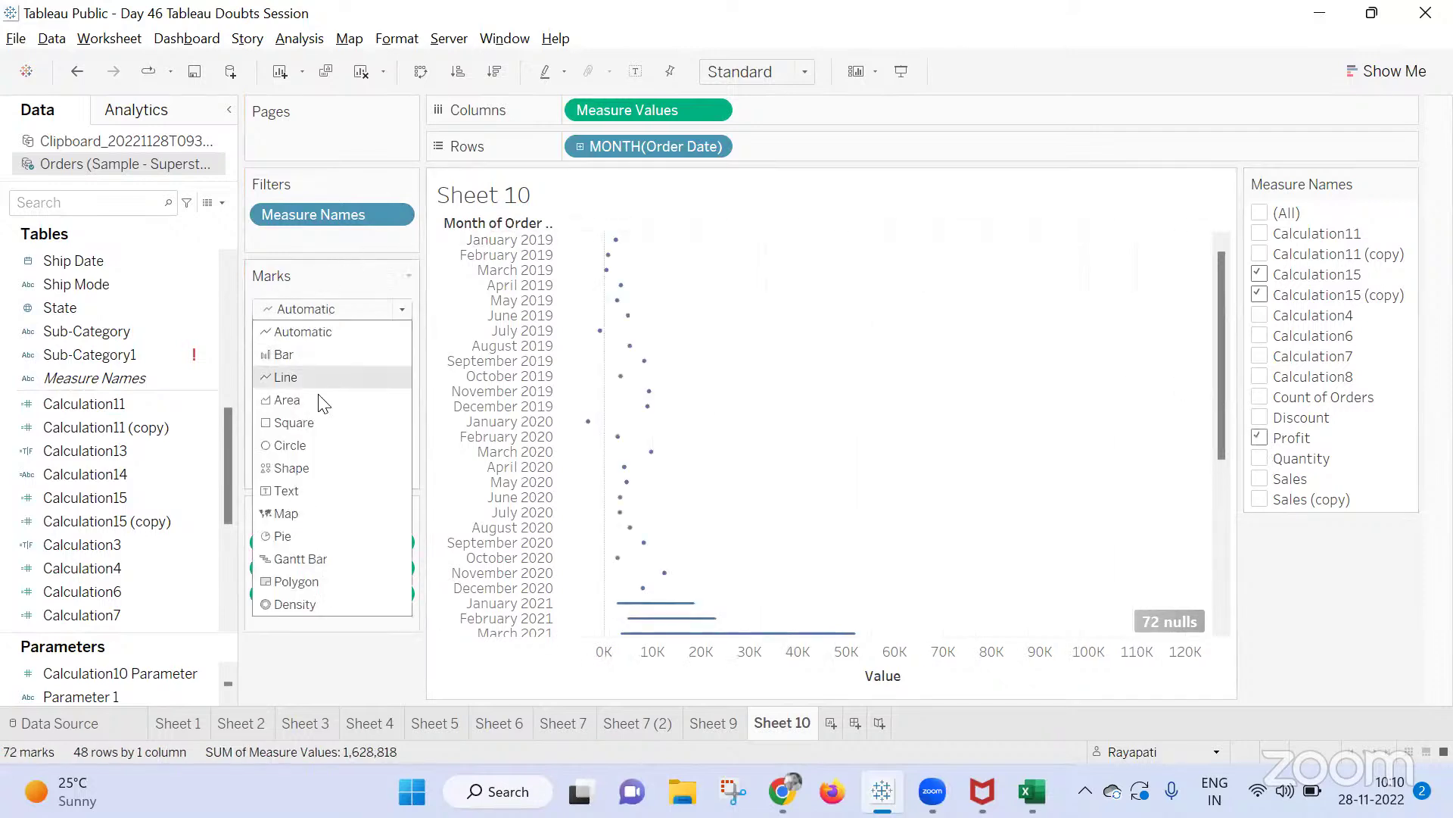
{"action": "left_click", "coordinate": [348, 681]}
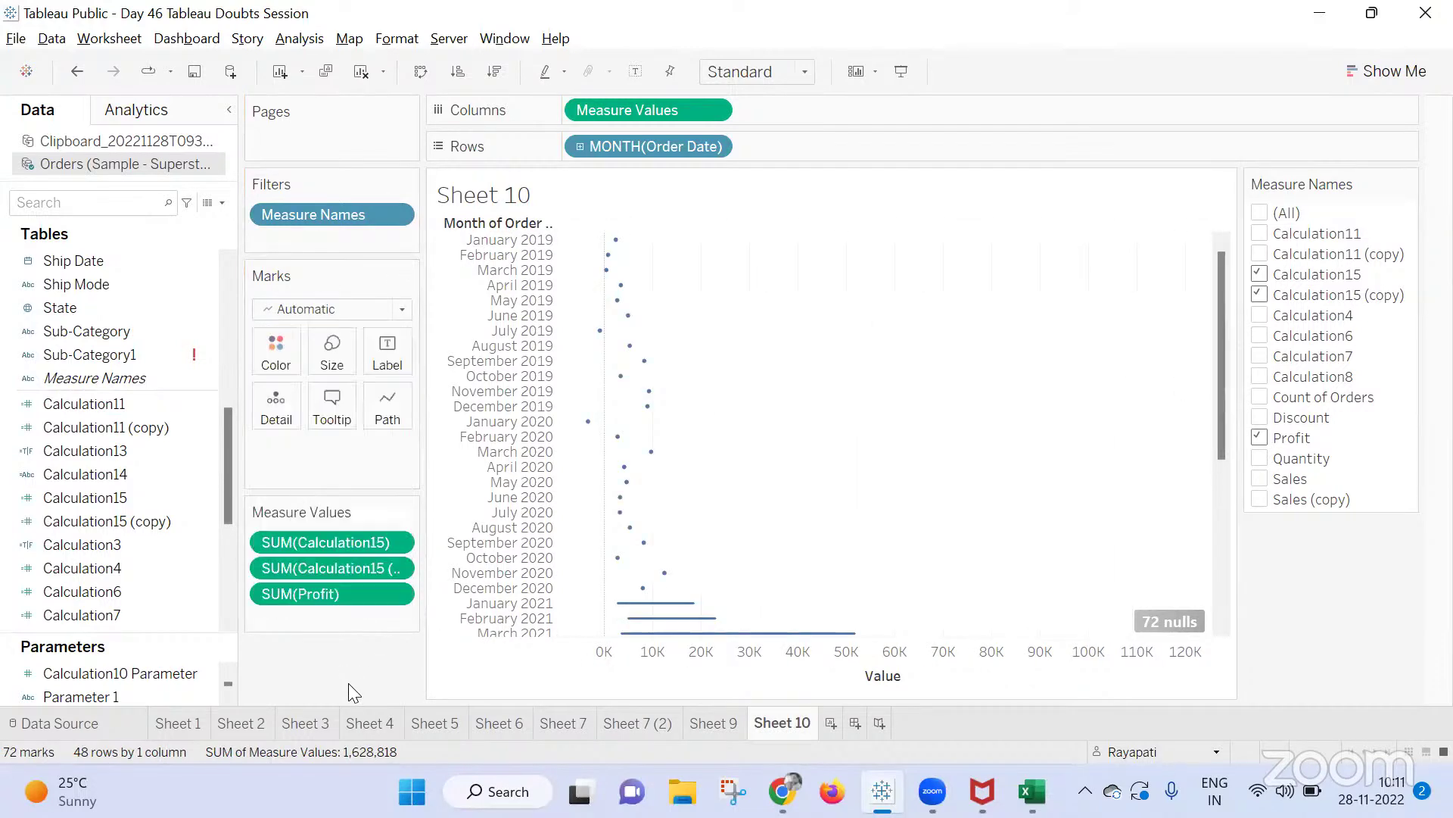
{"action": "left_click", "coordinate": [430, 82]}
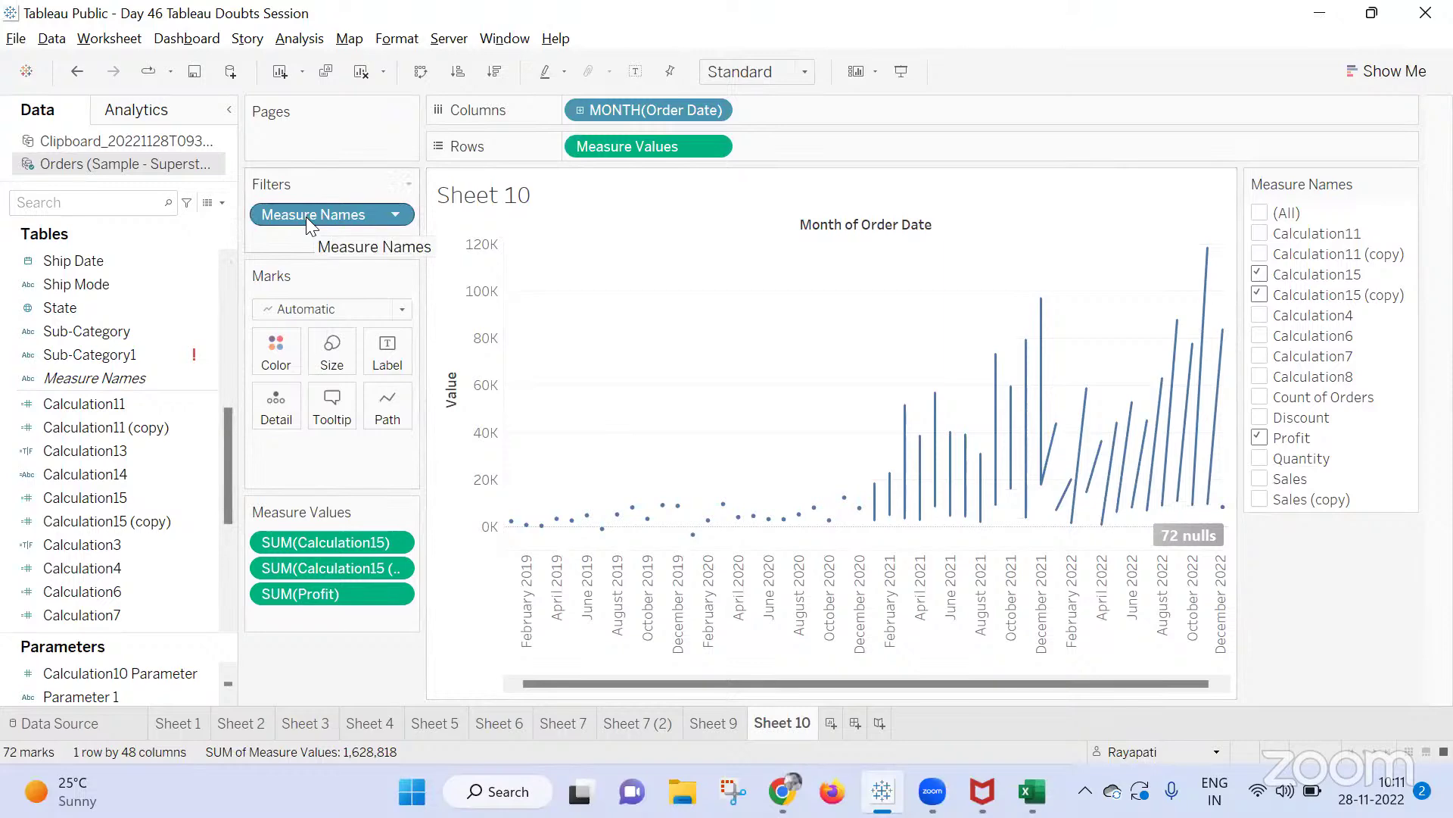
Color the marks by Measure Names to draw a separate line for each measure
{"action": "scroll", "coordinate": [155, 347], "scroll_direction": "up", "scroll_amount": 5}
{"action": "scroll", "coordinate": [153, 348], "scroll_direction": "up", "scroll_amount": 2}
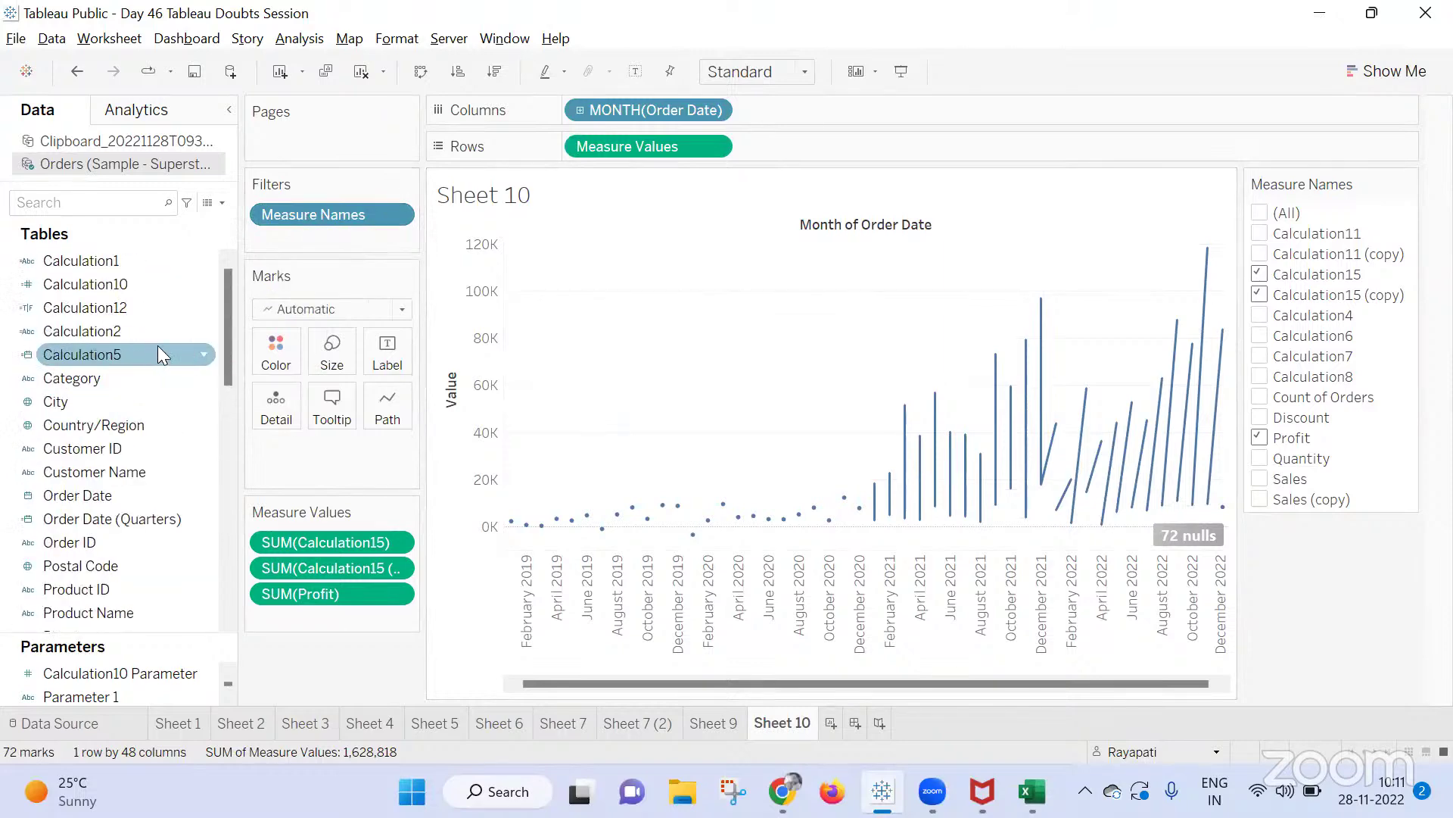
{"action": "scroll", "coordinate": [110, 451], "scroll_direction": "down", "scroll_amount": 7}
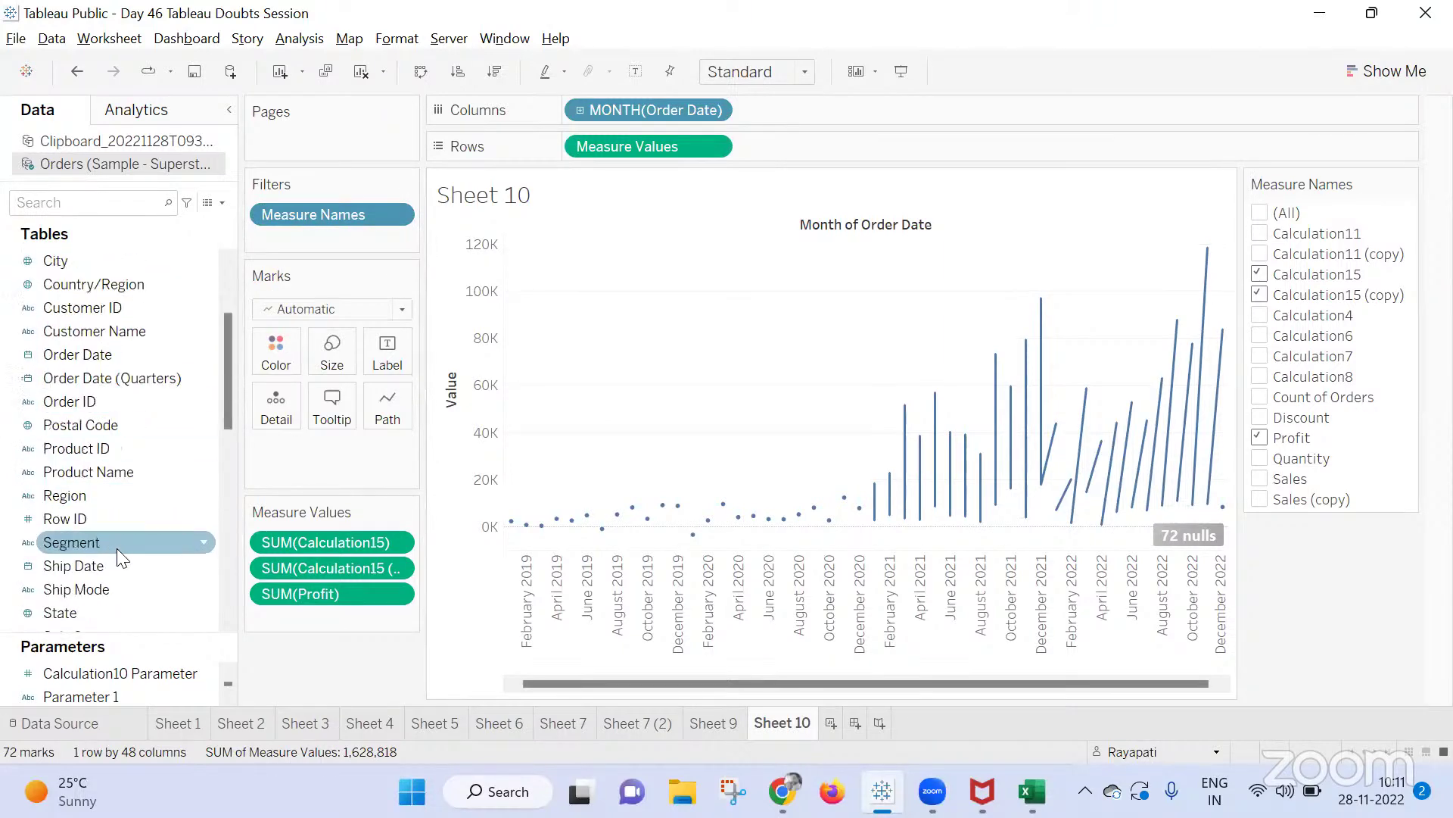
{"action": "left_click_drag", "start_coordinate": [95, 330], "coordinate": [283, 351]}
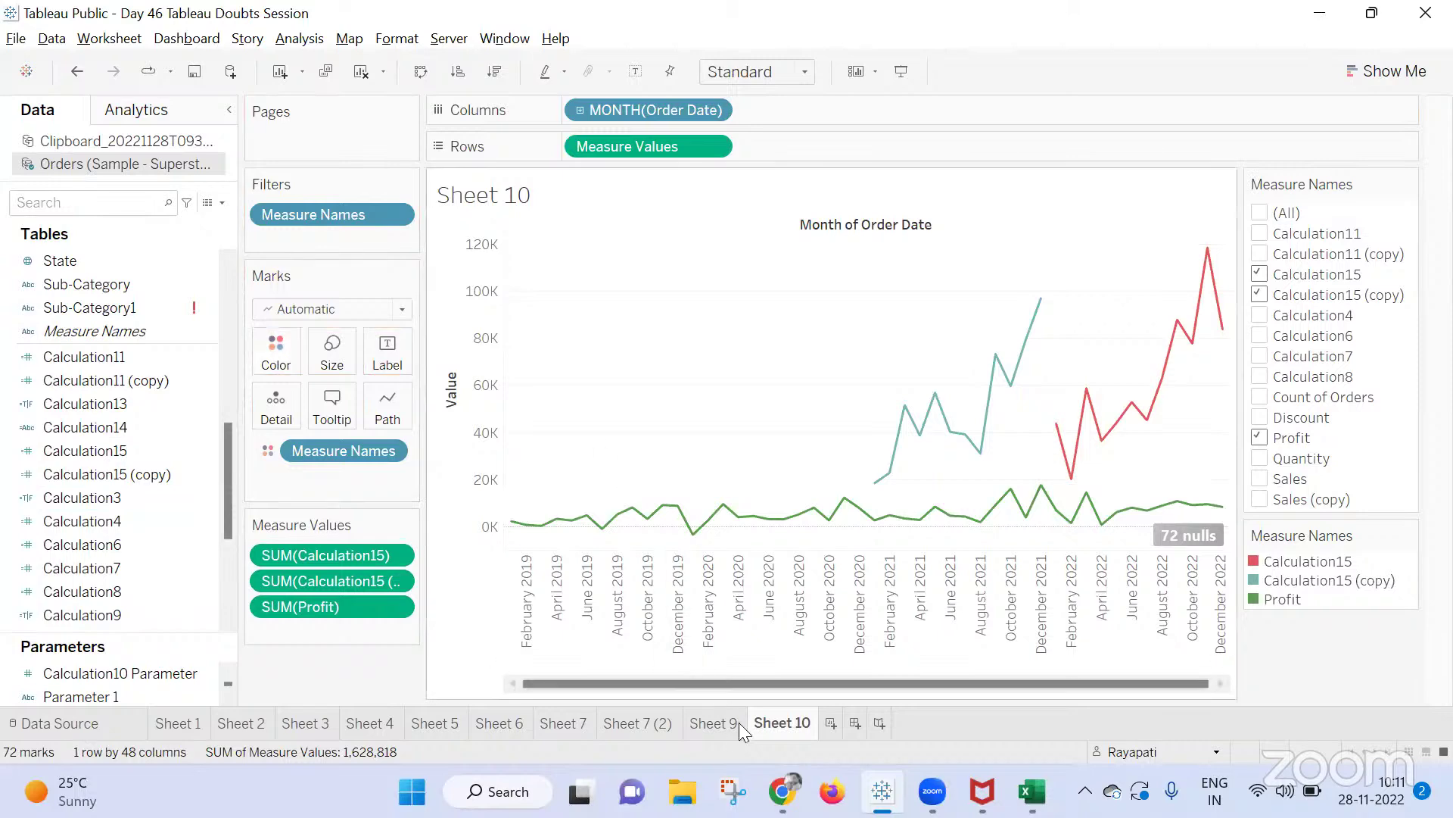
Check the participant list of the Google Meet call for raised hands and return to Tableau Public
{"action": "left_click", "coordinate": [782, 791]}
{"action": "left_click", "coordinate": [659, 693]}
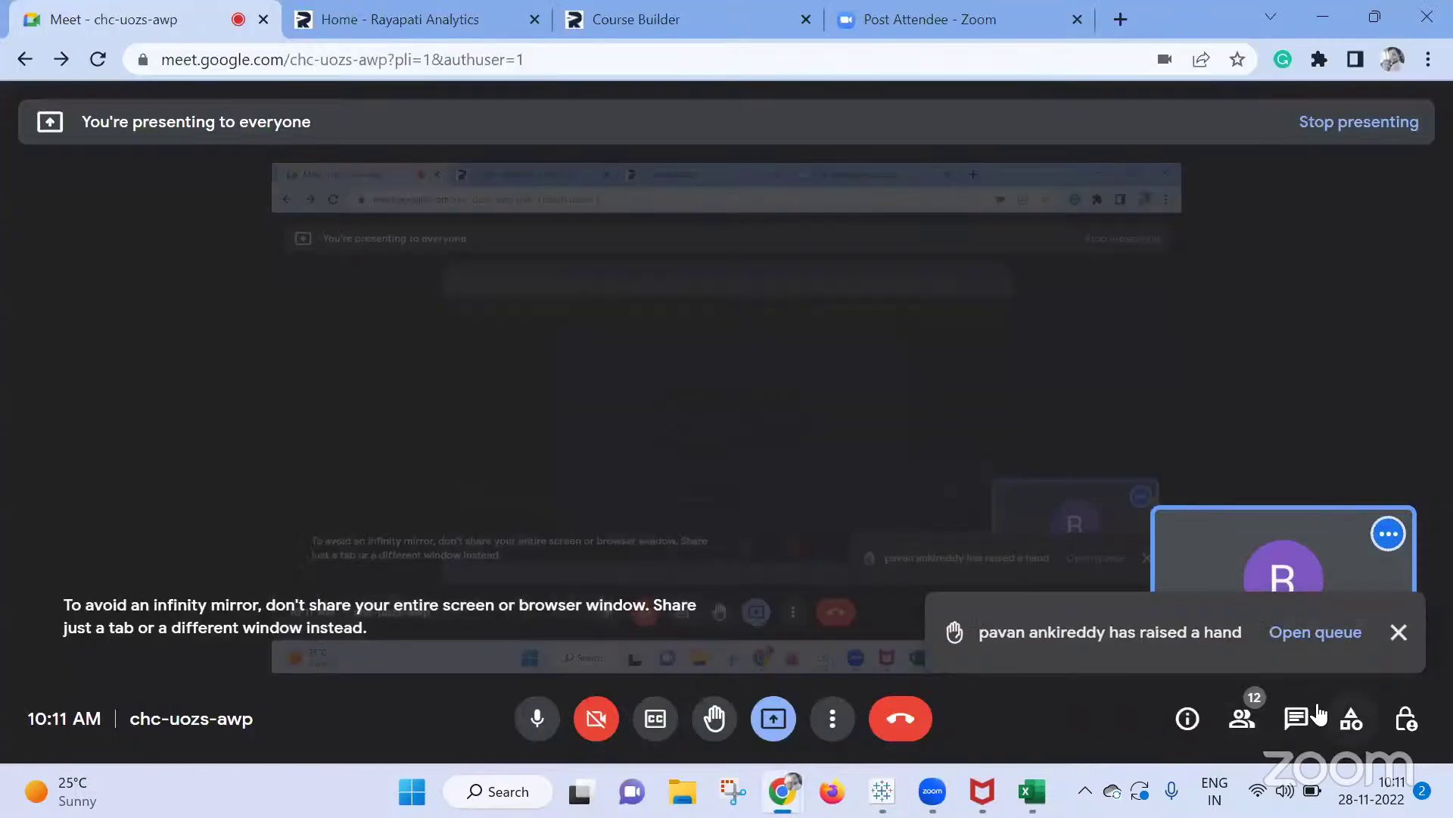
{"action": "left_click", "coordinate": [1242, 717]}
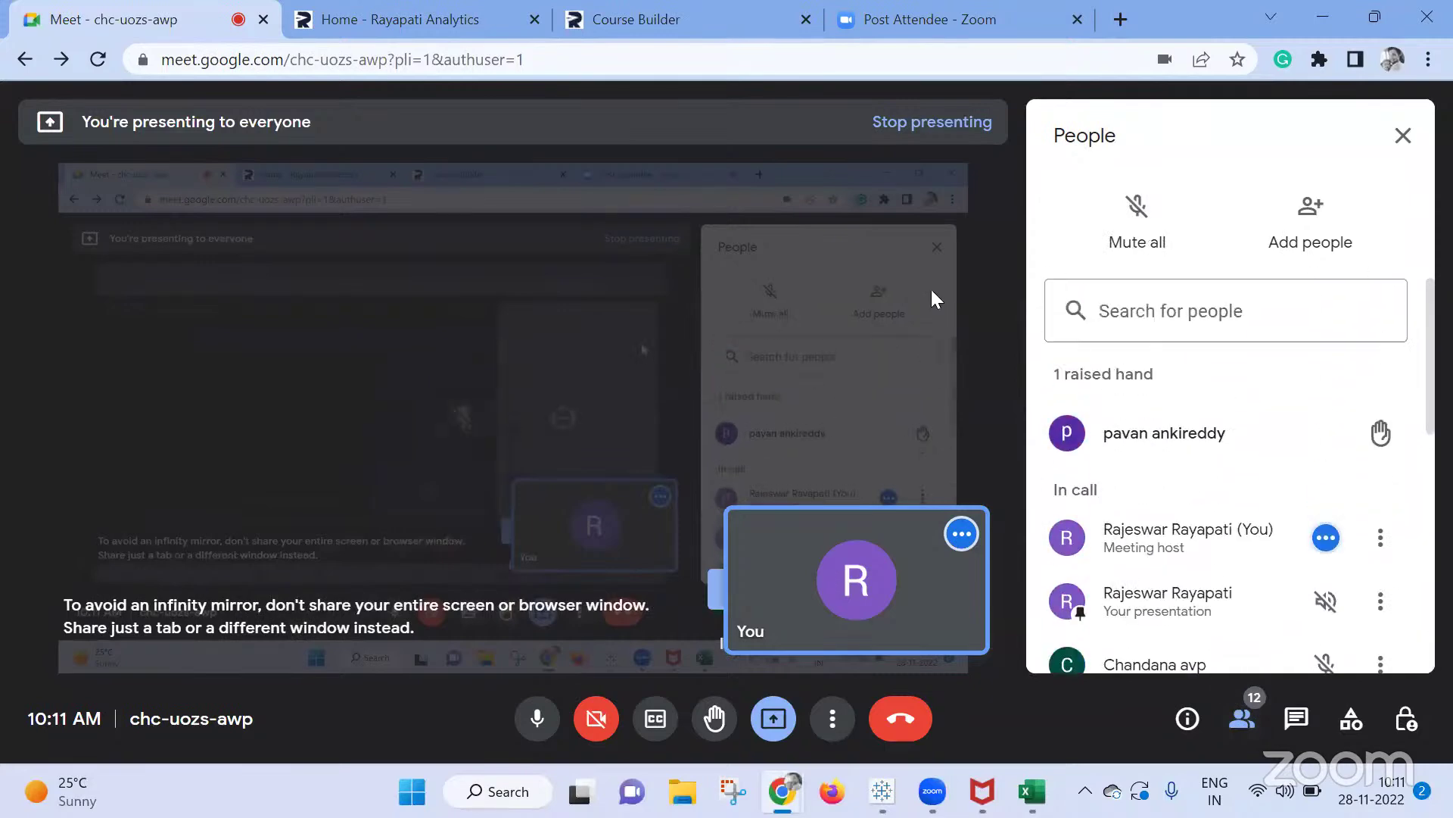
{"action": "left_click", "coordinate": [1403, 135]}
{"action": "key", "text": "alt+Tab"}
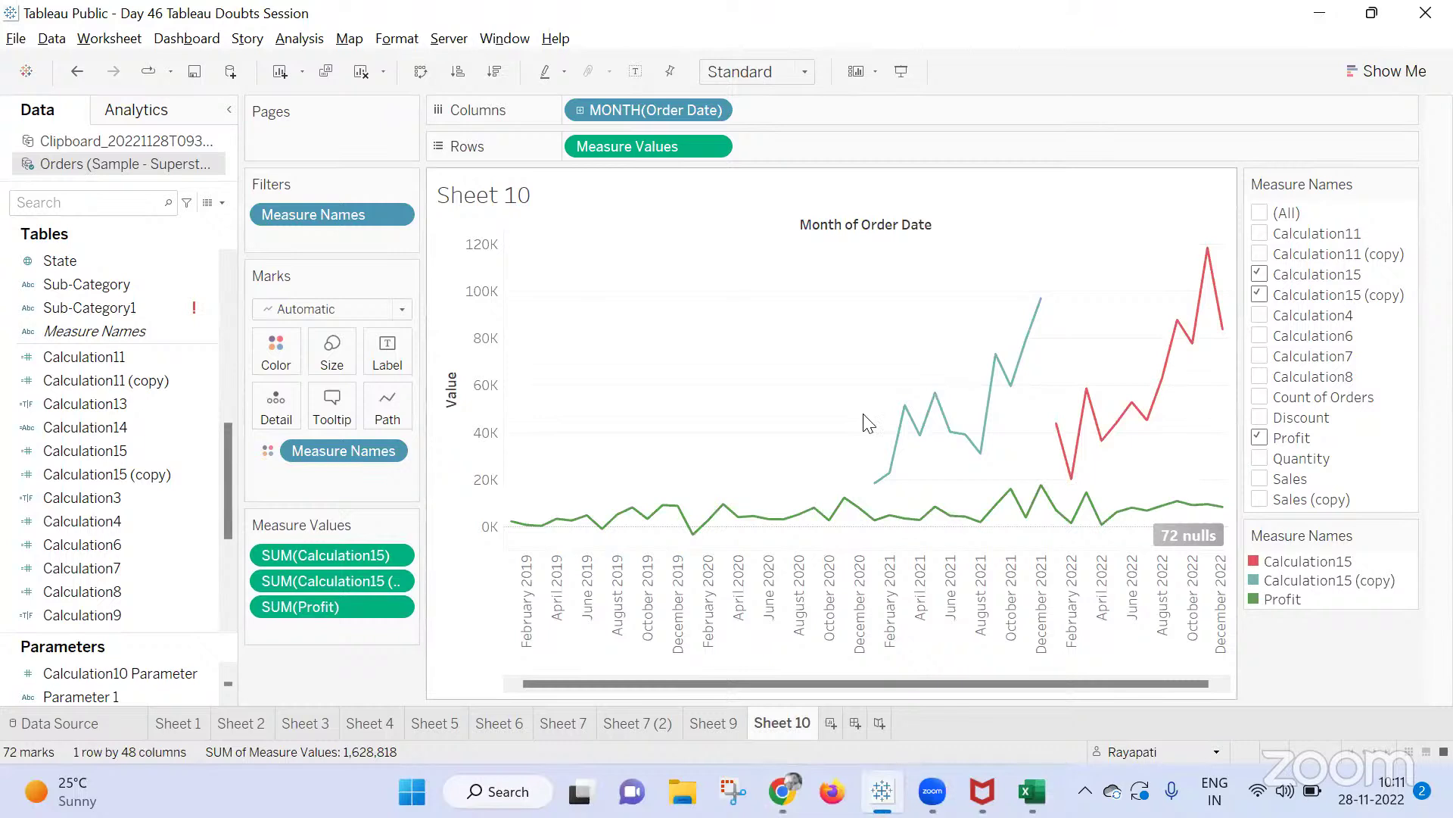
Try moving Measure Names from Color to the columns after the order month and setting the mark type to Line
{"action": "mouse_move", "coordinate": [877, 421]}
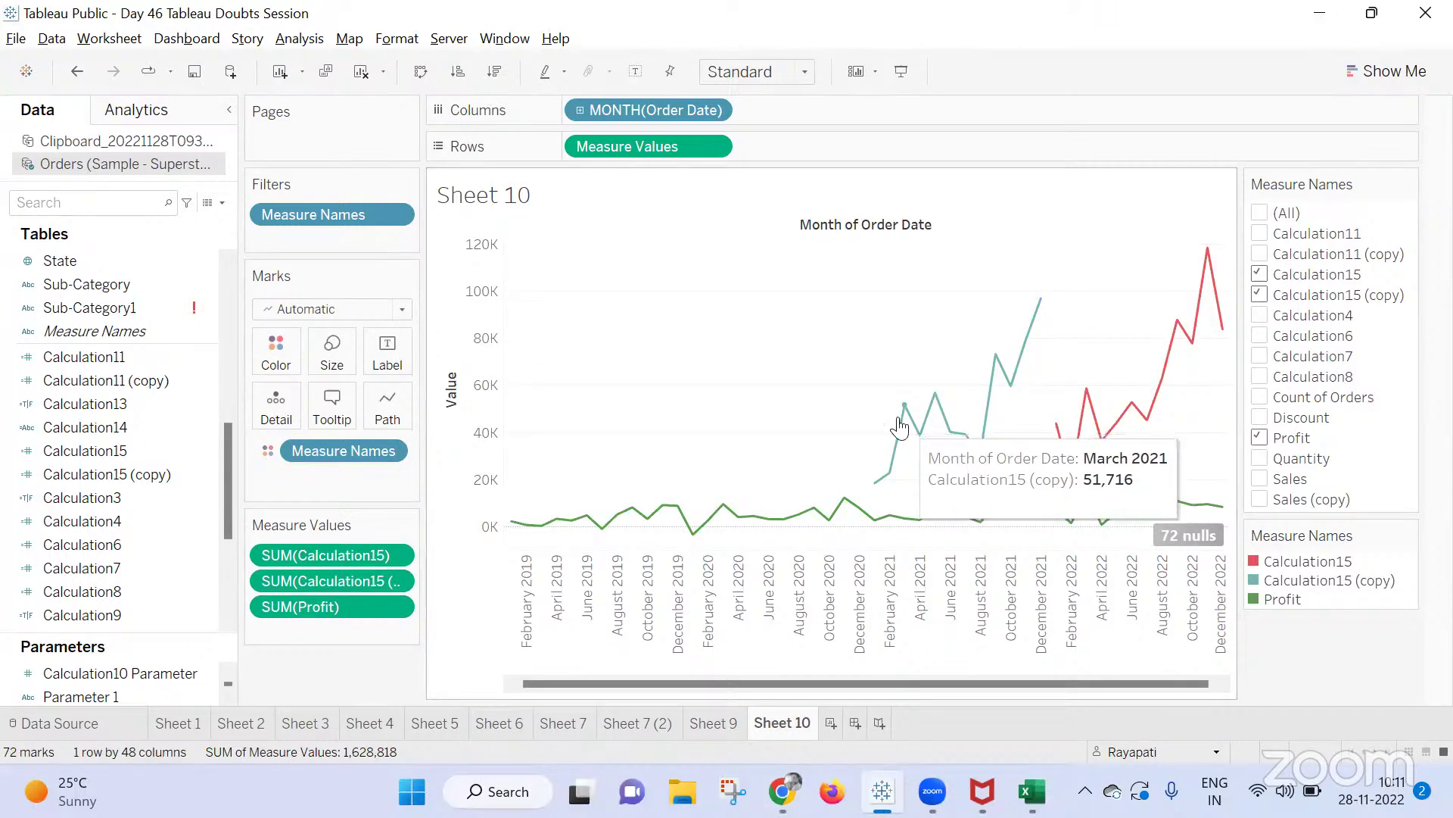
{"action": "left_click_drag", "start_coordinate": [312, 451], "coordinate": [855, 112]}
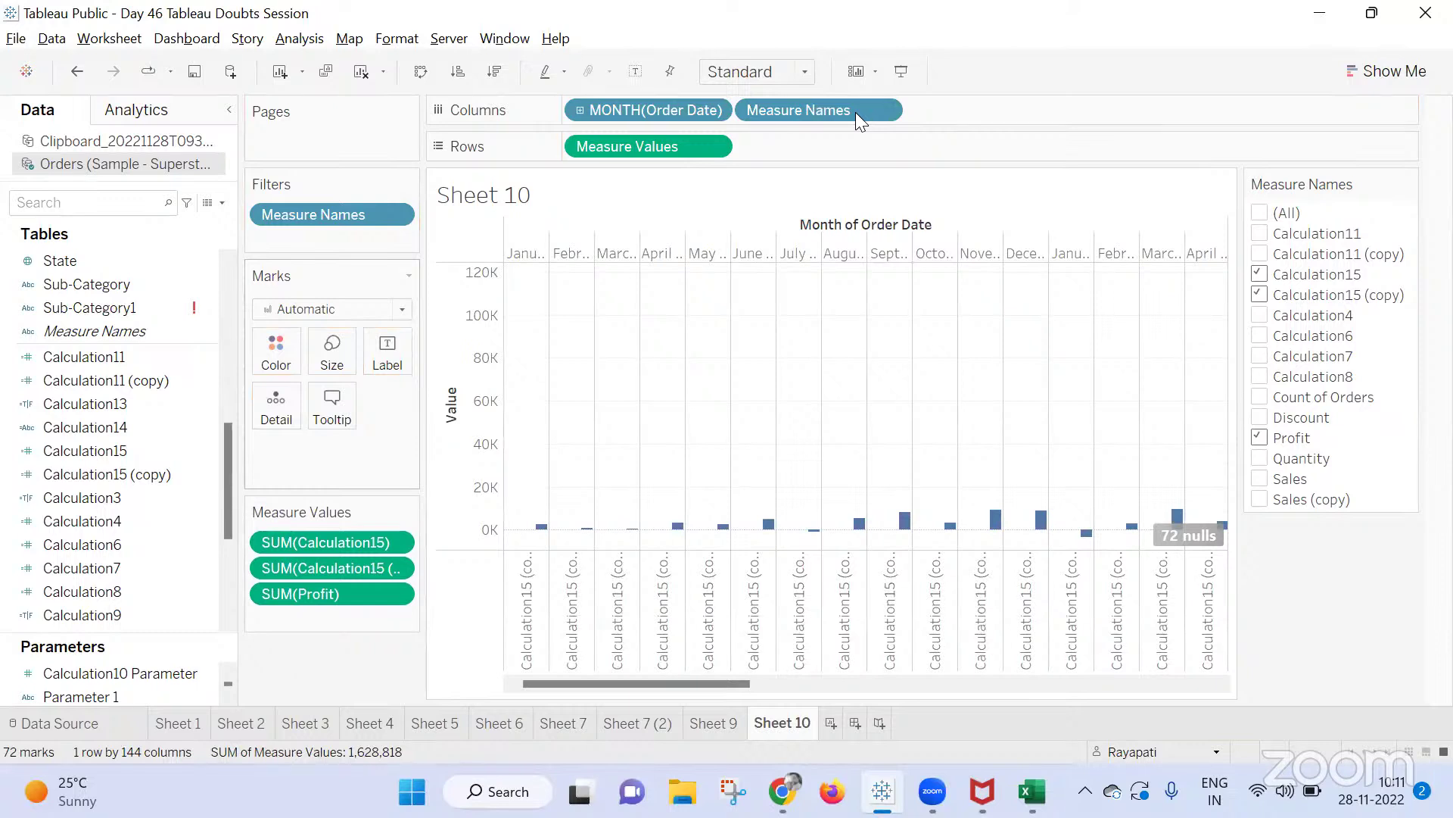
{"action": "mouse_move", "coordinate": [851, 110]}
{"action": "left_mouse_down"}
{"action": "mouse_move", "coordinate": [784, 189]}
{"action": "mouse_move", "coordinate": [351, 375]}
{"action": "mouse_move", "coordinate": [572, 330]}
{"action": "mouse_move", "coordinate": [834, 100]}
{"action": "mouse_move", "coordinate": [860, 116]}
{"action": "left_mouse_up"}
{"action": "left_click", "coordinate": [352, 310]}
{"action": "left_click", "coordinate": [295, 372]}
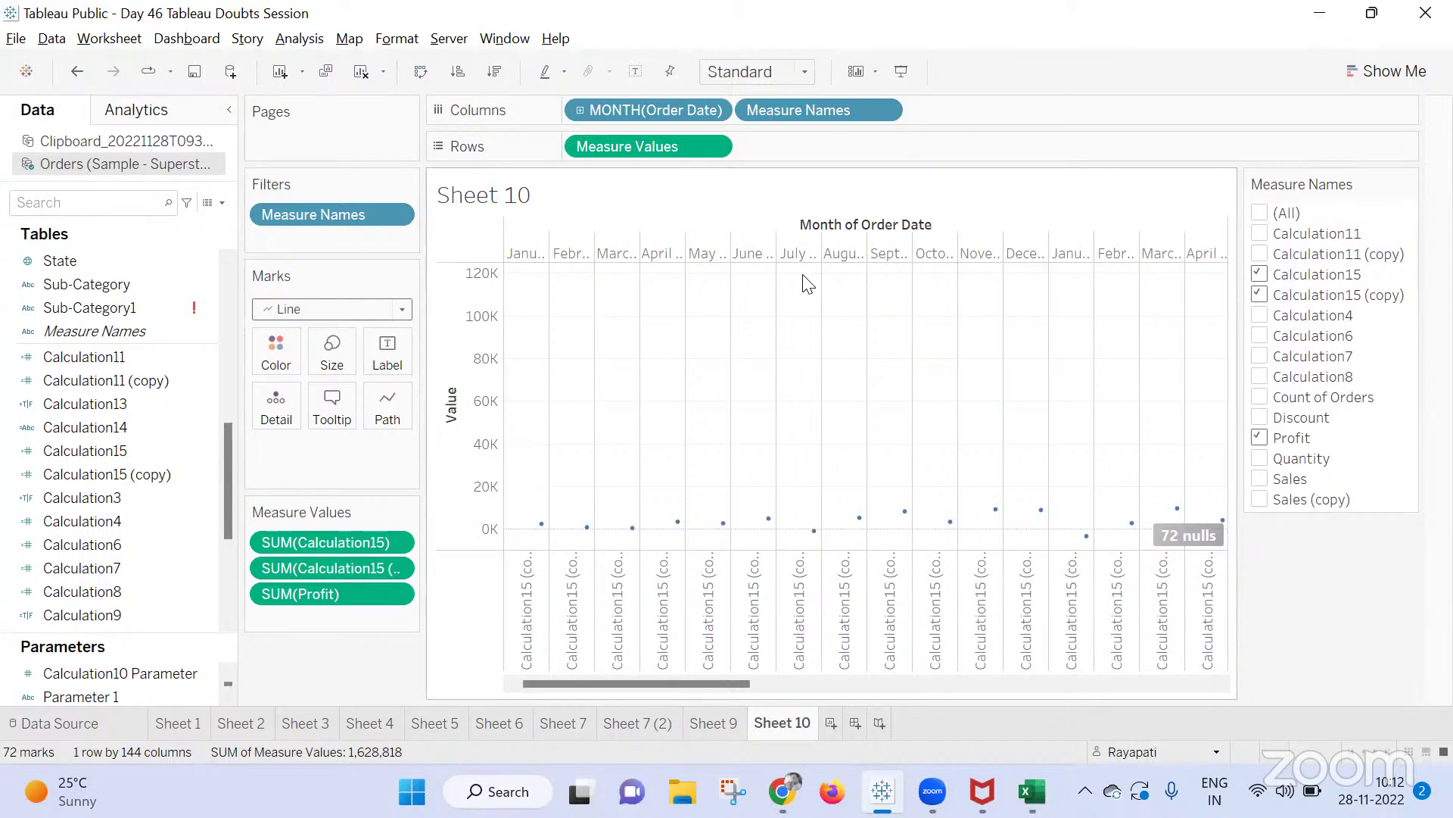
Undo the Line mark type and the move of Measure Names to the columns
{"action": "left_click", "coordinate": [789, 104]}
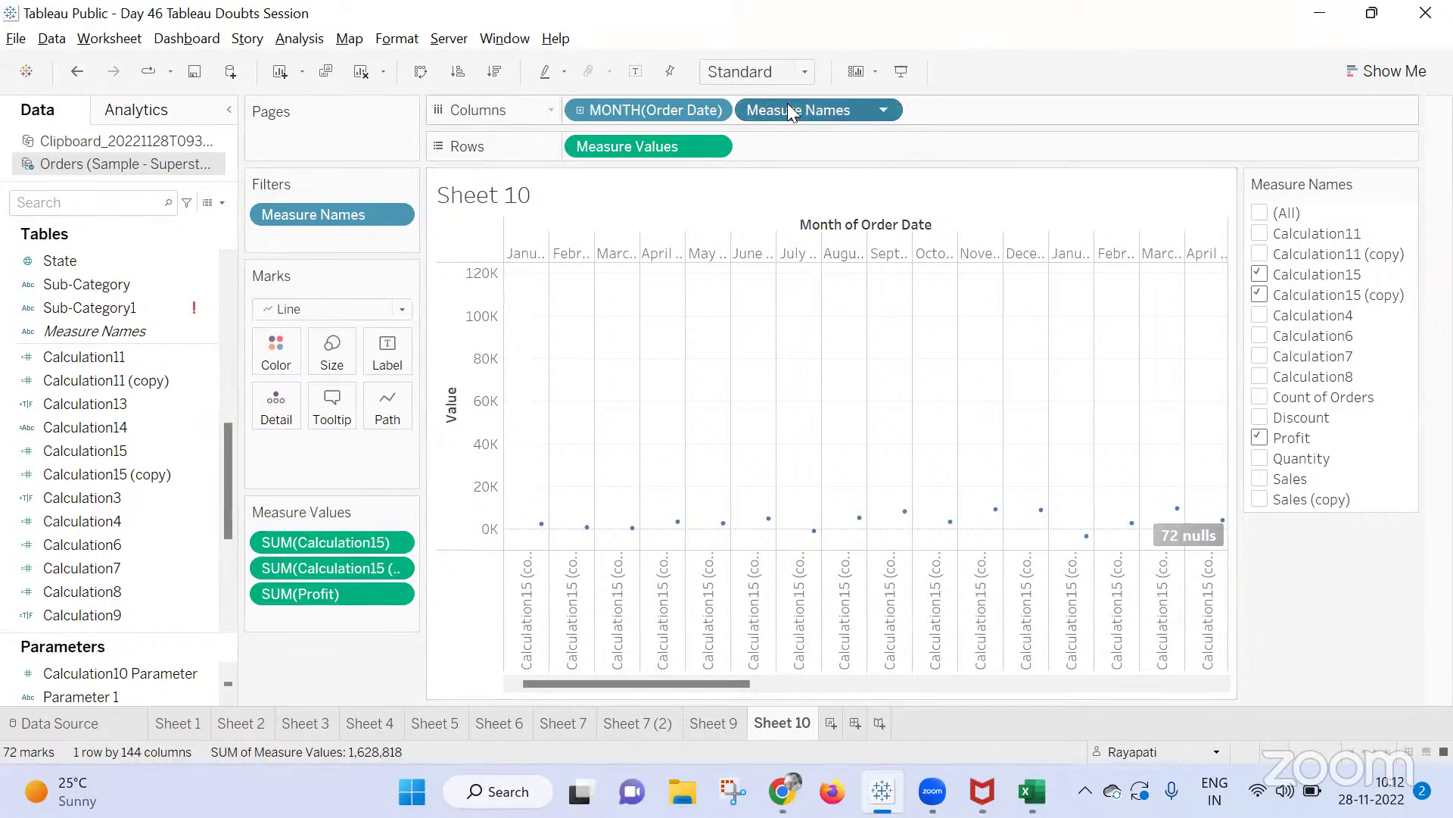
{"action": "key", "text": "ctrl+z"}
{"action": "key", "text": "ctrl+z"}
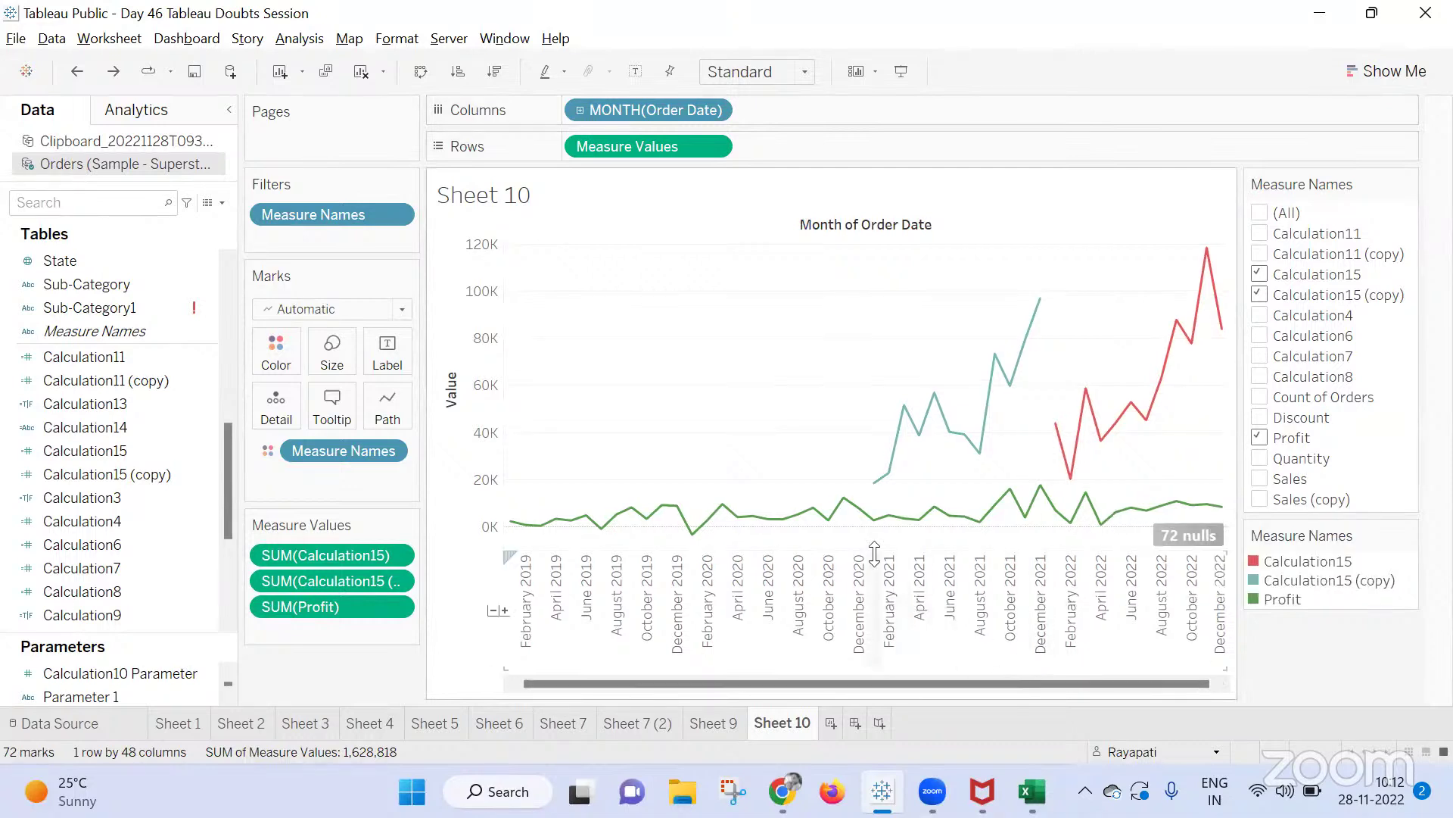
Inspect the tooltips of monthly points on the 2021 and 2022 sales lines in the Sheet 10 chart
{"action": "mouse_move", "coordinate": [846, 506]}
{"action": "mouse_move", "coordinate": [884, 427]}
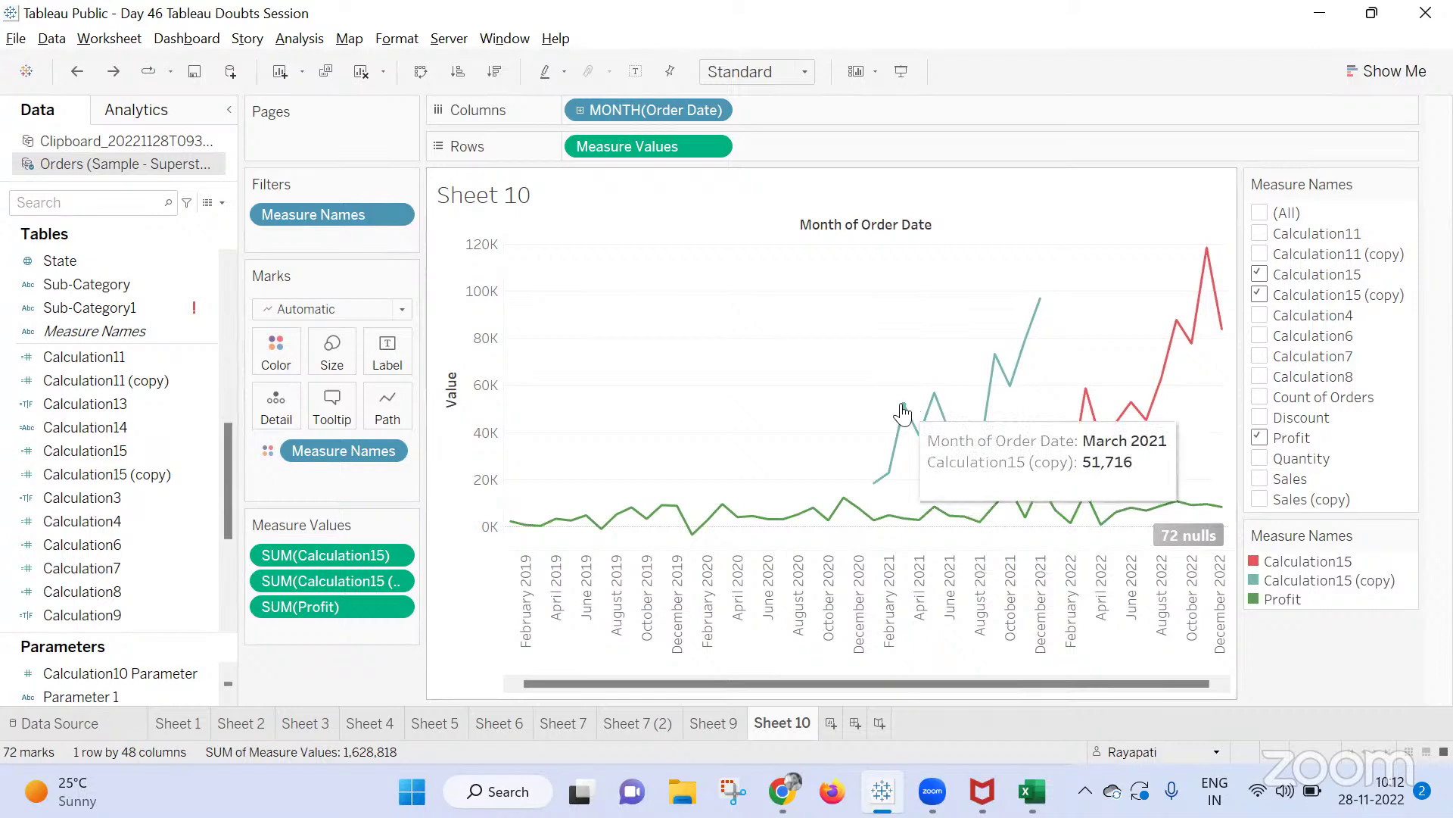
{"action": "mouse_move", "coordinate": [1178, 324]}
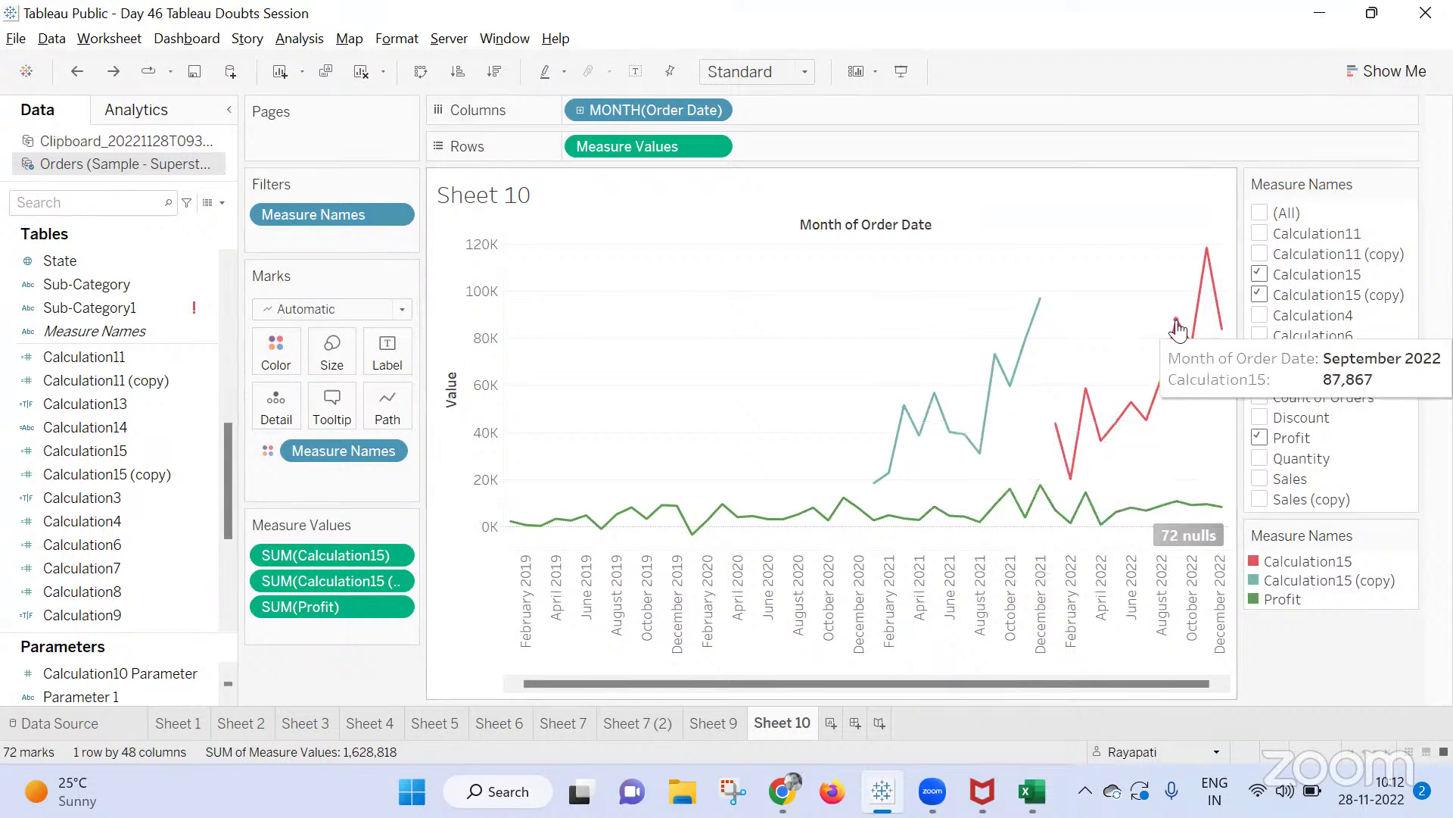
{"action": "mouse_move", "coordinate": [1031, 328]}
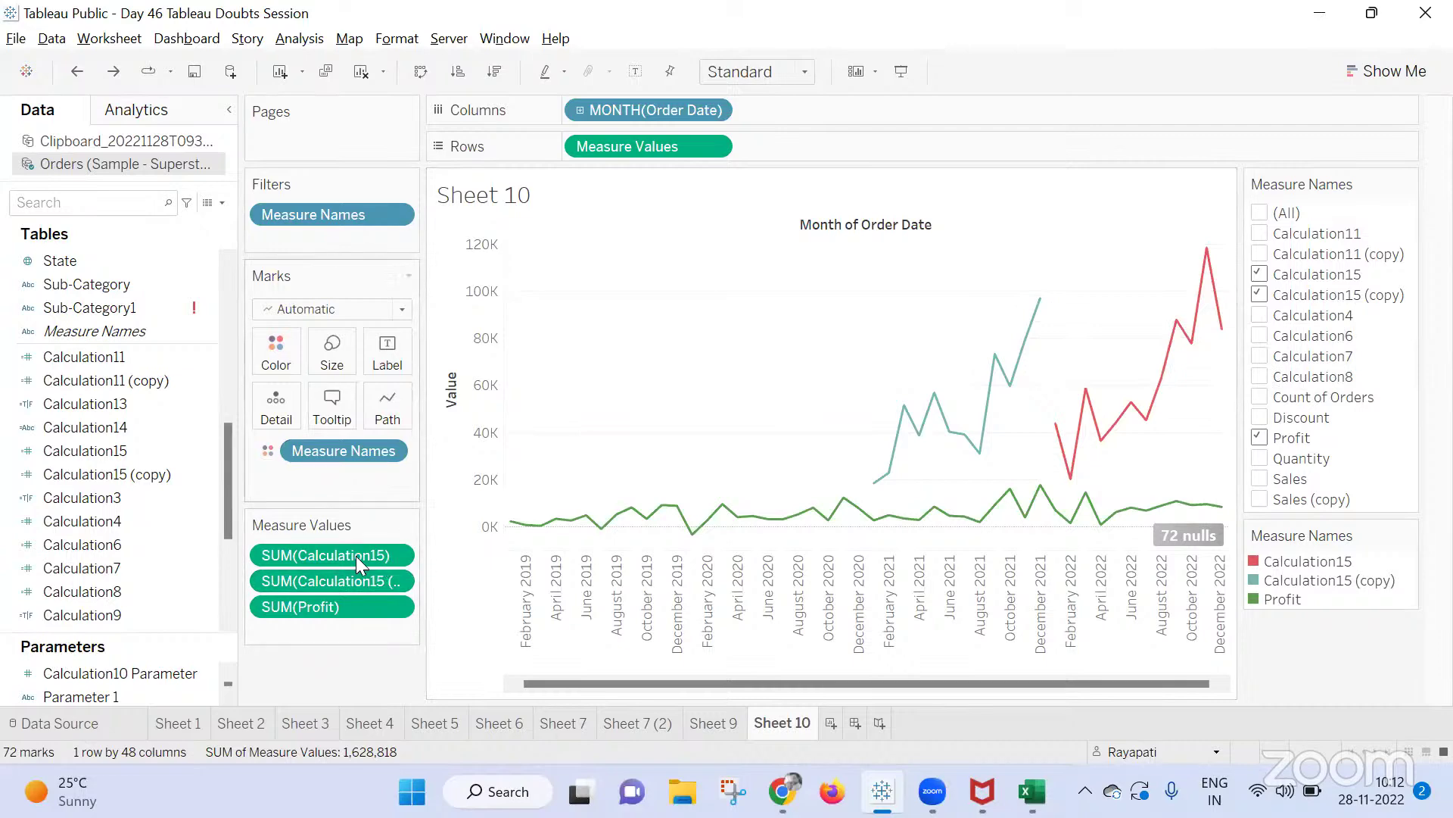
{"action": "left_click", "coordinate": [342, 412]}
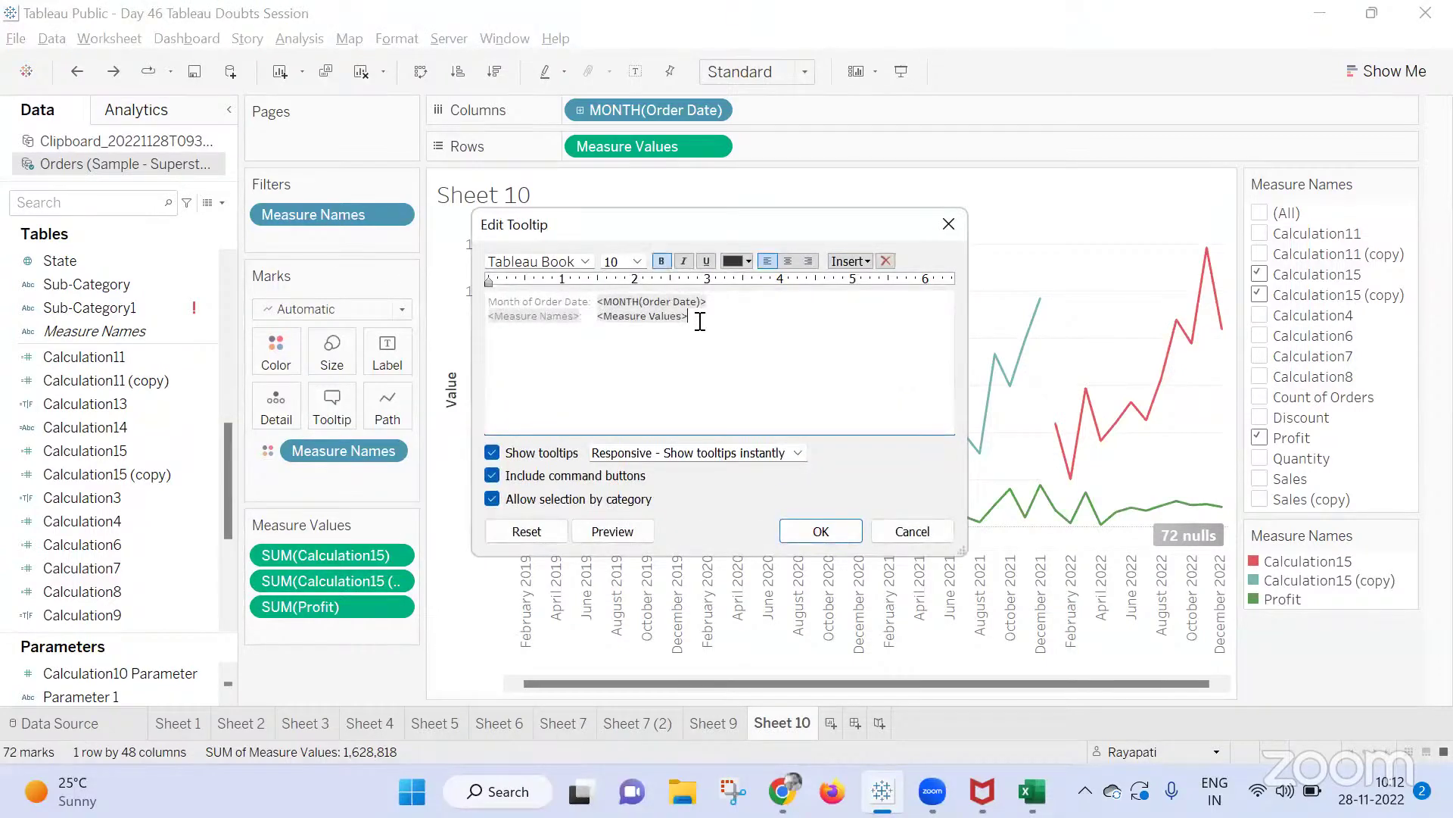
{"action": "left_click_drag", "start_coordinate": [697, 318], "coordinate": [503, 324]}
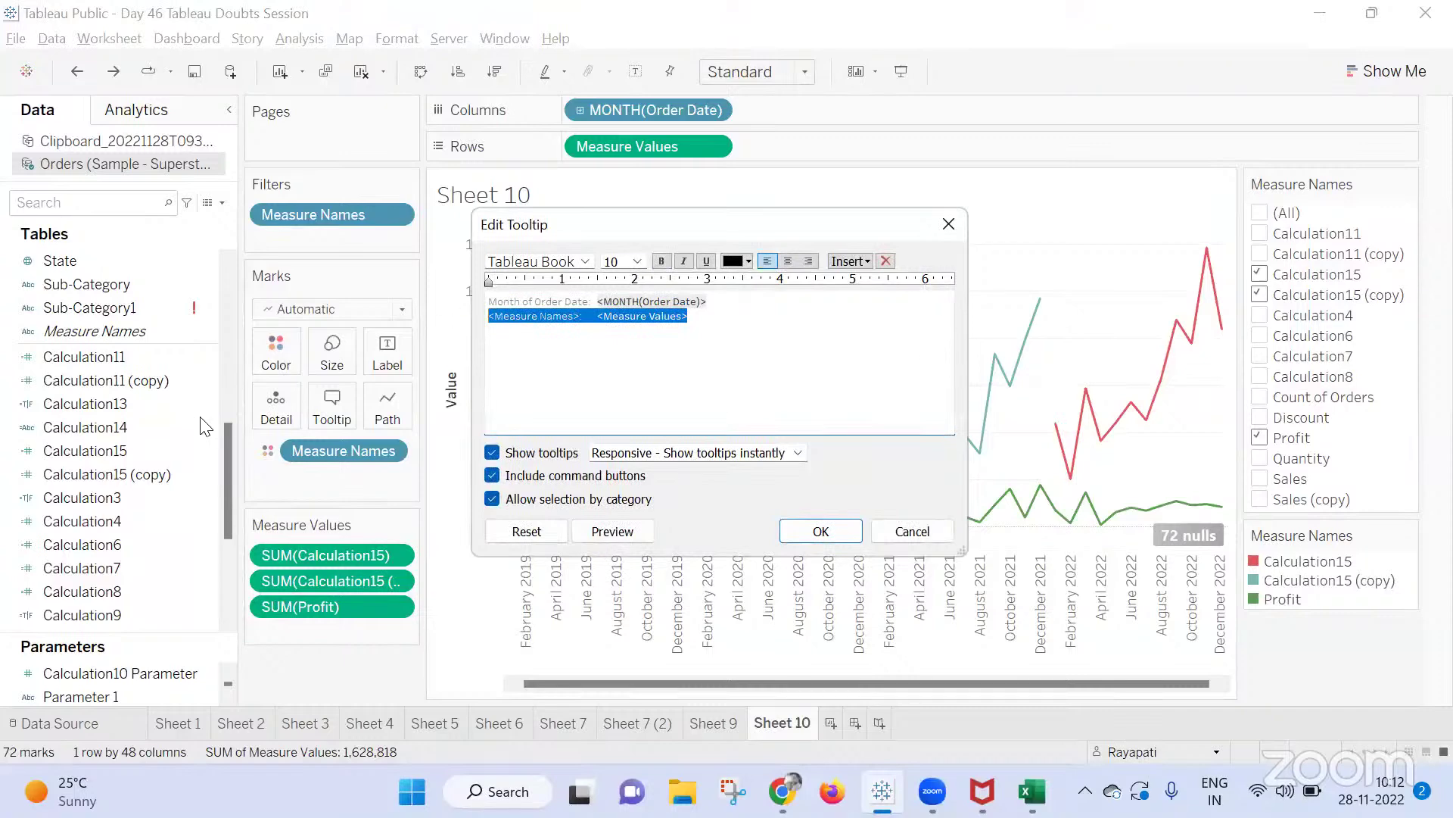
{"action": "left_click", "coordinate": [901, 532]}
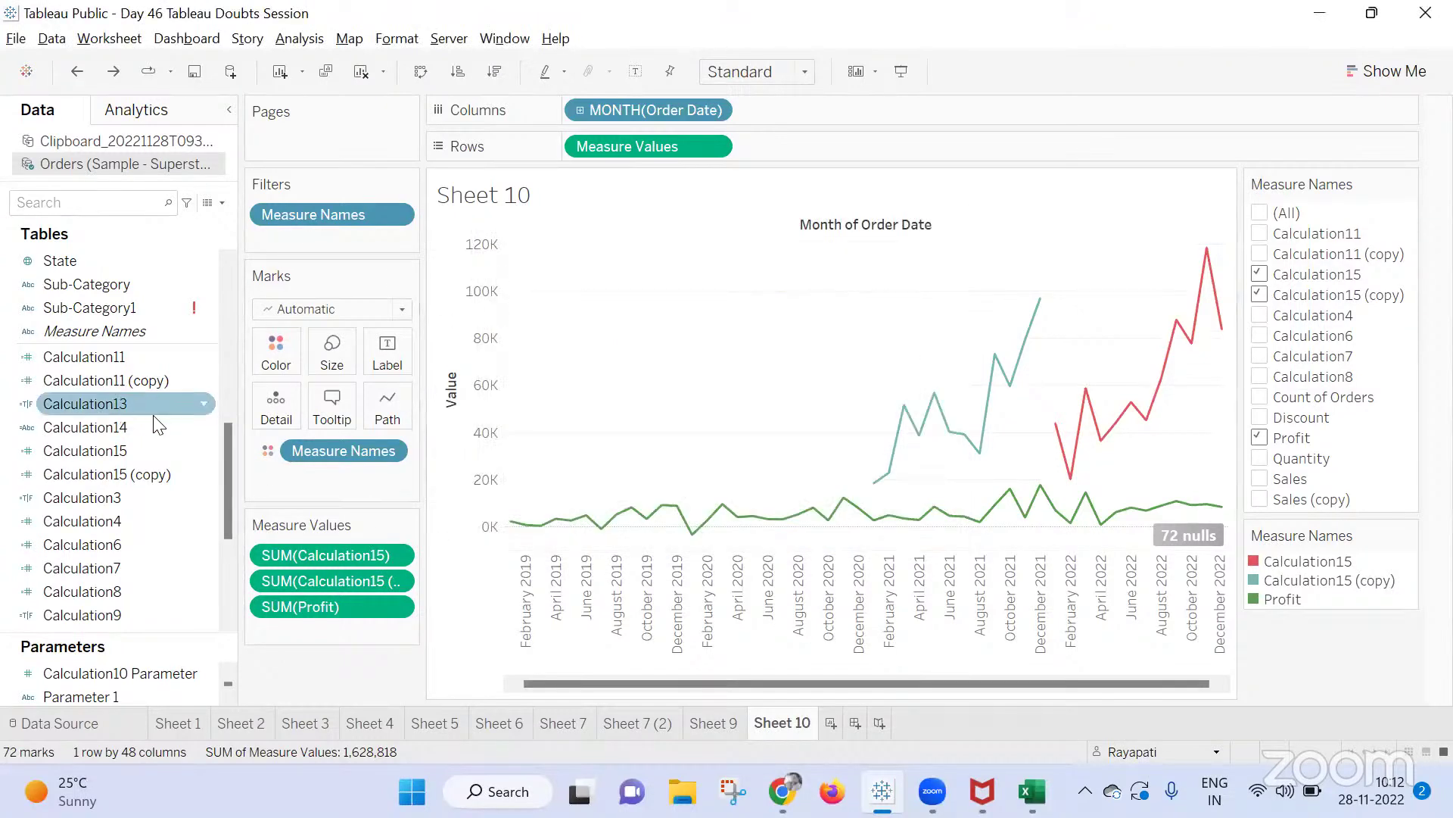
Add Calculation15, Calculation15 (copy) and Quantity to the tooltip of the Sheet 10 line chart
{"action": "left_click_drag", "start_coordinate": [144, 453], "coordinate": [340, 407]}
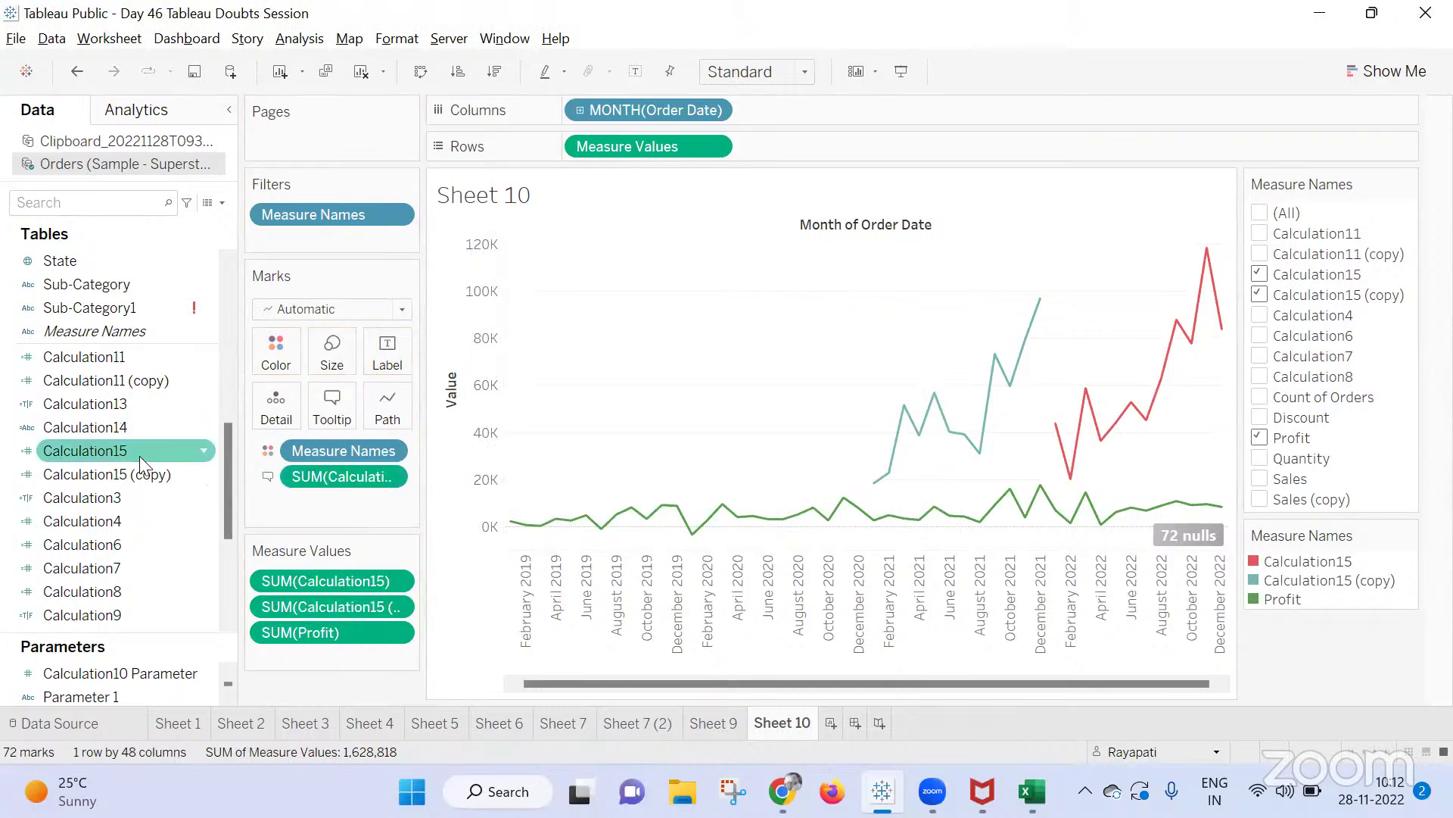
{"action": "left_click_drag", "start_coordinate": [121, 474], "coordinate": [325, 416]}
{"action": "scroll", "coordinate": [114, 454], "scroll_direction": "down", "scroll_amount": 3}
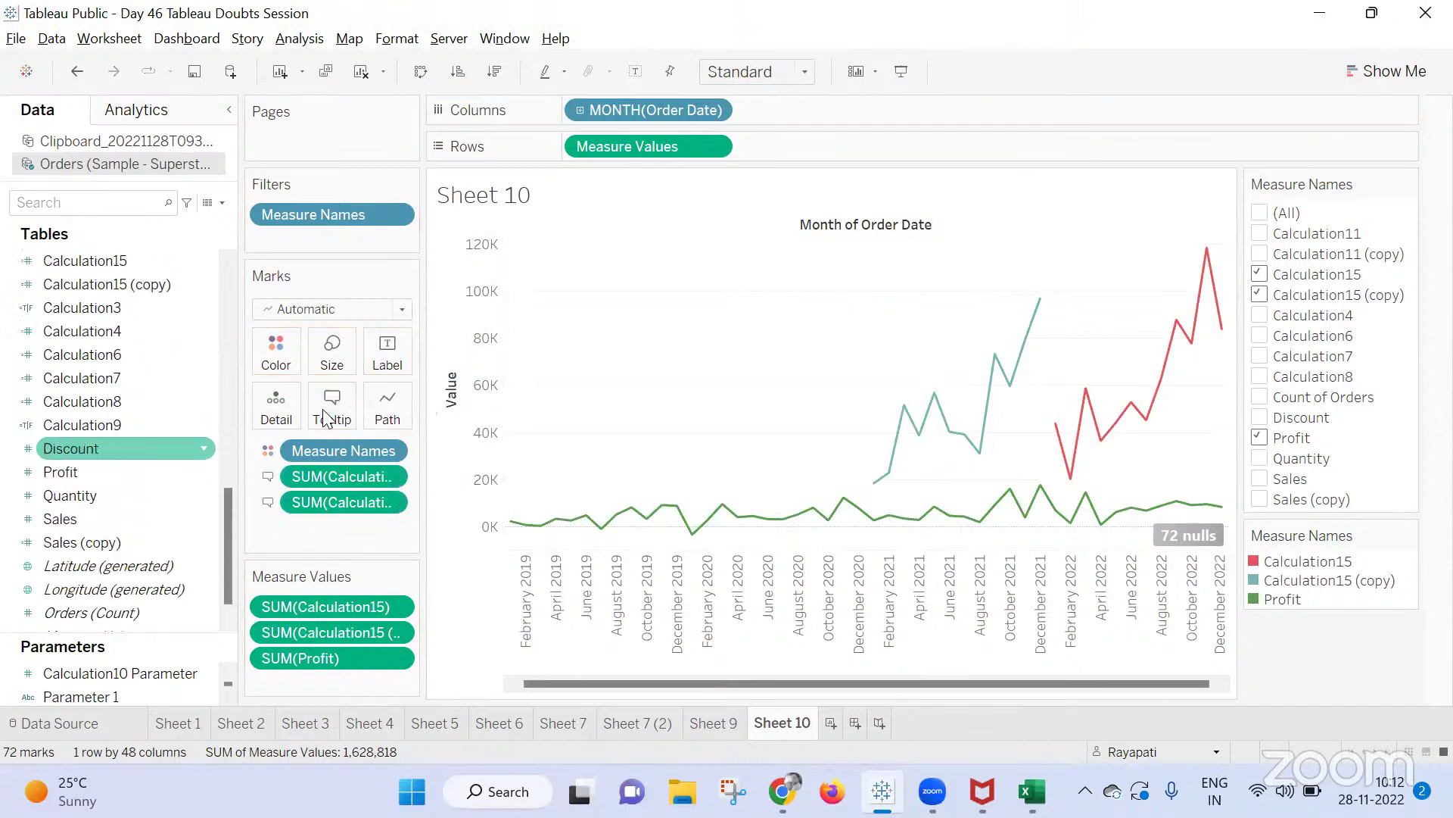
{"action": "left_click_drag", "start_coordinate": [74, 463], "coordinate": [319, 395]}
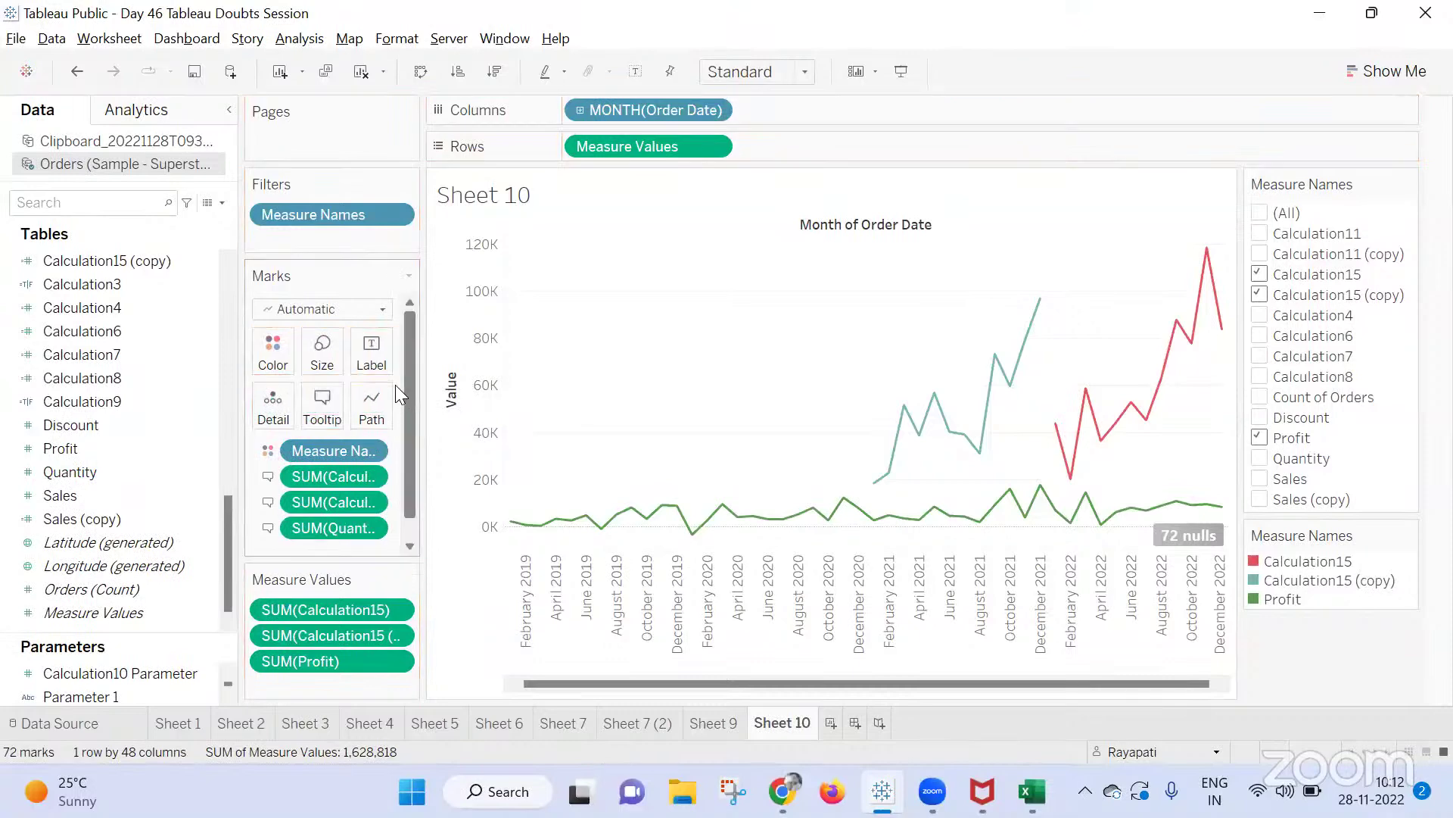
Delete the Measure Names and Measure Values line from the tooltip text and check the tooltip on the 2021 sales line
{"action": "left_click", "coordinate": [323, 401]}
{"action": "left_click_drag", "start_coordinate": [726, 317], "coordinate": [441, 316]}
{"action": "key", "text": "Delete"}
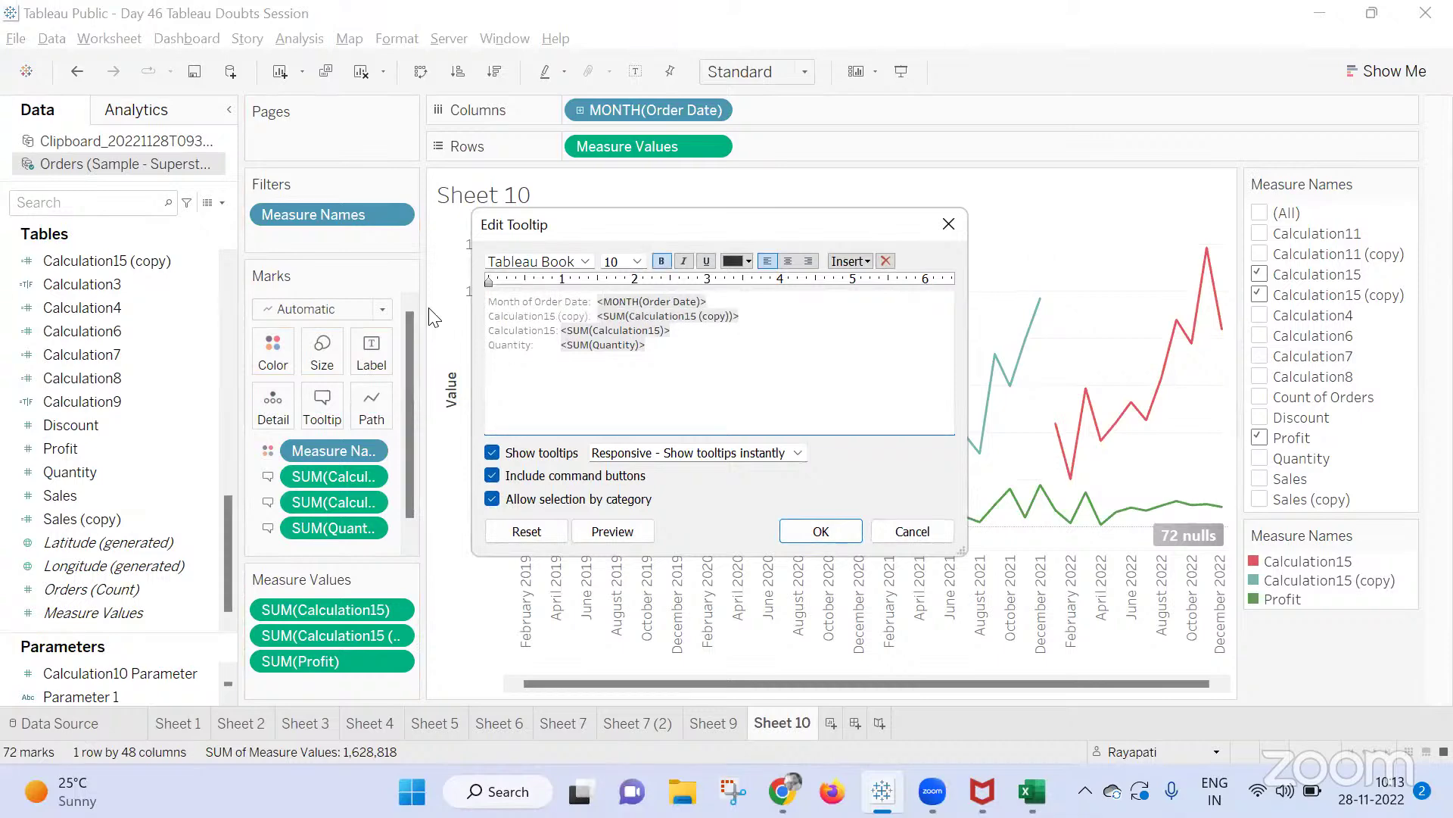
{"action": "left_click", "coordinate": [791, 531]}
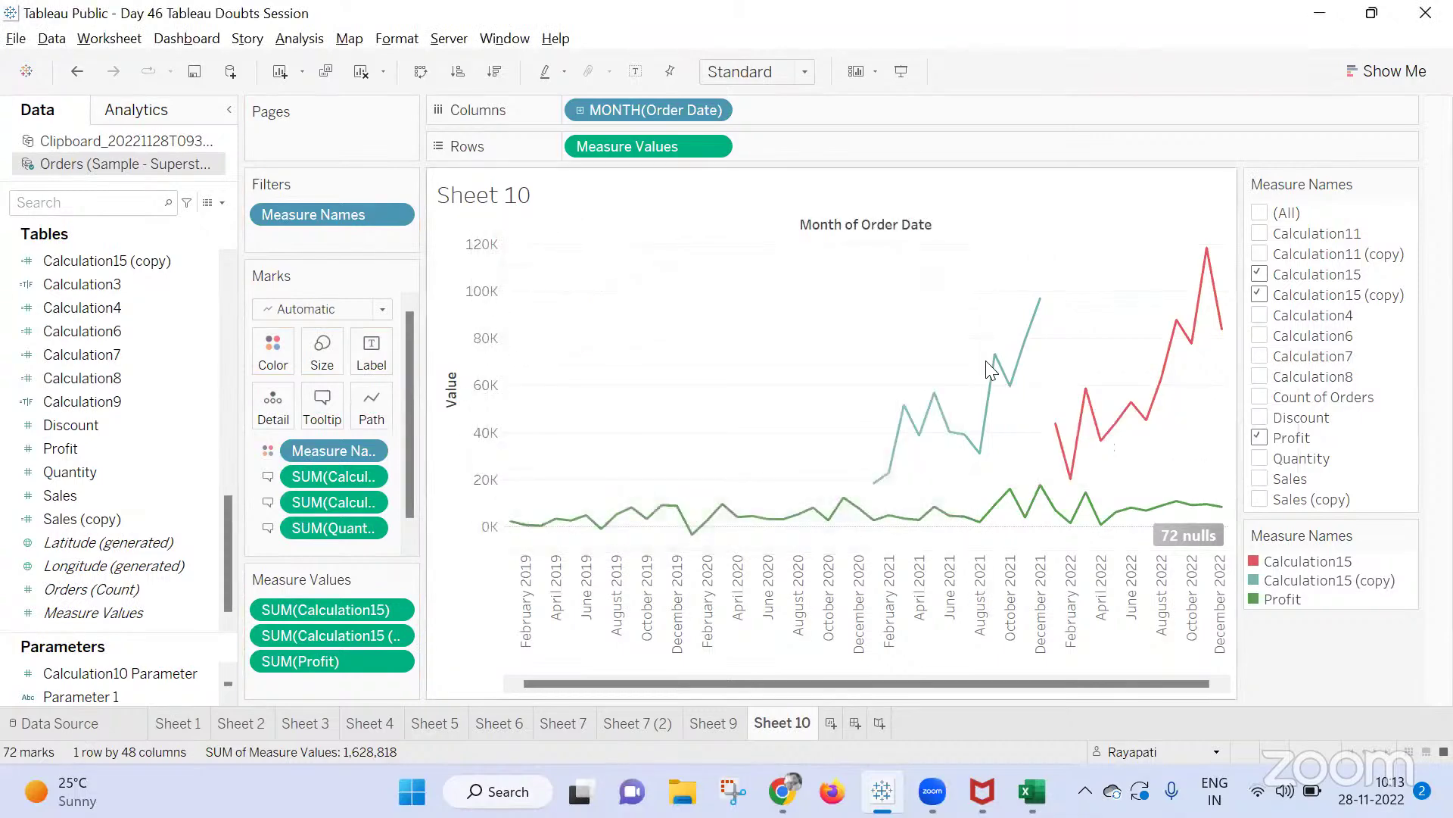
{"action": "mouse_move", "coordinate": [994, 374]}
{"action": "mouse_move", "coordinate": [981, 532]}
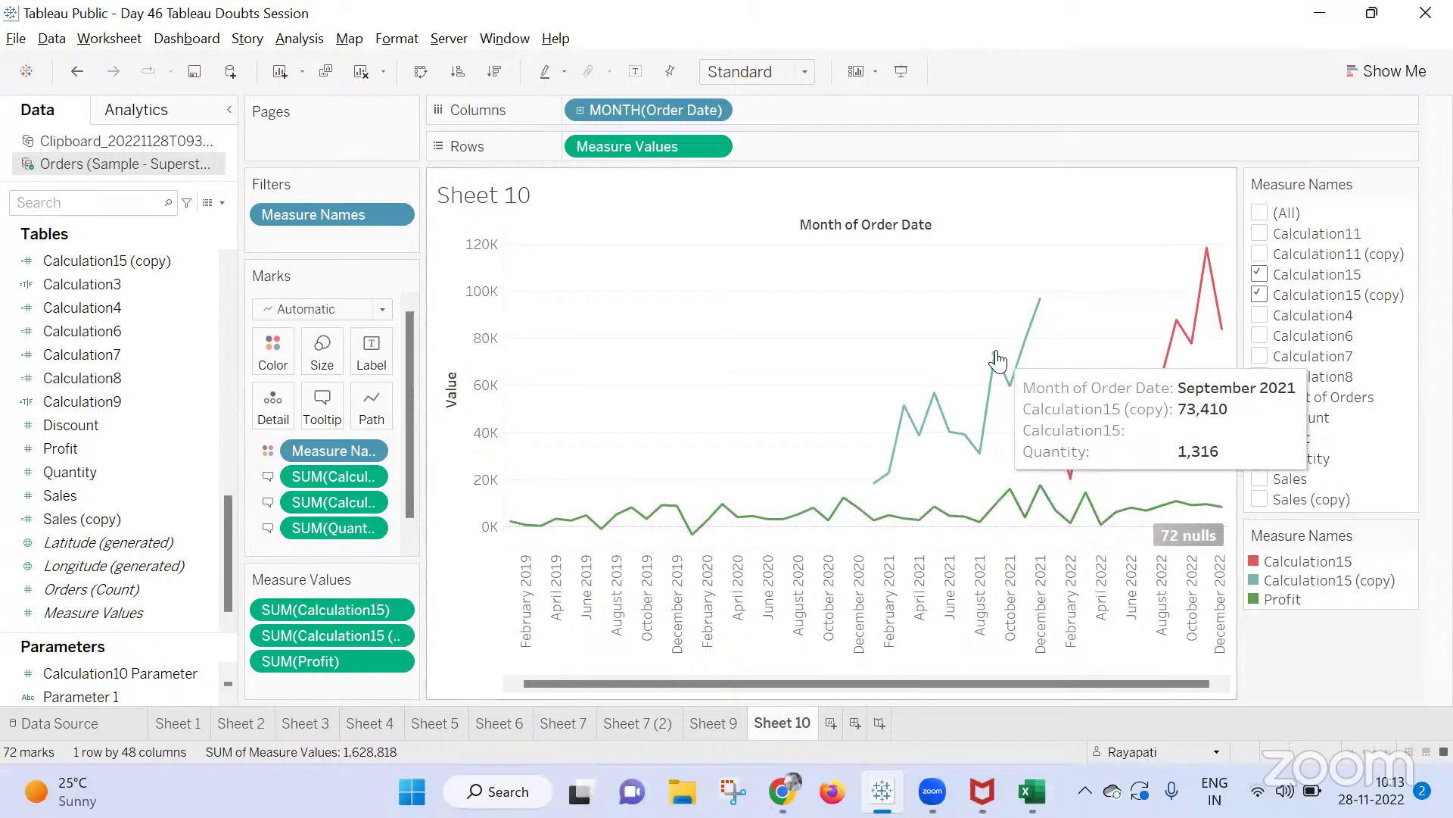
Change Order Date in the columns to the month without year and compare the September tooltips across the lines
{"action": "left_click", "coordinate": [704, 106]}
{"action": "left_click", "coordinate": [787, 355]}
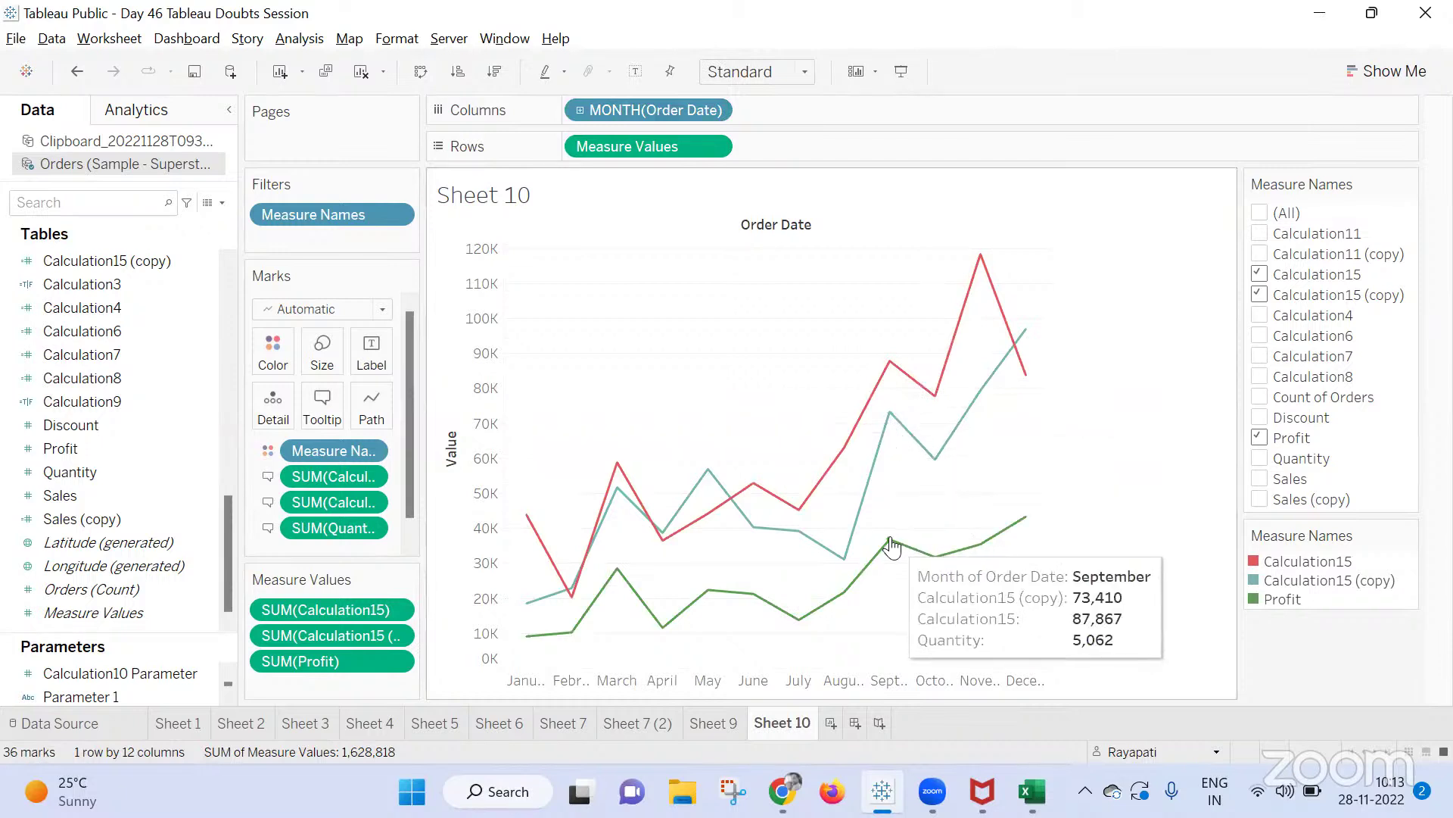
{"action": "mouse_move", "coordinate": [892, 373]}
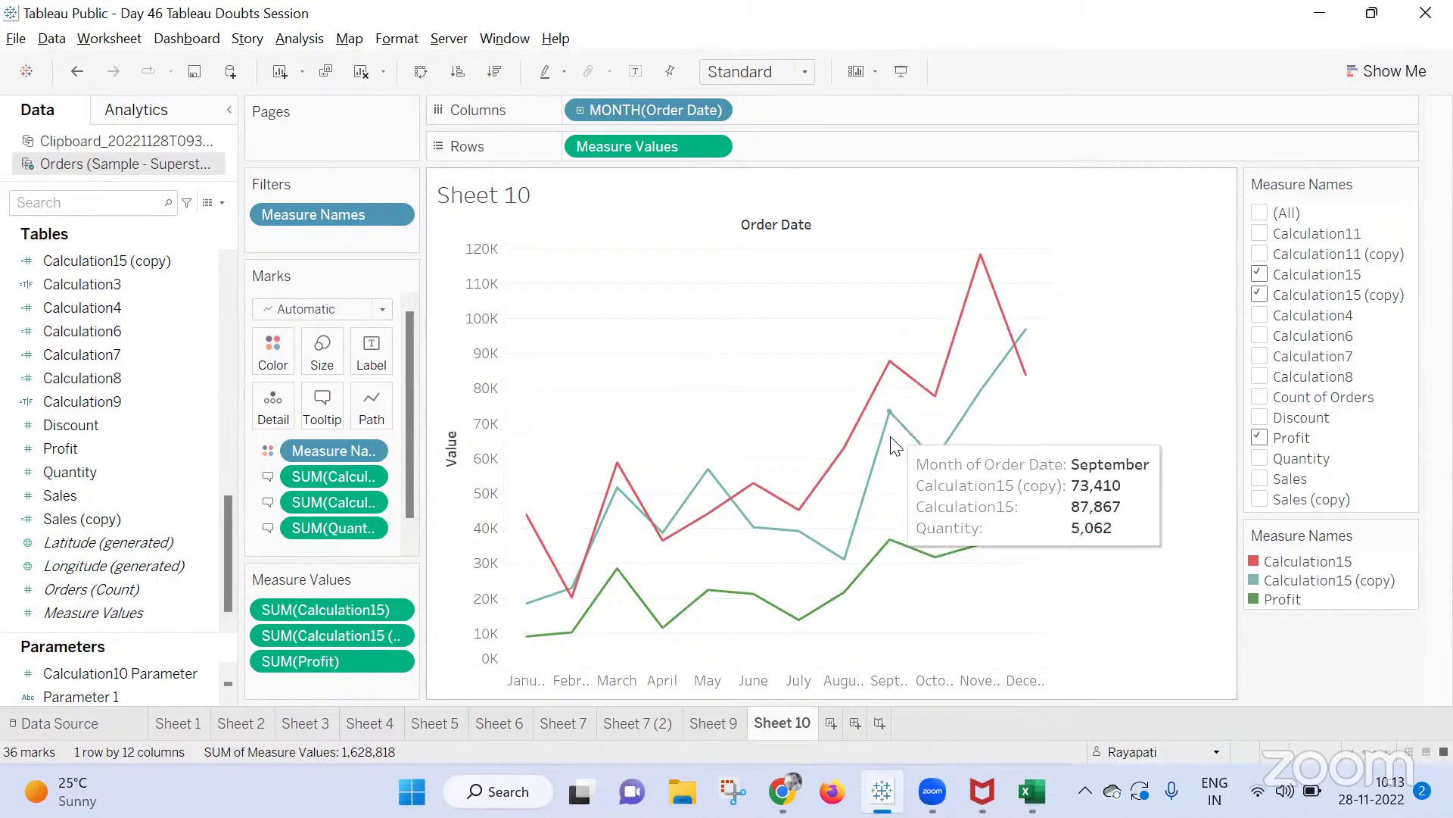
{"action": "mouse_move", "coordinate": [889, 542]}
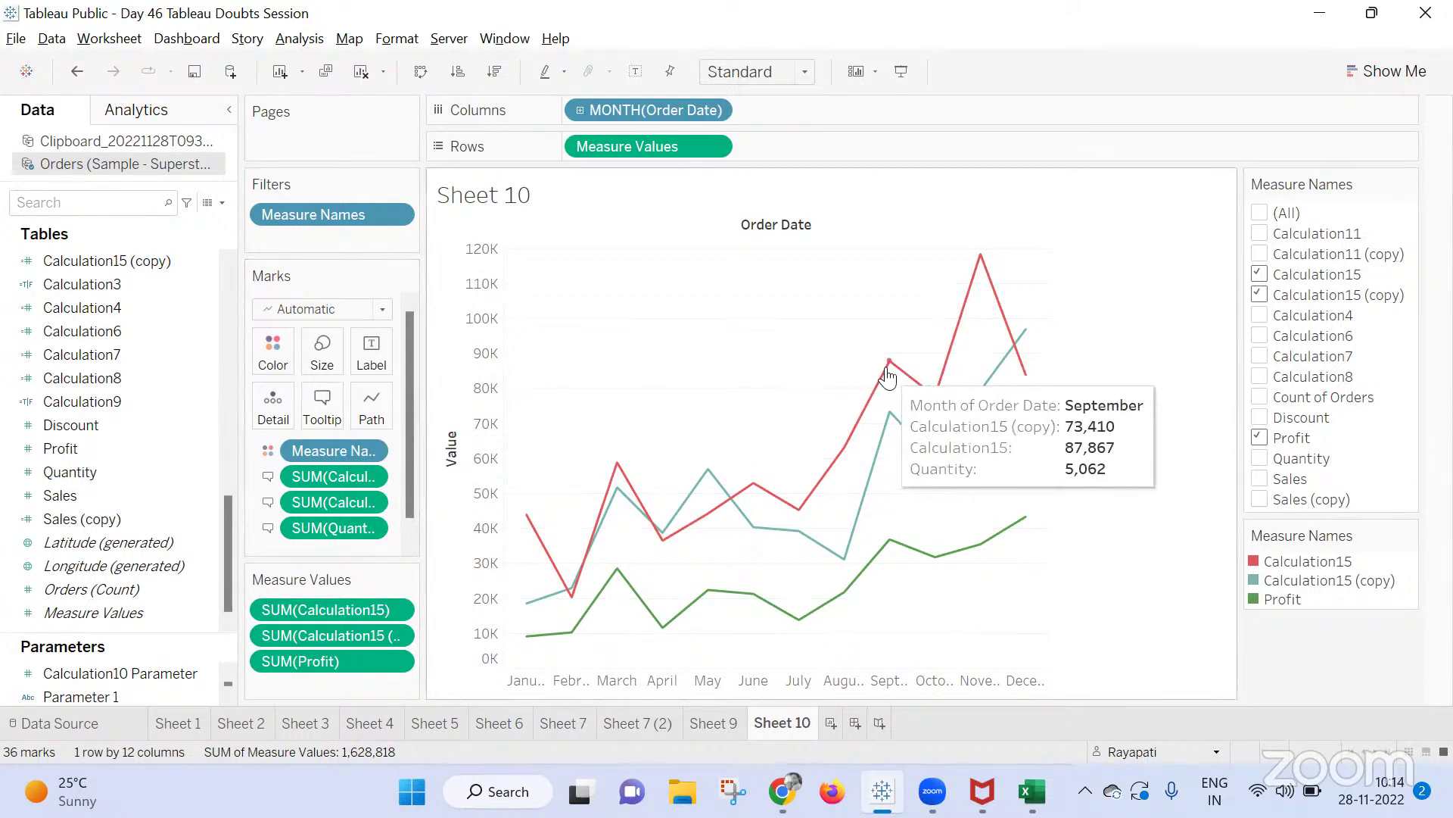
Undo the Order Date month change, the tooltip text edit and the fields added to the tooltip
{"action": "key", "text": "ctrl+z"}
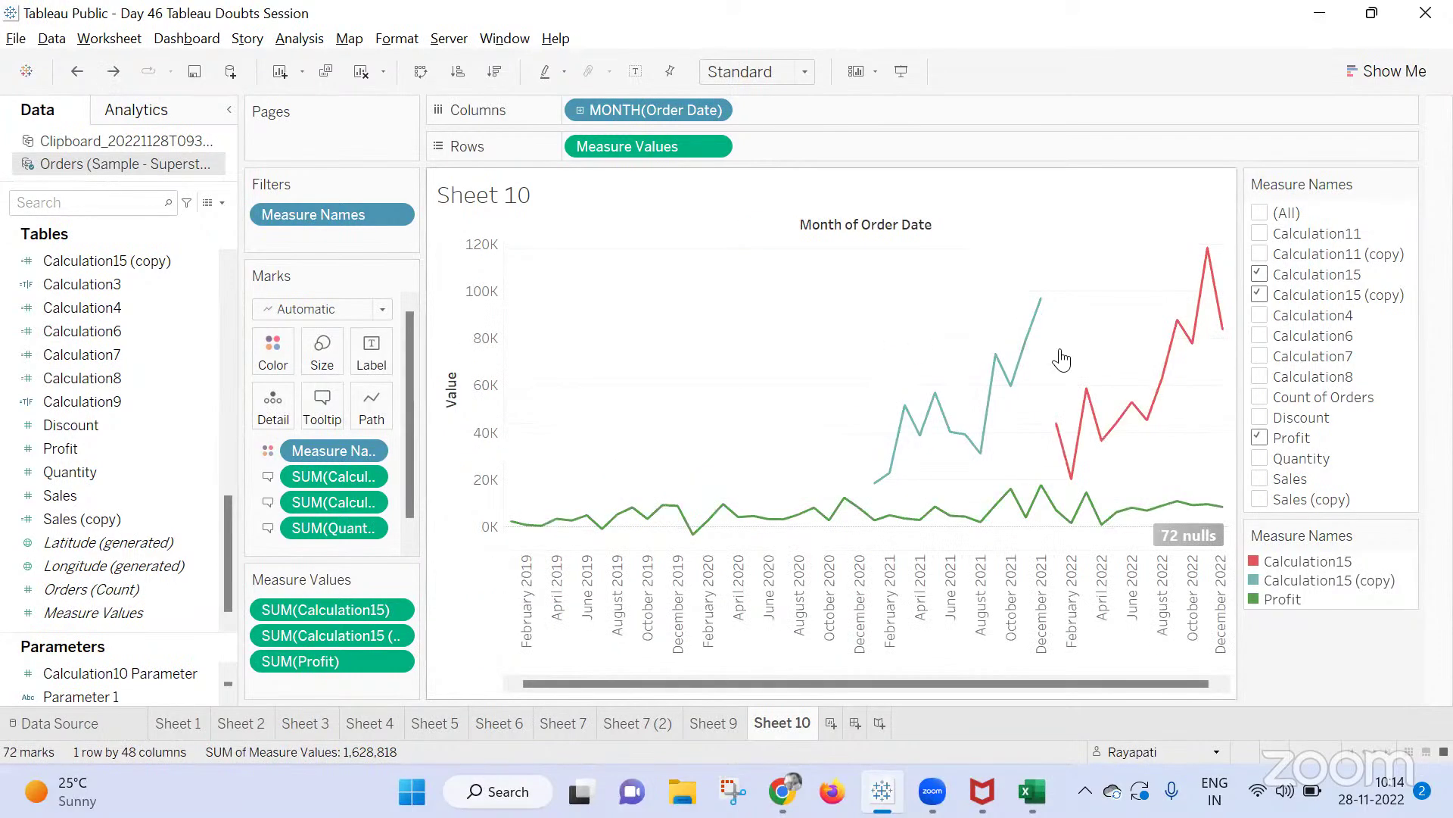
{"action": "mouse_move", "coordinate": [1031, 314]}
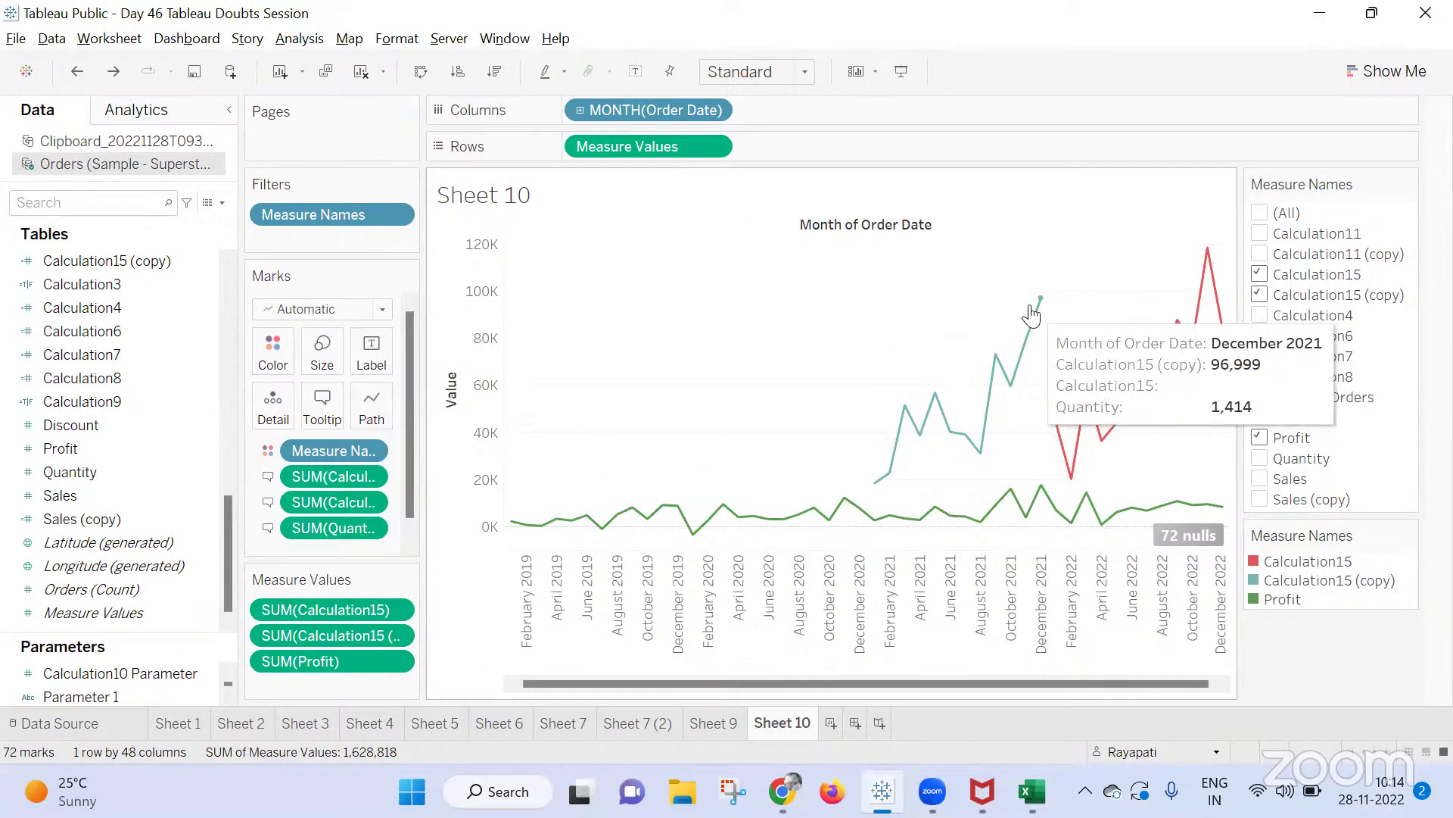
{"action": "key", "text": "ctrl+z"}
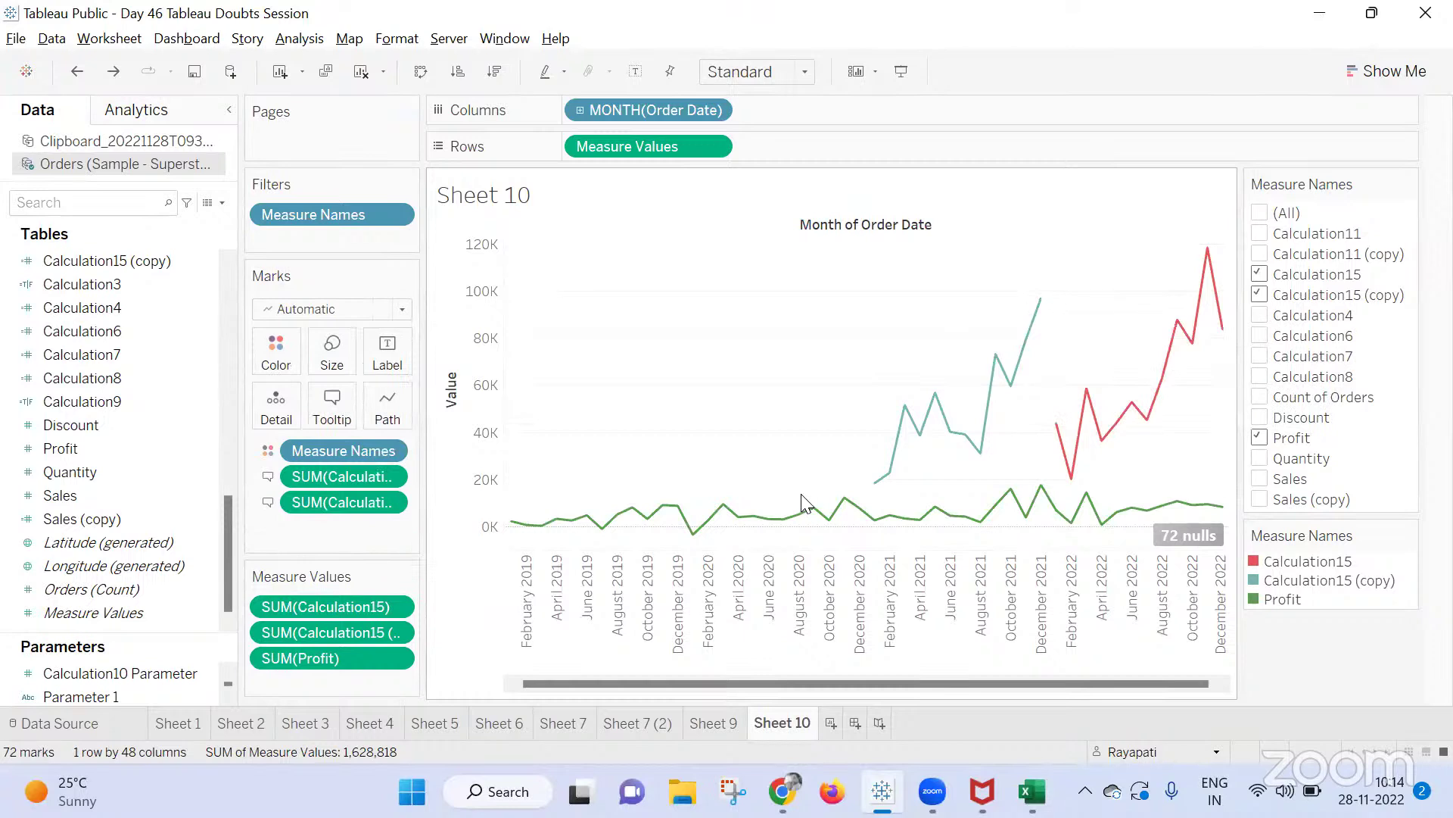
{"action": "key", "text": "ctrl+z"}
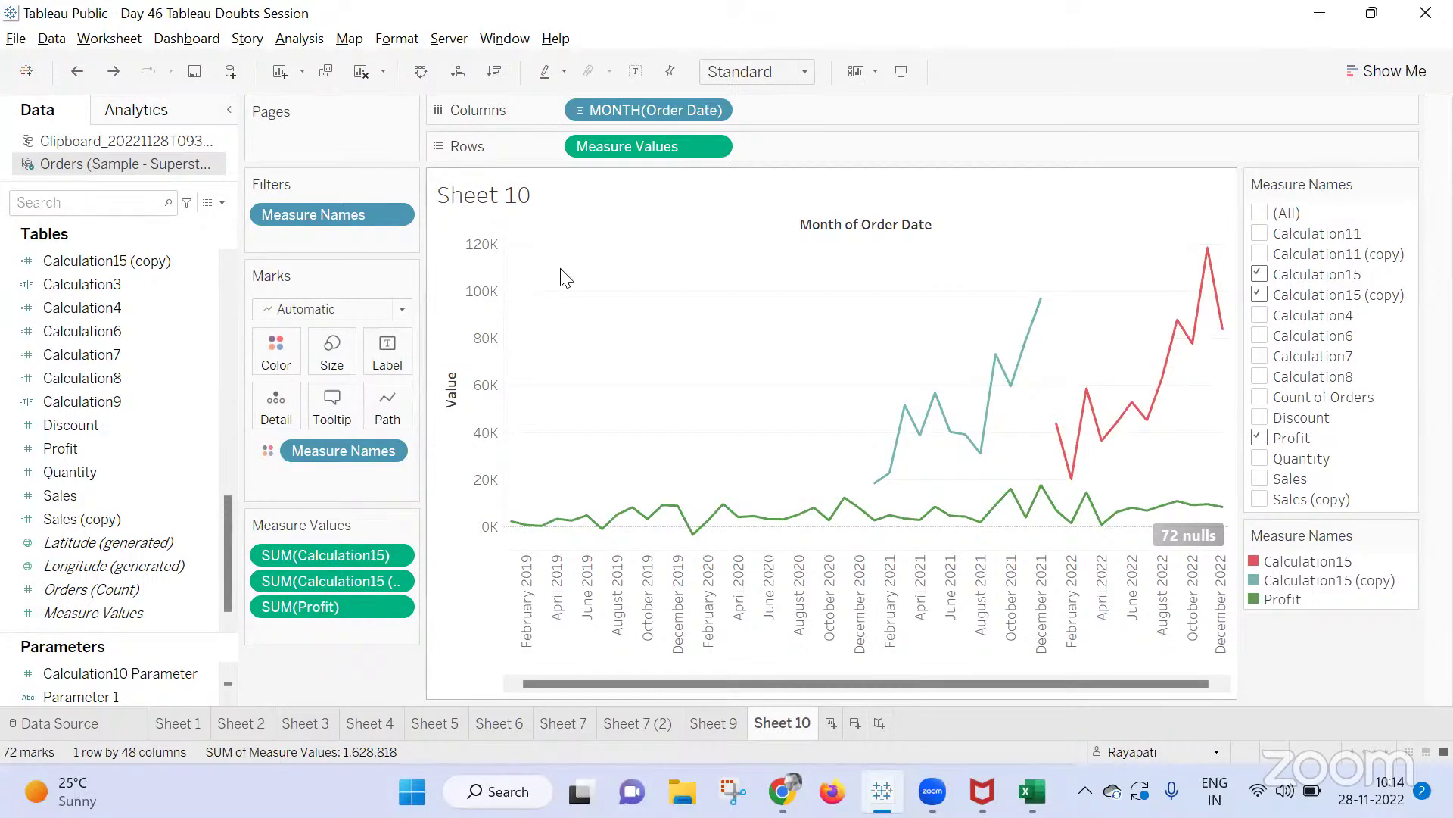
Set Order Date in the columns to the month without year so the 2021 and 2022 sales lines overlap
{"action": "mouse_move", "coordinate": [999, 369]}
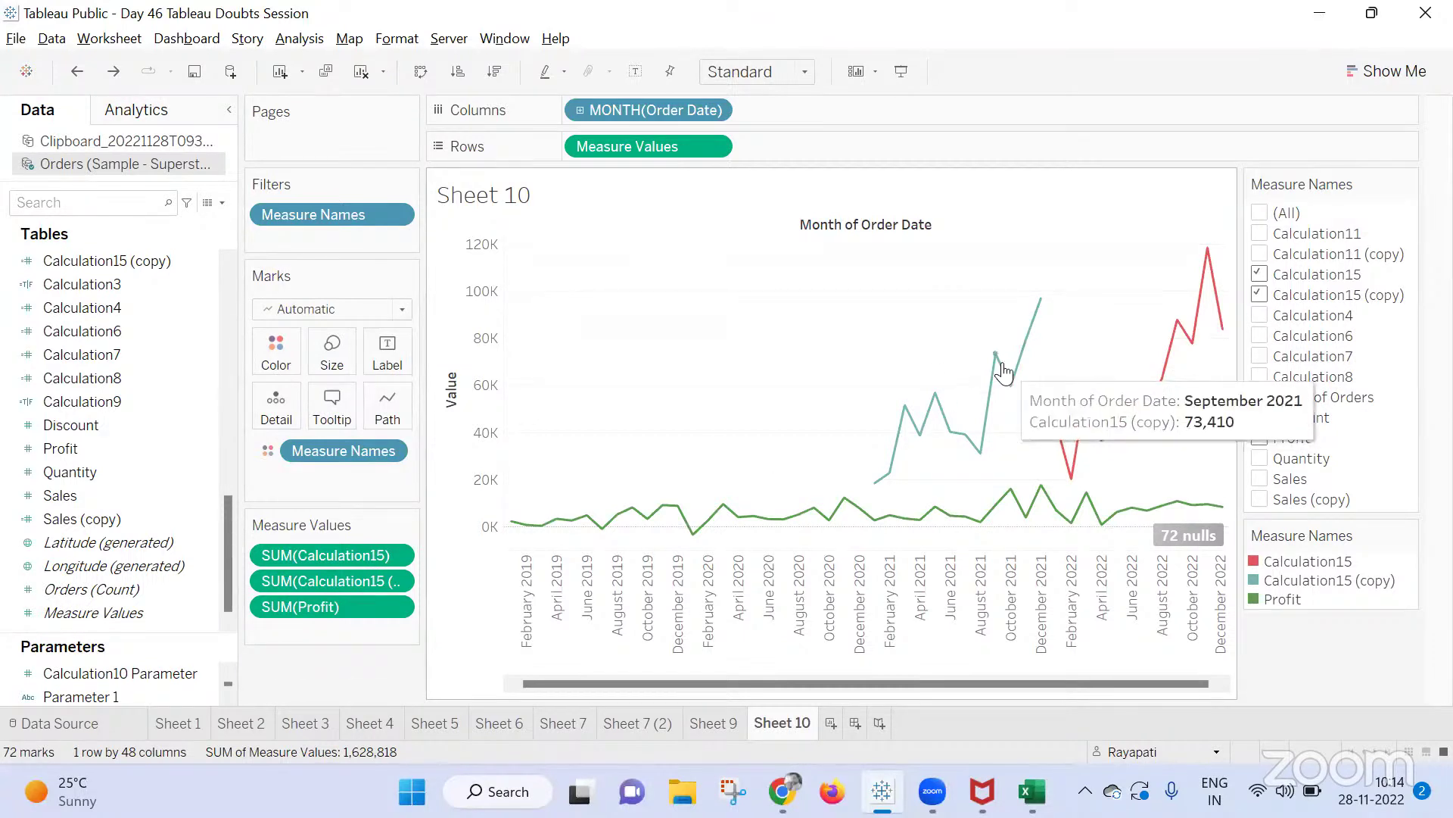
{"action": "right_click", "coordinate": [661, 110]}
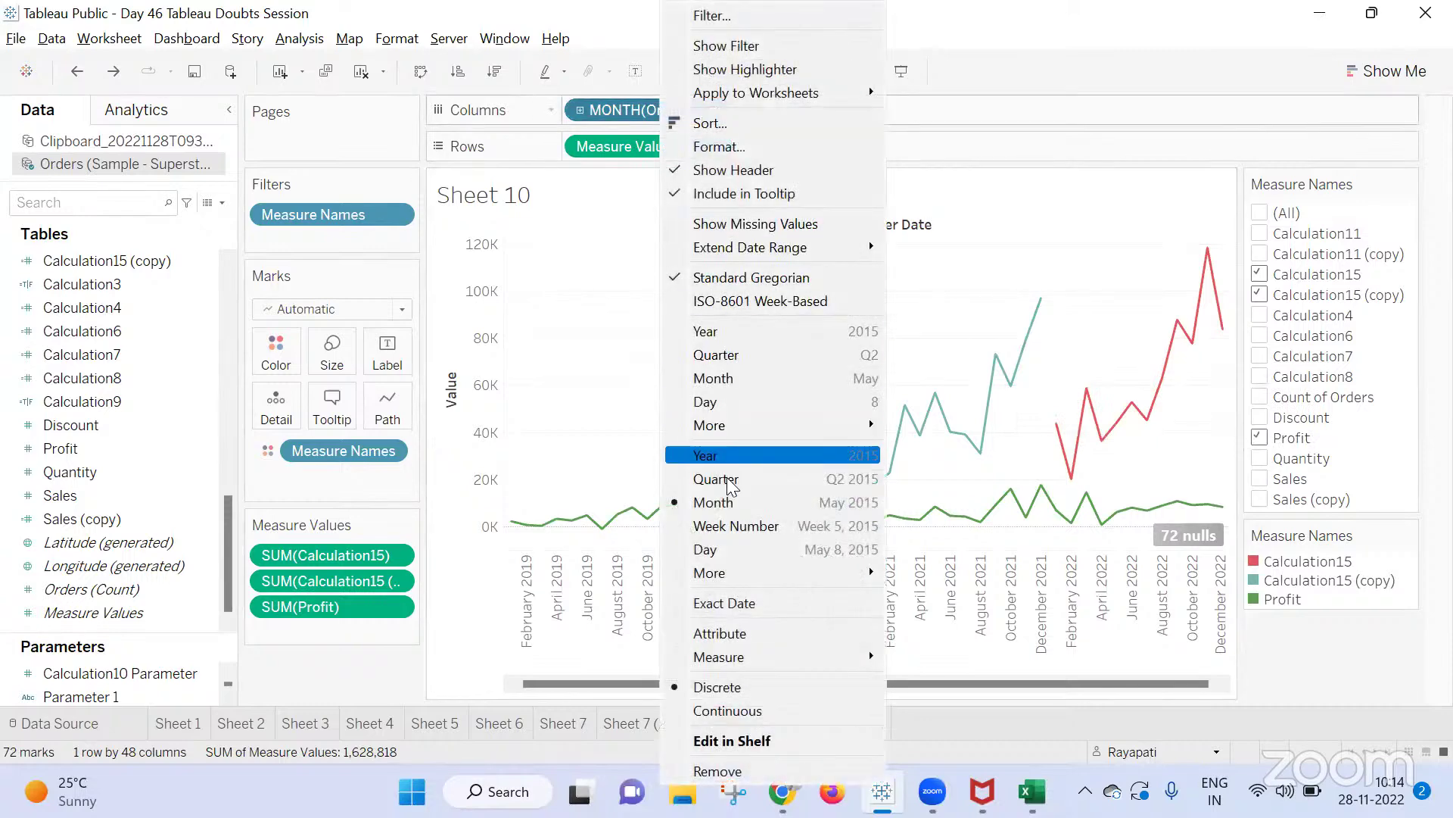
{"action": "left_click", "coordinate": [745, 379]}
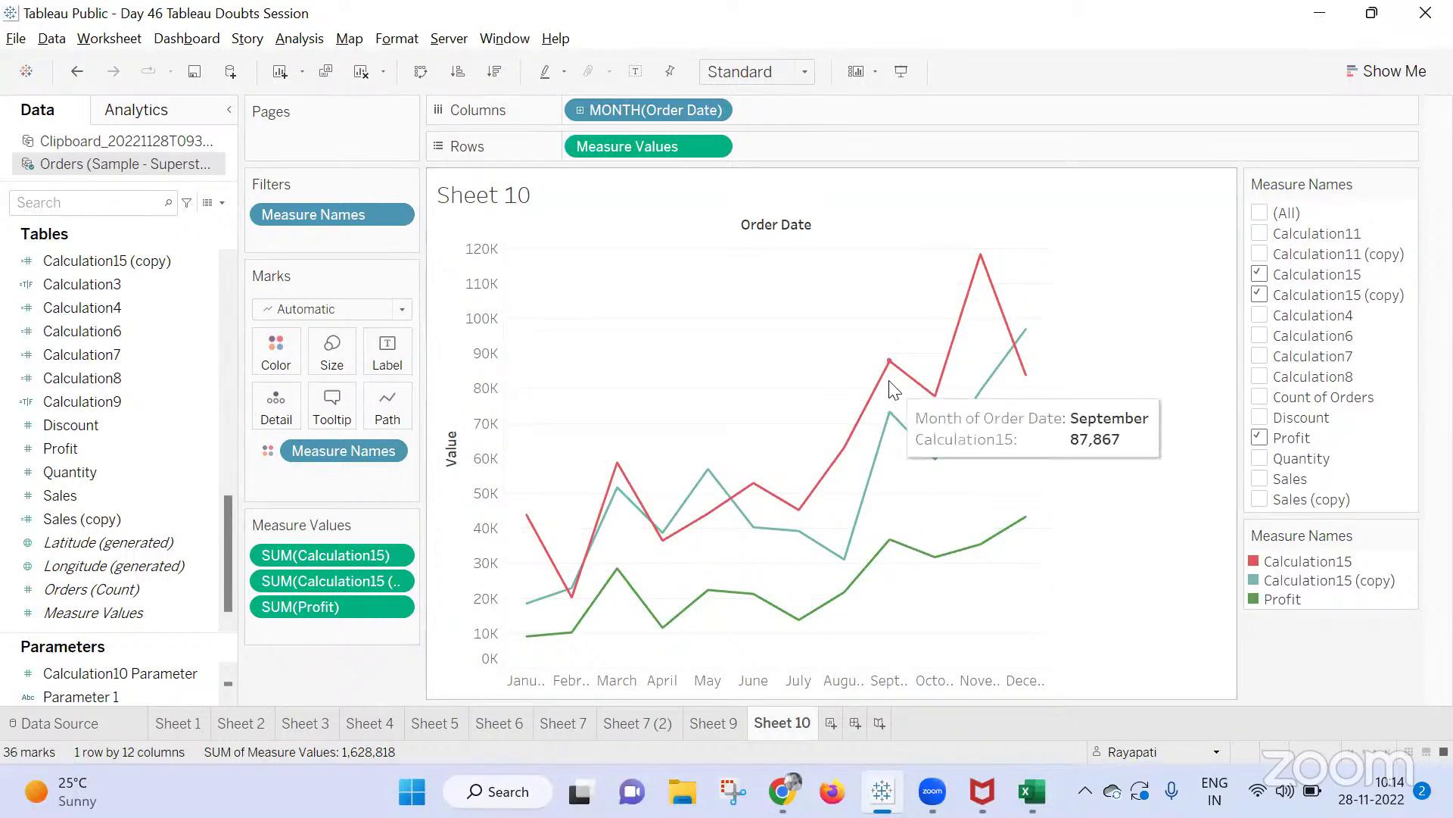
Switch to the Google Meet call to check on it and return to Tableau Public
{"action": "key", "text": "alt+Tab"}
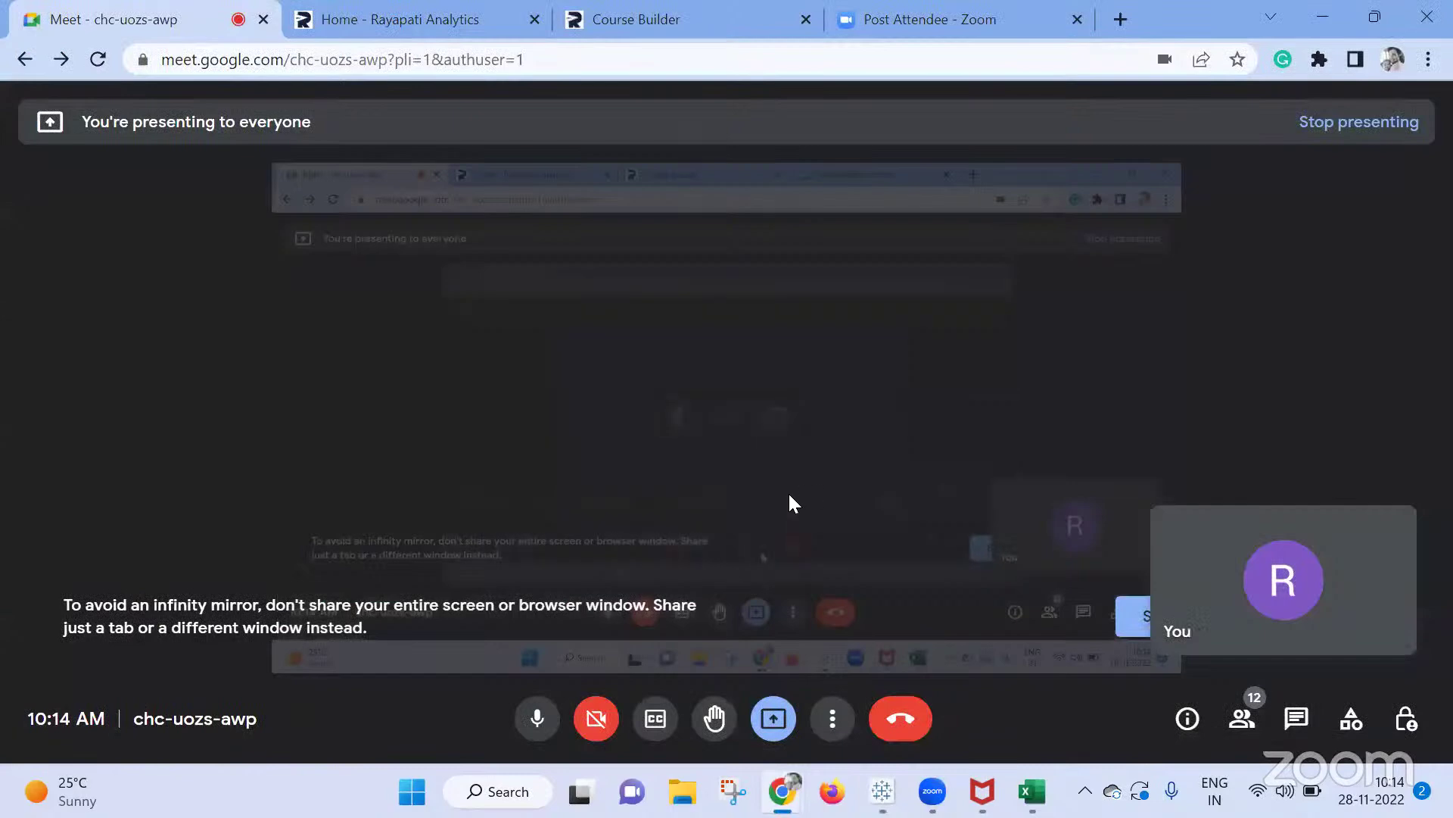
{"action": "left_click", "coordinate": [882, 791]}
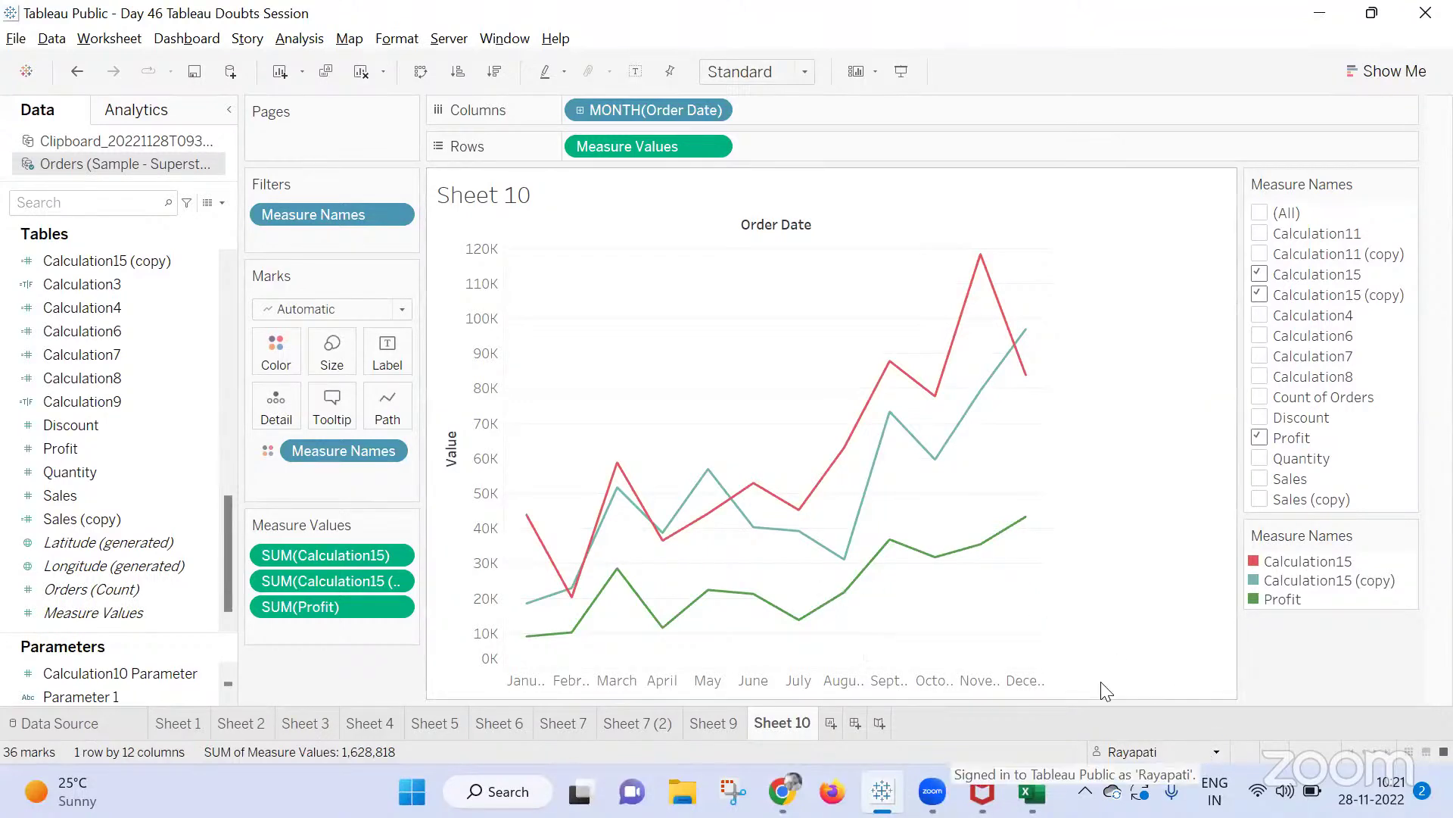
{"action": "mouse_move", "coordinate": [784, 791]}
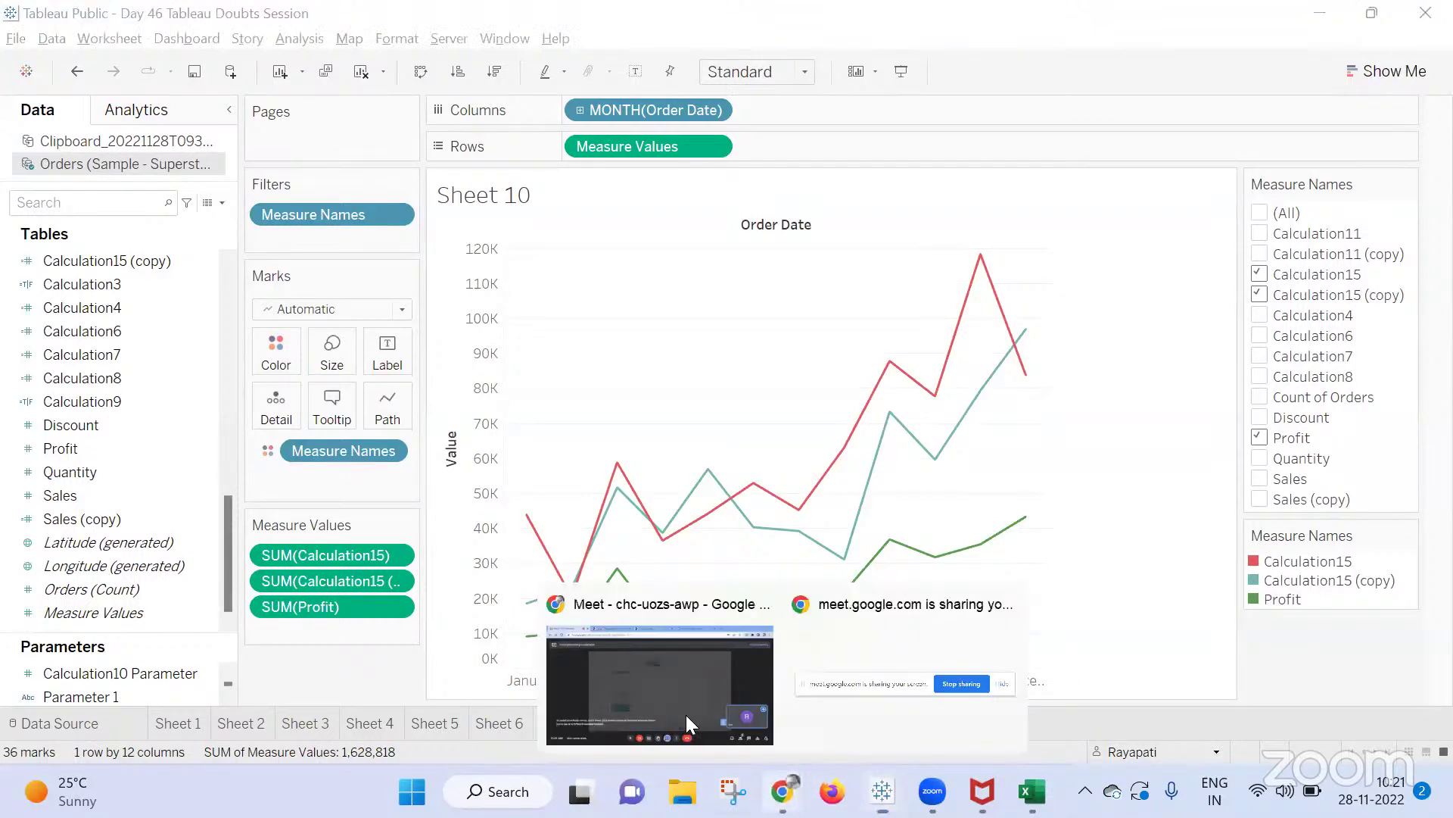
{"action": "left_click", "coordinate": [650, 672]}
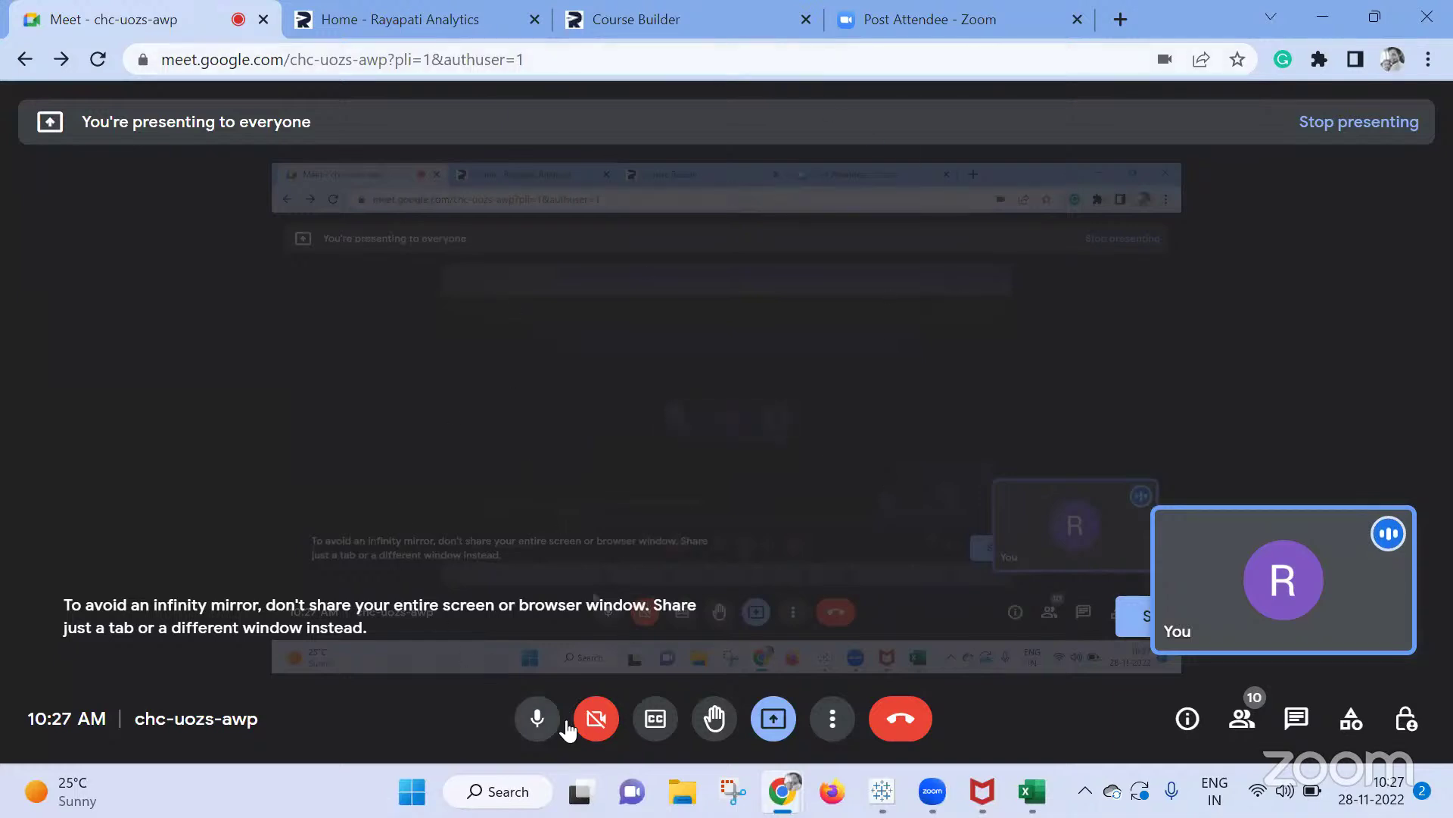
{"action": "left_click", "coordinate": [882, 791]}
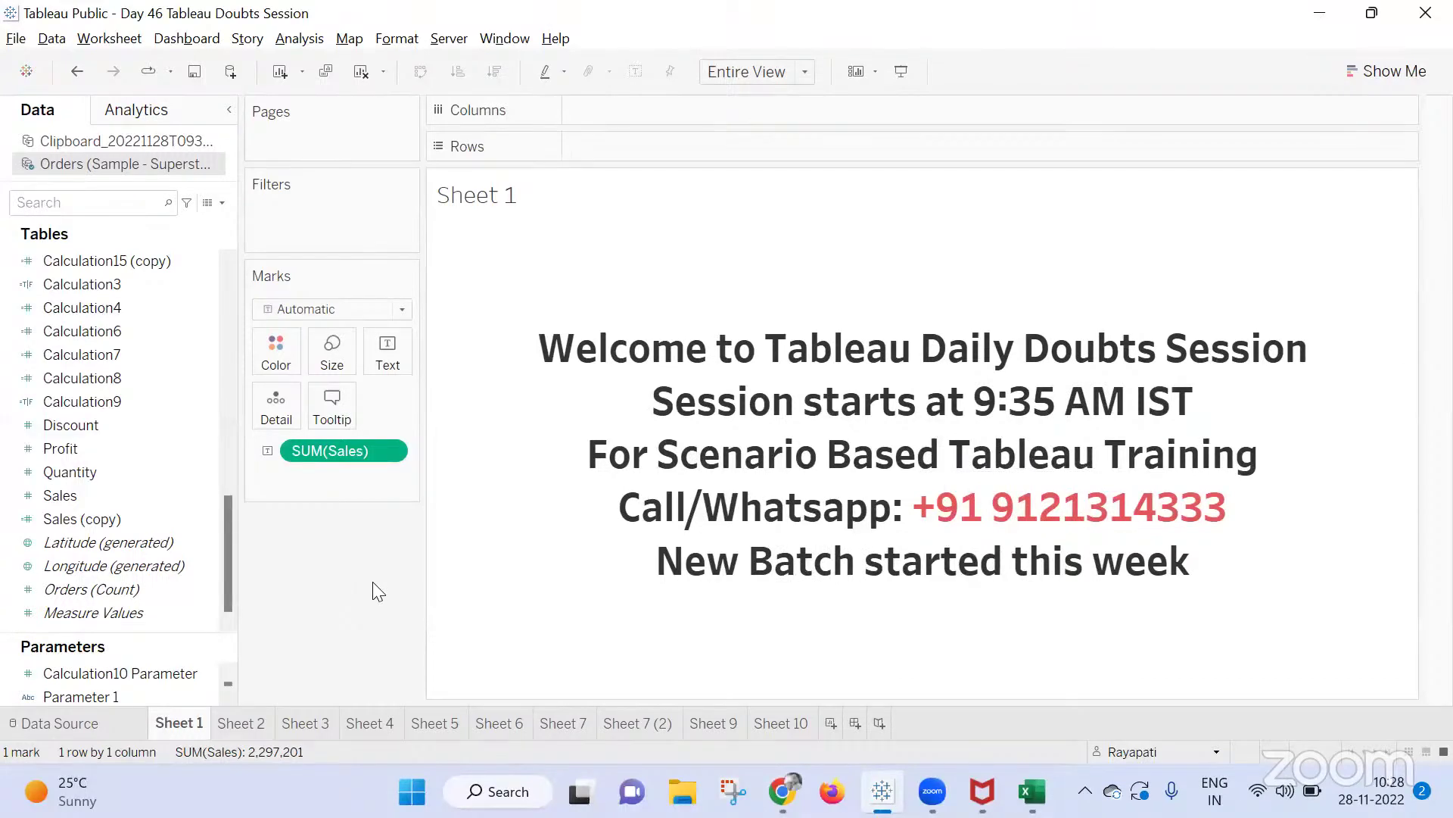
Mute the microphone in the Google Meet call and switch back to Tableau Public
{"action": "mouse_move", "coordinate": [757, 780]}
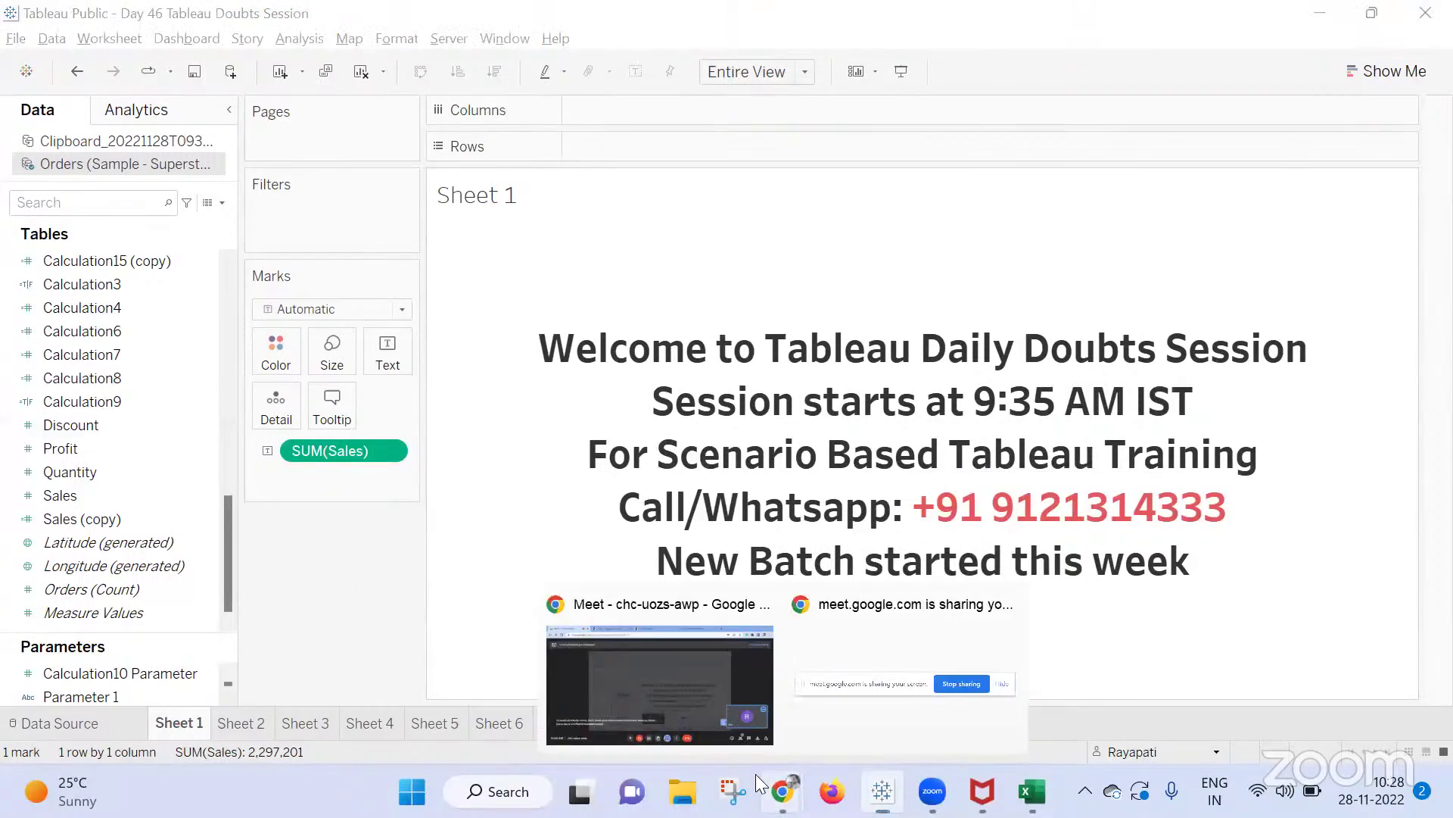
{"action": "left_click", "coordinate": [680, 681]}
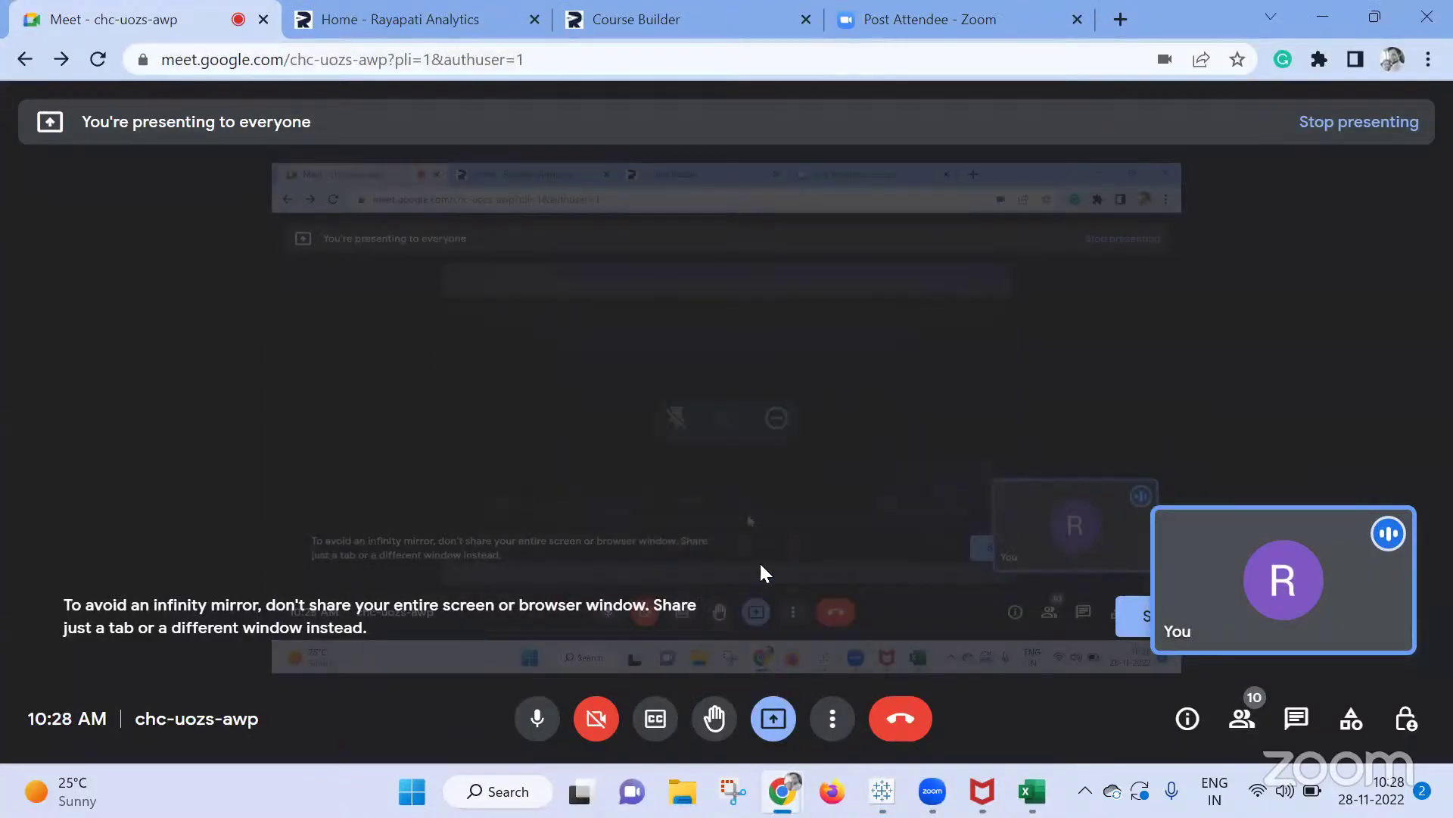
{"action": "left_click", "coordinate": [538, 723]}
{"action": "mouse_move", "coordinate": [805, 765]}
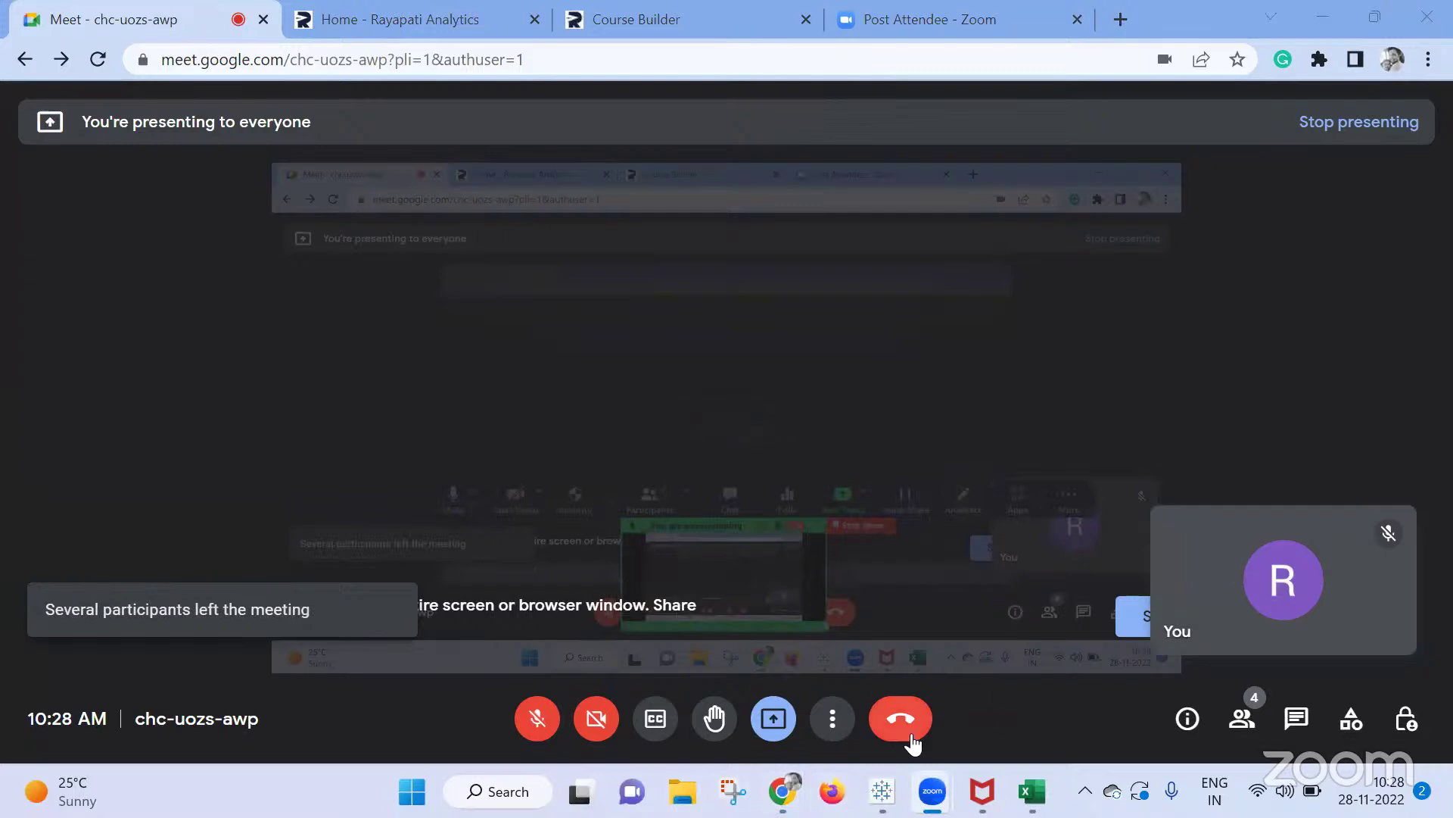
{"action": "mouse_move", "coordinate": [882, 791]}
{"action": "left_click", "coordinate": [882, 681]}
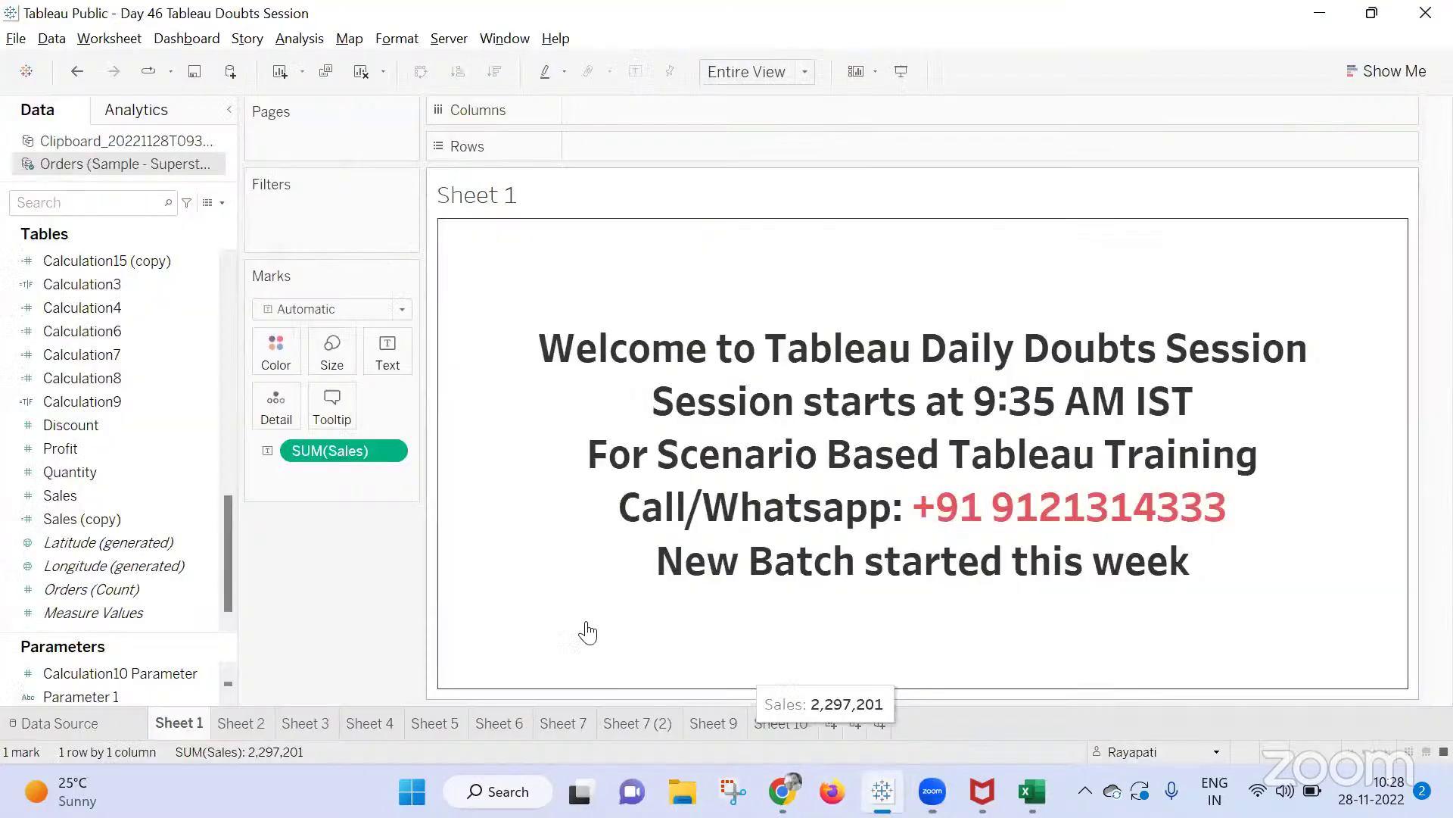